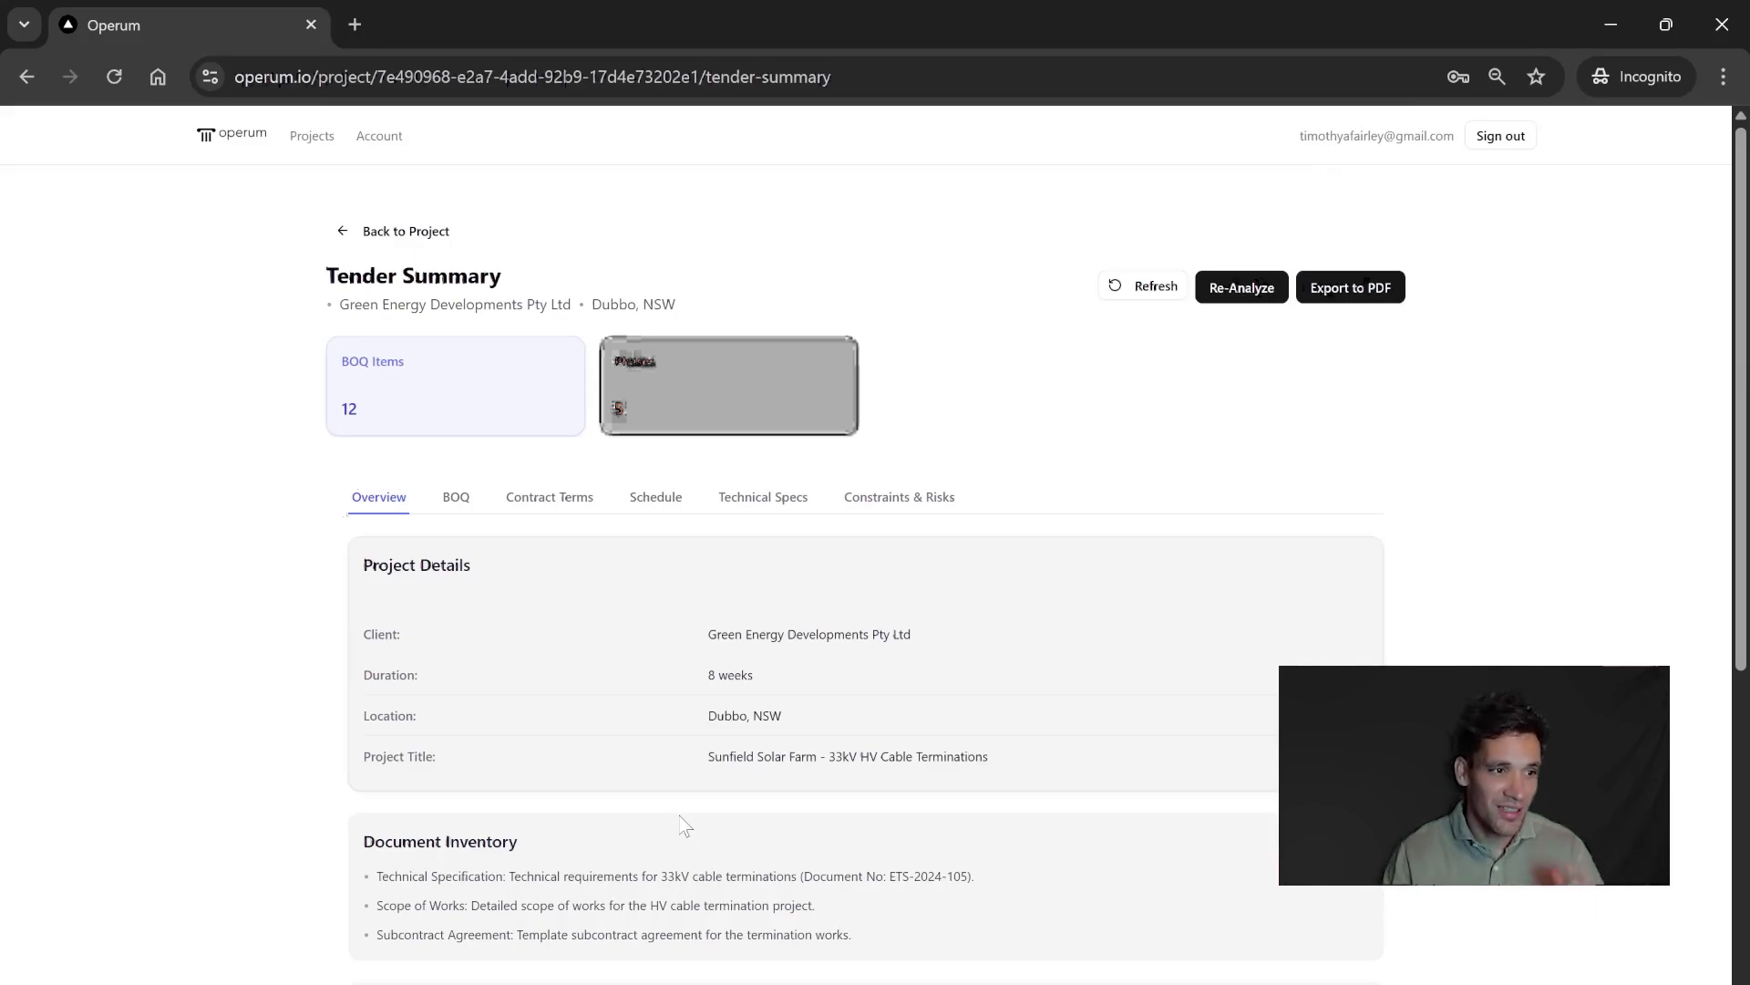
Step: Step through the tender summary's BOQ, Contract Terms, Schedule, Technical Specs and Constraints & Risks sections
{"action": "scroll", "coordinate": [1094, 702], "scroll_direction": "down", "scroll_amount": 3}
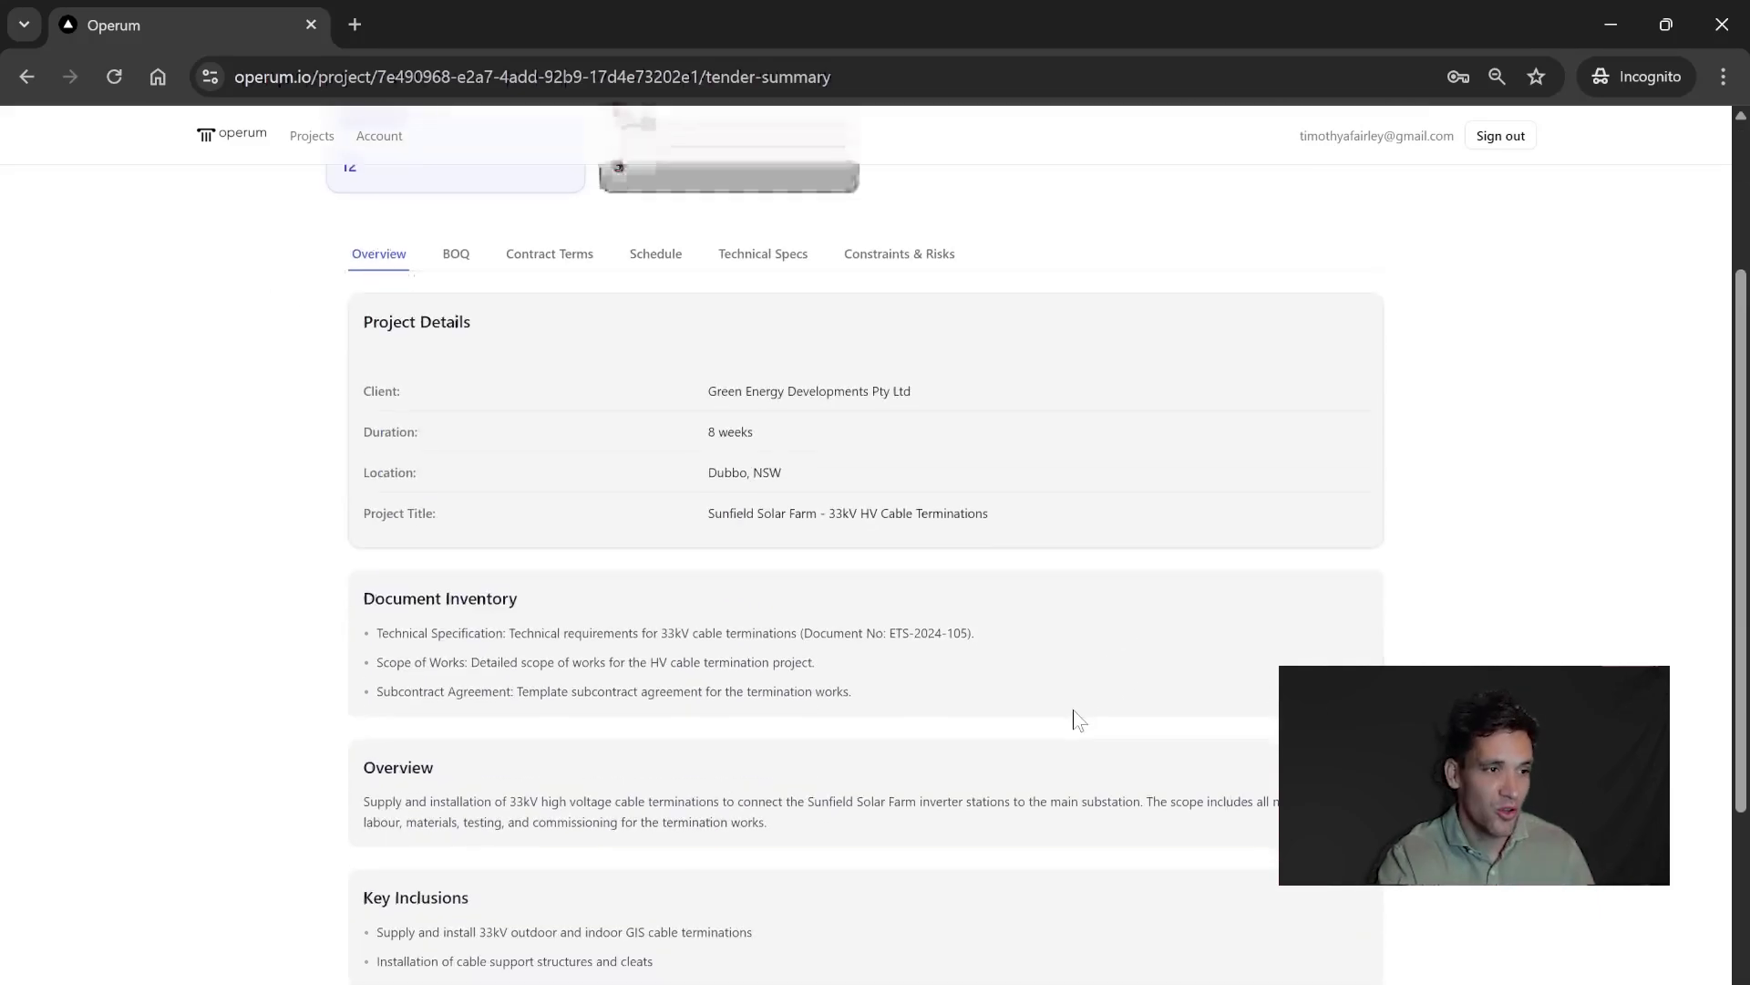
{"action": "scroll", "coordinate": [1076, 720], "scroll_direction": "down", "scroll_amount": 4}
{"action": "scroll", "coordinate": [1024, 739], "scroll_direction": "up", "scroll_amount": 7}
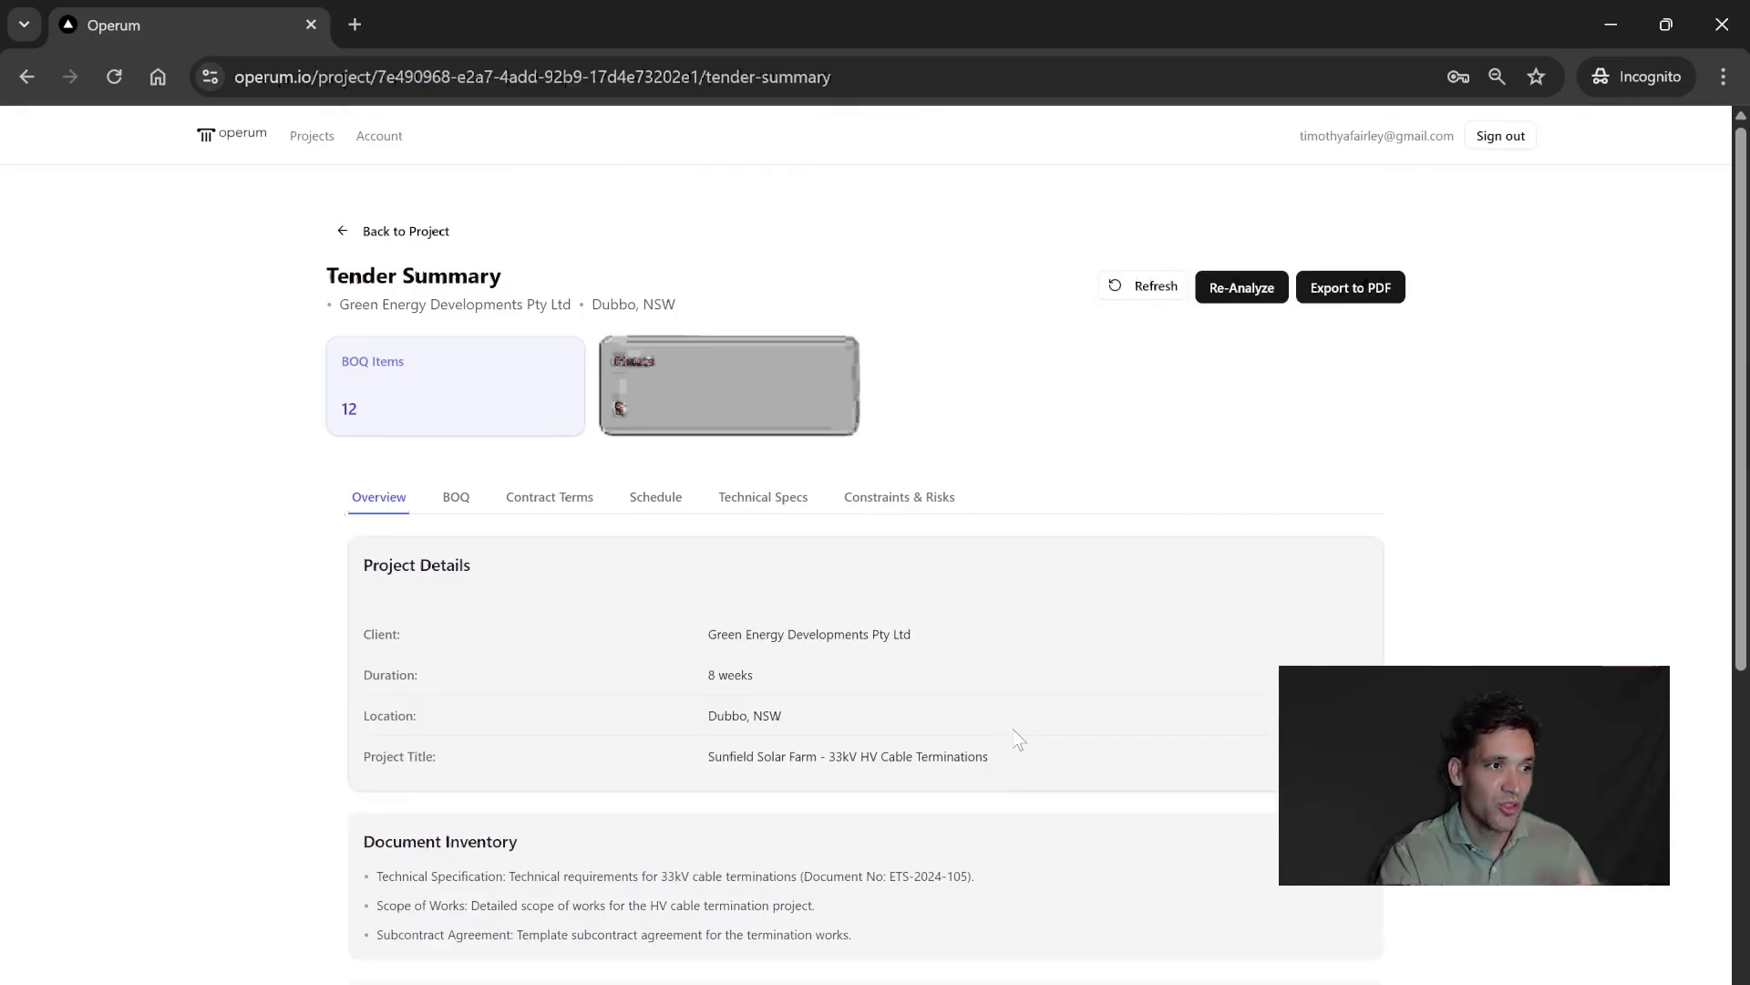
{"action": "scroll", "coordinate": [748, 753], "scroll_direction": "down", "scroll_amount": 4}
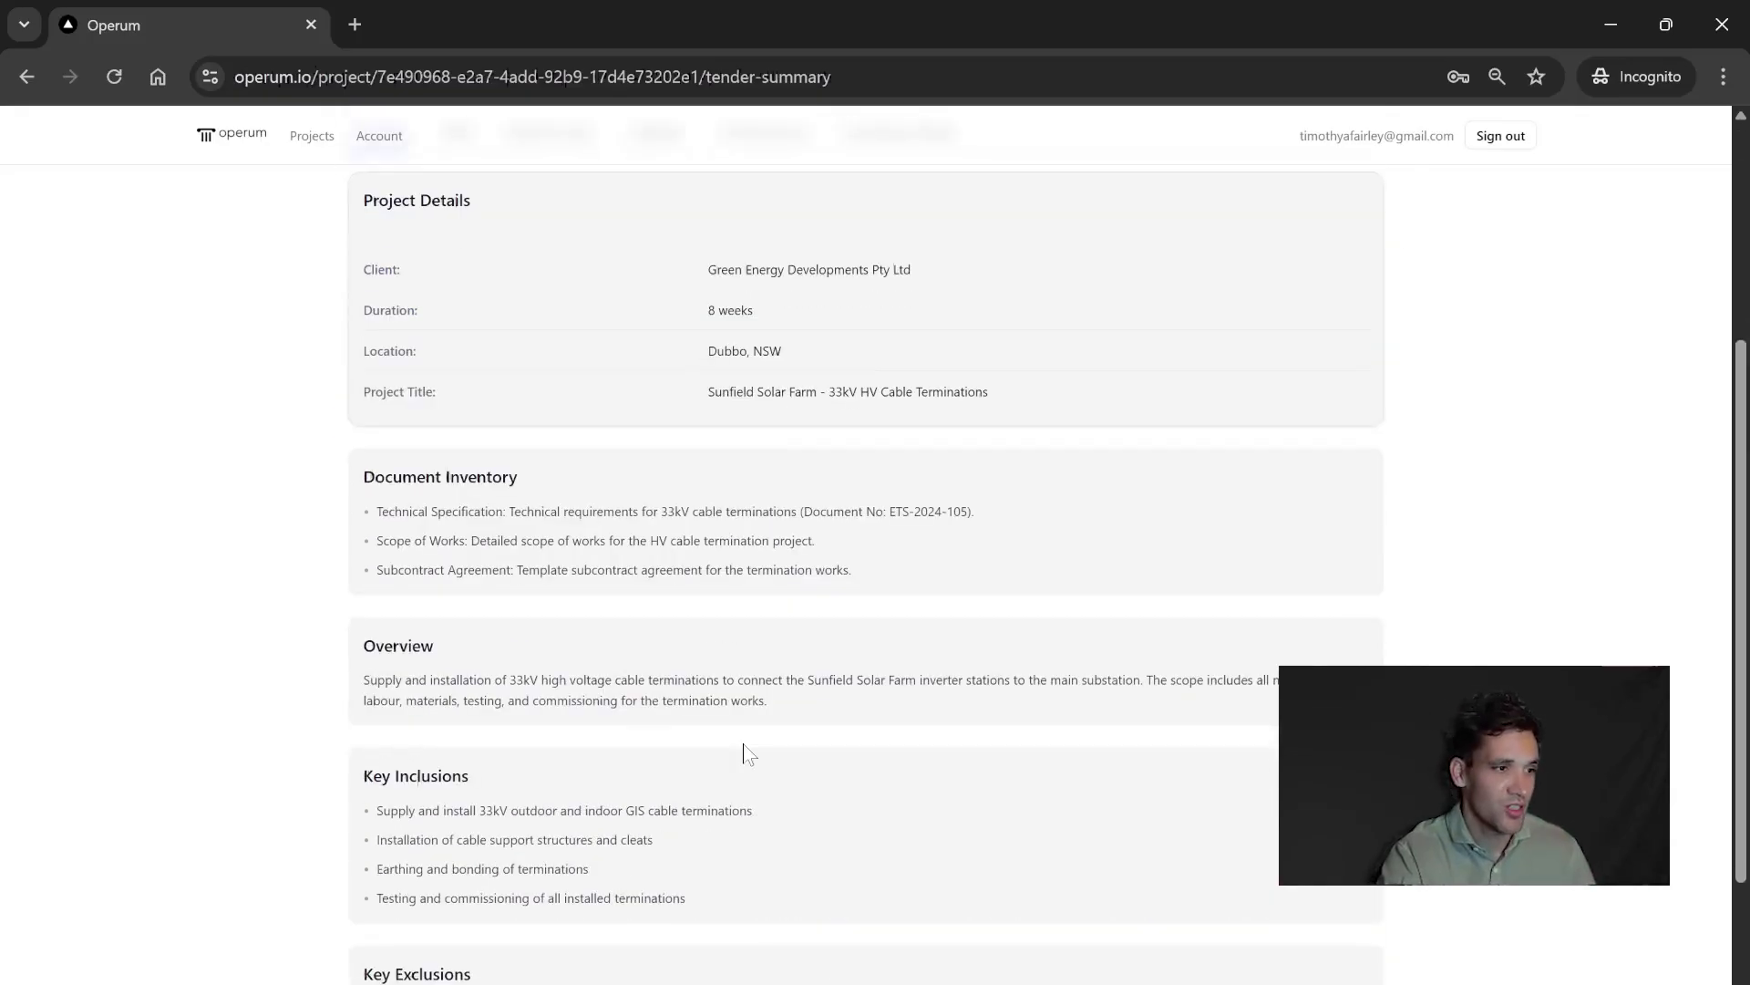
{"action": "scroll", "coordinate": [747, 754], "scroll_direction": "up", "scroll_amount": 3}
{"action": "left_click", "coordinate": [456, 375]}
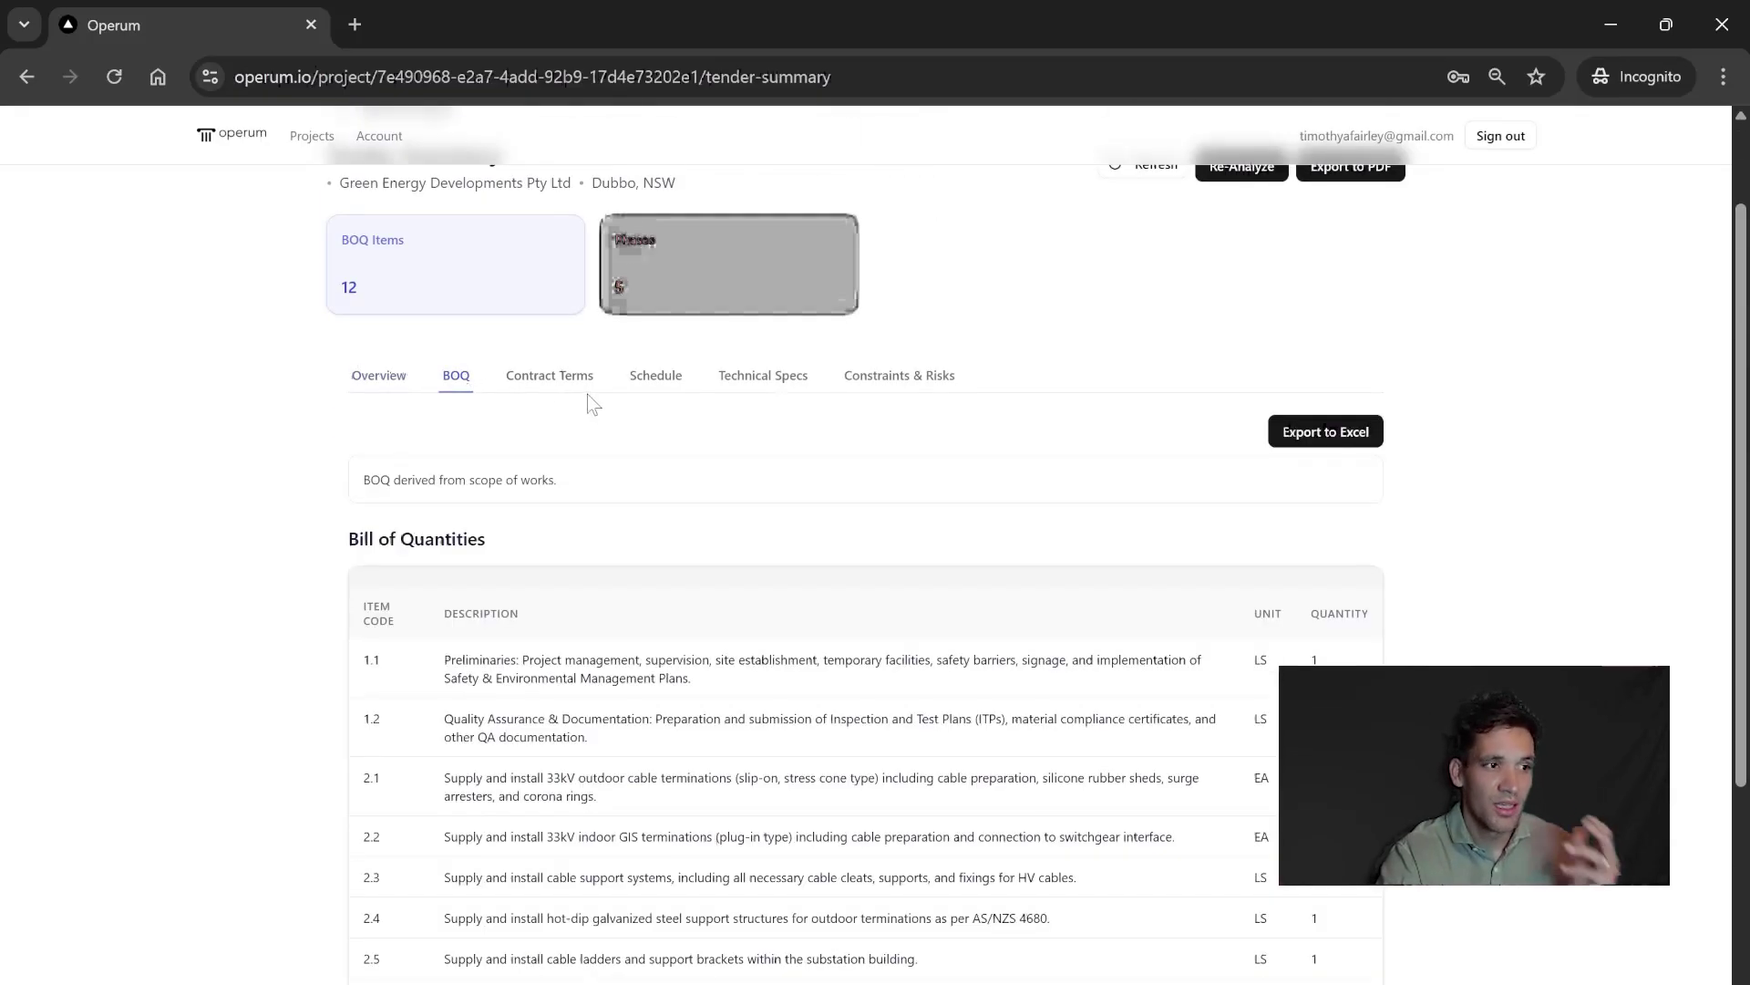
{"action": "left_click", "coordinate": [559, 380]}
{"action": "left_click", "coordinate": [675, 388]}
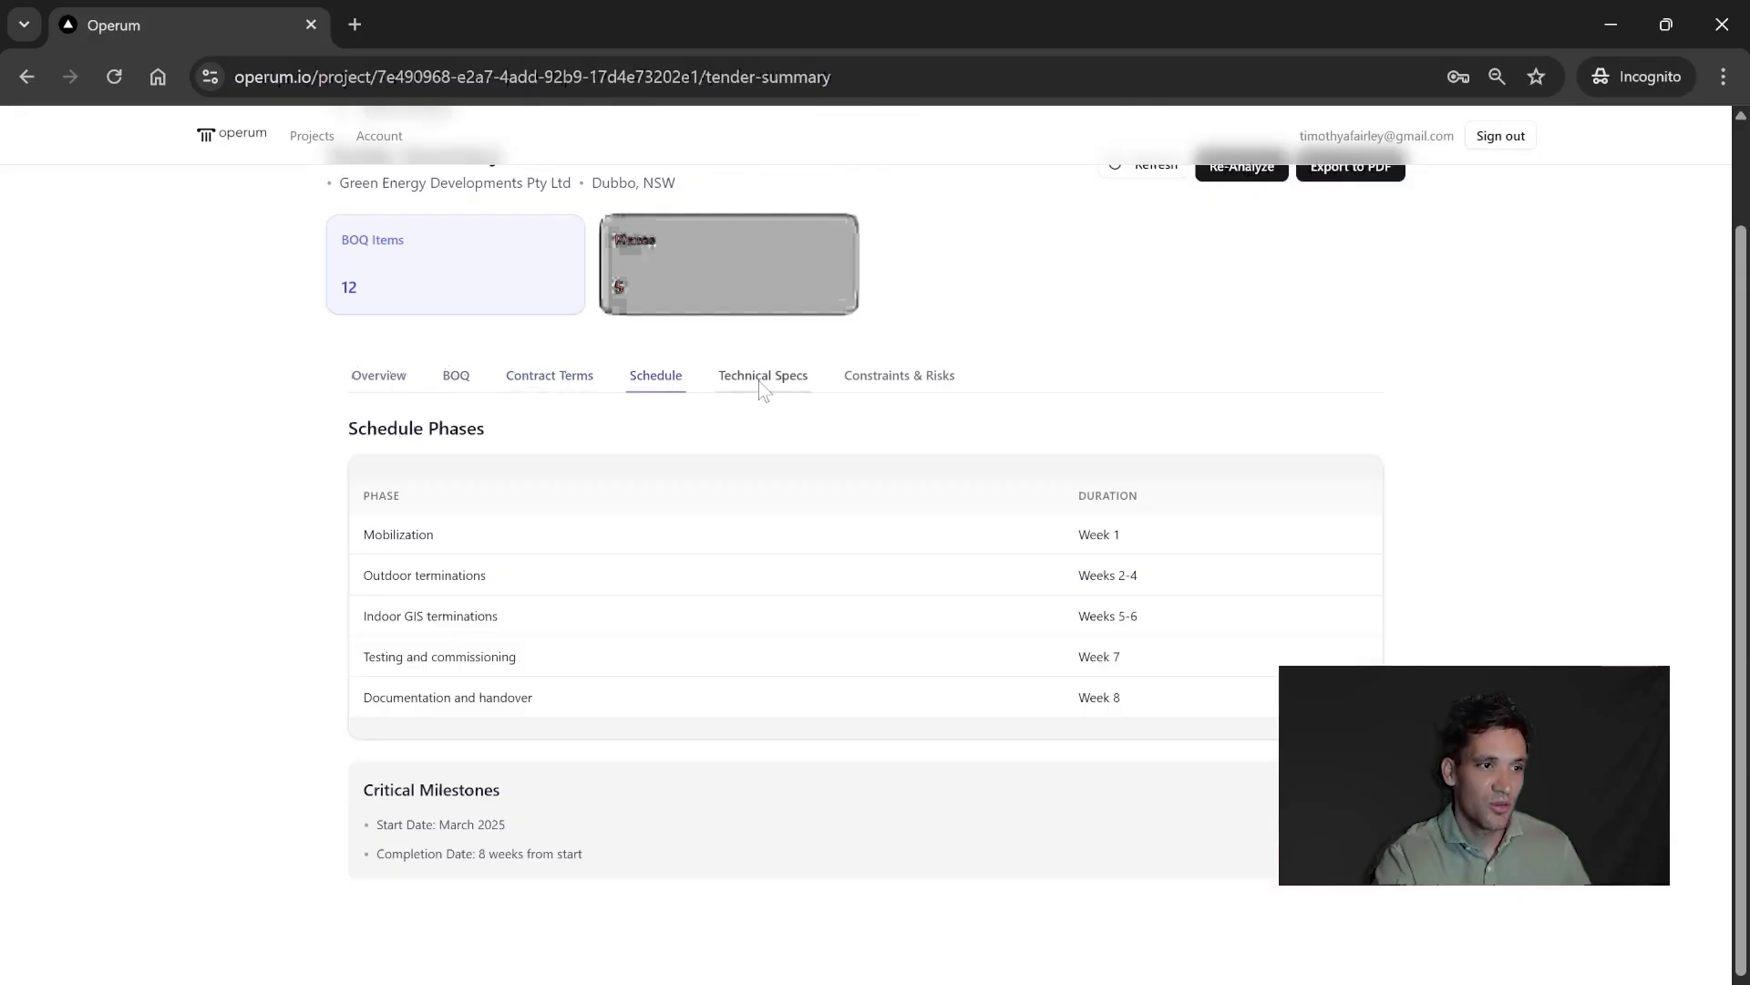
{"action": "left_click", "coordinate": [759, 381]}
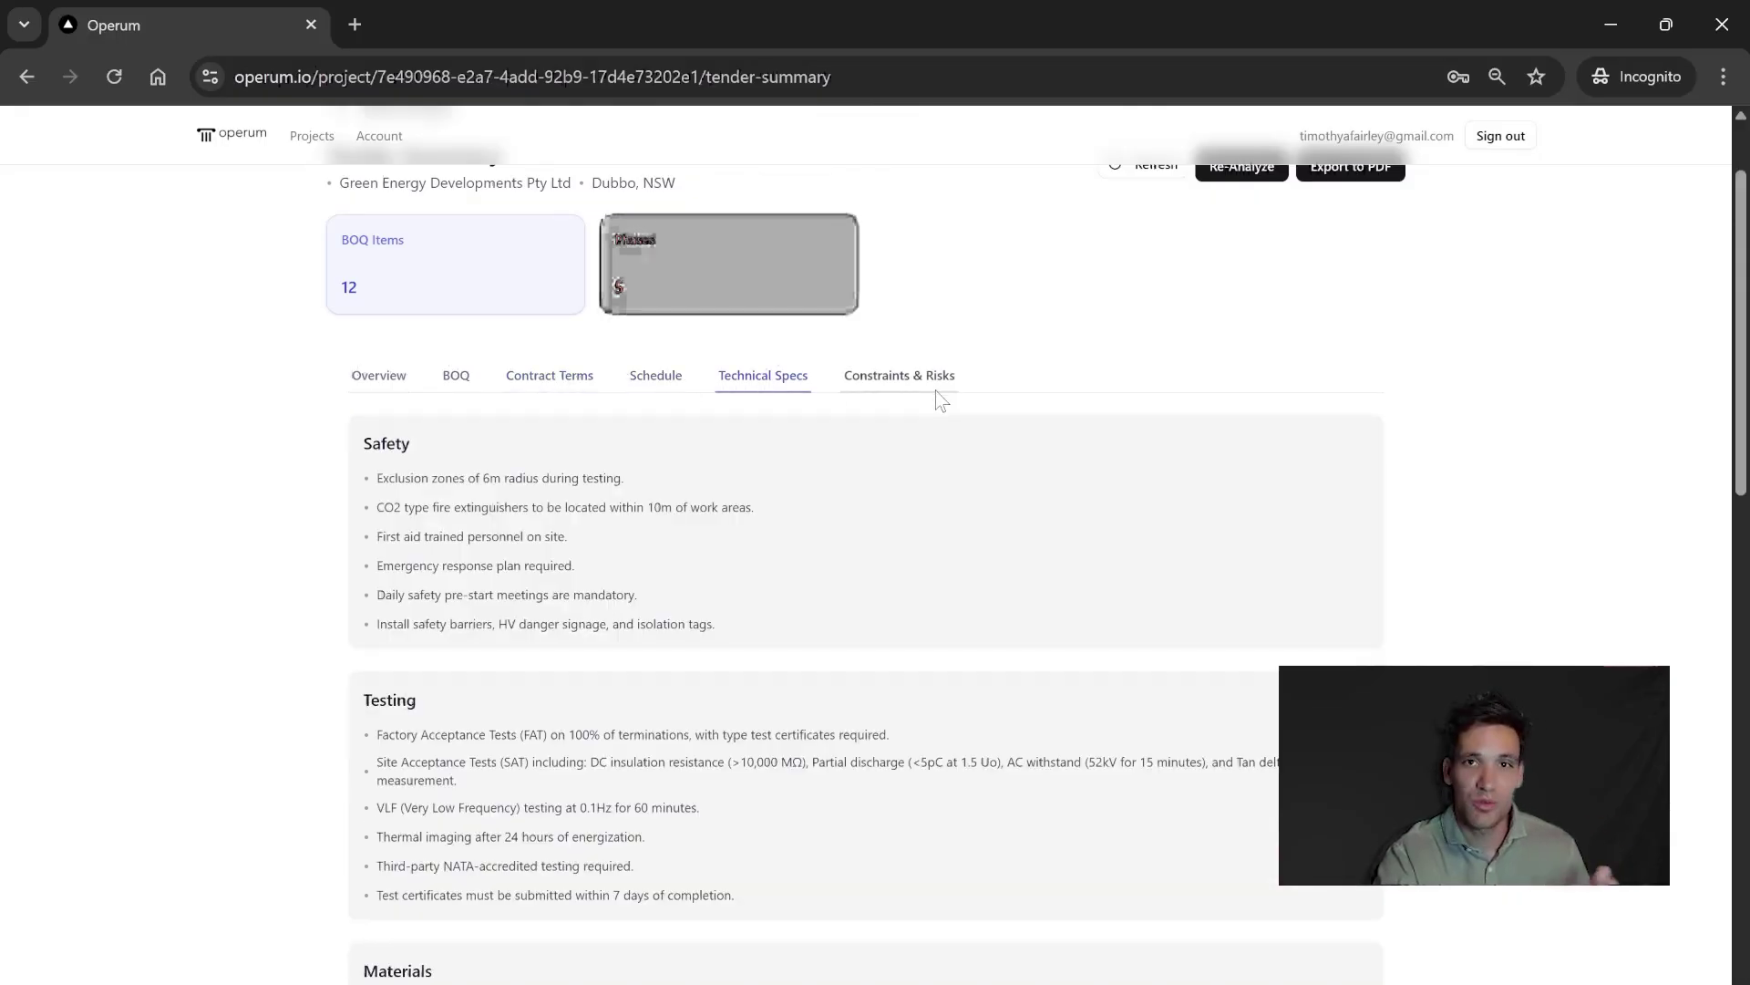
{"action": "left_click", "coordinate": [937, 389]}
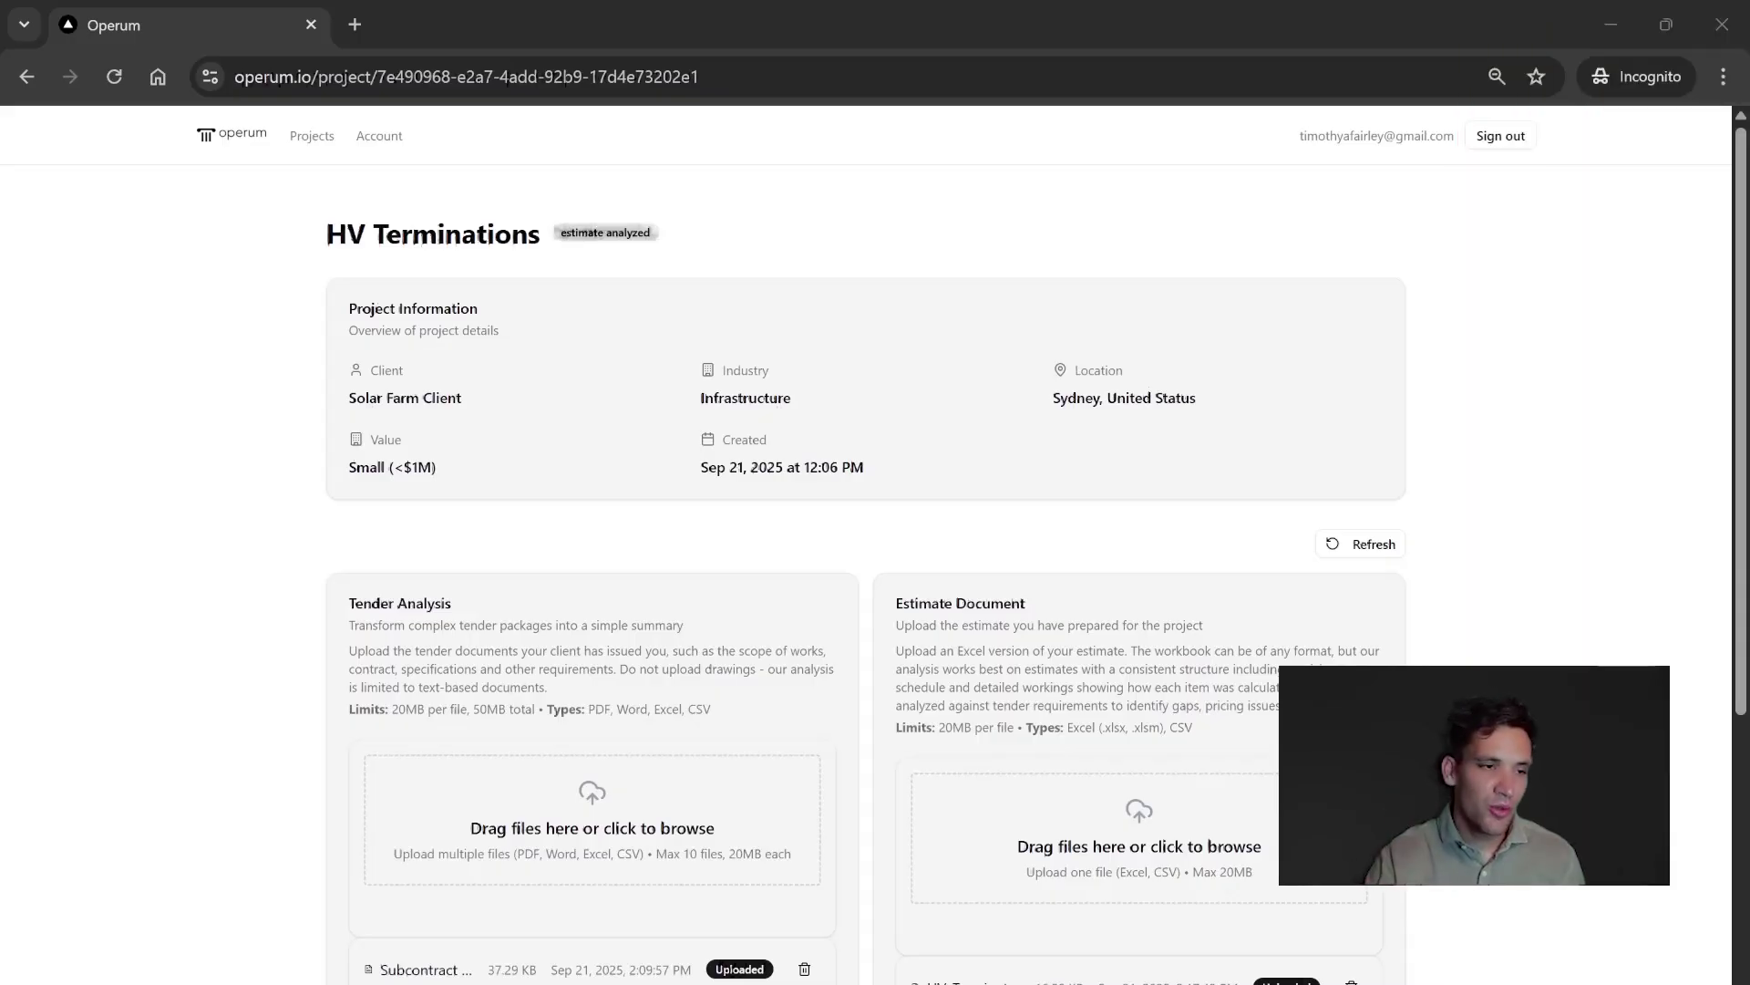
Step: Open the HV Terminations estimate analysis results and scroll the overview
{"action": "scroll", "coordinate": [487, 729], "scroll_direction": "down", "scroll_amount": 5}
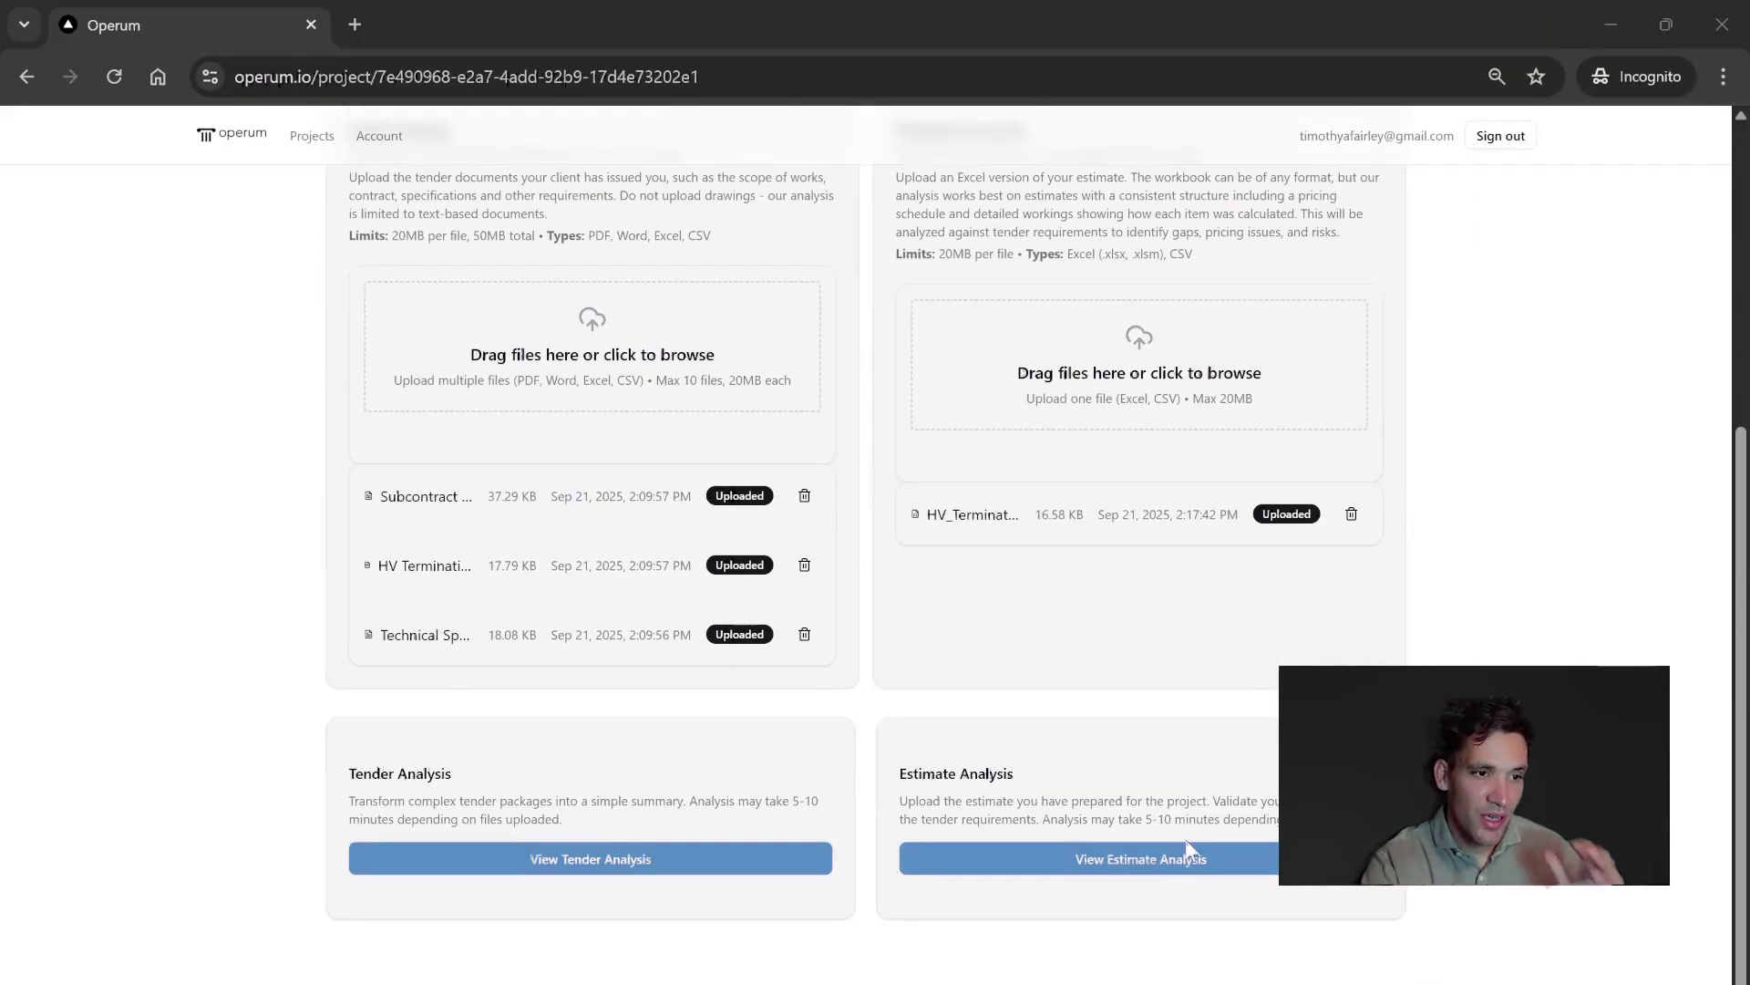
{"action": "left_click", "coordinate": [1186, 852]}
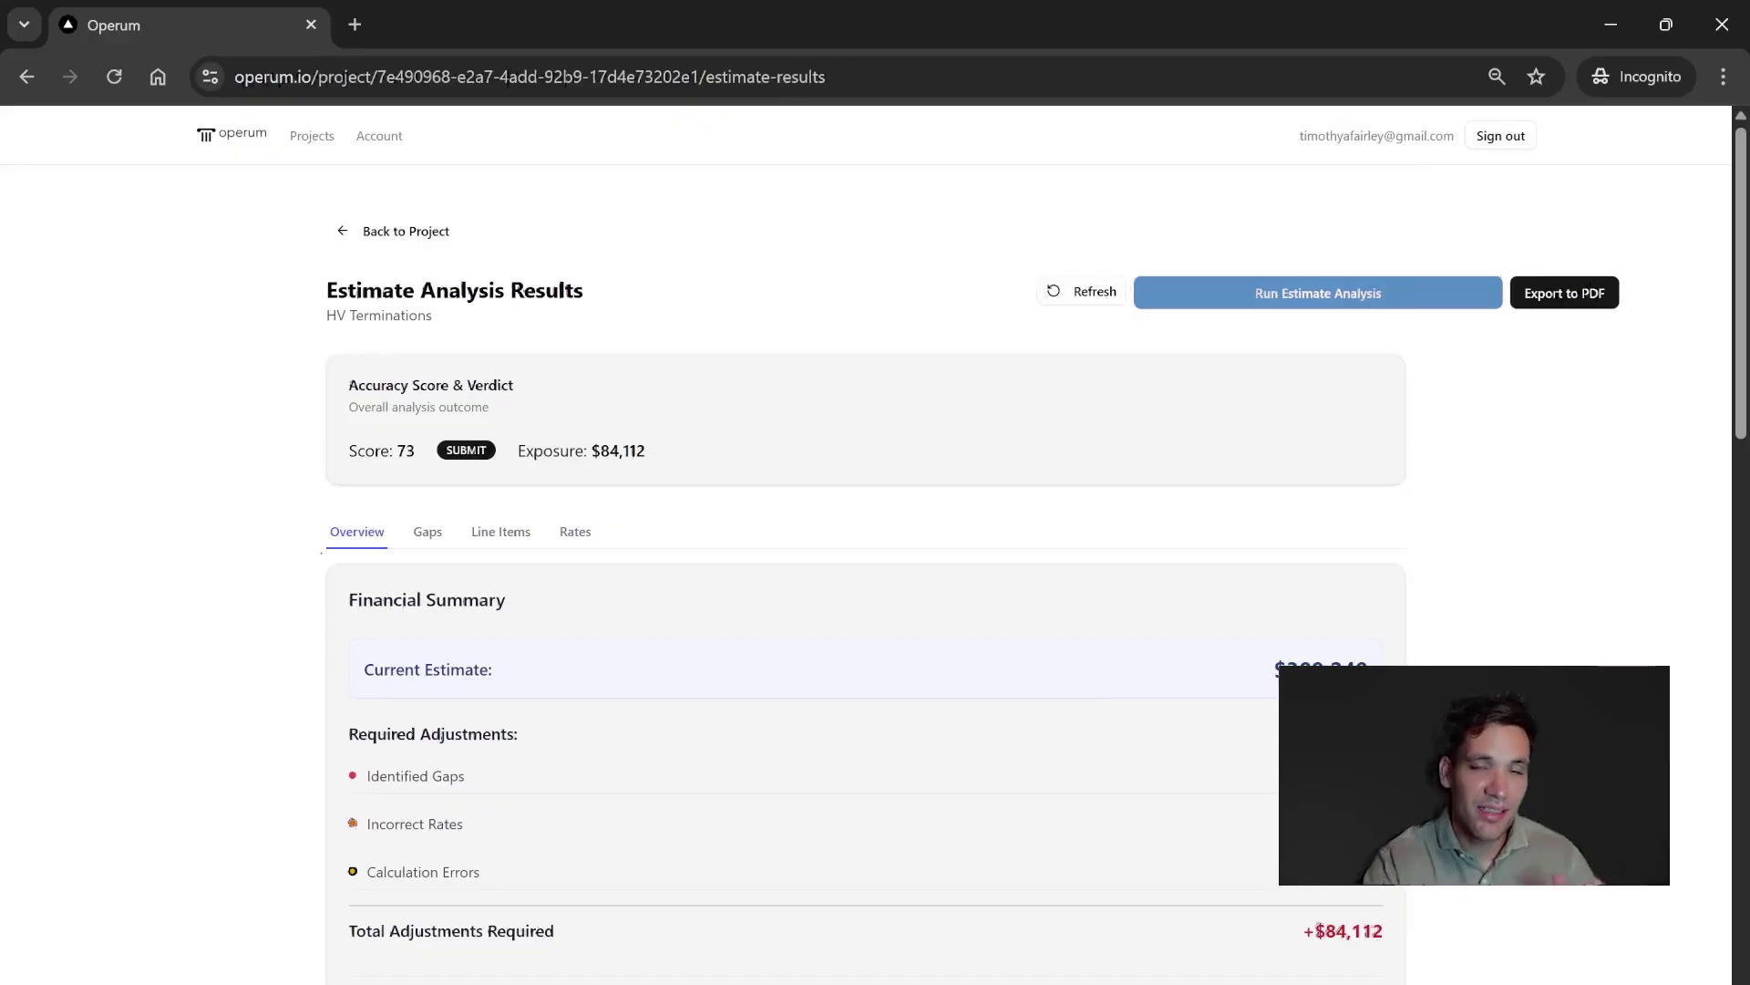
{"action": "scroll", "coordinate": [1094, 775], "scroll_direction": "down", "scroll_amount": 3}
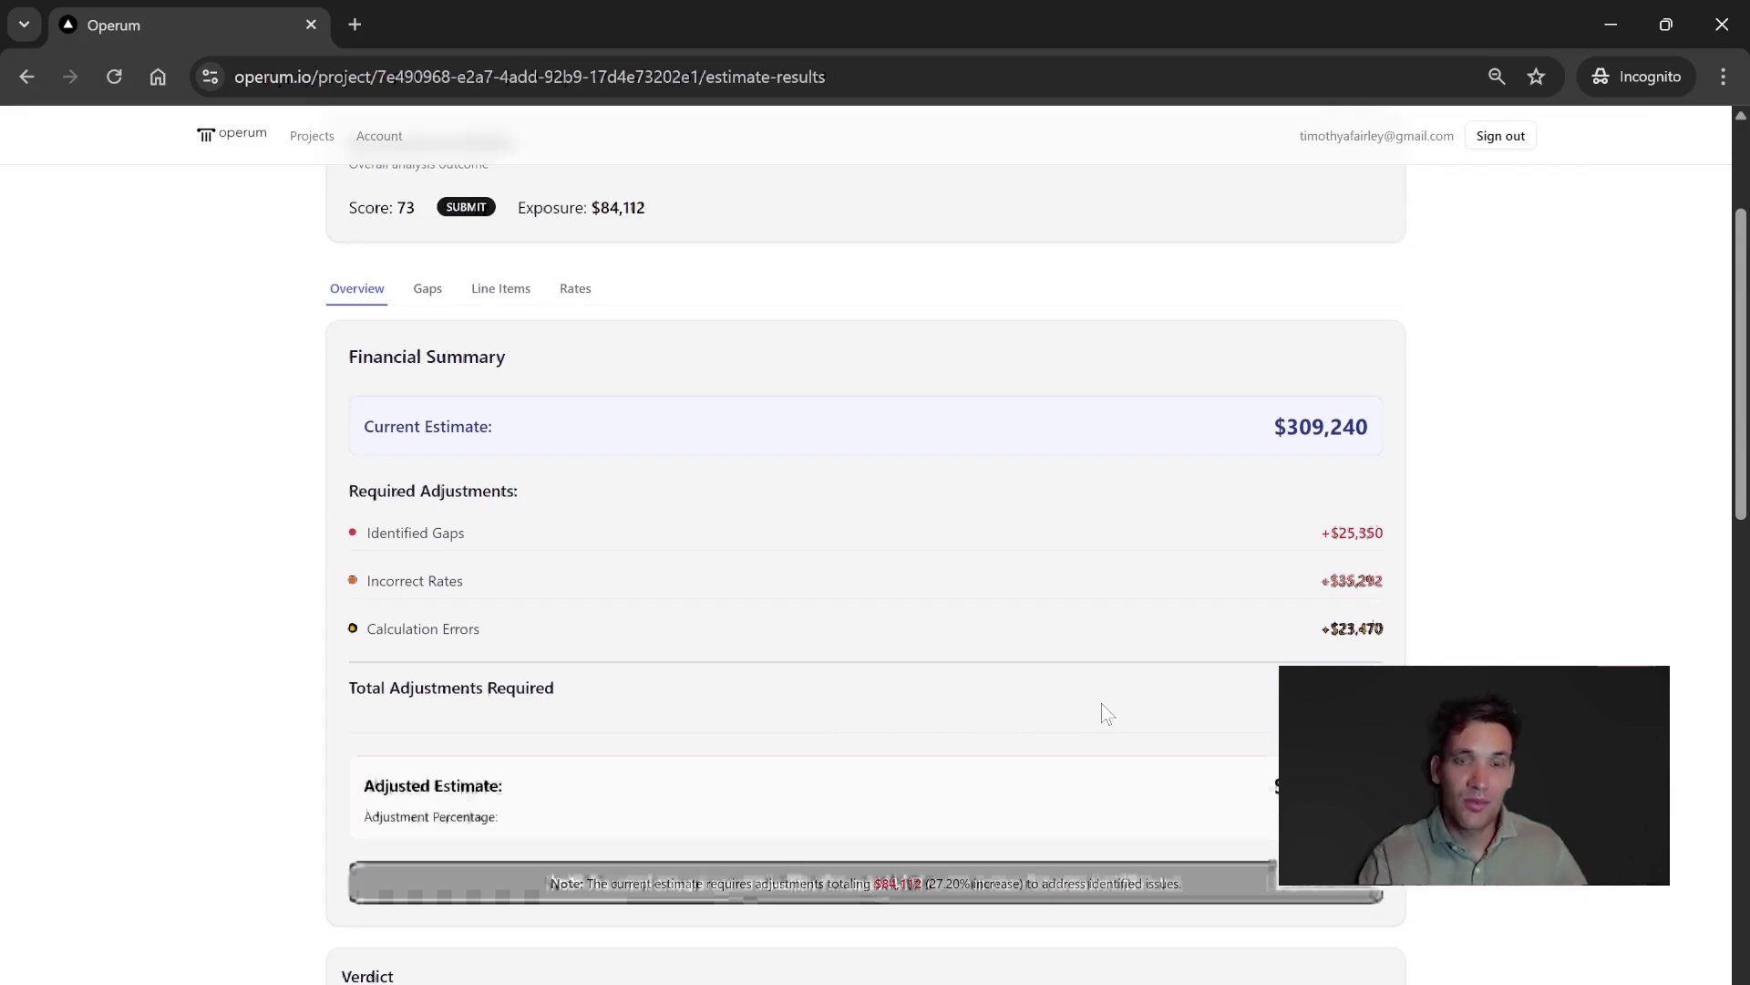
{"action": "scroll", "coordinate": [429, 328], "scroll_direction": "up", "scroll_amount": 2}
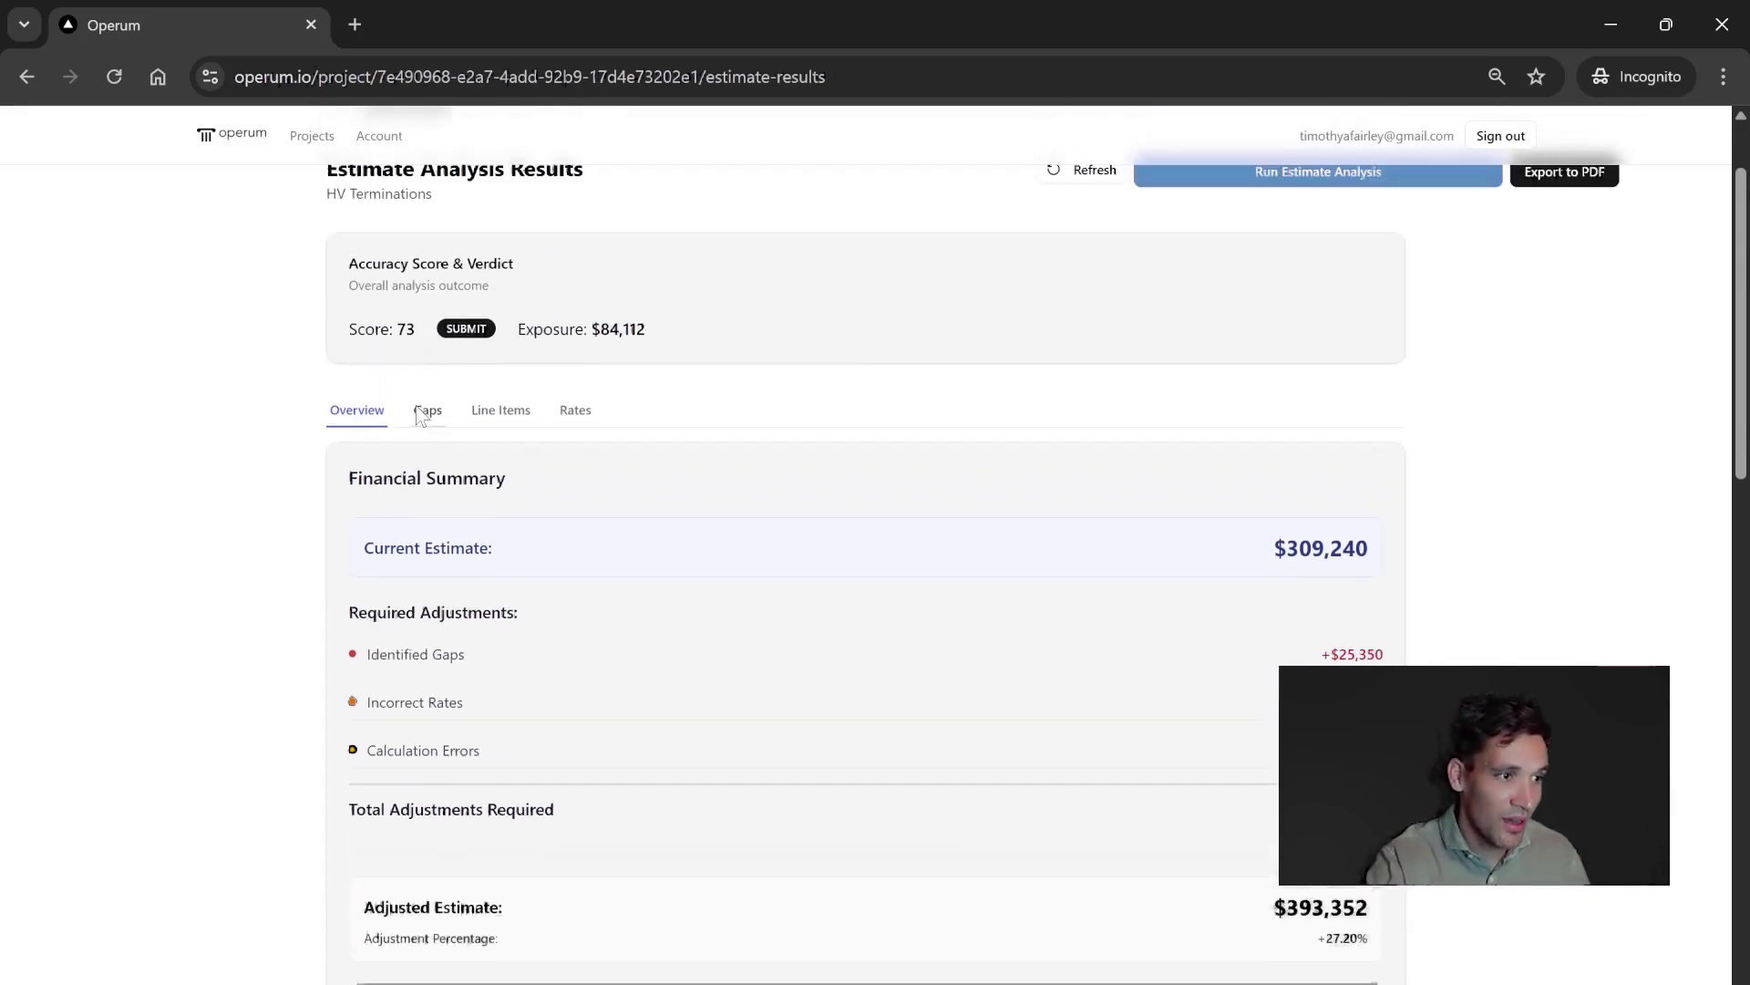
Step: Review the identified gaps and the line-item analysis by category
{"action": "left_click", "coordinate": [421, 412]}
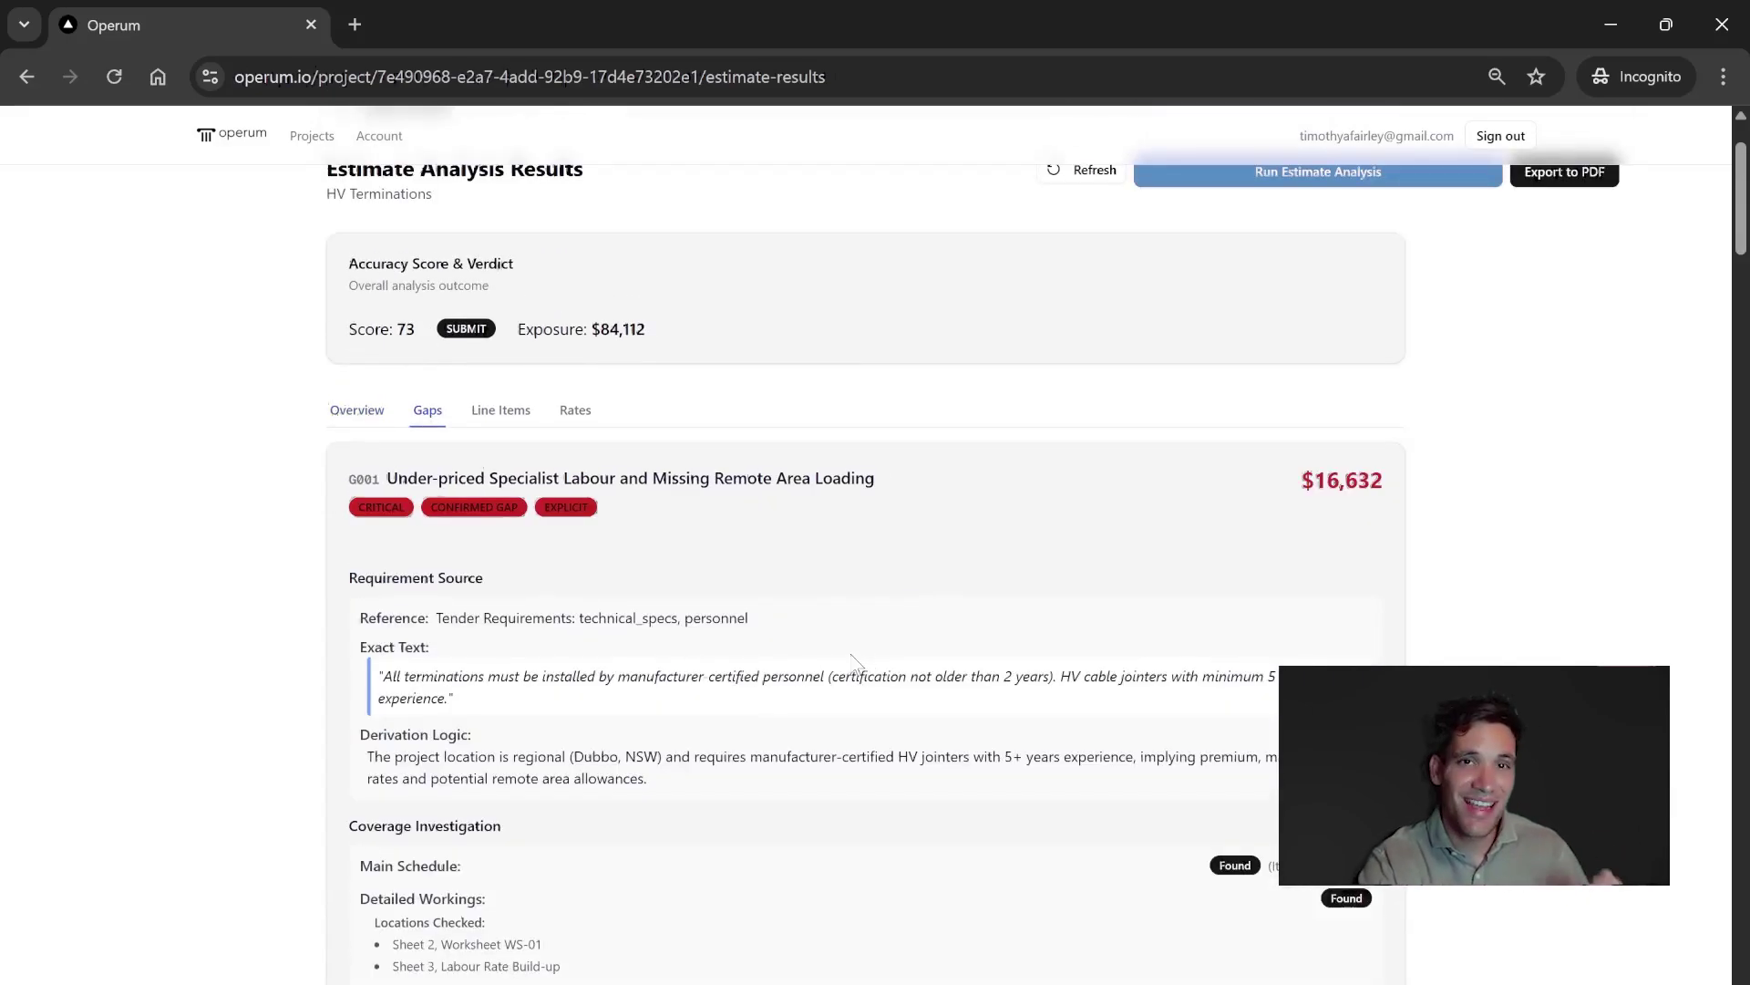
{"action": "left_click", "coordinate": [522, 425]}
{"action": "scroll", "coordinate": [950, 683], "scroll_direction": "down", "scroll_amount": 10}
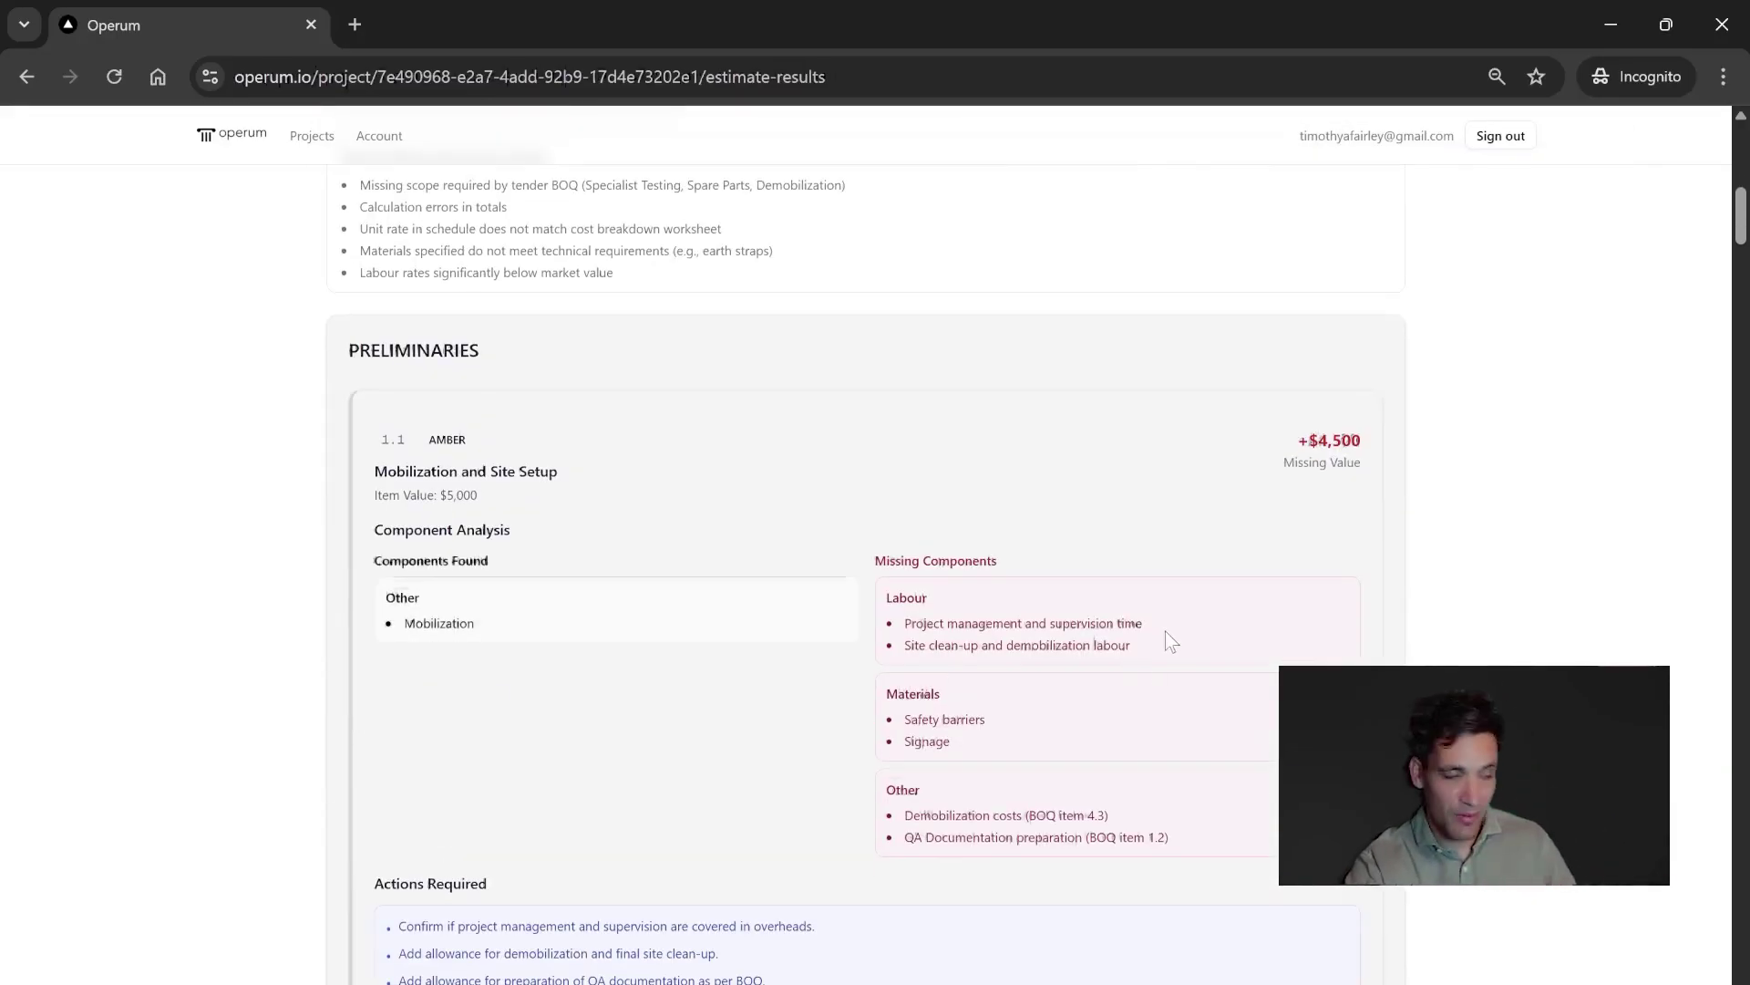
{"action": "scroll", "coordinate": [1156, 674], "scroll_direction": "down", "scroll_amount": 1}
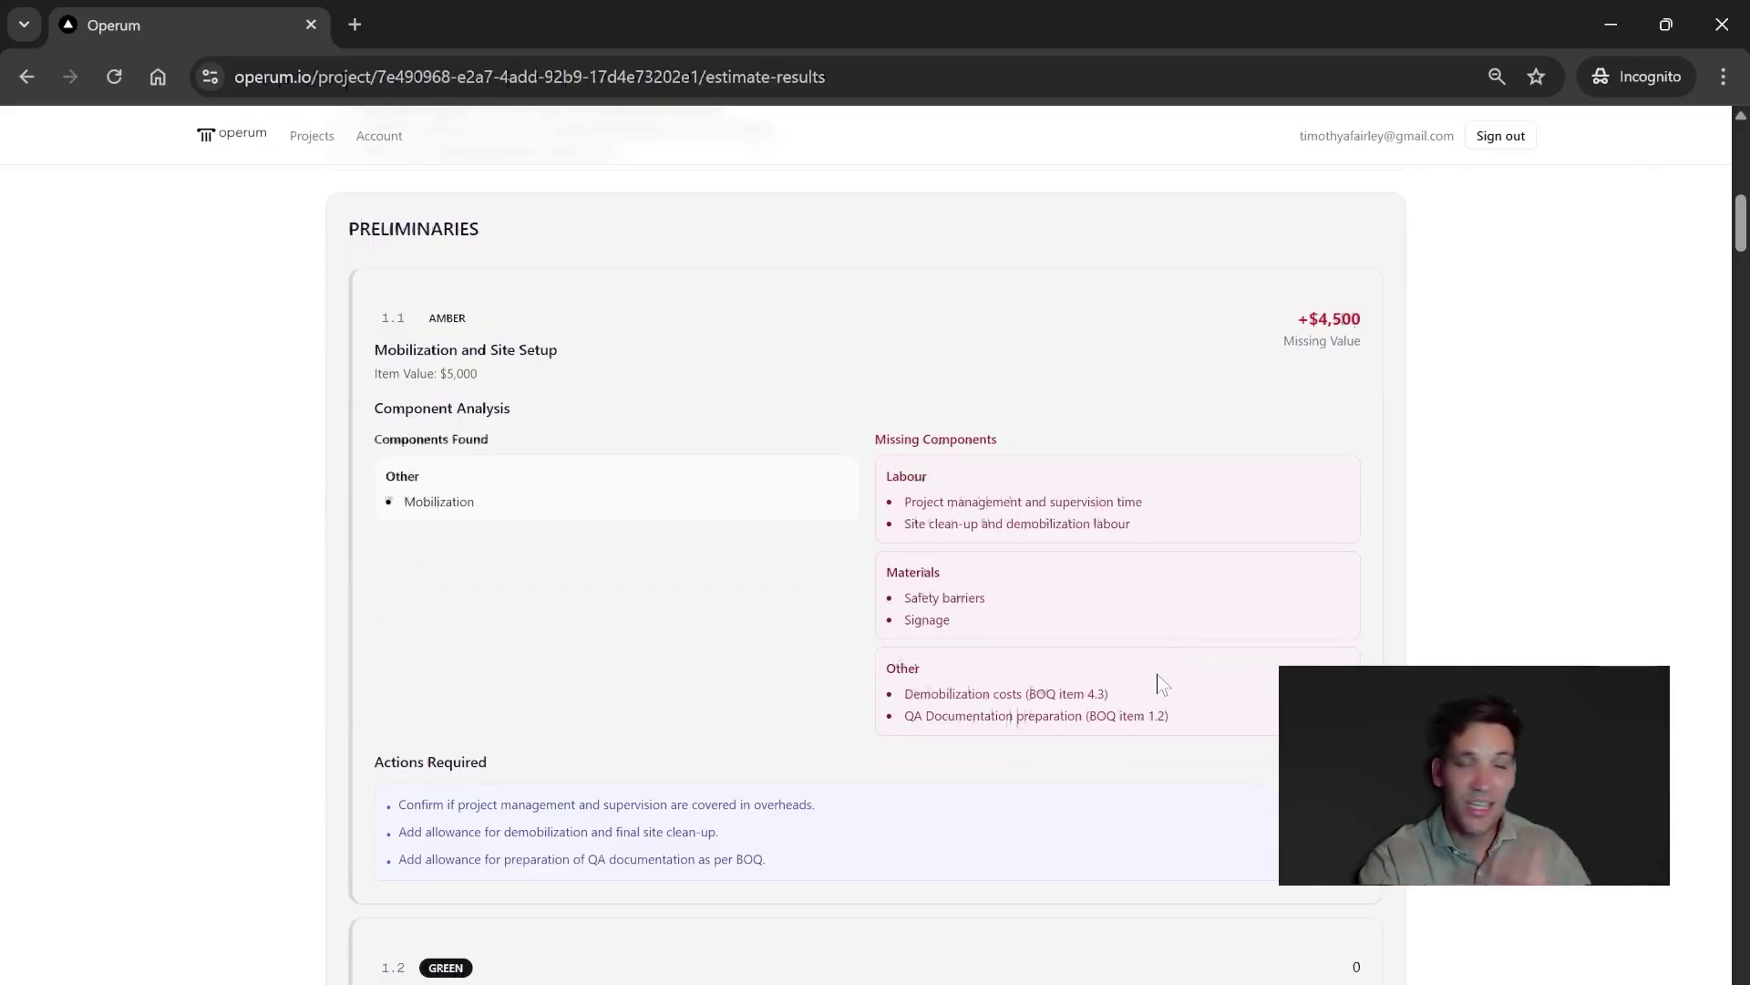
{"action": "scroll", "coordinate": [1185, 667], "scroll_direction": "down", "scroll_amount": 7}
{"action": "scroll", "coordinate": [988, 643], "scroll_direction": "up", "scroll_amount": 15}
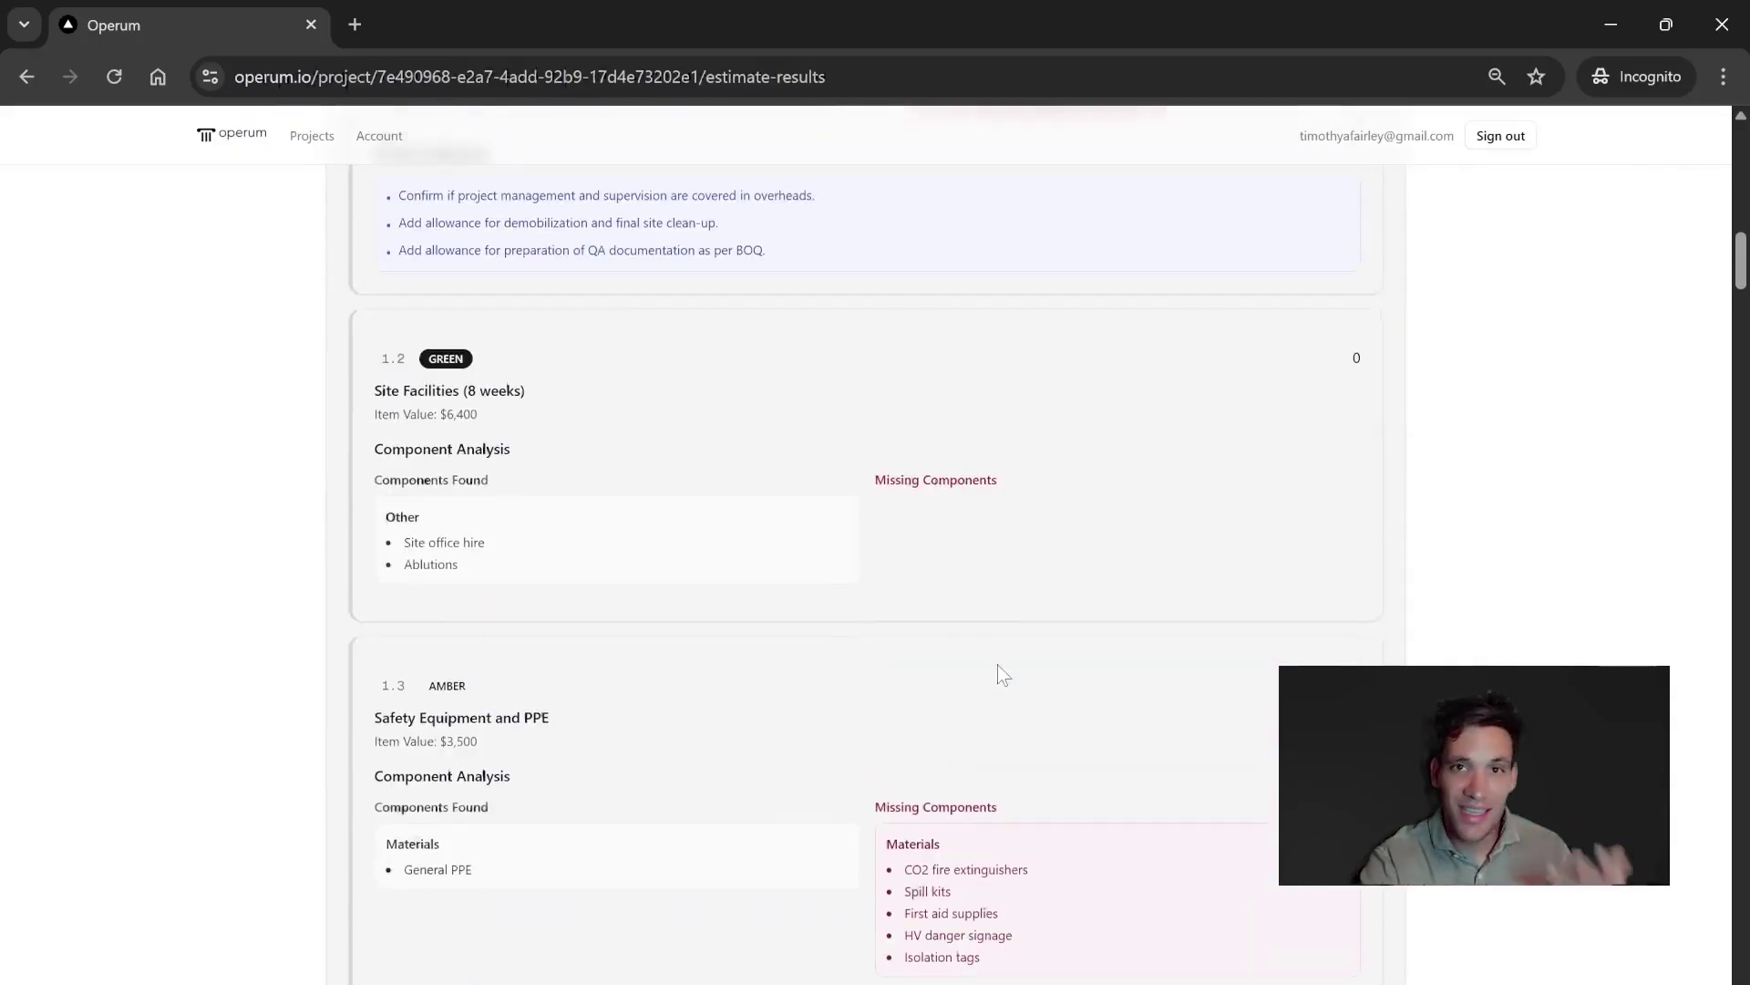
{"action": "scroll", "coordinate": [677, 277], "scroll_direction": "up", "scroll_amount": 4}
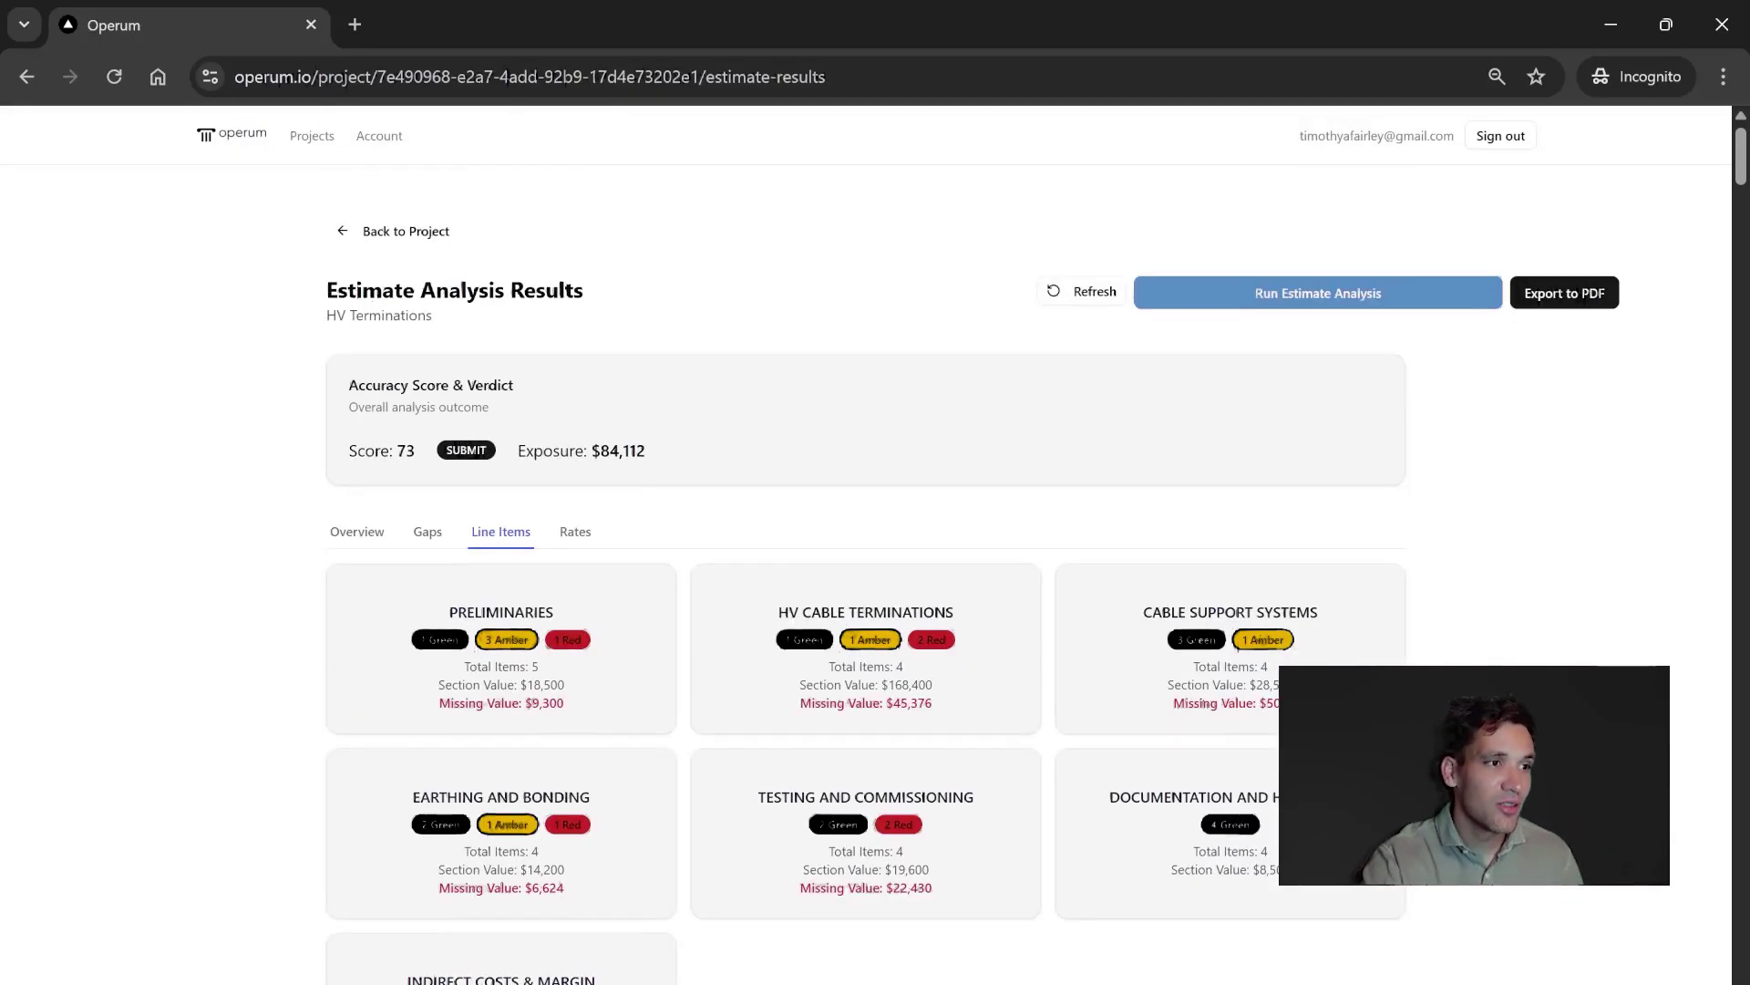
Step: Scroll through the rates analysis, then return to the overview financial summary
{"action": "left_click", "coordinate": [575, 532]}
{"action": "scroll", "coordinate": [806, 652], "scroll_direction": "down", "scroll_amount": 3}
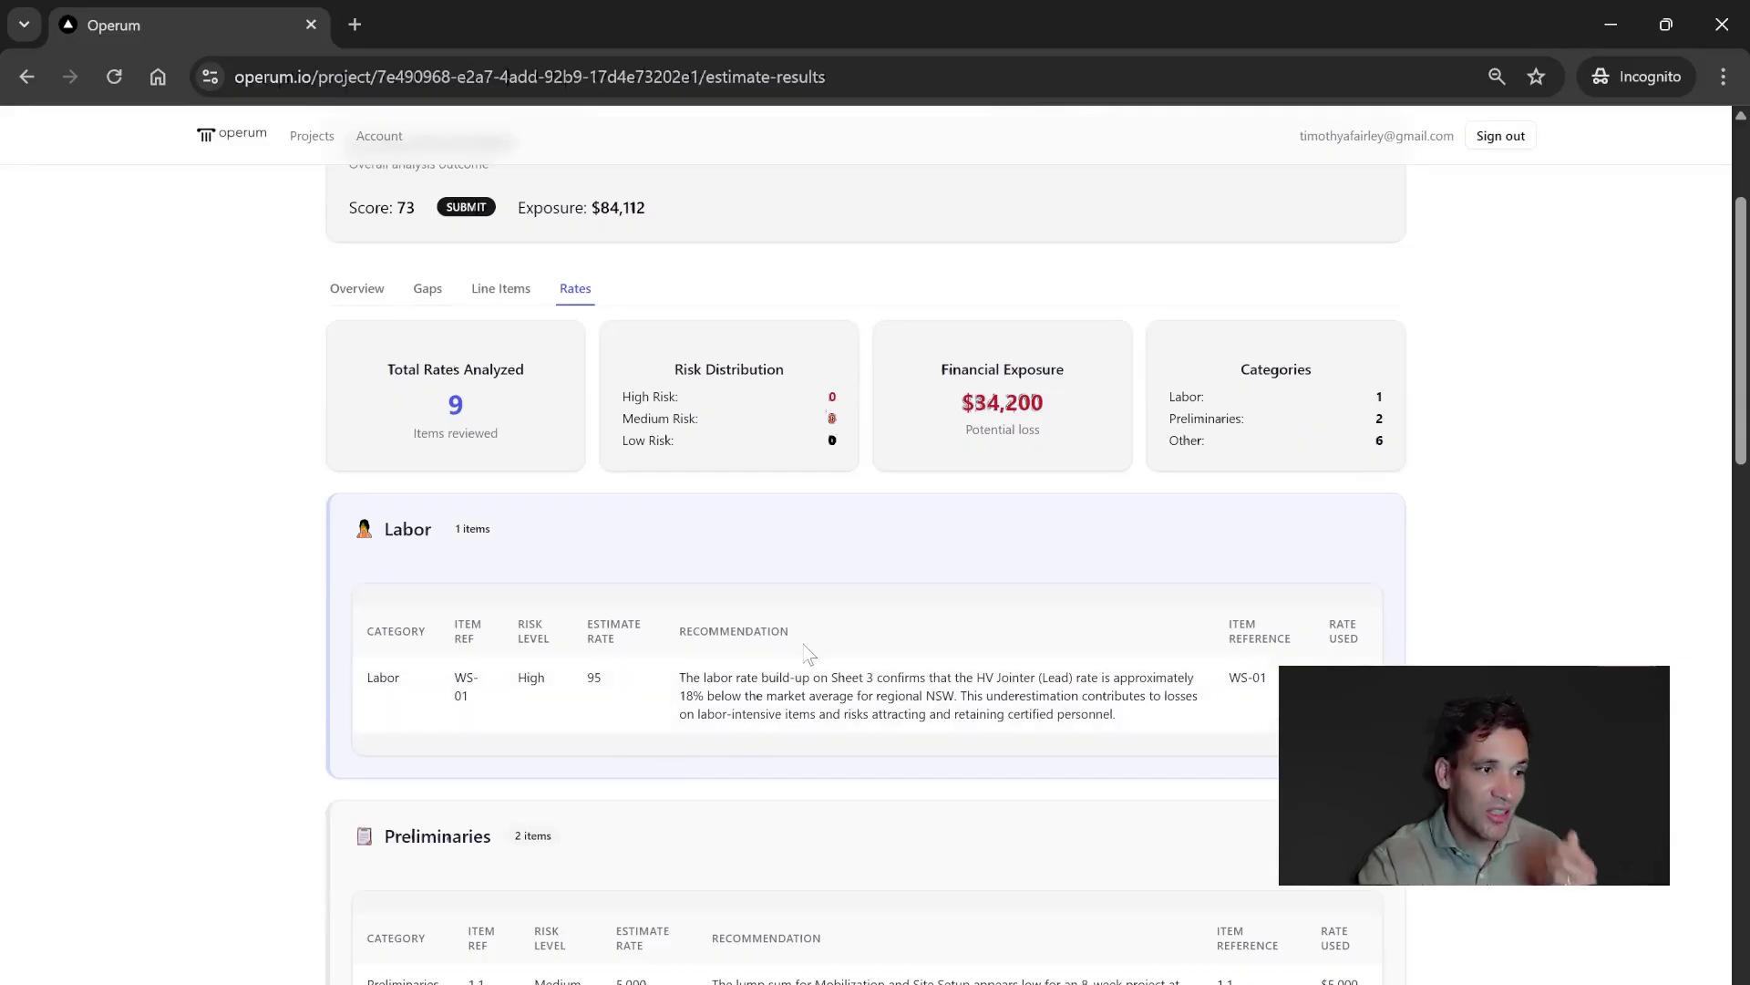
{"action": "scroll", "coordinate": [806, 651], "scroll_direction": "down", "scroll_amount": 4}
{"action": "scroll", "coordinate": [806, 651], "scroll_direction": "down", "scroll_amount": 5}
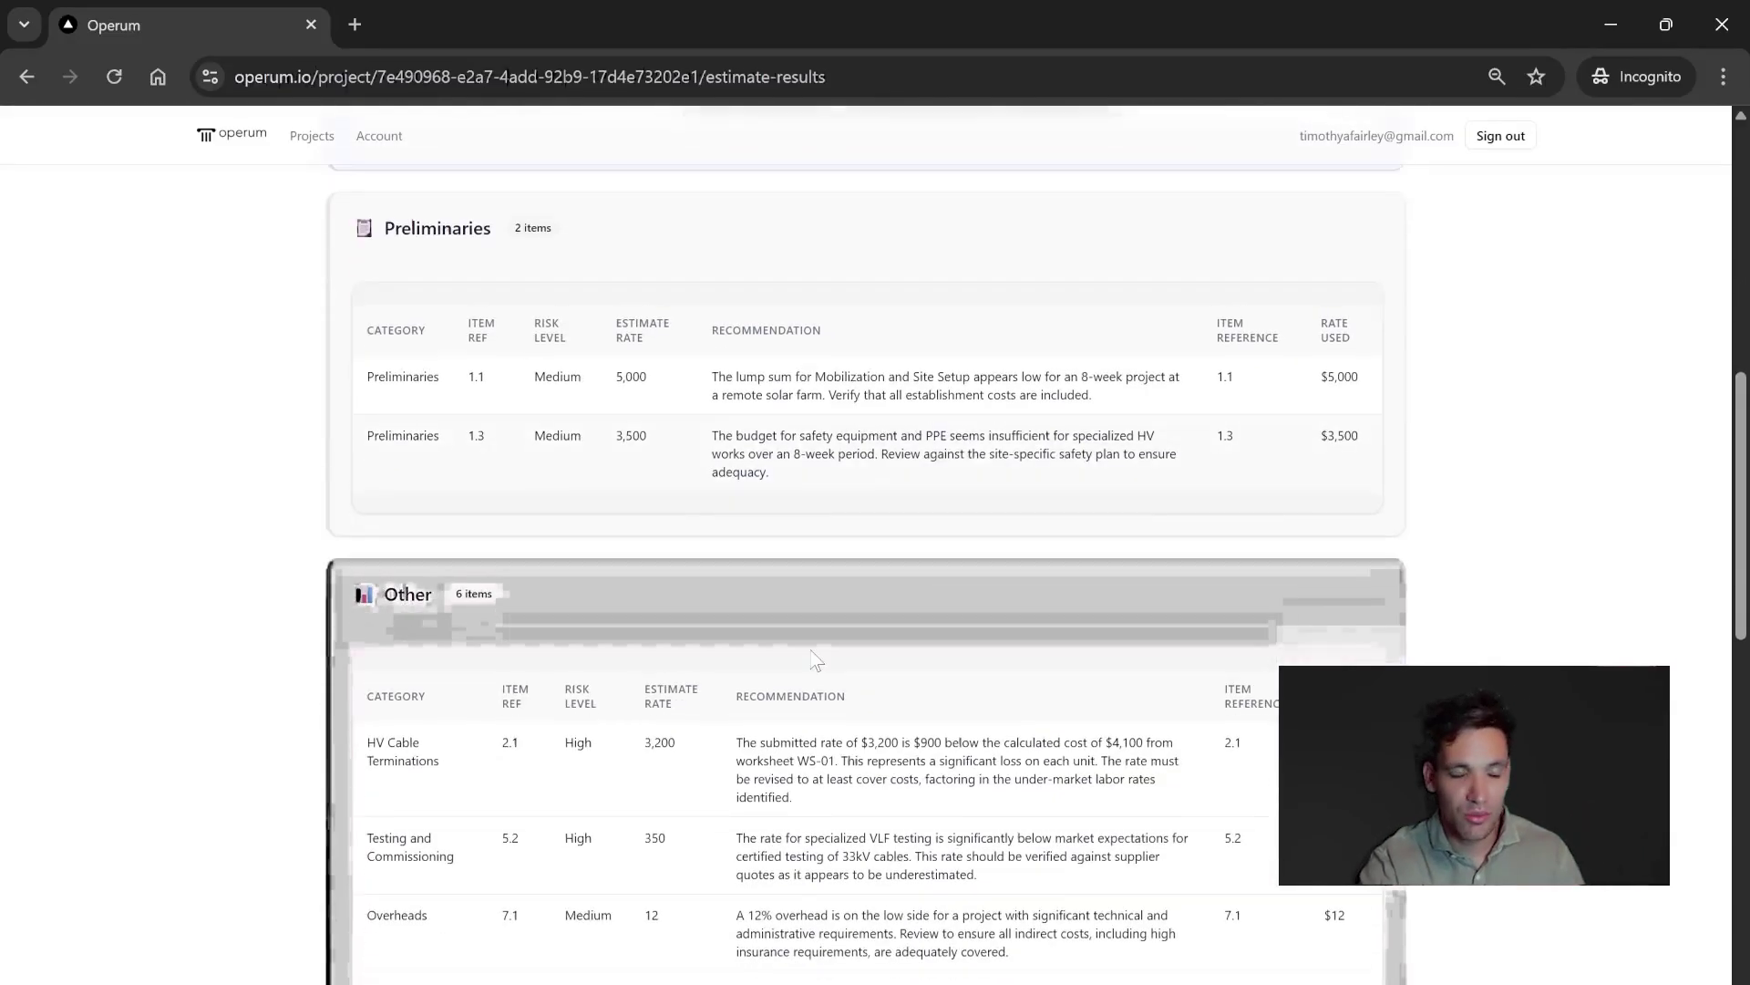
{"action": "scroll", "coordinate": [814, 658], "scroll_direction": "up", "scroll_amount": 10}
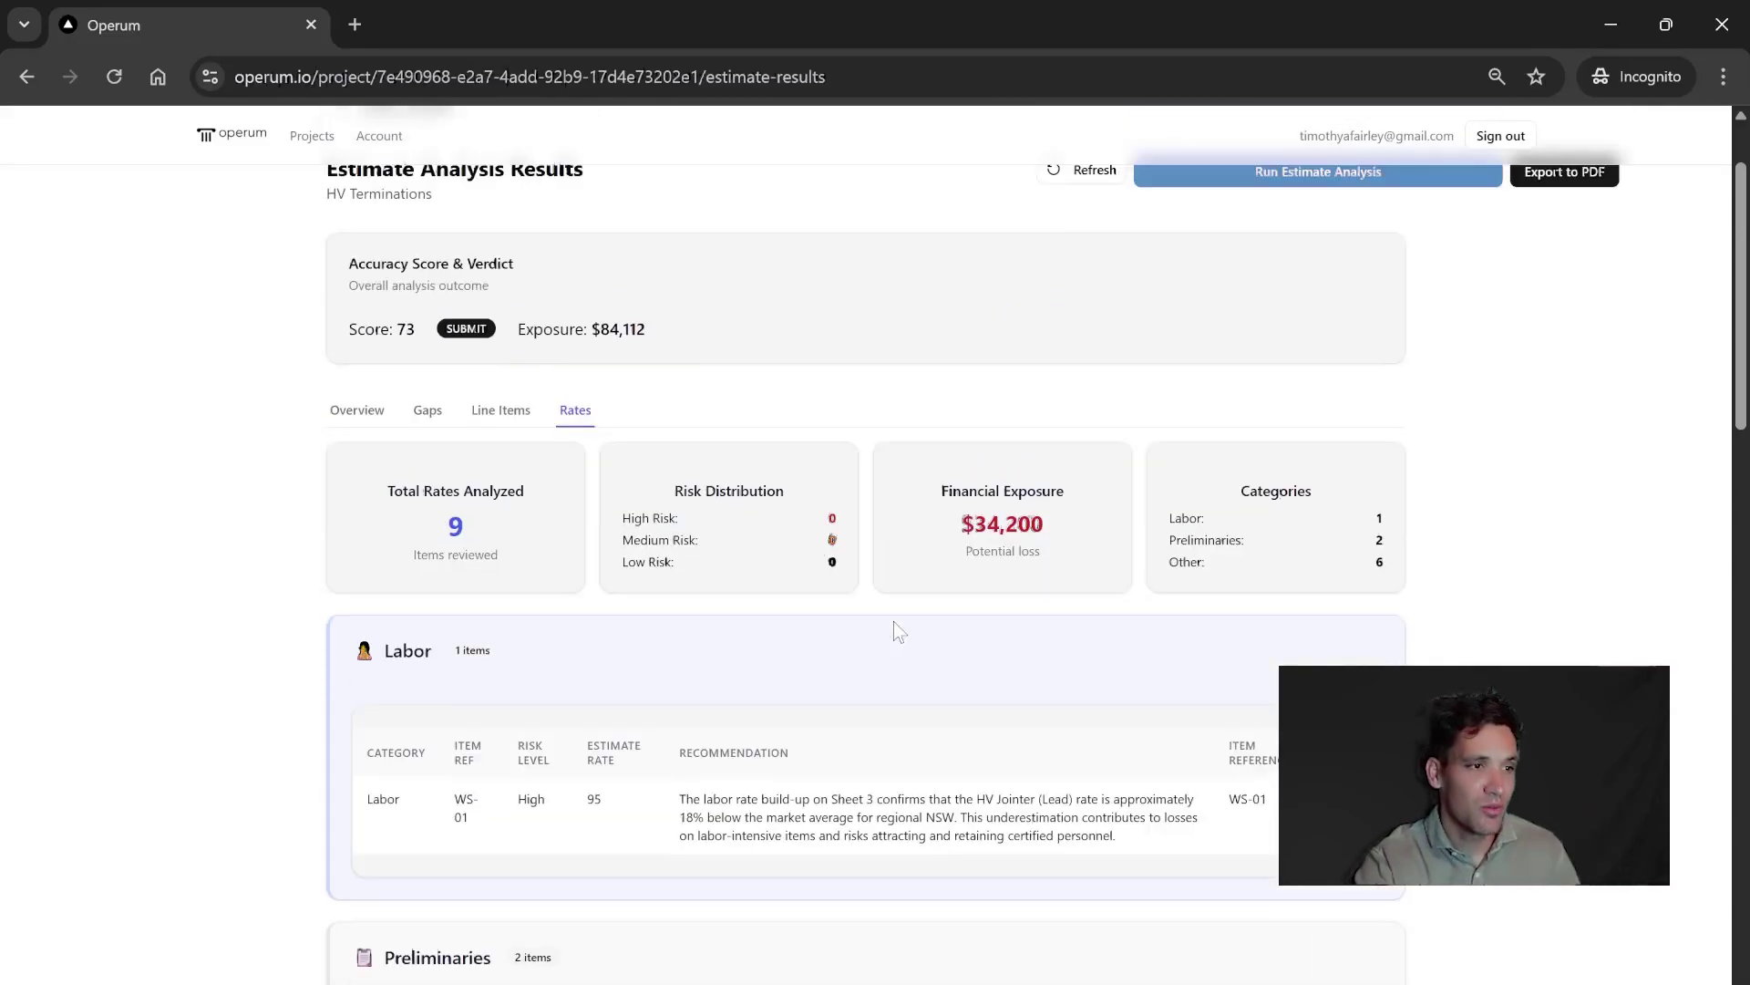
{"action": "scroll", "coordinate": [895, 629], "scroll_direction": "up", "scroll_amount": 3}
{"action": "scroll", "coordinate": [927, 585], "scroll_direction": "up", "scroll_amount": 2}
{"action": "left_click", "coordinate": [358, 533]}
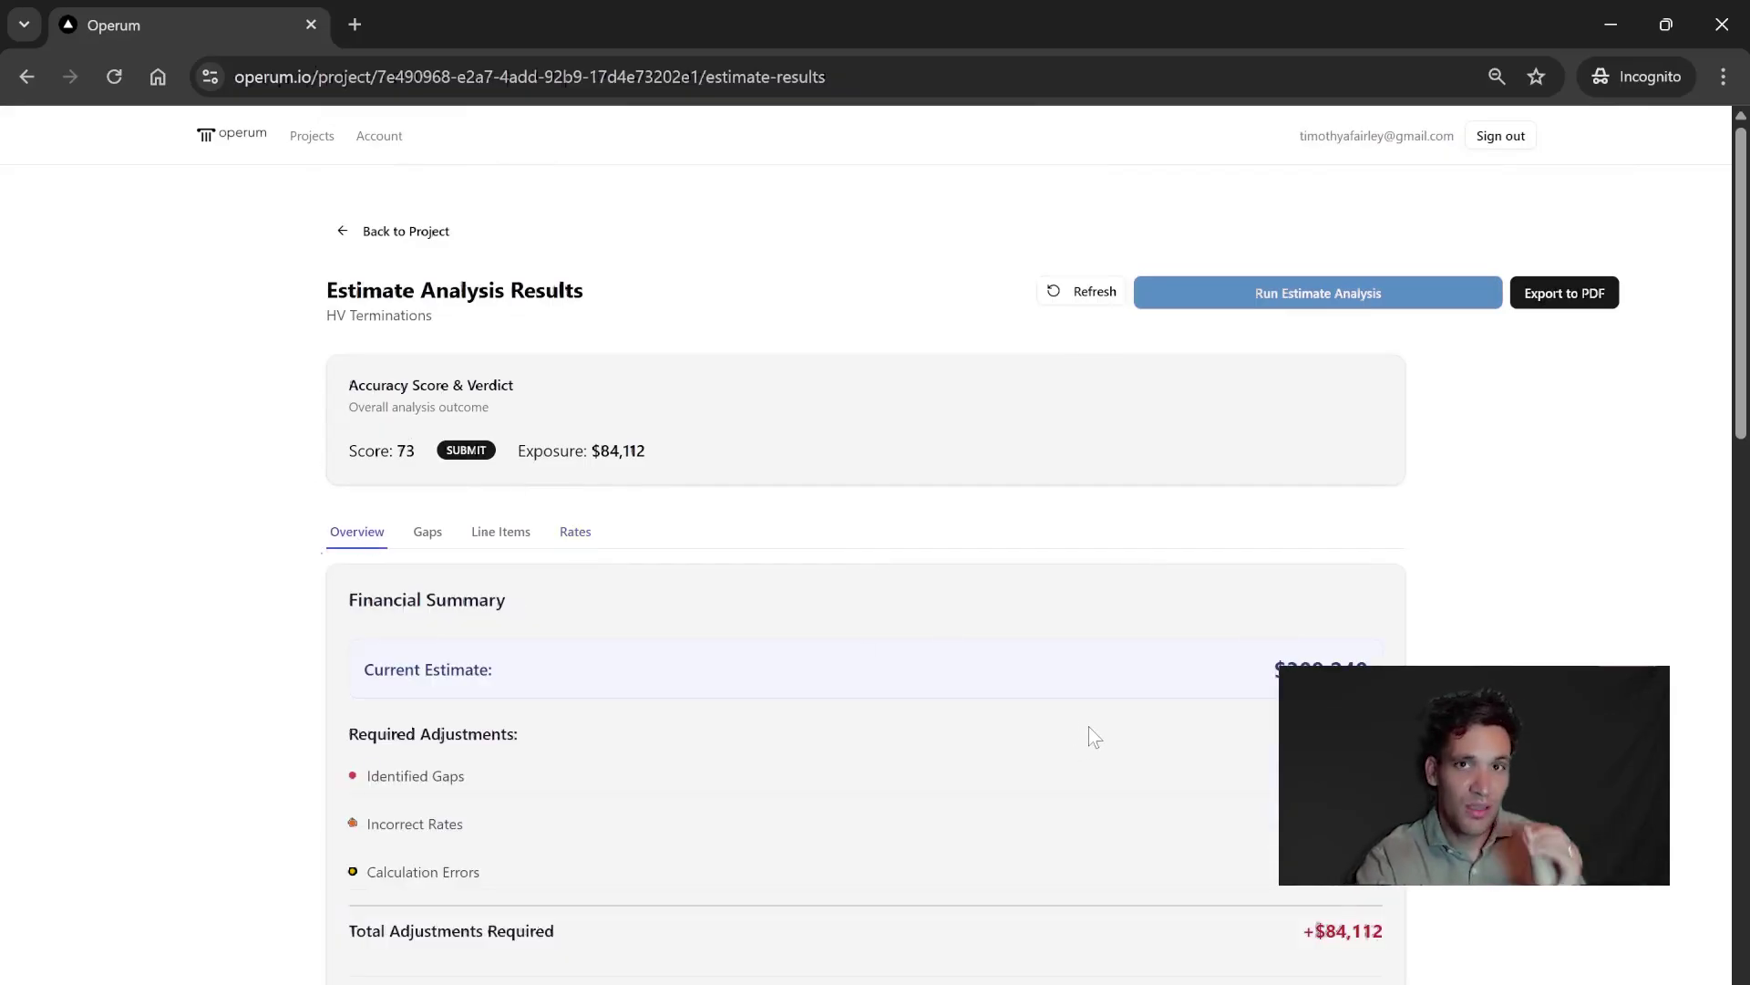
{"action": "scroll", "coordinate": [1097, 727], "scroll_direction": "down", "scroll_amount": 3}
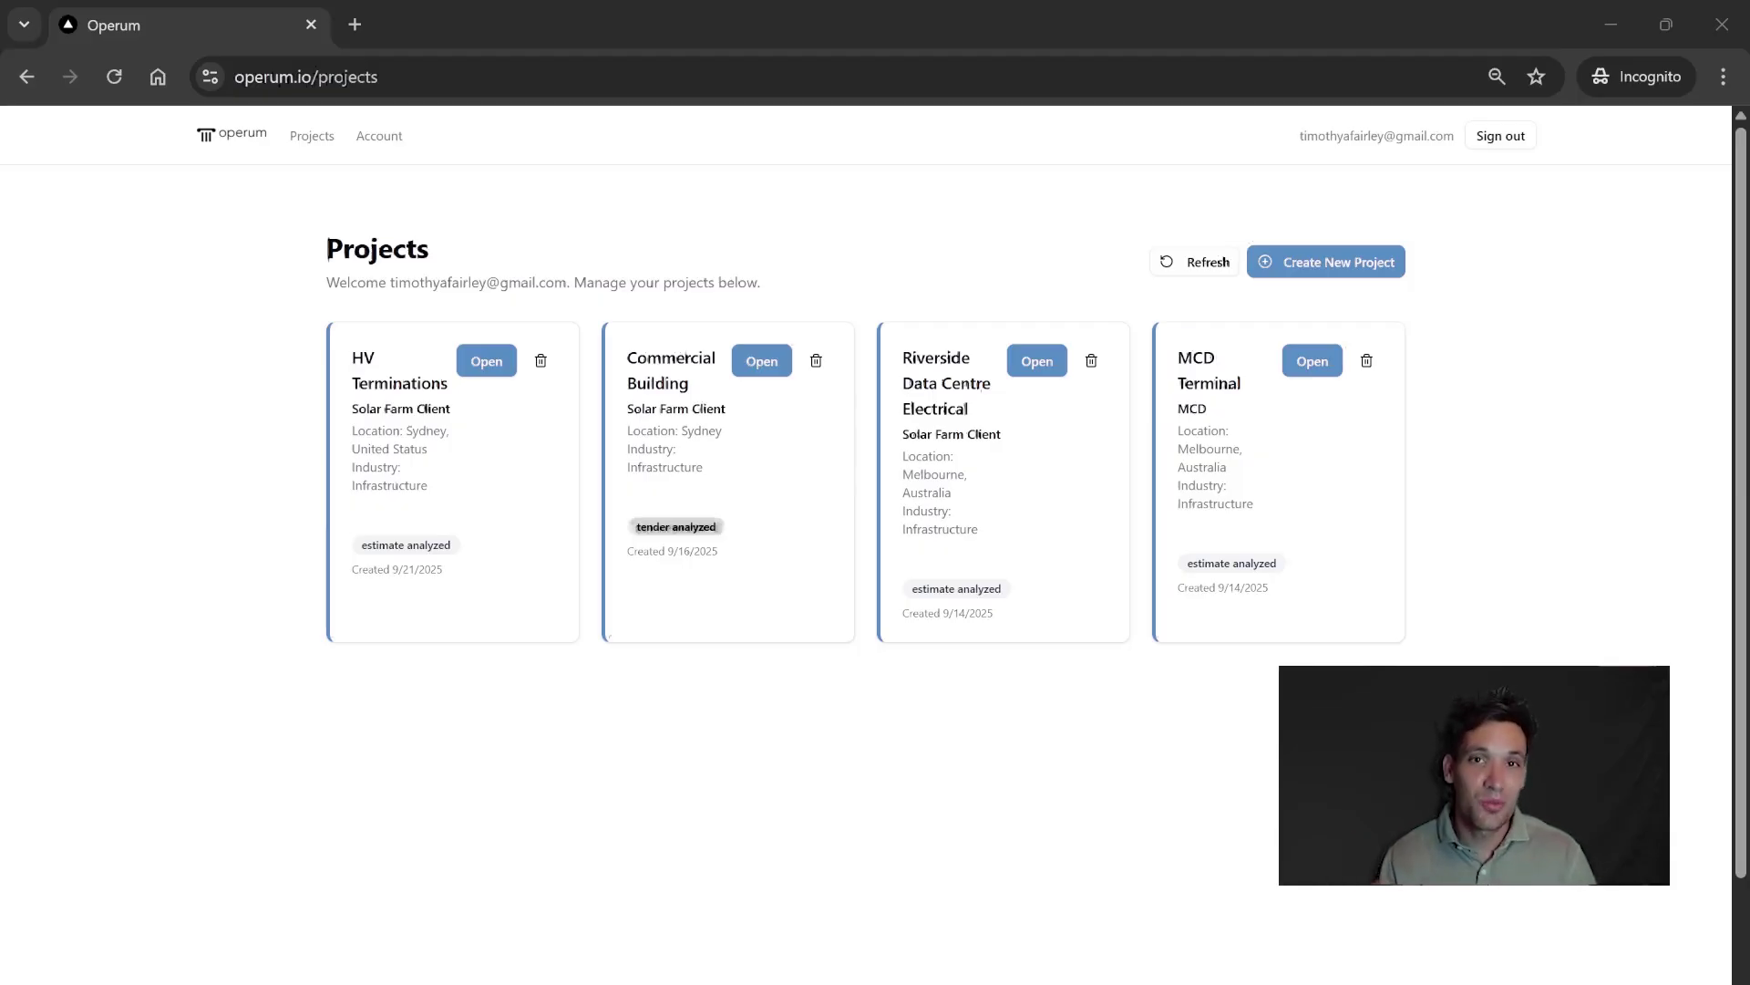
Step: Start a new project named 'HV Terminations solar farm' with client Solar Farm Developer
{"action": "left_click", "coordinate": [1352, 271]}
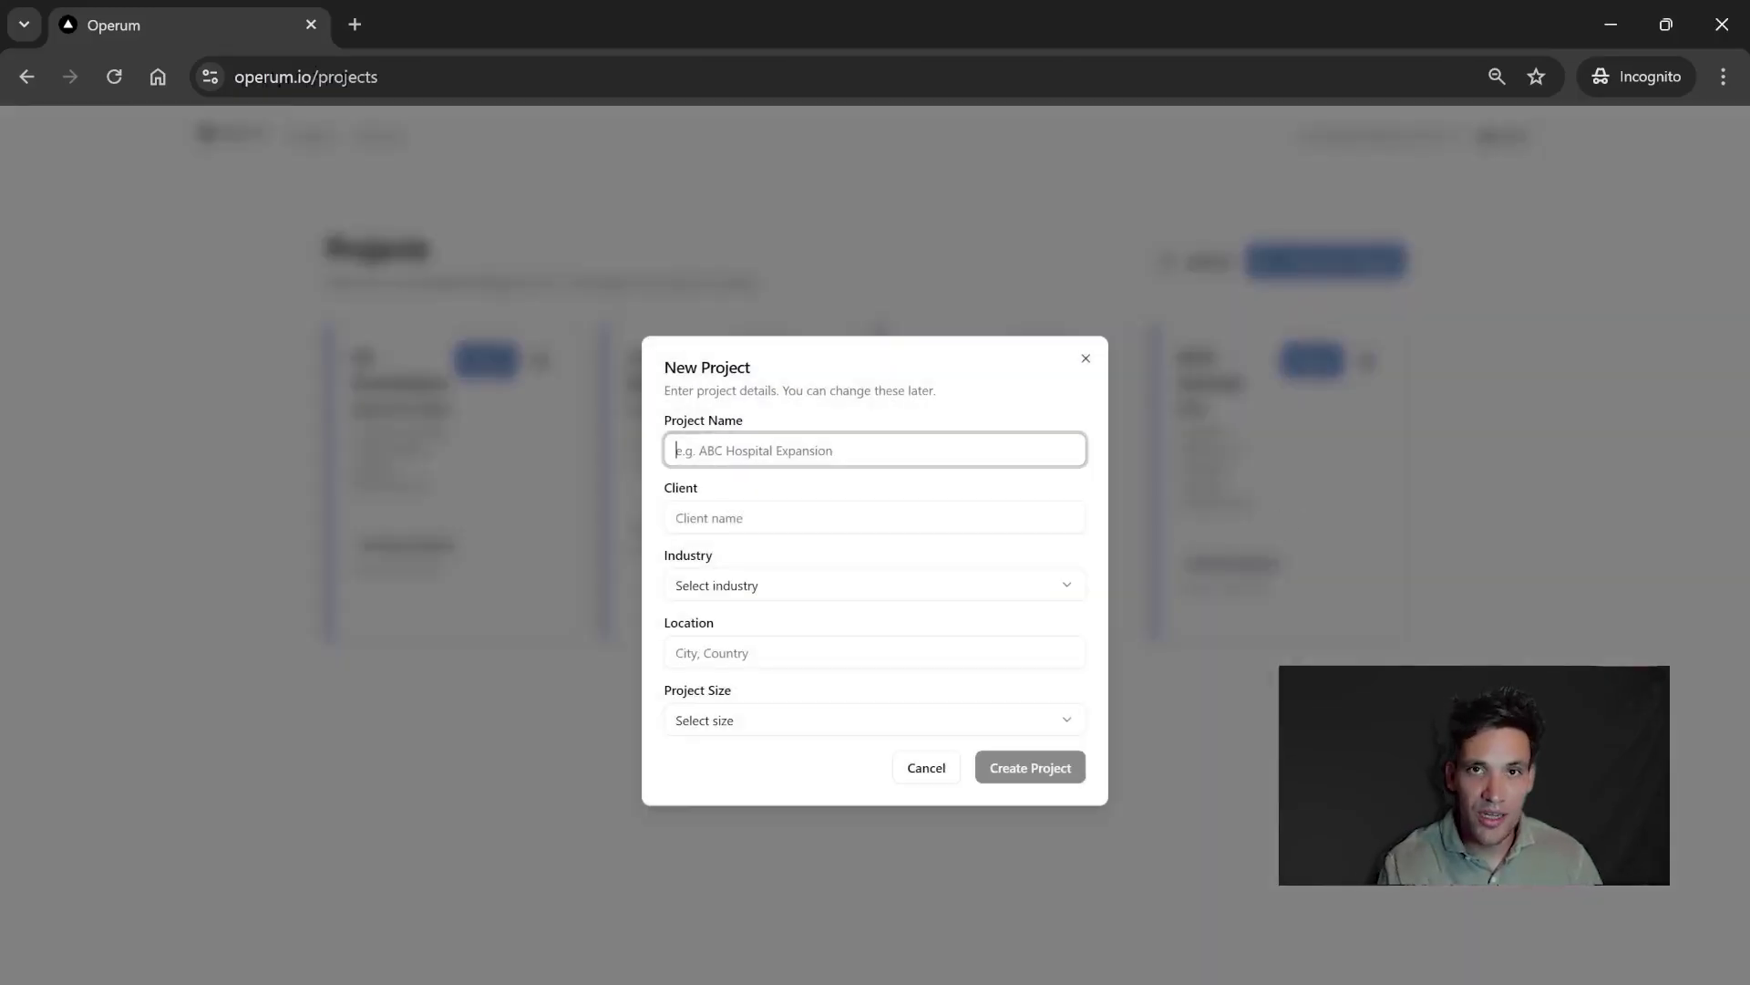
{"action": "type", "text": "HV Term"}
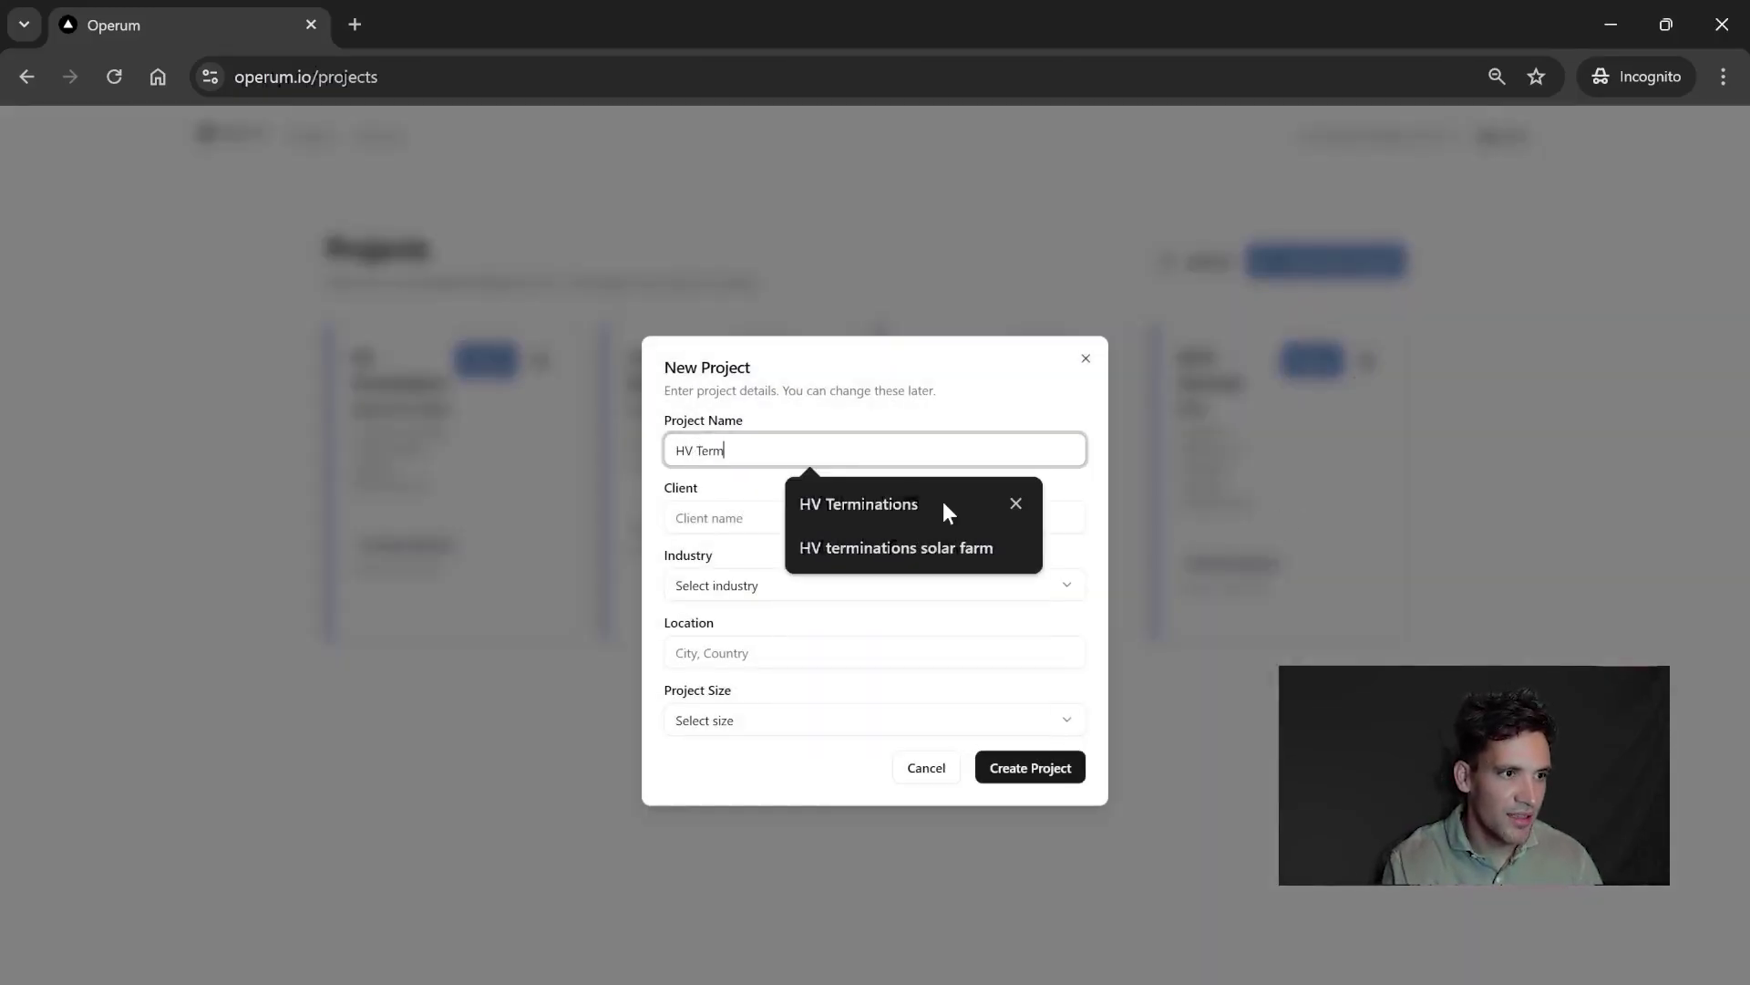
{"action": "type", "text": "inations"}
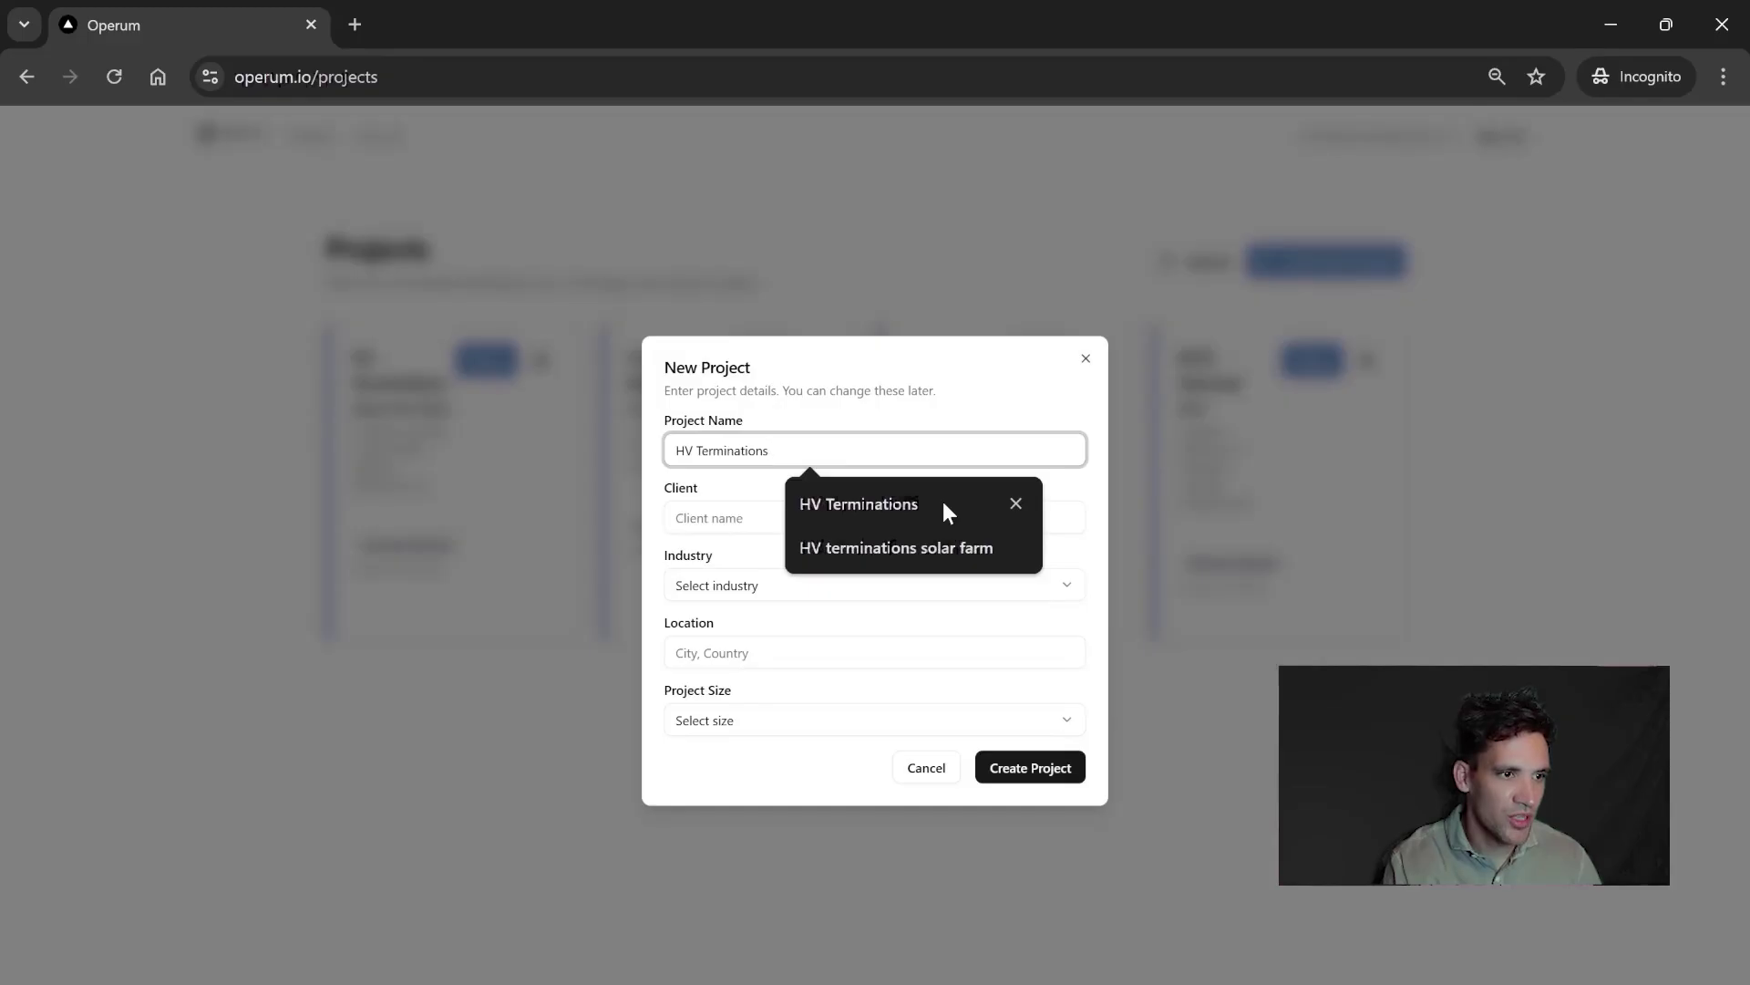
{"action": "type", "text": " solar farm"}
{"action": "key", "text": "Tab"}
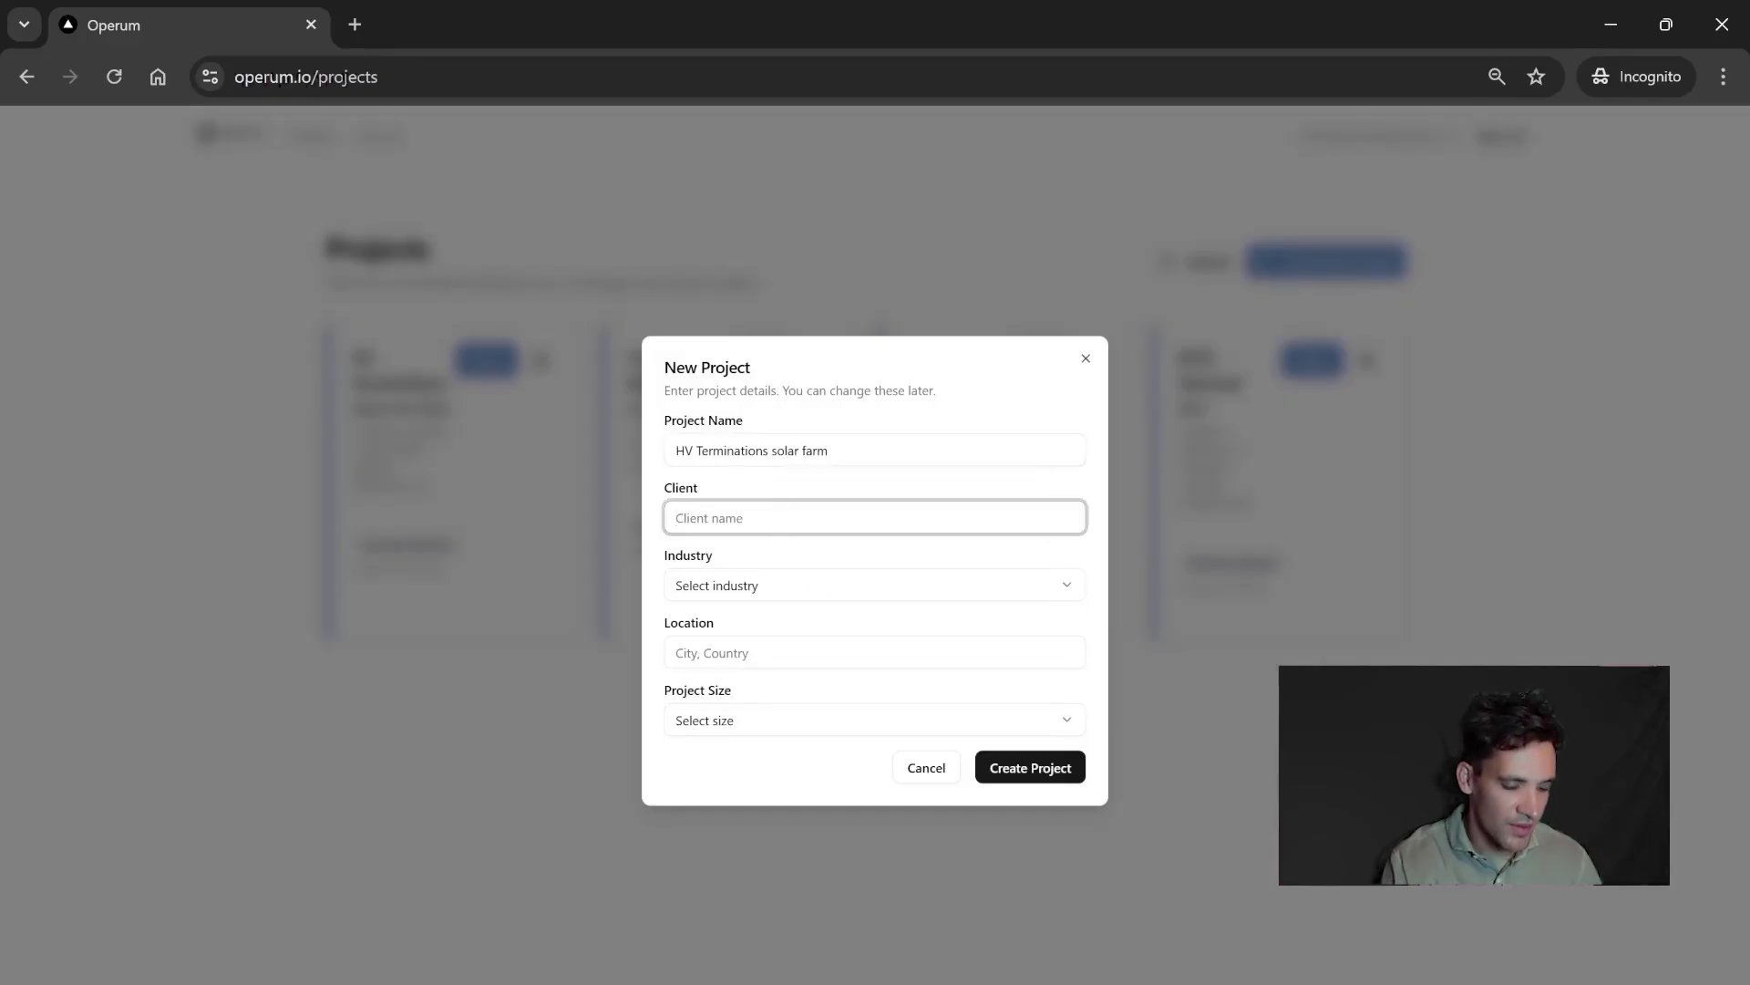
{"action": "type", "text": "Solar Farm D"}
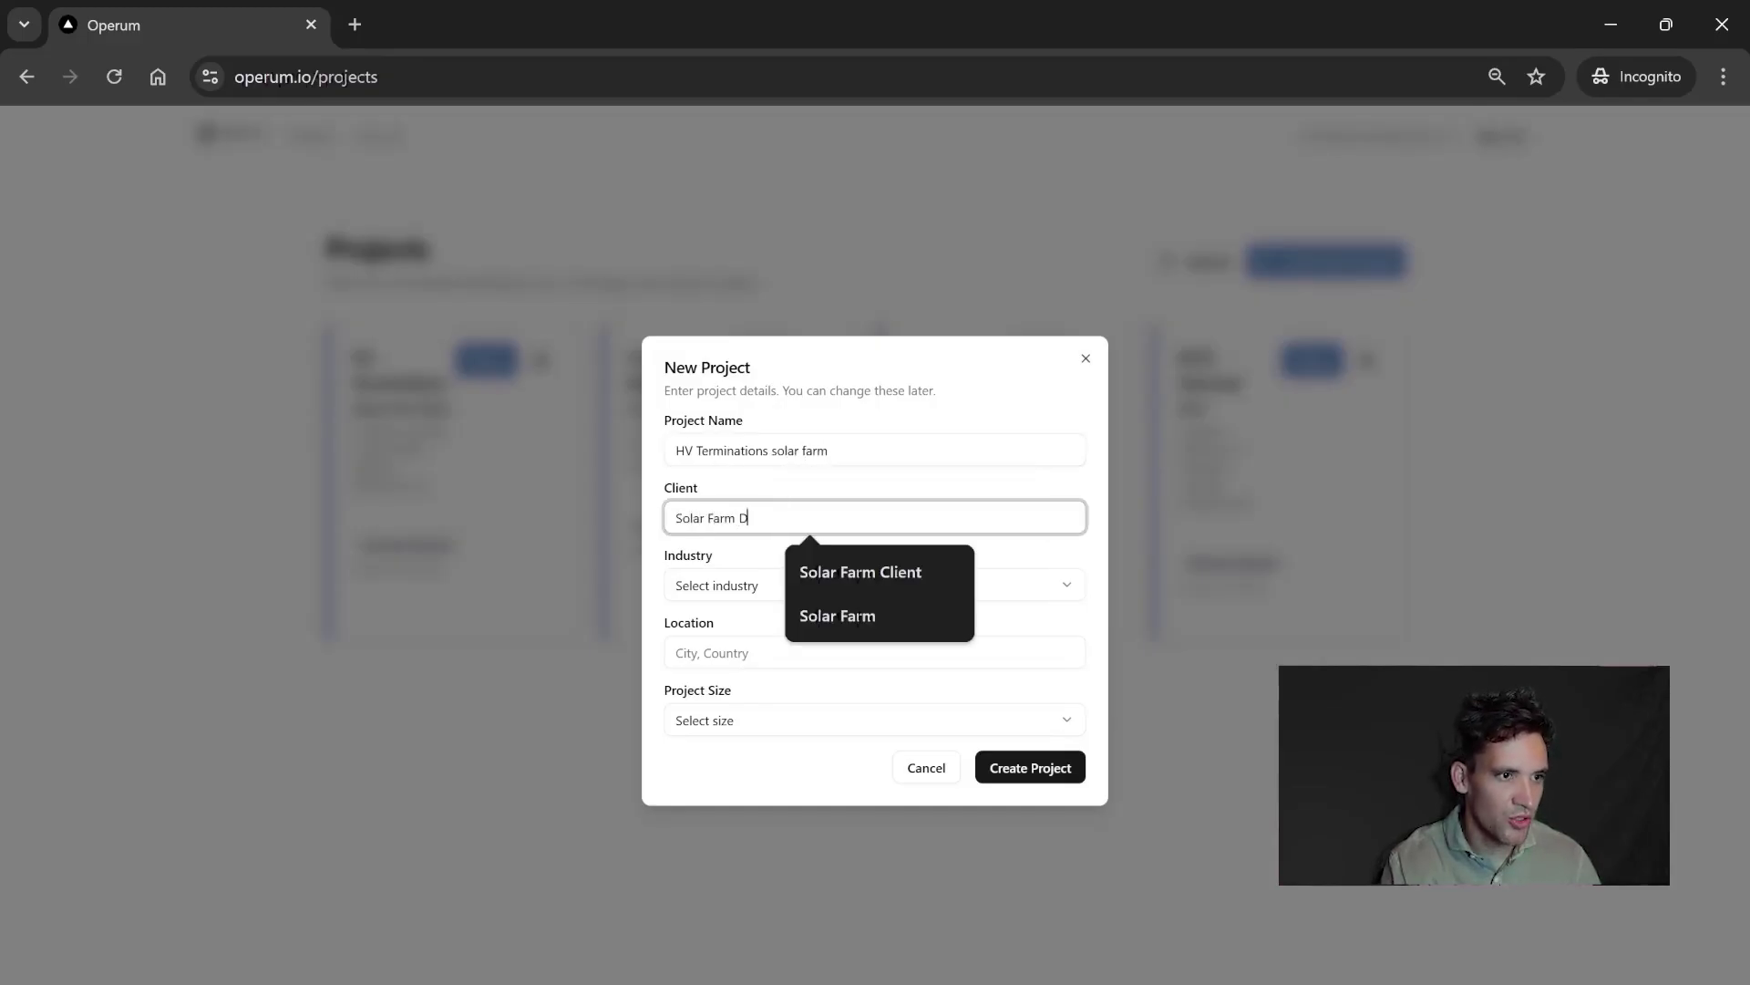
{"action": "type", "text": "eveloper"}
Step: Set industry Infrastructure, location Melbourne, Australia, size Medium ($1M-$10M), and create the project
{"action": "left_click", "coordinate": [980, 573]}
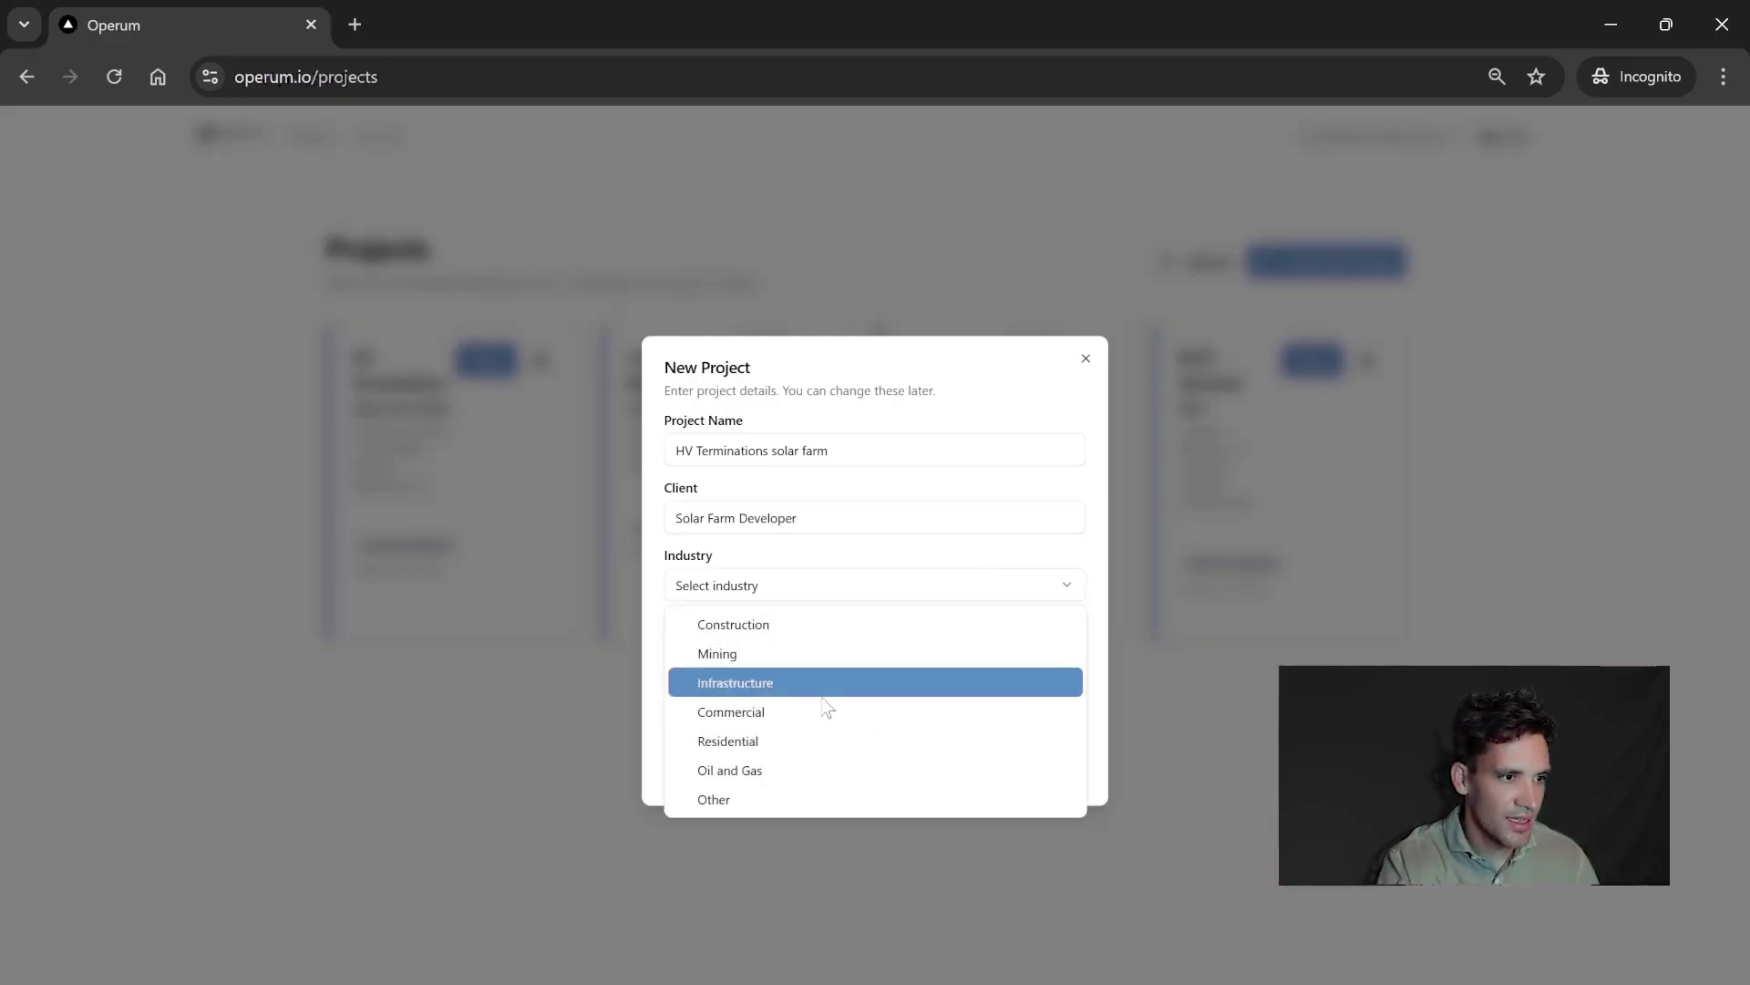
{"action": "left_click", "coordinate": [826, 682]}
{"action": "left_click", "coordinate": [839, 653]}
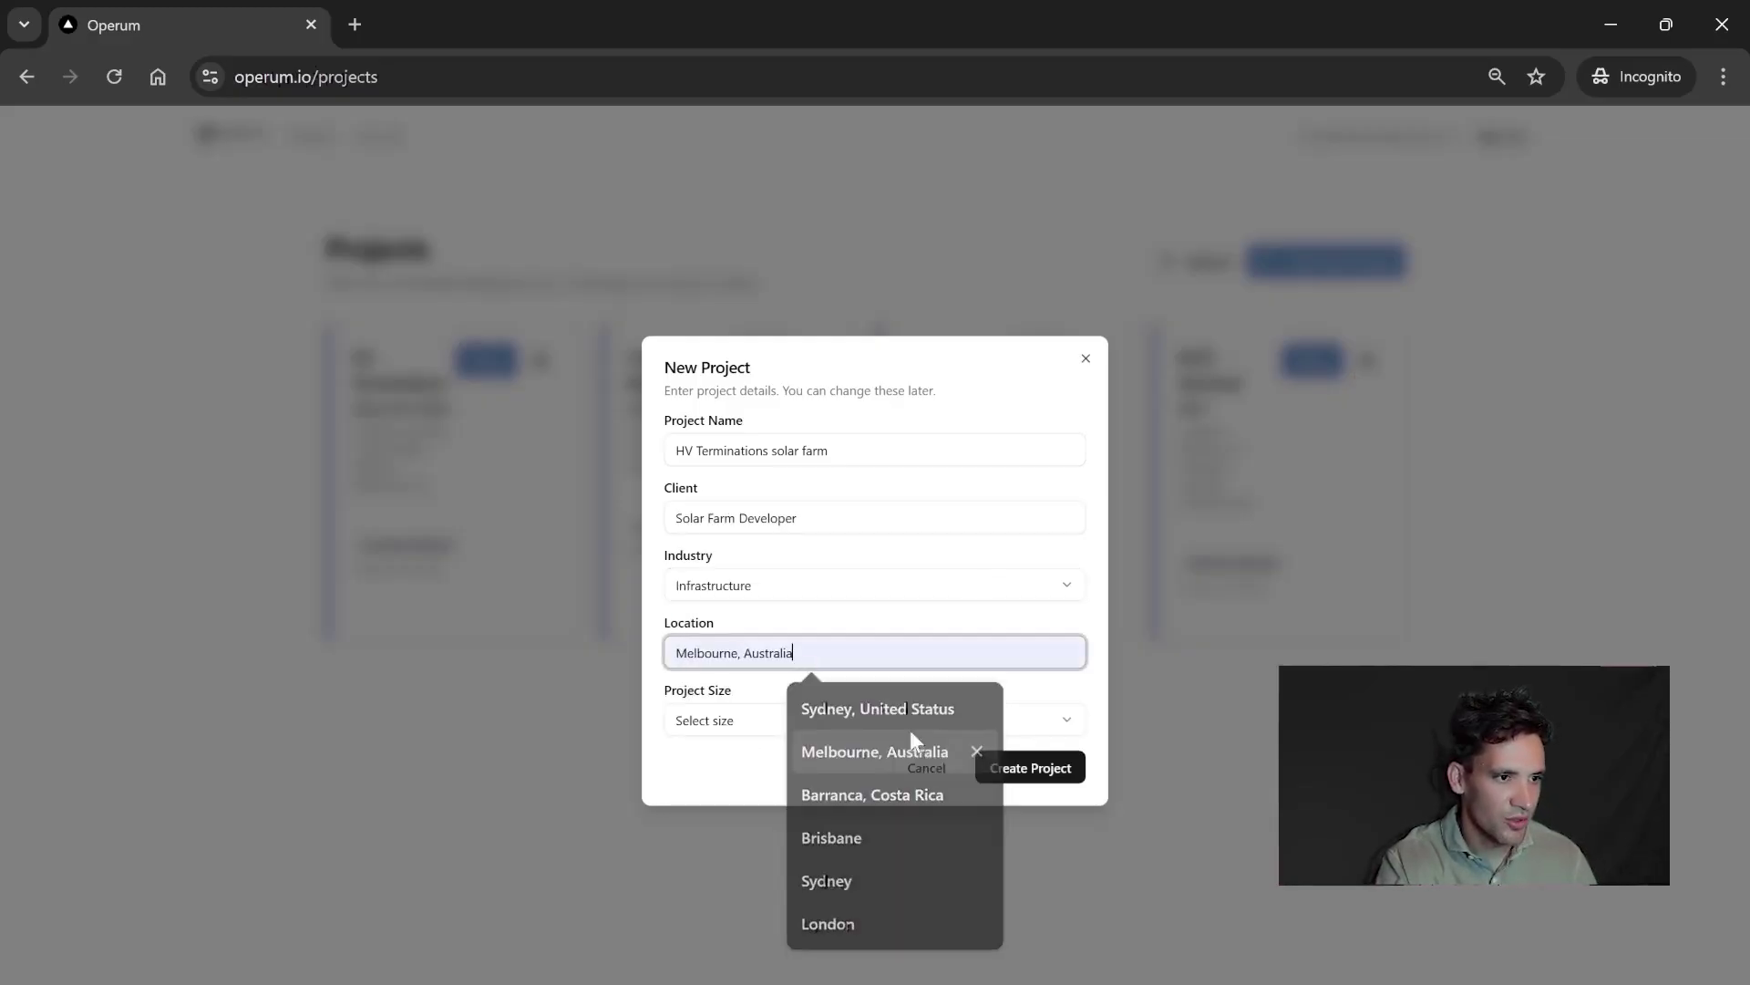
{"action": "left_click", "coordinate": [907, 750]}
{"action": "left_click", "coordinate": [825, 720]}
{"action": "left_click", "coordinate": [850, 790]}
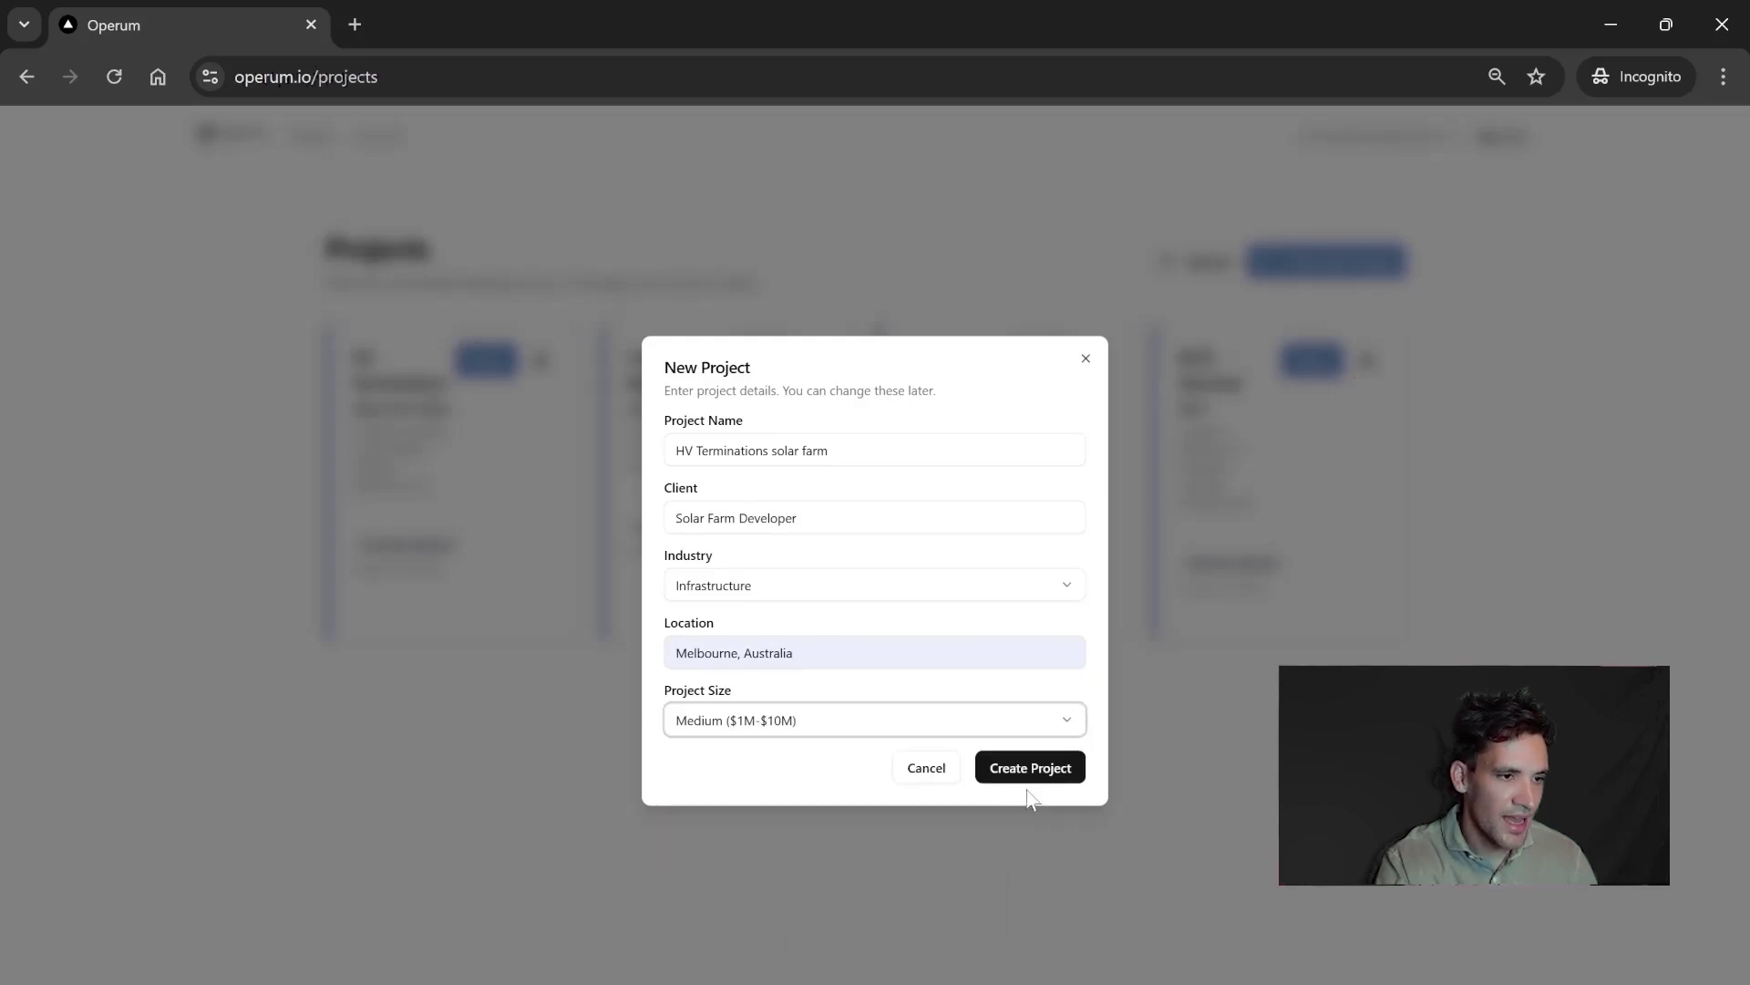
{"action": "left_click", "coordinate": [1030, 767]}
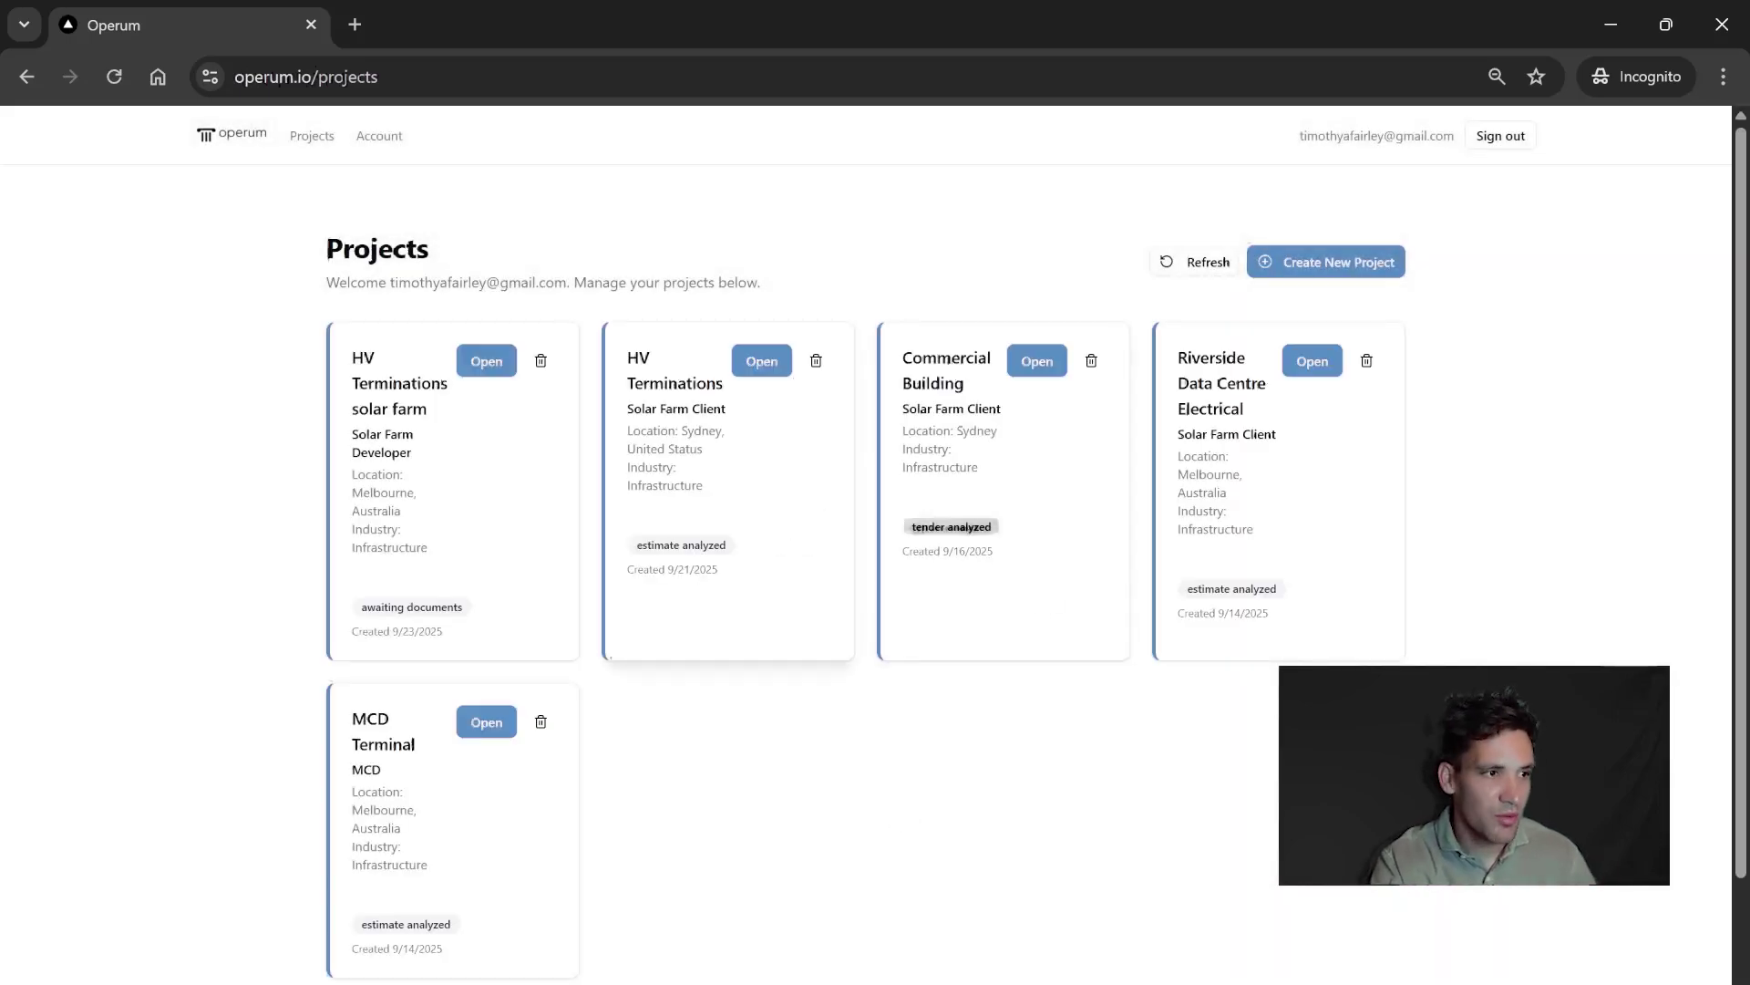
Step: Open the solar farm project and switch to the HV Terminations files folder
{"action": "left_click", "coordinate": [489, 363]}
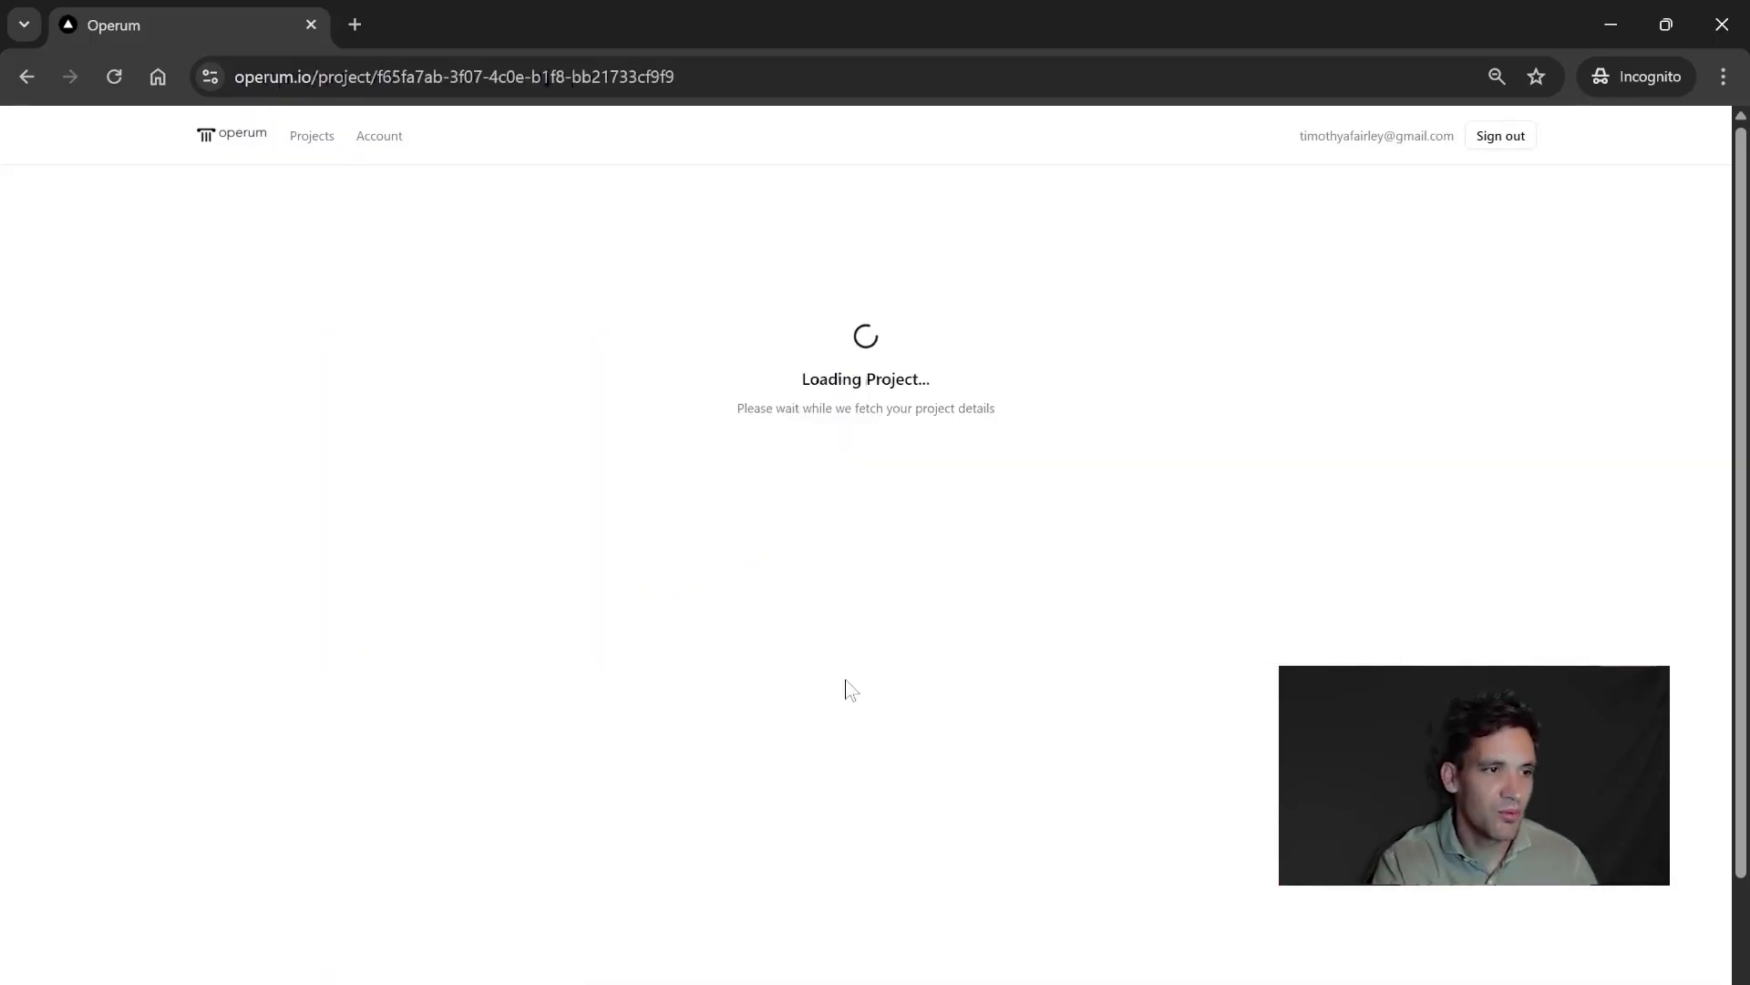
{"action": "scroll", "coordinate": [866, 547], "scroll_direction": "down", "scroll_amount": 1}
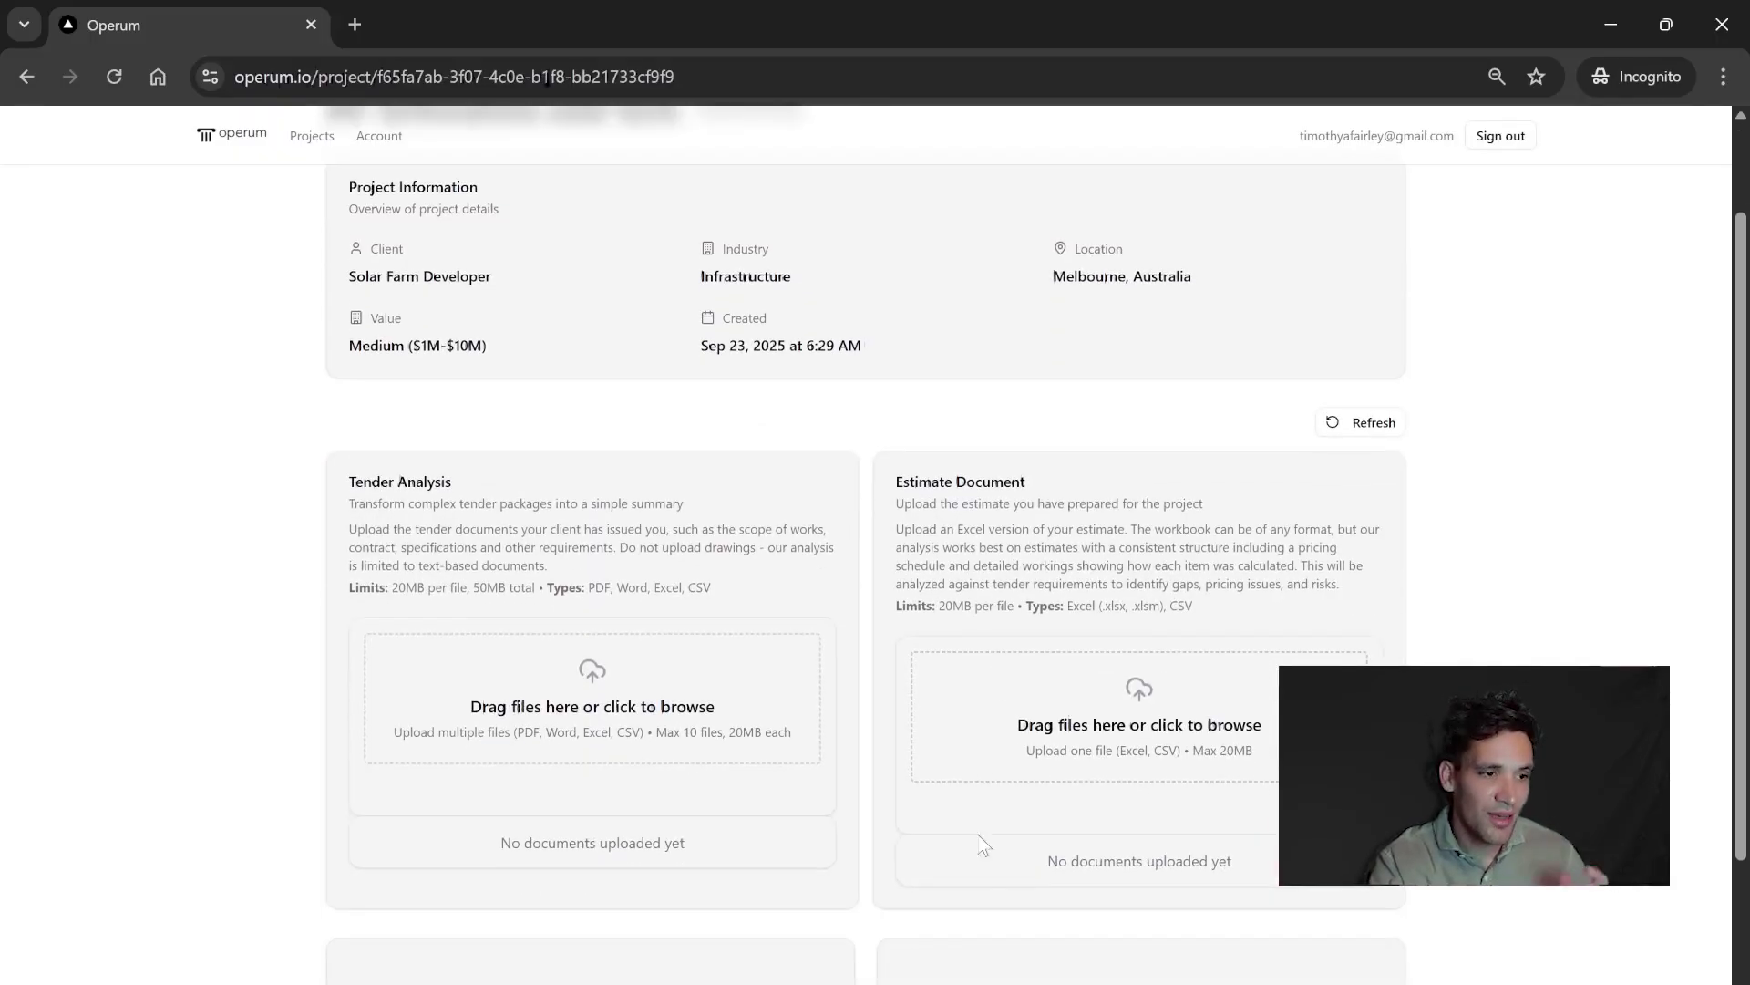
{"action": "mouse_move", "coordinate": [932, 980]}
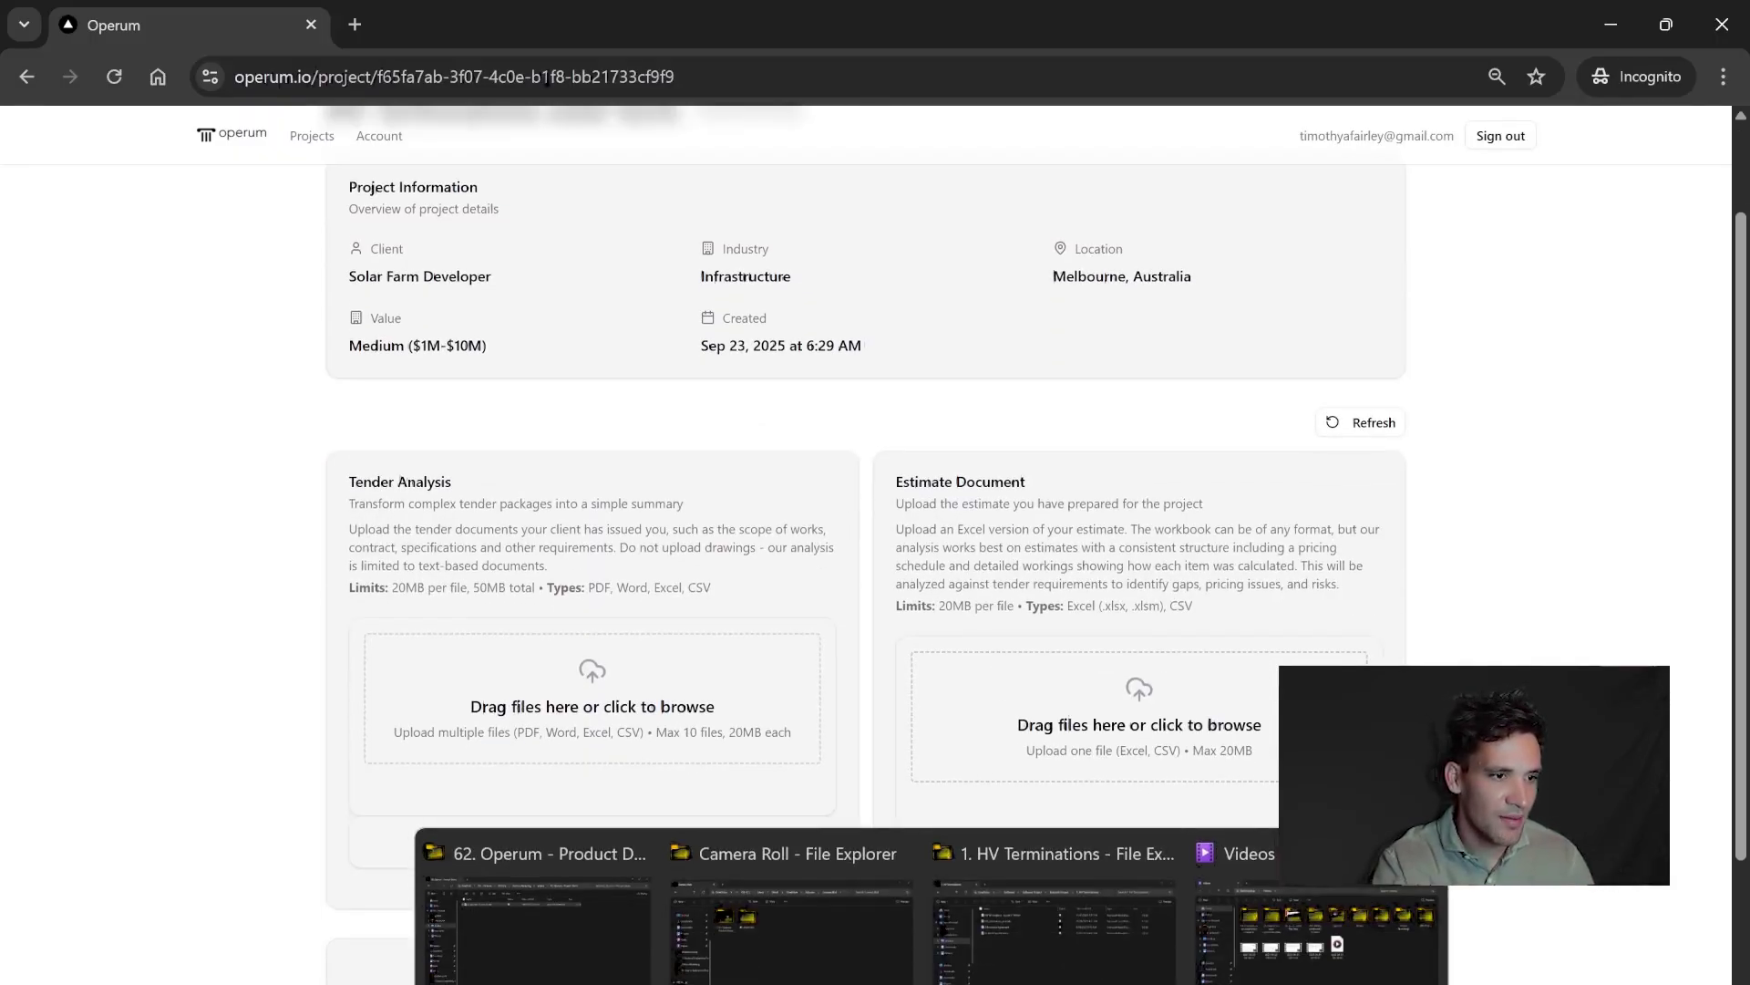
{"action": "left_click", "coordinate": [1008, 950]}
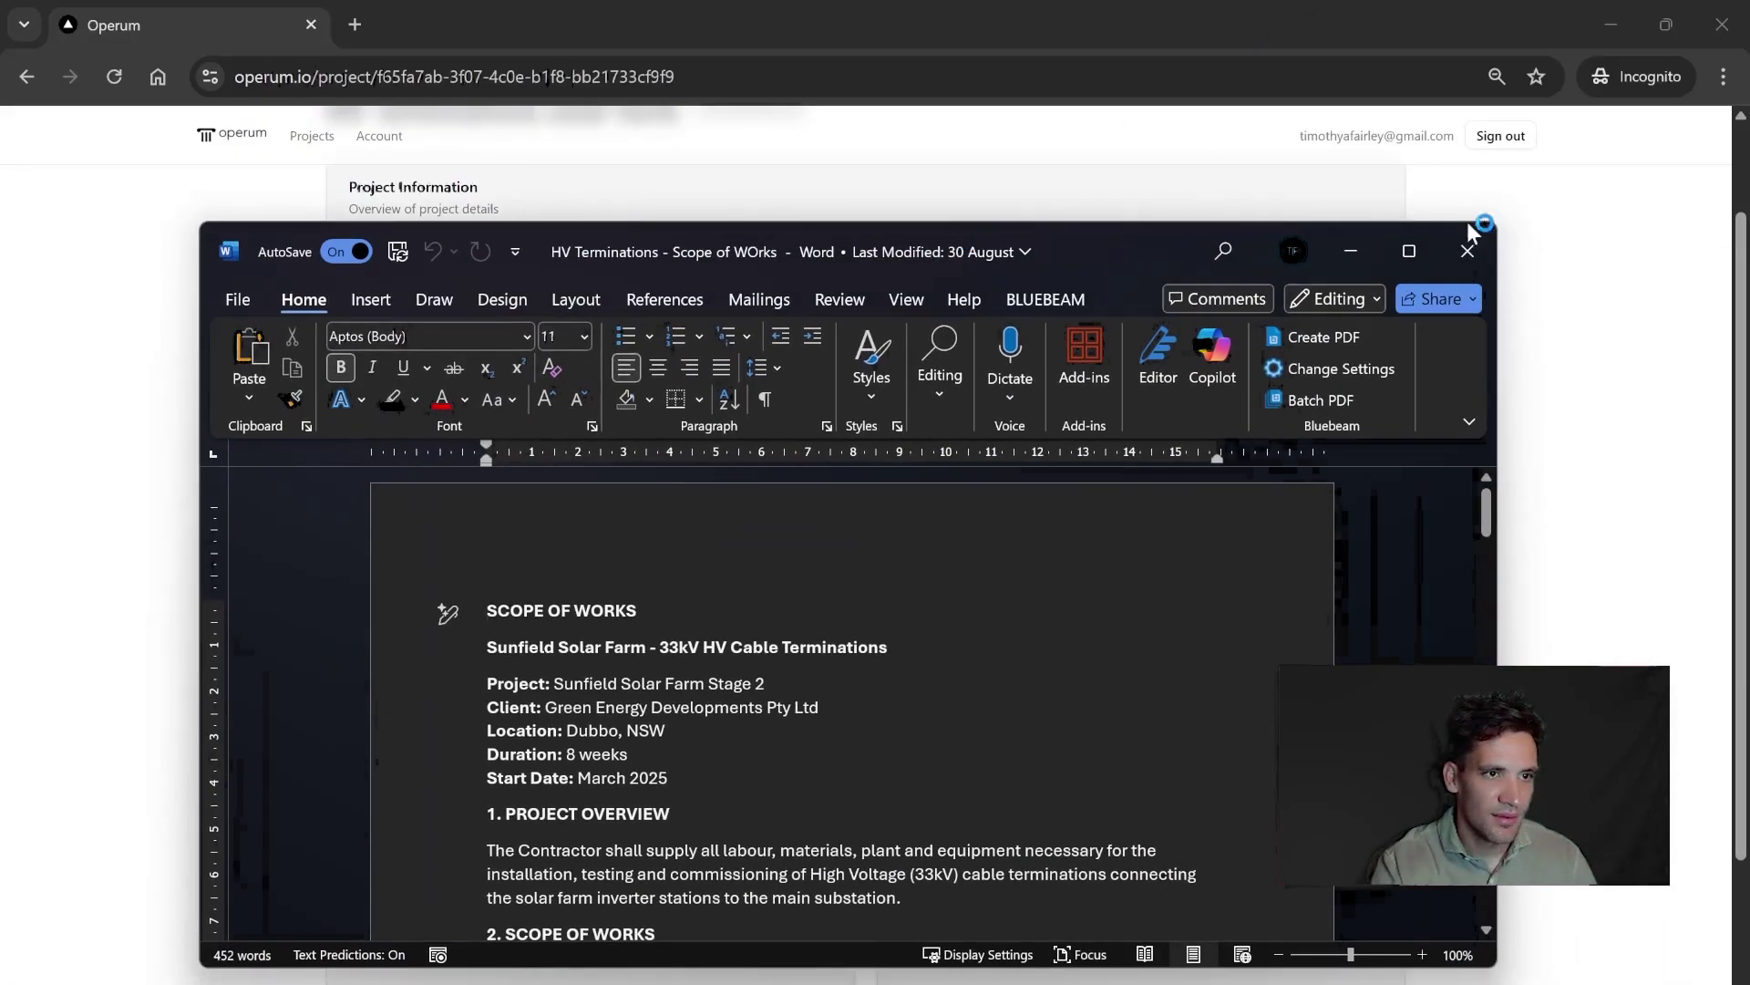
{"action": "scroll", "coordinate": [1694, 657], "scroll_direction": "down", "scroll_amount": 15}
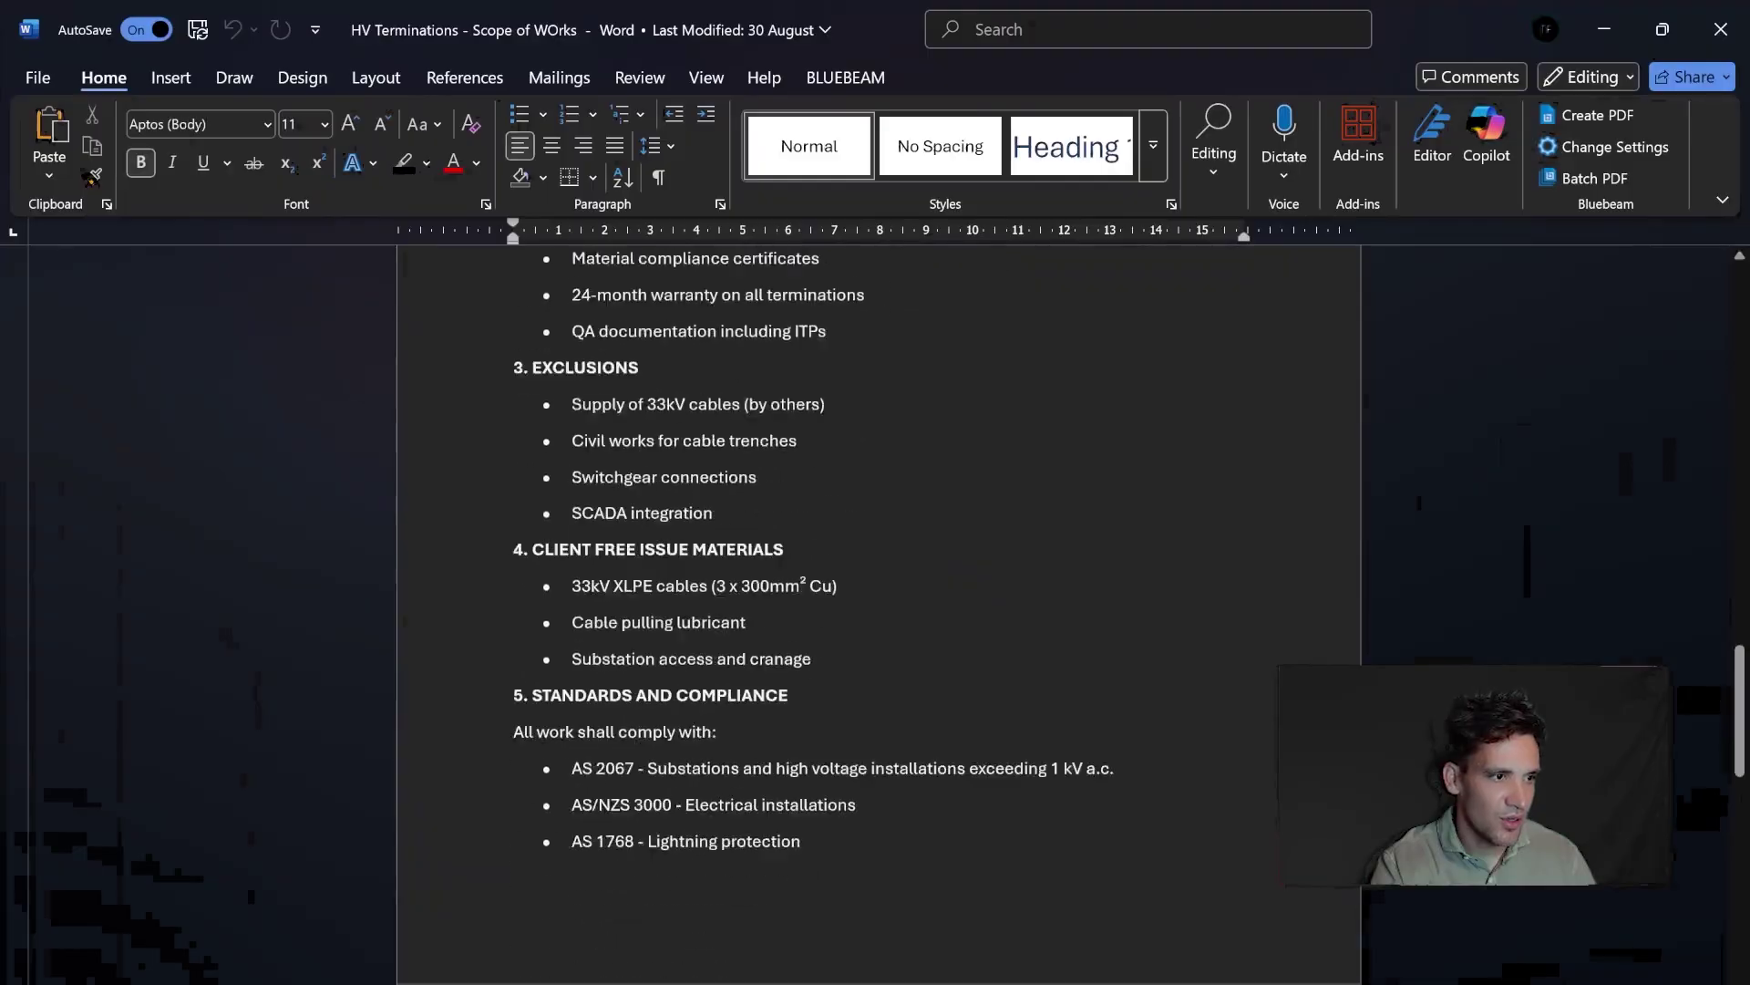
{"action": "scroll", "coordinate": [1694, 657], "scroll_direction": "down", "scroll_amount": 2}
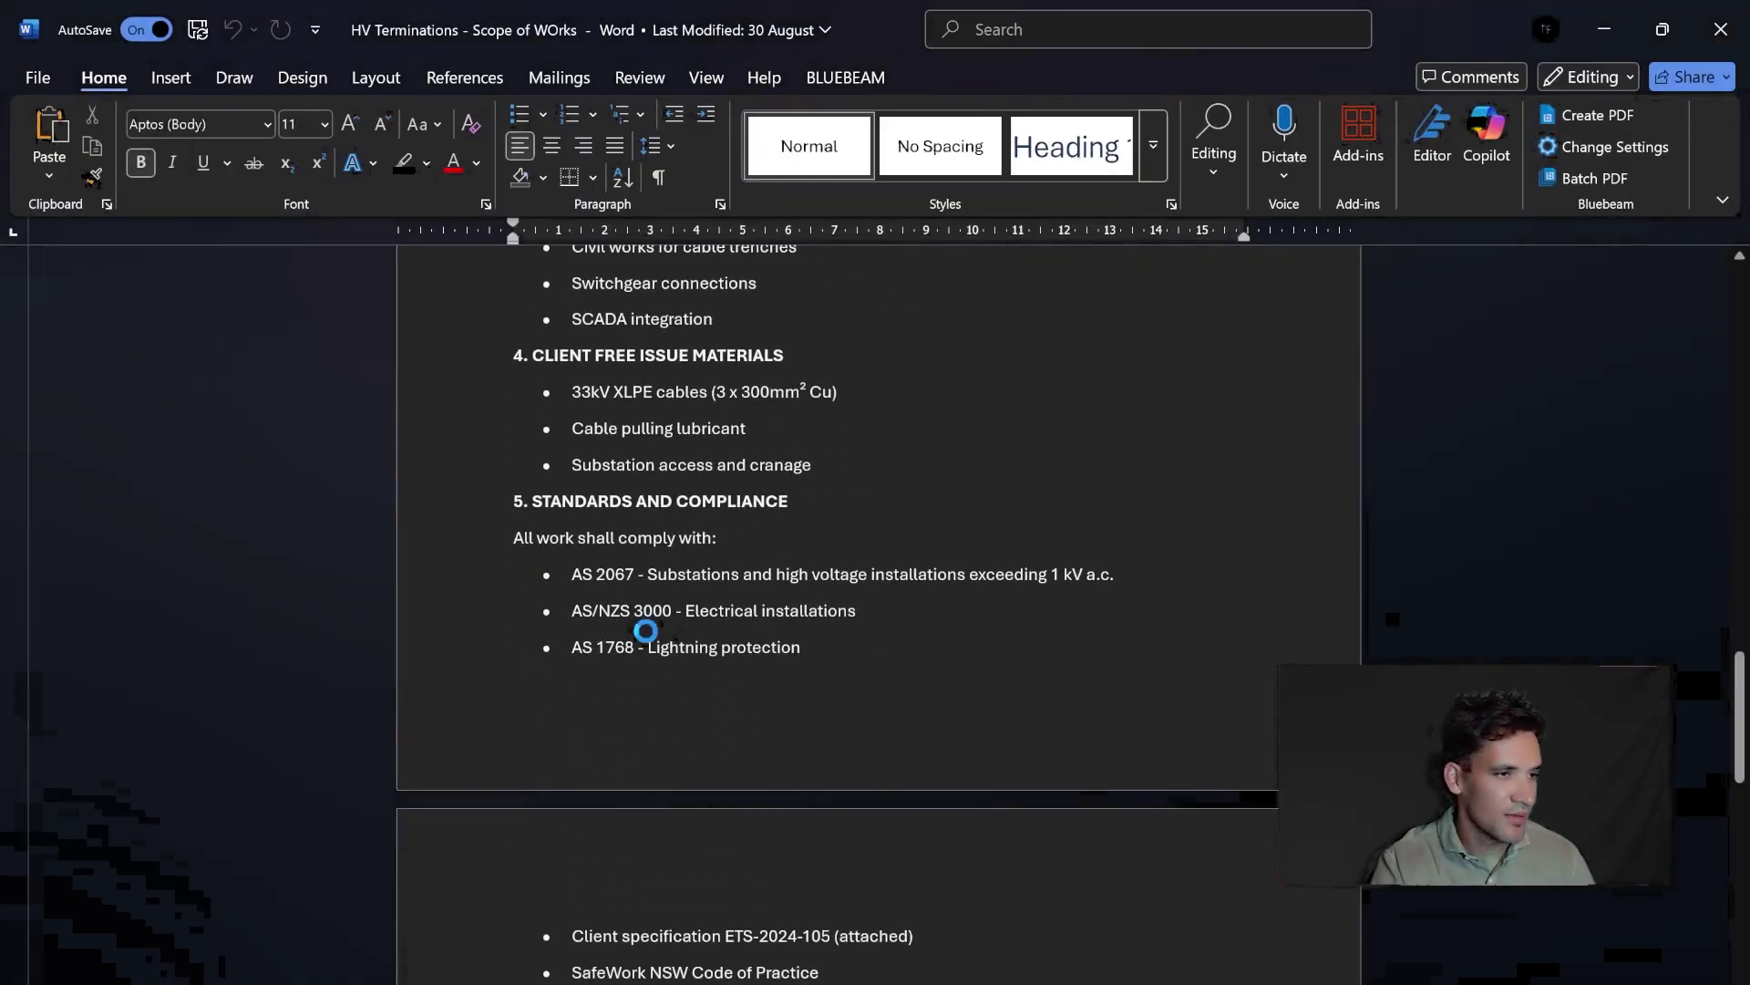
{"action": "scroll", "coordinate": [878, 602], "scroll_direction": "down", "scroll_amount": 4}
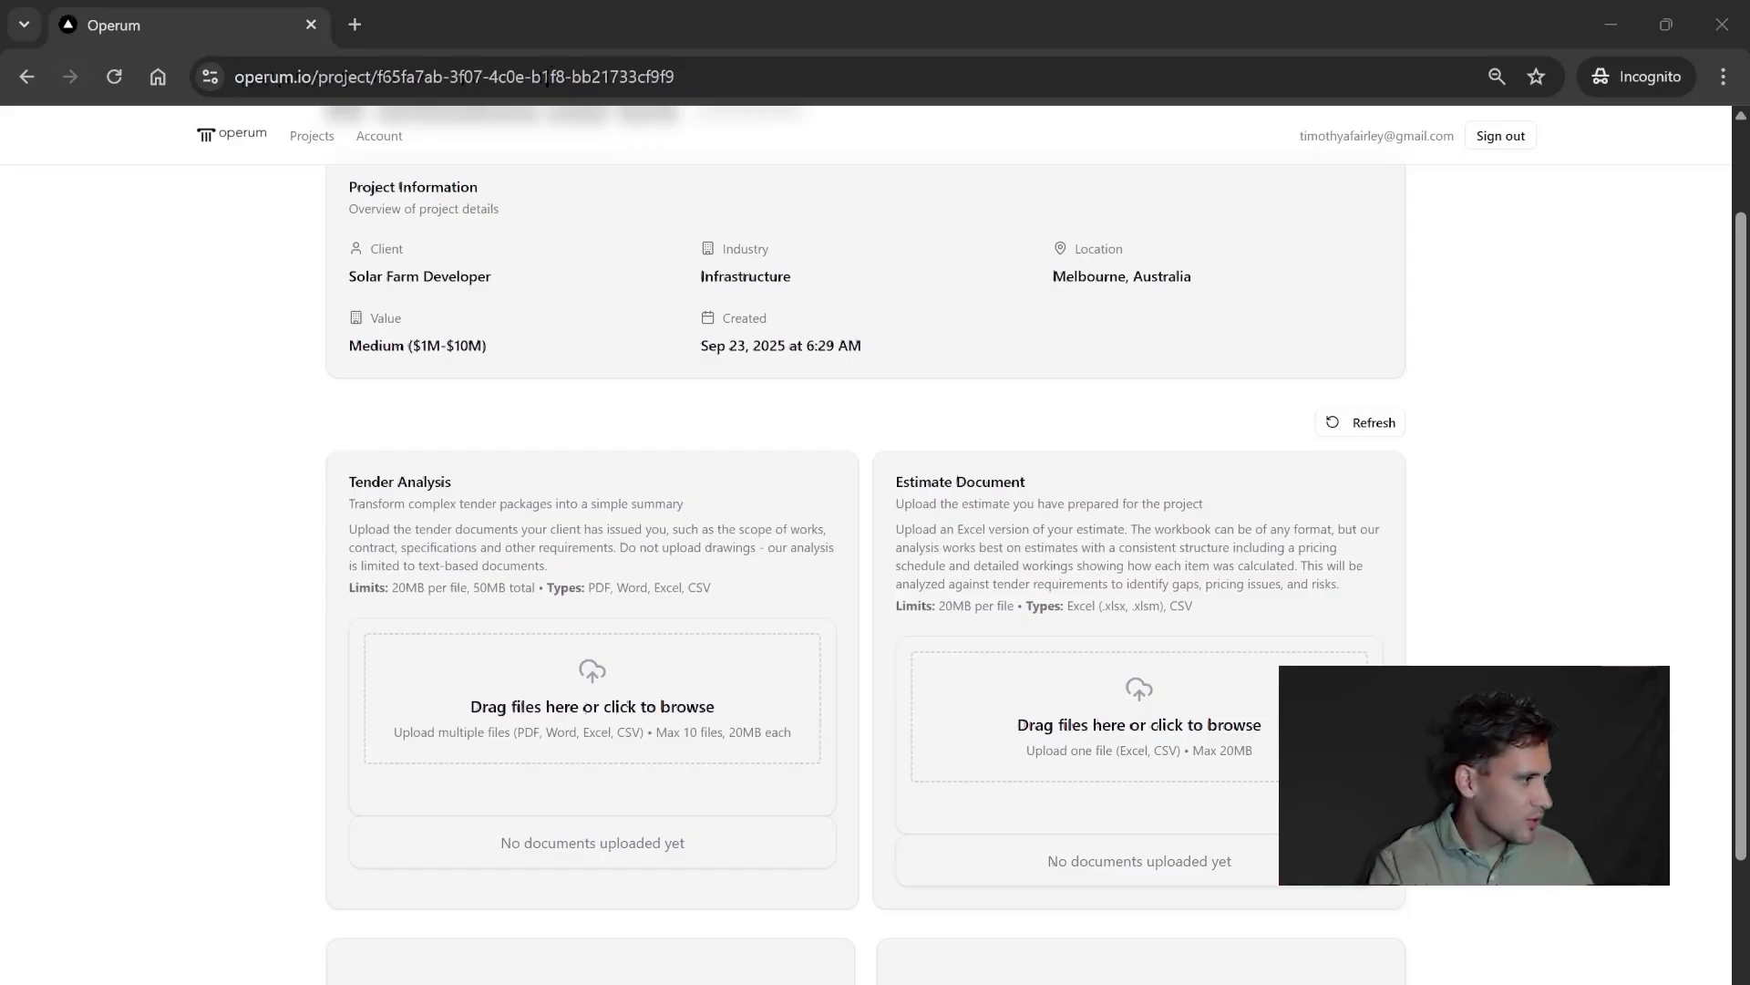
Step: Drop the three .docx tender documents into Tender Analysis and run it to get the Tender Summary
{"action": "left_click_drag", "start_coordinate": [371, 566], "coordinate": [620, 721]}
{"action": "scroll", "coordinate": [471, 864], "scroll_direction": "down", "scroll_amount": 4}
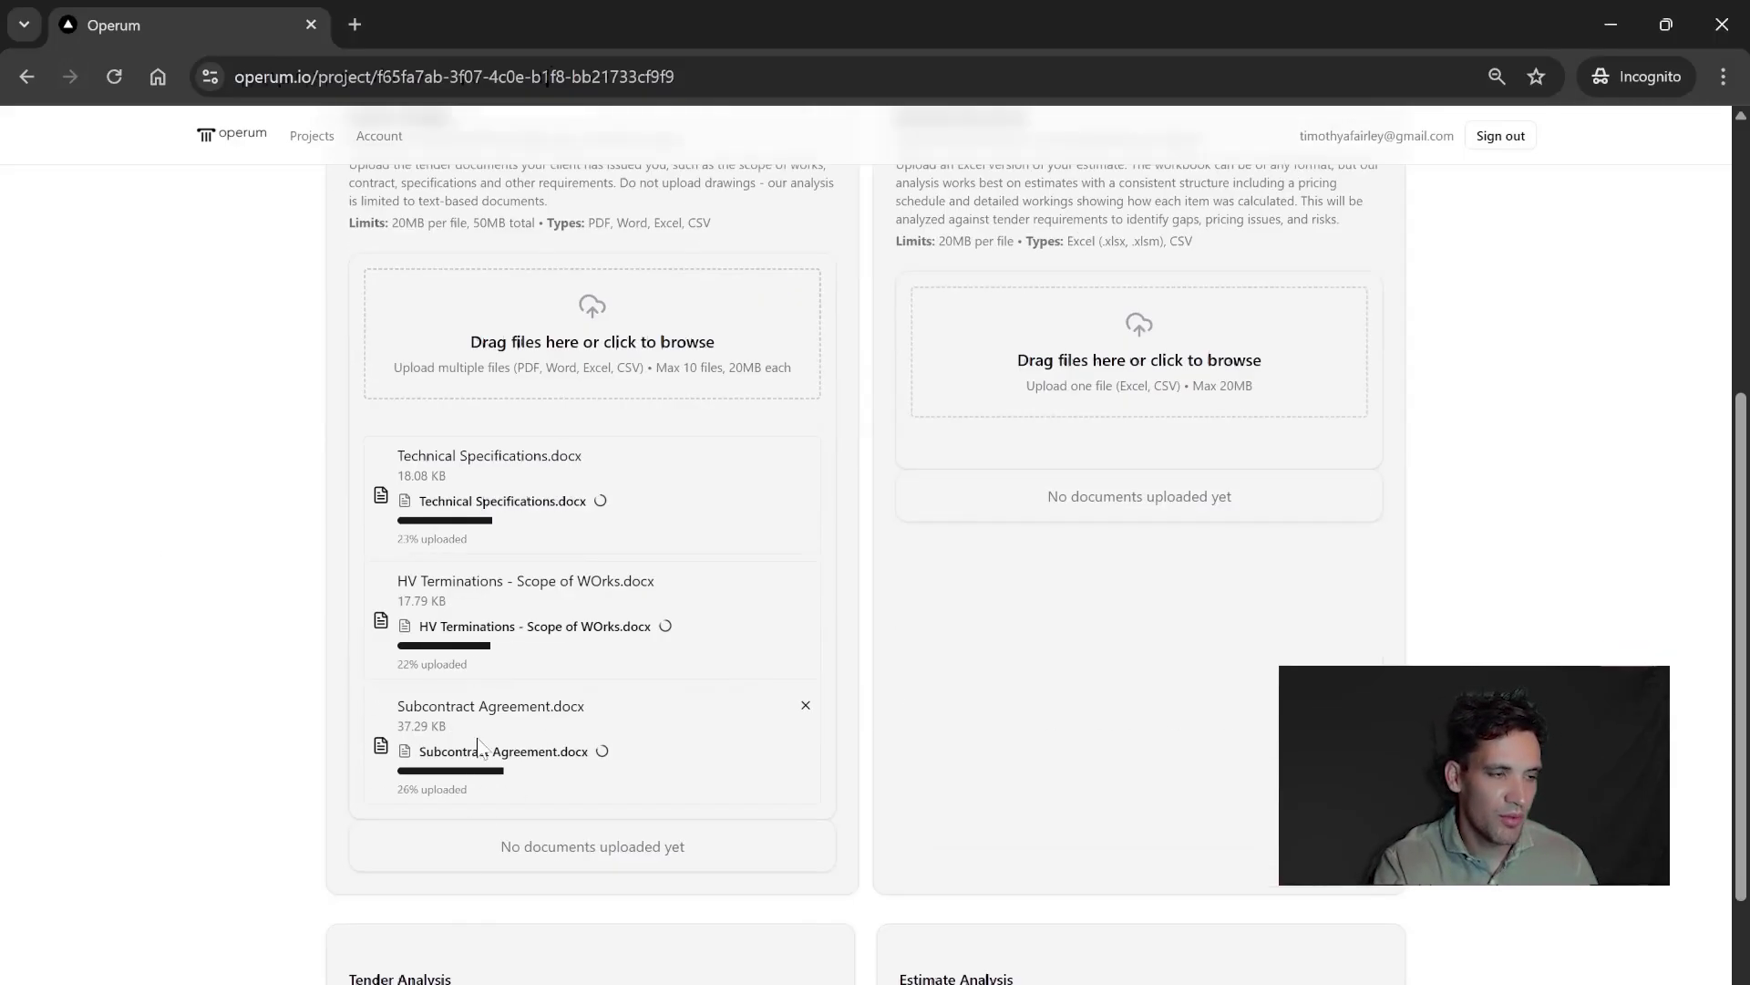
{"action": "scroll", "coordinate": [638, 735], "scroll_direction": "down", "scroll_amount": 3}
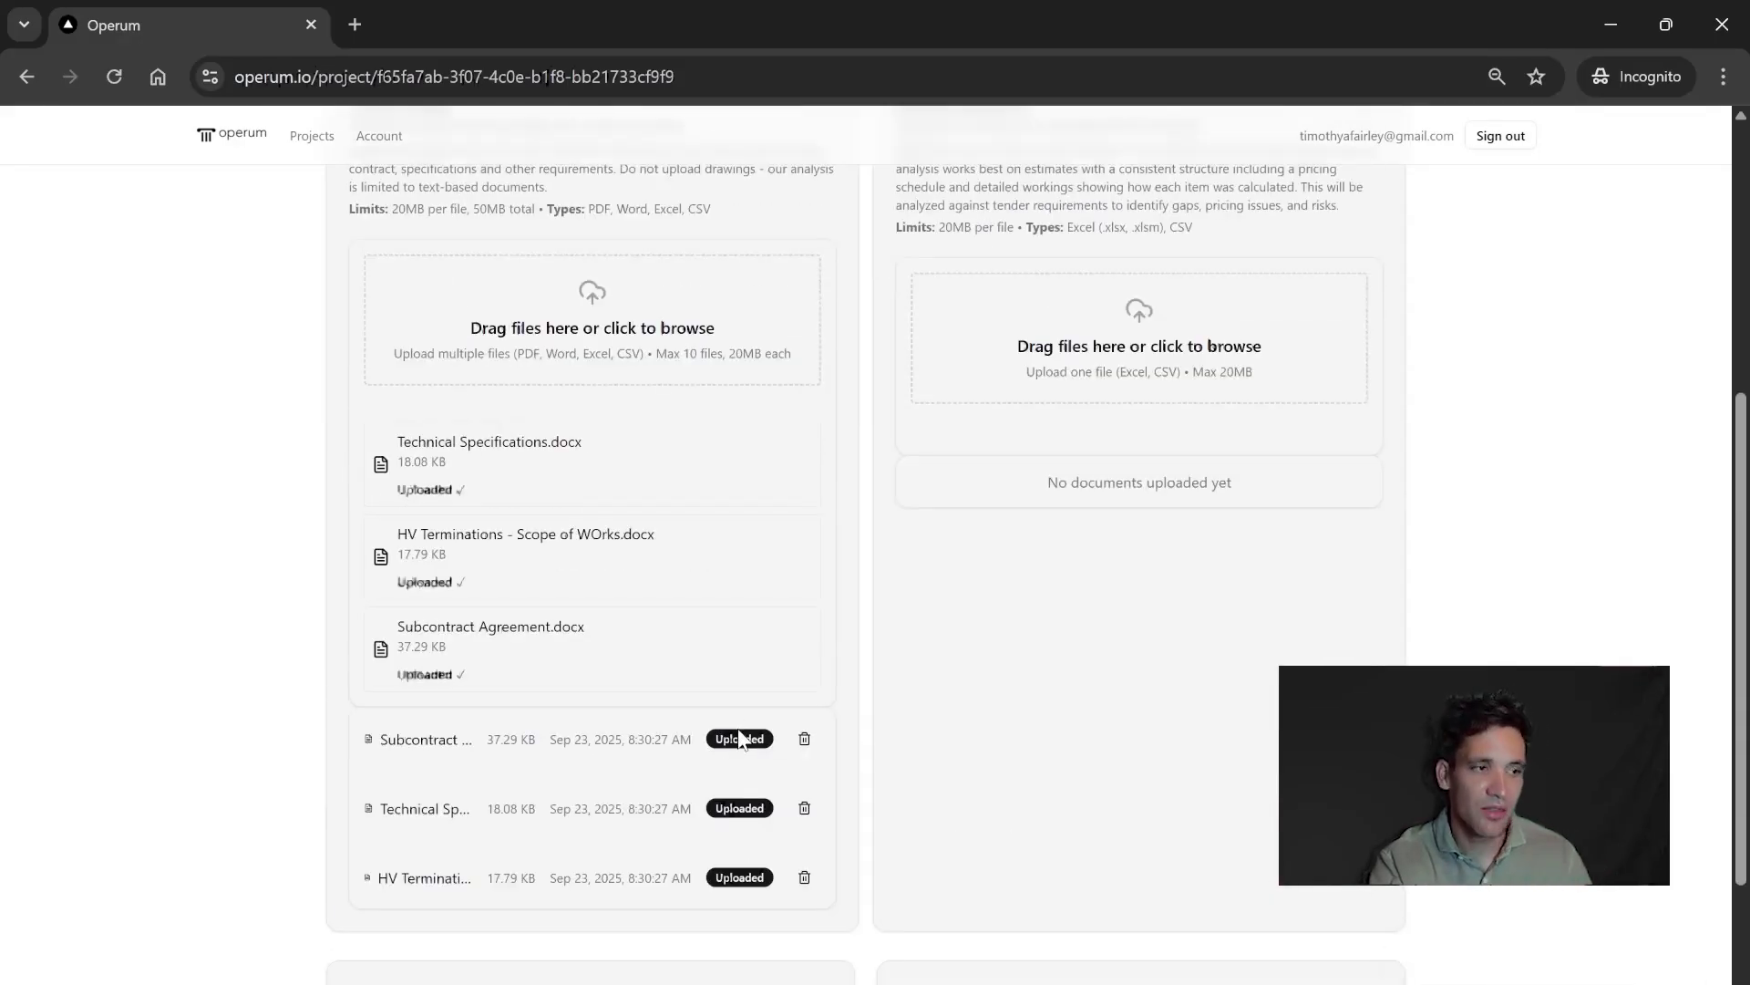
{"action": "left_click", "coordinate": [666, 868]}
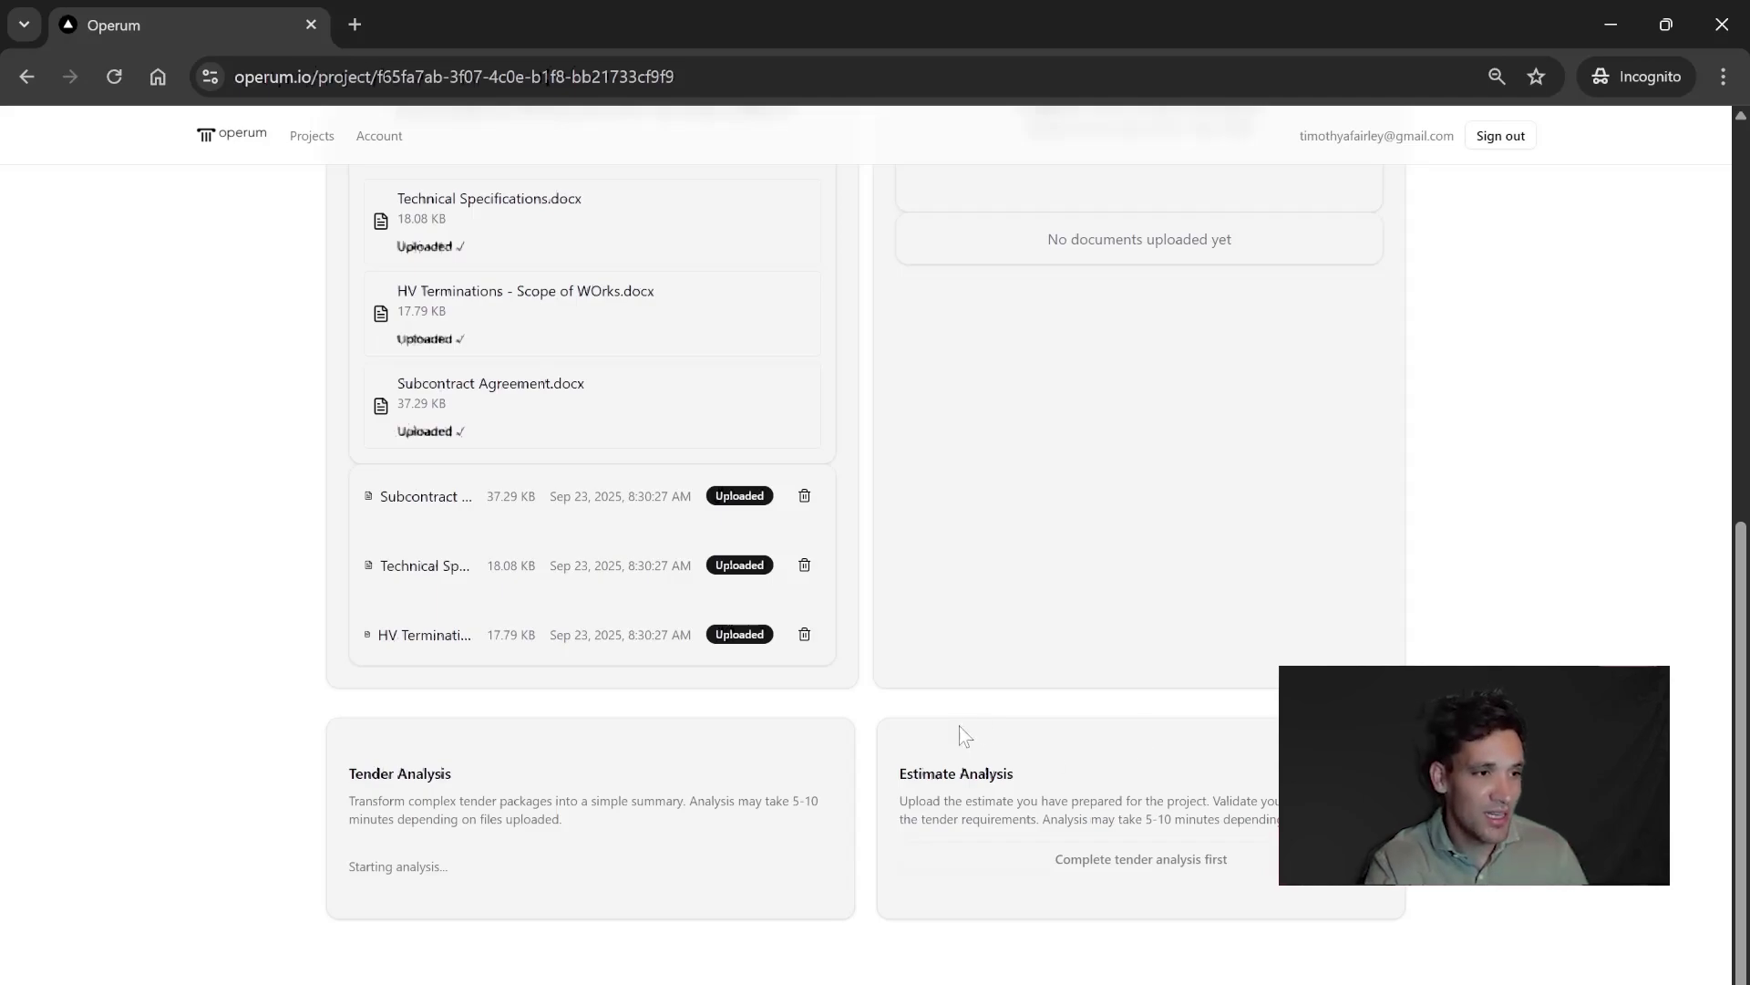
{"action": "scroll", "coordinate": [954, 731], "scroll_direction": "up", "scroll_amount": 3}
{"action": "scroll", "coordinate": [948, 730], "scroll_direction": "up", "scroll_amount": 3}
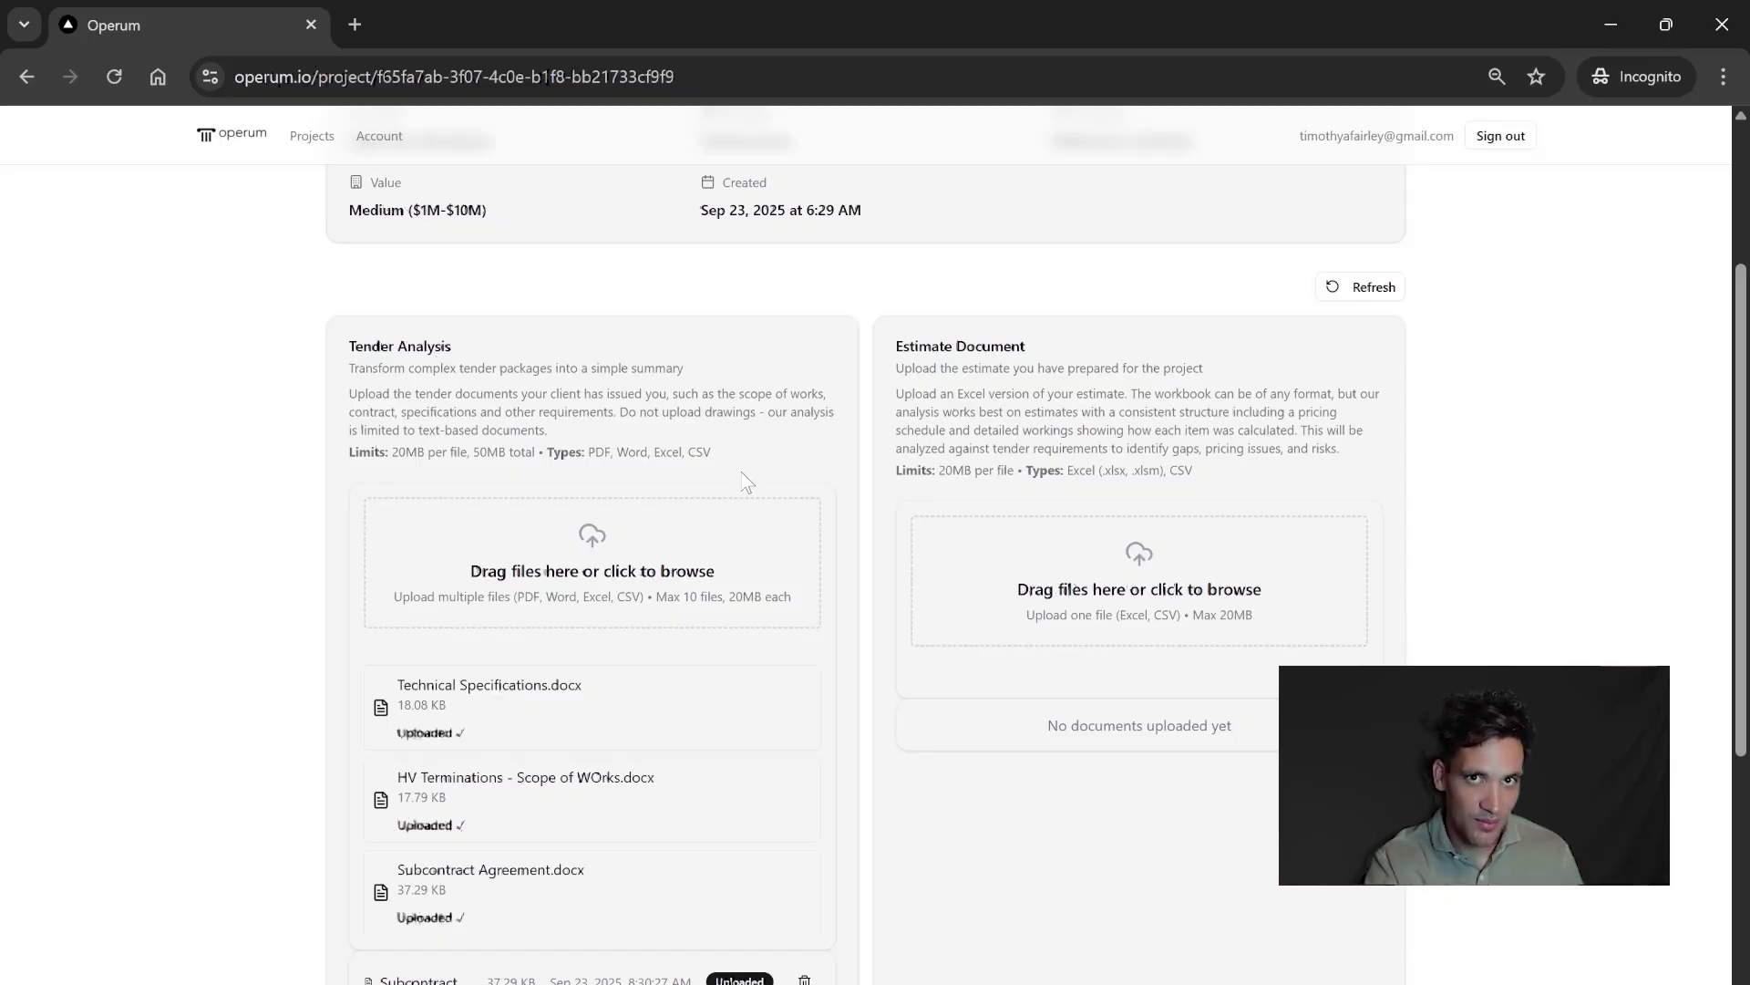
{"action": "scroll", "coordinate": [745, 481], "scroll_direction": "down", "scroll_amount": 5}
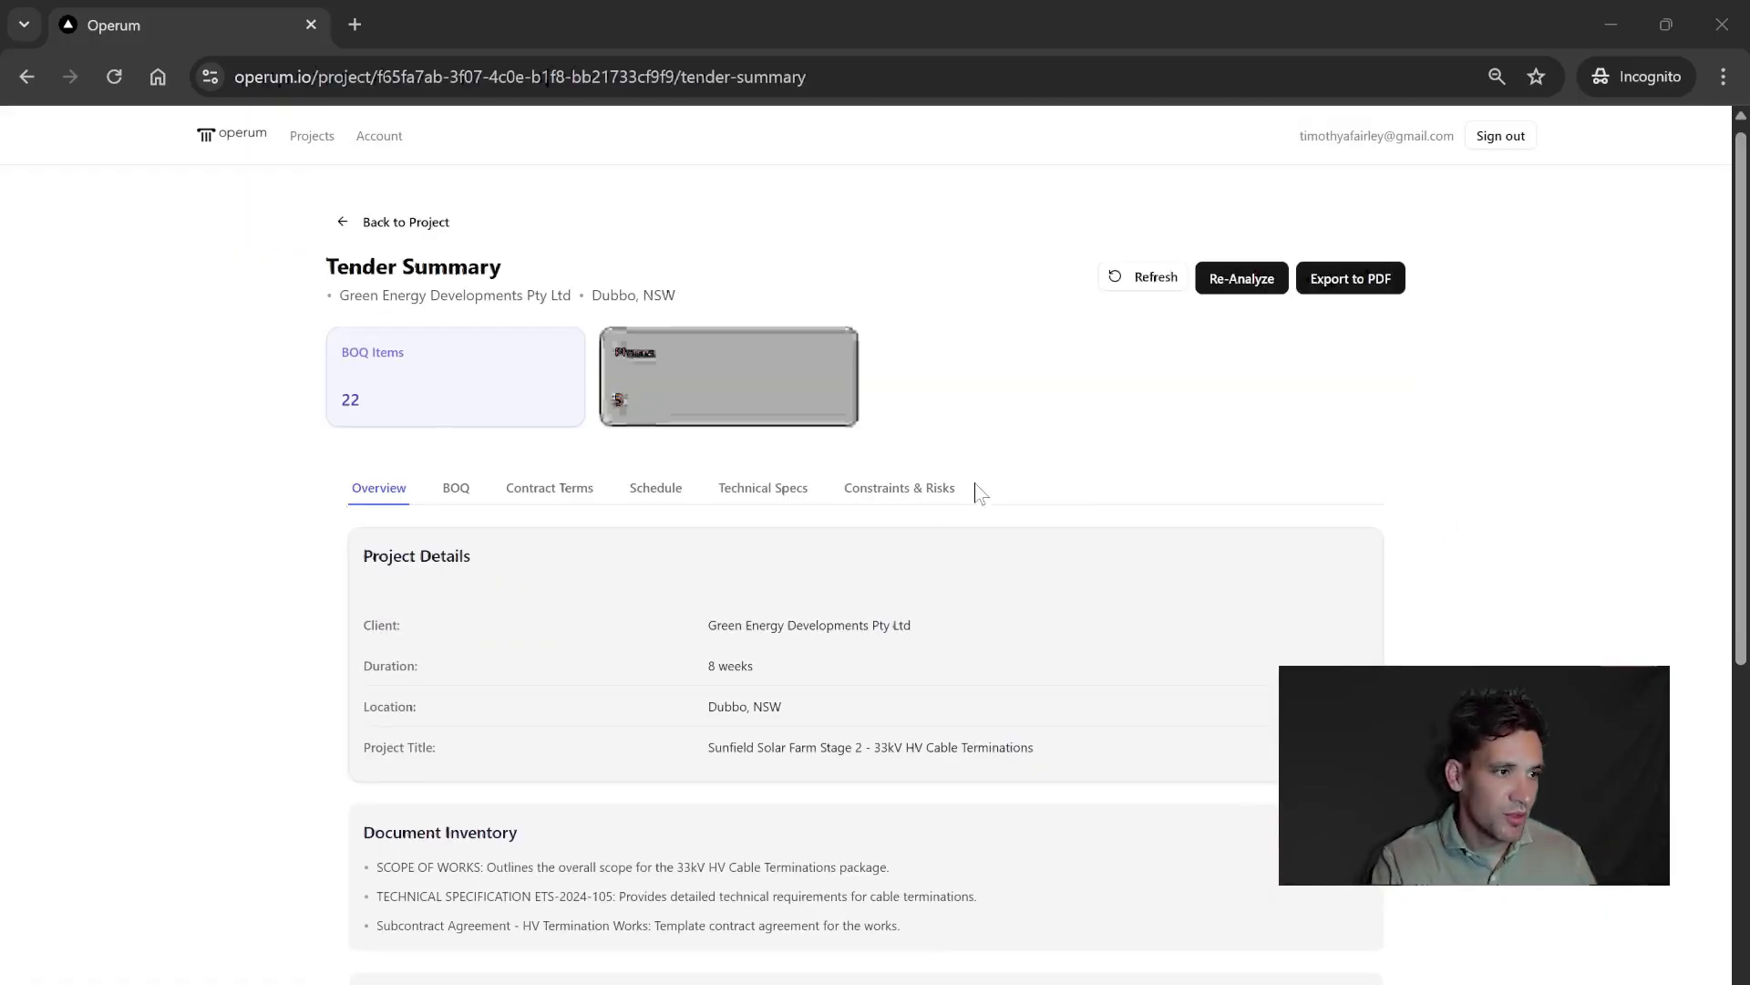
{"action": "scroll", "coordinate": [972, 488], "scroll_direction": "down", "scroll_amount": 2}
{"action": "scroll", "coordinate": [951, 537], "scroll_direction": "up", "scroll_amount": 1}
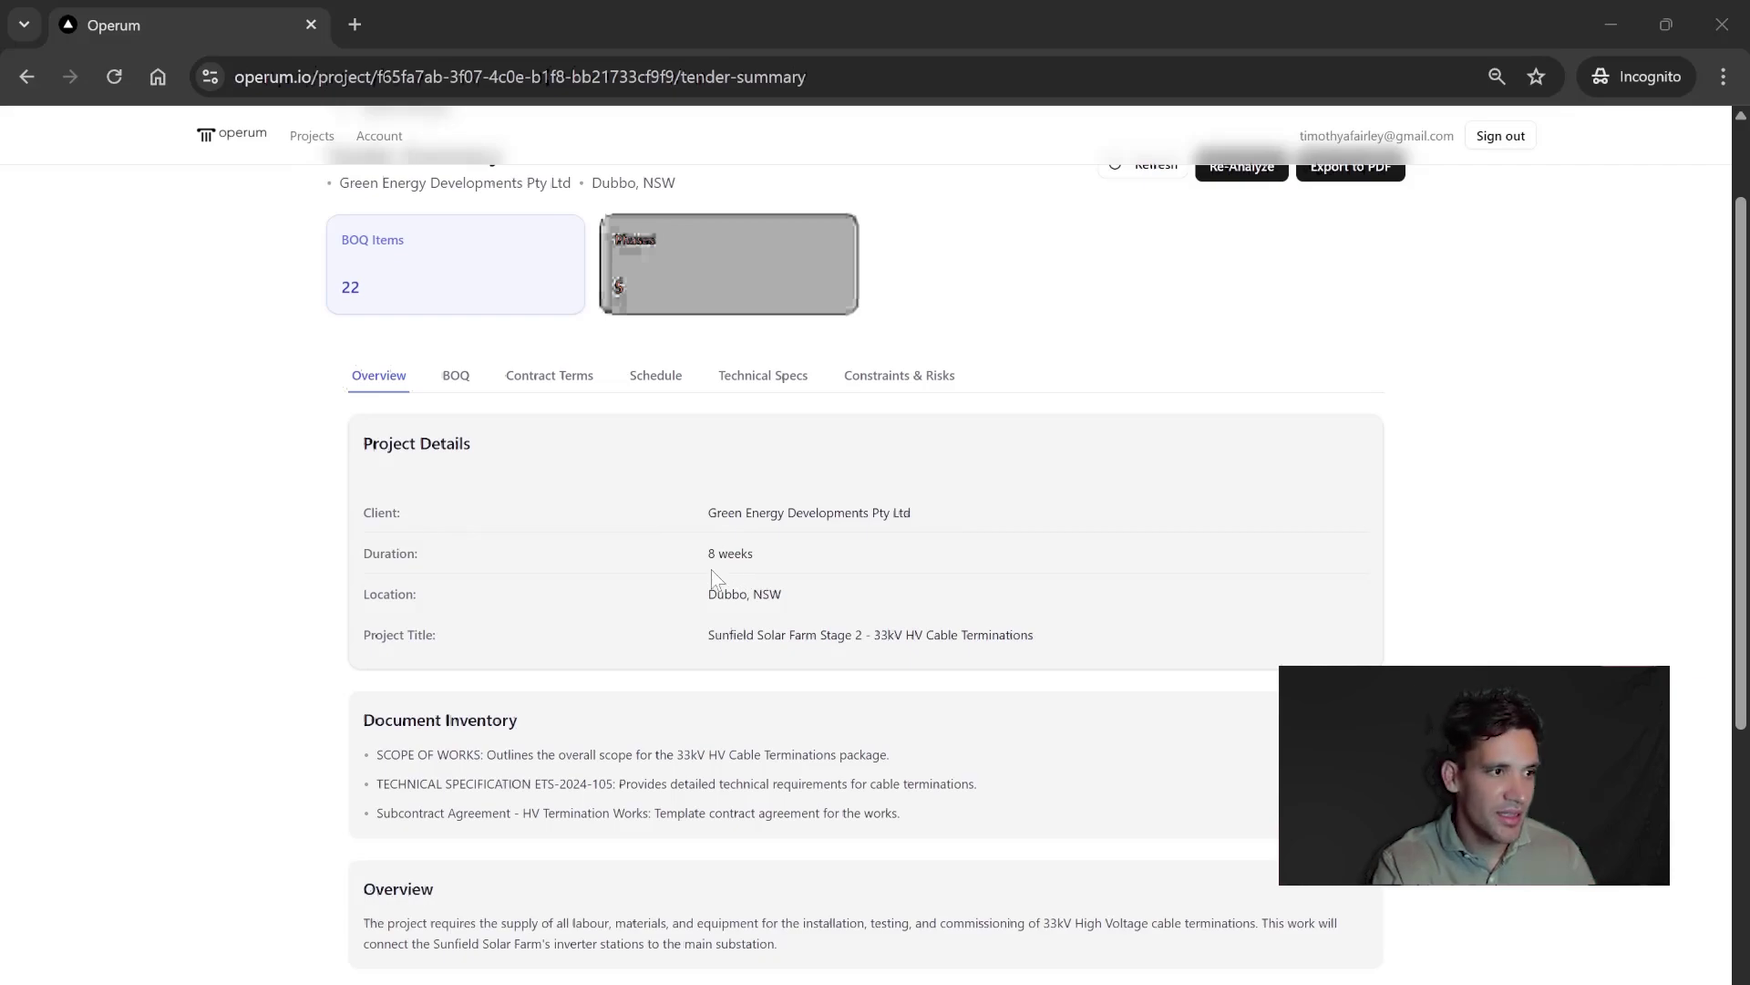
{"action": "left_click_drag", "start_coordinate": [708, 593], "coordinate": [786, 595]}
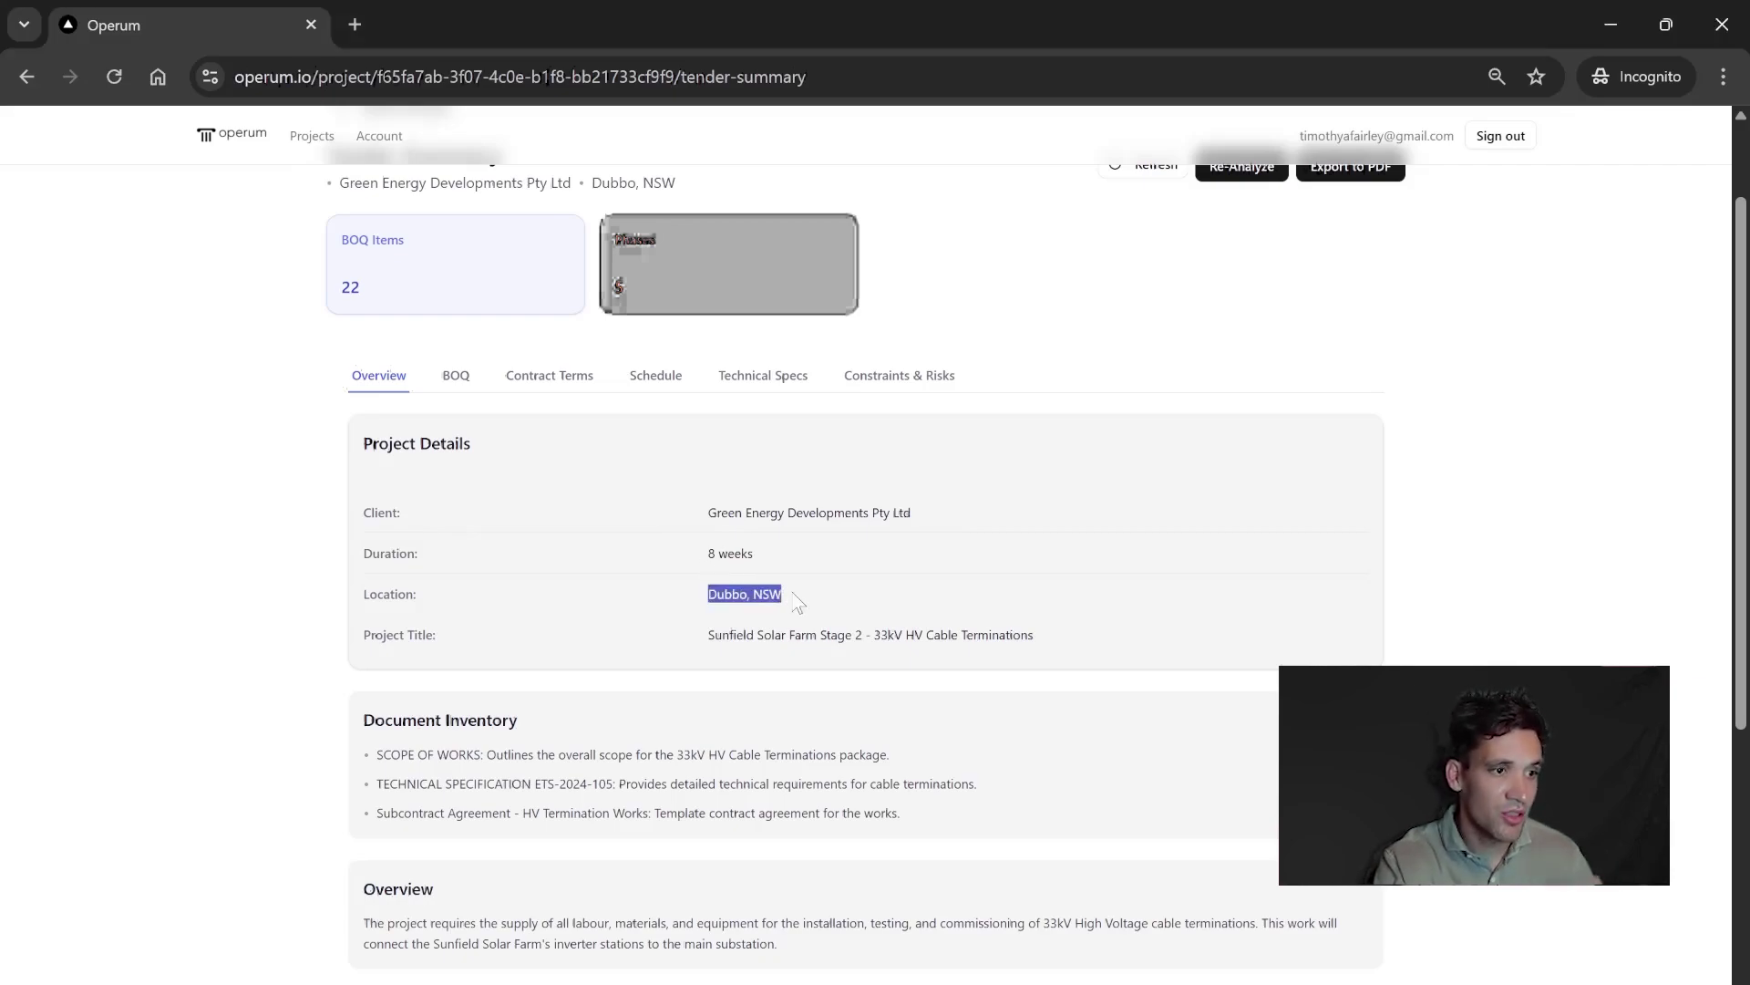
{"action": "scroll", "coordinate": [799, 601], "scroll_direction": "down", "scroll_amount": 1}
{"action": "left_click_drag", "start_coordinate": [716, 547], "coordinate": [965, 578]}
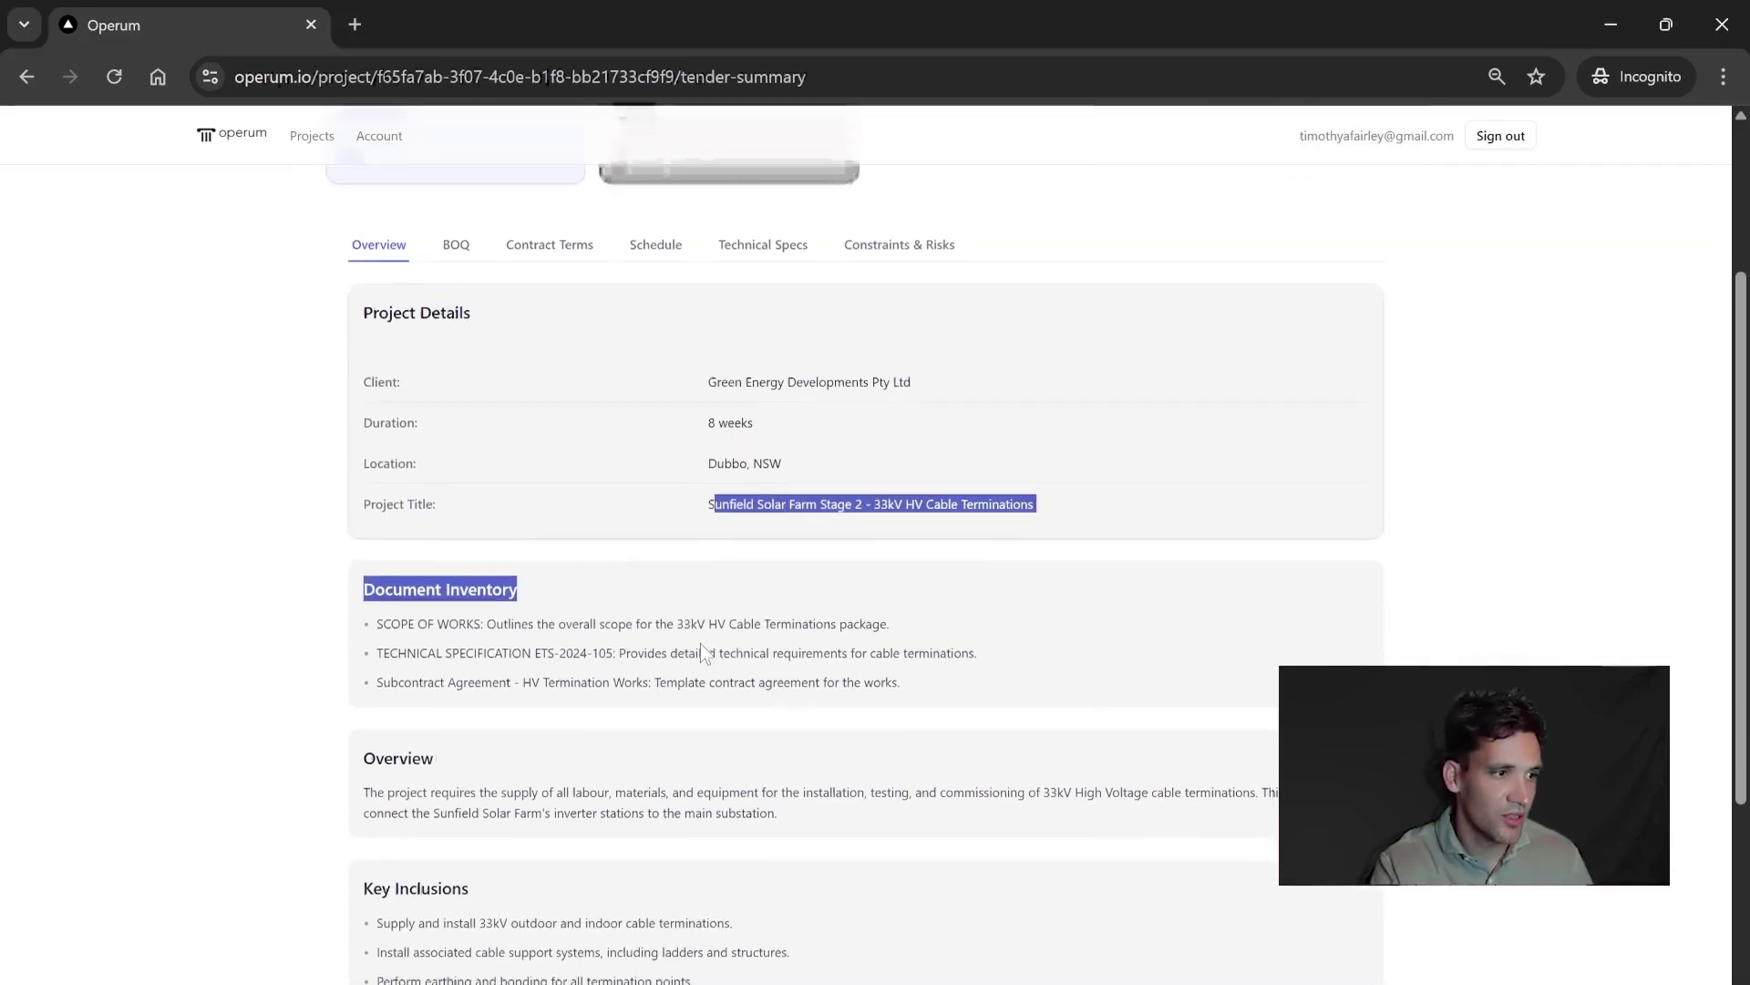
{"action": "scroll", "coordinate": [964, 578], "scroll_direction": "down", "scroll_amount": 1}
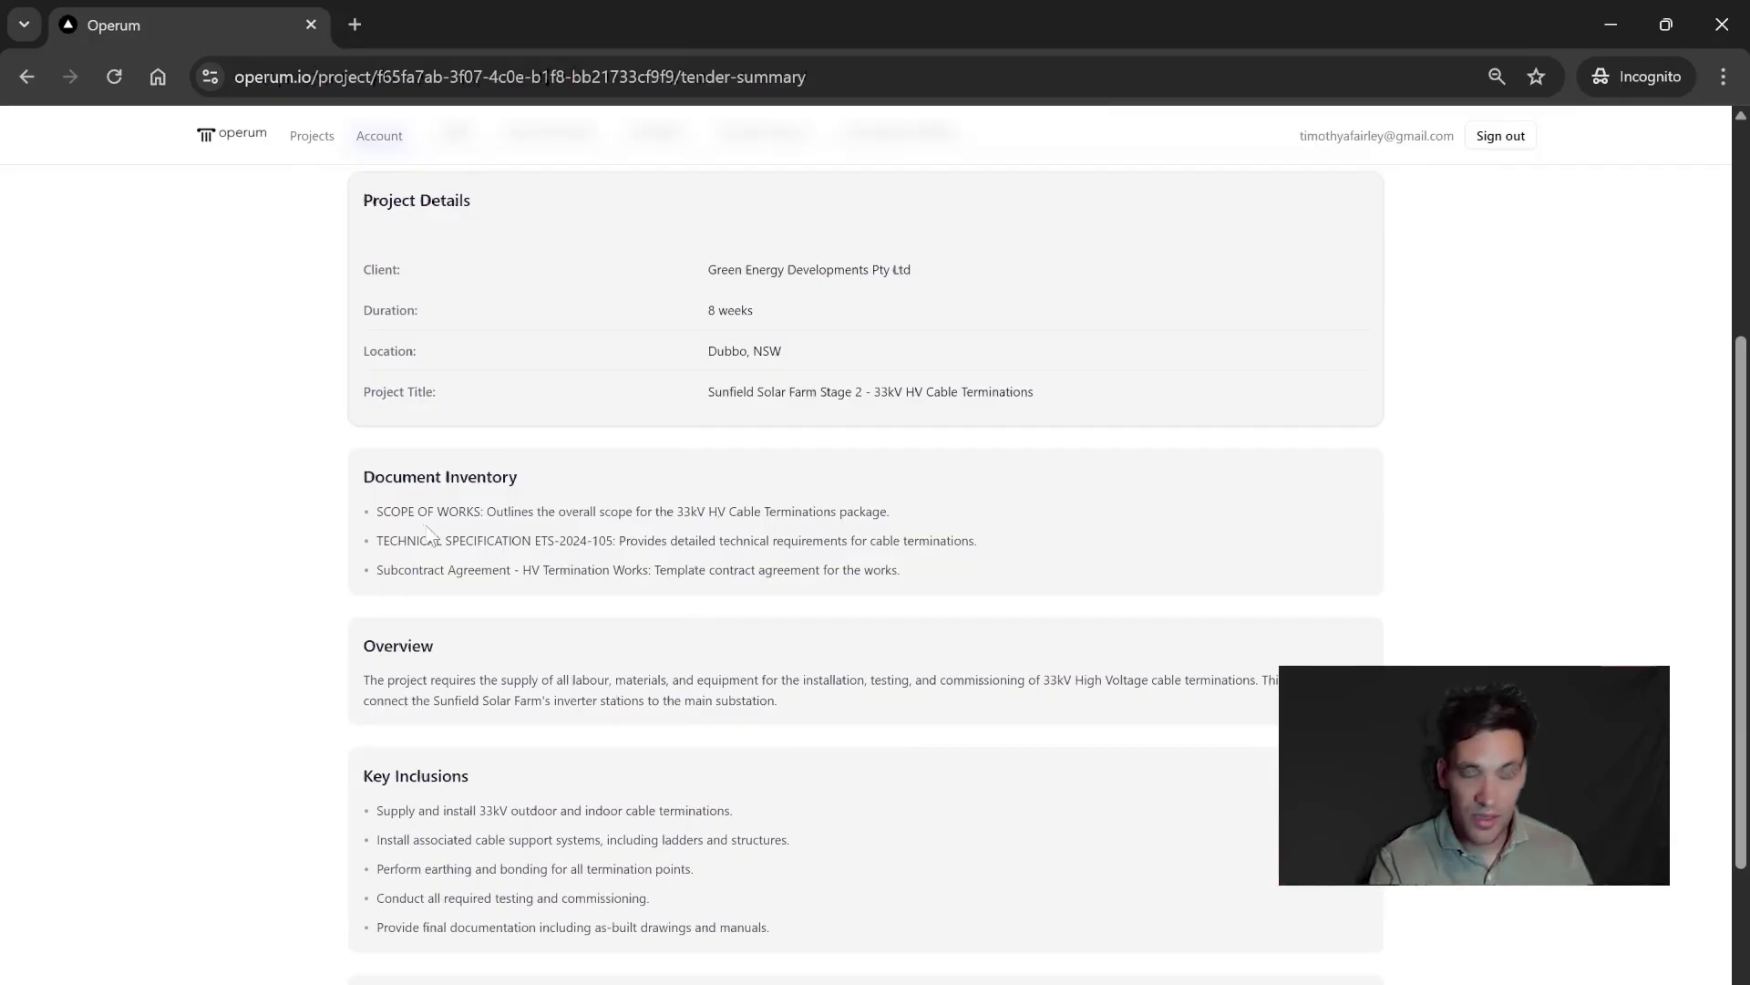
{"action": "left_click_drag", "start_coordinate": [378, 518], "coordinate": [426, 513]}
{"action": "left_click_drag", "start_coordinate": [593, 542], "coordinate": [600, 541]}
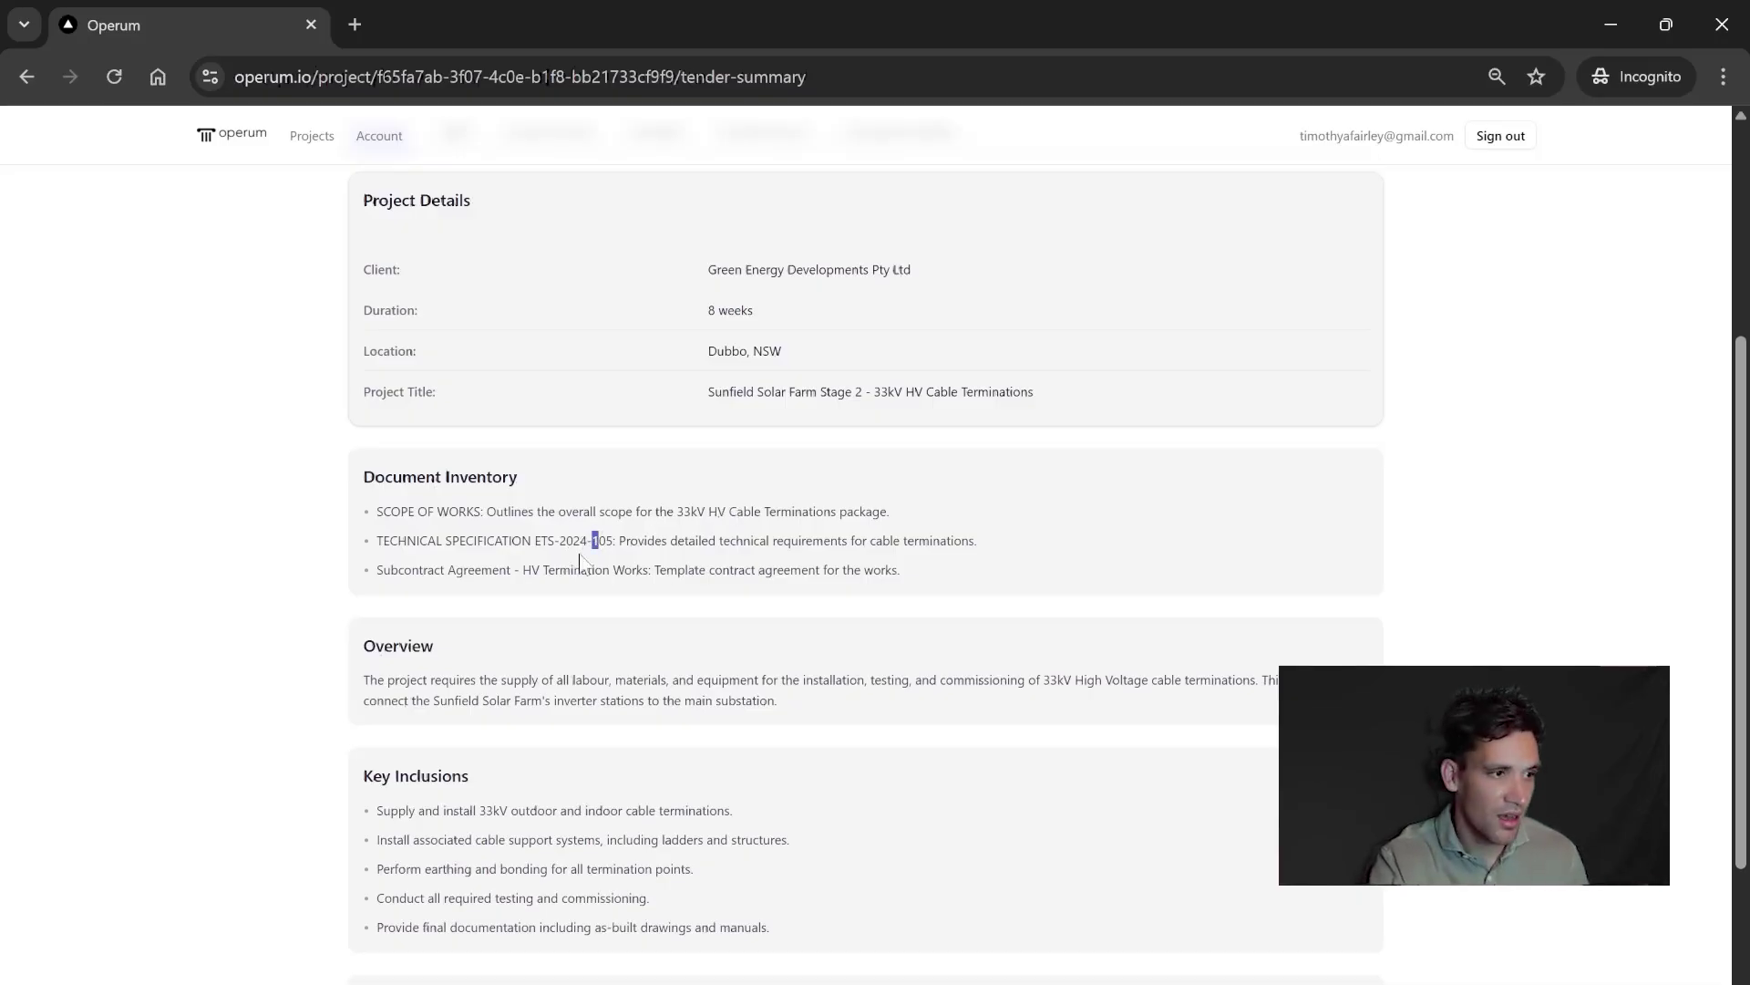
{"action": "left_click", "coordinate": [507, 558]}
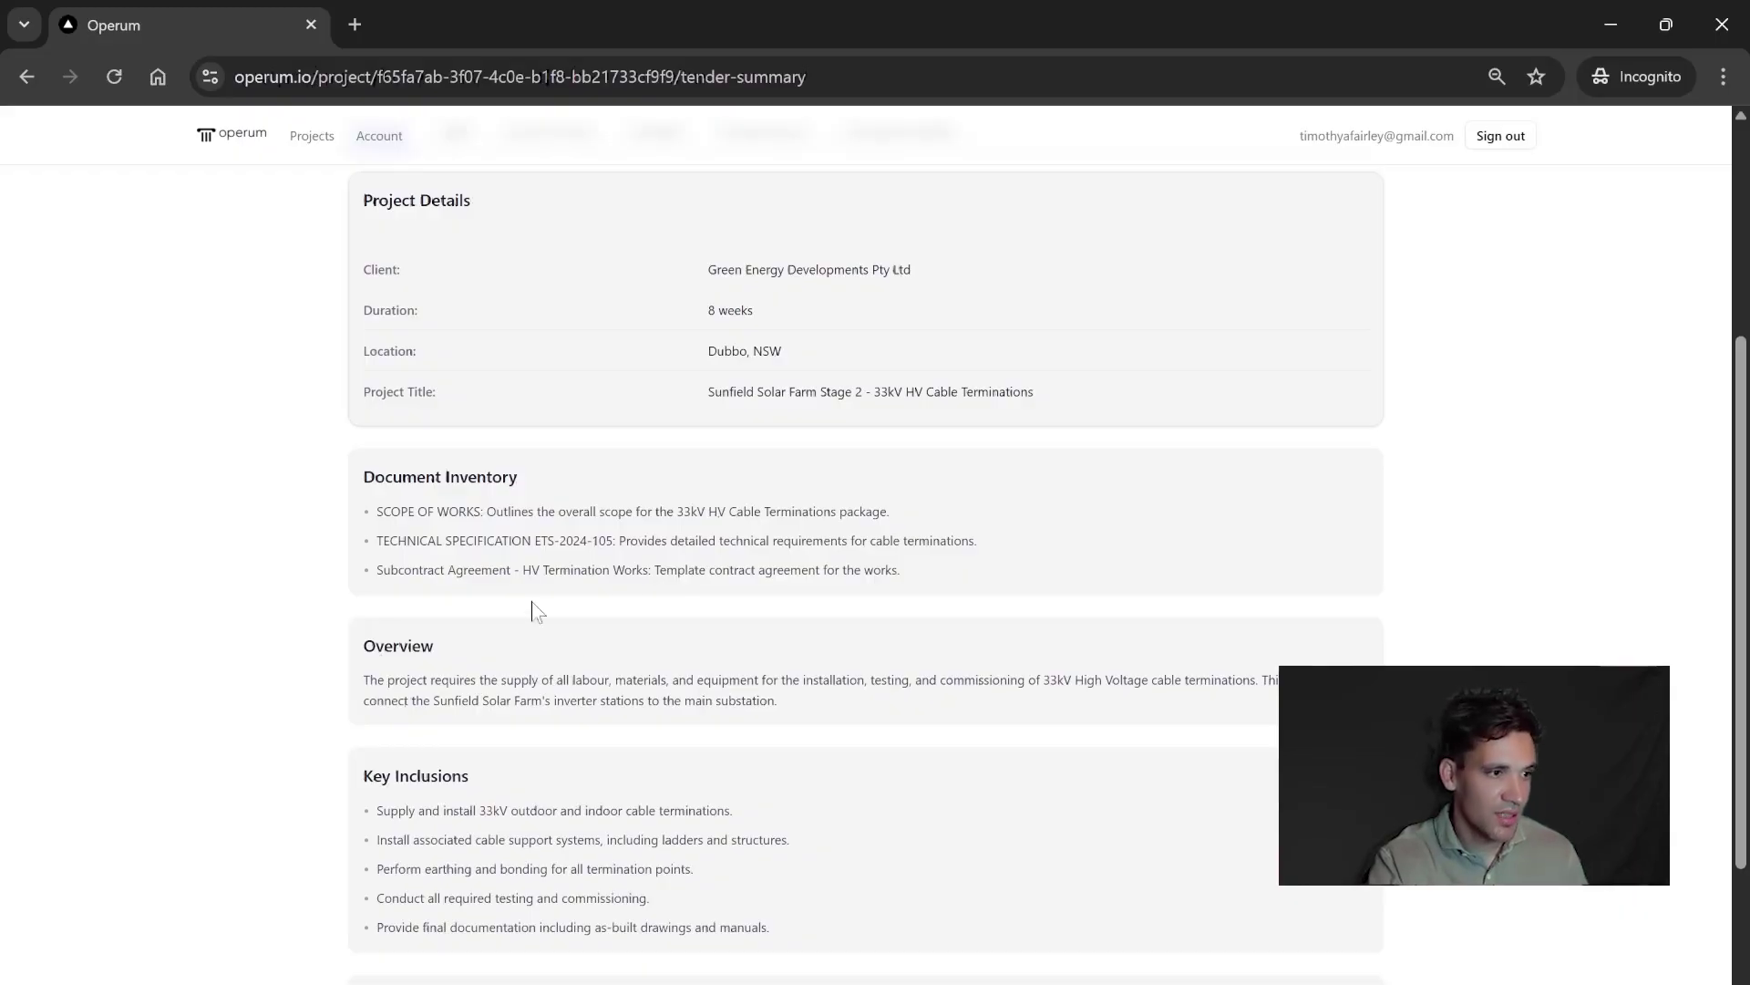
{"action": "left_click_drag", "start_coordinate": [435, 569], "coordinate": [686, 617]}
{"action": "scroll", "coordinate": [660, 634], "scroll_direction": "down", "scroll_amount": 1}
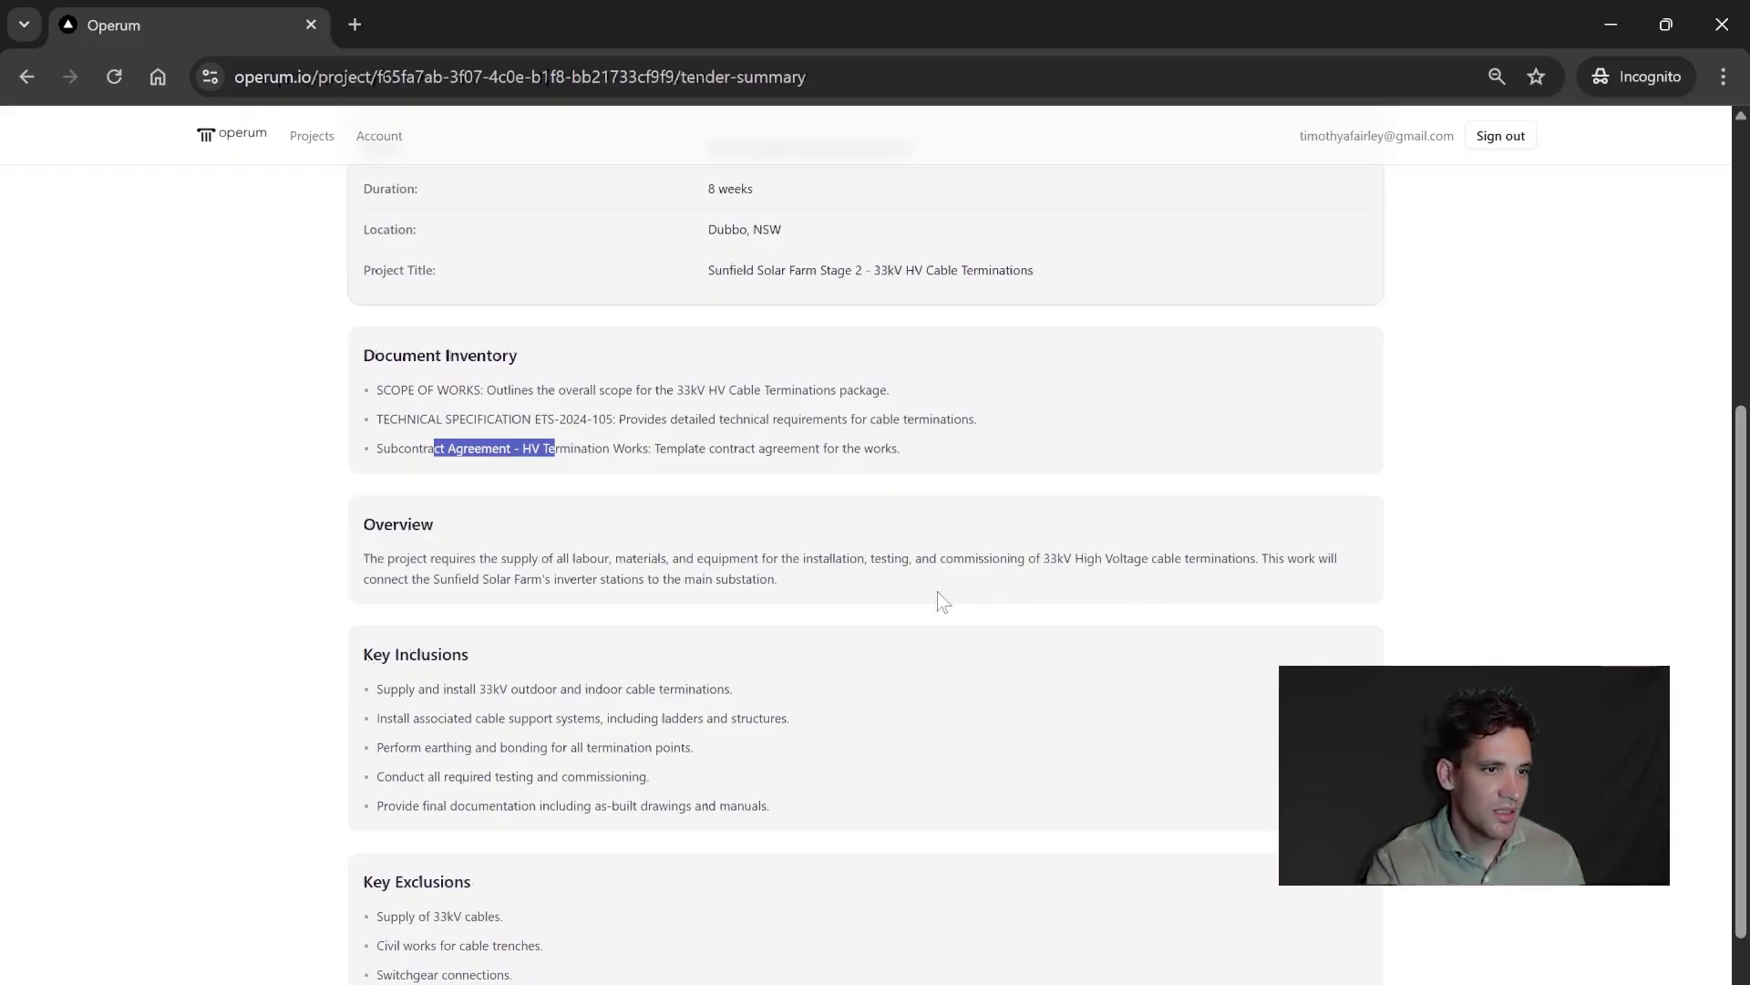
{"action": "scroll", "coordinate": [820, 588], "scroll_direction": "down", "scroll_amount": 2}
{"action": "left_click_drag", "start_coordinate": [398, 567], "coordinate": [698, 649]}
{"action": "left_click", "coordinate": [697, 649]}
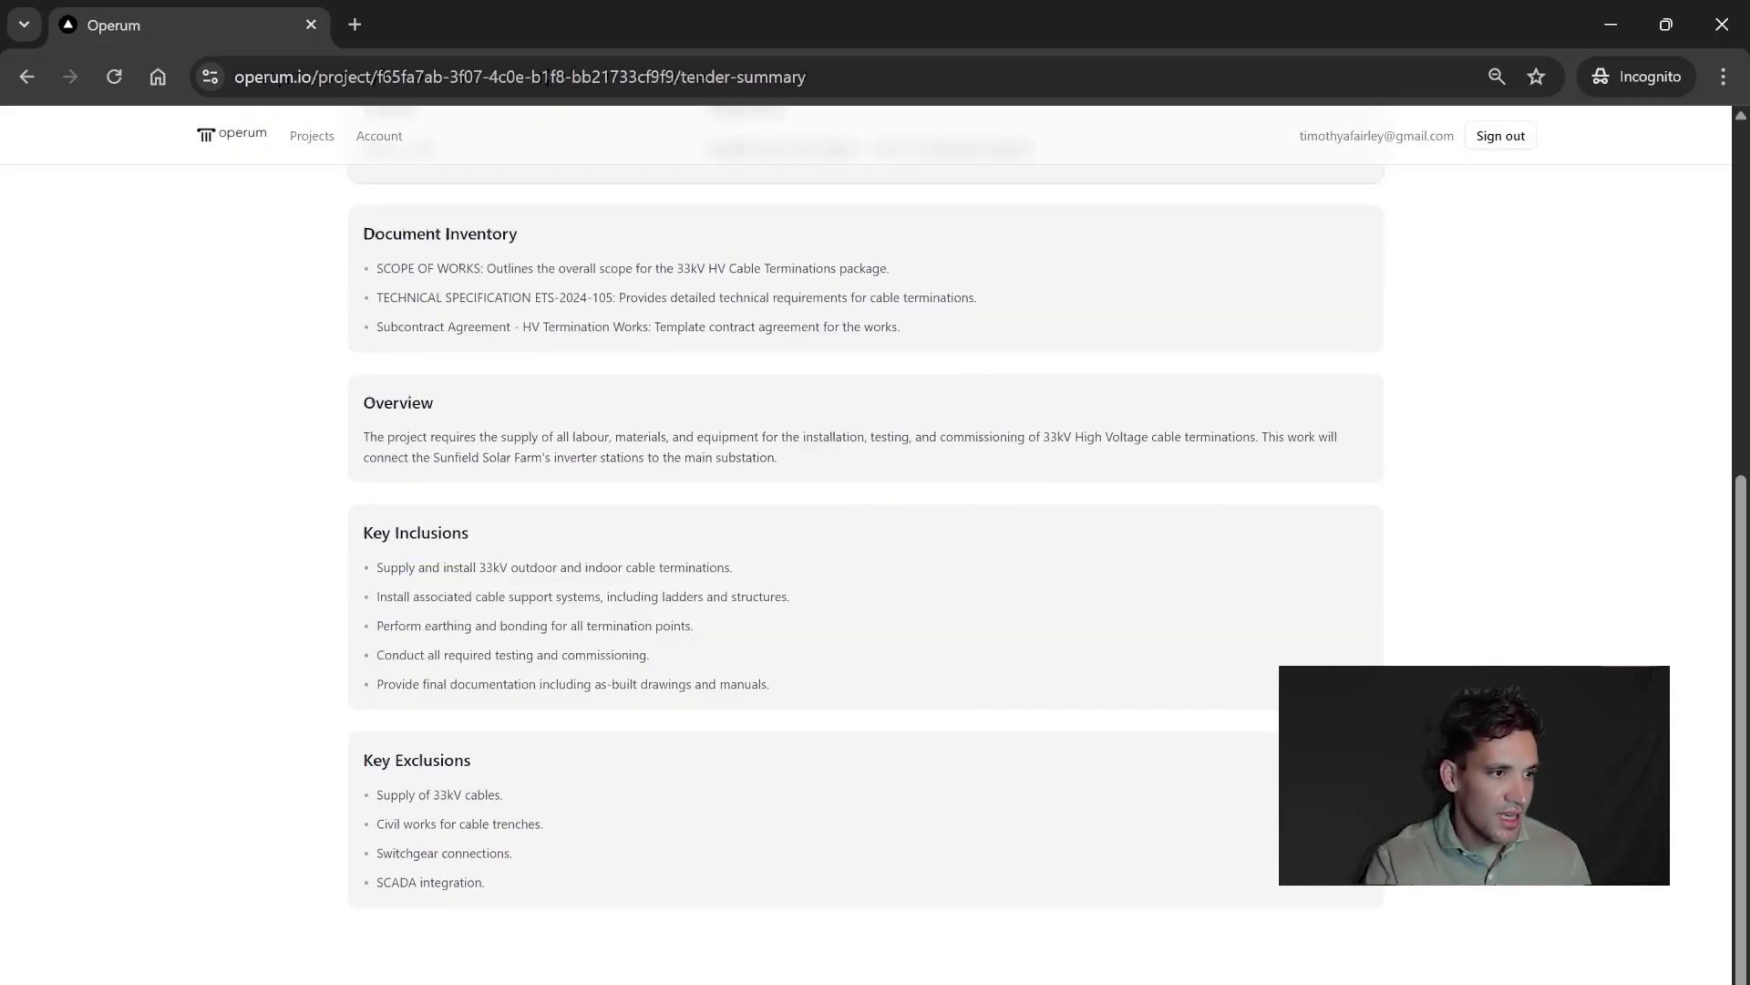
{"action": "left_click_drag", "start_coordinate": [377, 567], "coordinate": [547, 567]}
{"action": "left_click", "coordinate": [754, 633]}
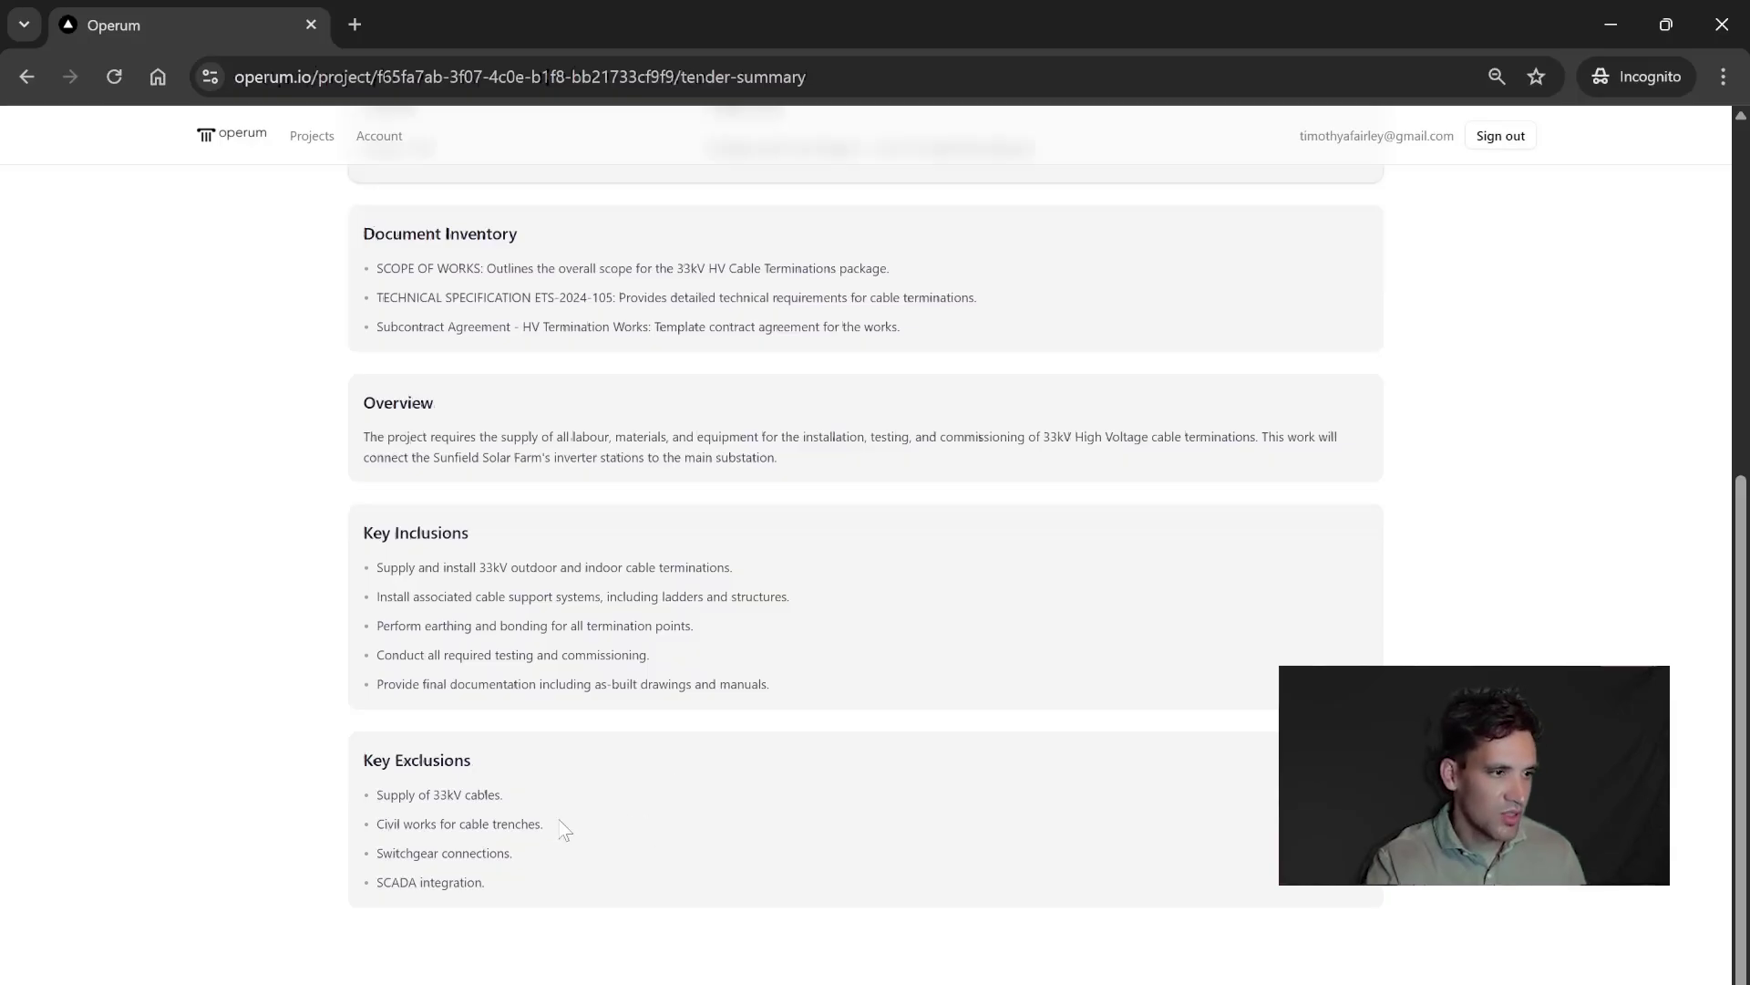
{"action": "left_click_drag", "start_coordinate": [418, 794], "coordinate": [441, 794]}
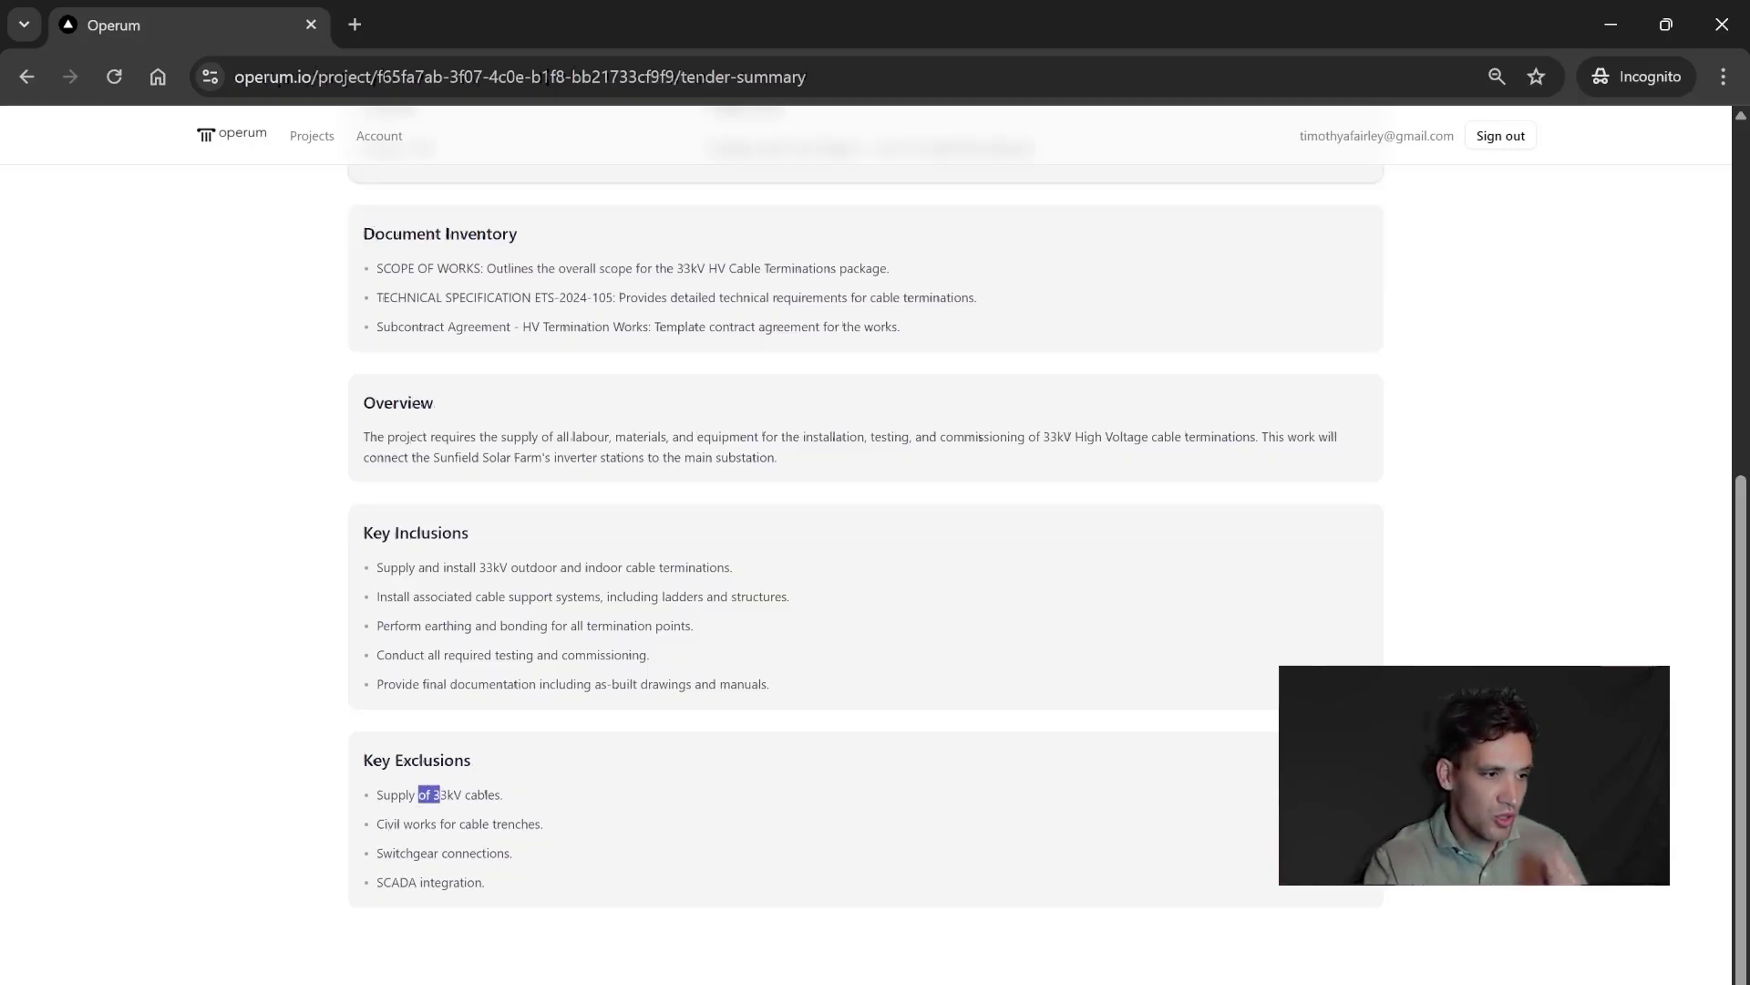
{"action": "left_click", "coordinate": [522, 852]}
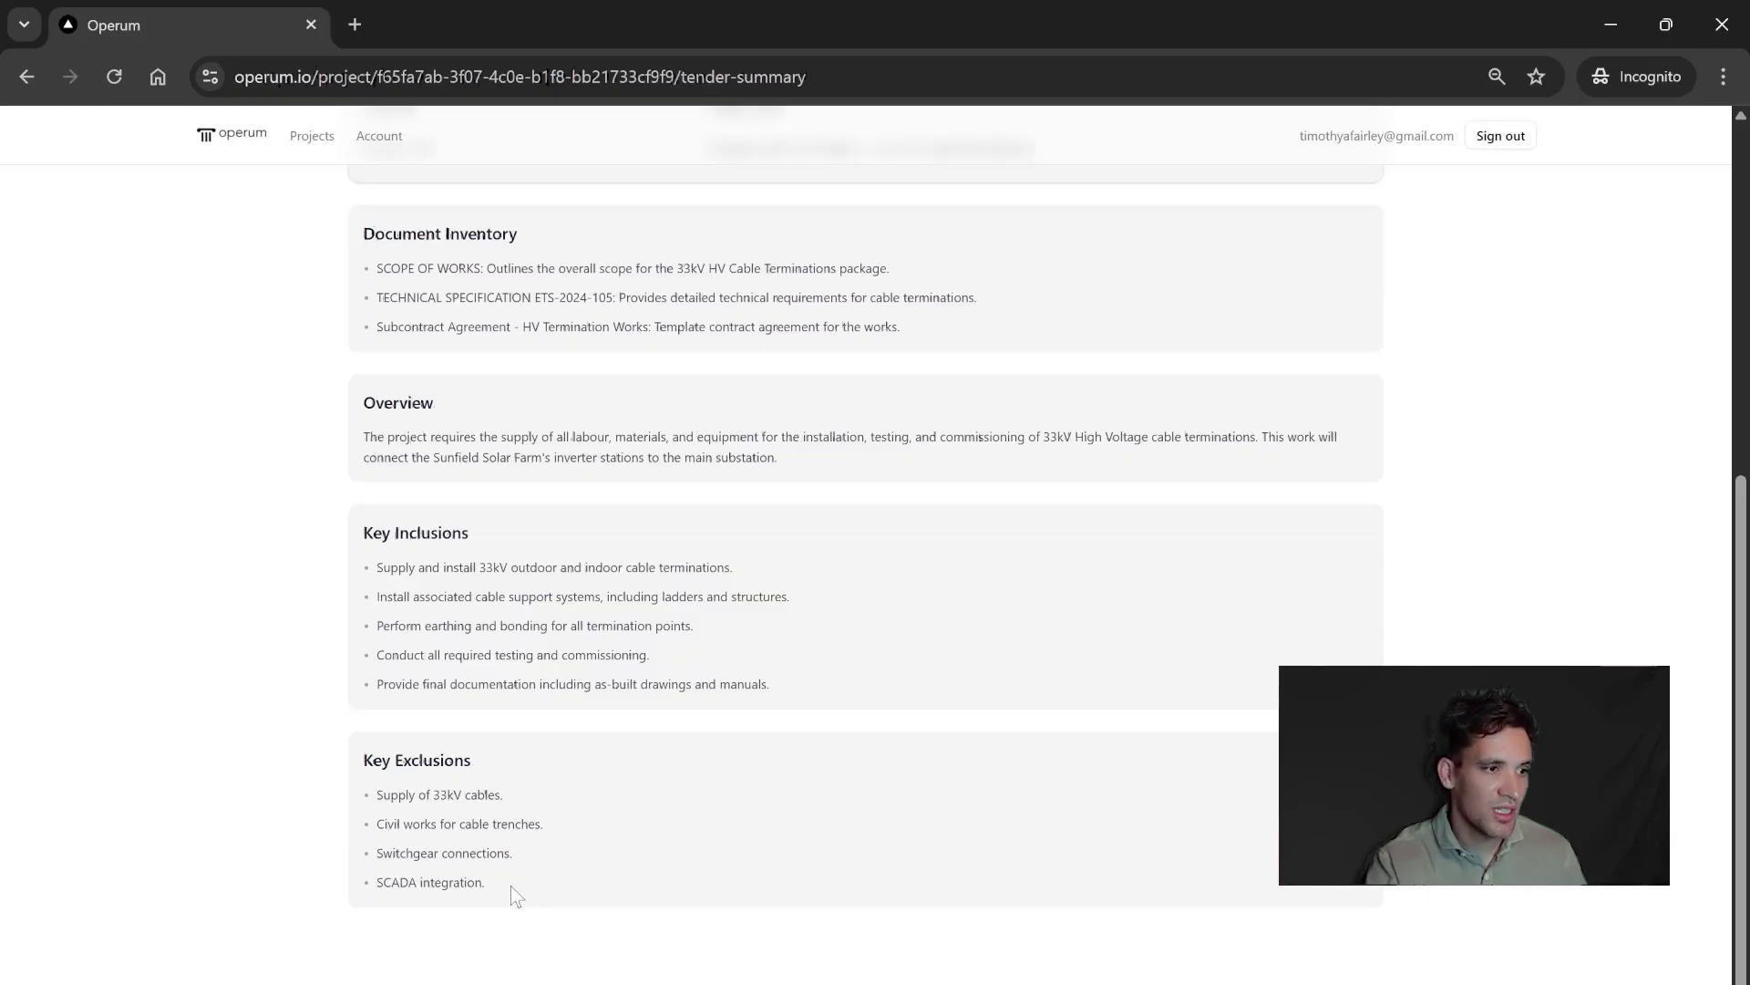
{"action": "scroll", "coordinate": [539, 876], "scroll_direction": "up", "scroll_amount": 5}
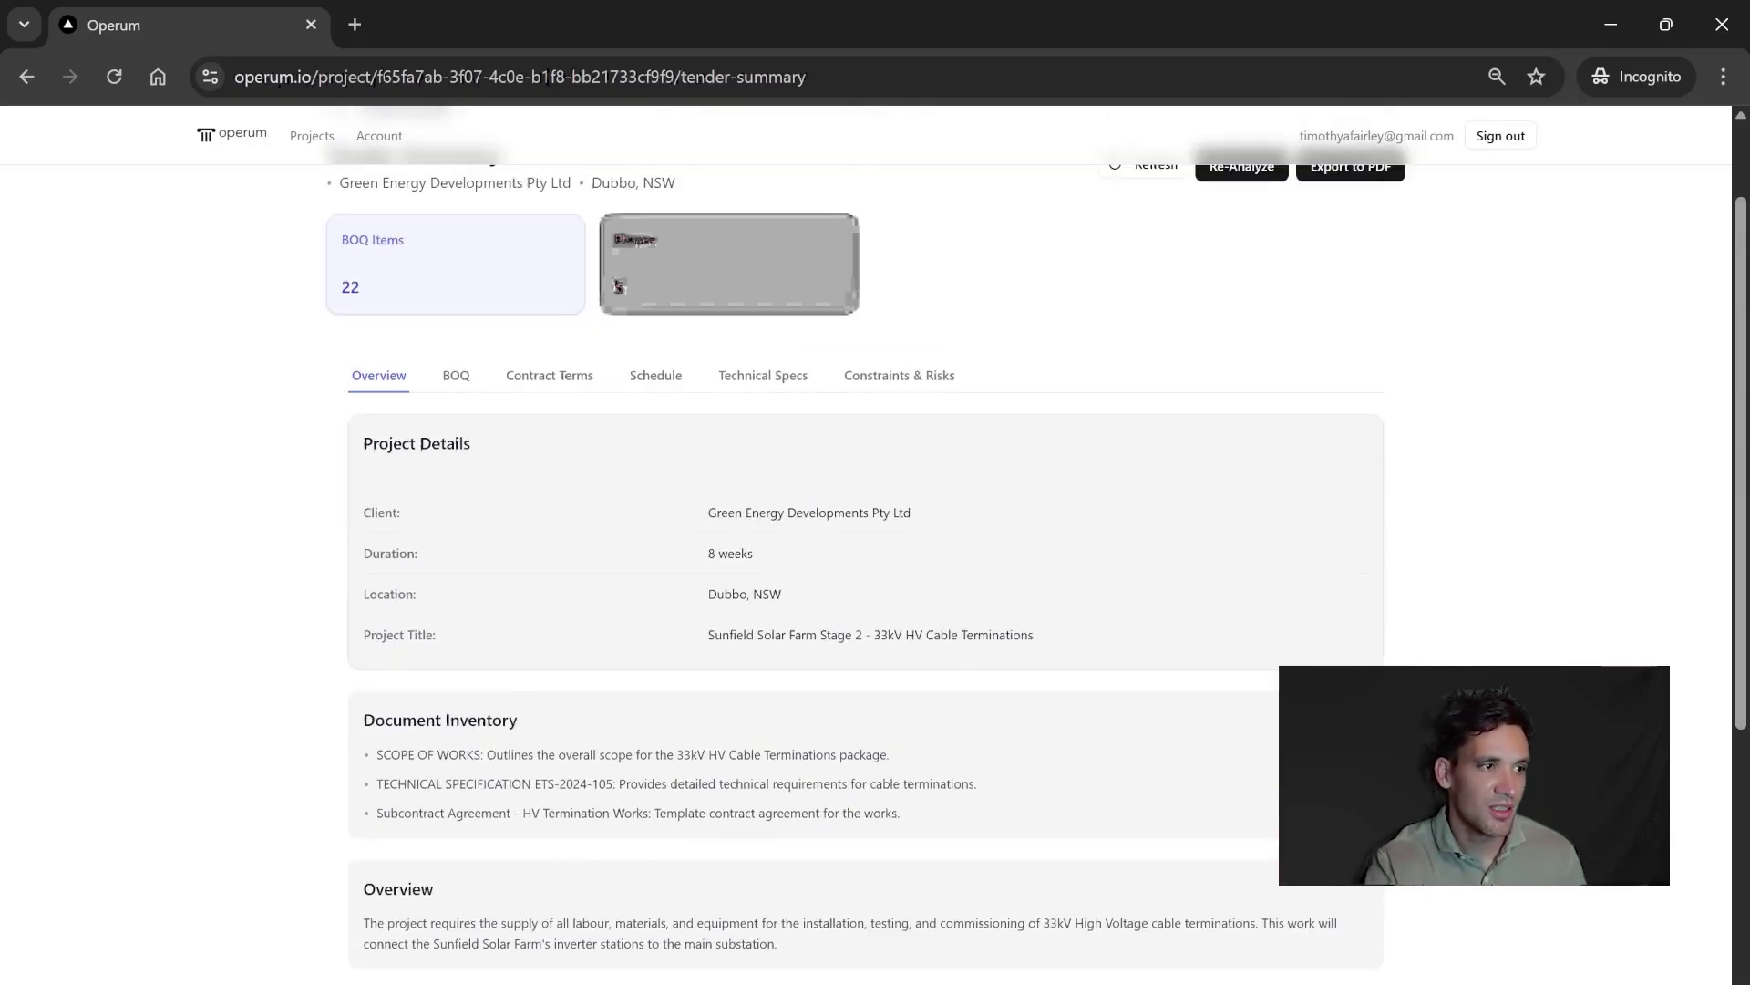
{"action": "left_click", "coordinate": [456, 375]}
{"action": "scroll", "coordinate": [793, 692], "scroll_direction": "up", "scroll_amount": 2}
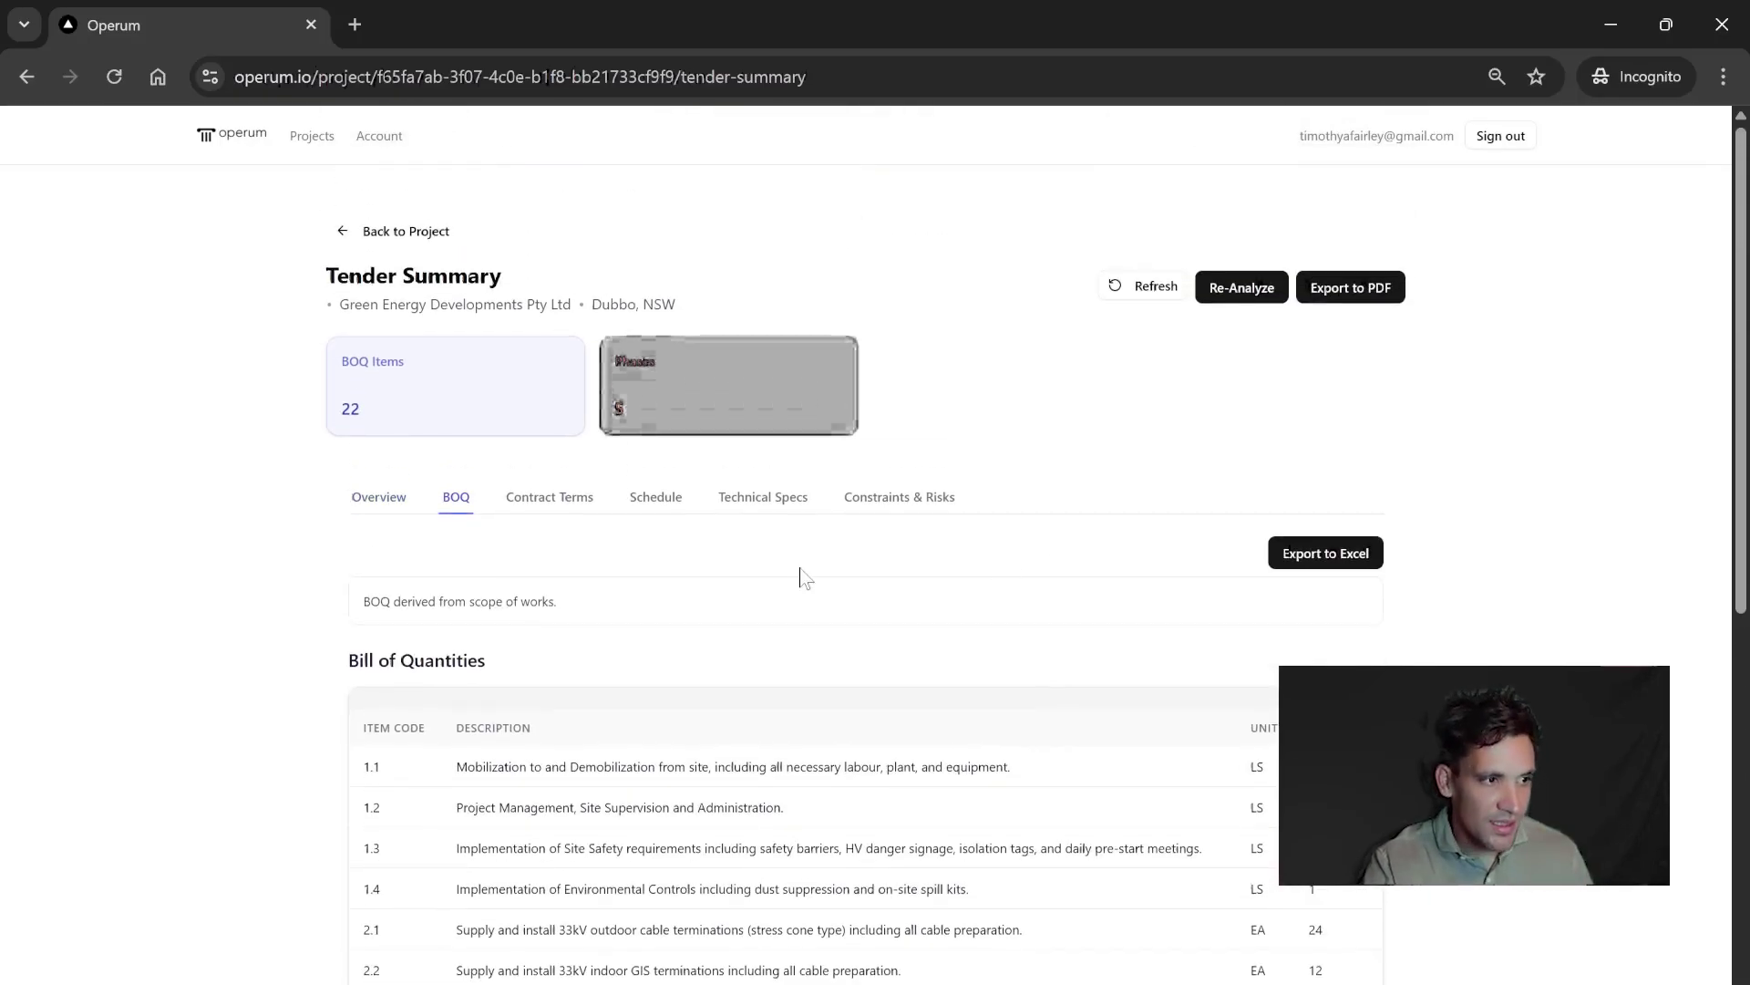
{"action": "scroll", "coordinate": [756, 629], "scroll_direction": "down", "scroll_amount": 4}
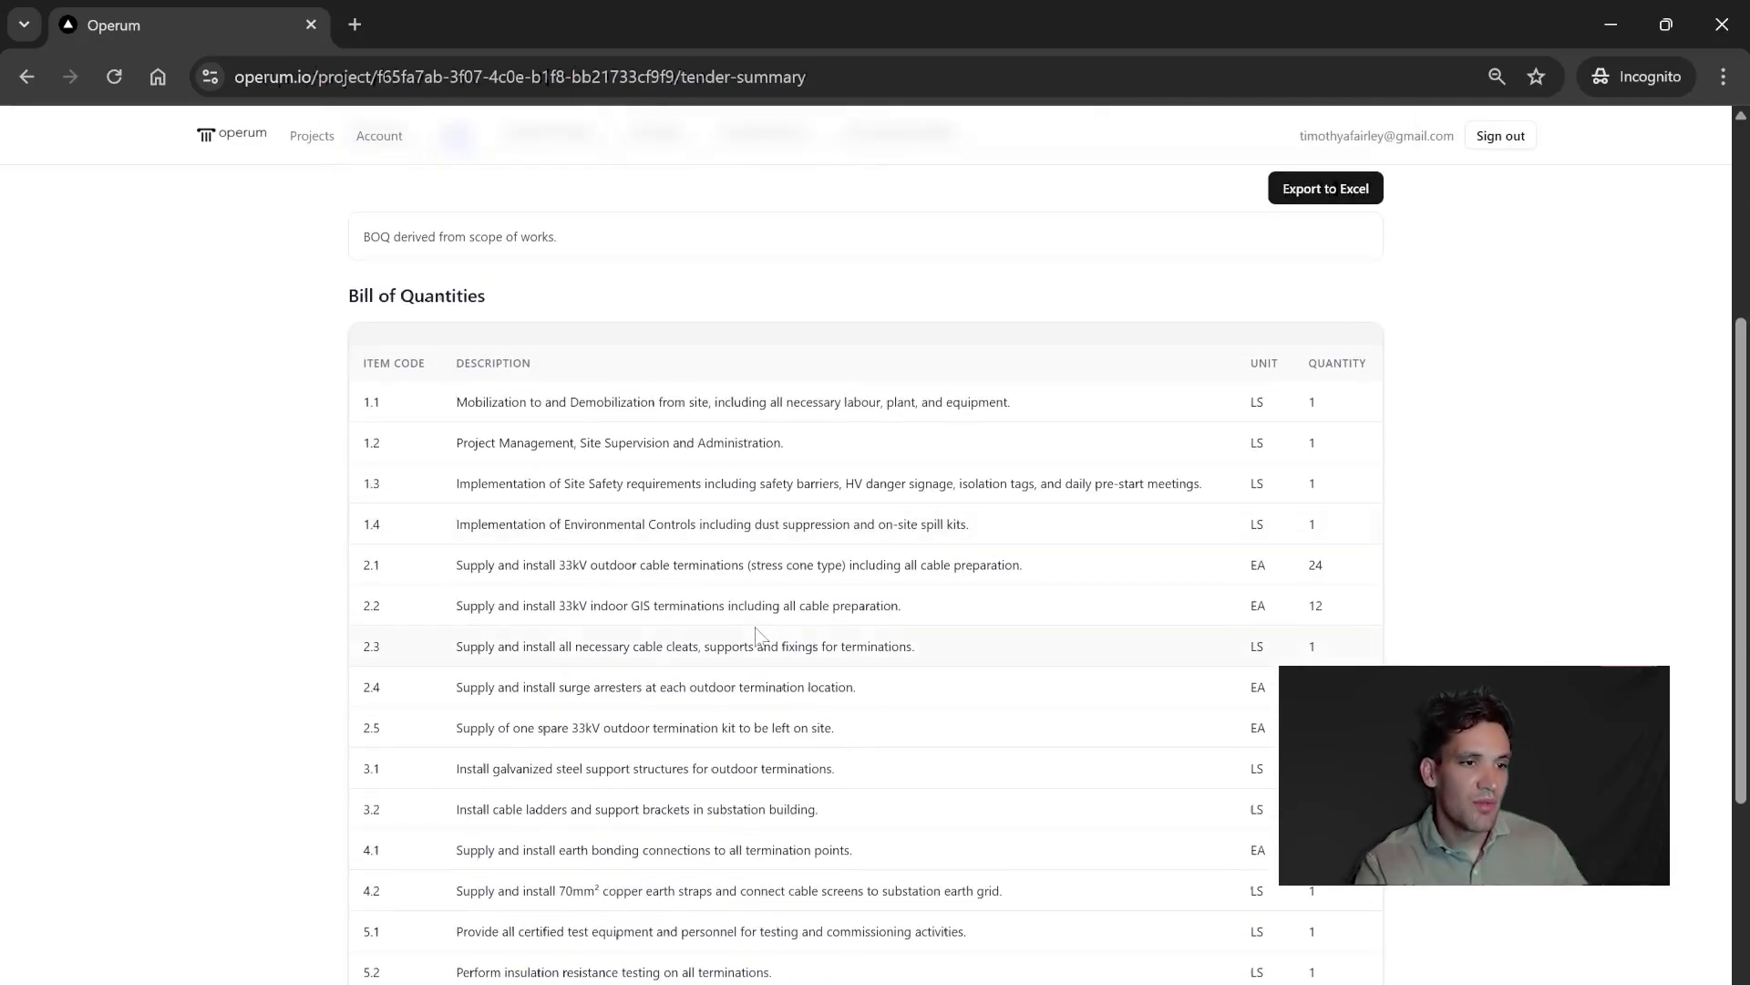
{"action": "scroll", "coordinate": [1045, 614], "scroll_direction": "up", "scroll_amount": 4}
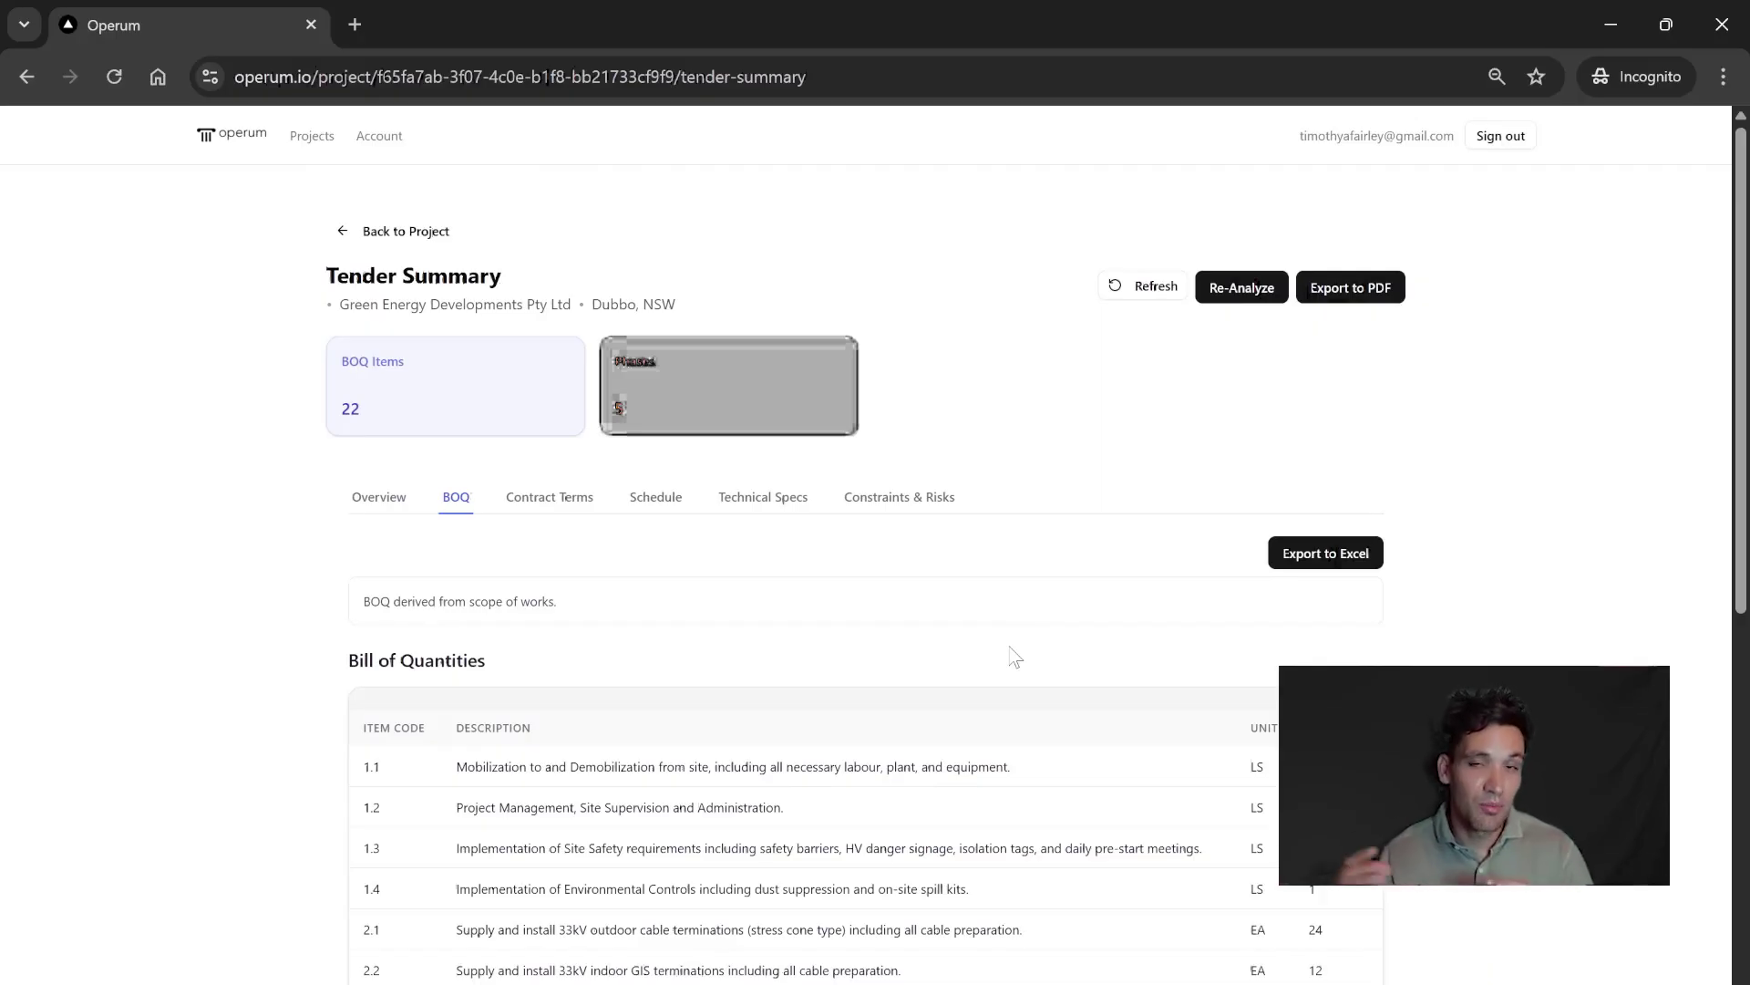
{"action": "scroll", "coordinate": [1015, 656], "scroll_direction": "down", "scroll_amount": 6}
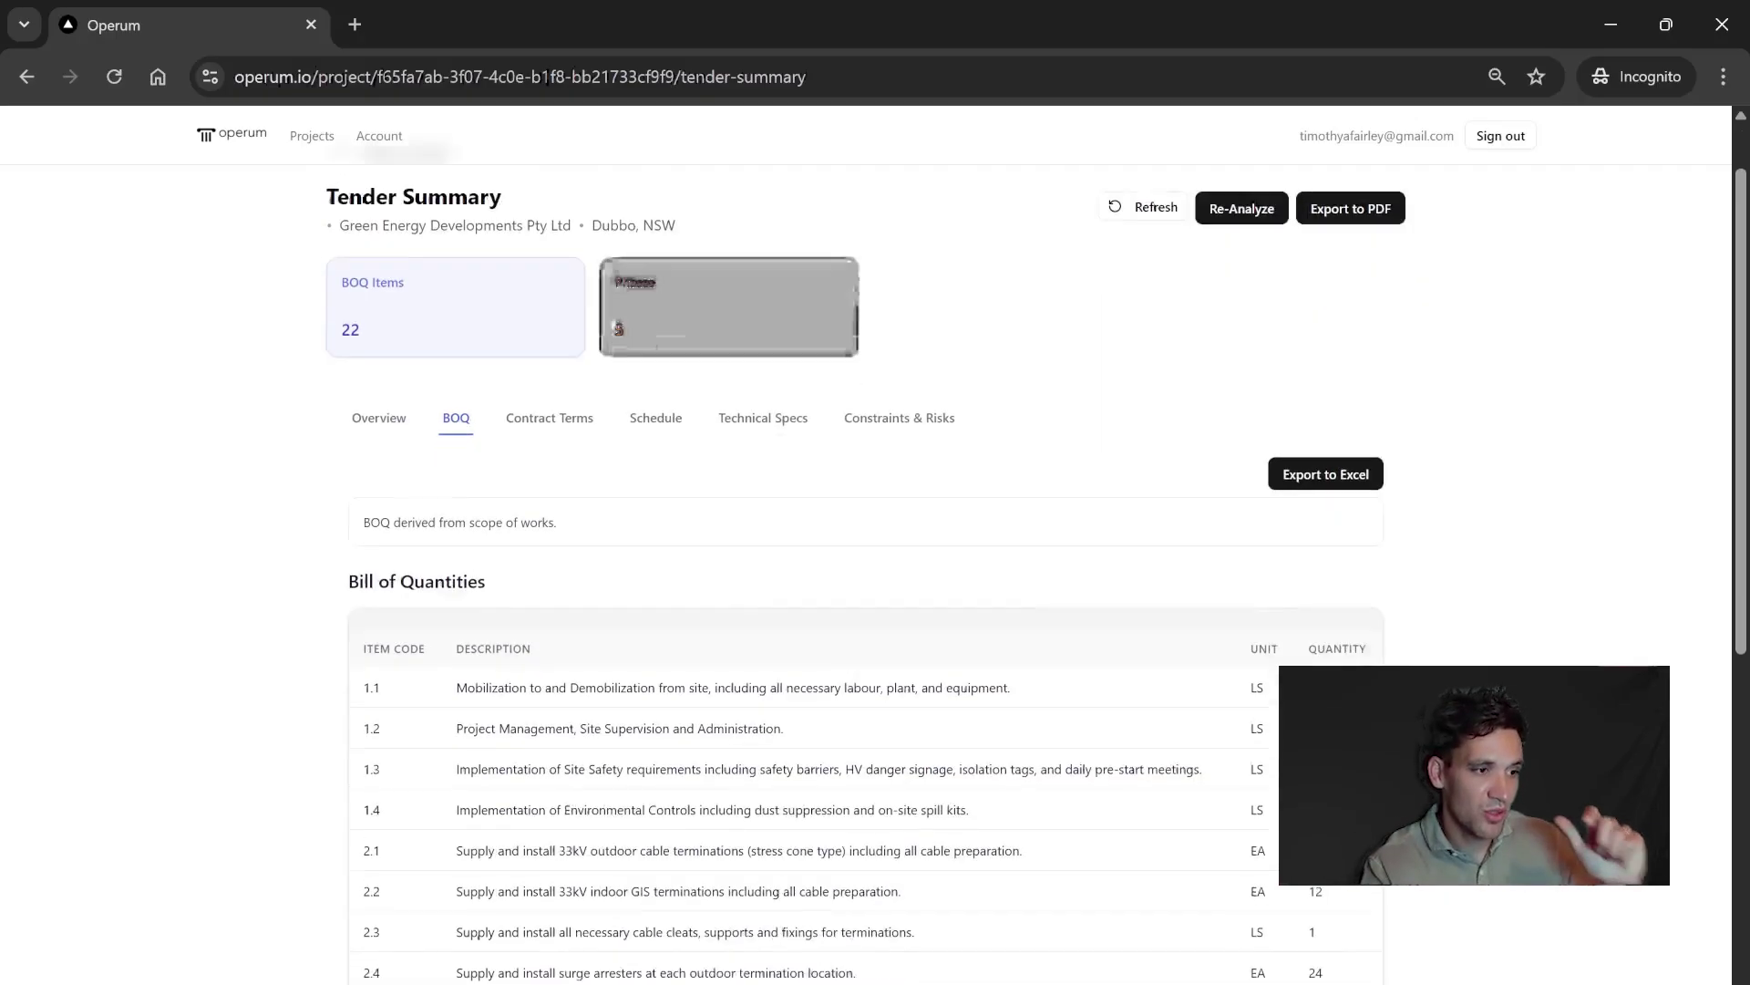
{"action": "scroll", "coordinate": [802, 770], "scroll_direction": "down", "scroll_amount": 3}
{"action": "scroll", "coordinate": [790, 794], "scroll_direction": "up", "scroll_amount": 7}
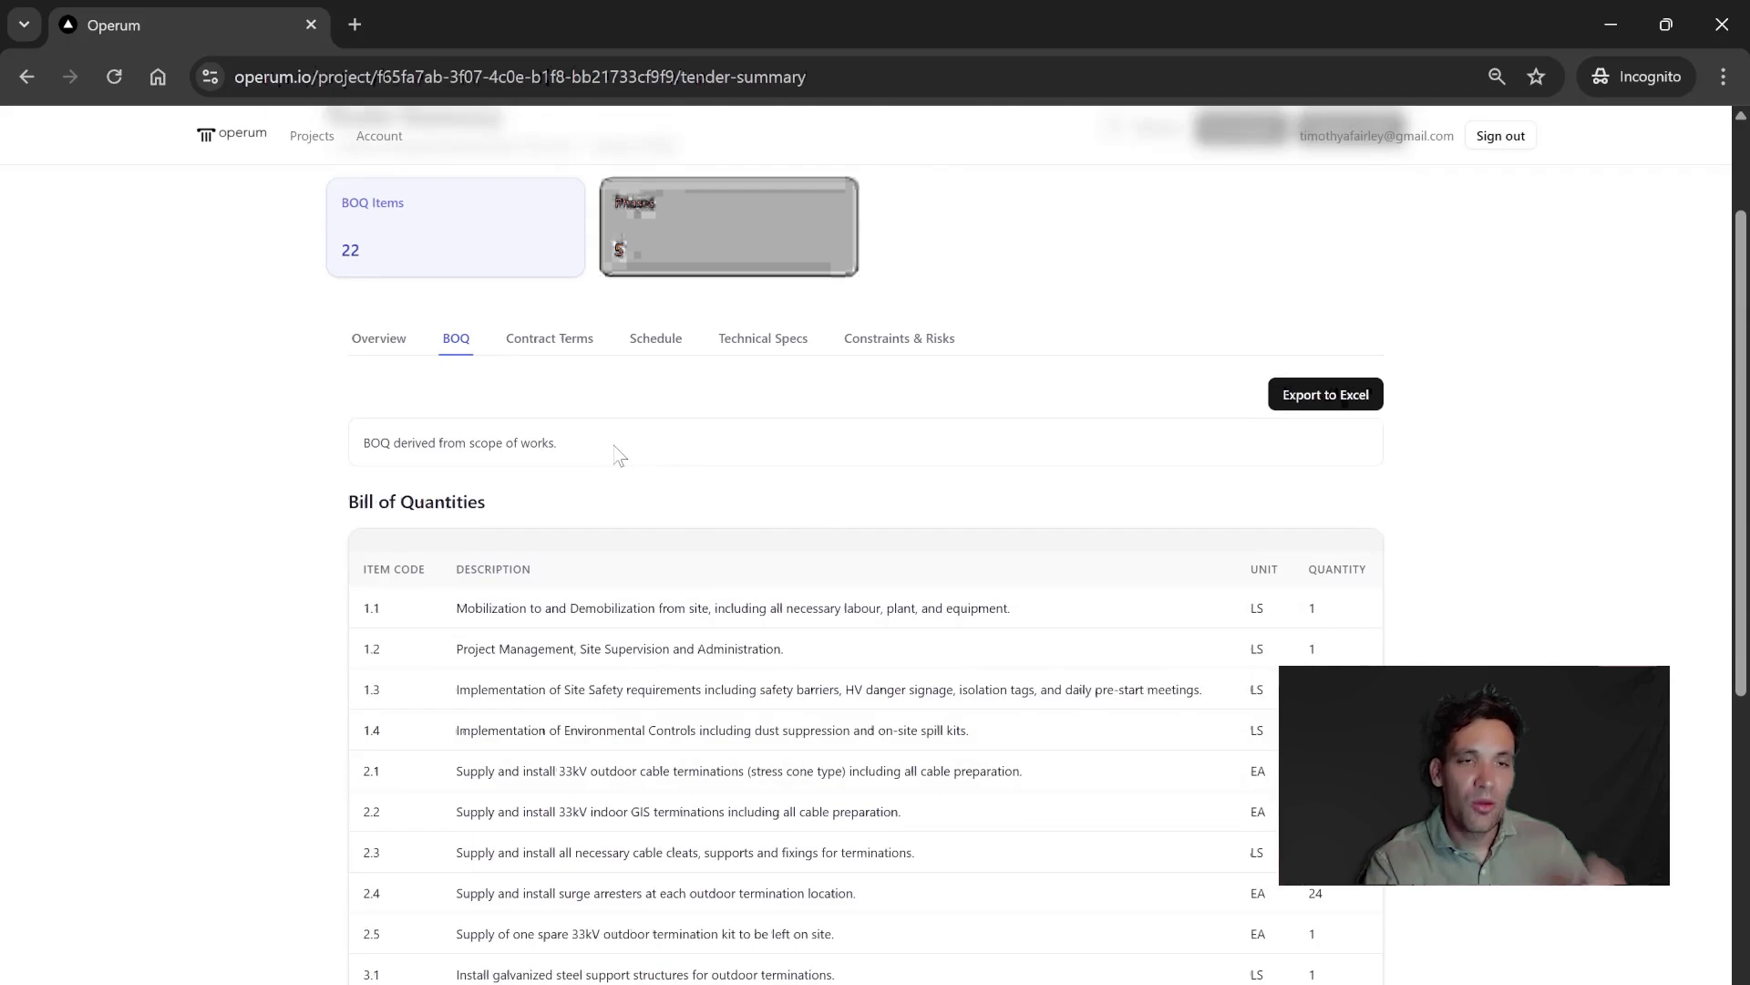
{"action": "left_click_drag", "start_coordinate": [617, 457], "coordinate": [374, 463]}
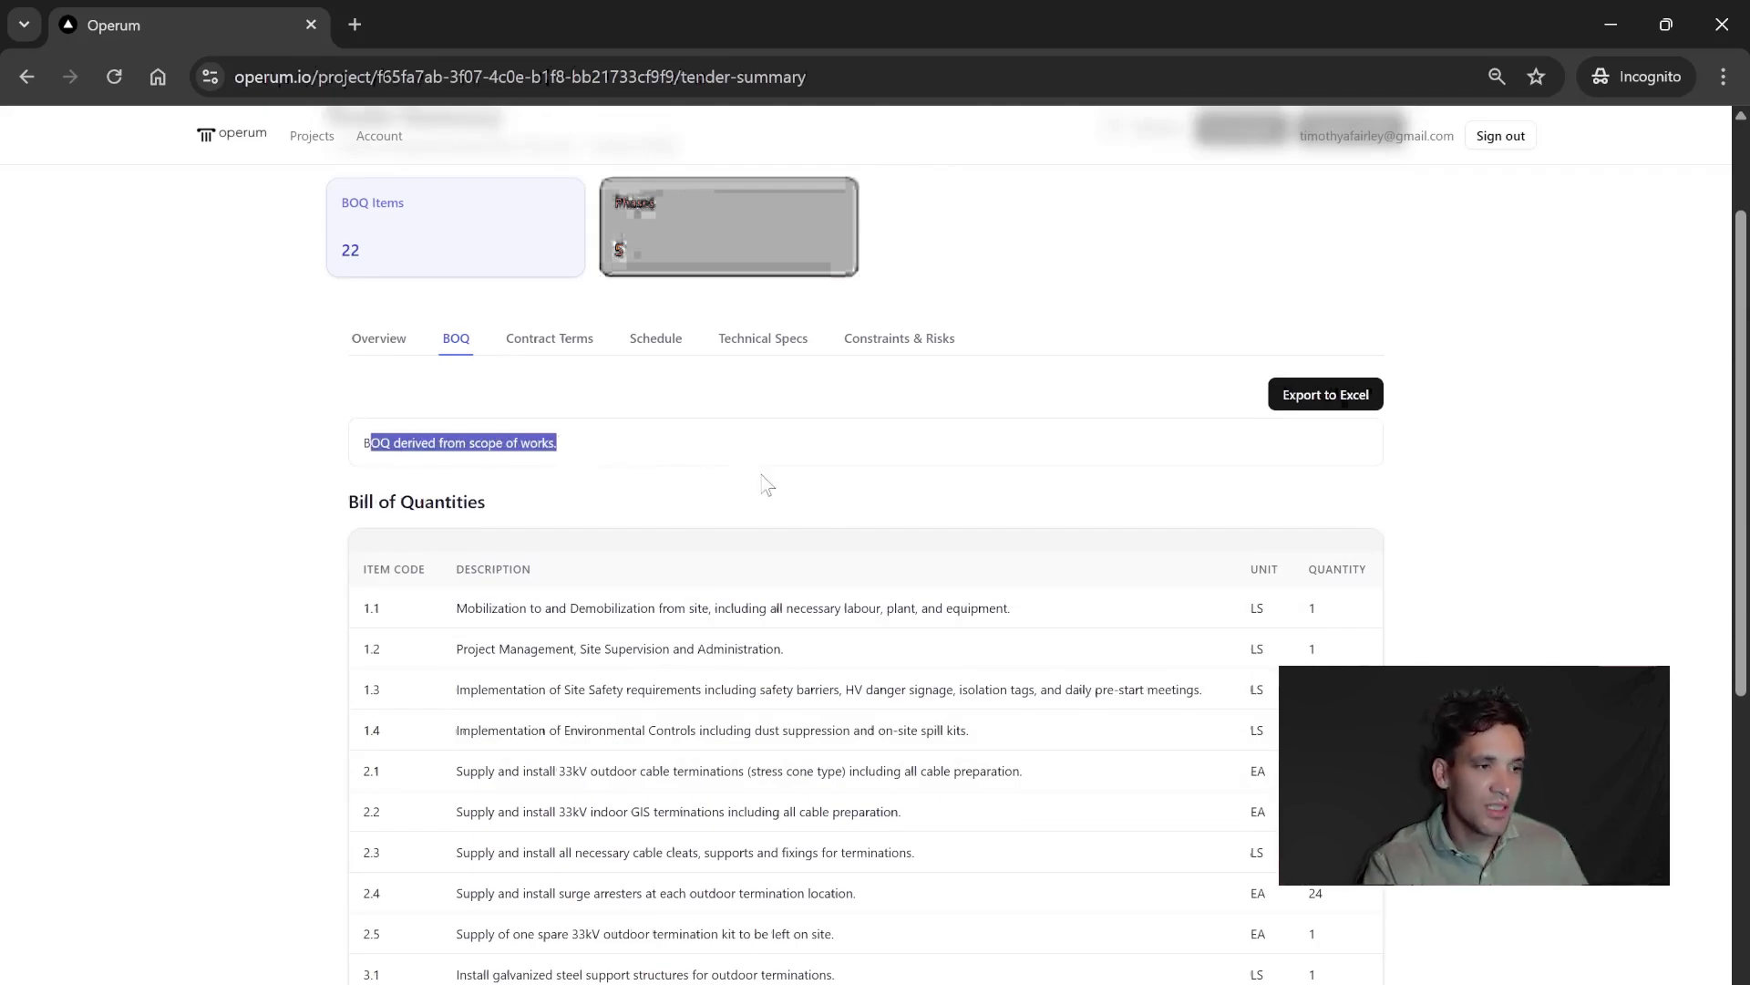
{"action": "scroll", "coordinate": [844, 547], "scroll_direction": "down", "scroll_amount": 3}
{"action": "scroll", "coordinate": [519, 442], "scroll_direction": "up", "scroll_amount": 3}
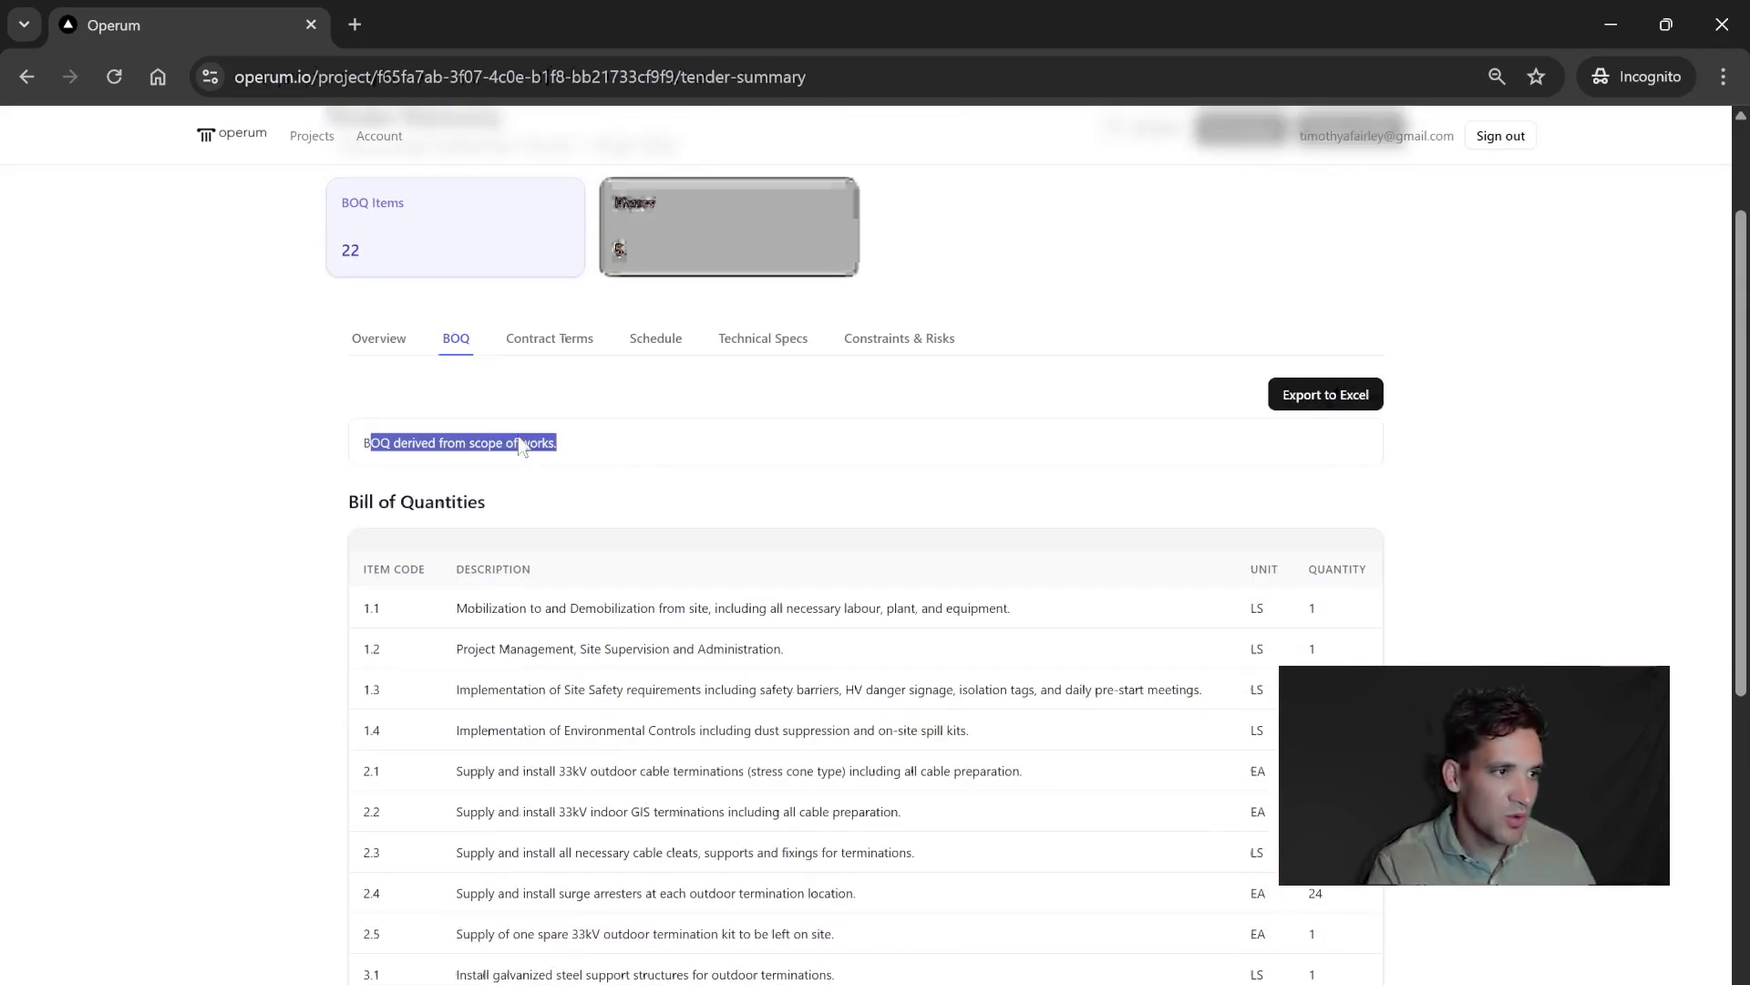
{"action": "left_click", "coordinate": [488, 470]}
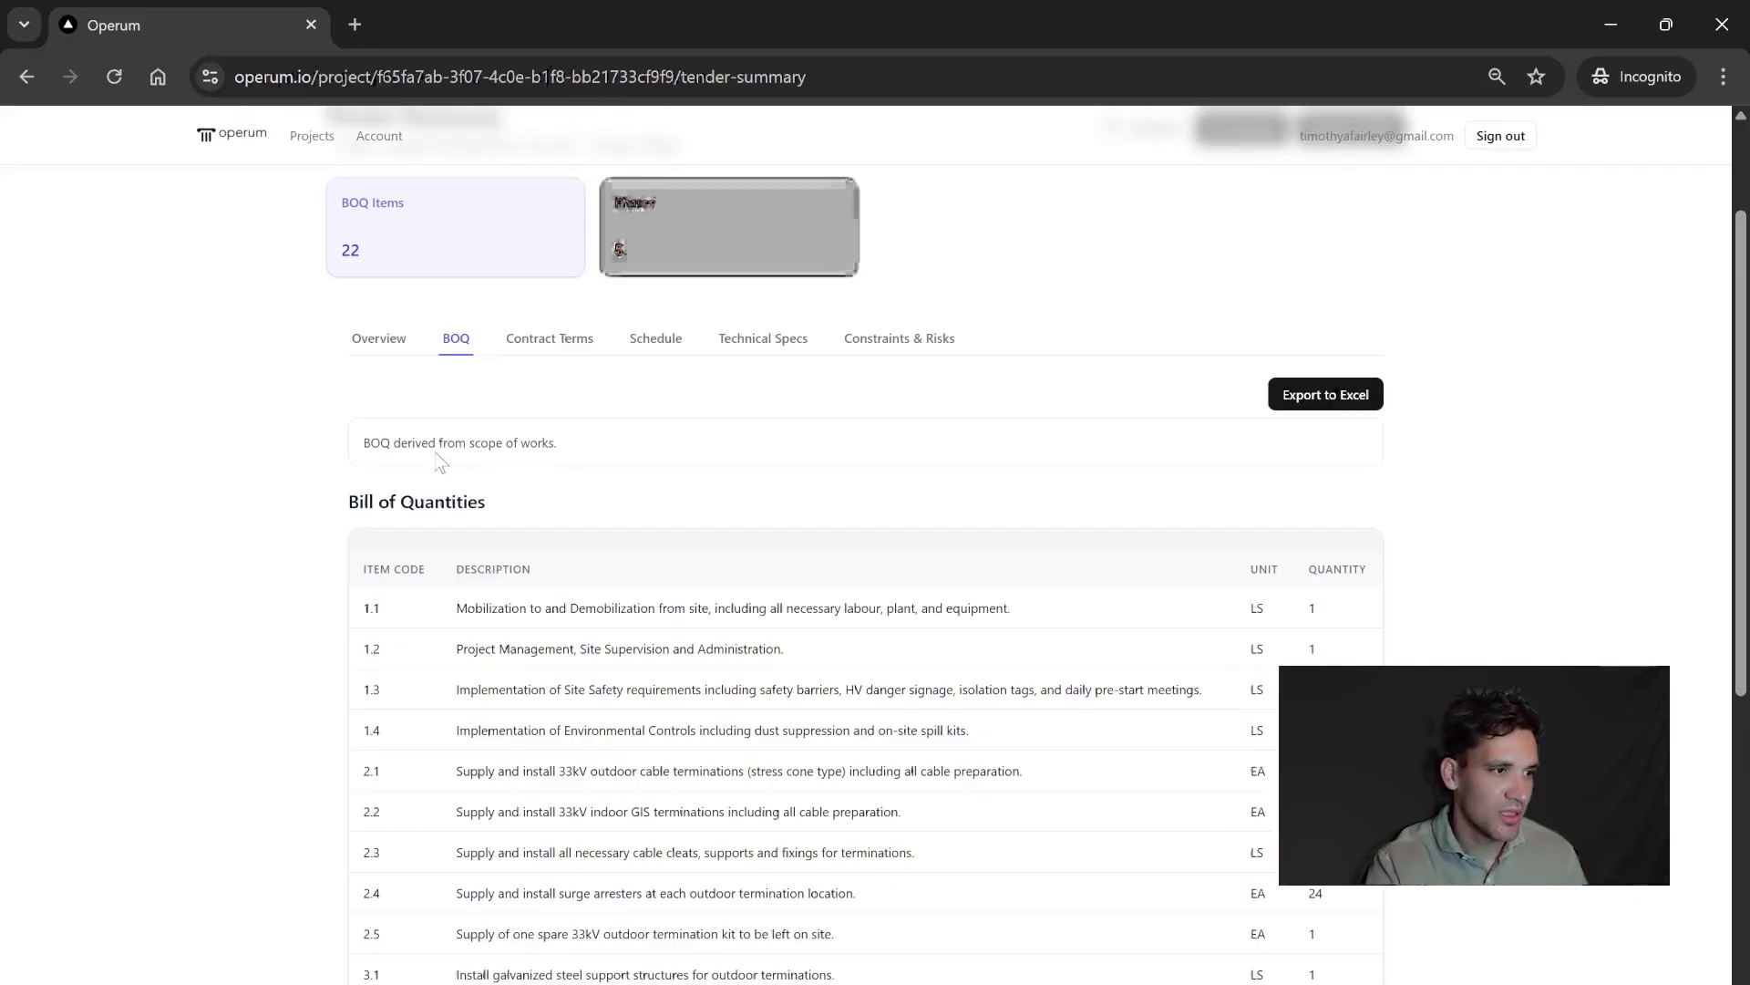
{"action": "scroll", "coordinate": [488, 469], "scroll_direction": "down", "scroll_amount": 3}
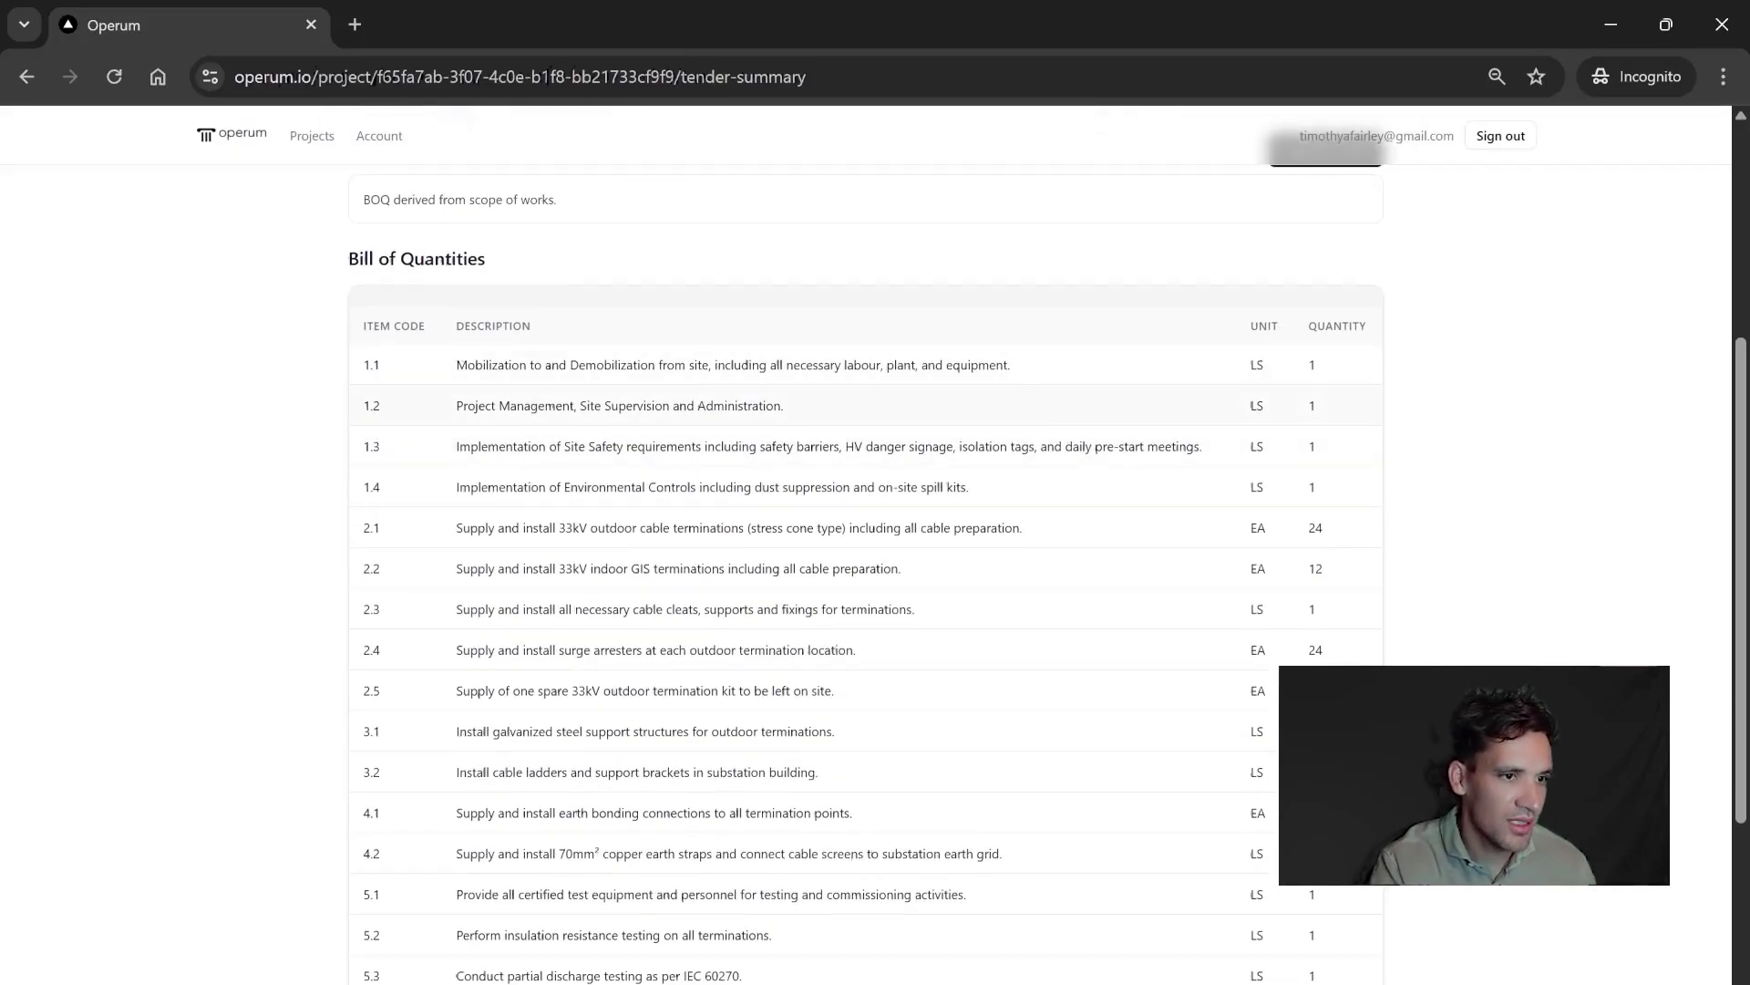
{"action": "scroll", "coordinate": [1071, 503], "scroll_direction": "up", "scroll_amount": 2}
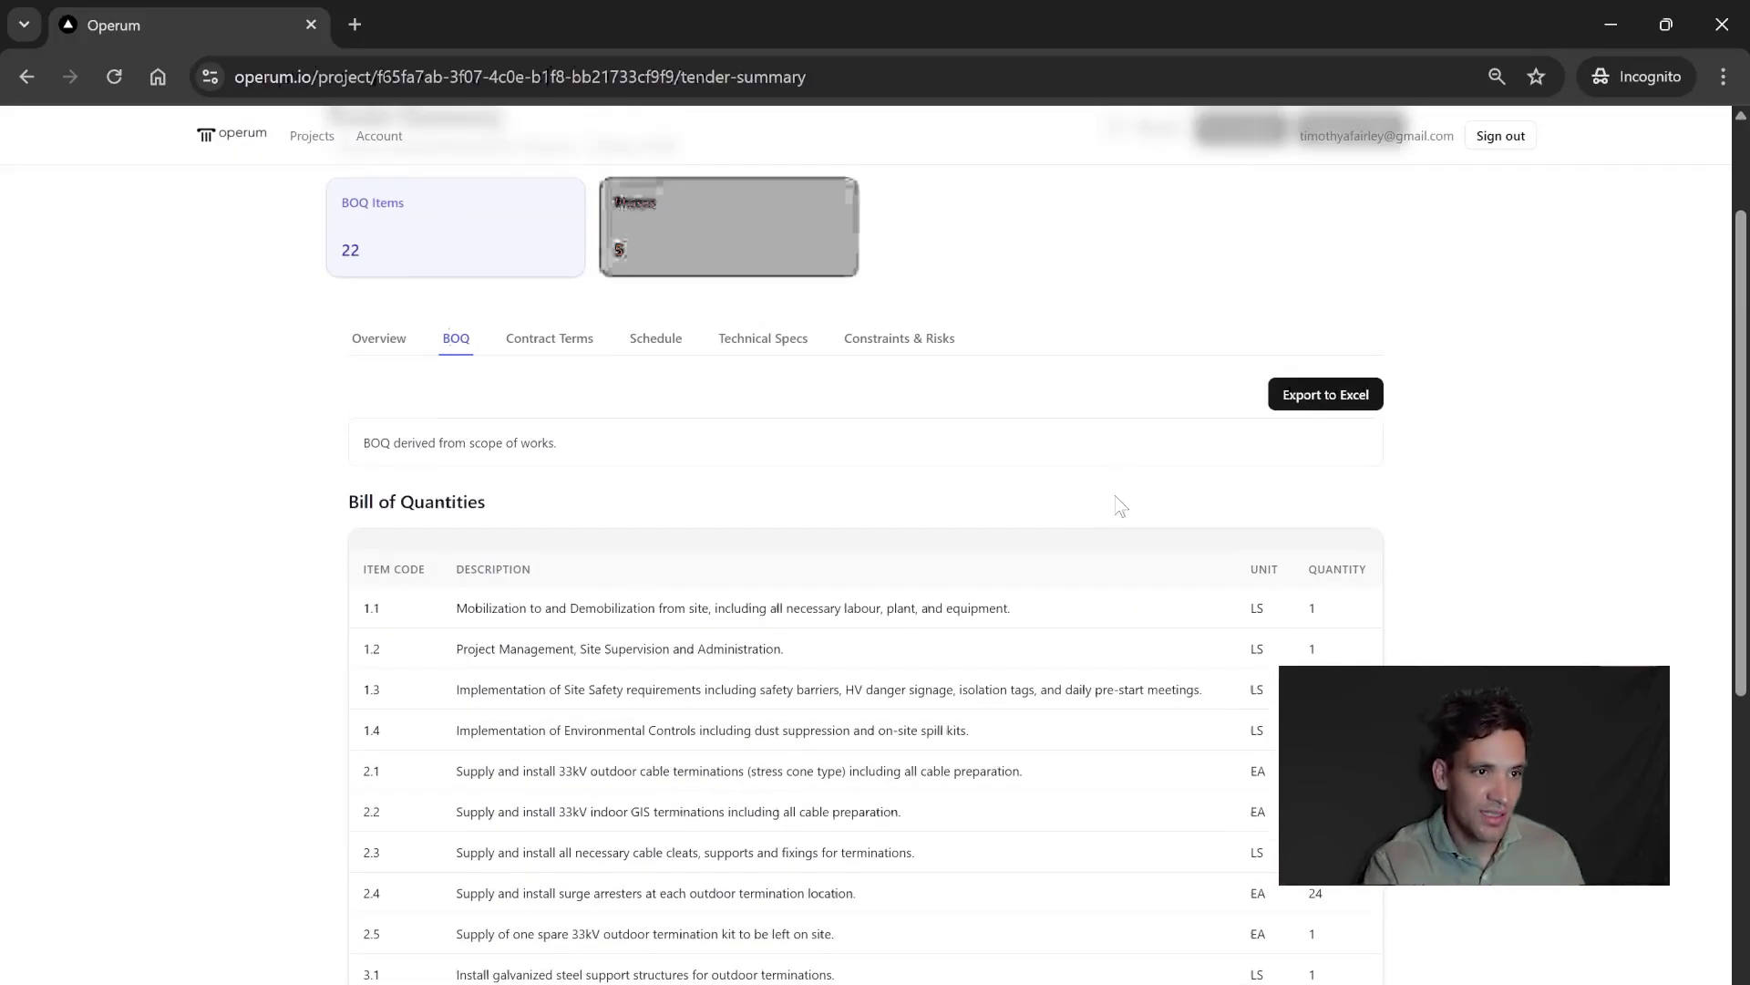
{"action": "scroll", "coordinate": [567, 586], "scroll_direction": "down", "scroll_amount": 1}
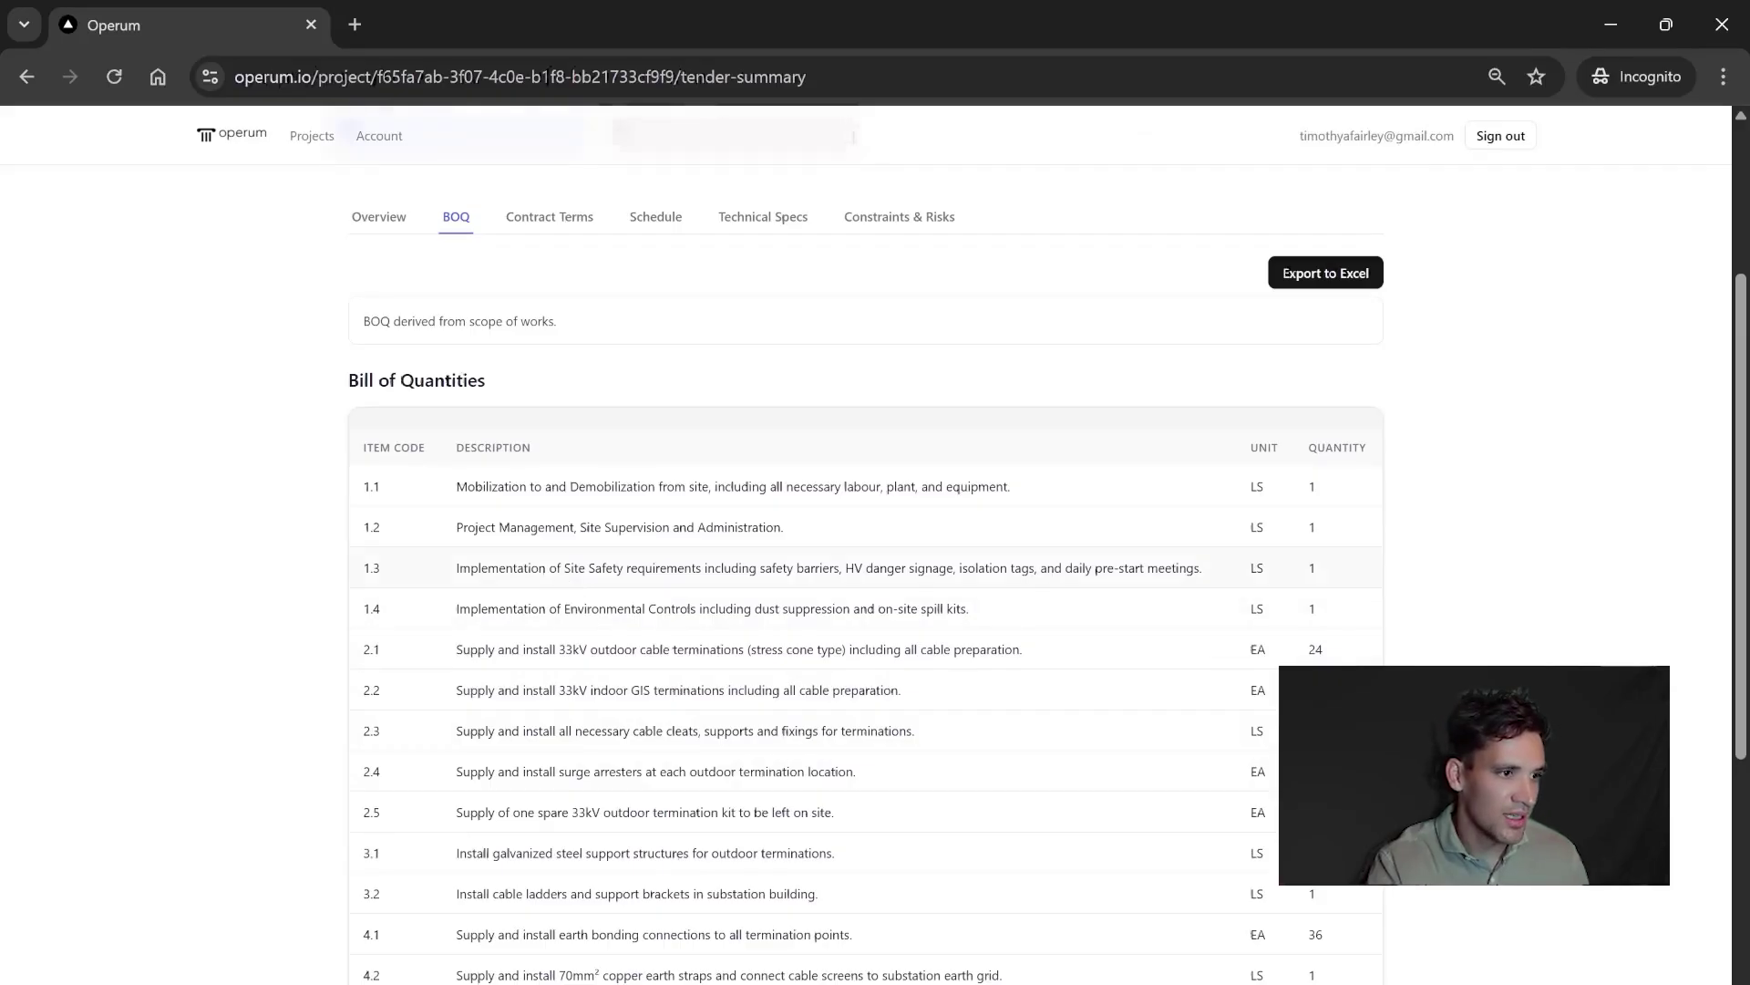
{"action": "left_click_drag", "start_coordinate": [555, 527], "coordinate": [738, 527]}
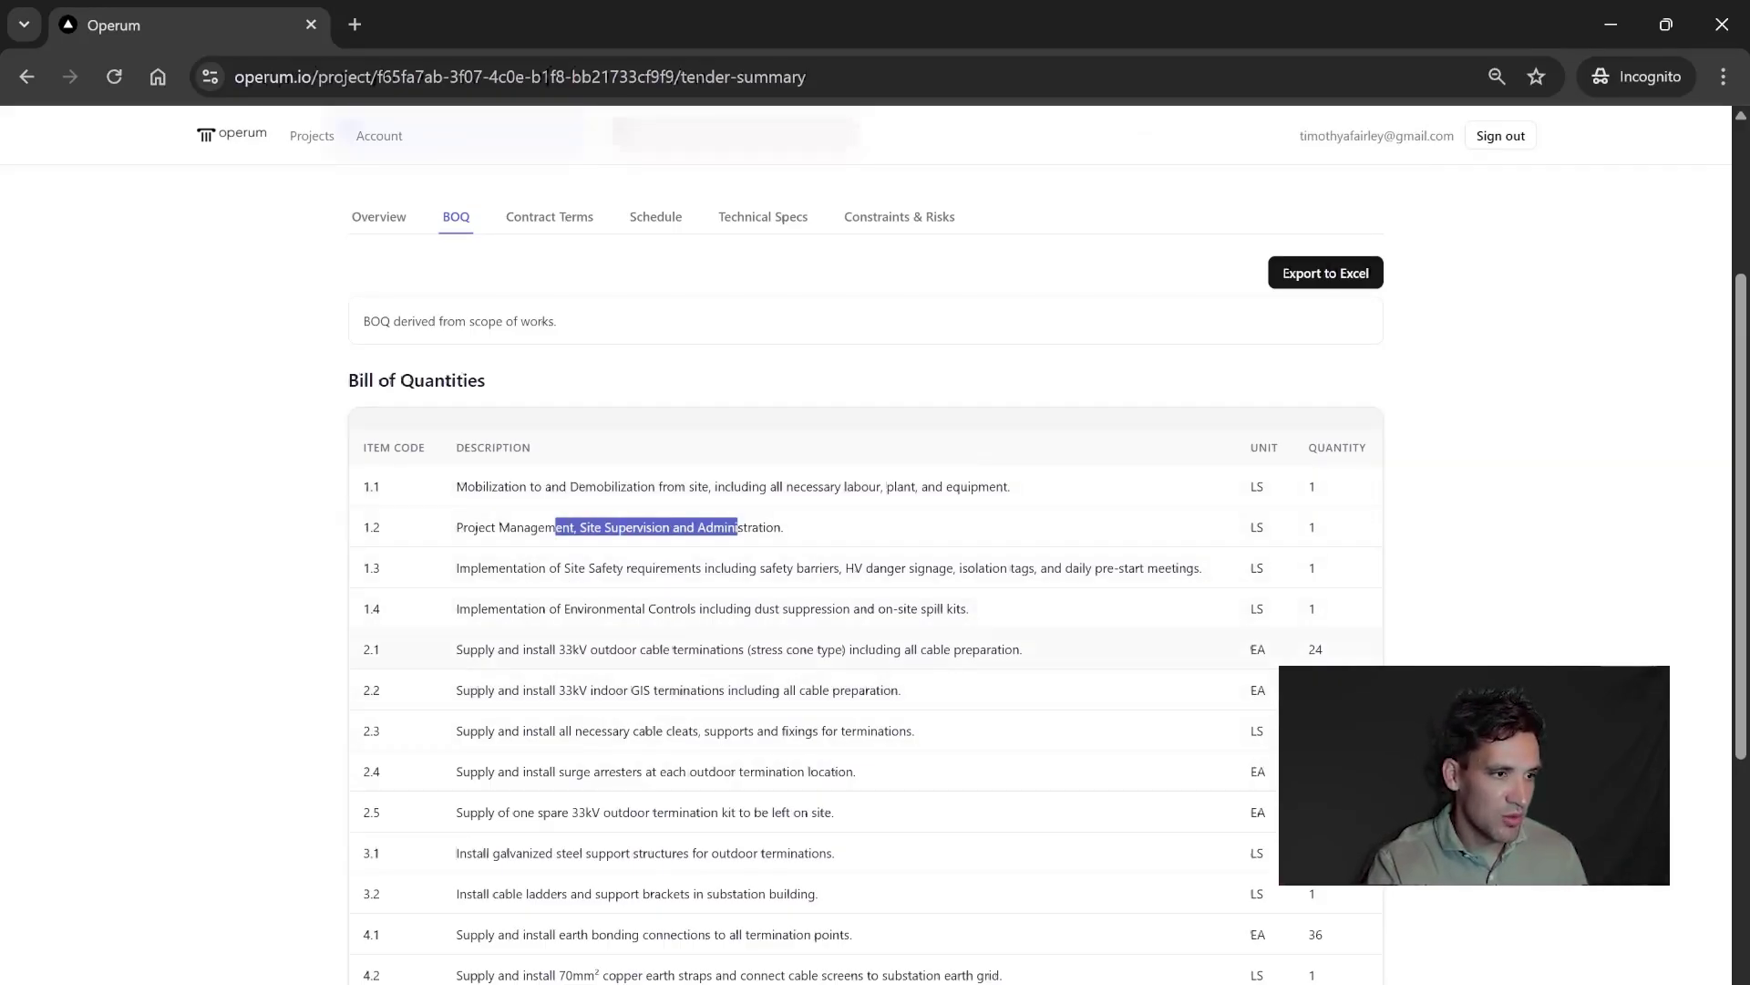
{"action": "left_click_drag", "start_coordinate": [462, 649], "coordinate": [974, 651]}
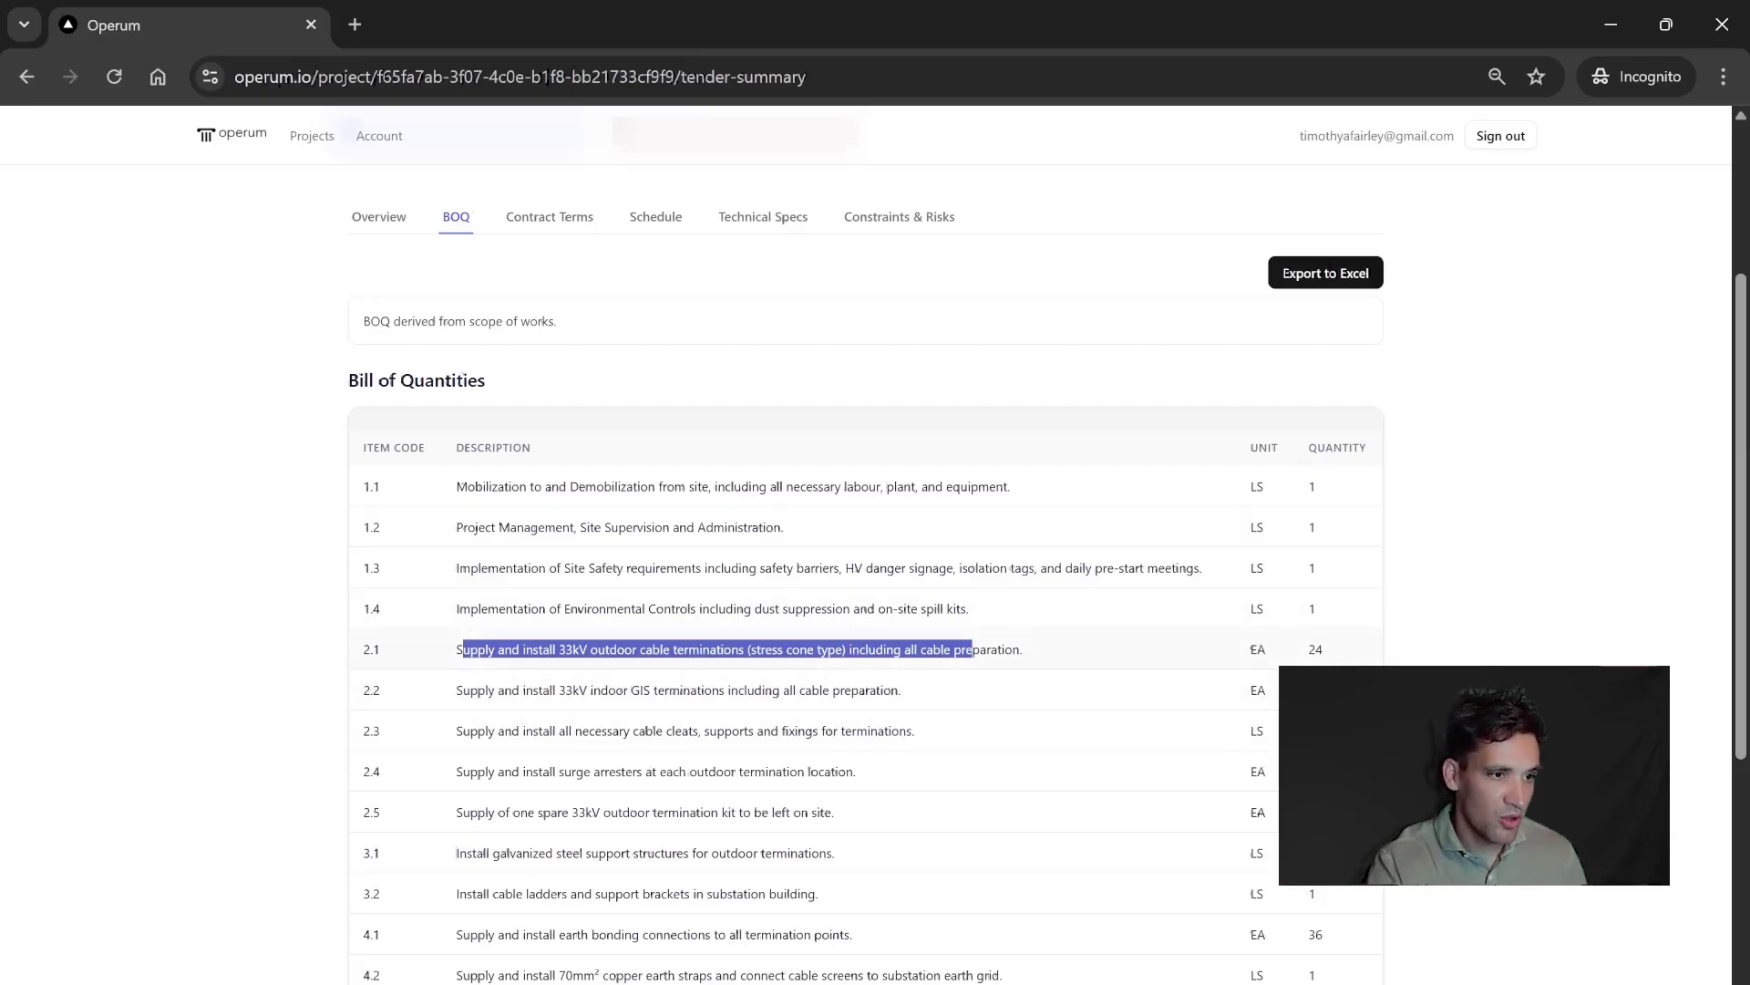
{"action": "left_click_drag", "start_coordinate": [1158, 651], "coordinate": [1348, 649]}
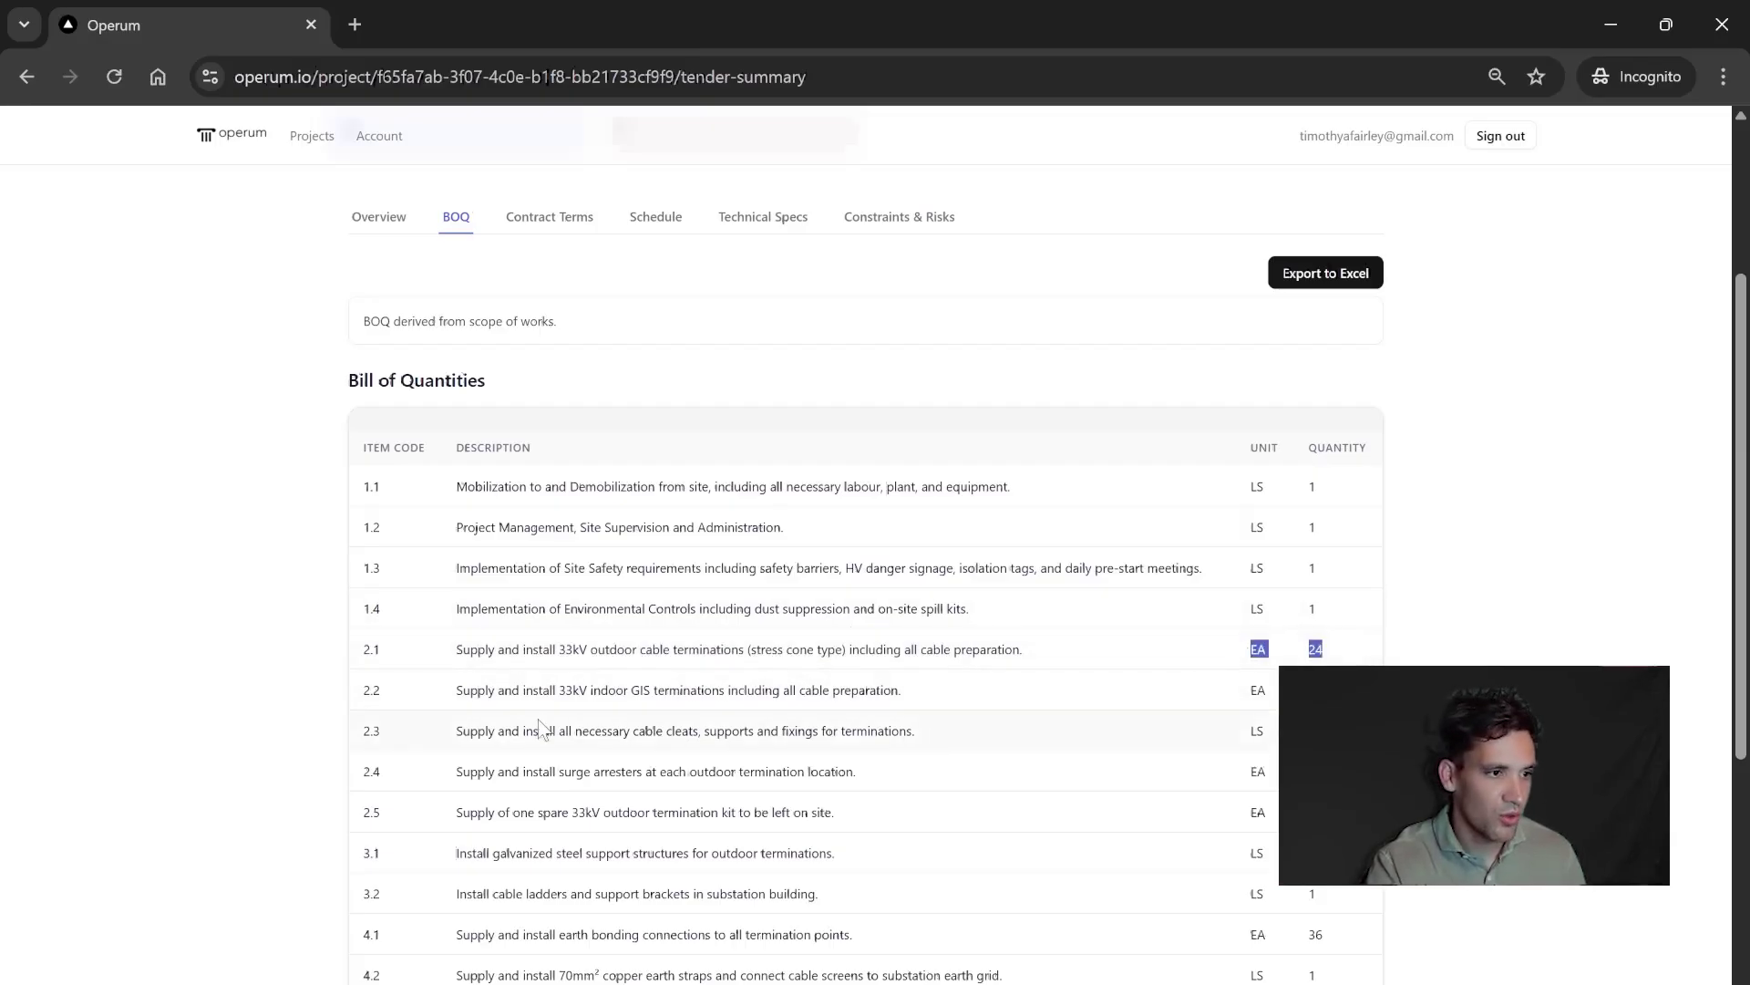
{"action": "left_click_drag", "start_coordinate": [520, 690], "coordinate": [713, 690]}
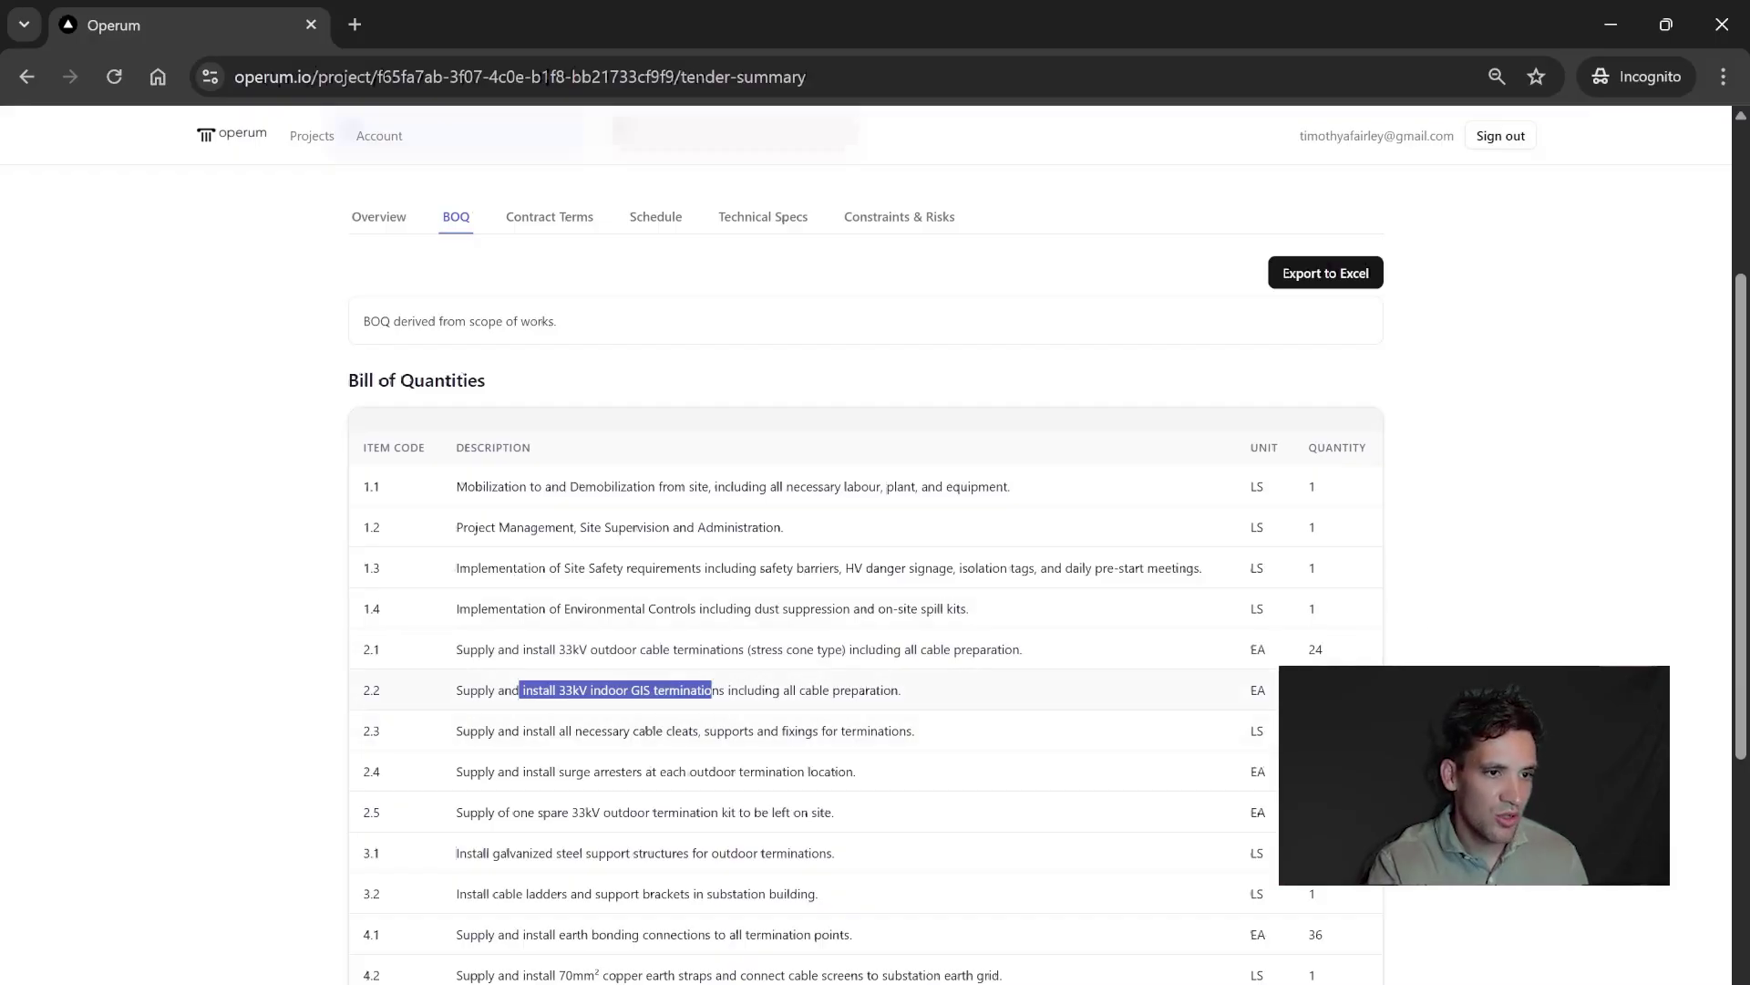
{"action": "scroll", "coordinate": [866, 730], "scroll_direction": "down", "scroll_amount": 1}
{"action": "left_click_drag", "start_coordinate": [577, 649], "coordinate": [848, 690]}
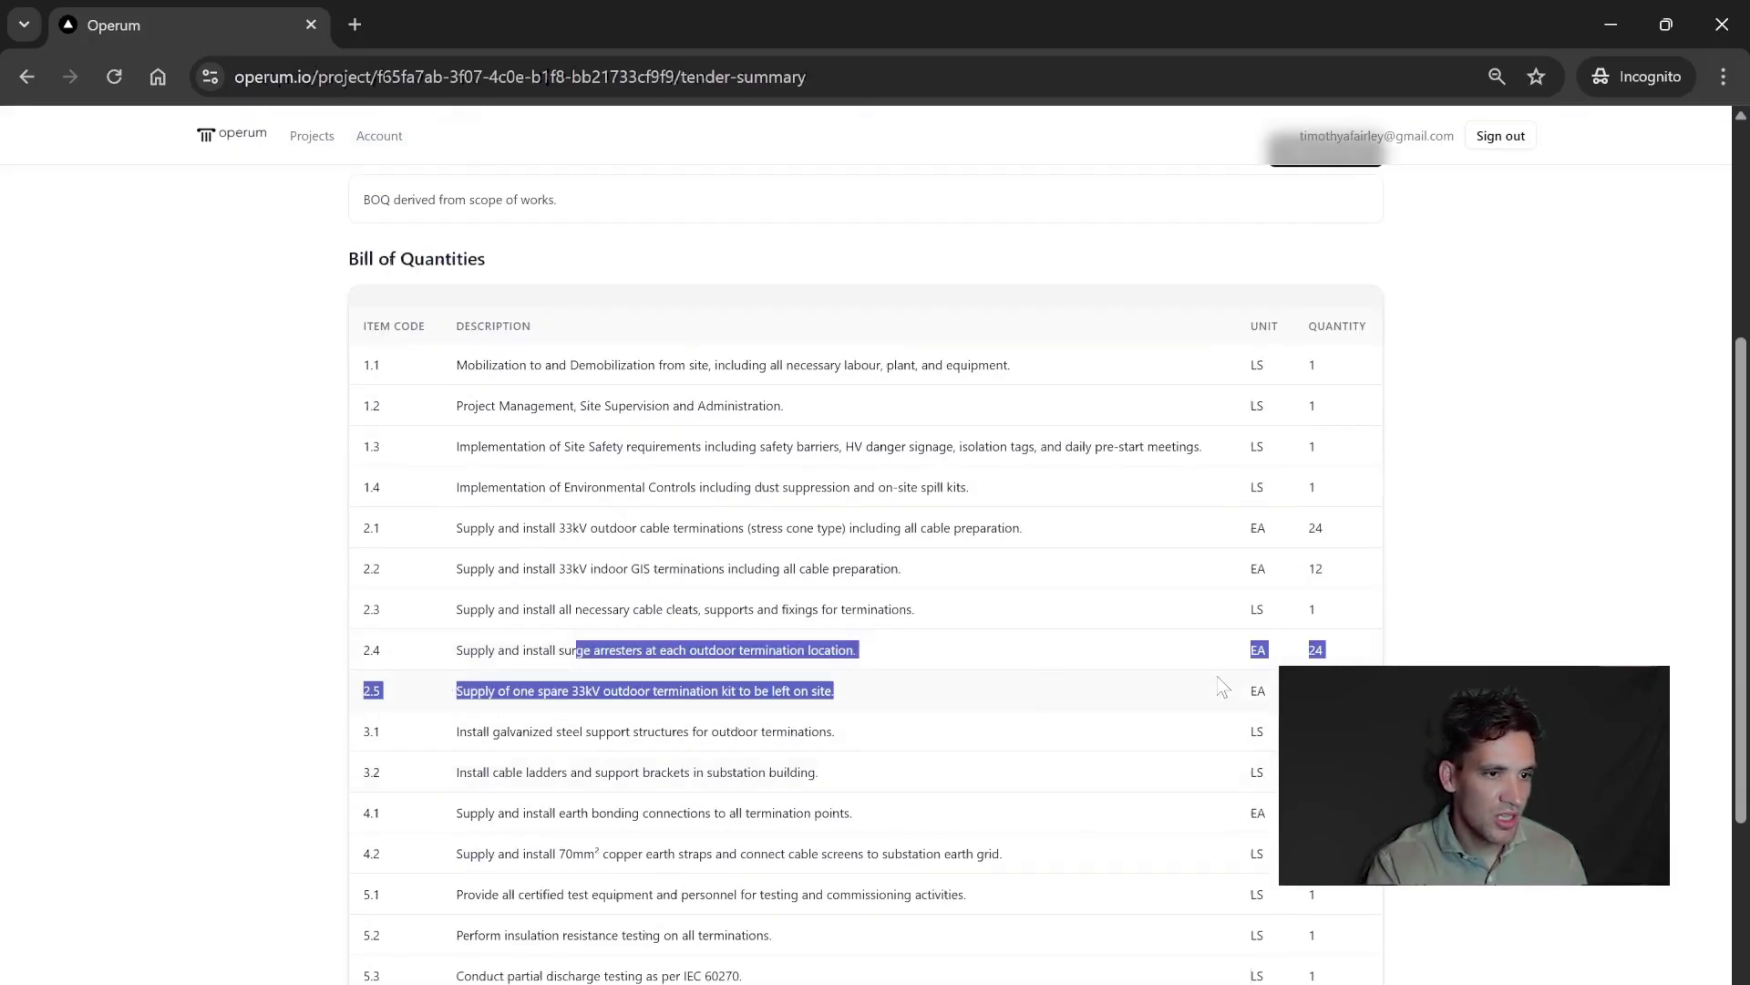
{"action": "scroll", "coordinate": [1295, 460], "scroll_direction": "up", "scroll_amount": 2}
{"action": "left_click", "coordinate": [1319, 401]}
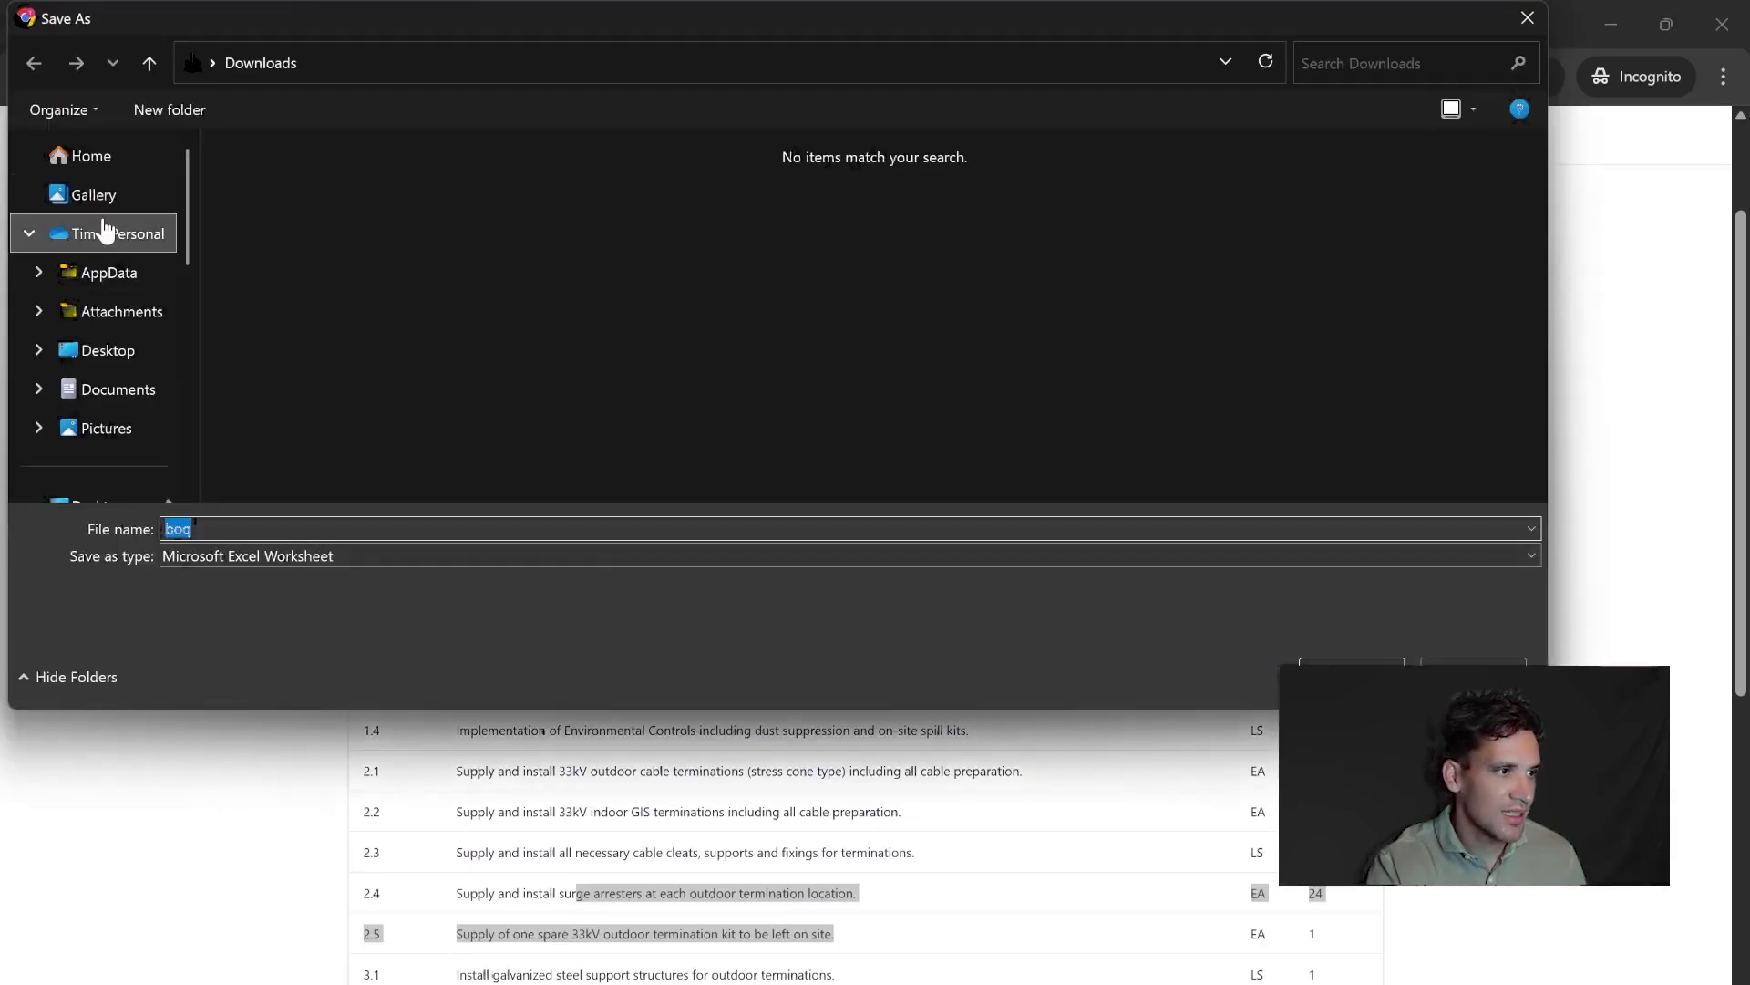
{"action": "key", "text": "Escape"}
{"action": "scroll", "coordinate": [714, 465], "scroll_direction": "up", "scroll_amount": 2}
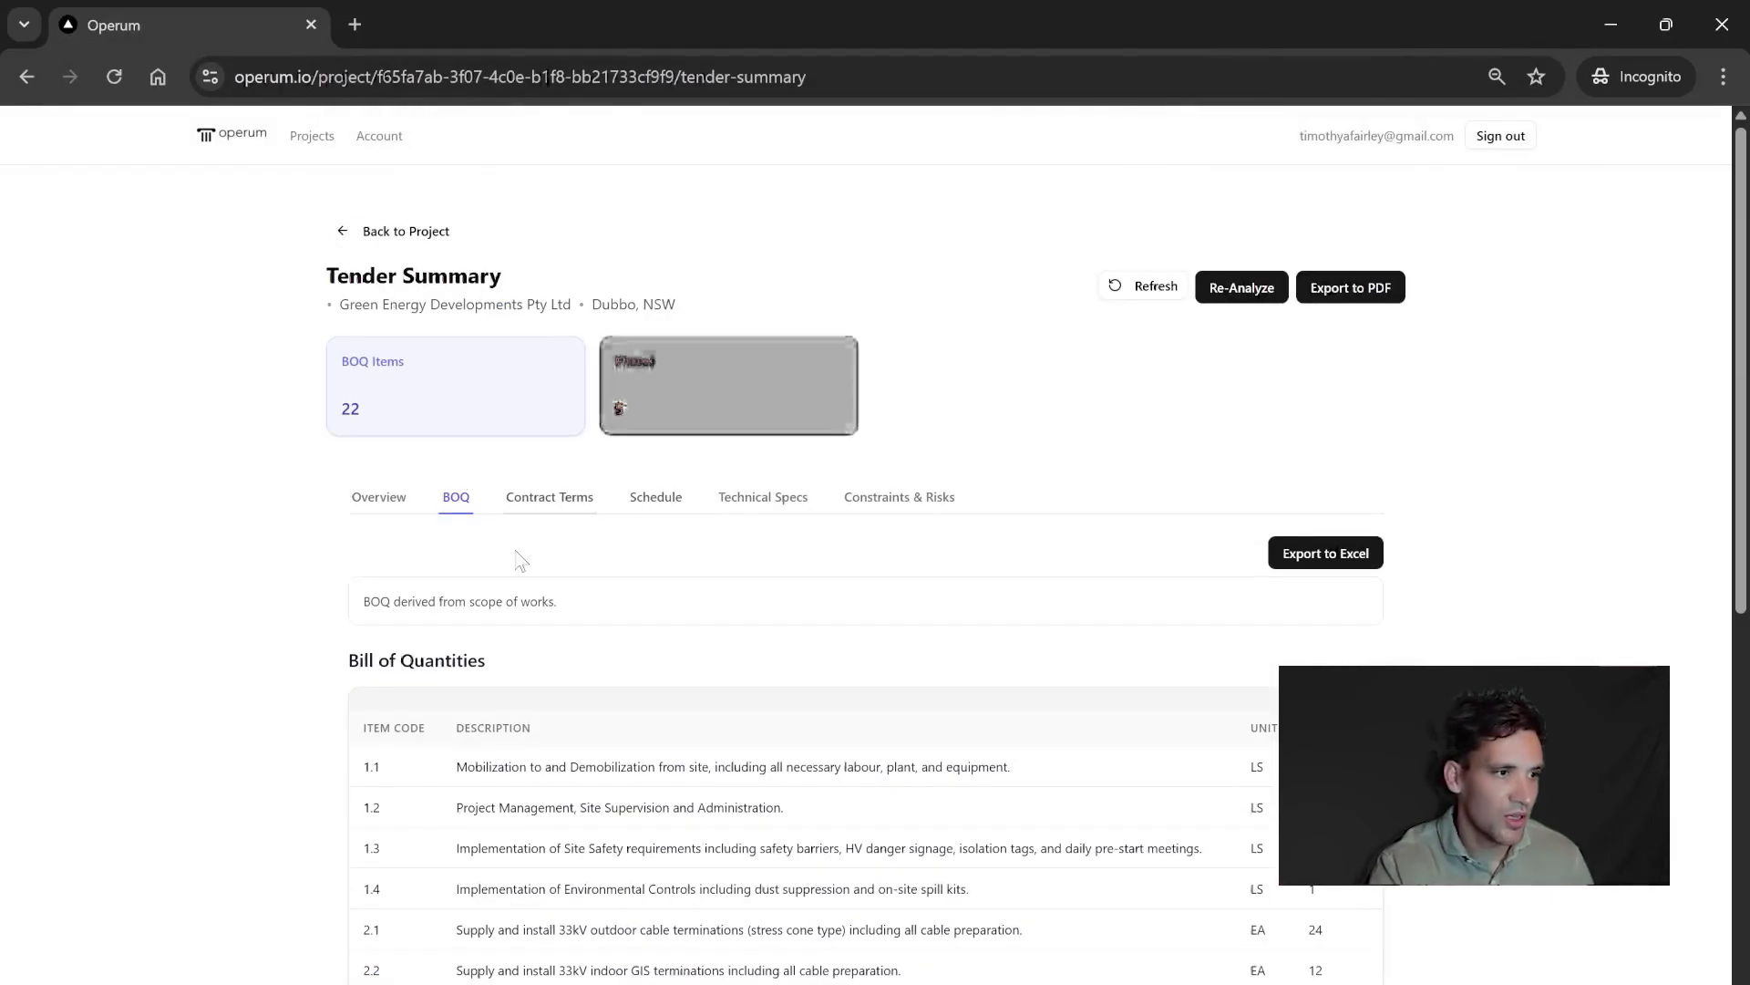
Step: Review contract terms, highlighting the liability insurance and 5% retention clauses, then the schedule phases
{"action": "left_click", "coordinate": [547, 498]}
{"action": "scroll", "coordinate": [636, 614], "scroll_direction": "down", "scroll_amount": 1}
{"action": "scroll", "coordinate": [636, 615], "scroll_direction": "down", "scroll_amount": 1}
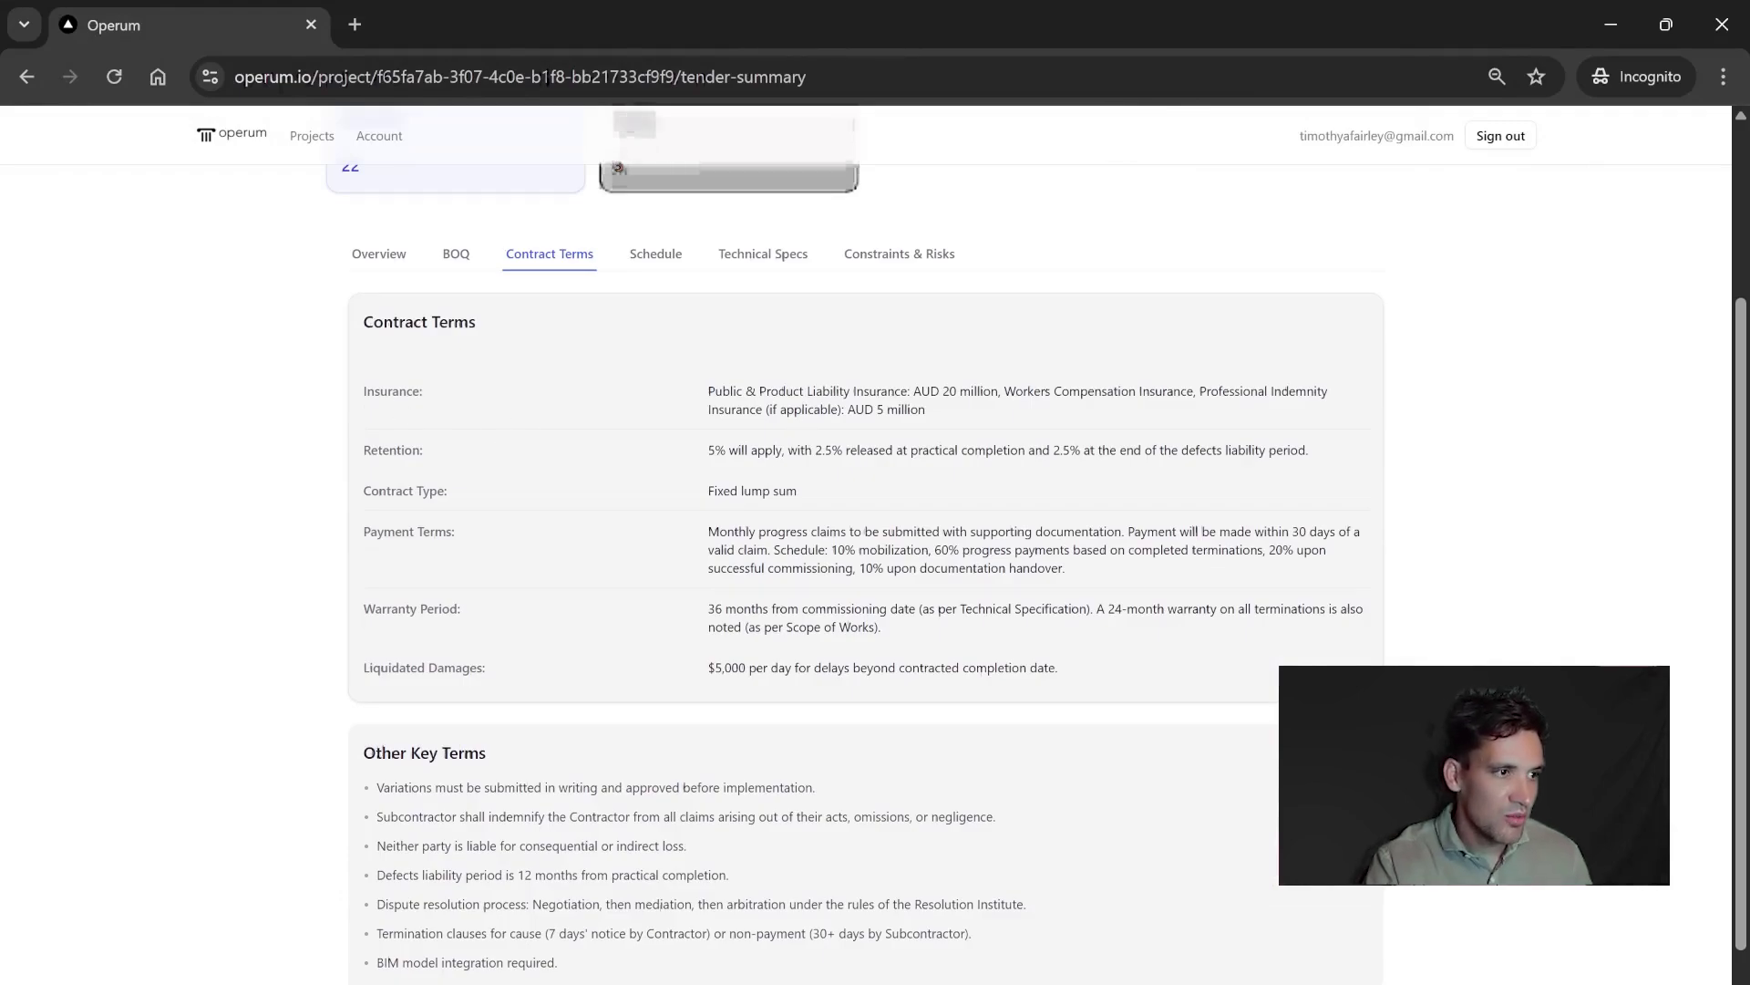
{"action": "left_click_drag", "start_coordinate": [709, 390], "coordinate": [908, 392]}
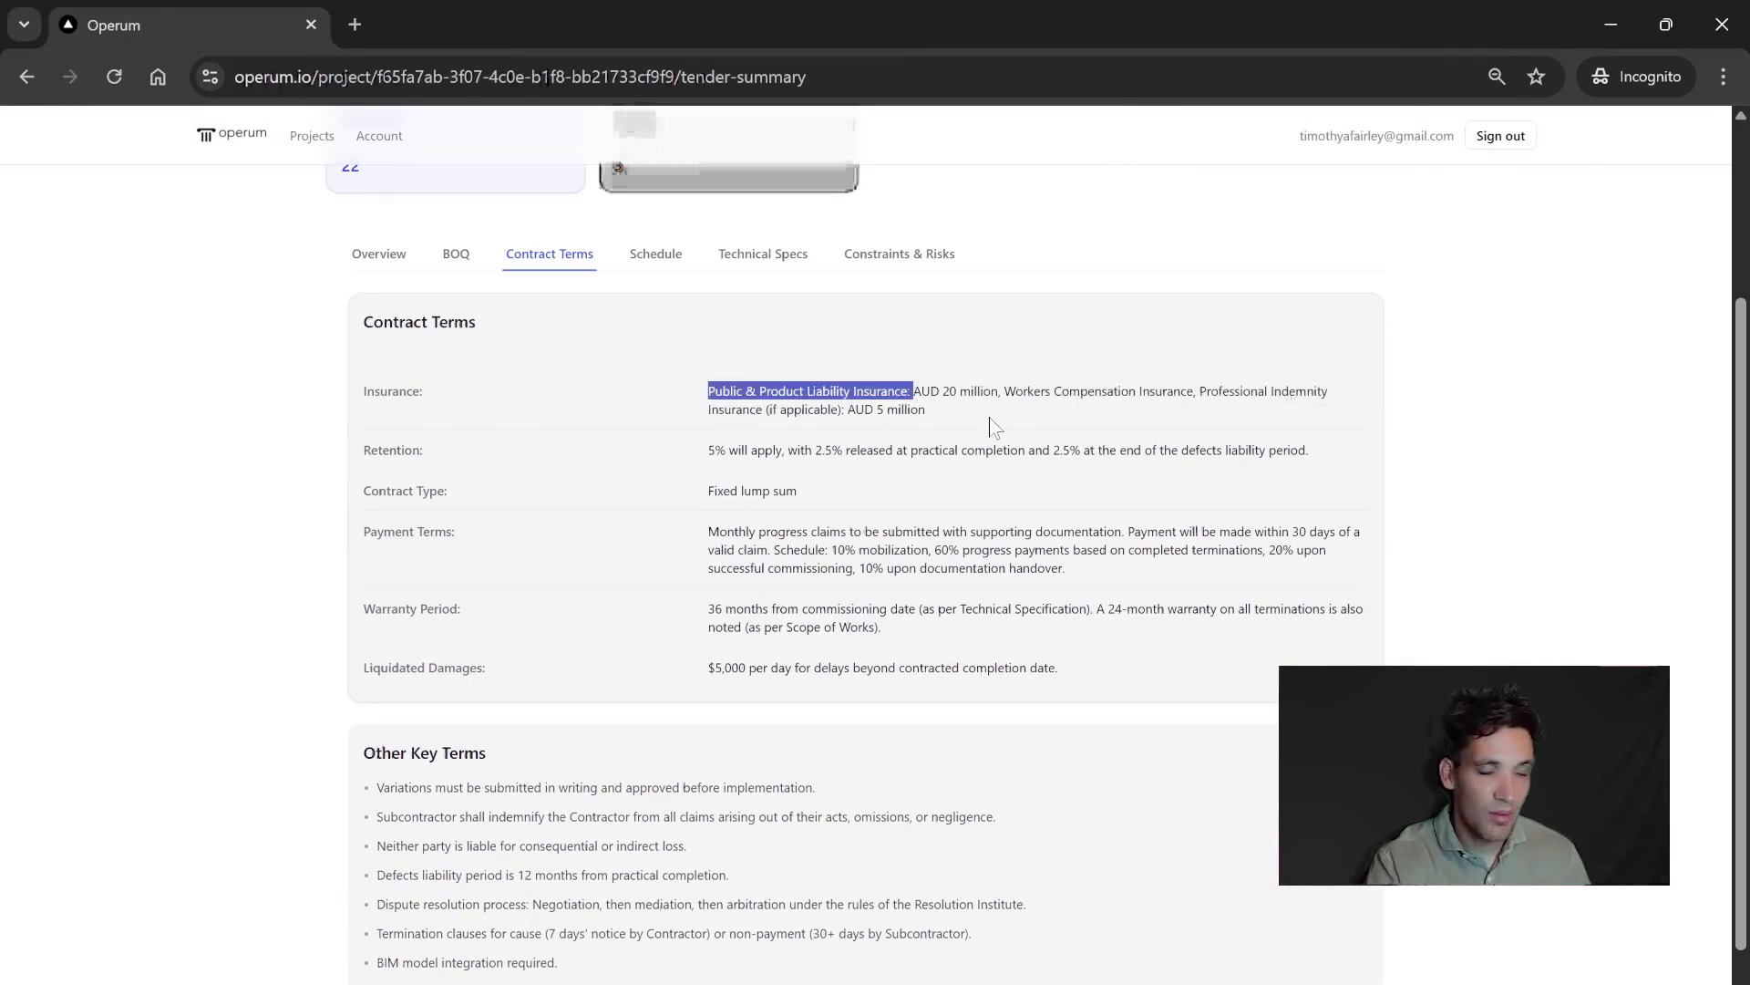
{"action": "left_click_drag", "start_coordinate": [710, 449], "coordinate": [916, 451]}
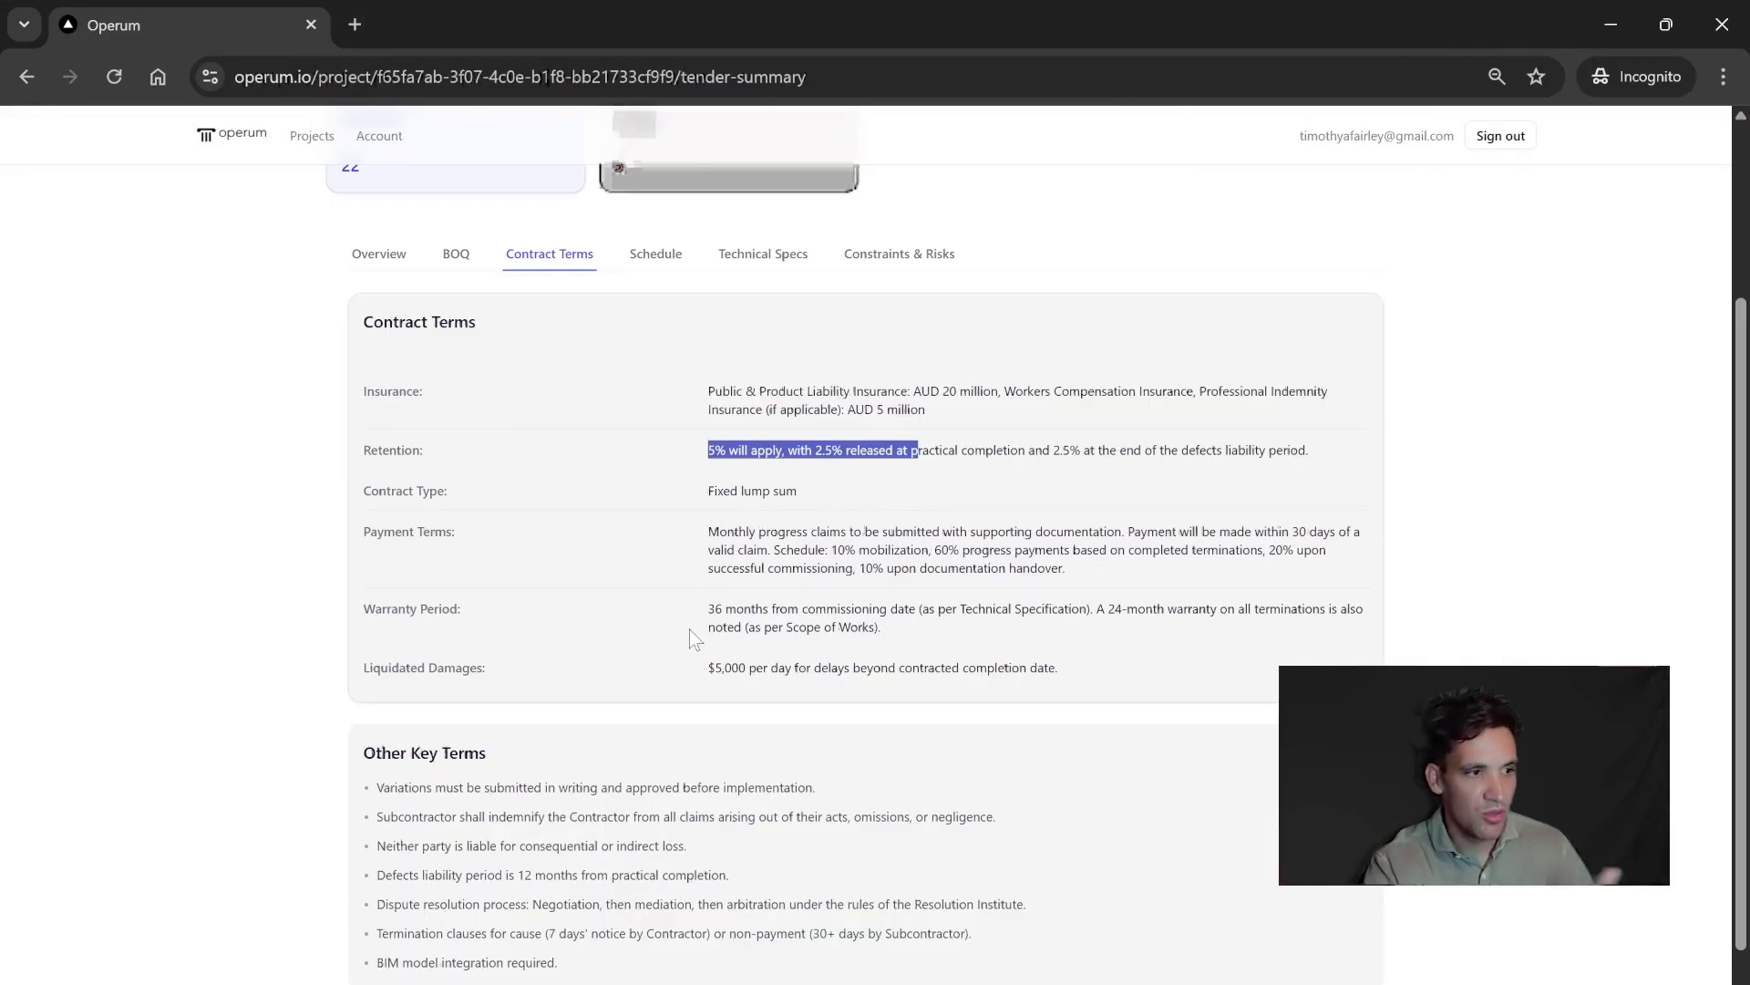
{"action": "left_click_drag", "start_coordinate": [715, 668], "coordinate": [862, 670]}
{"action": "scroll", "coordinate": [938, 707], "scroll_direction": "up", "scroll_amount": 3}
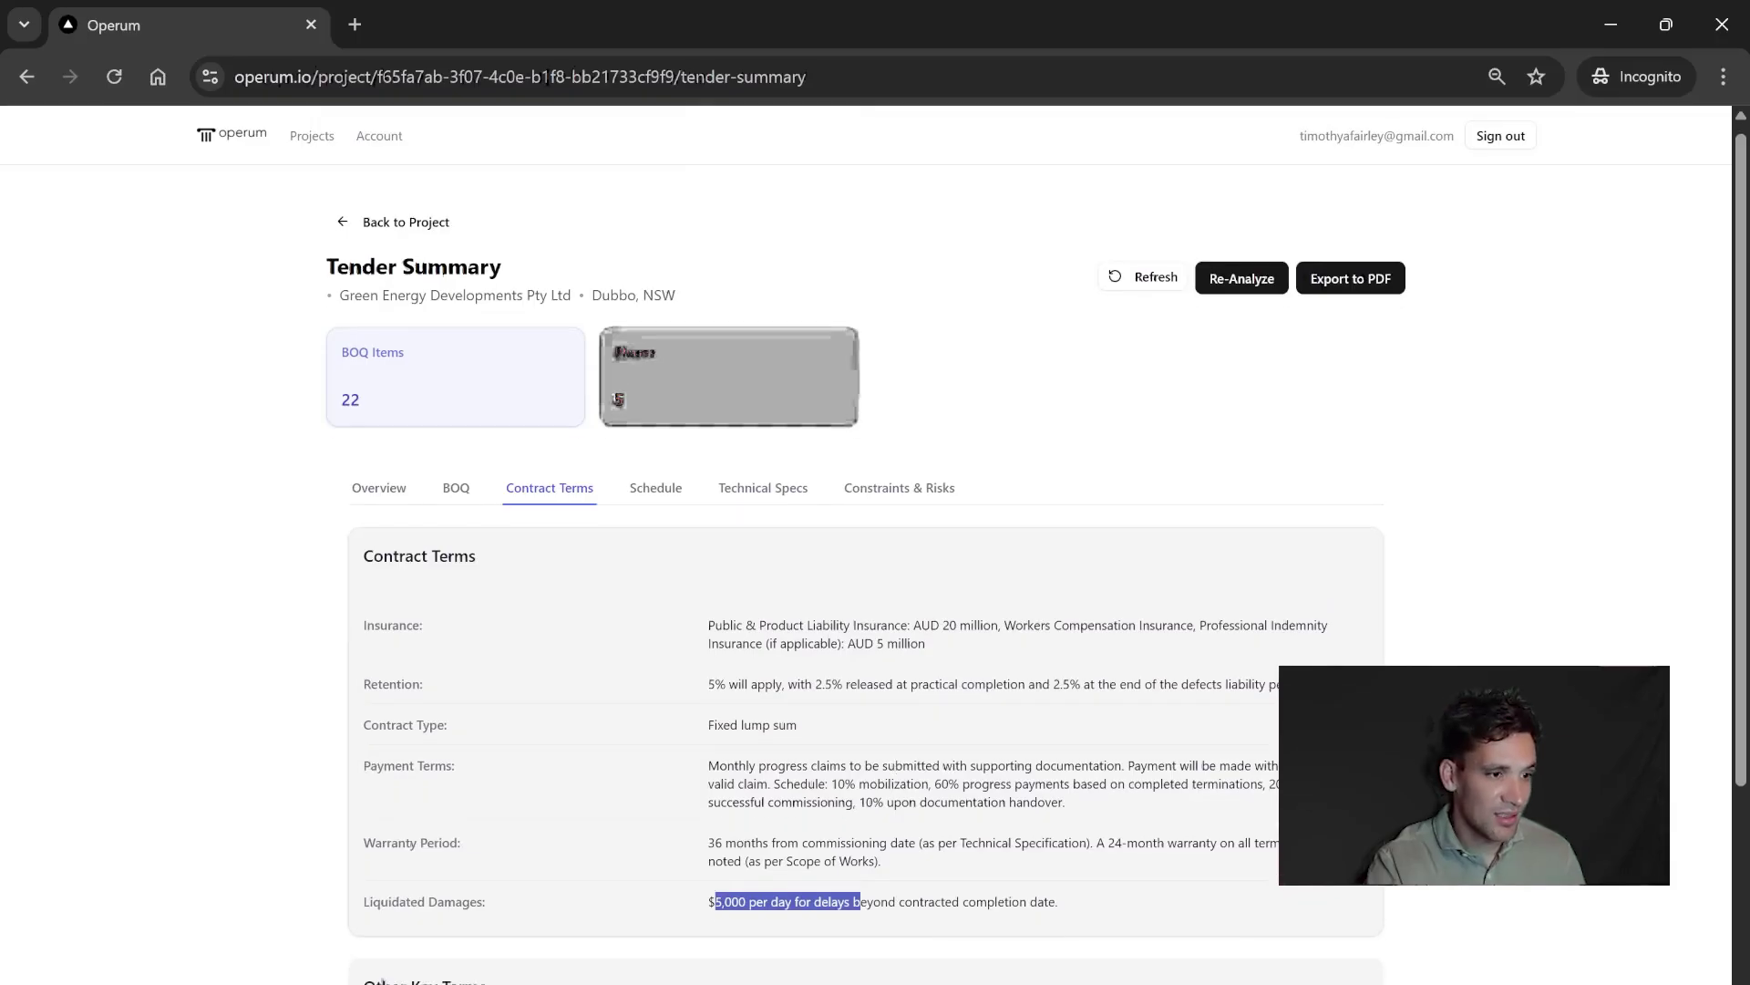
{"action": "scroll", "coordinate": [902, 723], "scroll_direction": "down", "scroll_amount": 1}
{"action": "scroll", "coordinate": [902, 723], "scroll_direction": "up", "scroll_amount": 2}
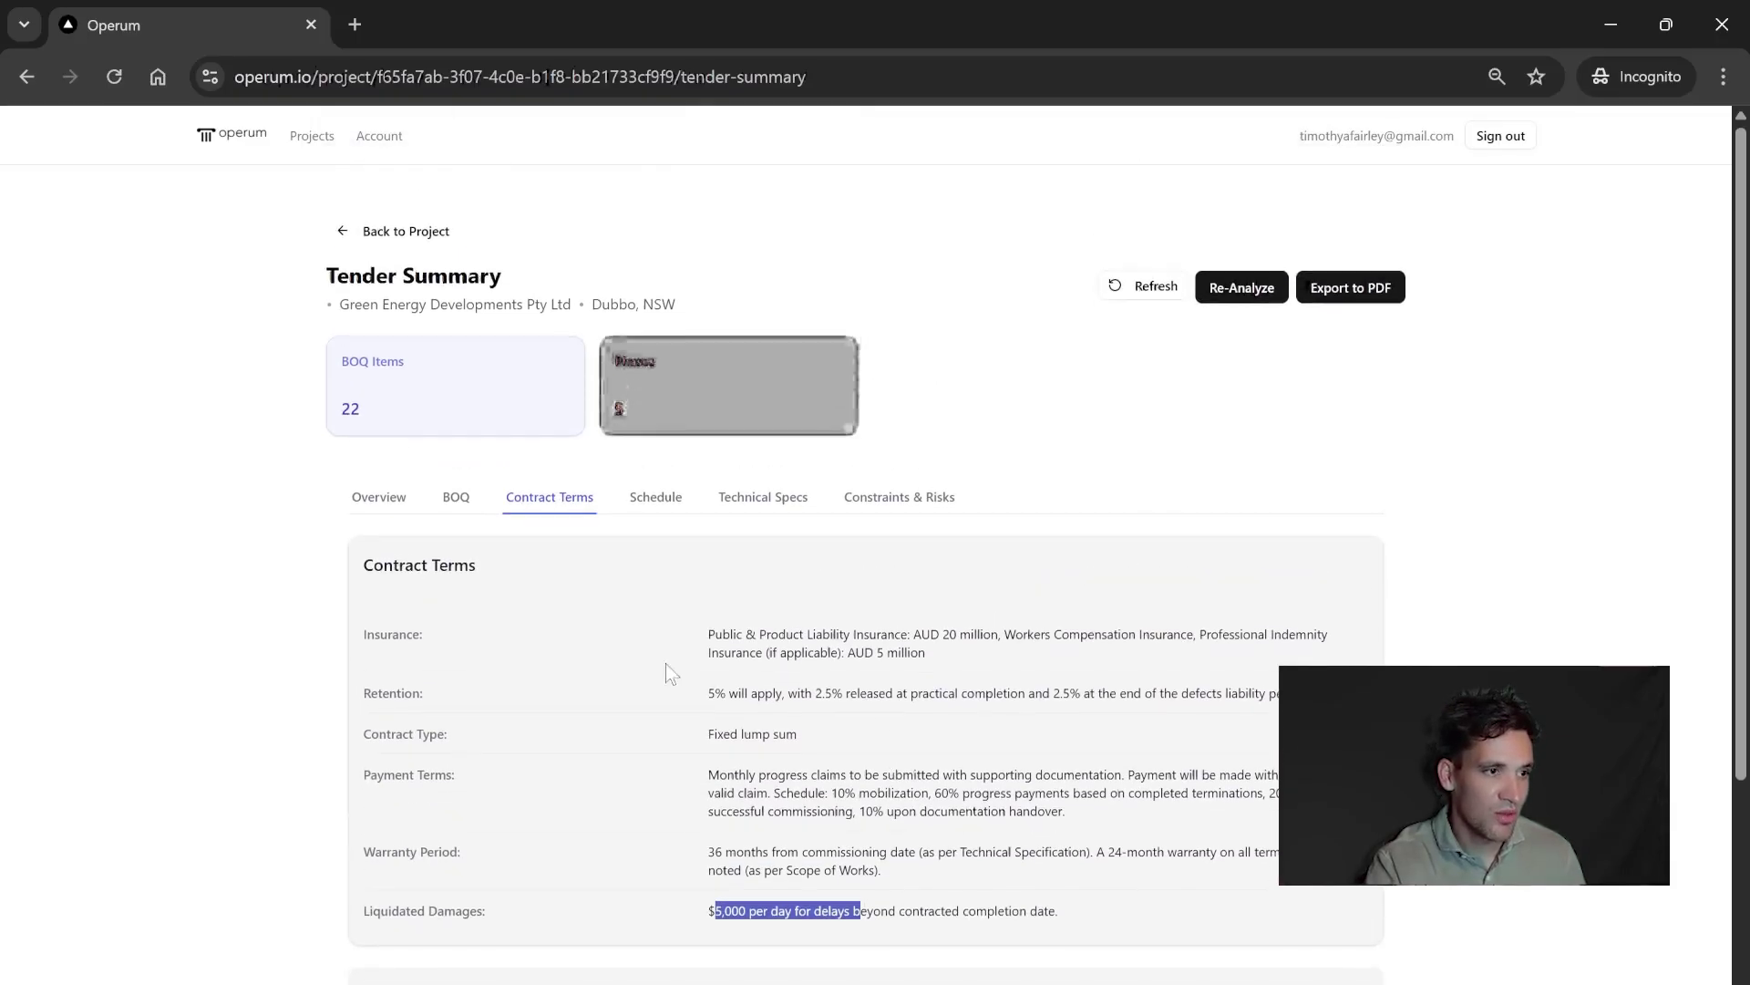
{"action": "left_click", "coordinate": [656, 496]}
{"action": "scroll", "coordinate": [904, 758], "scroll_direction": "down", "scroll_amount": 1}
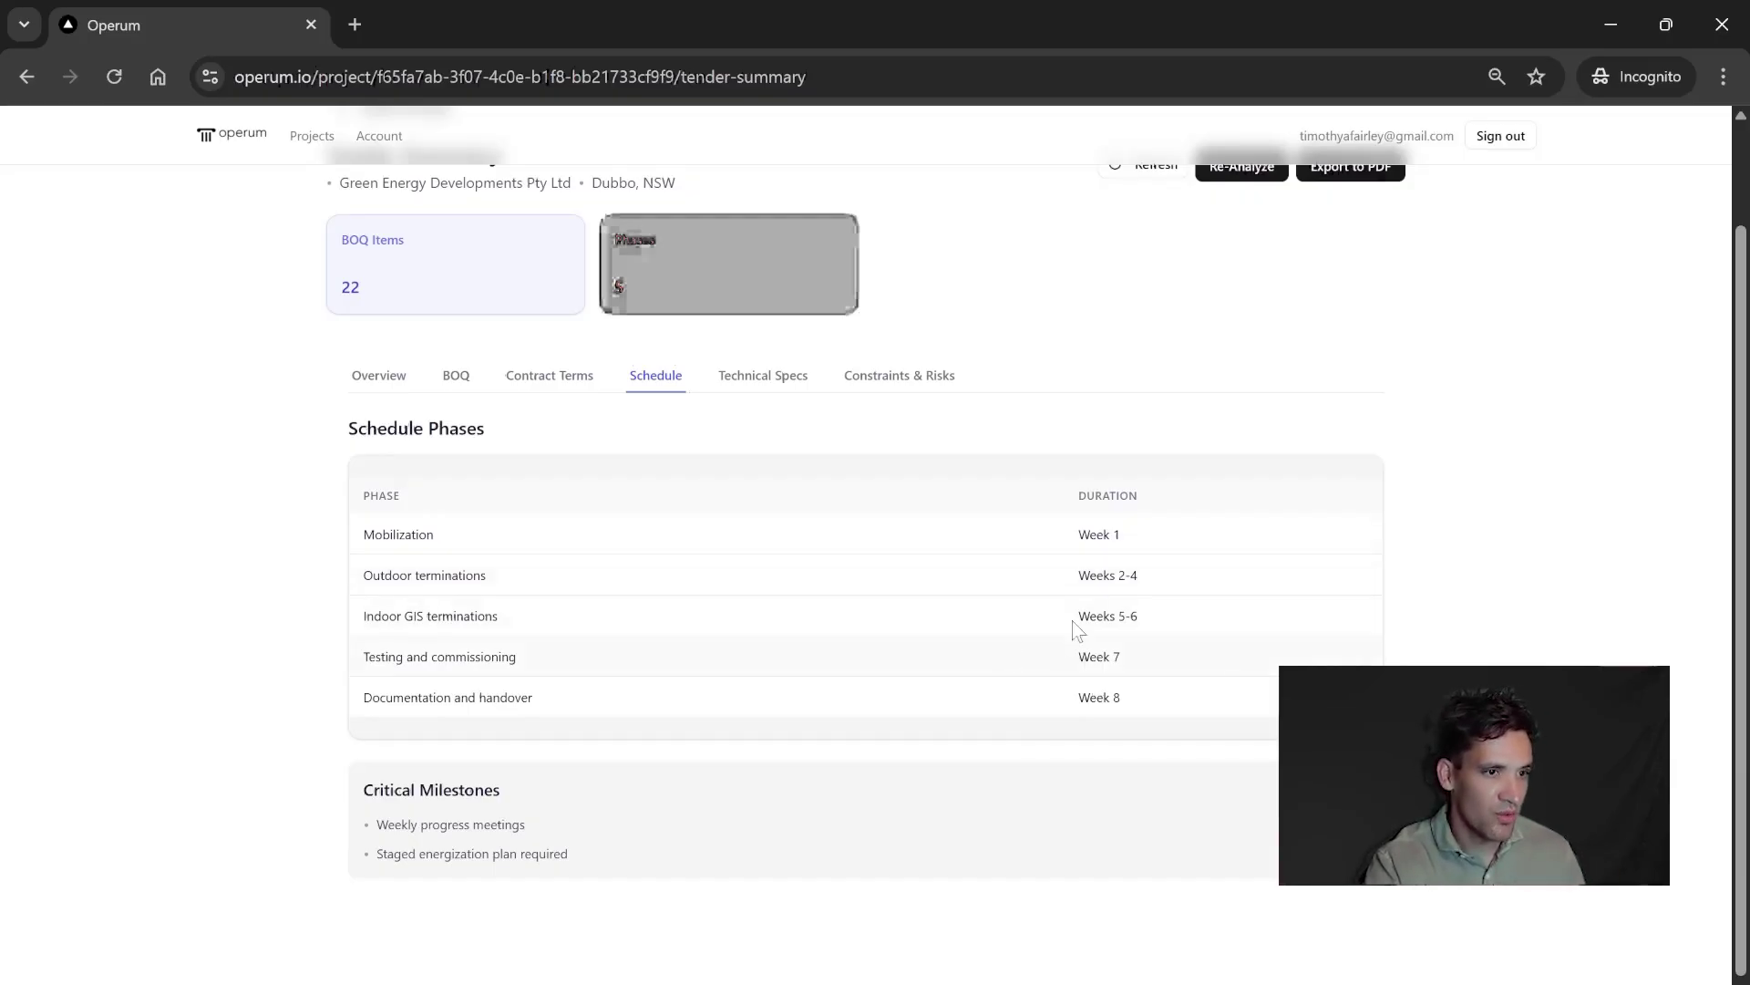
{"action": "scroll", "coordinate": [848, 757], "scroll_direction": "up", "scroll_amount": 1}
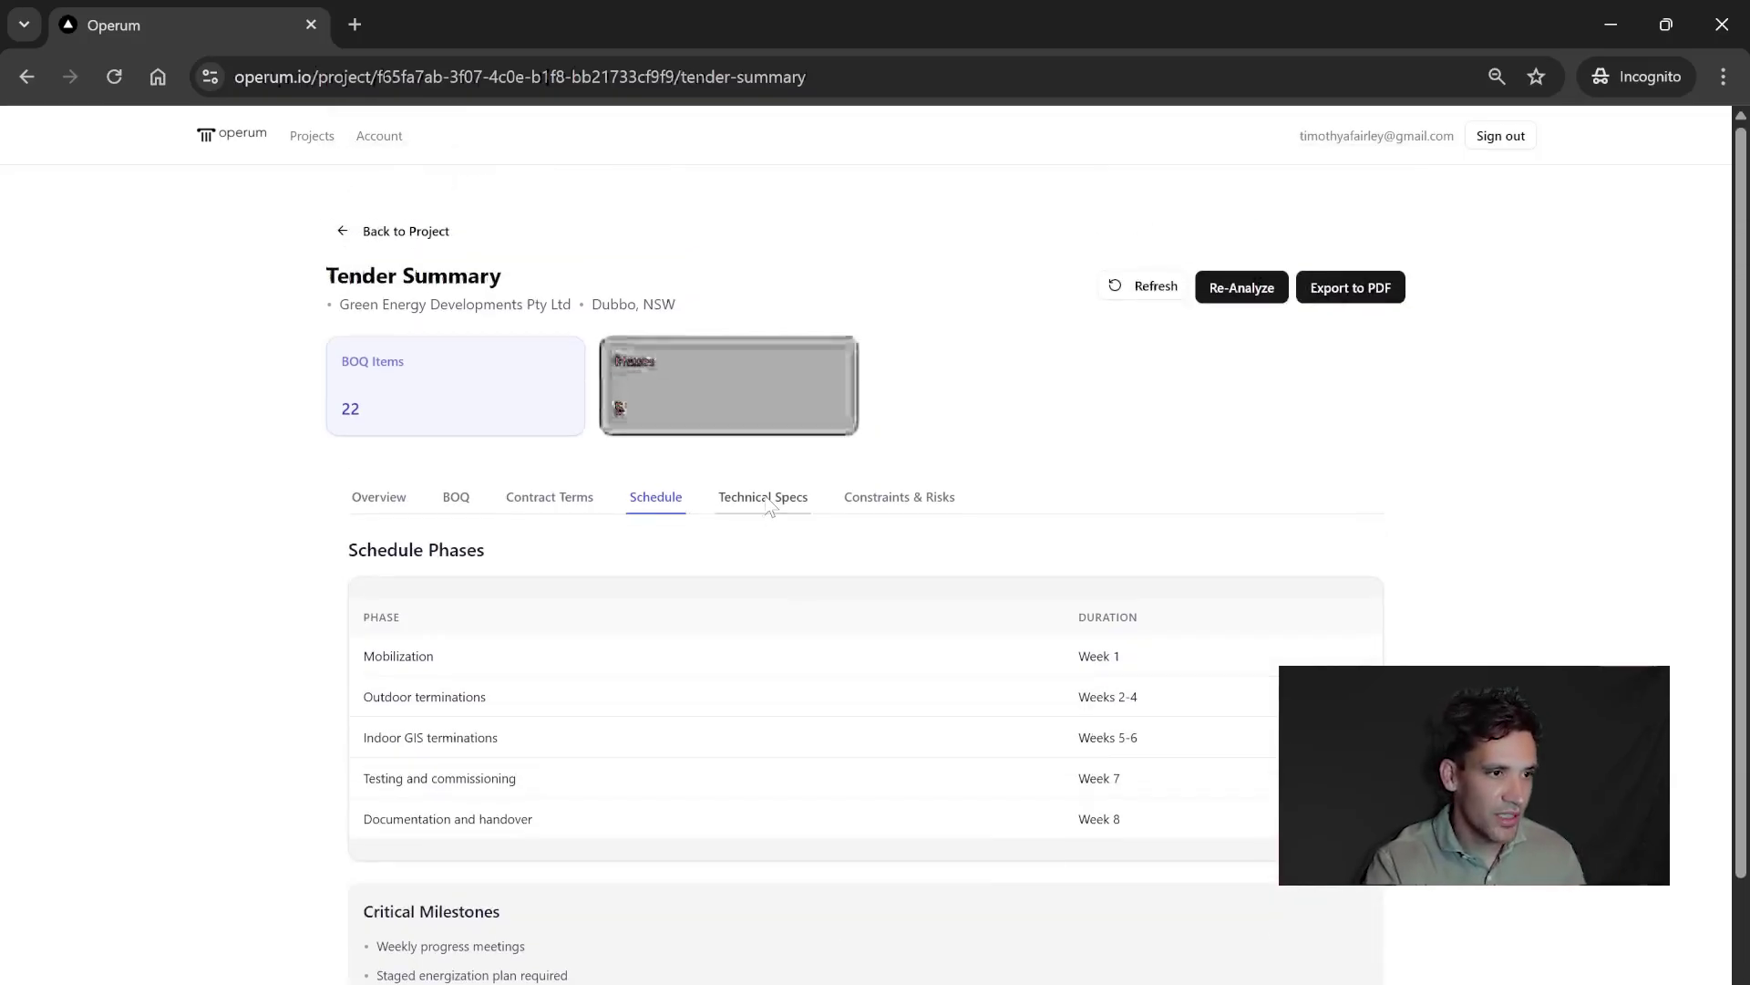
Step: Scroll through the full technical specifications, from safety and testing to quality control
{"action": "left_click", "coordinate": [770, 504]}
{"action": "scroll", "coordinate": [638, 638], "scroll_direction": "down", "scroll_amount": 1}
{"action": "scroll", "coordinate": [600, 675], "scroll_direction": "down", "scroll_amount": 3}
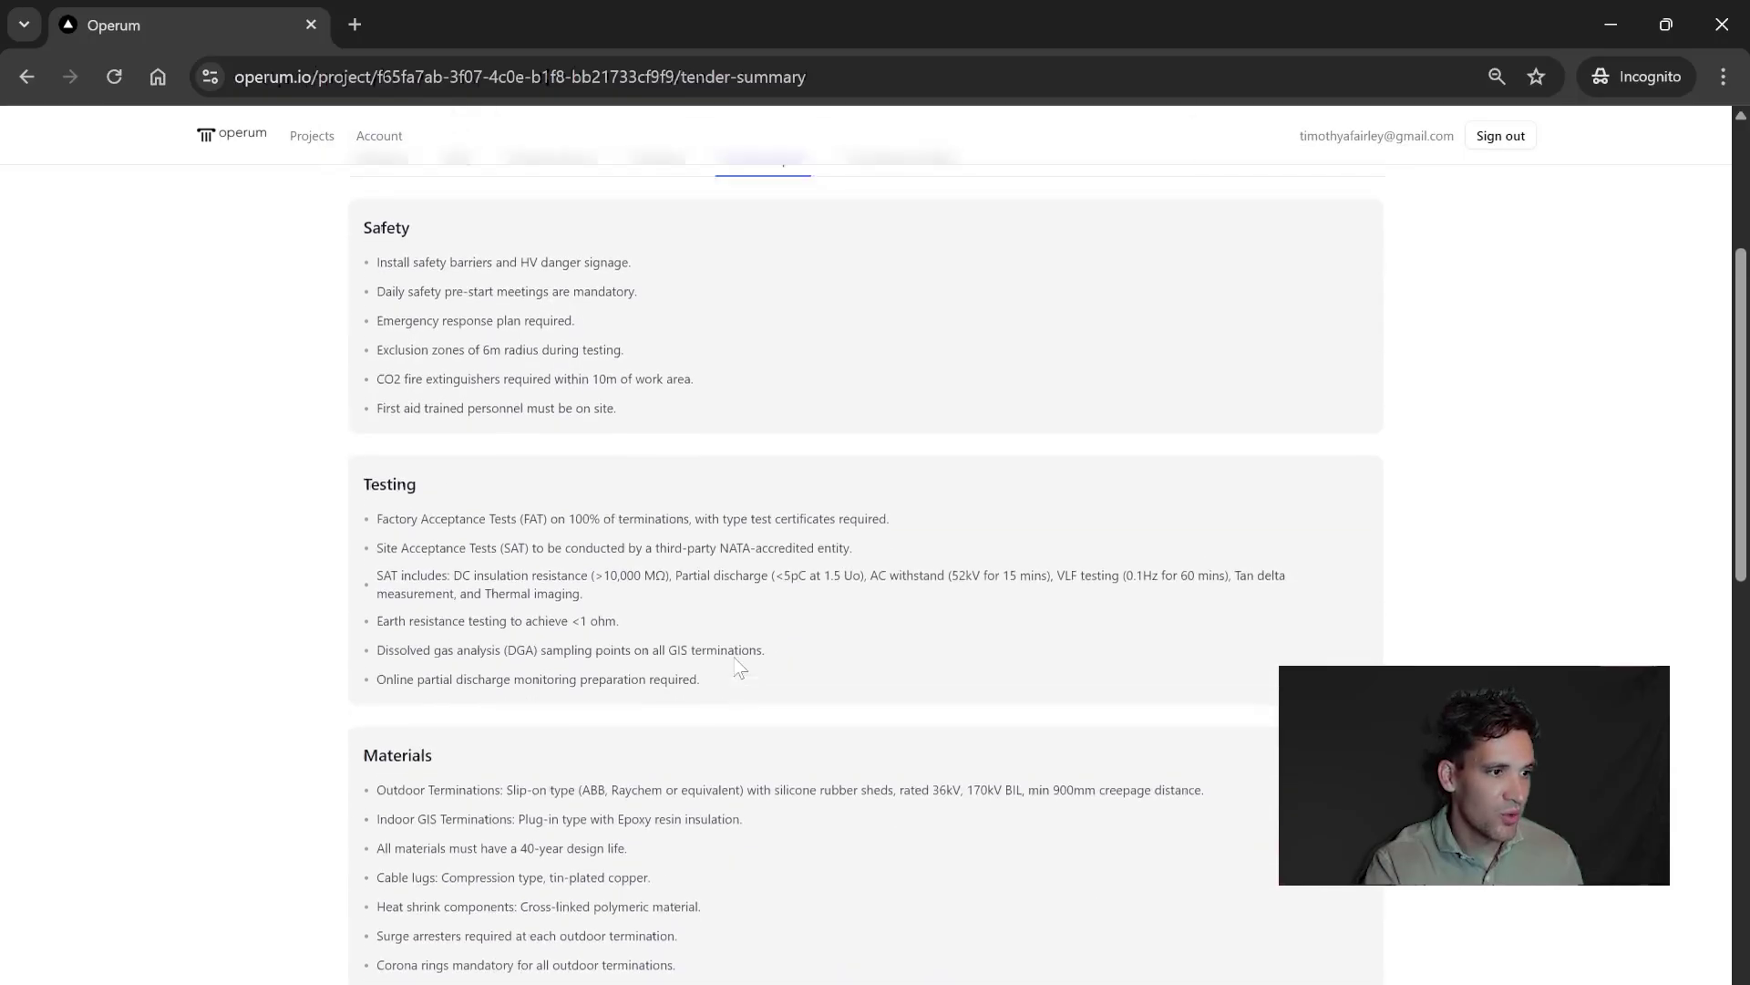
{"action": "scroll", "coordinate": [739, 668], "scroll_direction": "up", "scroll_amount": 2}
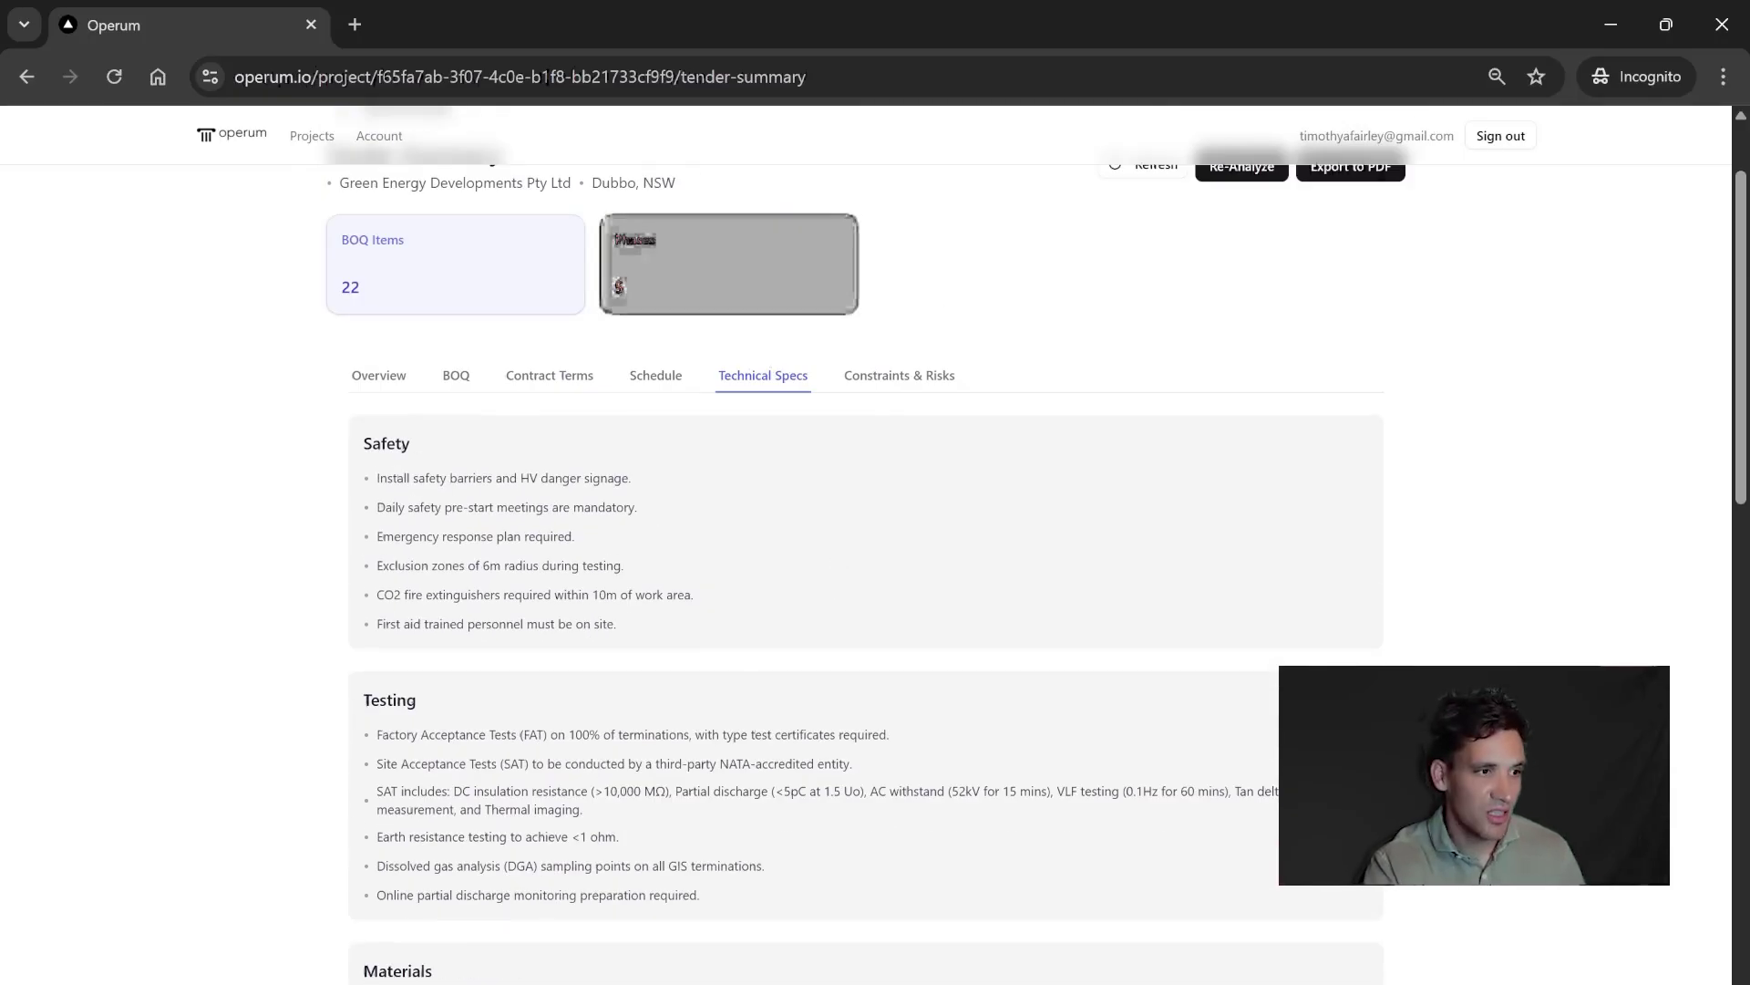
{"action": "scroll", "coordinate": [391, 234], "scroll_direction": "down", "scroll_amount": 2}
{"action": "left_click_drag", "start_coordinate": [629, 507], "coordinate": [407, 461]}
{"action": "scroll", "coordinate": [624, 746], "scroll_direction": "down", "scroll_amount": 2}
{"action": "scroll", "coordinate": [624, 745], "scroll_direction": "down", "scroll_amount": 6}
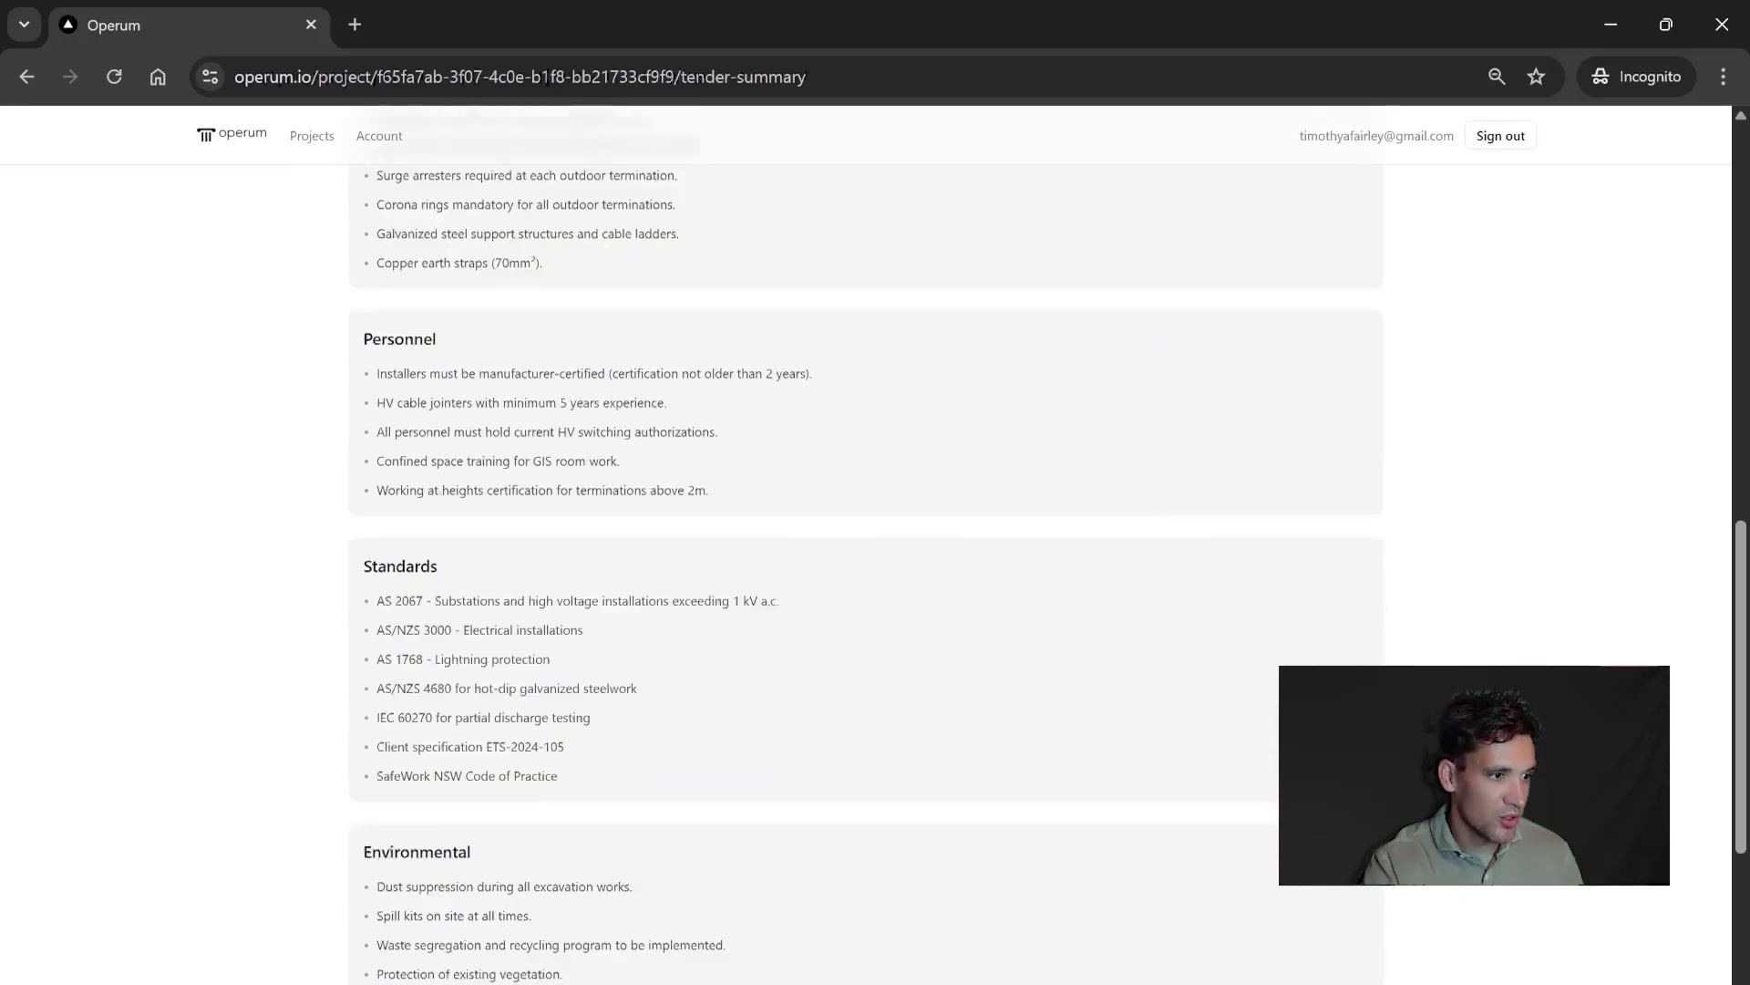
{"action": "scroll", "coordinate": [526, 623], "scroll_direction": "down", "scroll_amount": 3}
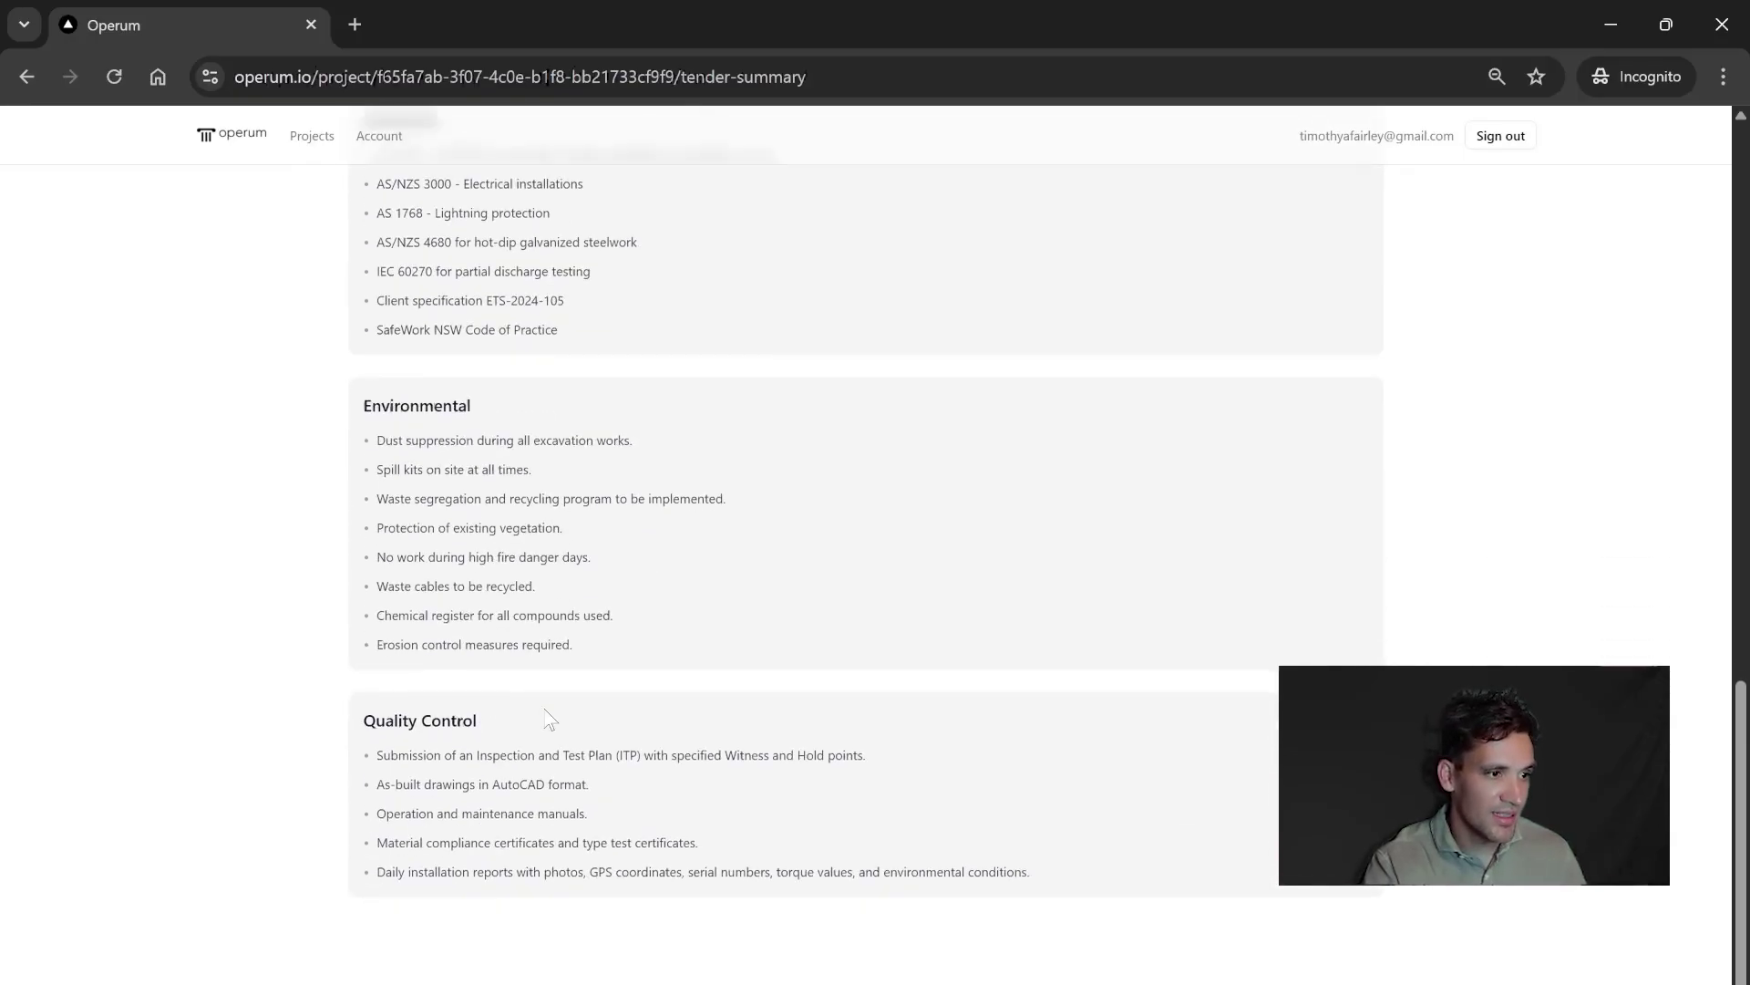
{"action": "scroll", "coordinate": [775, 693], "scroll_direction": "up", "scroll_amount": 15}
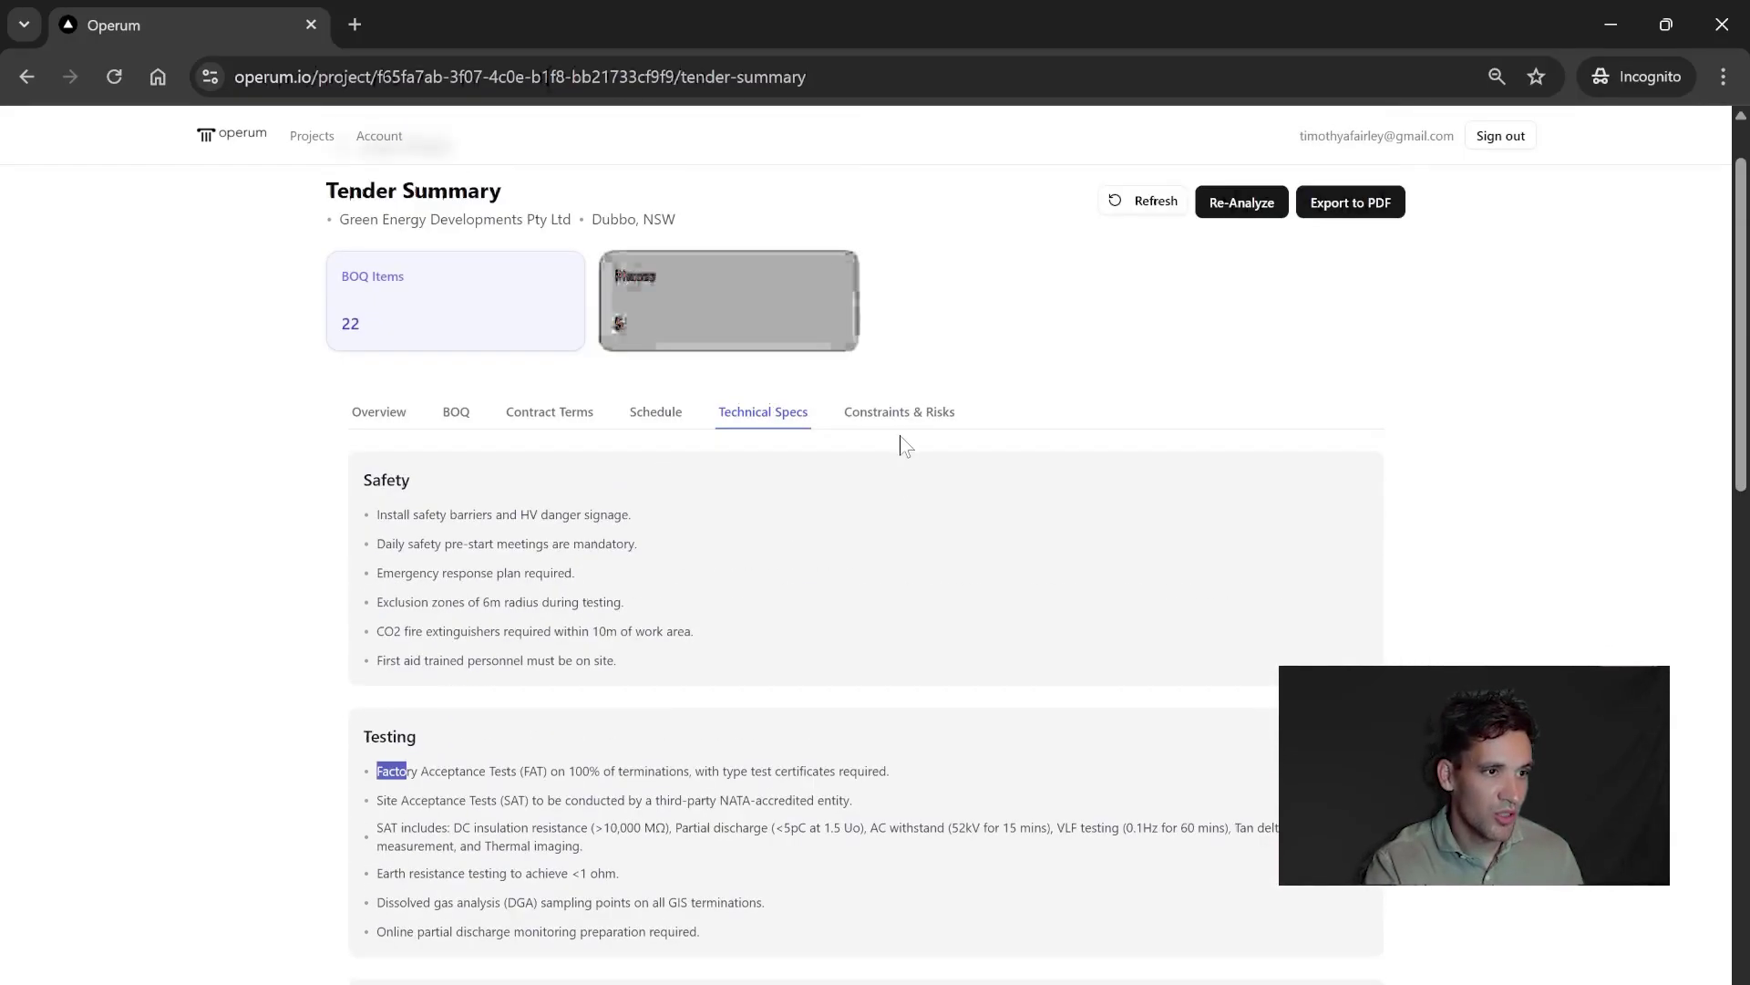
Step: Scroll through the cost factors, site constraints, special requirements, financial terms and risks
{"action": "left_click", "coordinate": [903, 427]}
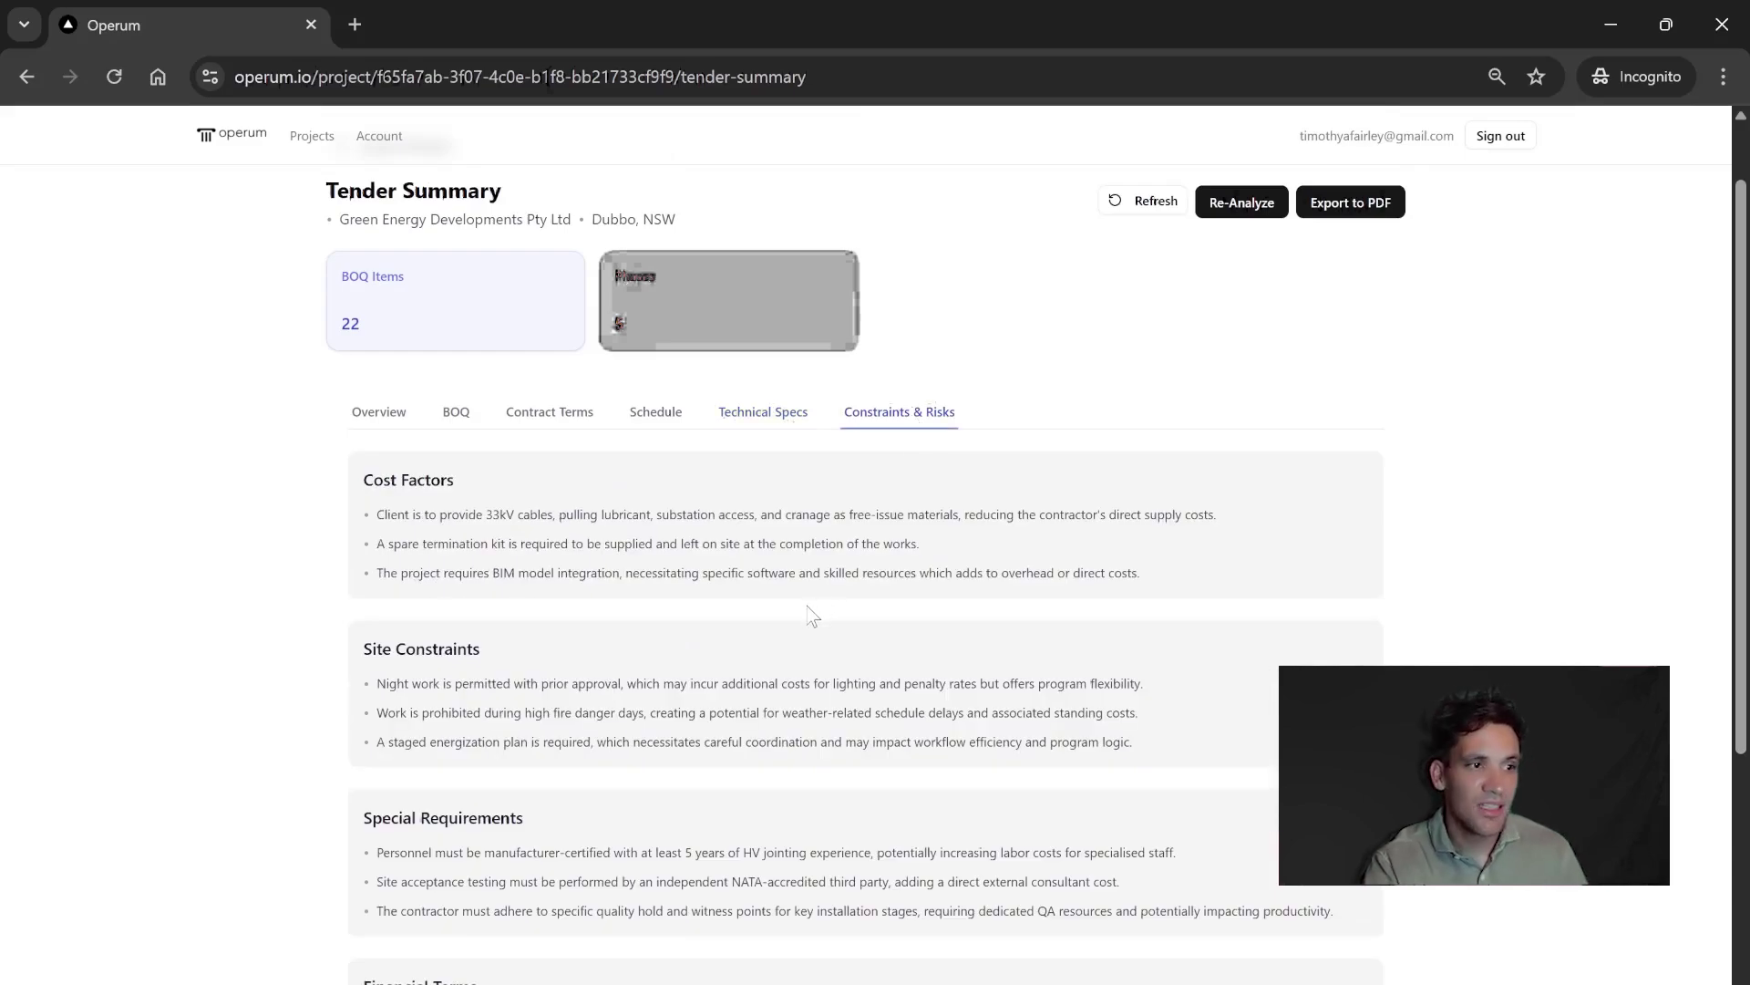
{"action": "scroll", "coordinate": [816, 593], "scroll_direction": "down", "scroll_amount": 3}
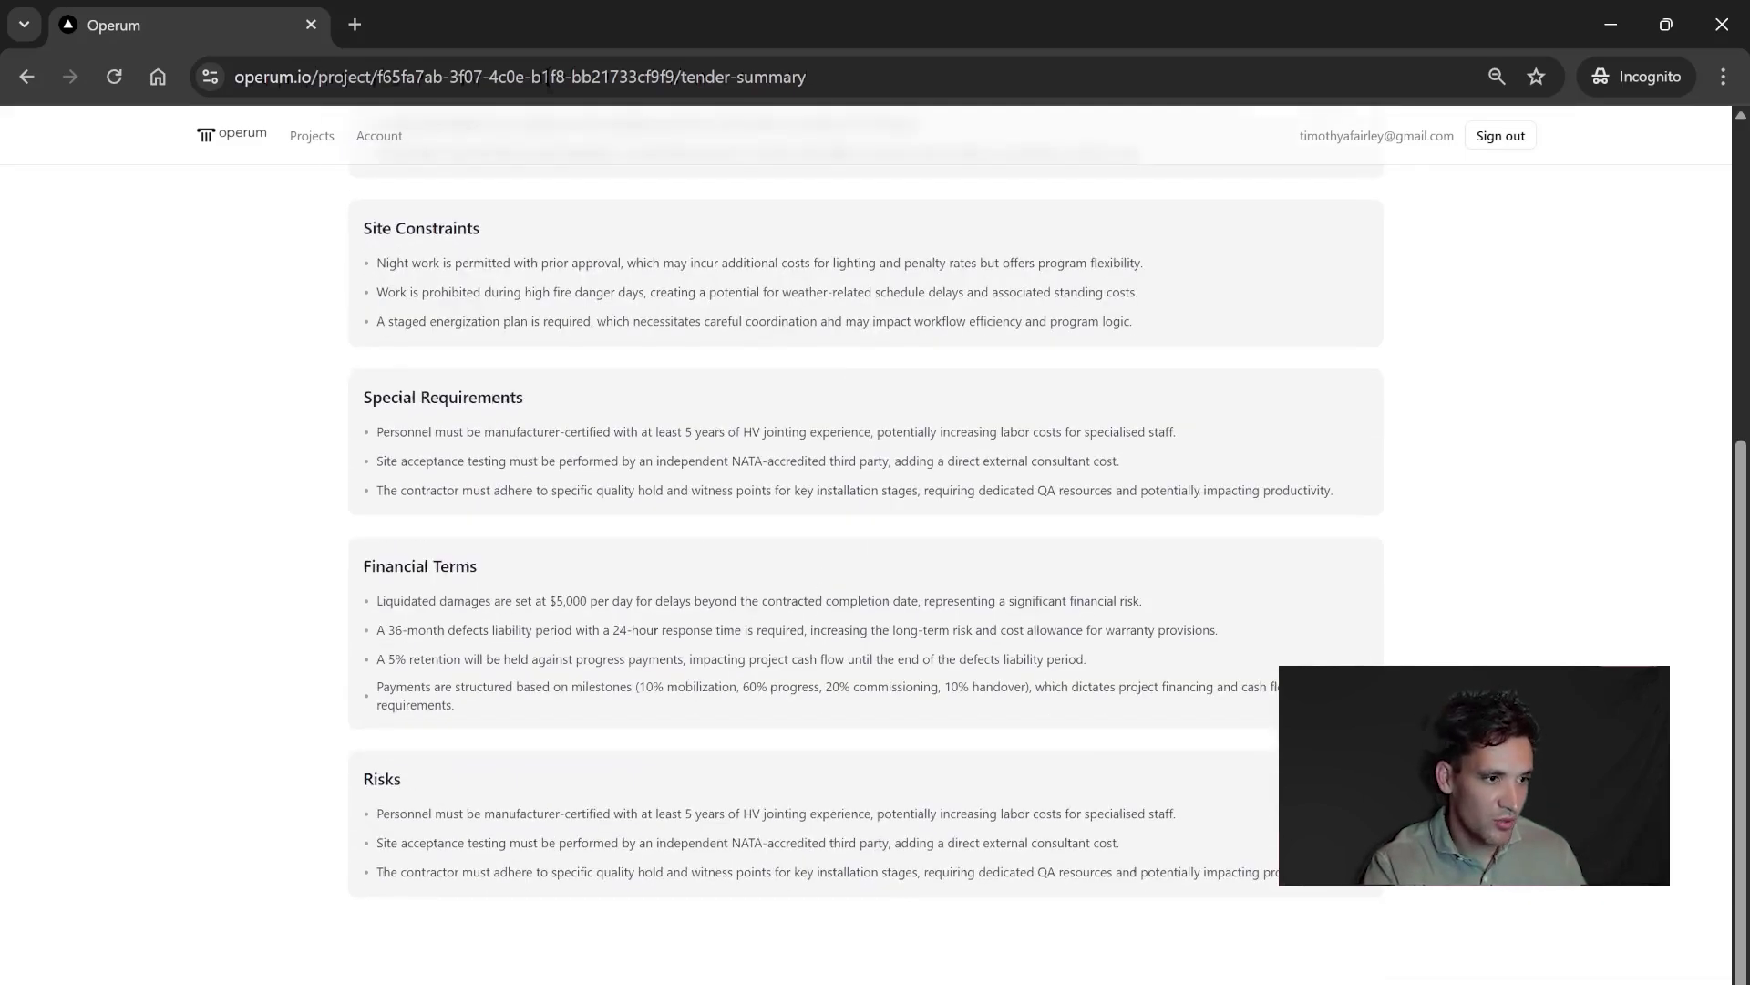
{"action": "scroll", "coordinate": [819, 638], "scroll_direction": "up", "scroll_amount": 5}
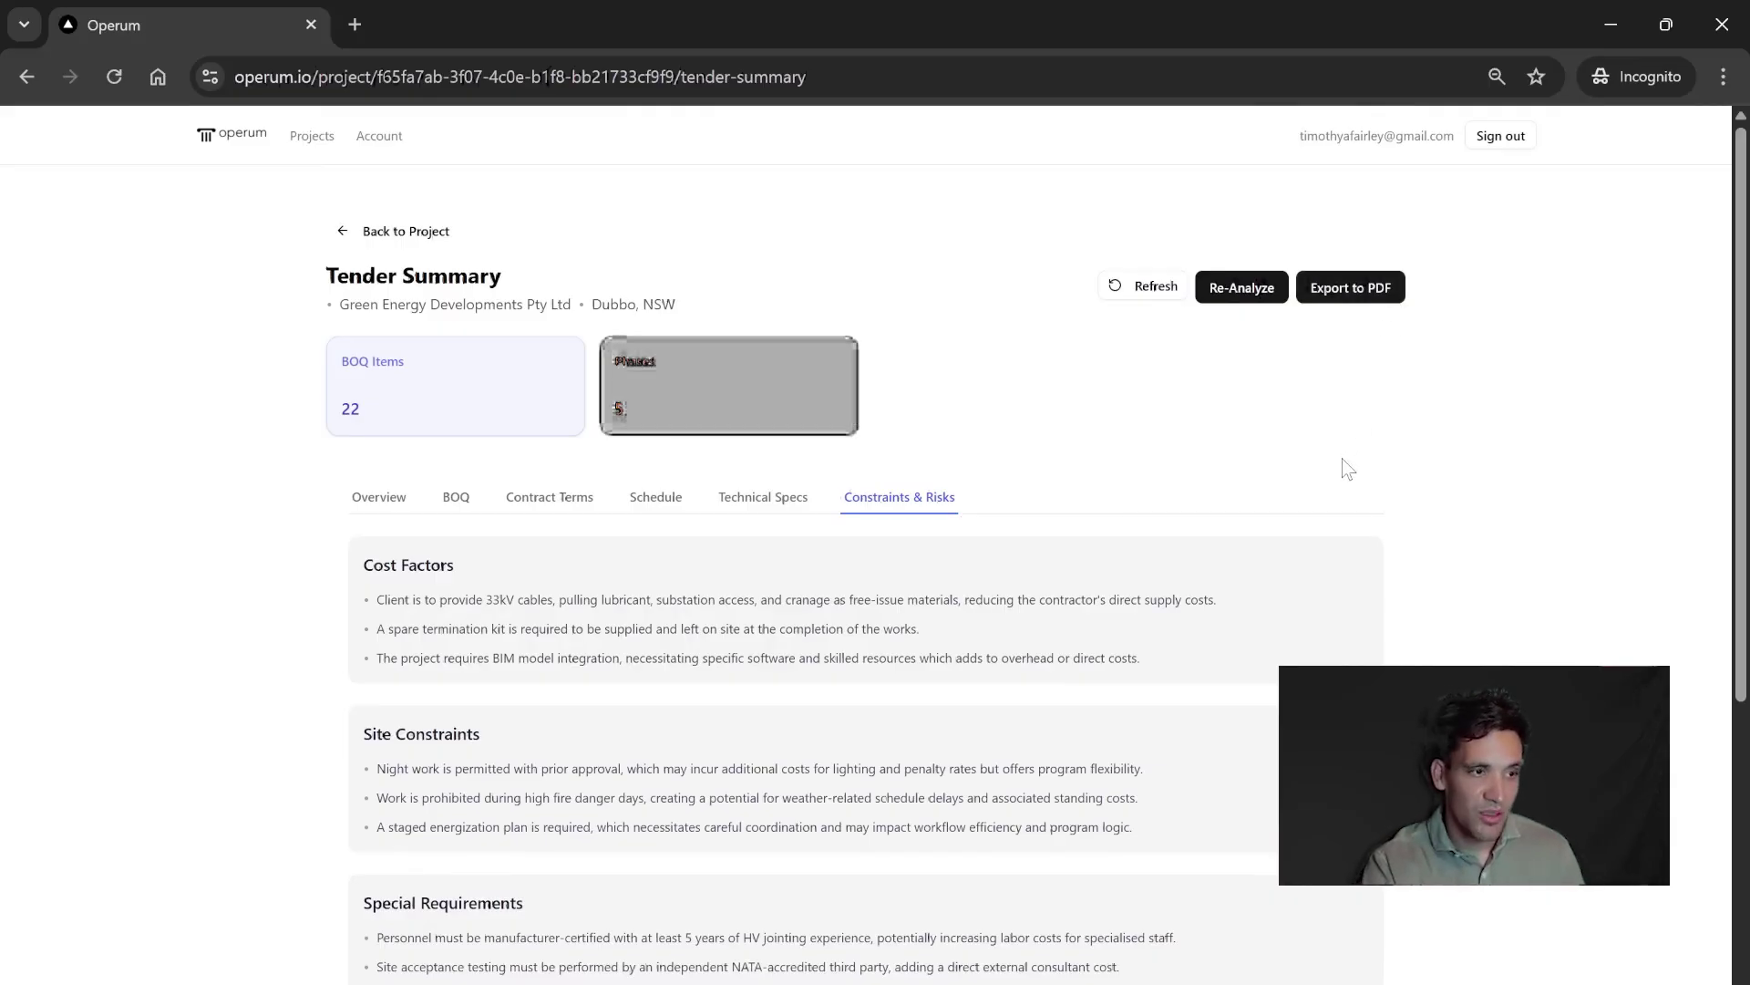
{"action": "scroll", "coordinate": [1322, 501], "scroll_direction": "down", "scroll_amount": 5}
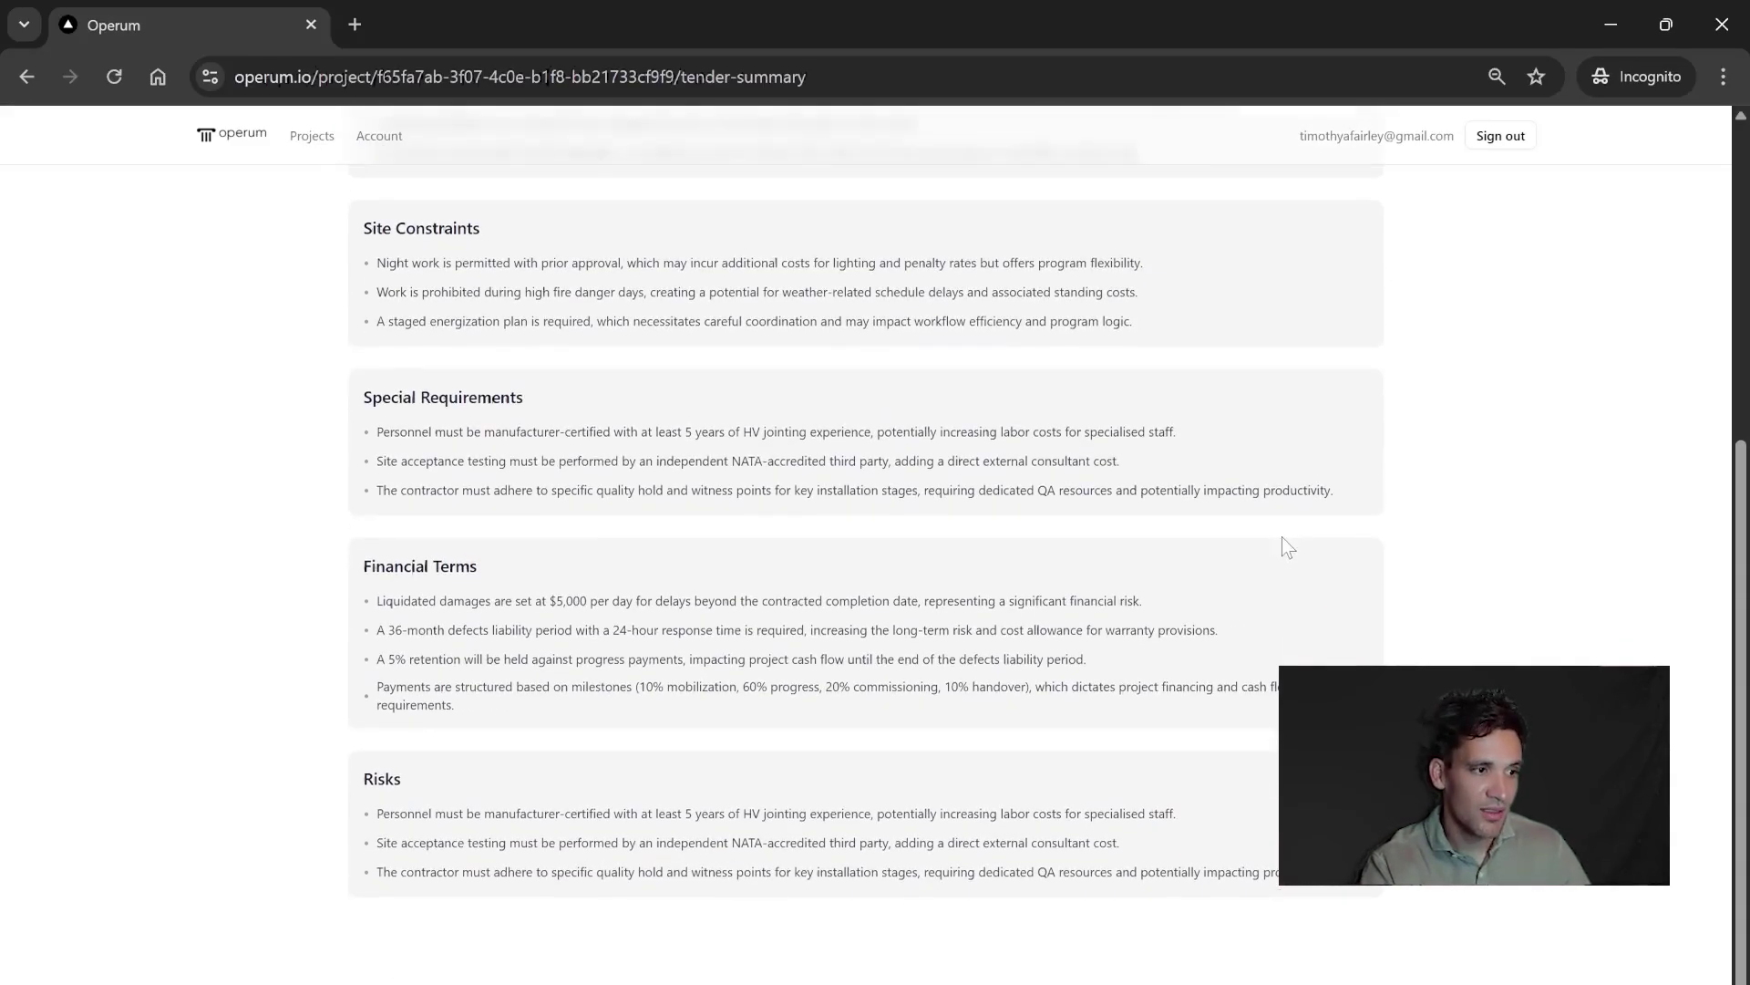
{"action": "scroll", "coordinate": [583, 620], "scroll_direction": "up", "scroll_amount": 5}
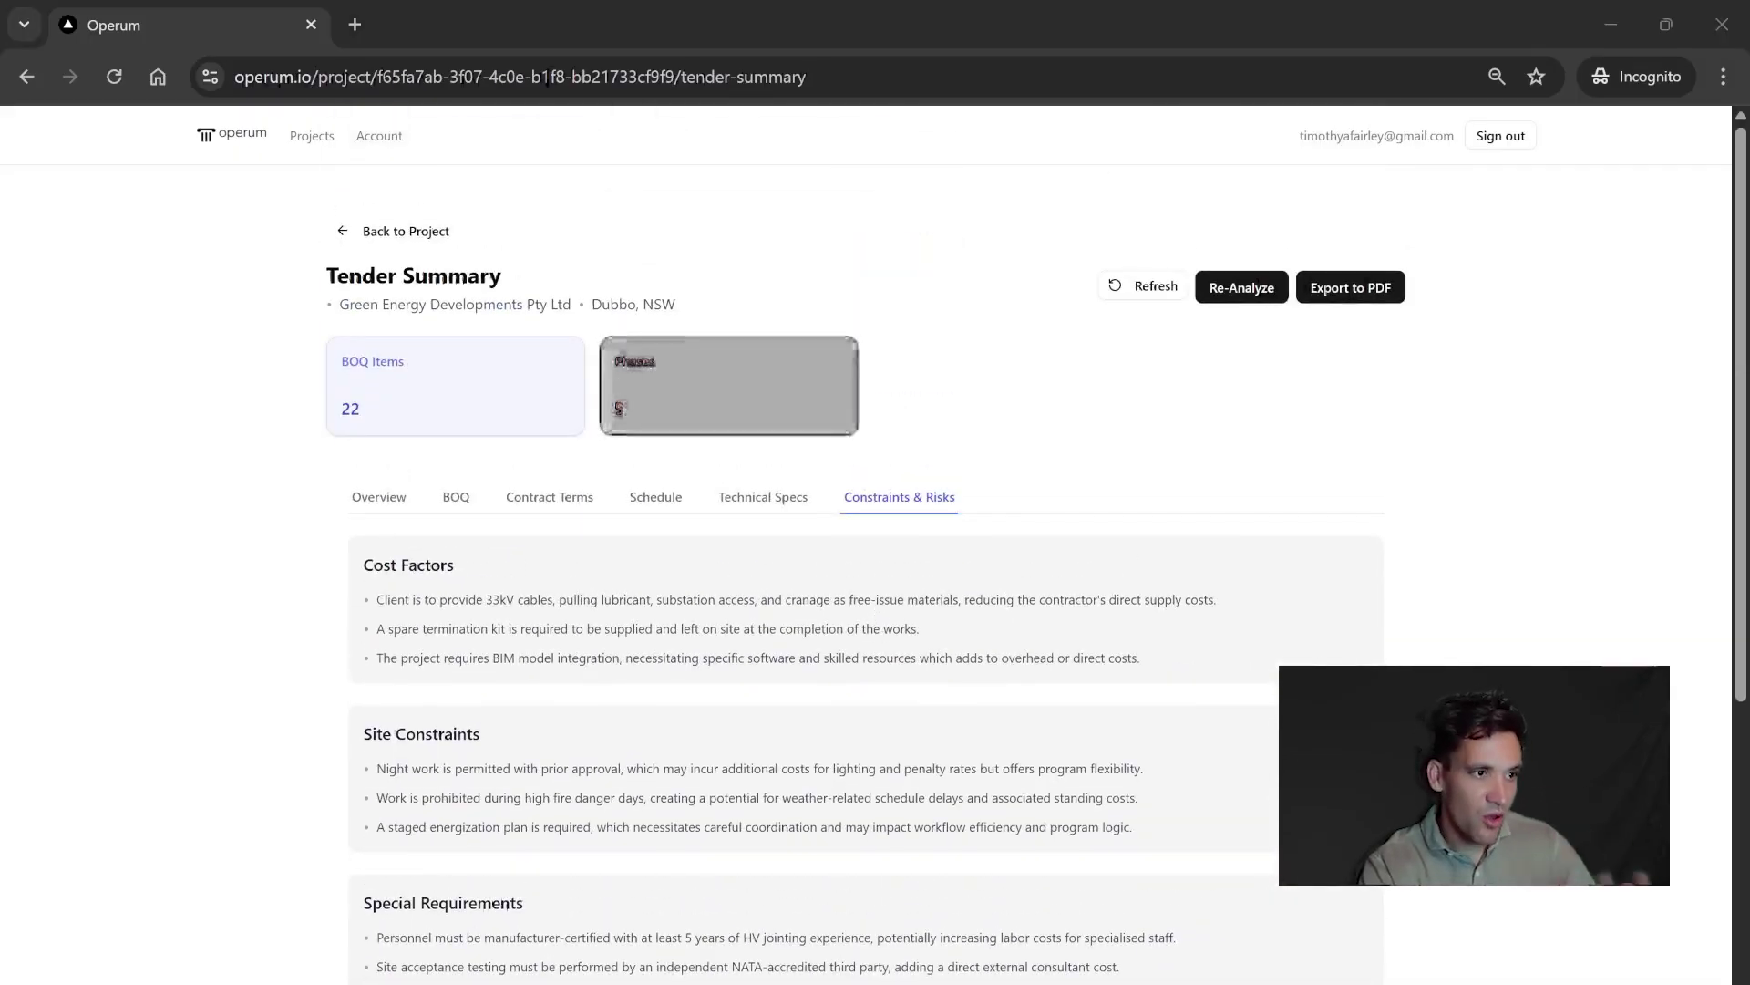
Step: Return to the solar farm project page and bring the HV_Terminations_Estimate Excel window forward
{"action": "left_click", "coordinate": [401, 231]}
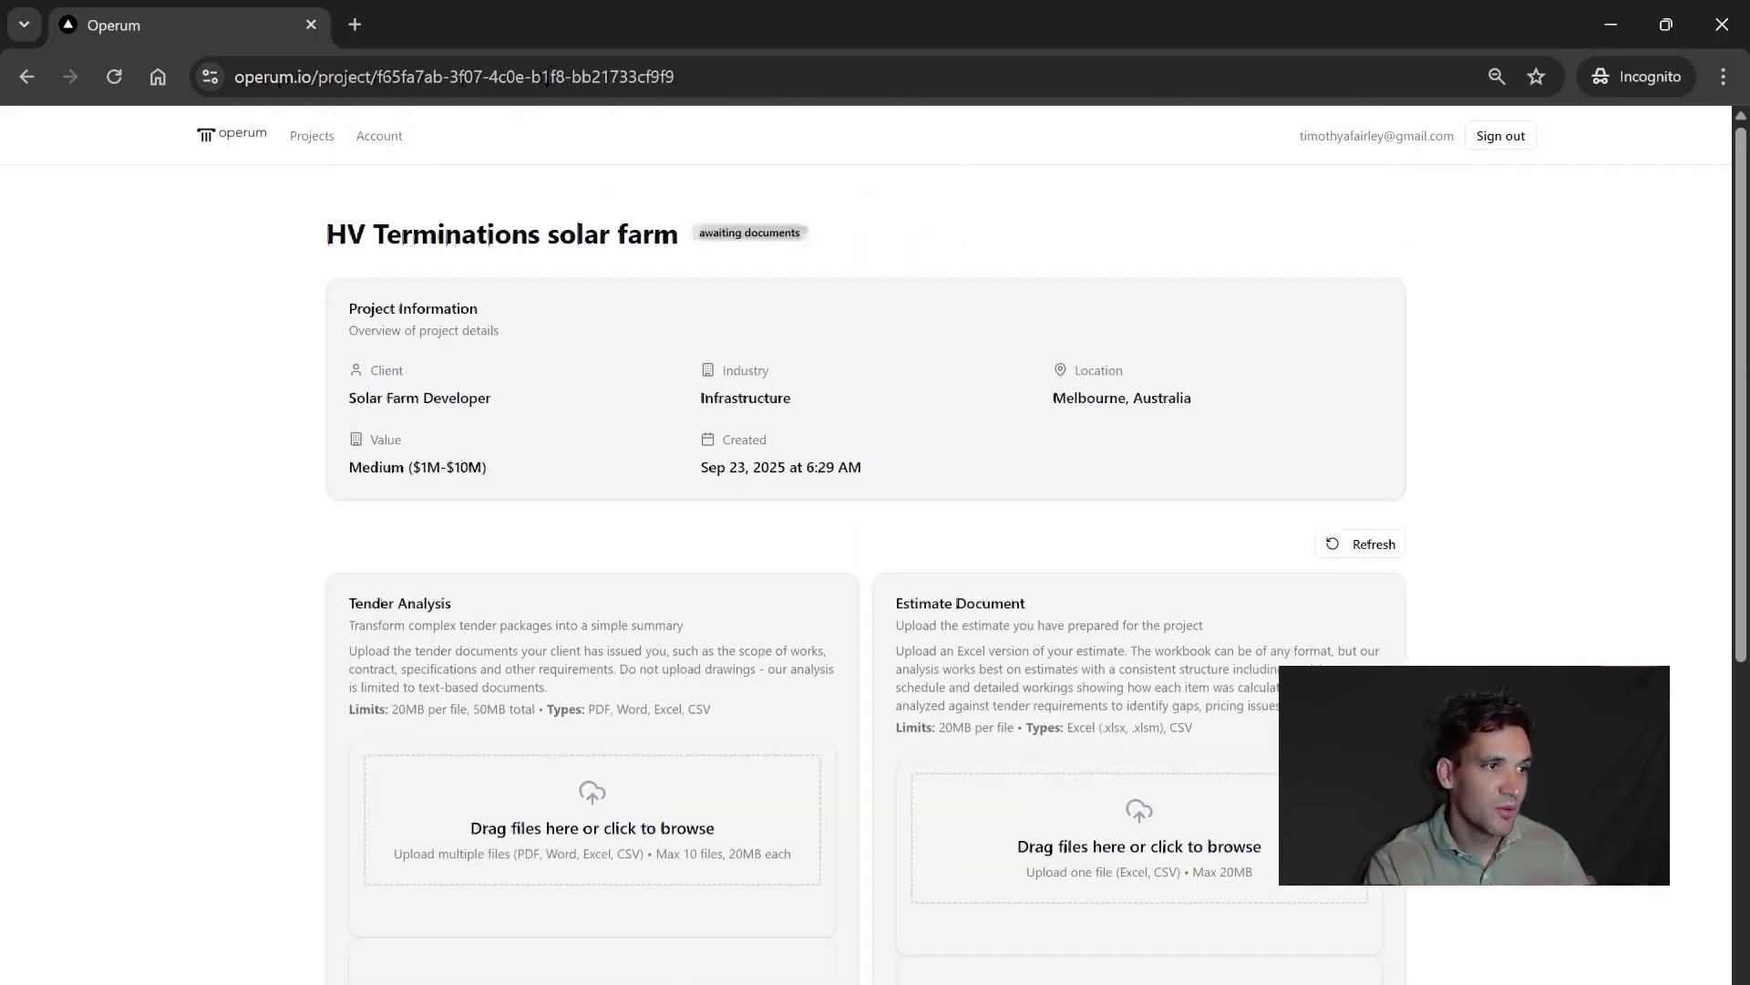
{"action": "scroll", "coordinate": [986, 766], "scroll_direction": "down", "scroll_amount": 5}
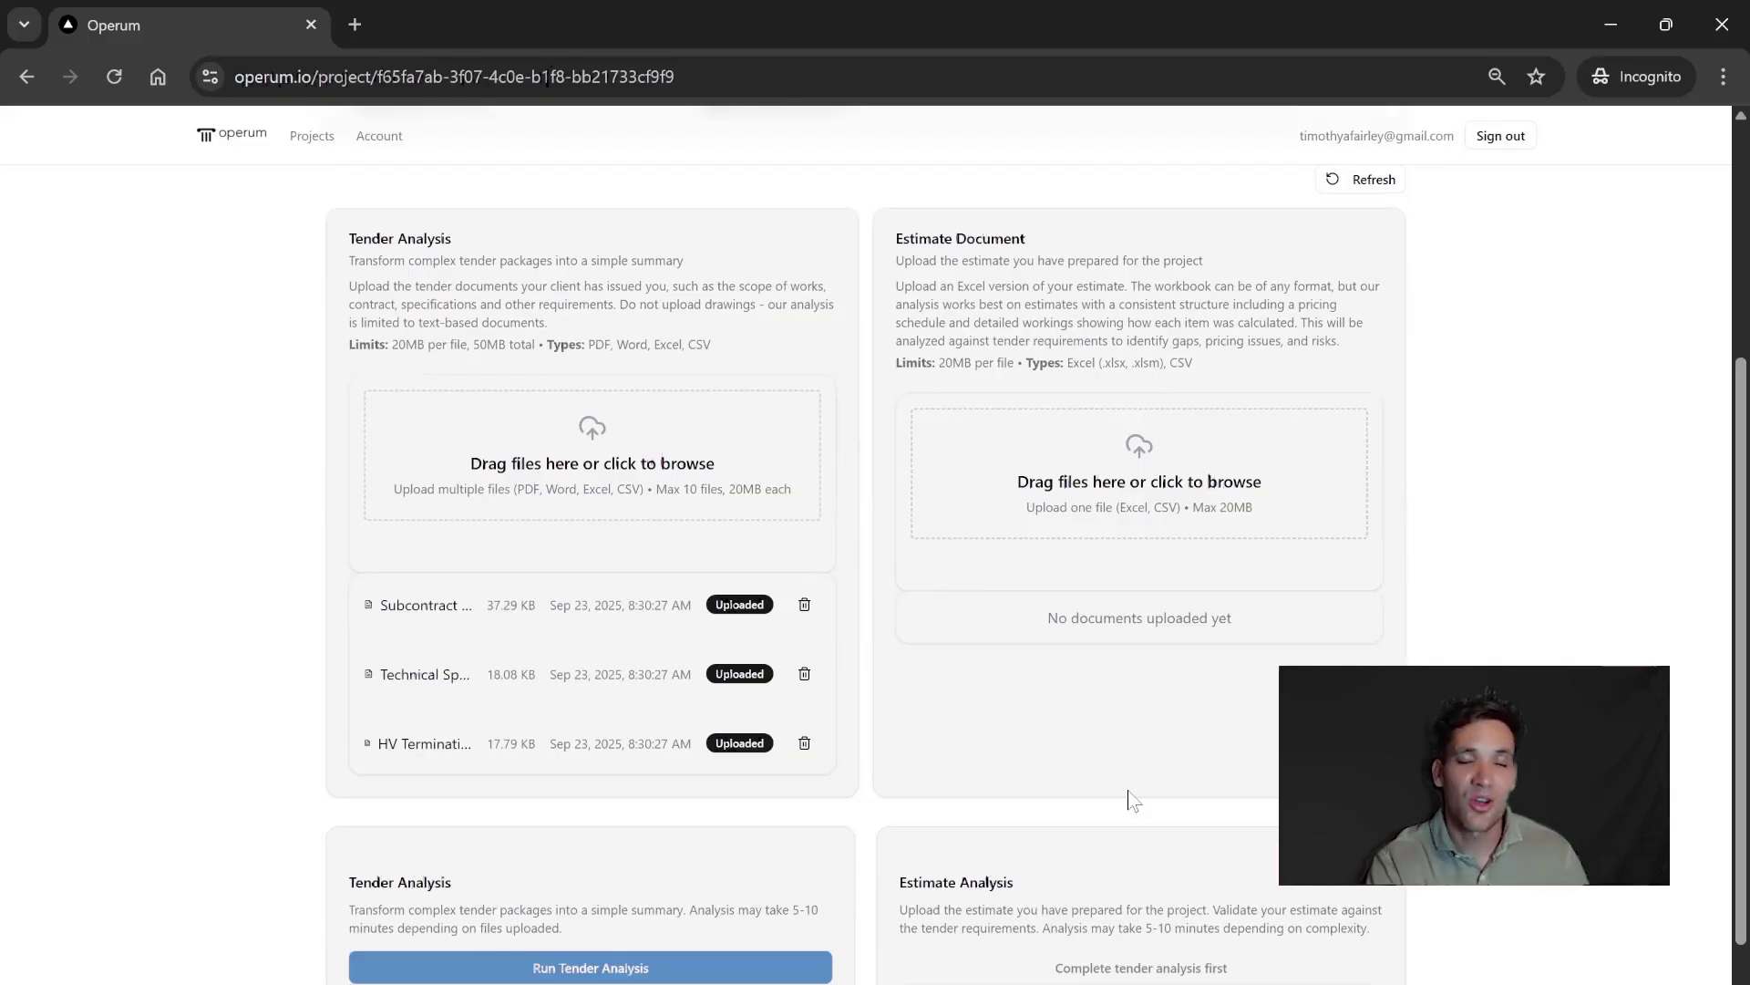
{"action": "scroll", "coordinate": [1131, 798], "scroll_direction": "up", "scroll_amount": 1}
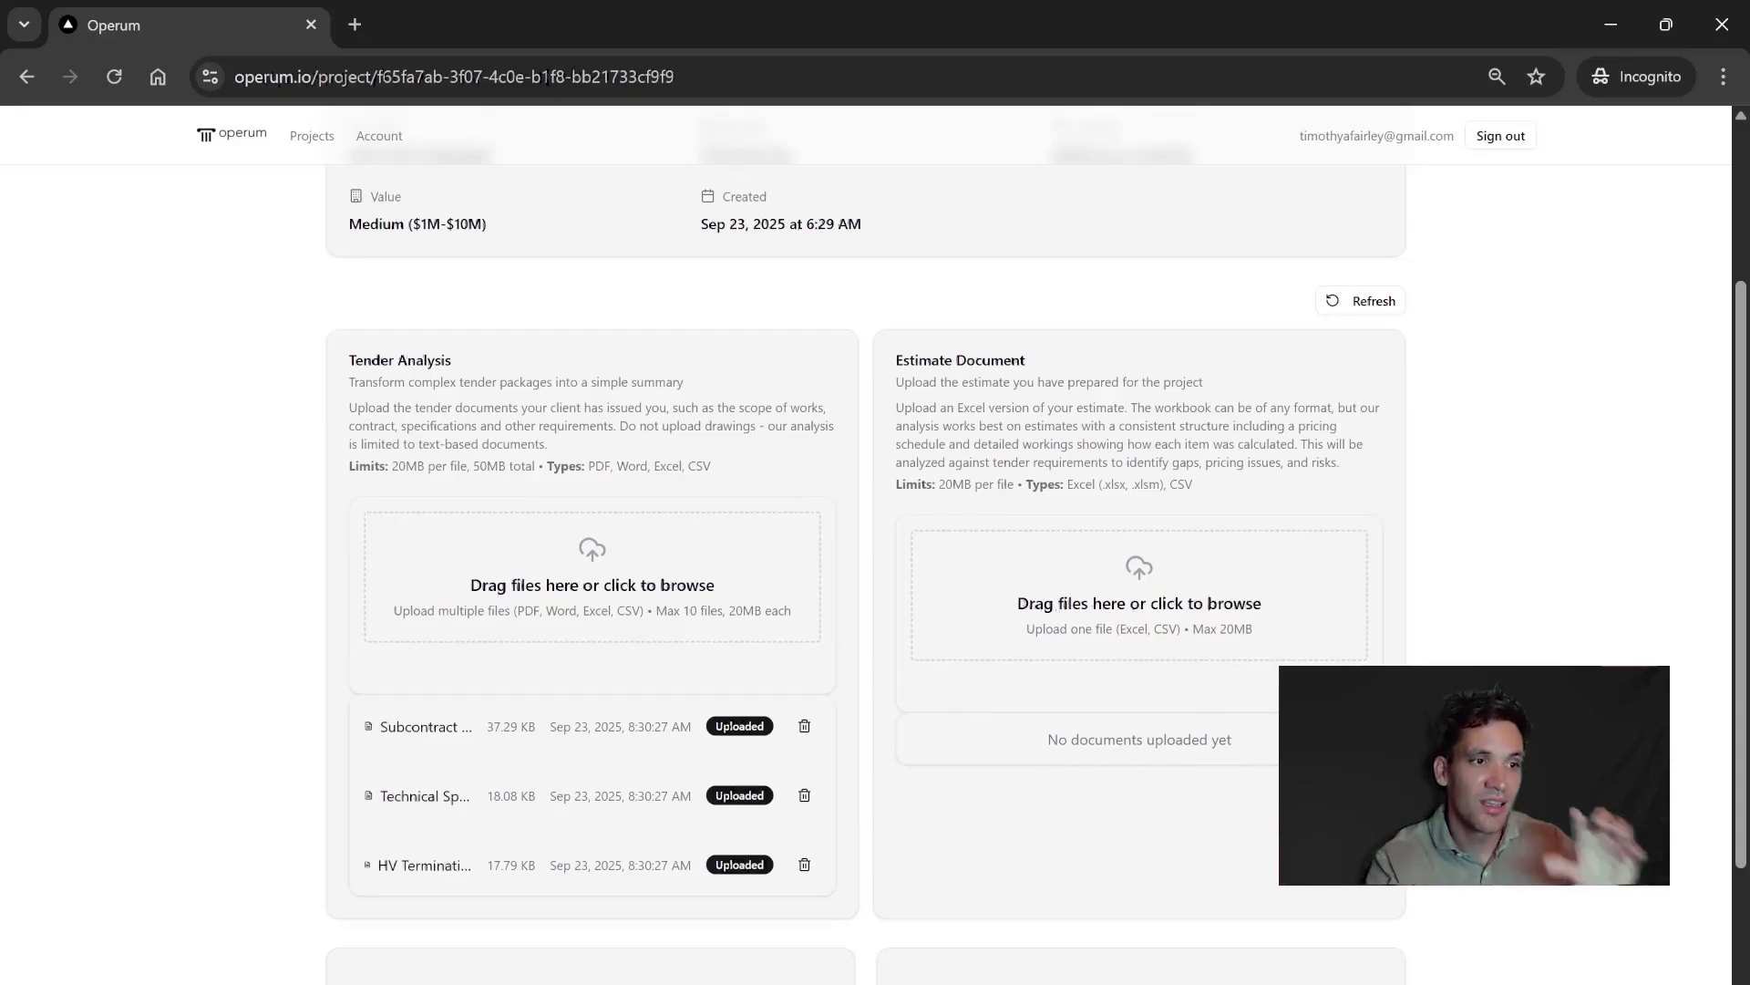
{"action": "scroll", "coordinate": [1105, 831], "scroll_direction": "up", "scroll_amount": 1}
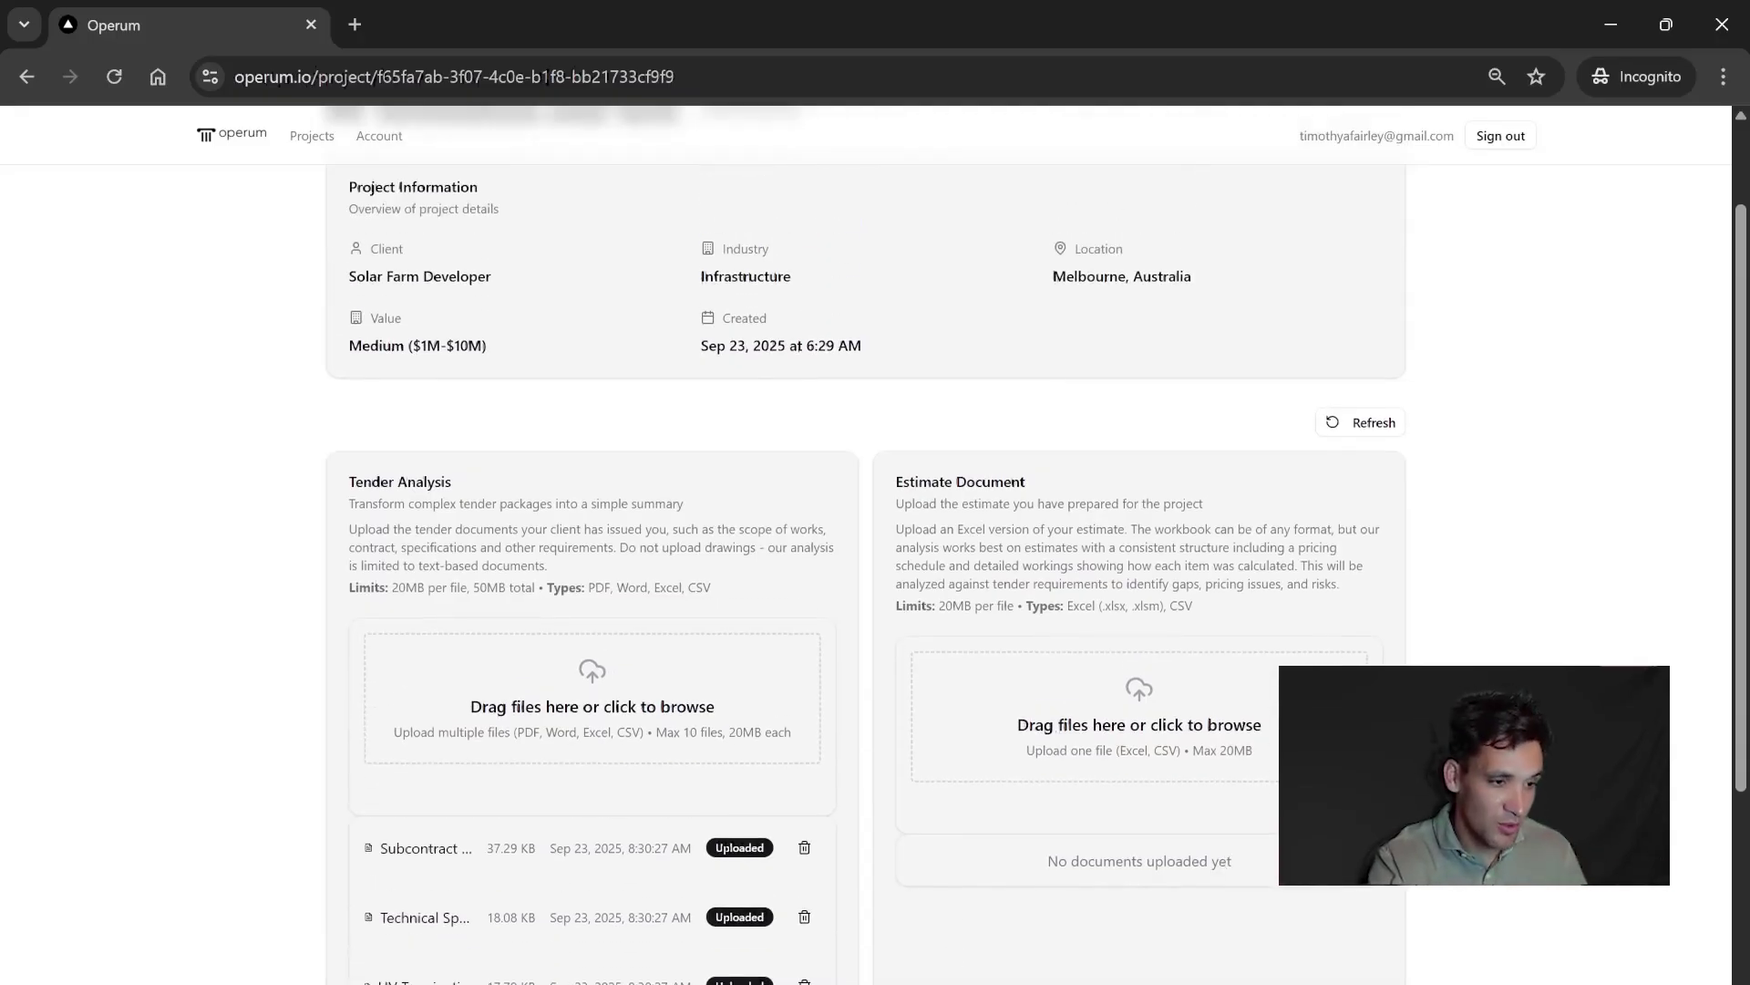
{"action": "mouse_move", "coordinate": [928, 980]}
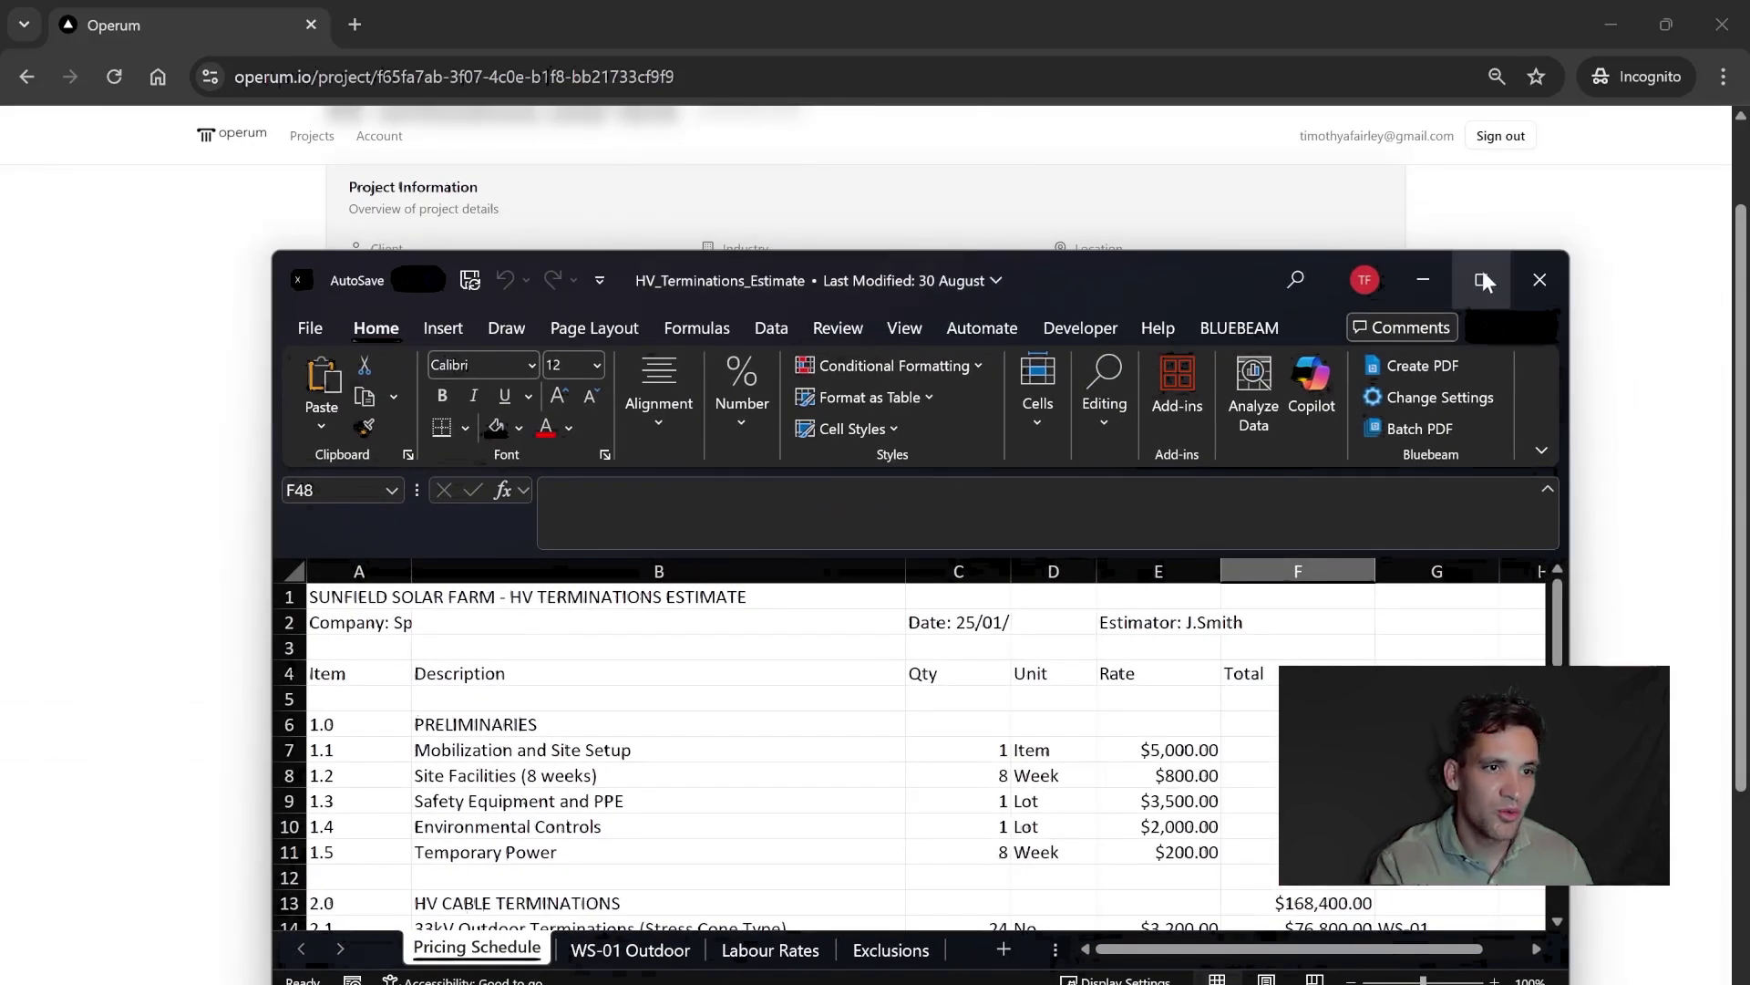
Step: Maximize the estimate workbook and inspect the preliminaries rows of the Pricing Schedule
{"action": "left_click", "coordinate": [1483, 281]}
{"action": "scroll", "coordinate": [988, 773], "scroll_direction": "down", "scroll_amount": 1}
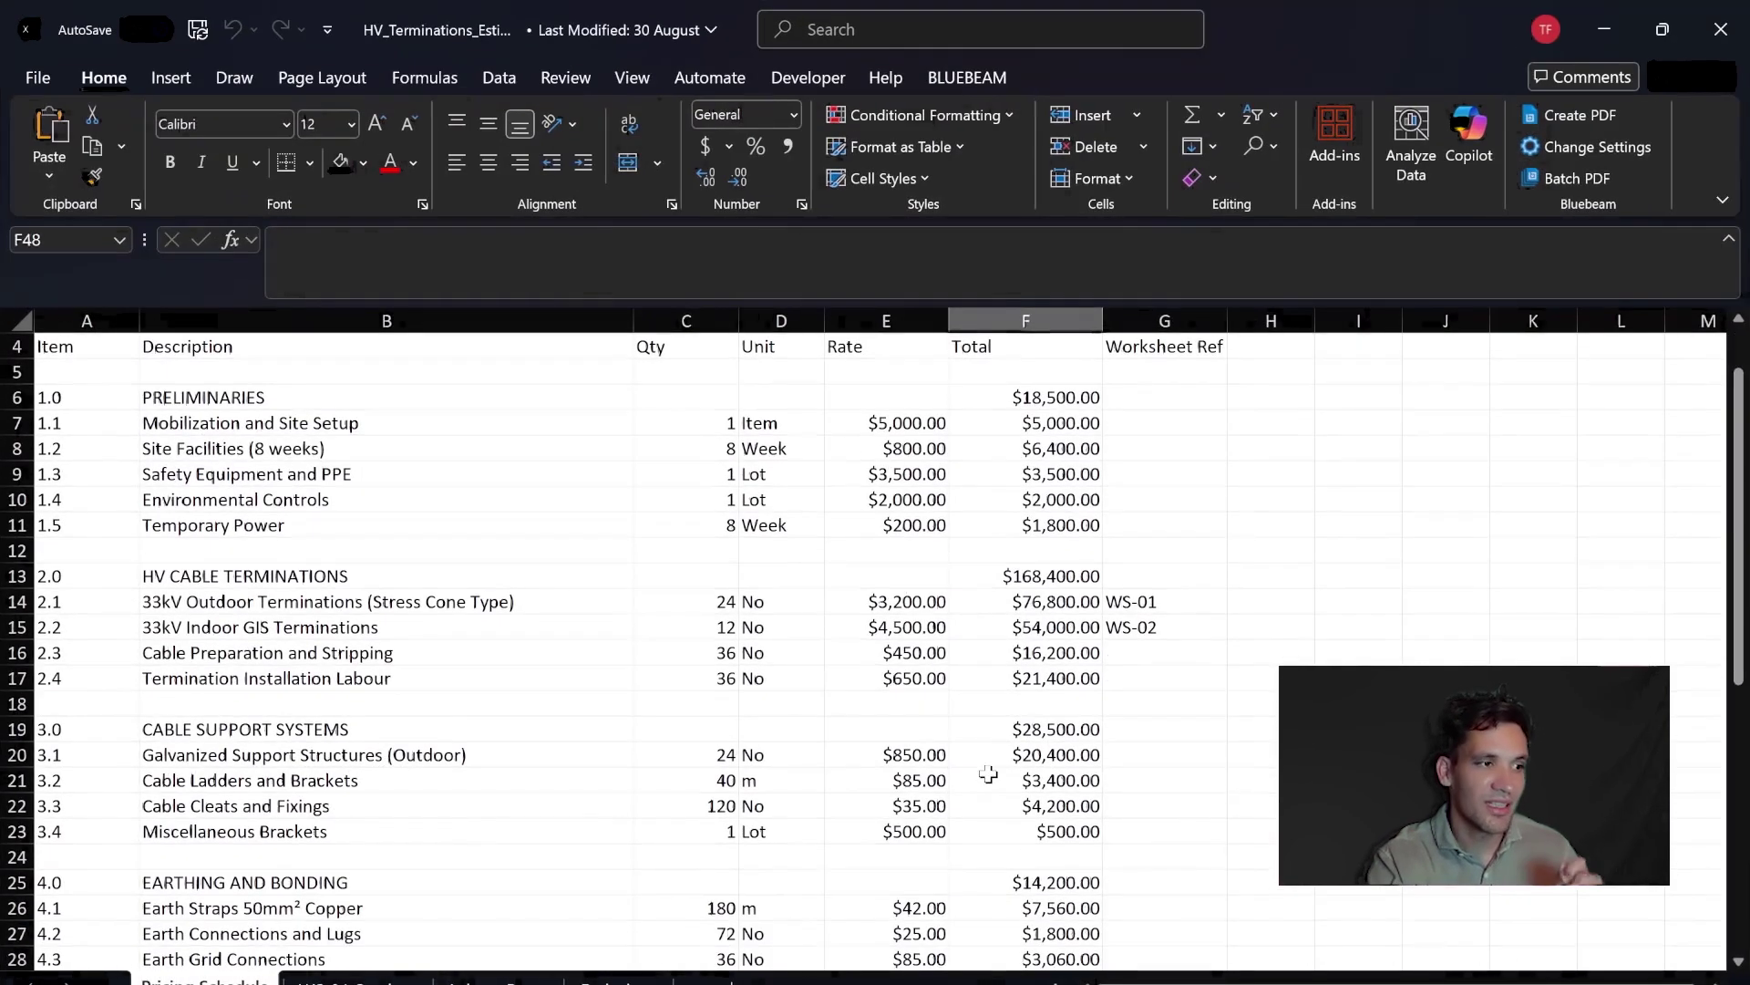
{"action": "scroll", "coordinate": [988, 774], "scroll_direction": "up", "scroll_amount": 1}
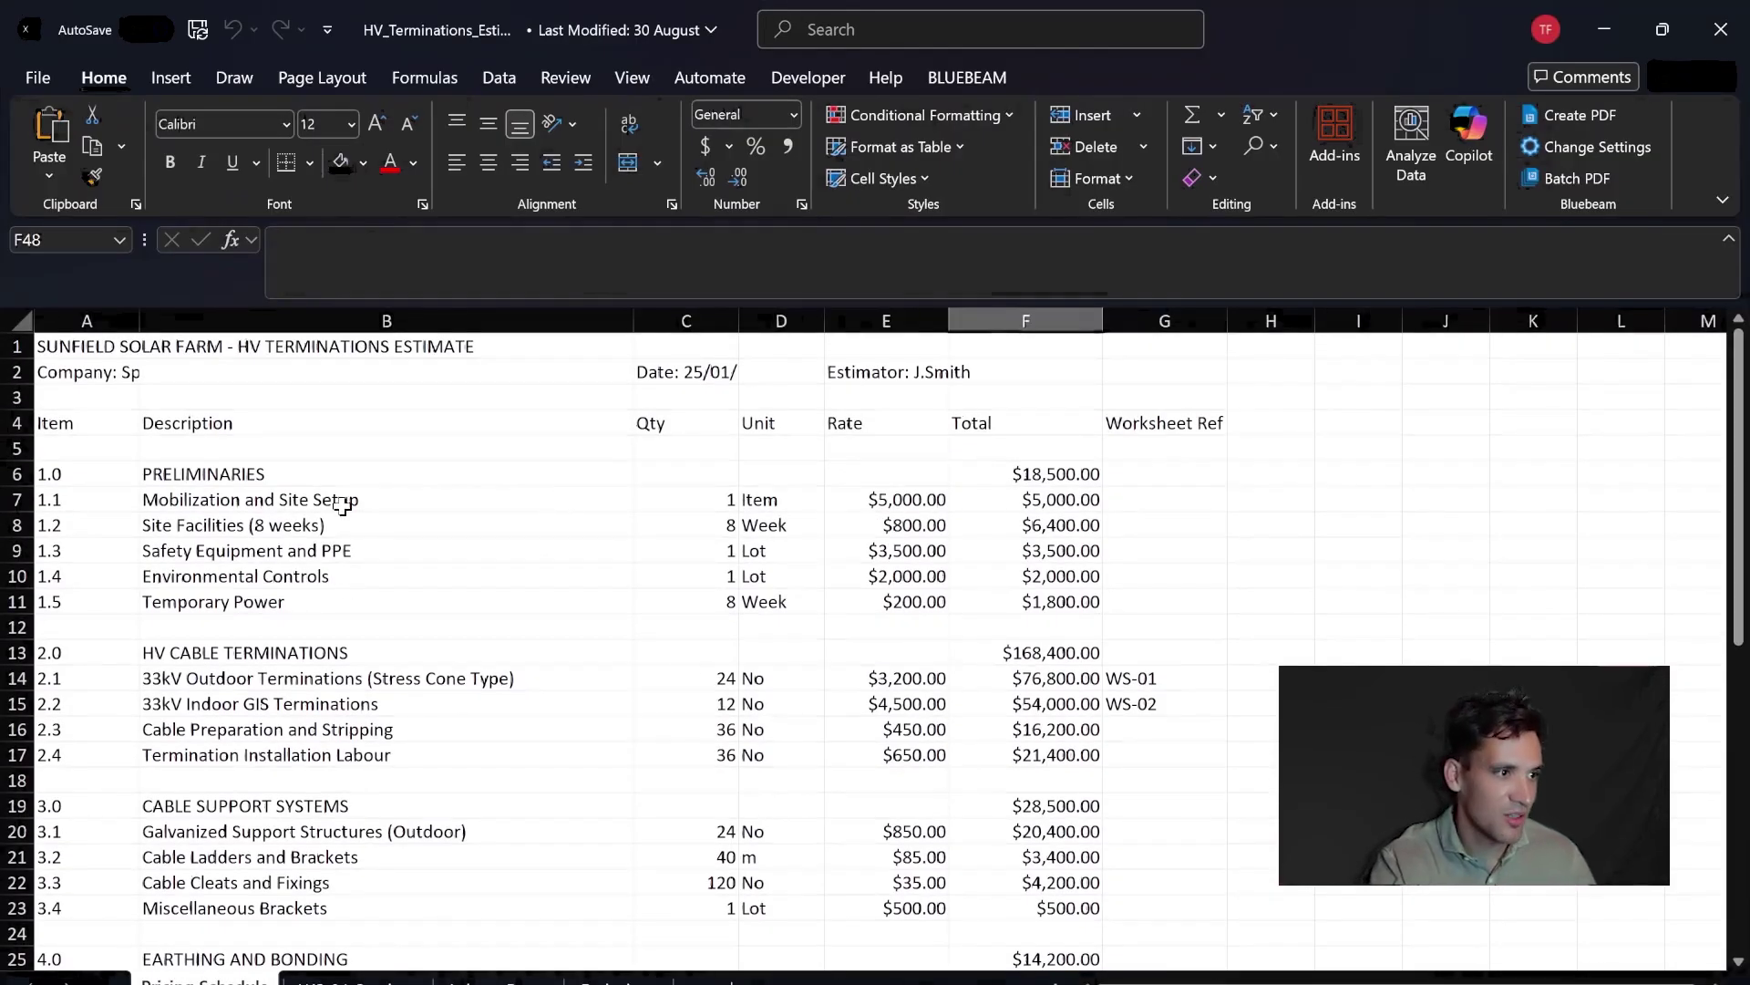
{"action": "scroll", "coordinate": [342, 504], "scroll_direction": "down", "scroll_amount": 1}
{"action": "scroll", "coordinate": [342, 505], "scroll_direction": "up", "scroll_amount": 1}
{"action": "left_click_drag", "start_coordinate": [342, 504], "coordinate": [911, 602]}
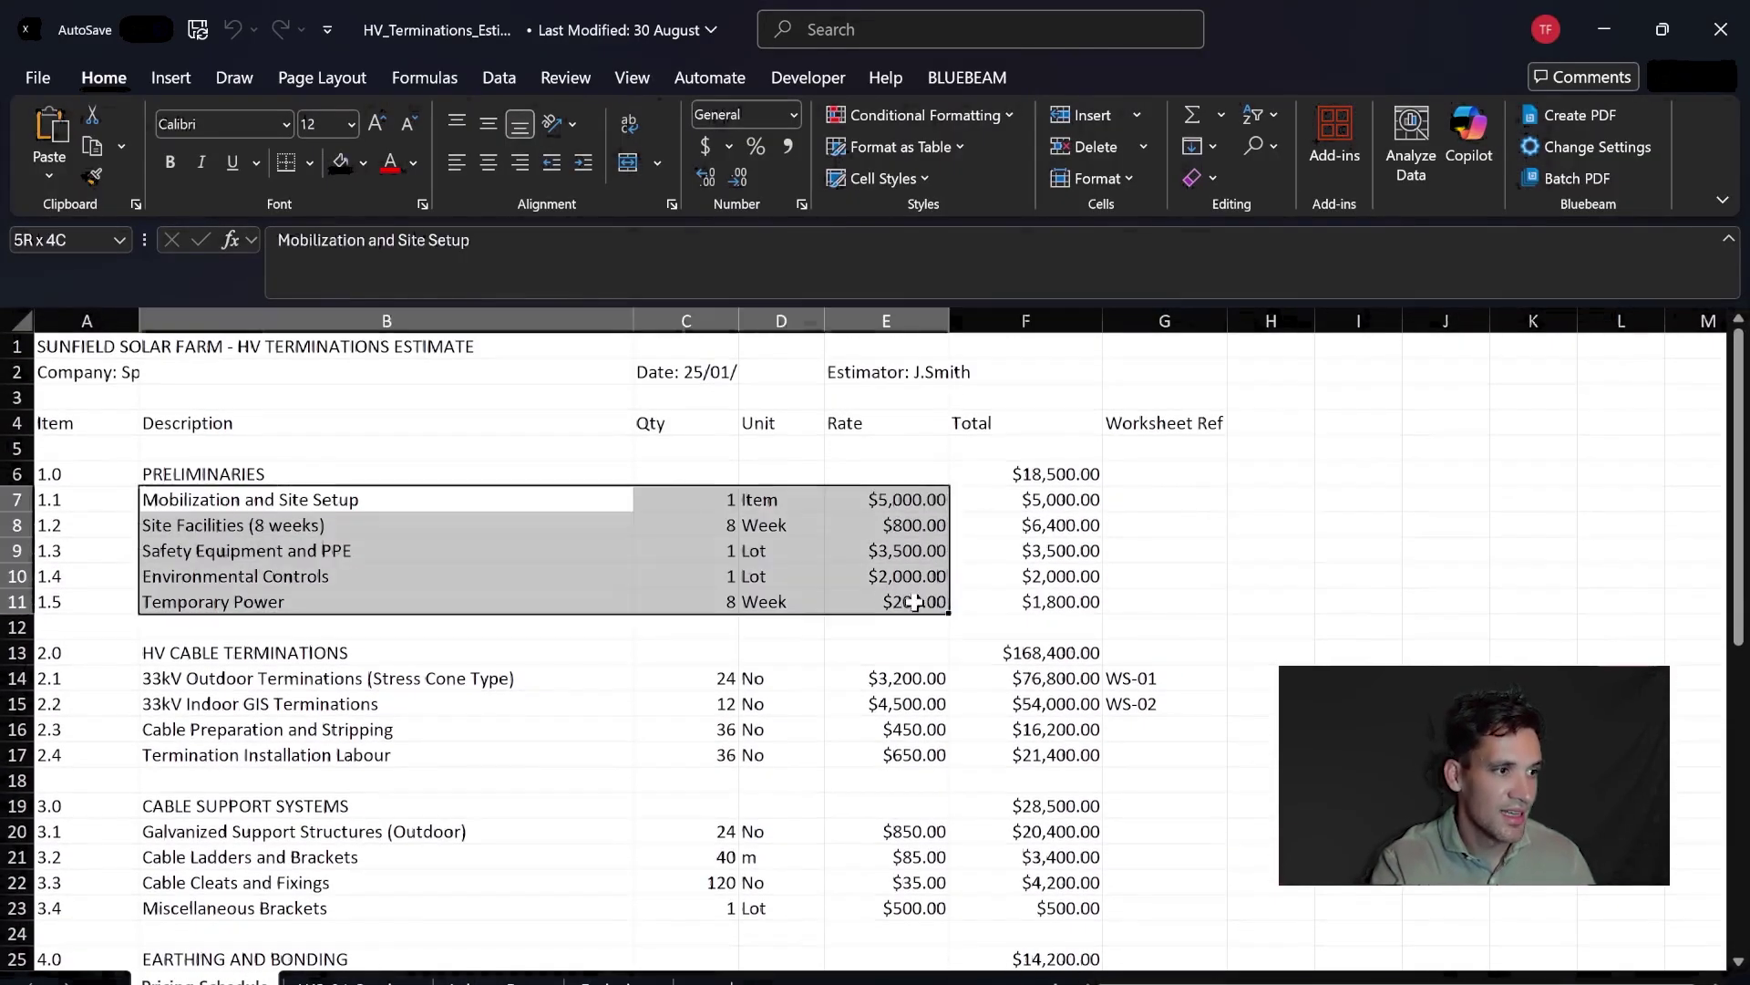
{"action": "left_click", "coordinate": [449, 576]}
Step: Highlight the As-Built Drawings and O&M Manuals documentation rows in the Pricing Schedule
{"action": "scroll", "coordinate": [606, 653], "scroll_direction": "down", "scroll_amount": 9}
{"action": "scroll", "coordinate": [422, 832], "scroll_direction": "up", "scroll_amount": 3}
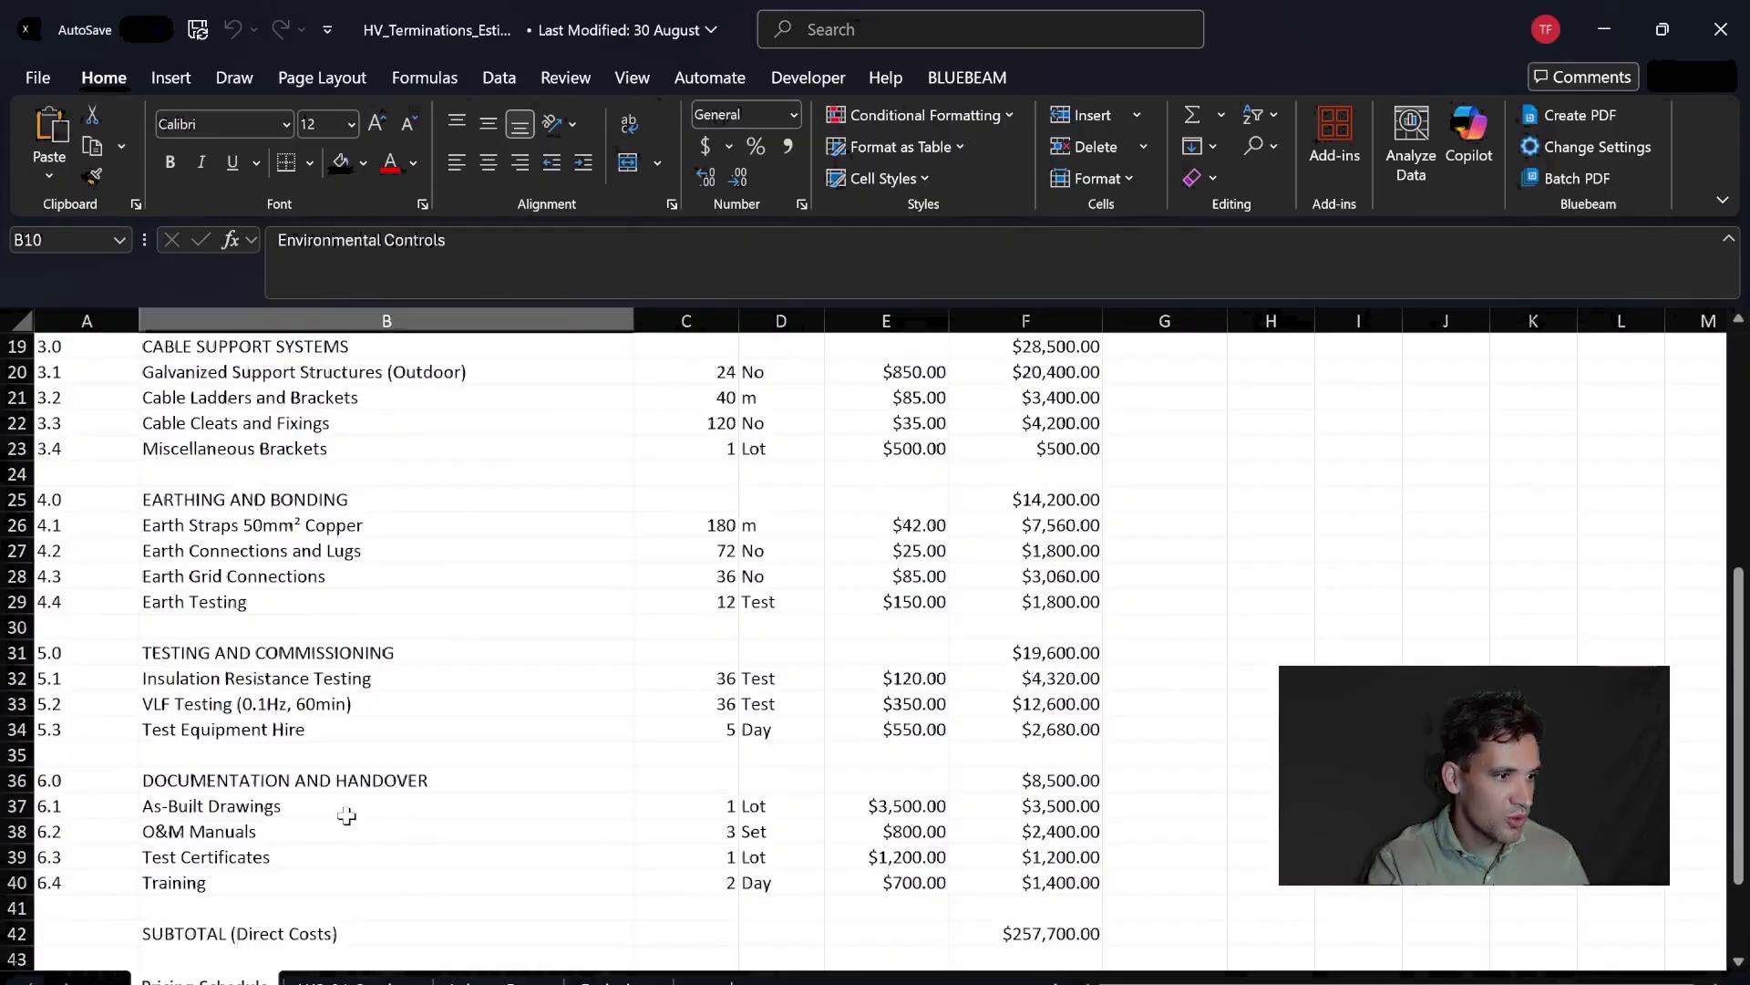
{"action": "left_click_drag", "start_coordinate": [346, 816], "coordinate": [957, 835]}
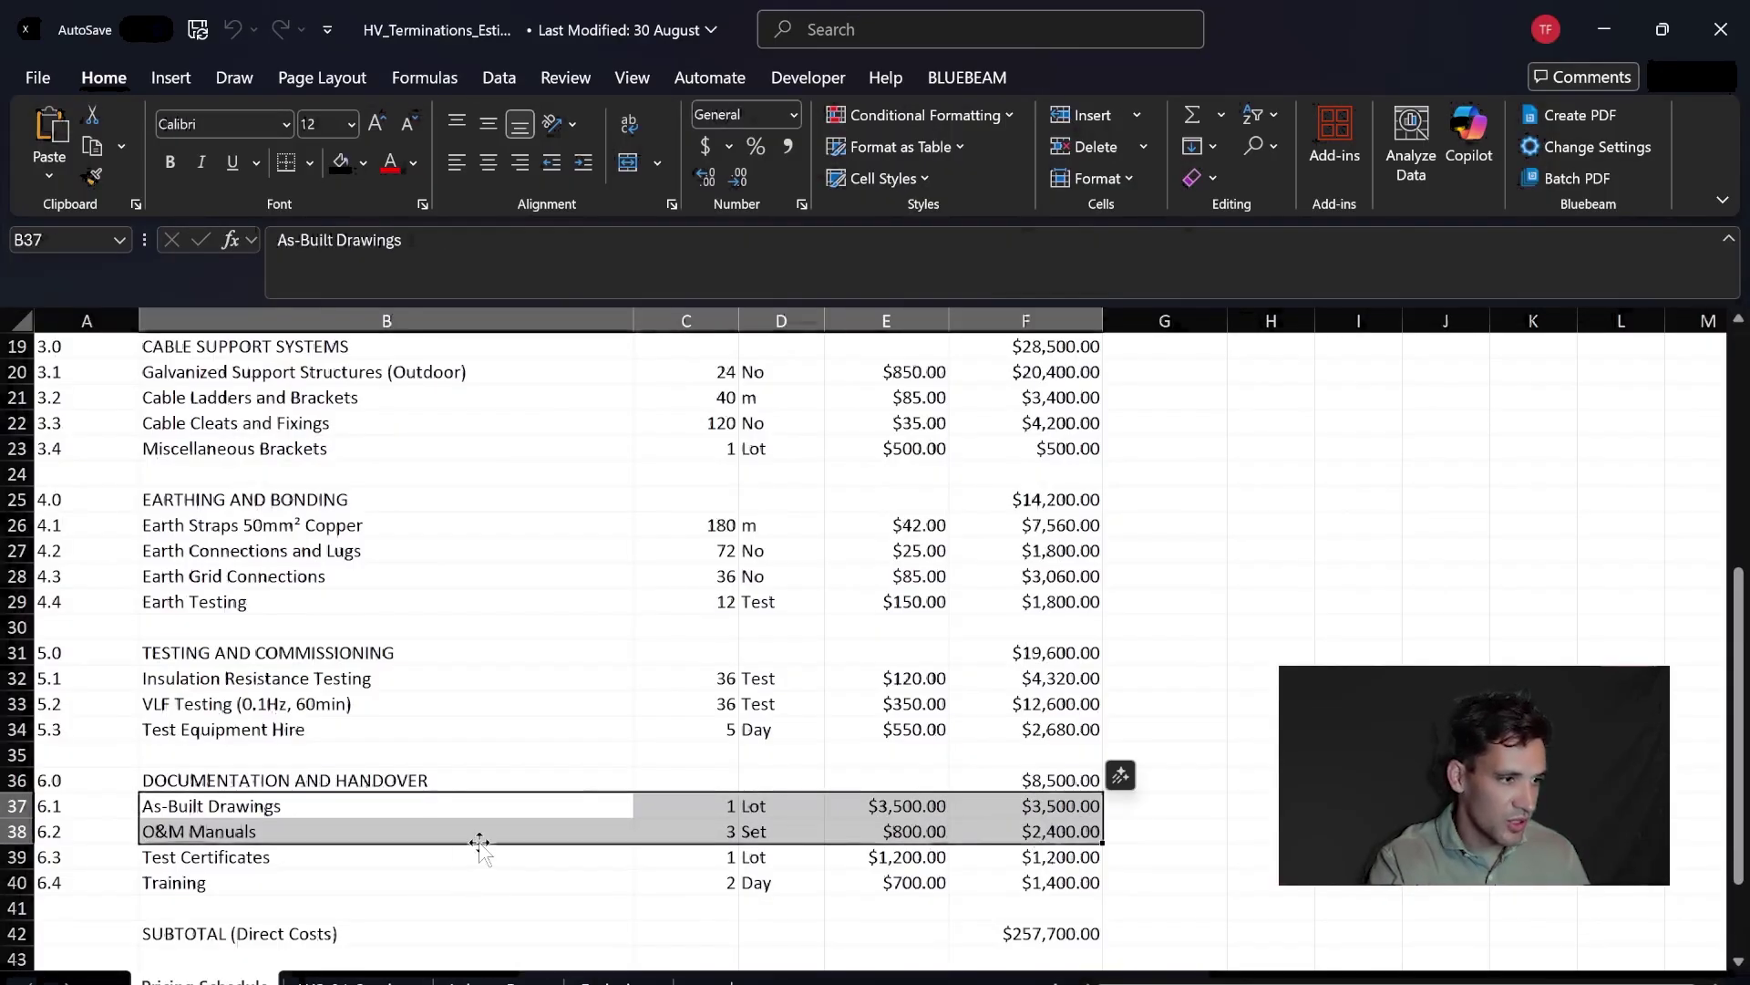
{"action": "left_click", "coordinate": [458, 888]}
{"action": "scroll", "coordinate": [457, 904], "scroll_direction": "down", "scroll_amount": 2}
{"action": "scroll", "coordinate": [458, 903], "scroll_direction": "up", "scroll_amount": 3}
{"action": "left_click_drag", "start_coordinate": [437, 780], "coordinate": [923, 756]}
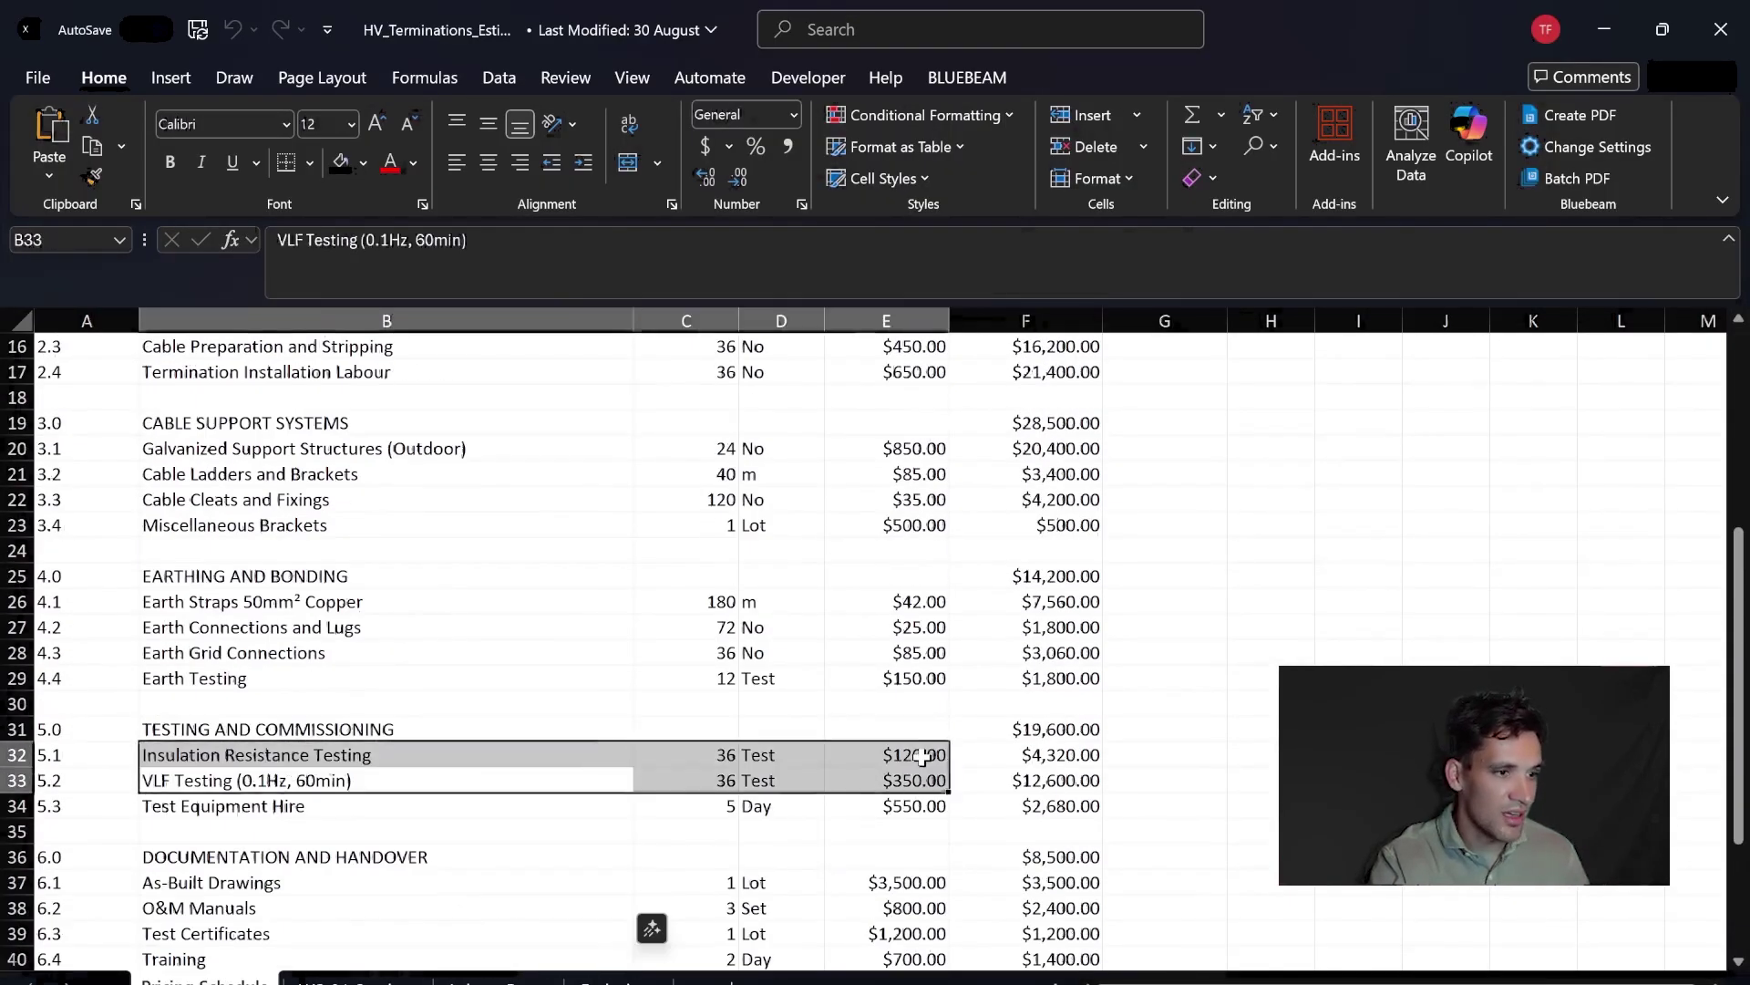
{"action": "scroll", "coordinate": [923, 757], "scroll_direction": "up", "scroll_amount": 4}
Step: Scroll through the WS-01 Outdoor termination build-up sheet
{"action": "left_click", "coordinate": [364, 980]}
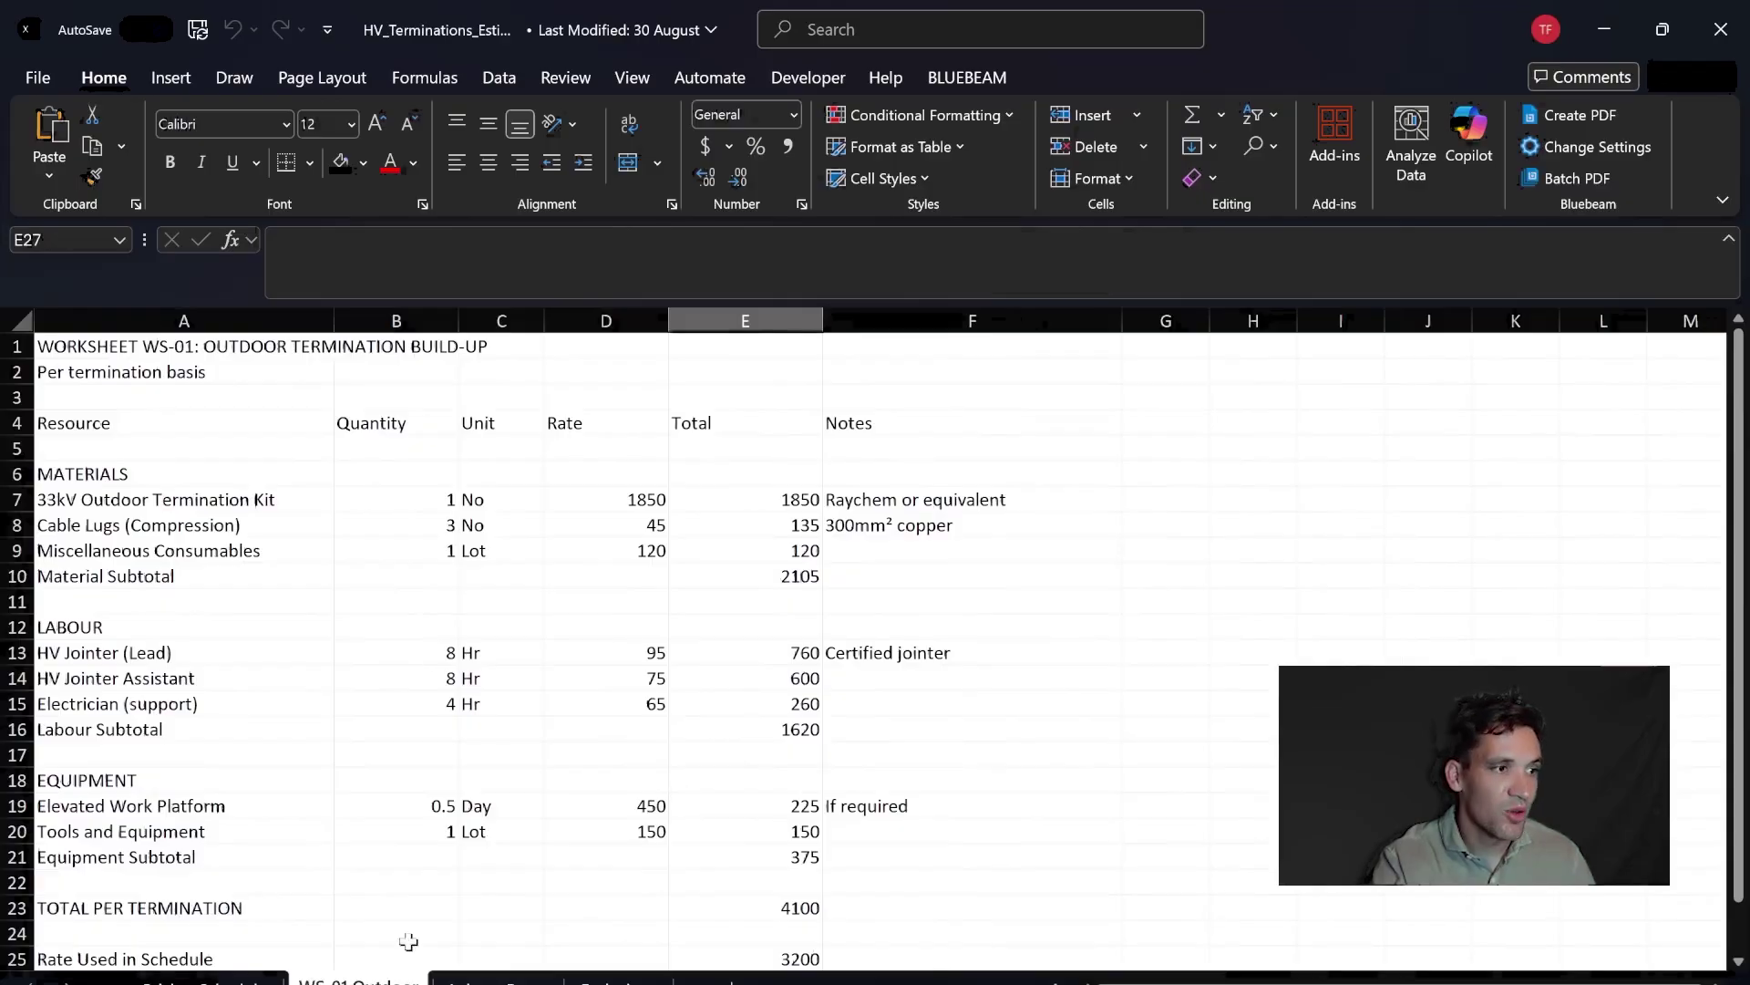
{"action": "left_click", "coordinate": [205, 980]}
{"action": "scroll", "coordinate": [428, 807], "scroll_direction": "up", "scroll_amount": 2}
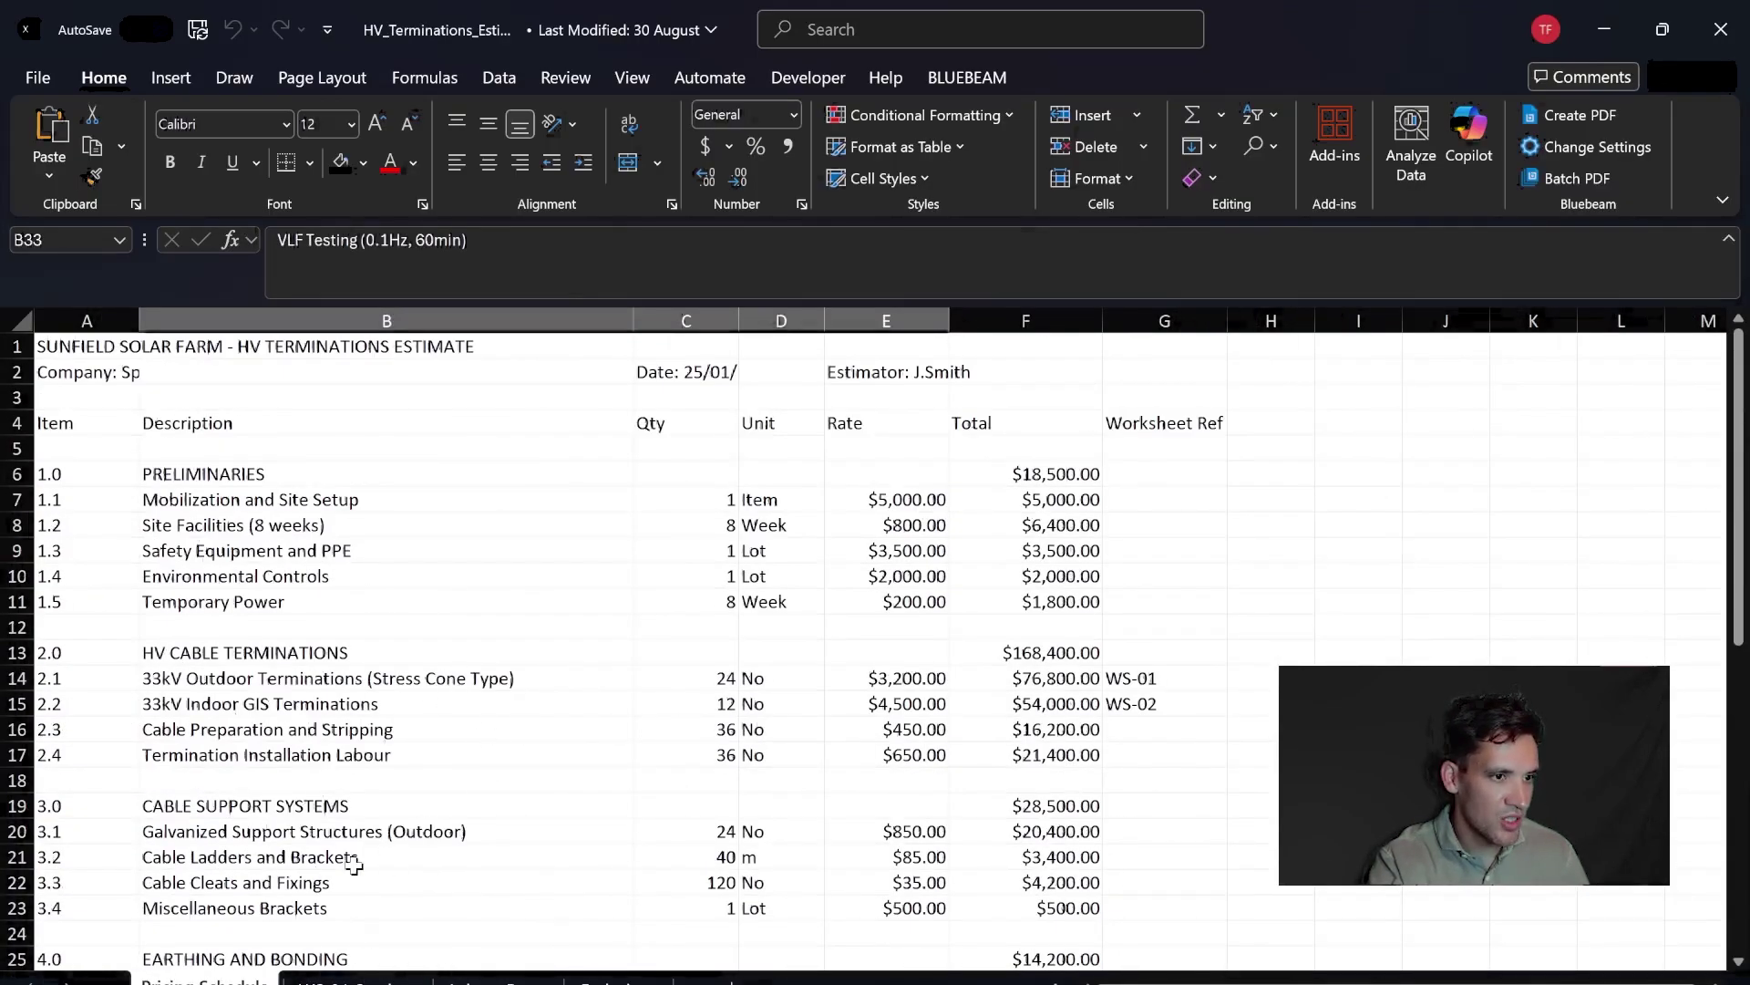
{"action": "scroll", "coordinate": [348, 802], "scroll_direction": "down", "scroll_amount": 2}
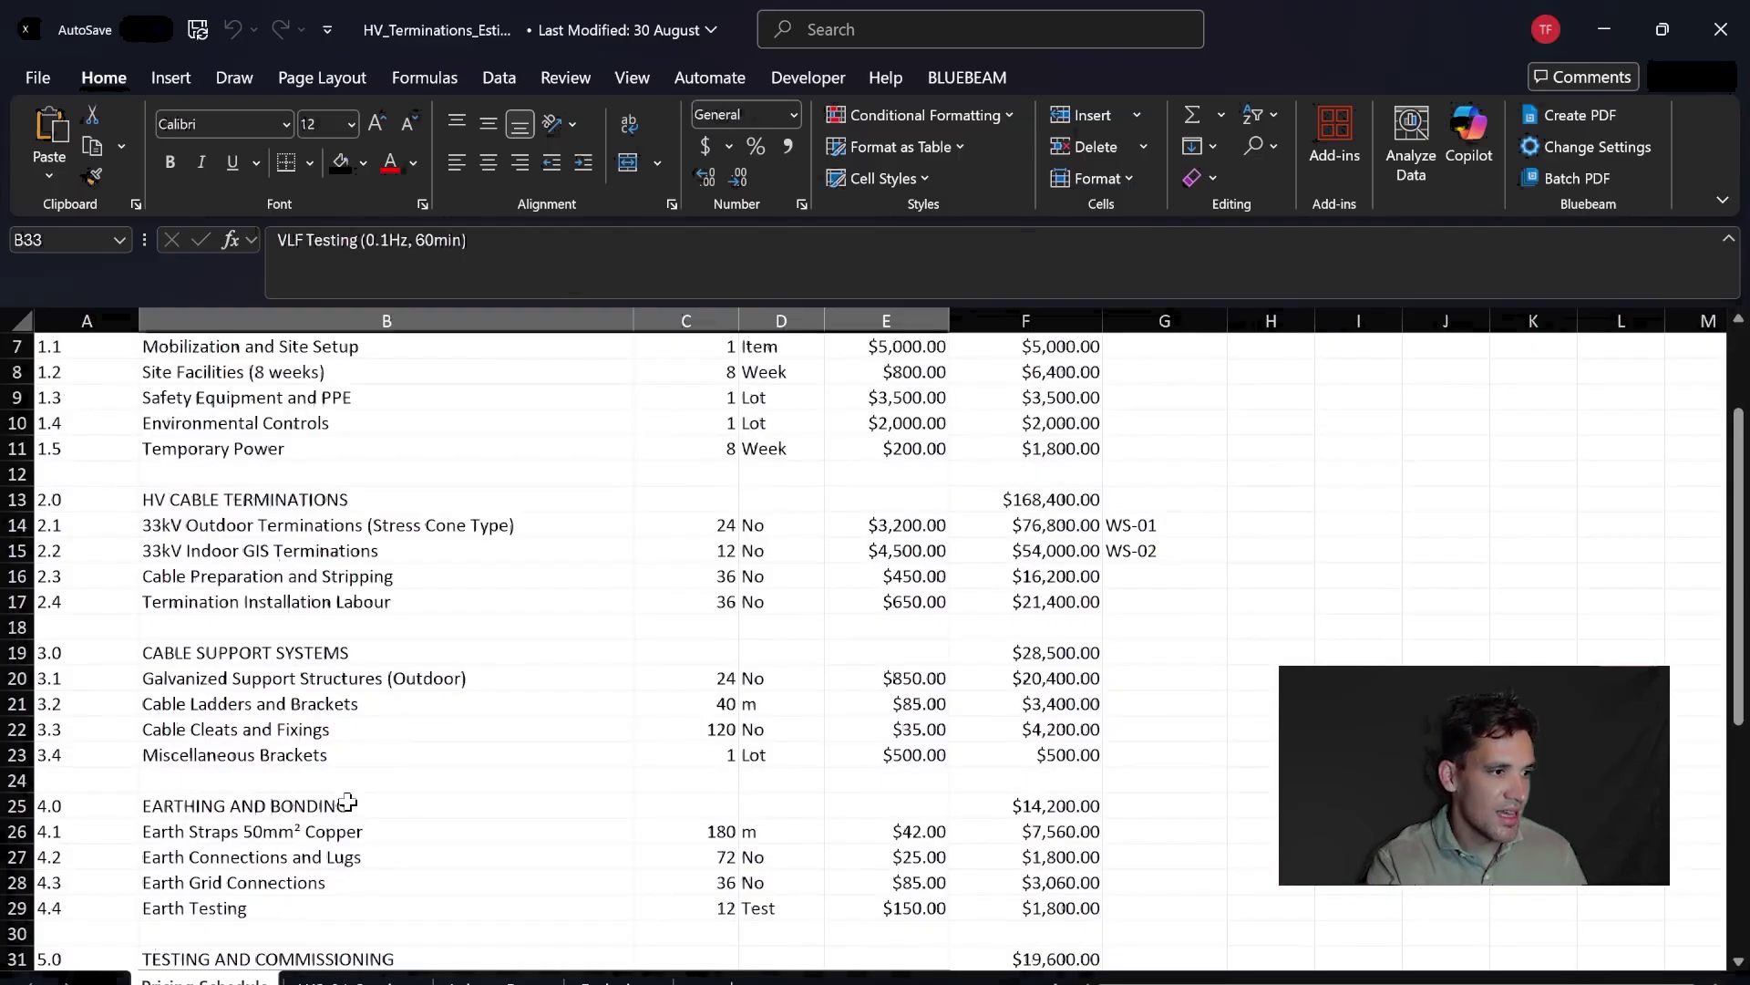
{"action": "left_click", "coordinate": [355, 979]}
{"action": "scroll", "coordinate": [473, 711], "scroll_direction": "down", "scroll_amount": 4}
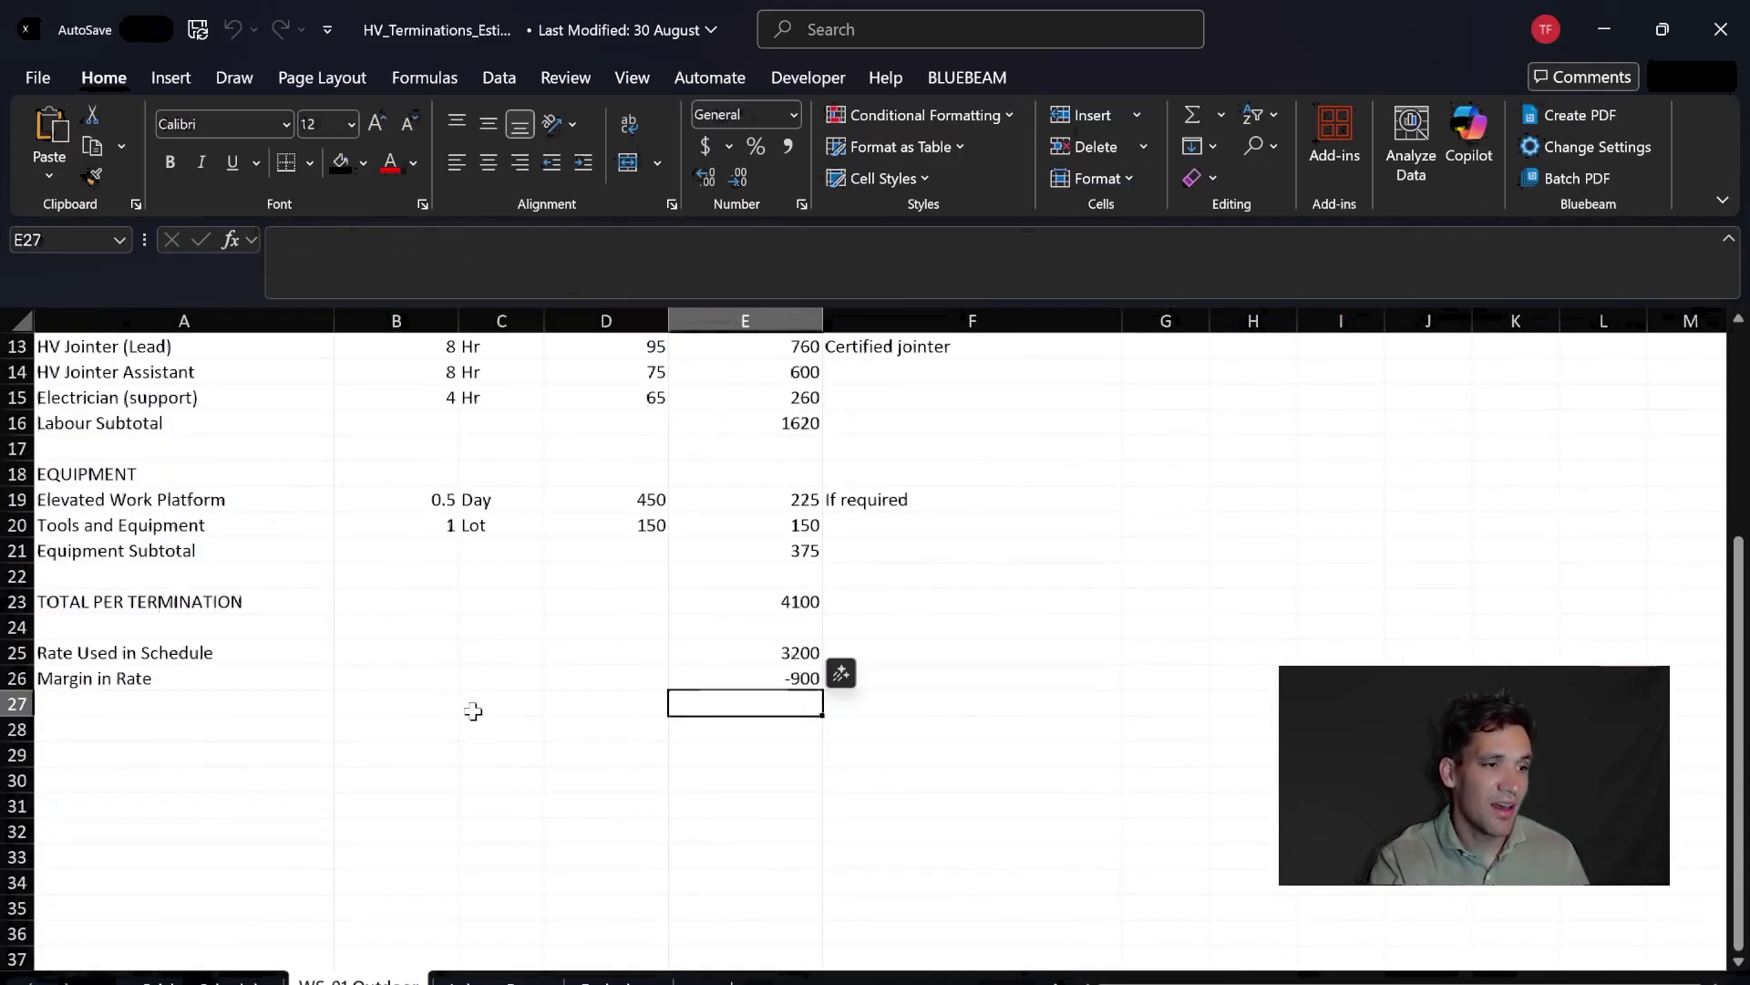
{"action": "scroll", "coordinate": [566, 676], "scroll_direction": "up", "scroll_amount": 4}
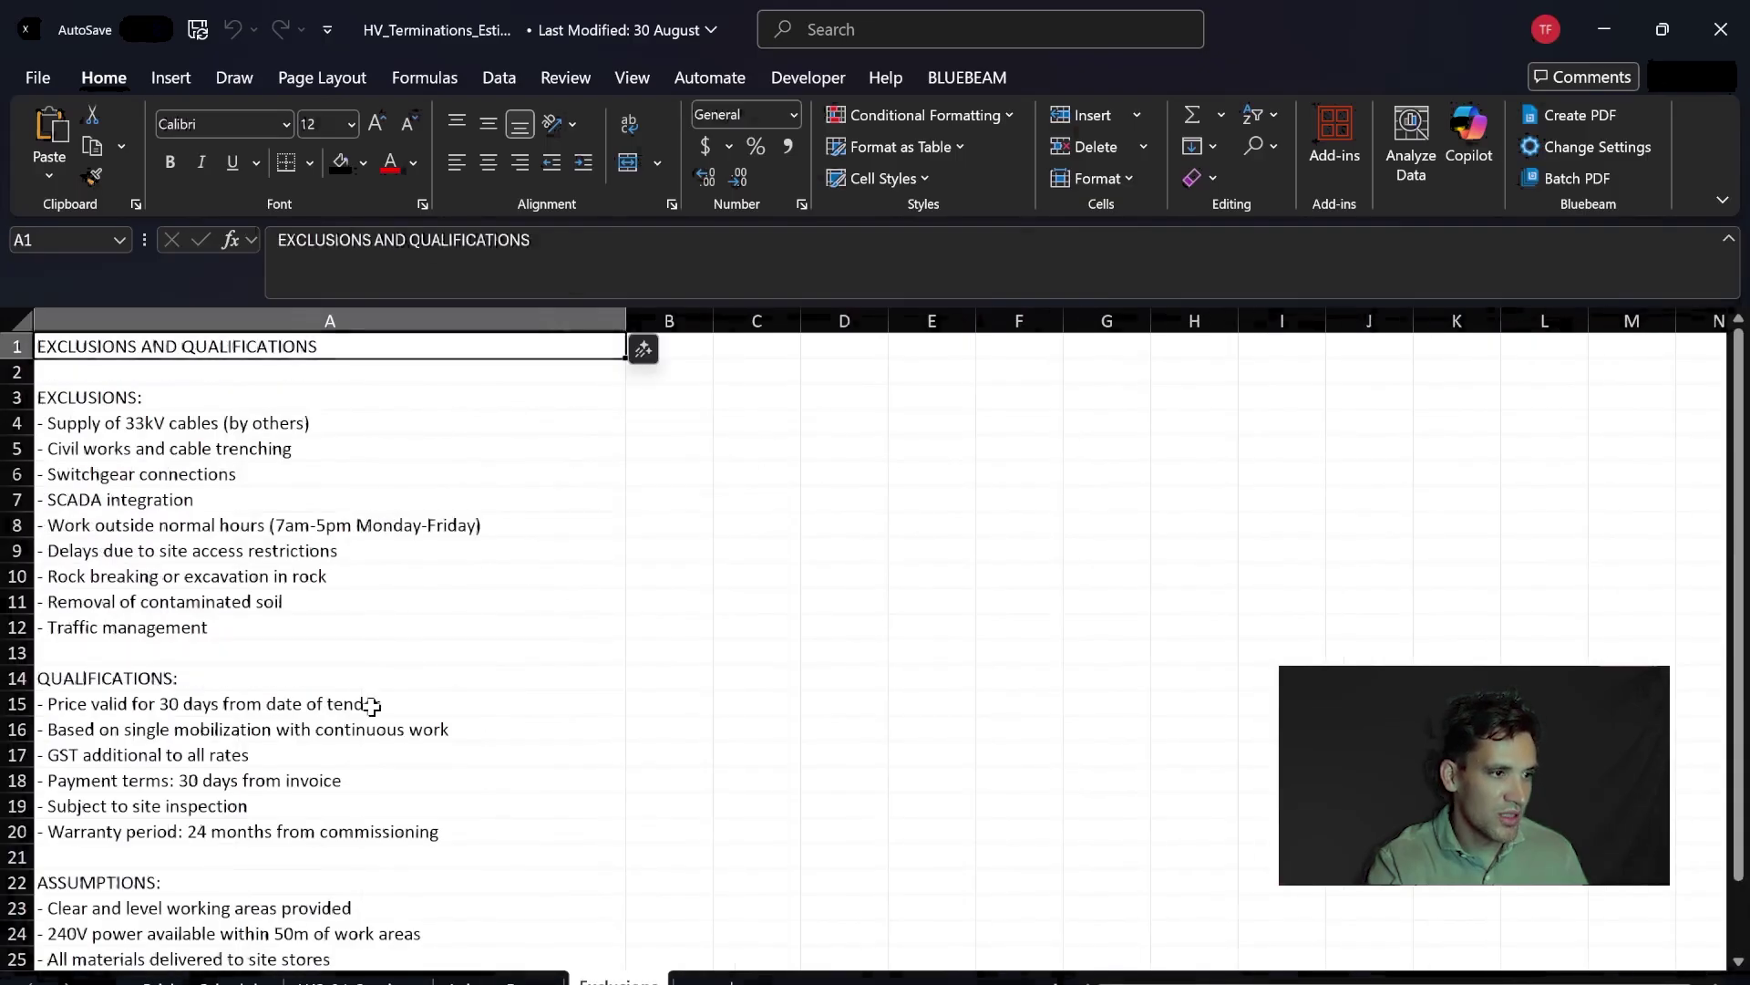
{"action": "scroll", "coordinate": [360, 707], "scroll_direction": "down", "scroll_amount": 6}
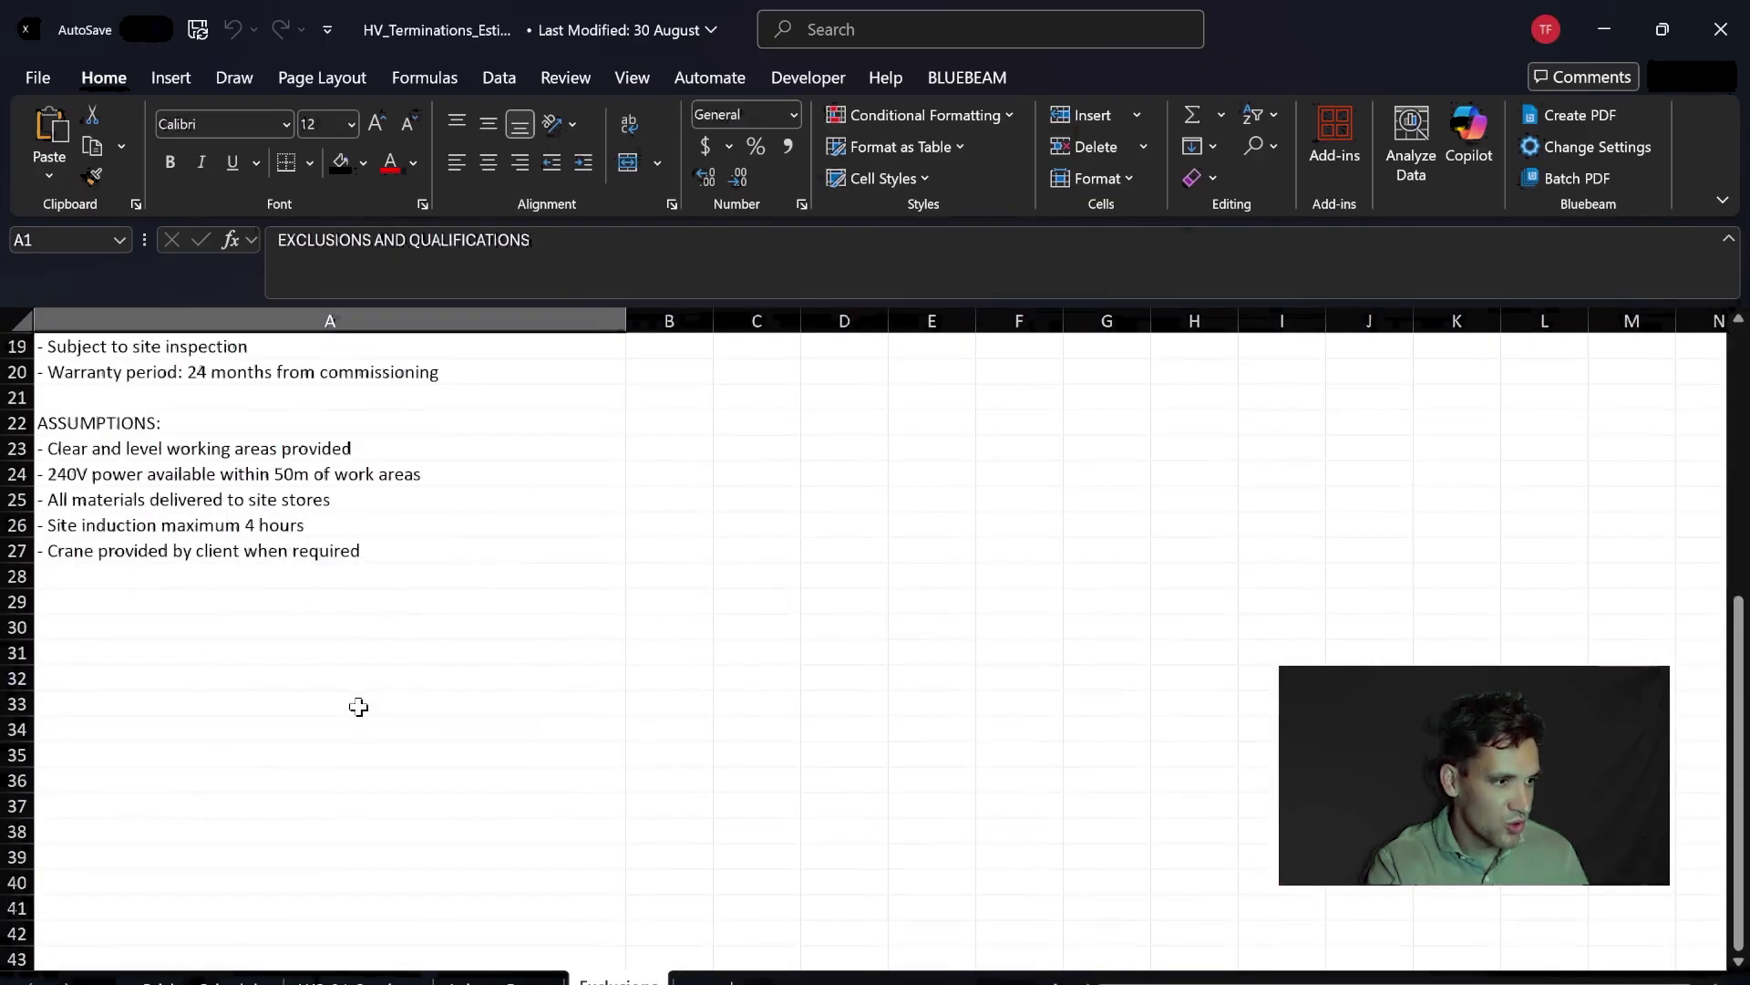
{"action": "scroll", "coordinate": [358, 706], "scroll_direction": "up", "scroll_amount": 4}
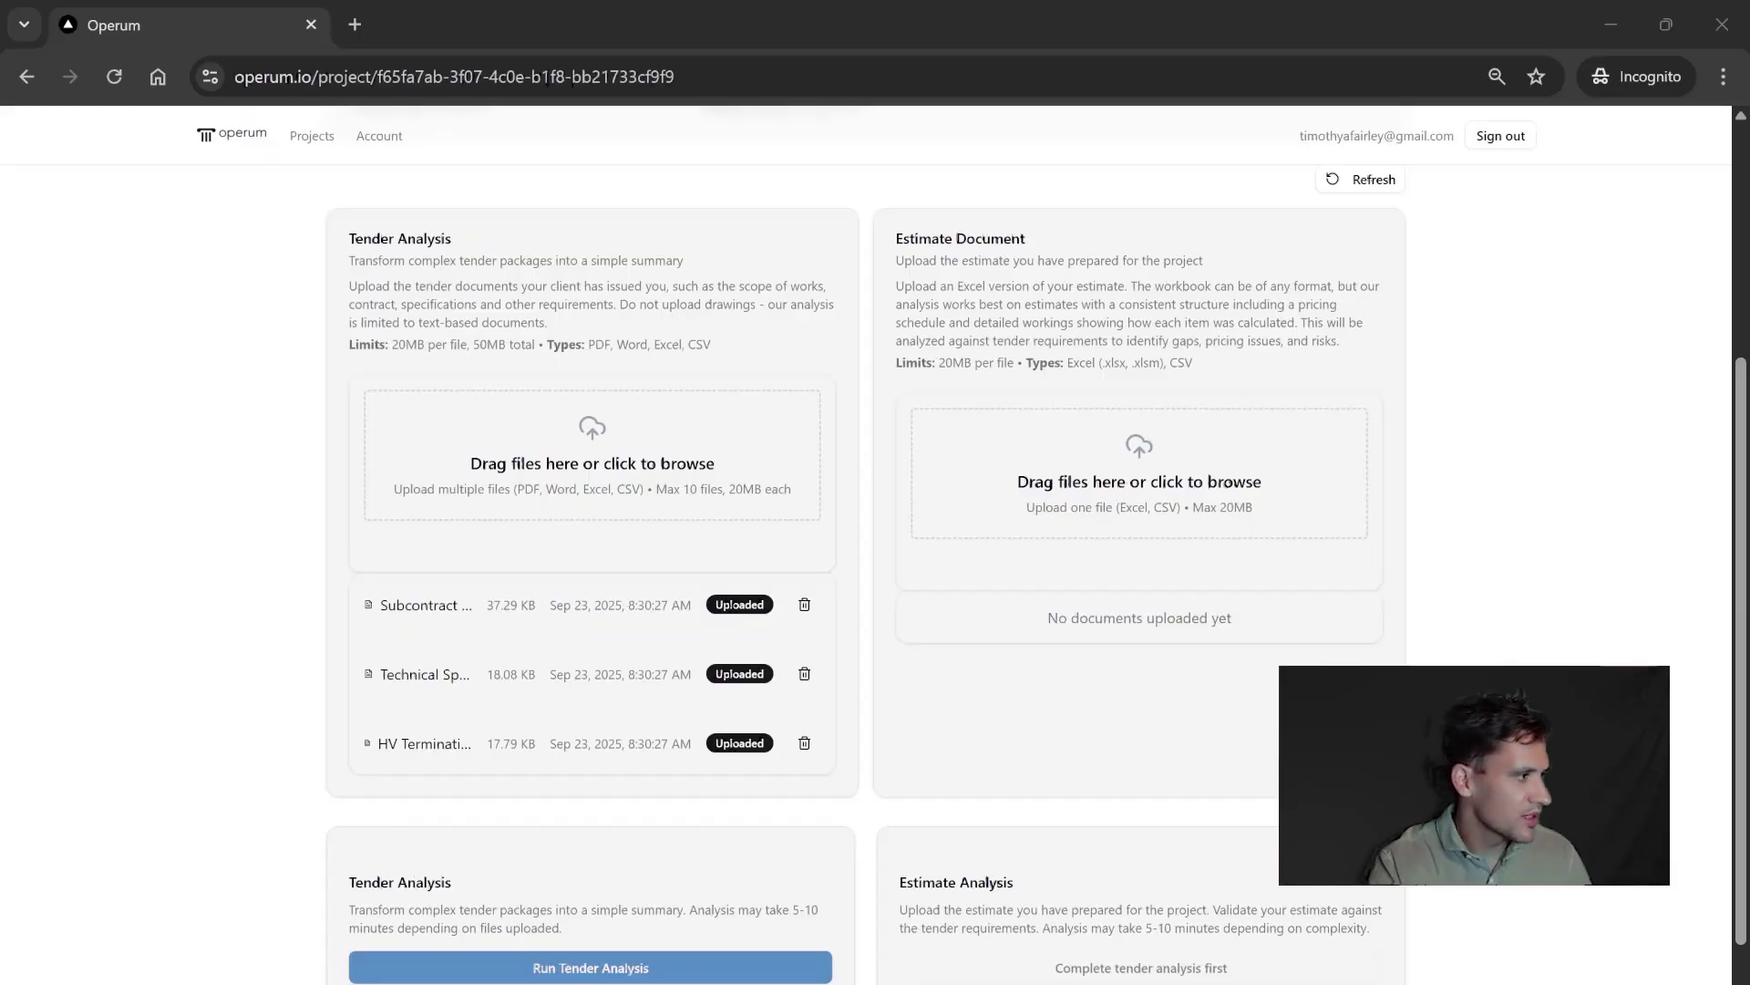
Step: Drop HV_Terminations_Estimate.xlsx into the Estimate Document area and launch the estimate analysis
{"action": "left_click_drag", "start_coordinate": [584, 980], "coordinate": [1094, 511]}
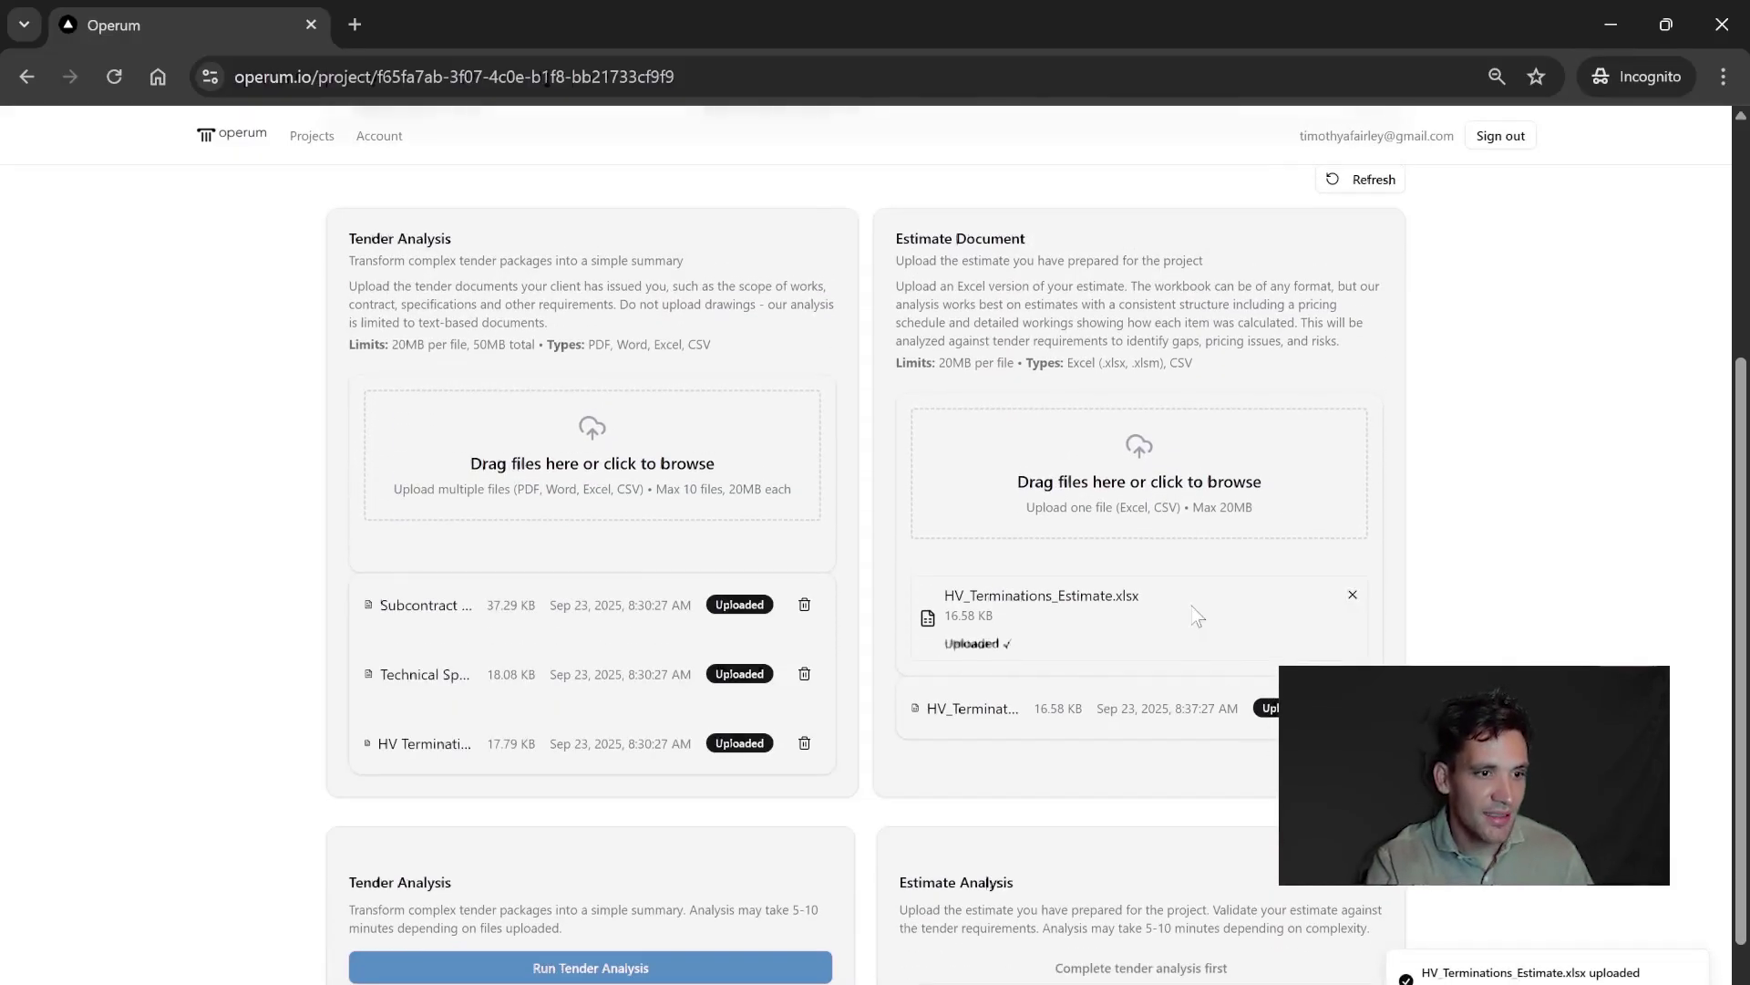
{"action": "scroll", "coordinate": [1202, 729], "scroll_direction": "down", "scroll_amount": 1}
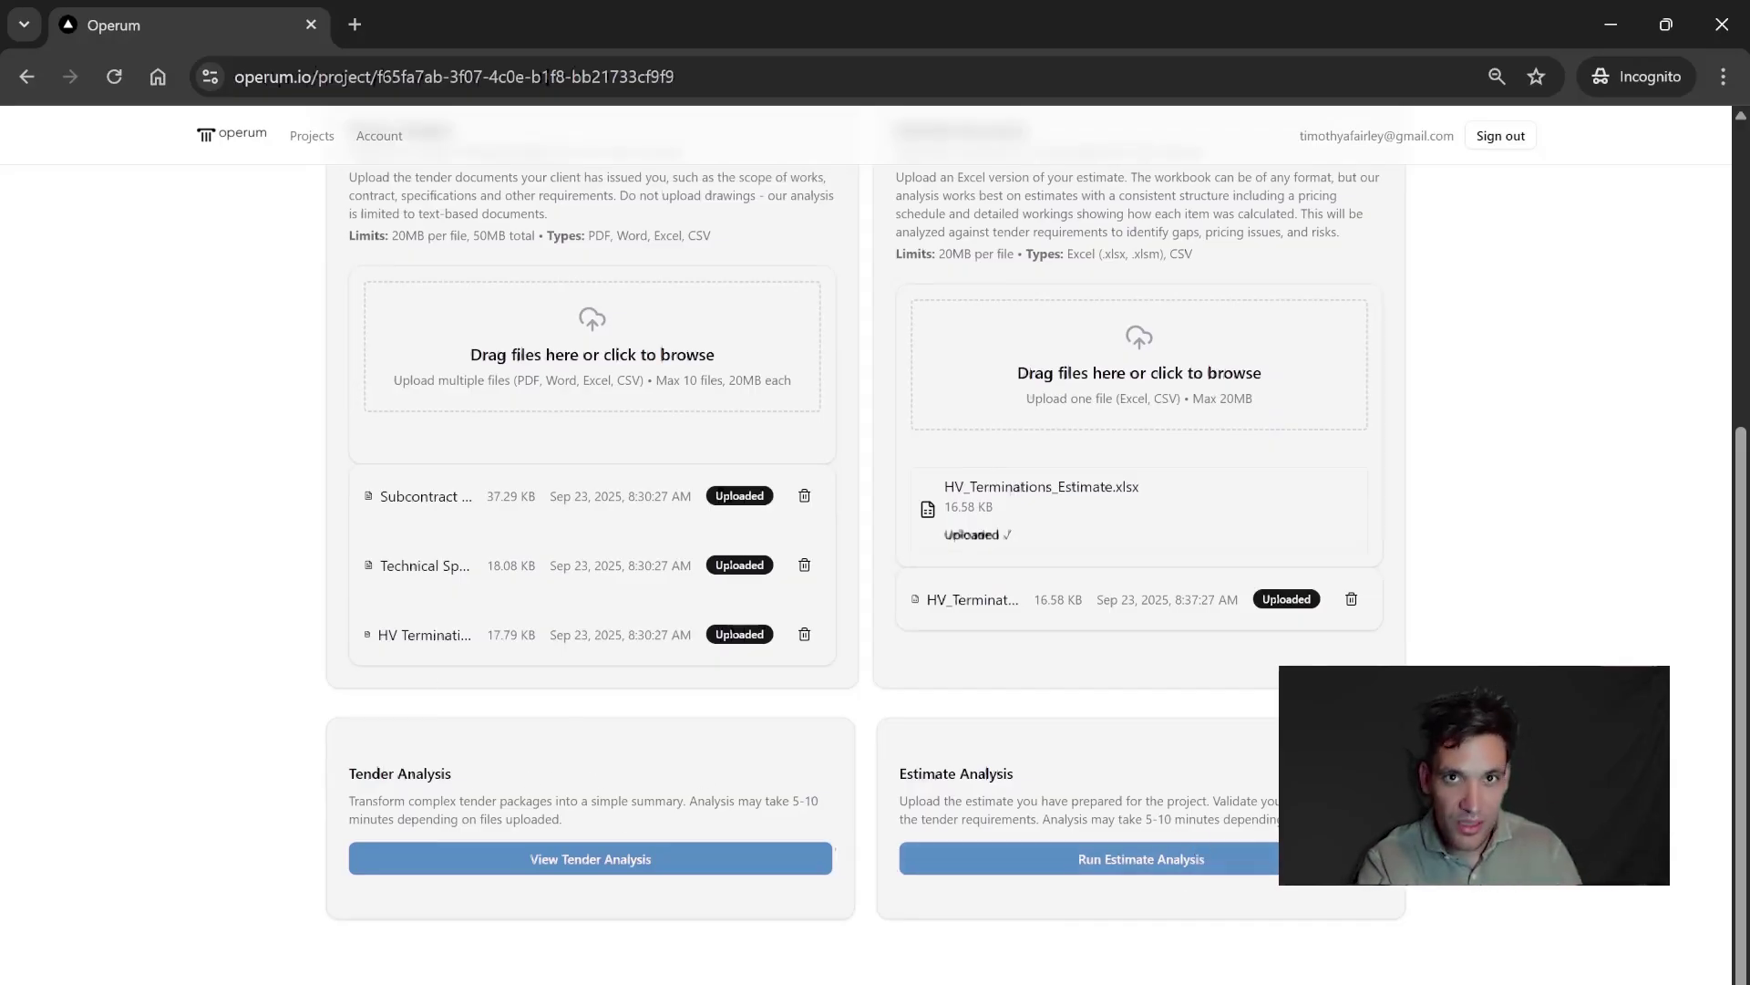
{"action": "left_click", "coordinate": [1087, 867]}
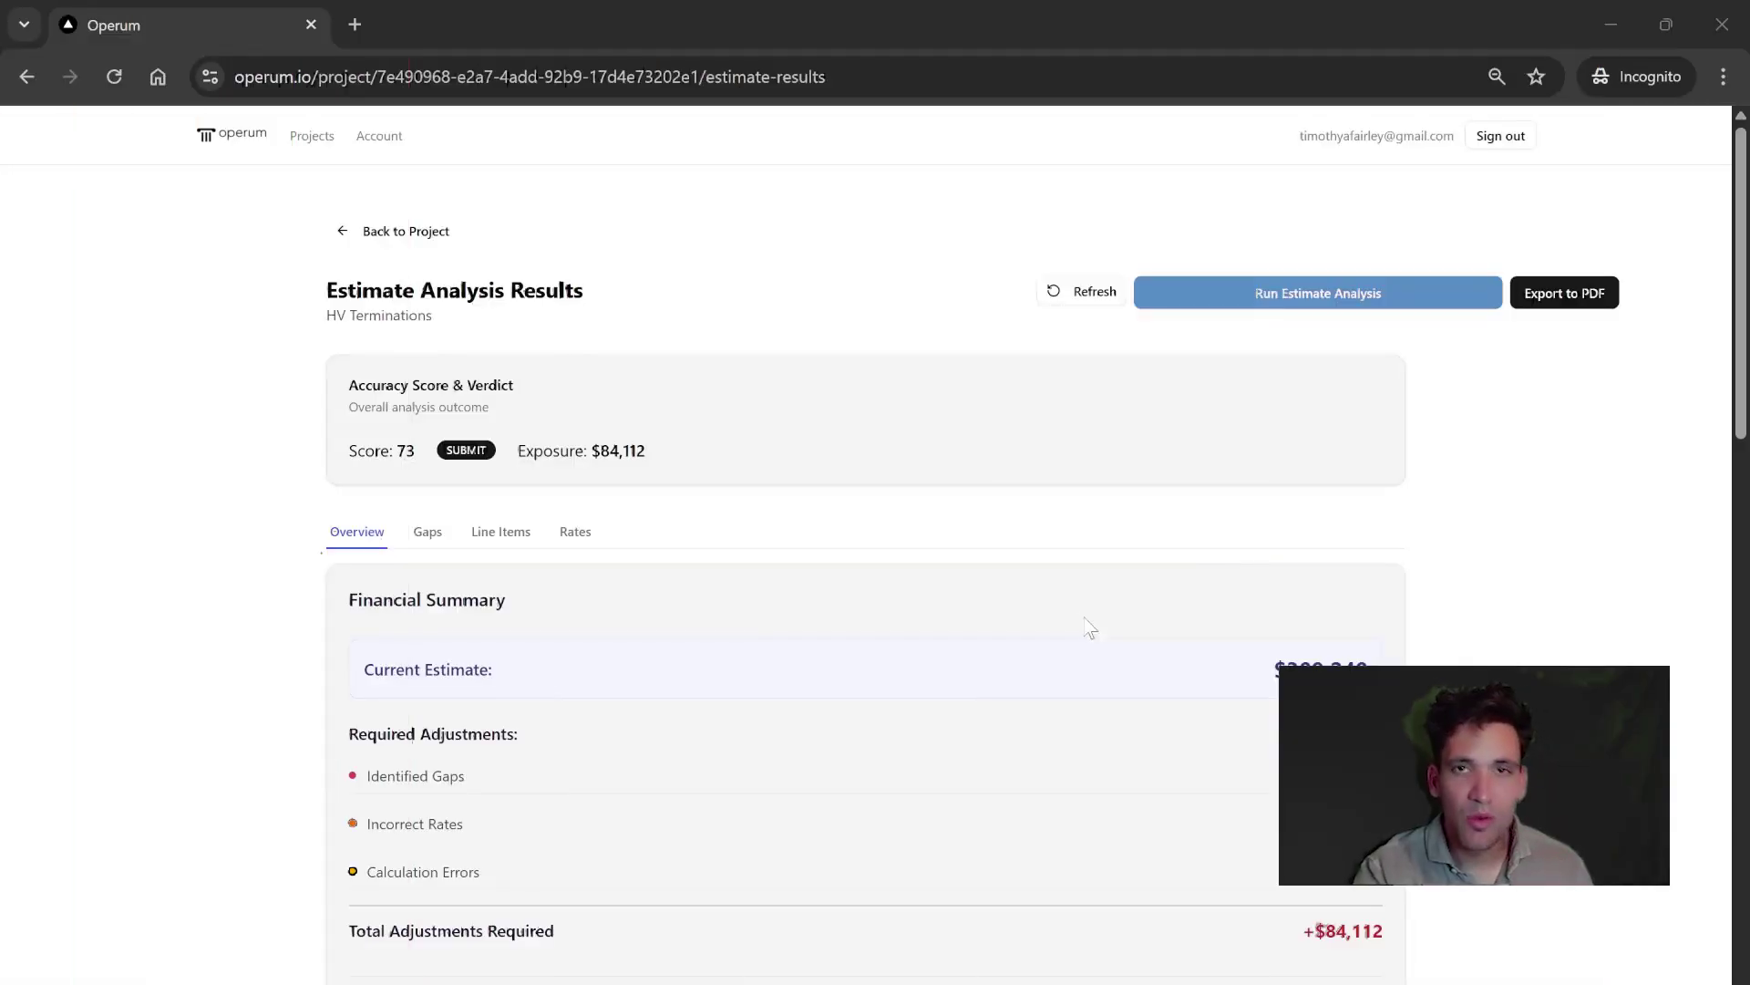
Step: Scroll through the estimate results overview
{"action": "scroll", "coordinate": [1078, 633], "scroll_direction": "down", "scroll_amount": 1}
{"action": "scroll", "coordinate": [1083, 633], "scroll_direction": "up", "scroll_amount": 1}
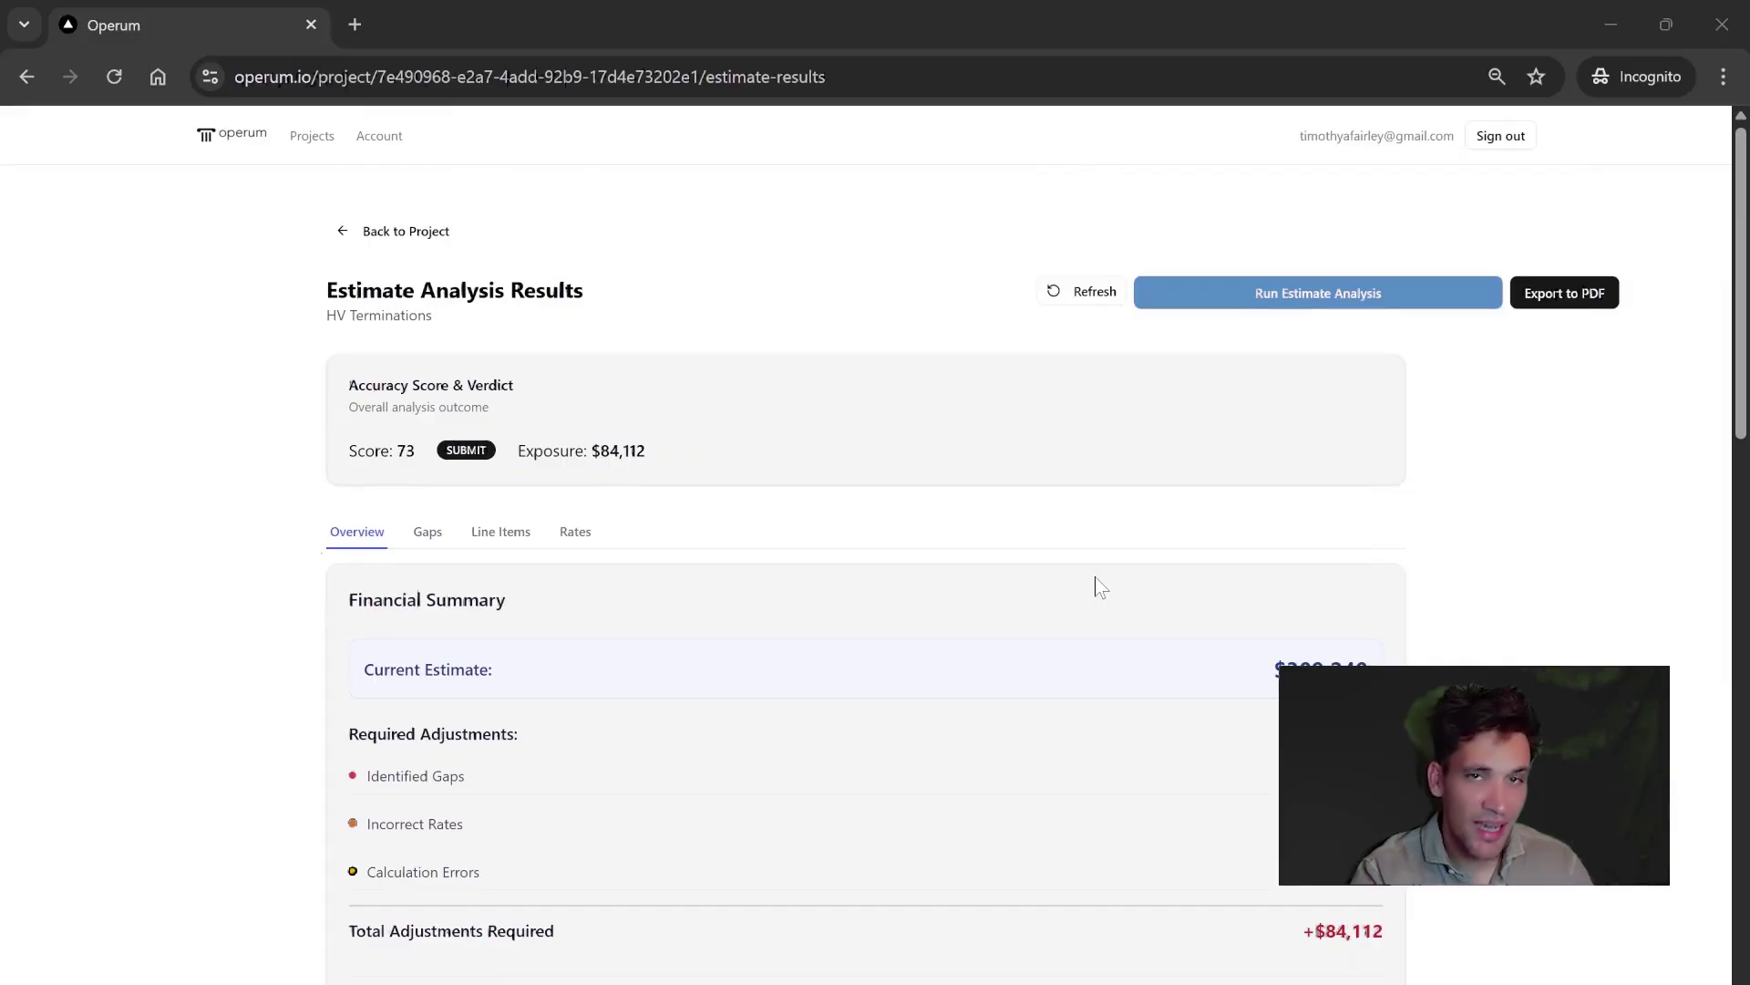
{"action": "scroll", "coordinate": [1096, 577], "scroll_direction": "down", "scroll_amount": 1}
{"action": "scroll", "coordinate": [1090, 598], "scroll_direction": "down", "scroll_amount": 1}
{"action": "scroll", "coordinate": [1091, 598], "scroll_direction": "up", "scroll_amount": 1}
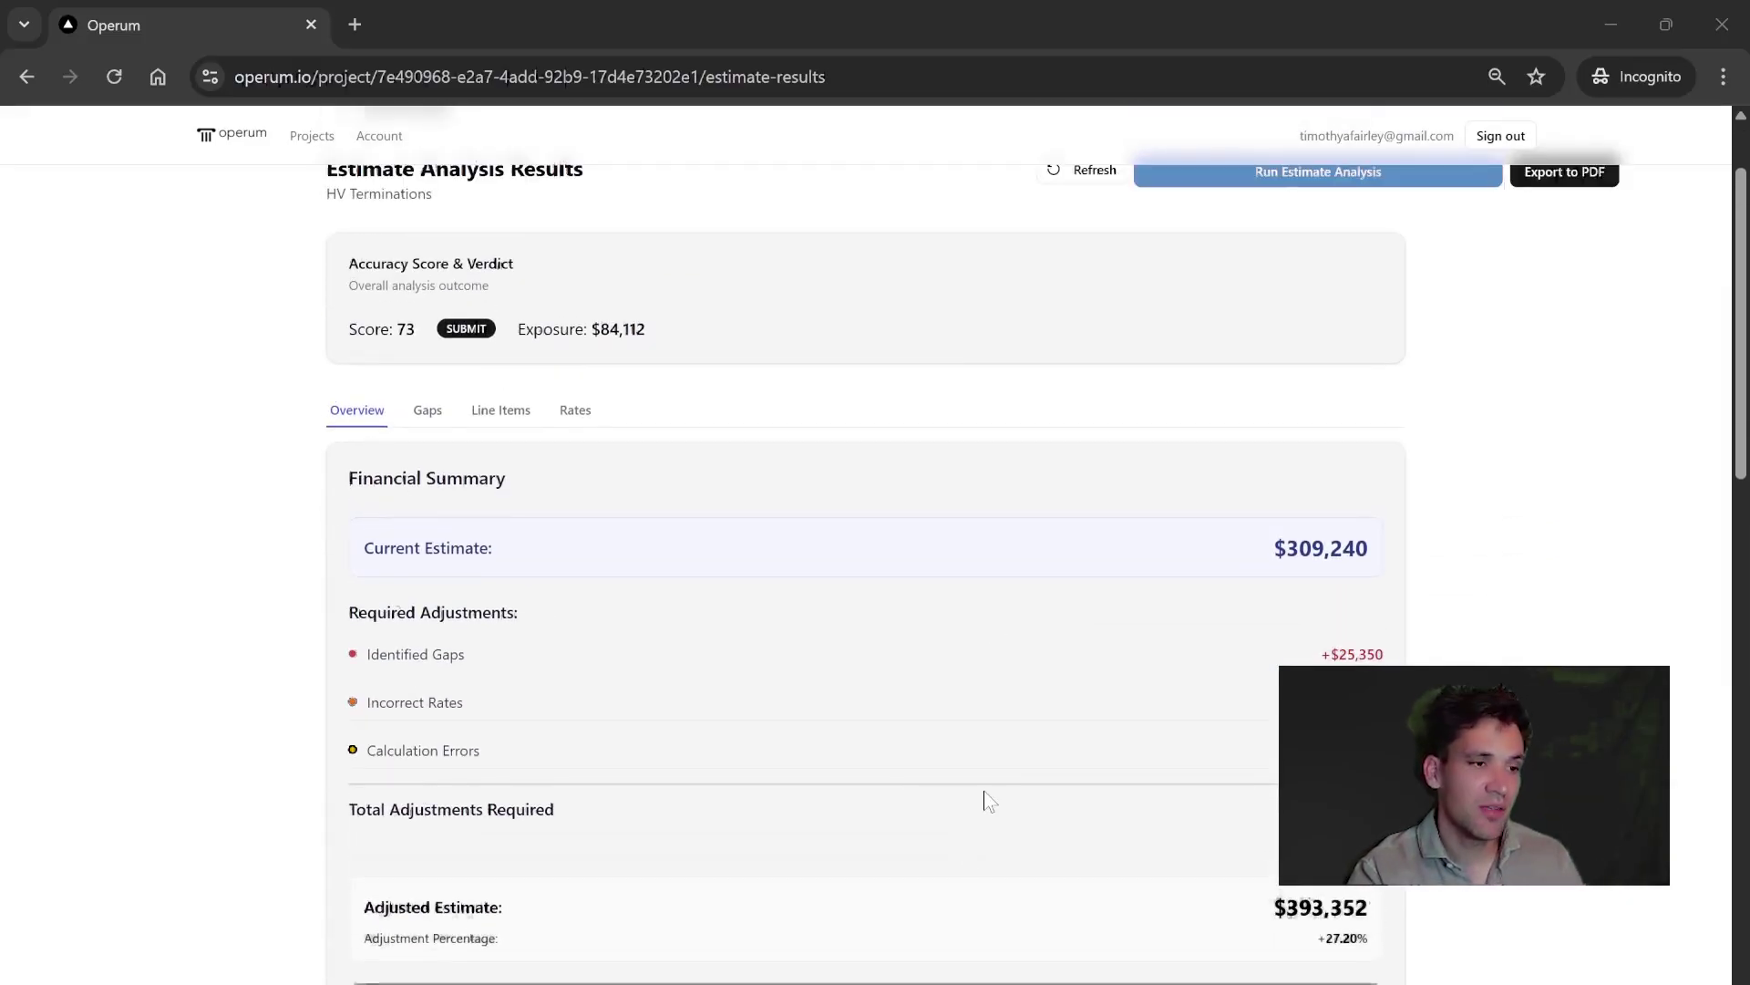
Step: Review the gaps found in the estimate and the line-item breakdown by section
{"action": "left_click", "coordinate": [445, 427]}
{"action": "scroll", "coordinate": [762, 574], "scroll_direction": "down", "scroll_amount": 1}
{"action": "scroll", "coordinate": [729, 584], "scroll_direction": "up", "scroll_amount": 2}
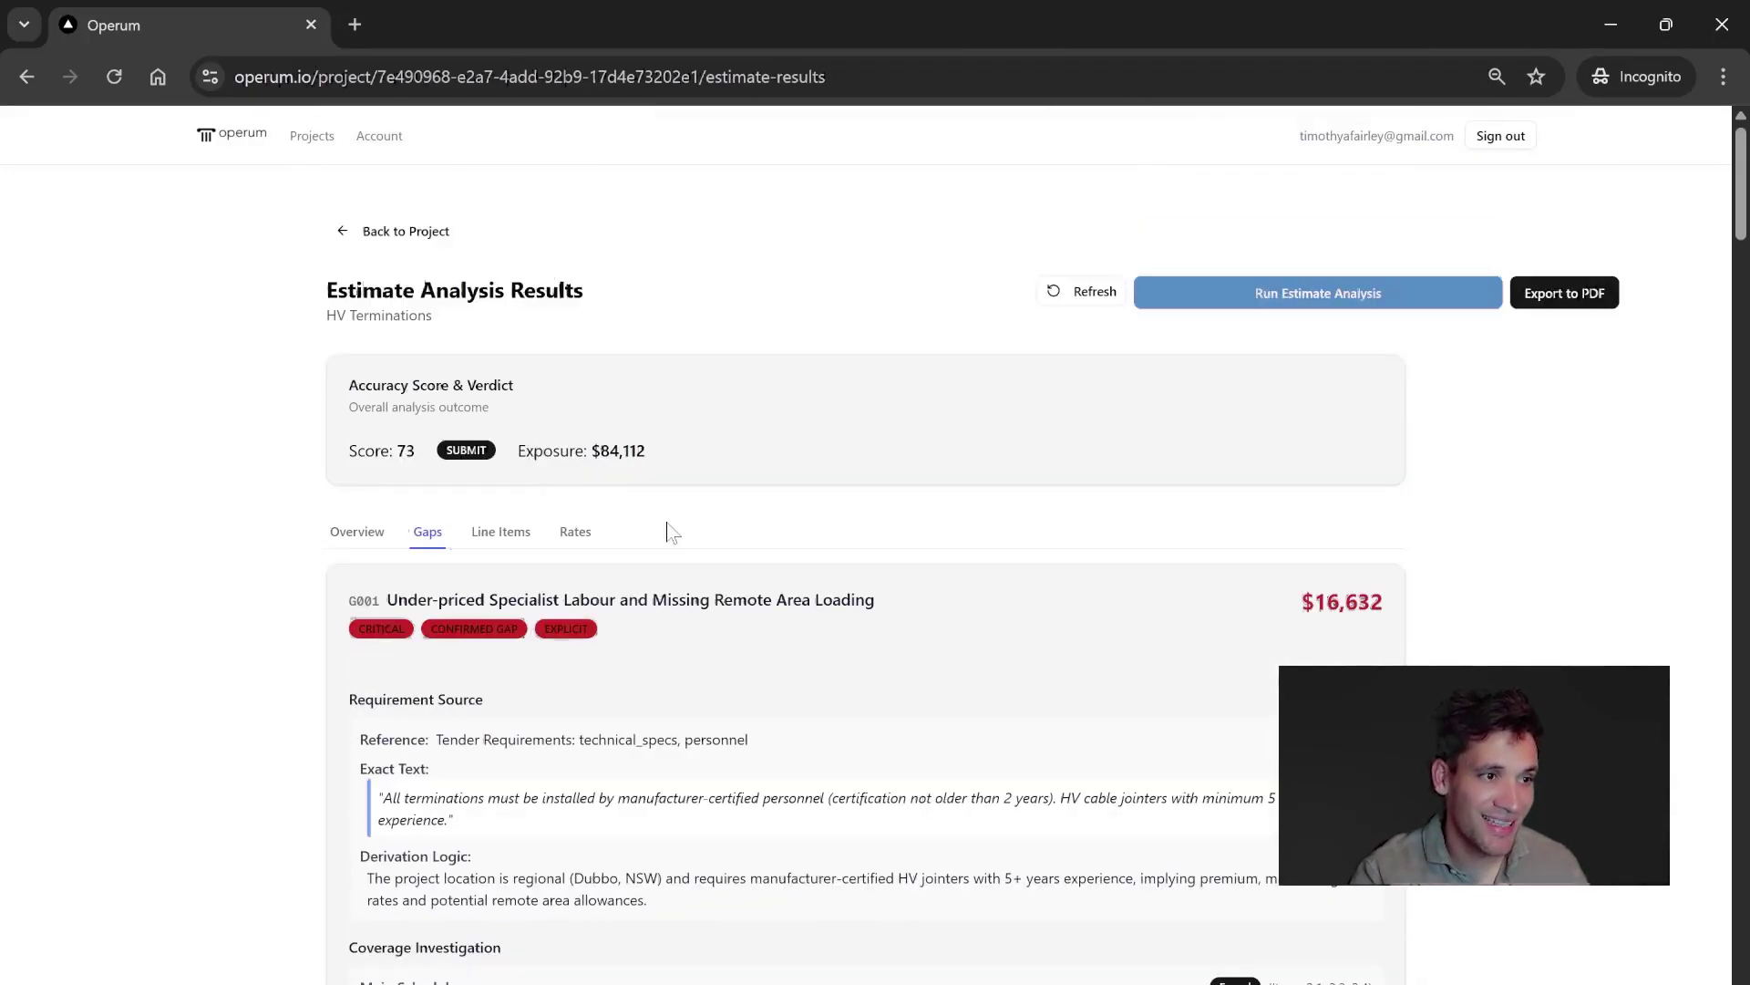
{"action": "left_click", "coordinate": [500, 531]}
{"action": "scroll", "coordinate": [907, 766], "scroll_direction": "down", "scroll_amount": 10}
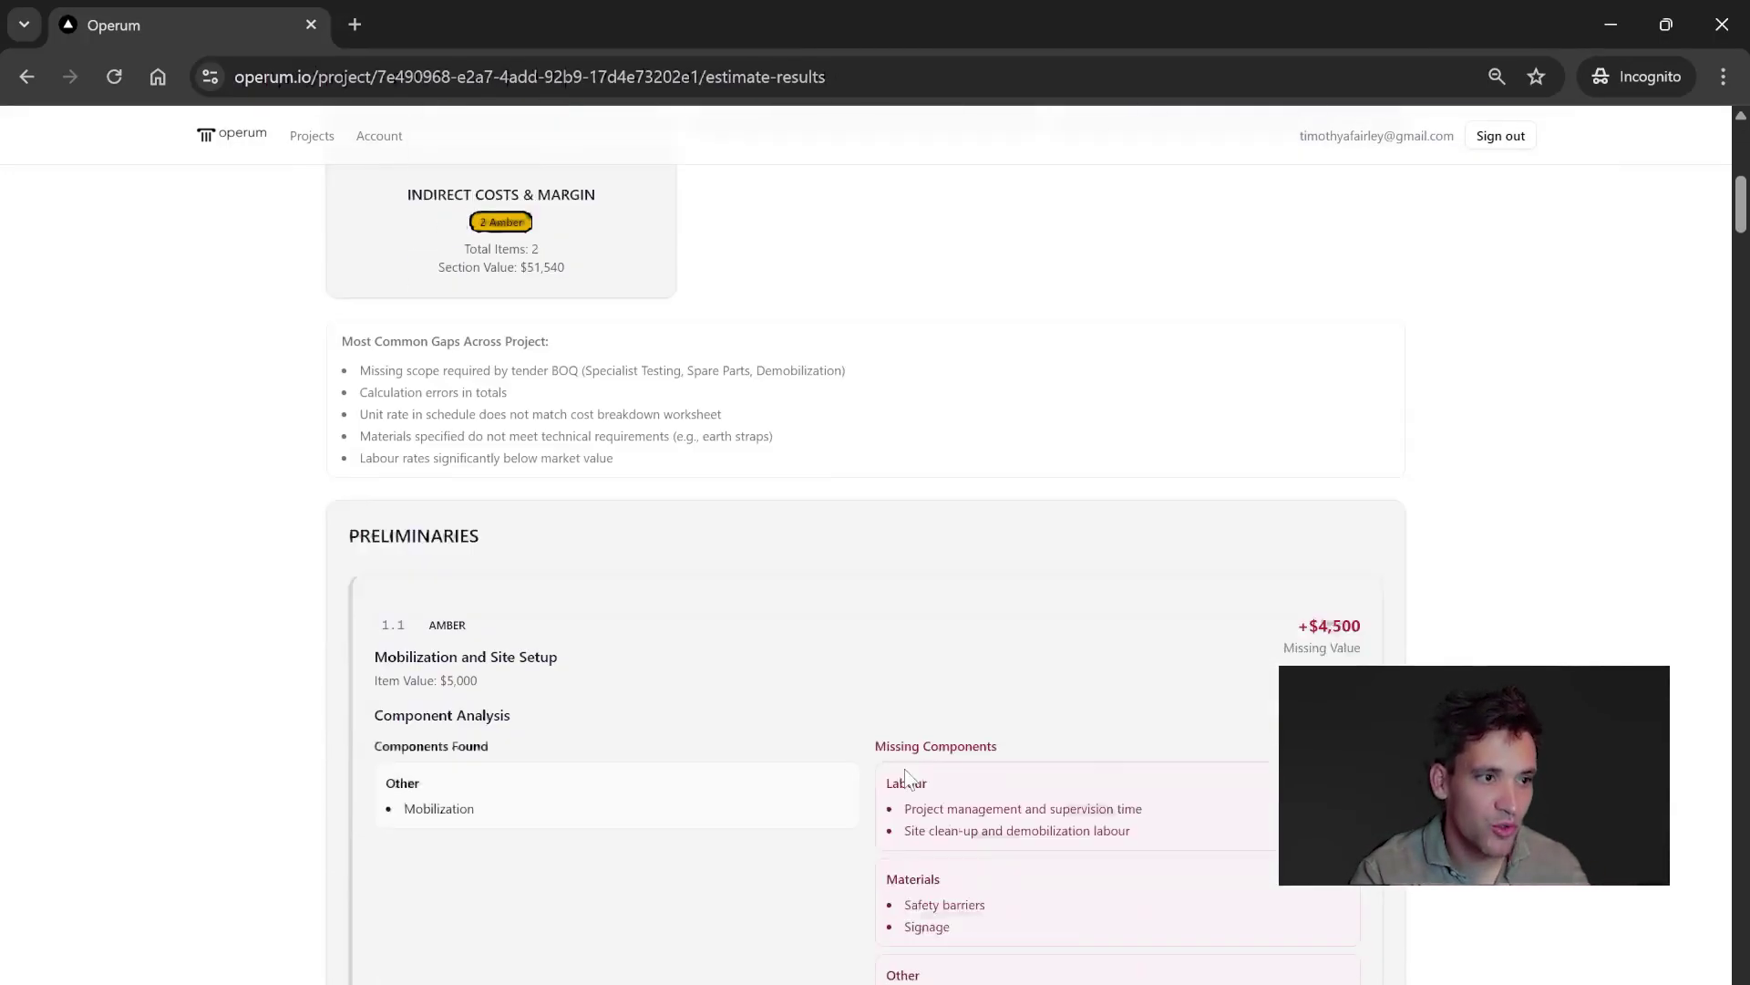
{"action": "scroll", "coordinate": [1130, 702], "scroll_direction": "up", "scroll_amount": 9}
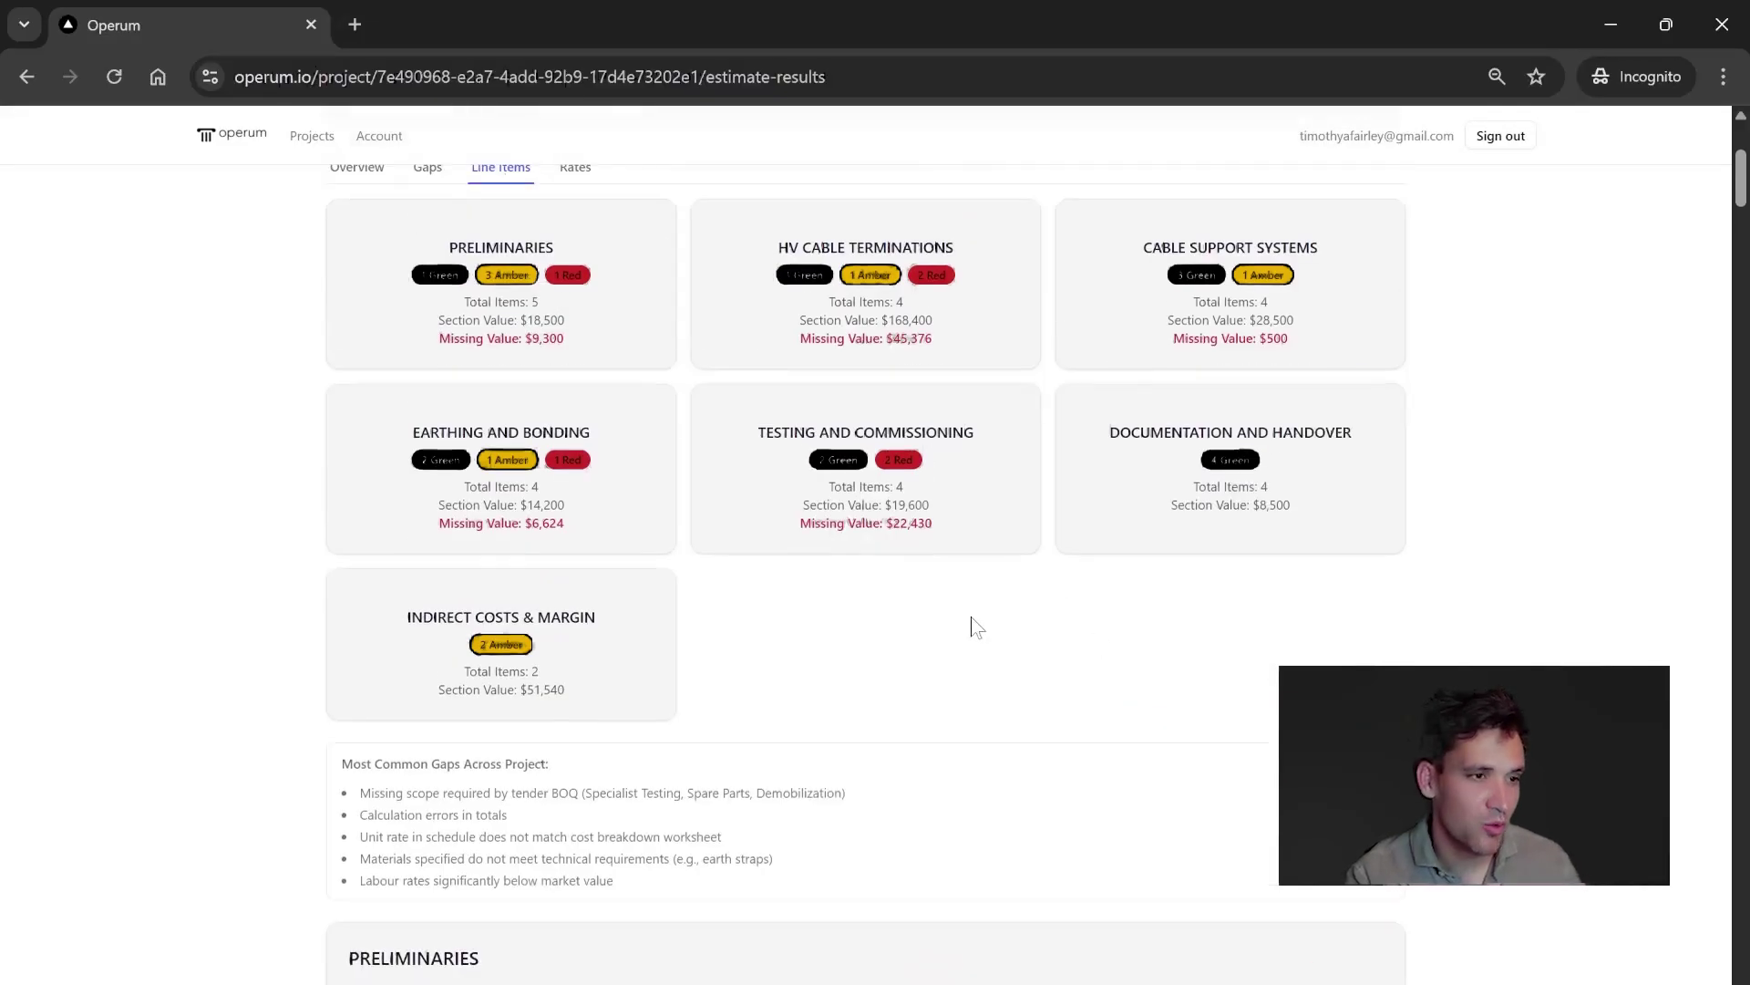
Step: Check the rates analysis and overview financial summary, then switch to the Excel estimate
{"action": "left_click", "coordinate": [575, 531]}
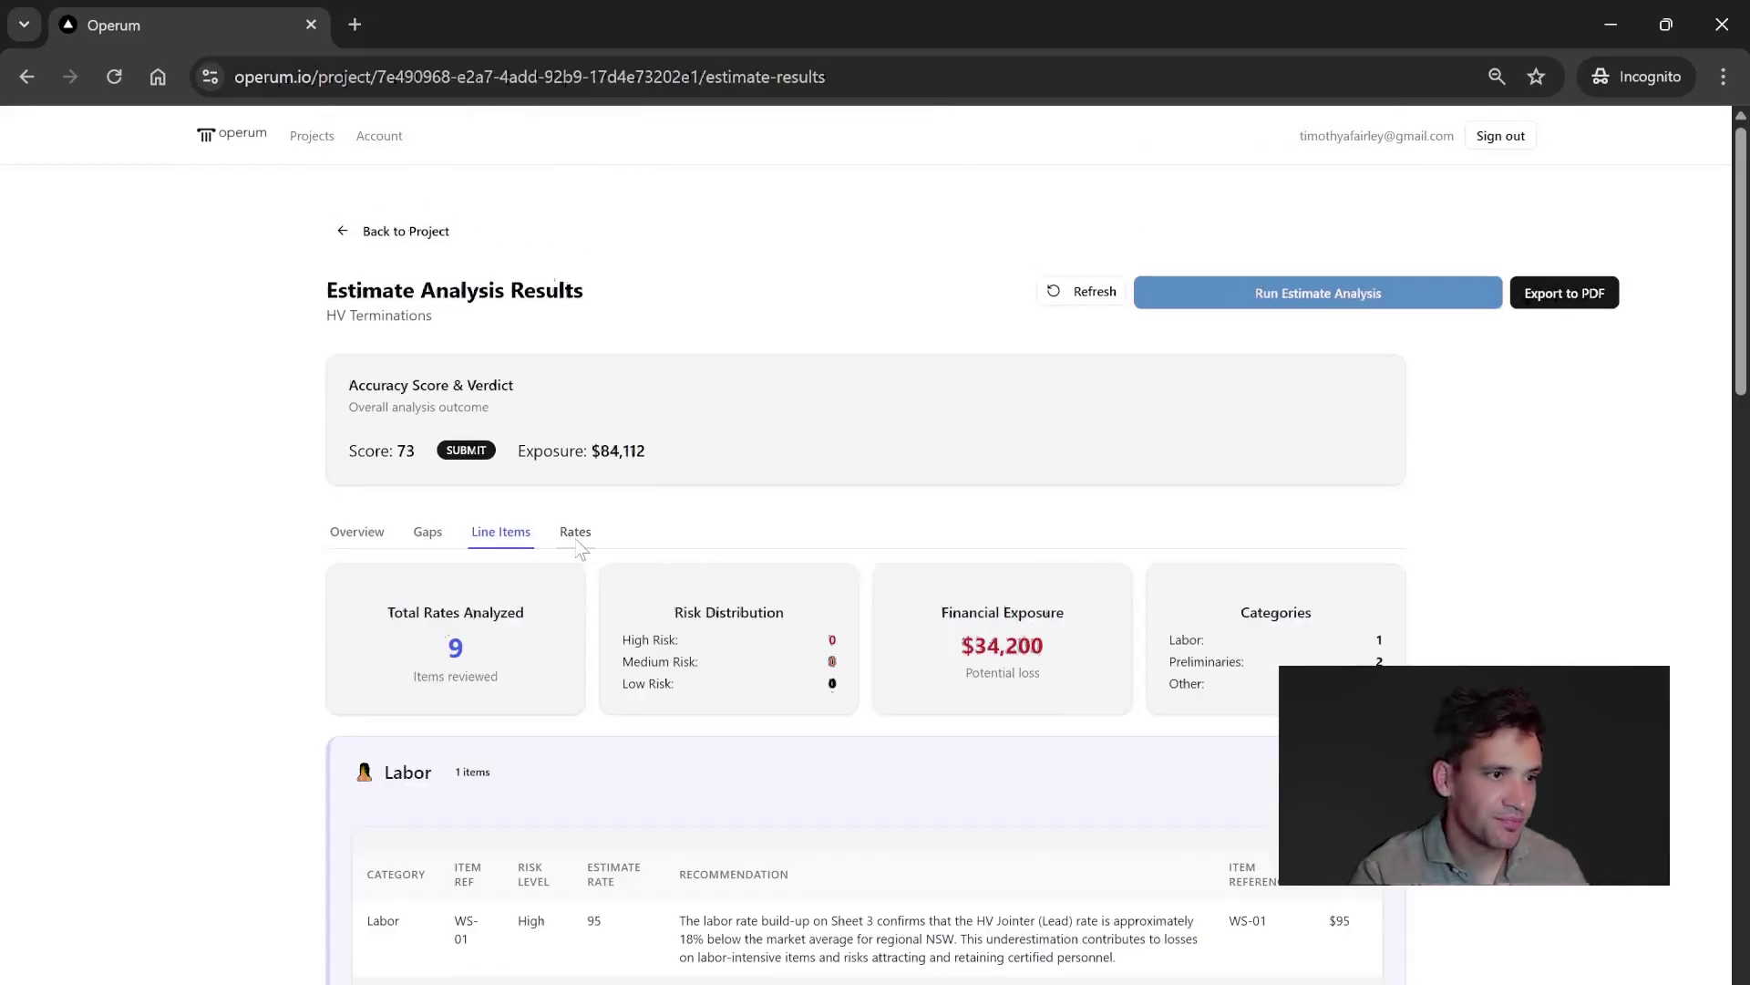
{"action": "scroll", "coordinate": [796, 679], "scroll_direction": "down", "scroll_amount": 4}
{"action": "scroll", "coordinate": [796, 679], "scroll_direction": "down", "scroll_amount": 2}
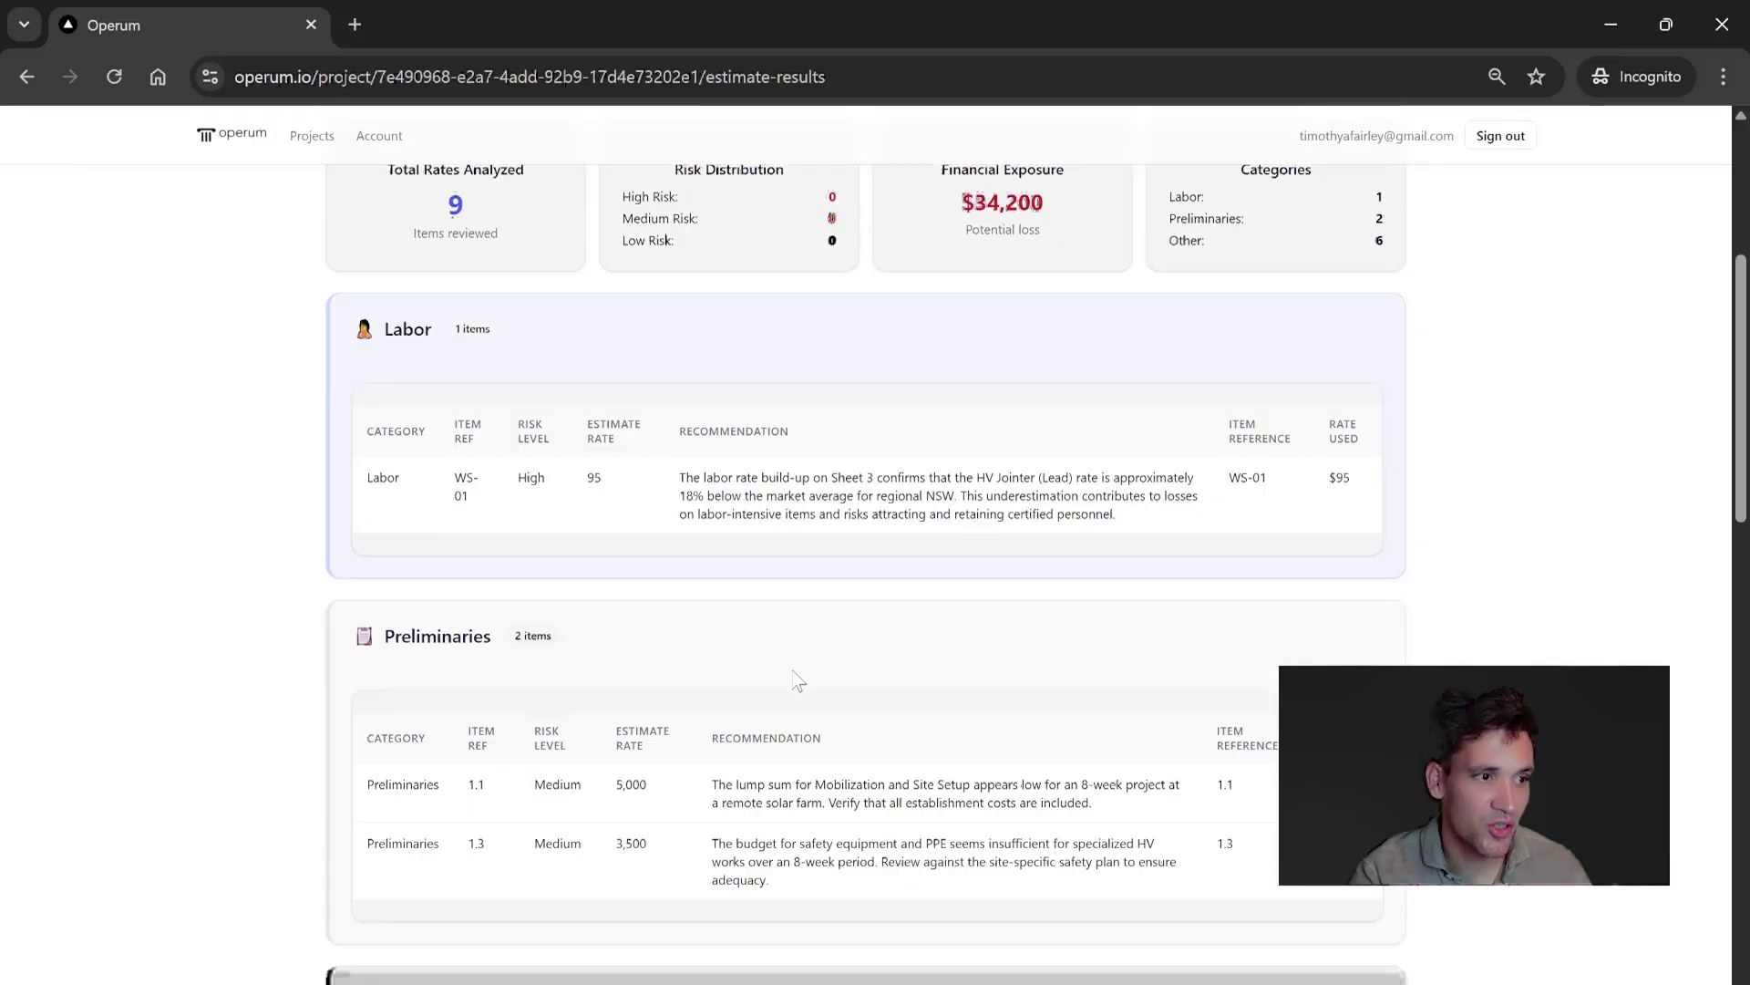
{"action": "scroll", "coordinate": [820, 657], "scroll_direction": "up", "scroll_amount": 6}
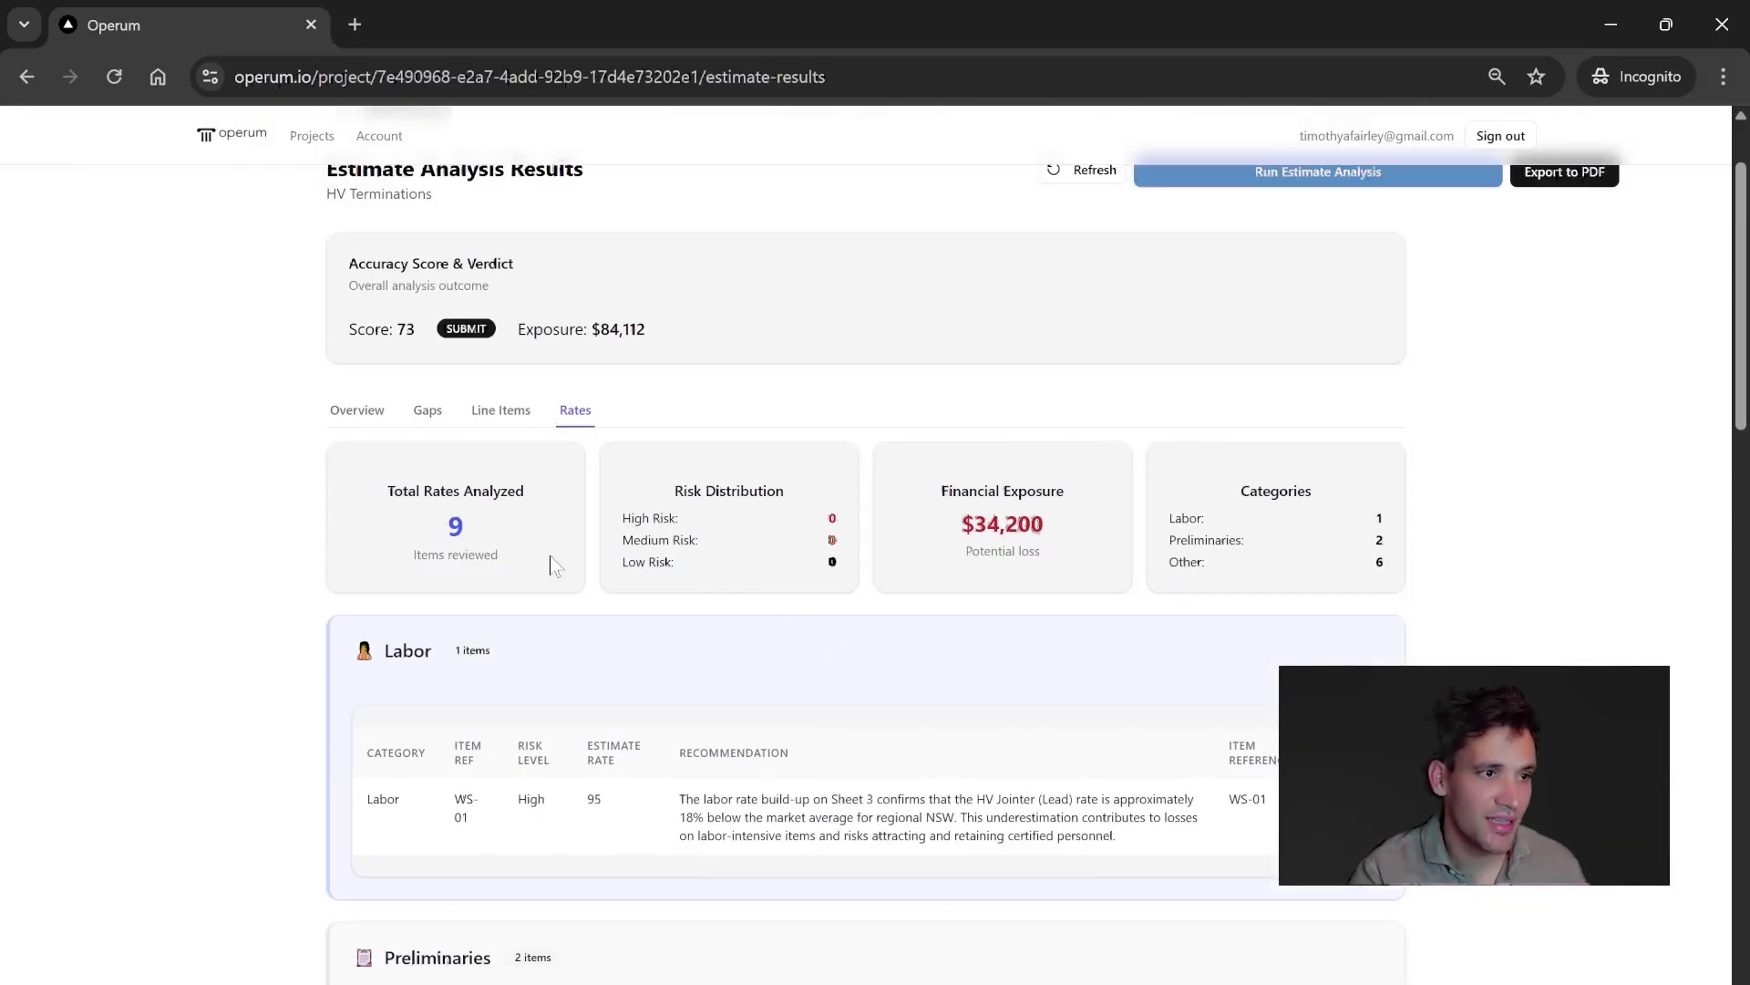
{"action": "left_click", "coordinate": [354, 412]}
{"action": "scroll", "coordinate": [992, 727], "scroll_direction": "down", "scroll_amount": 2}
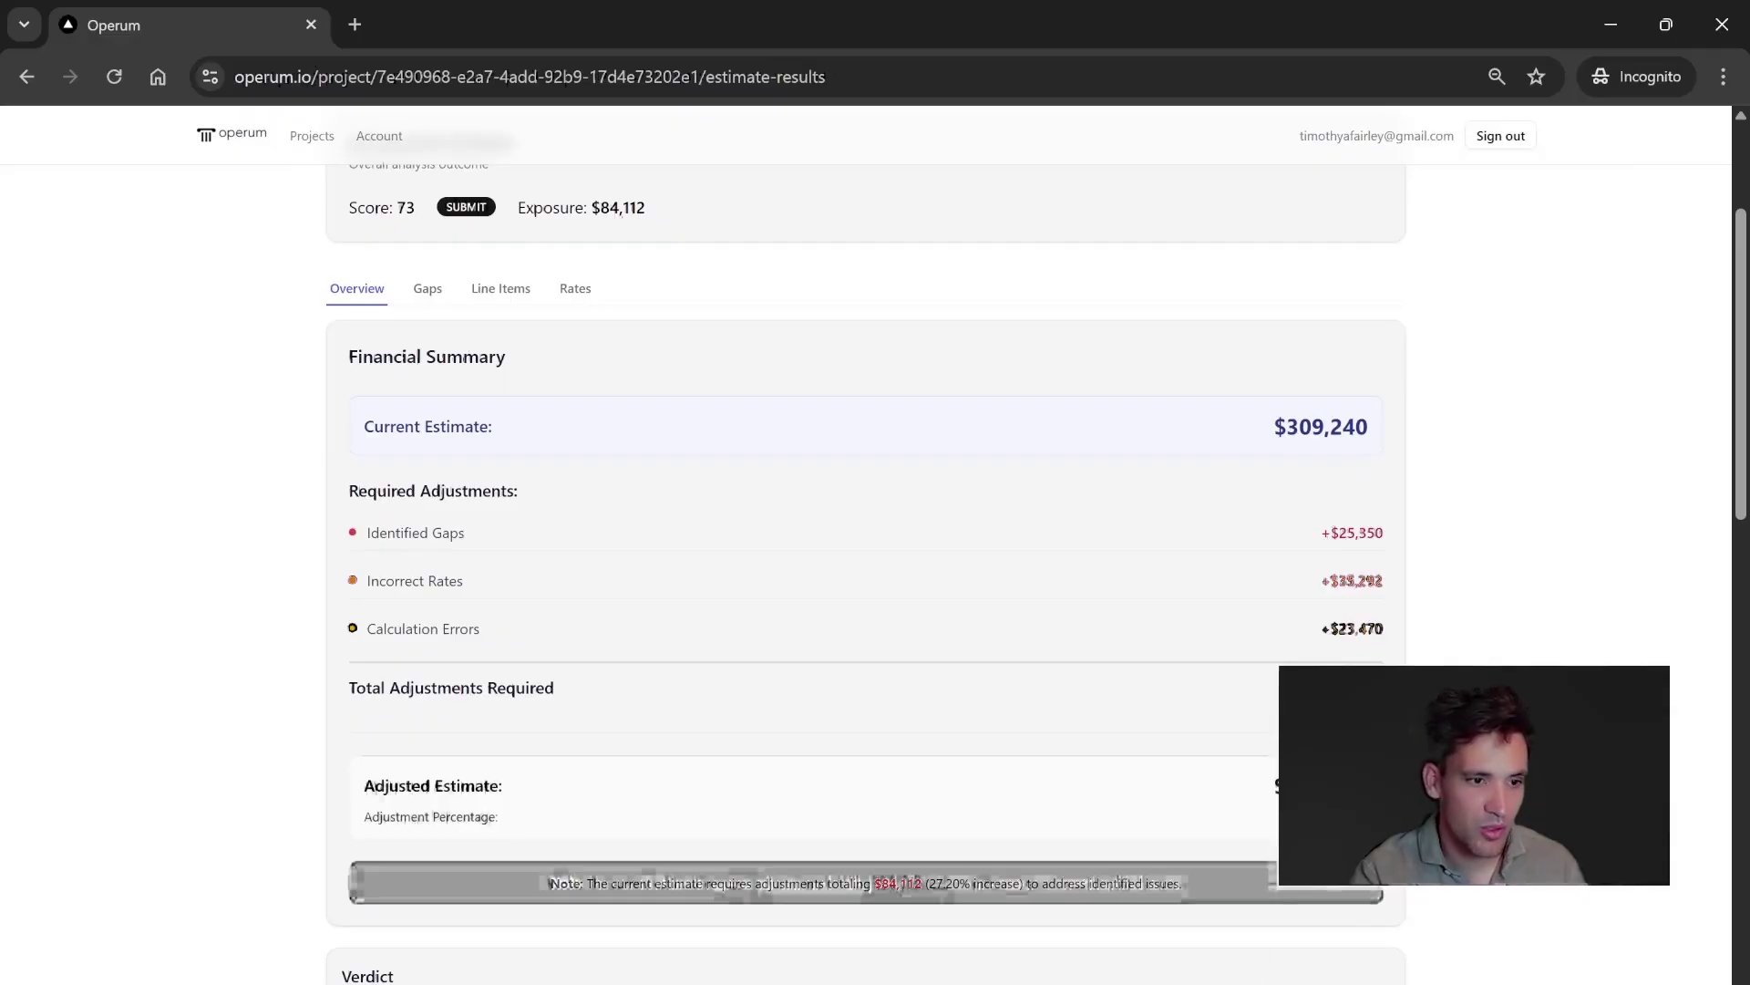
{"action": "key", "text": "alt+Tab"}
Step: Check the $309,240 TOTAL PRICE row in Excel, then minimize the workbook
{"action": "scroll", "coordinate": [1056, 807], "scroll_direction": "down", "scroll_amount": 11}
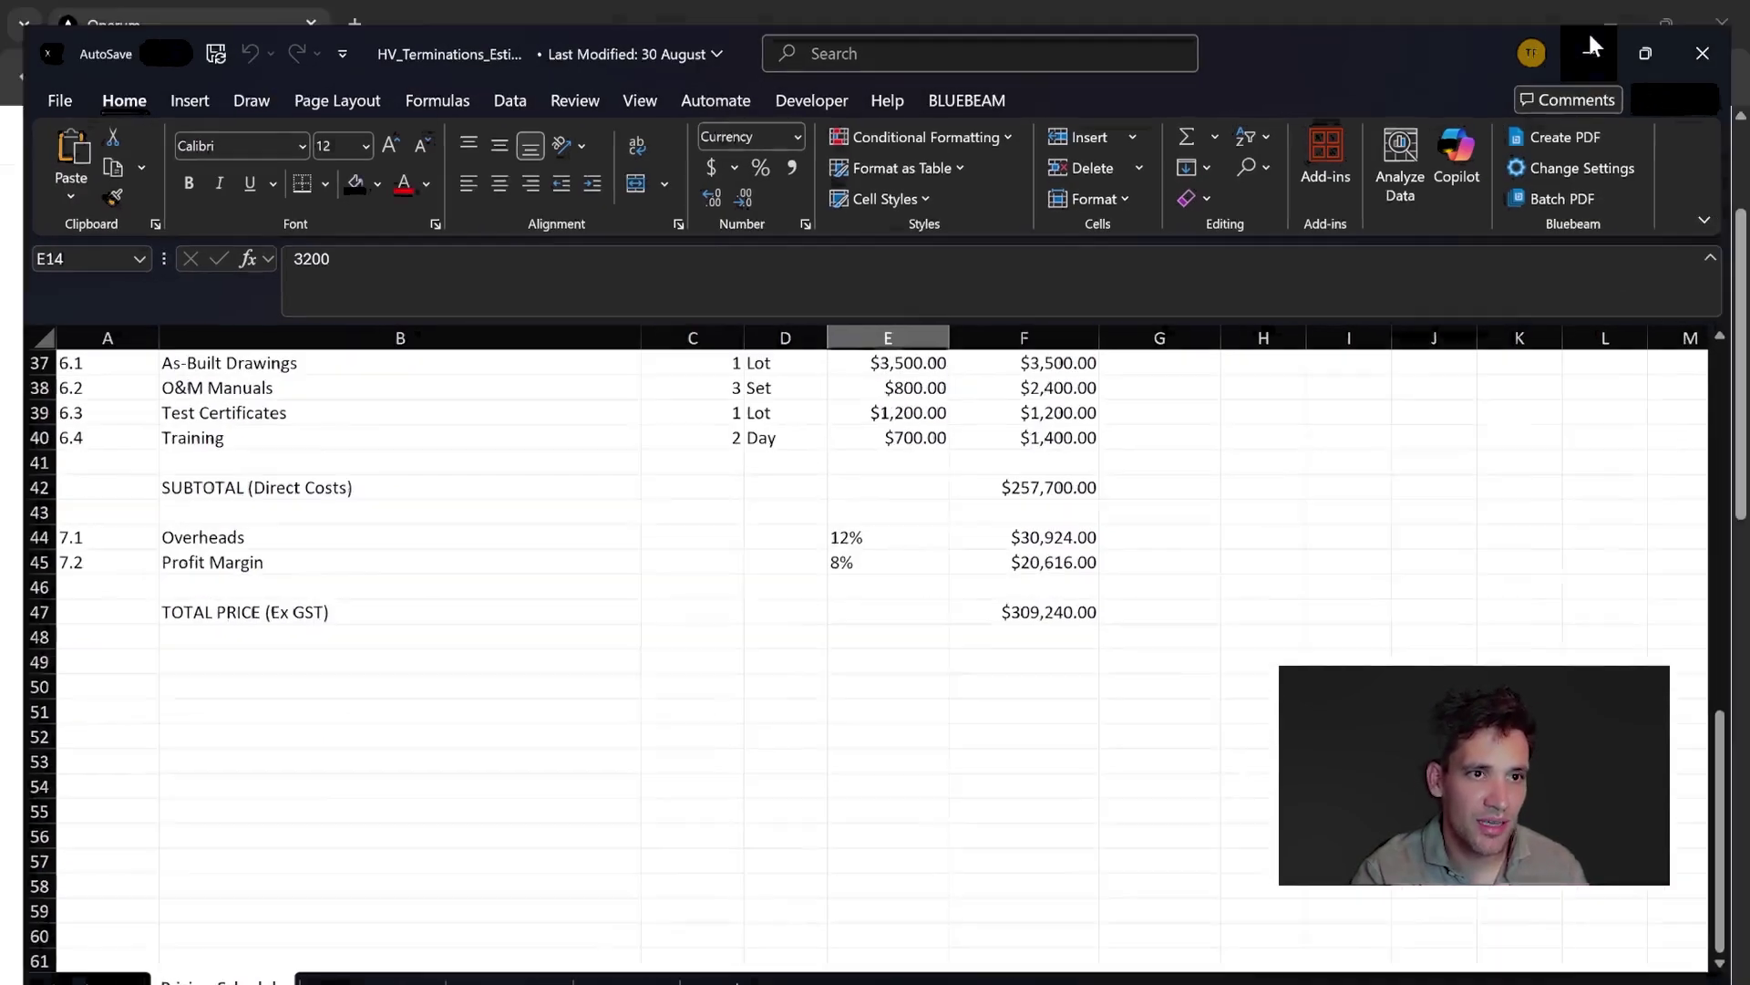
{"action": "left_click", "coordinate": [1591, 30]}
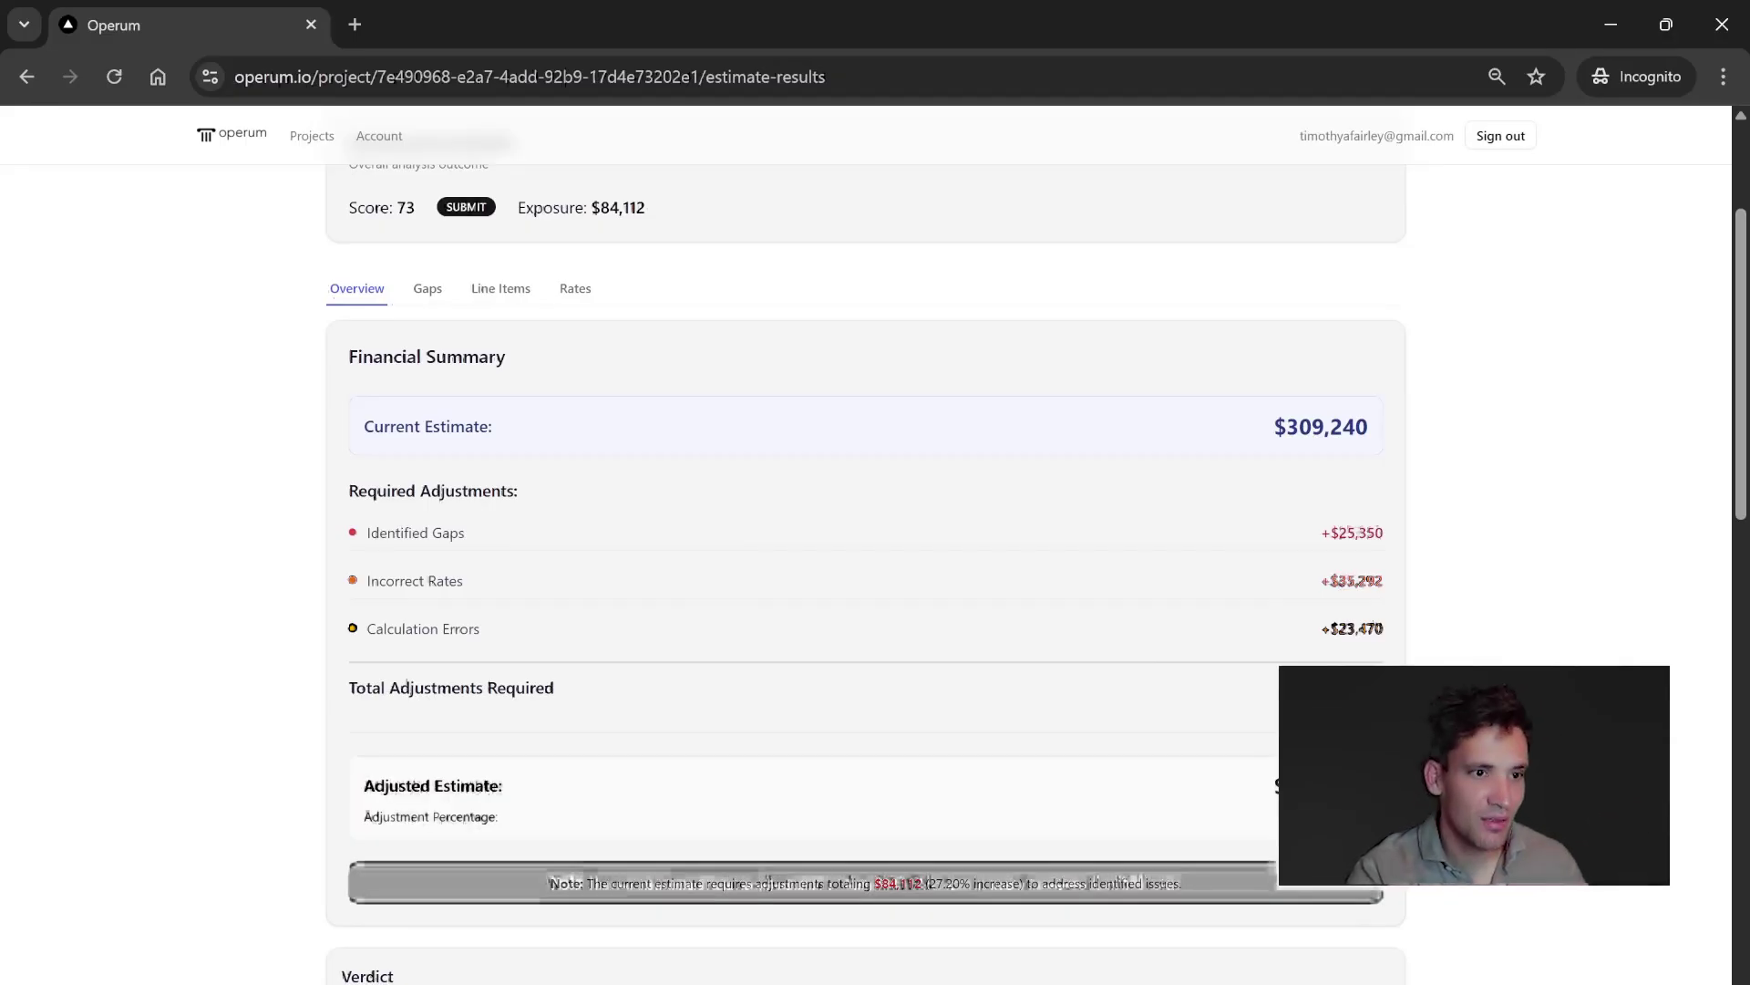
Step: Scroll down to the four Critical Actions, led by the $21,600 unit-rate correction, and Status by Section
{"action": "scroll", "coordinate": [866, 547], "scroll_direction": "down", "scroll_amount": 3}
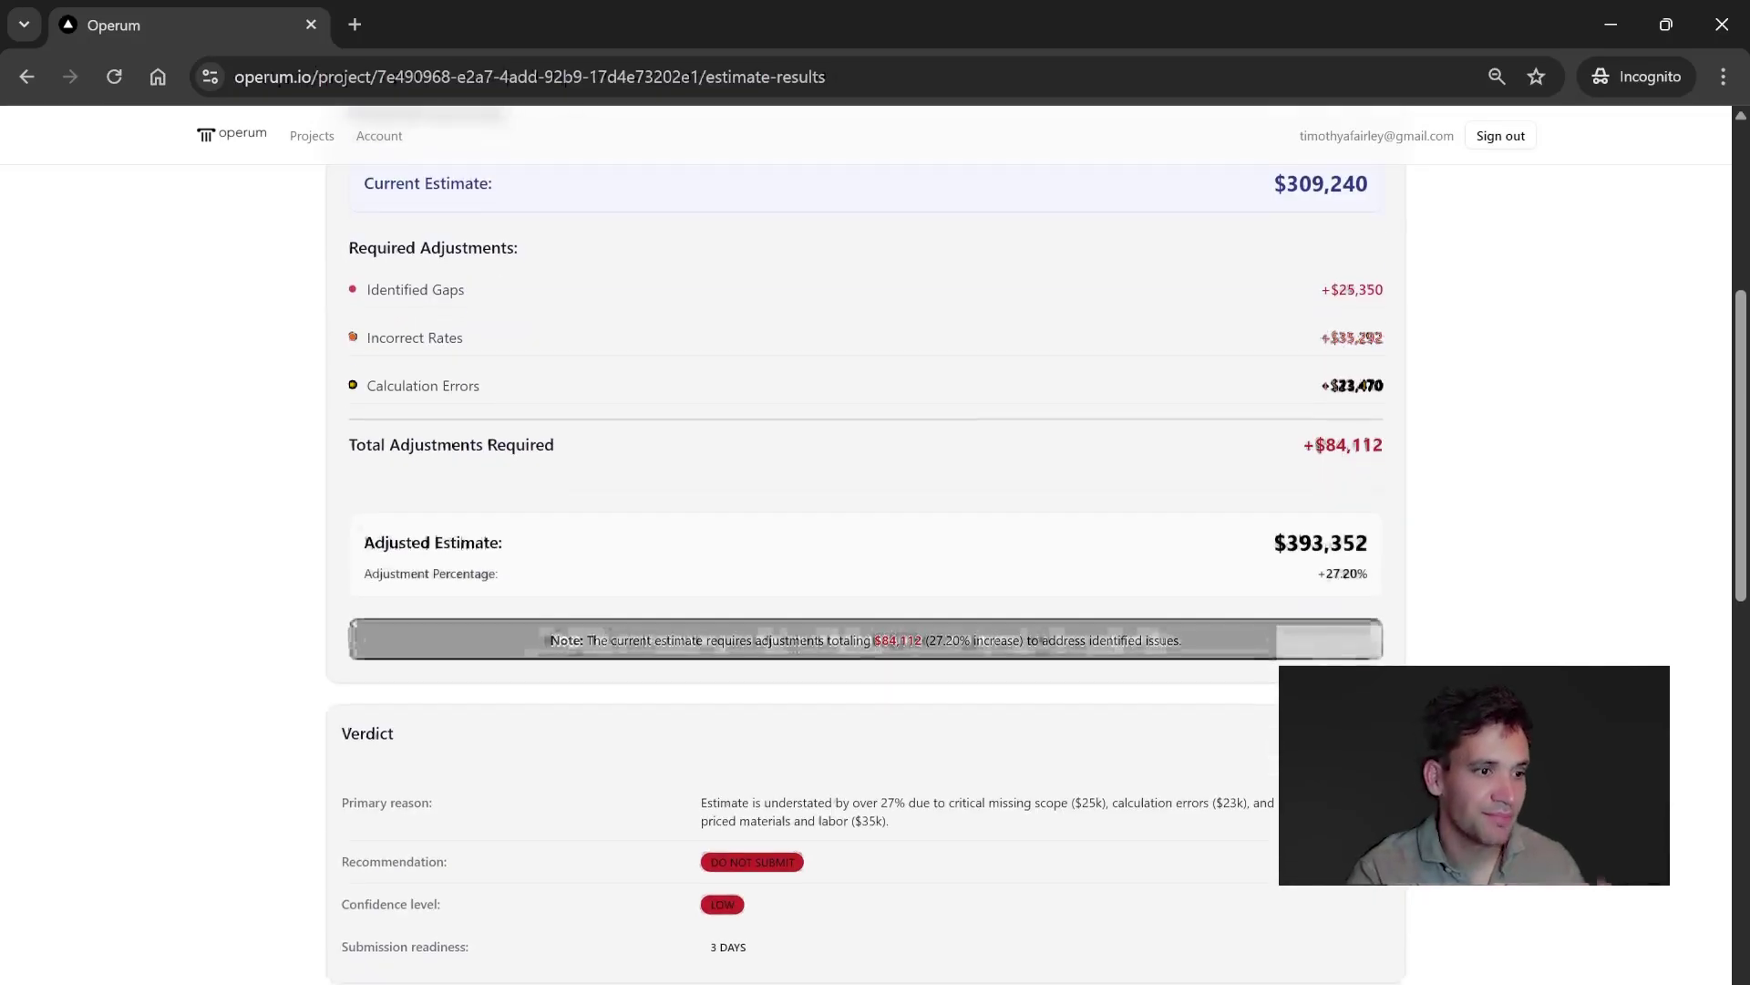
{"action": "scroll", "coordinate": [1067, 775], "scroll_direction": "down", "scroll_amount": 1}
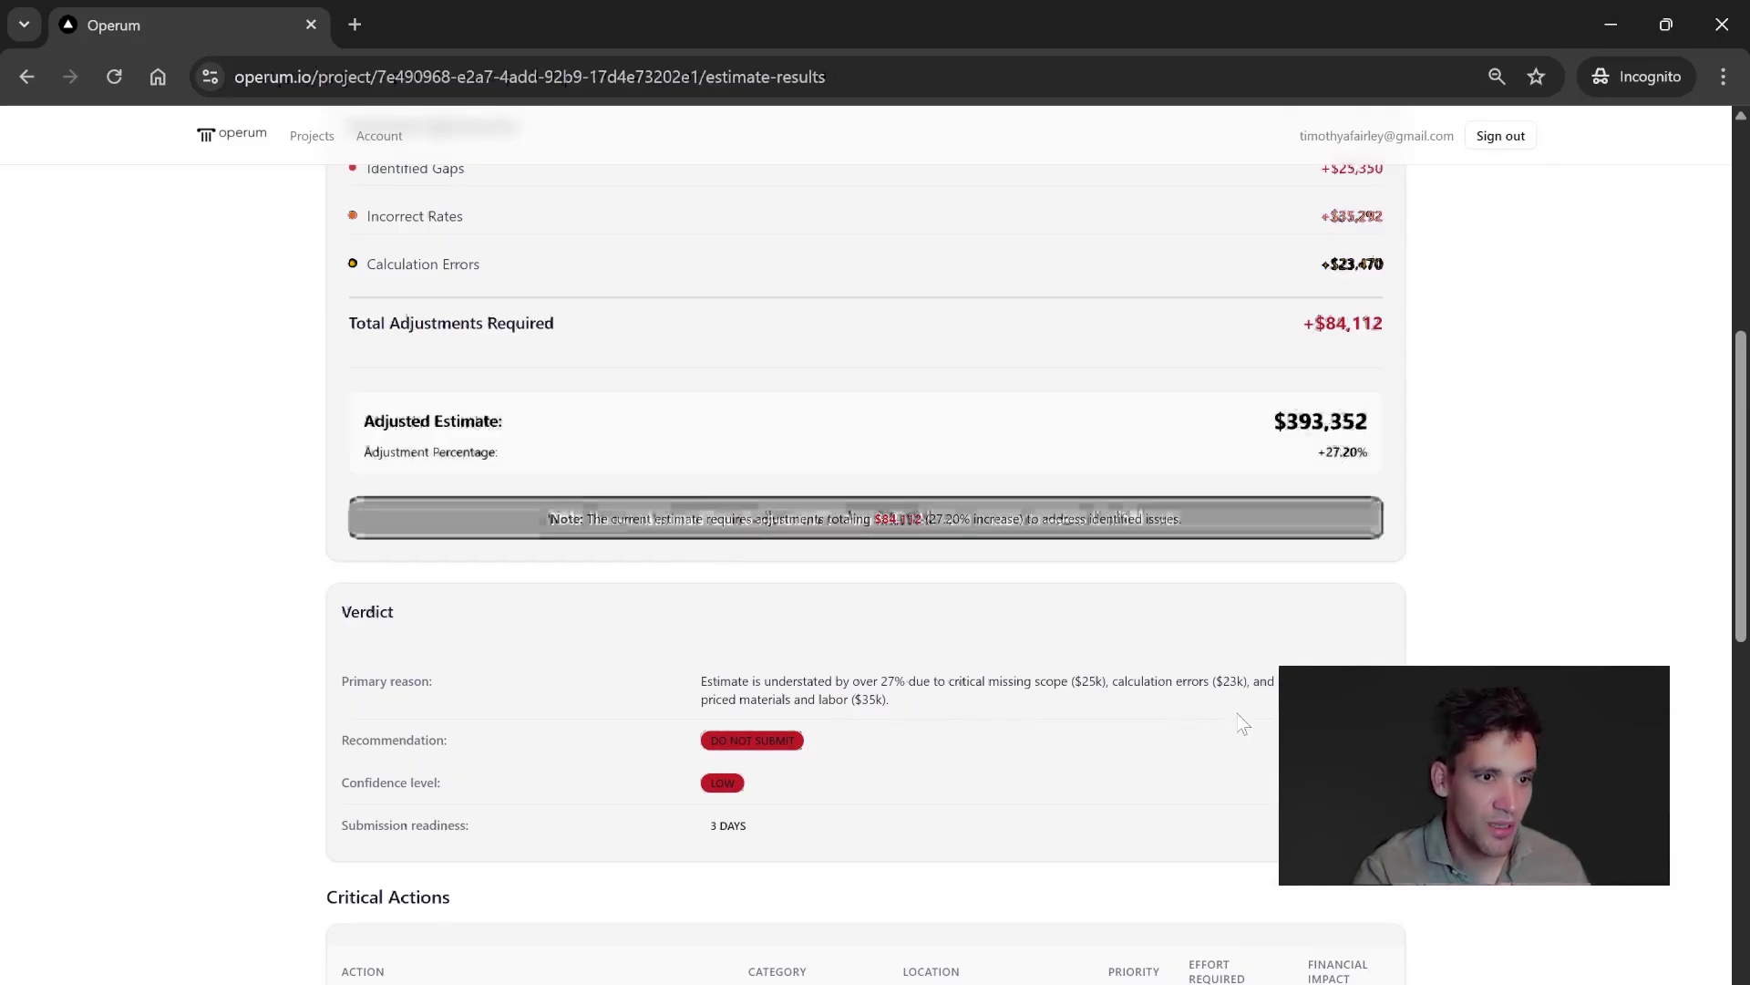
{"action": "scroll", "coordinate": [1277, 629], "scroll_direction": "down", "scroll_amount": 1}
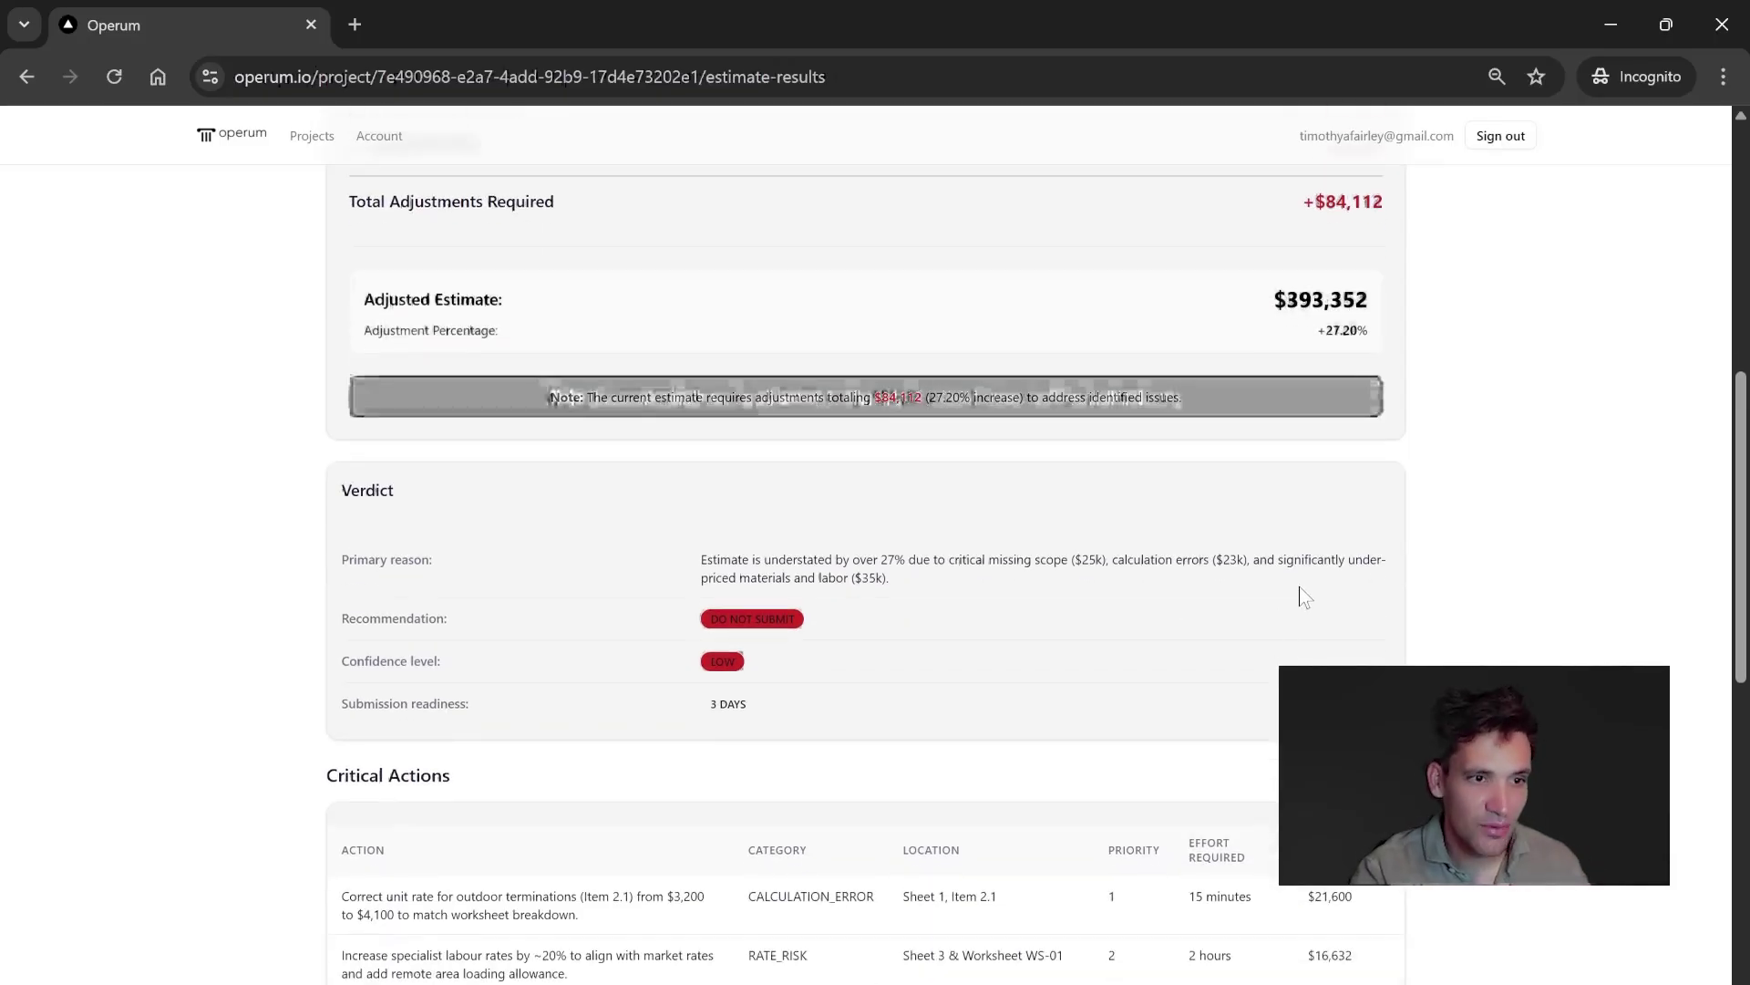
{"action": "scroll", "coordinate": [1226, 682], "scroll_direction": "down", "scroll_amount": 2}
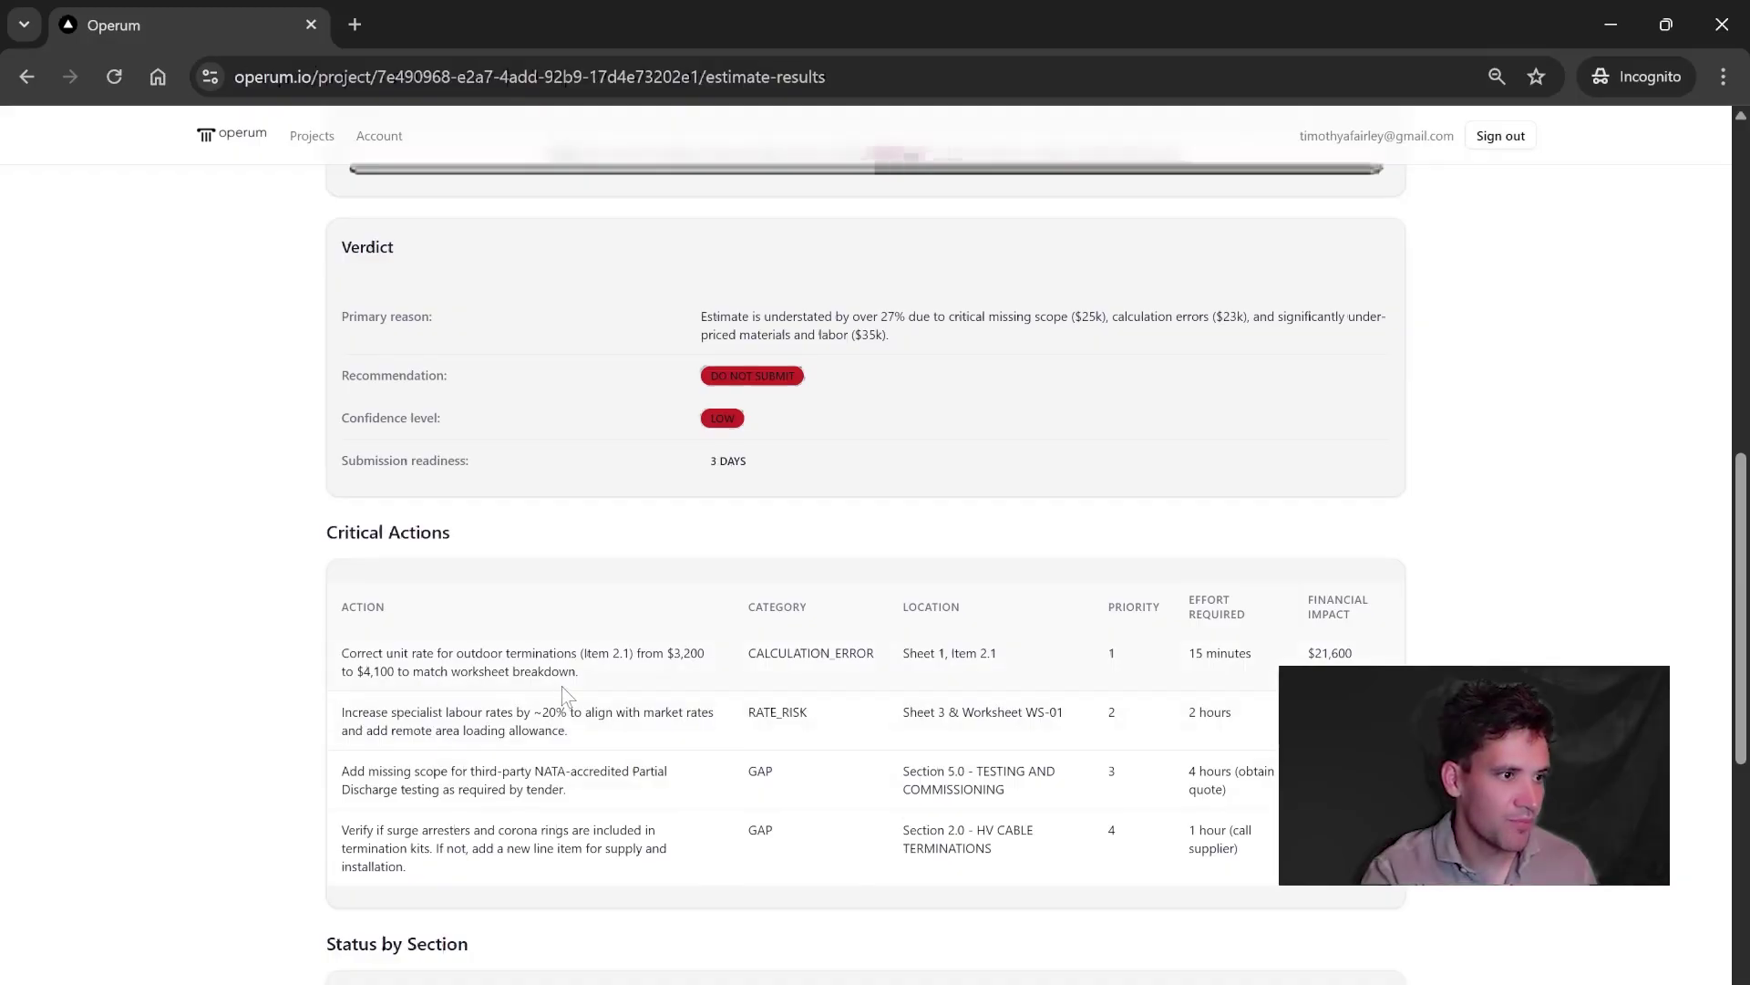
{"action": "scroll", "coordinate": [569, 697], "scroll_direction": "down", "scroll_amount": 1}
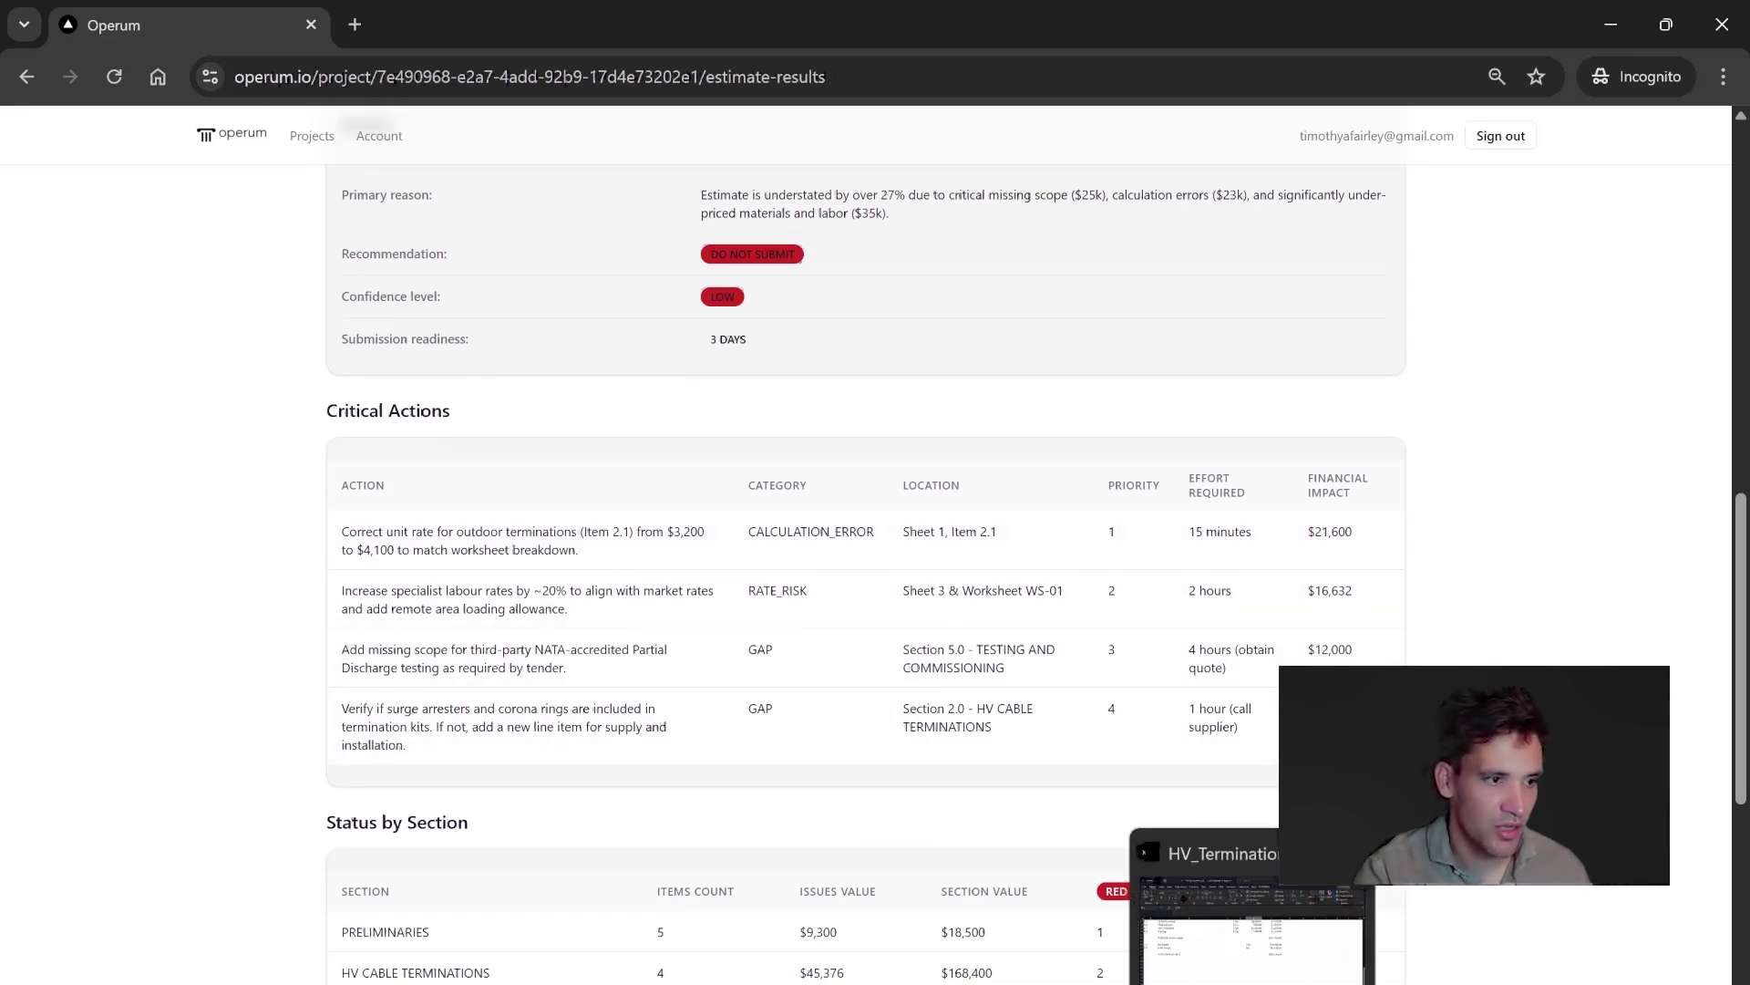
Step: Bring up Excel's Pricing Schedule and pick out item 2.1, the 33kV outdoor terminations
{"action": "left_click", "coordinate": [1249, 902]}
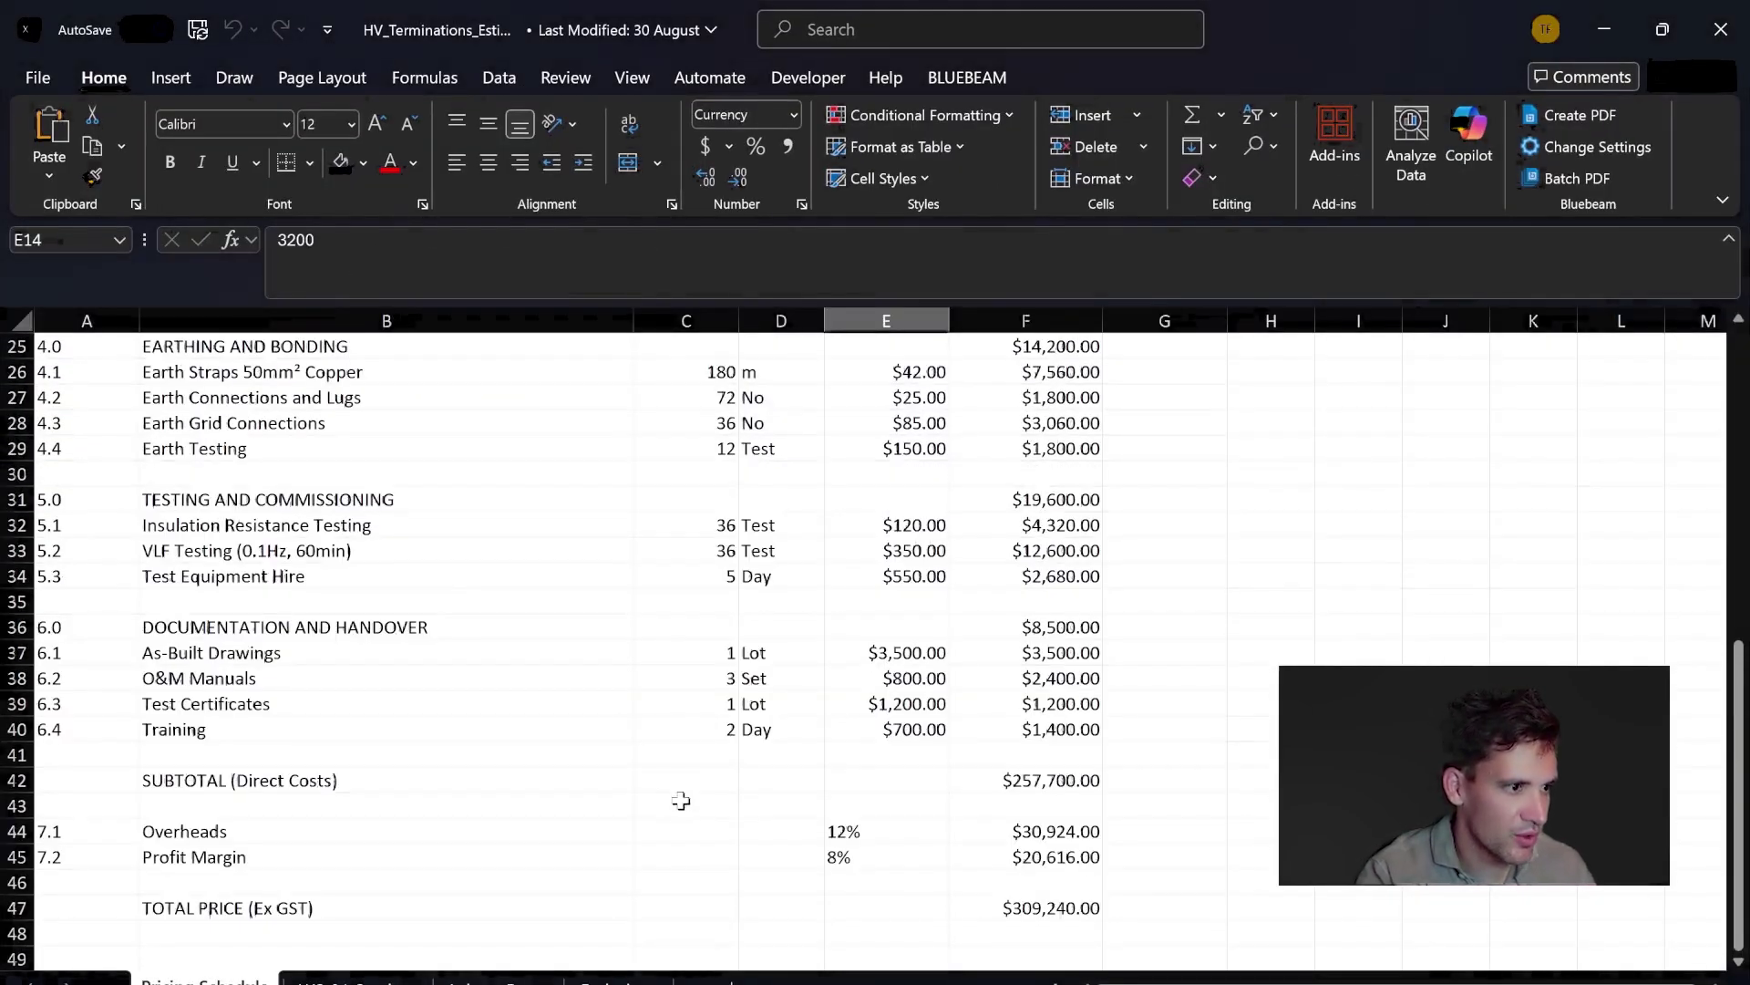
{"action": "key", "text": "alt+Tab"}
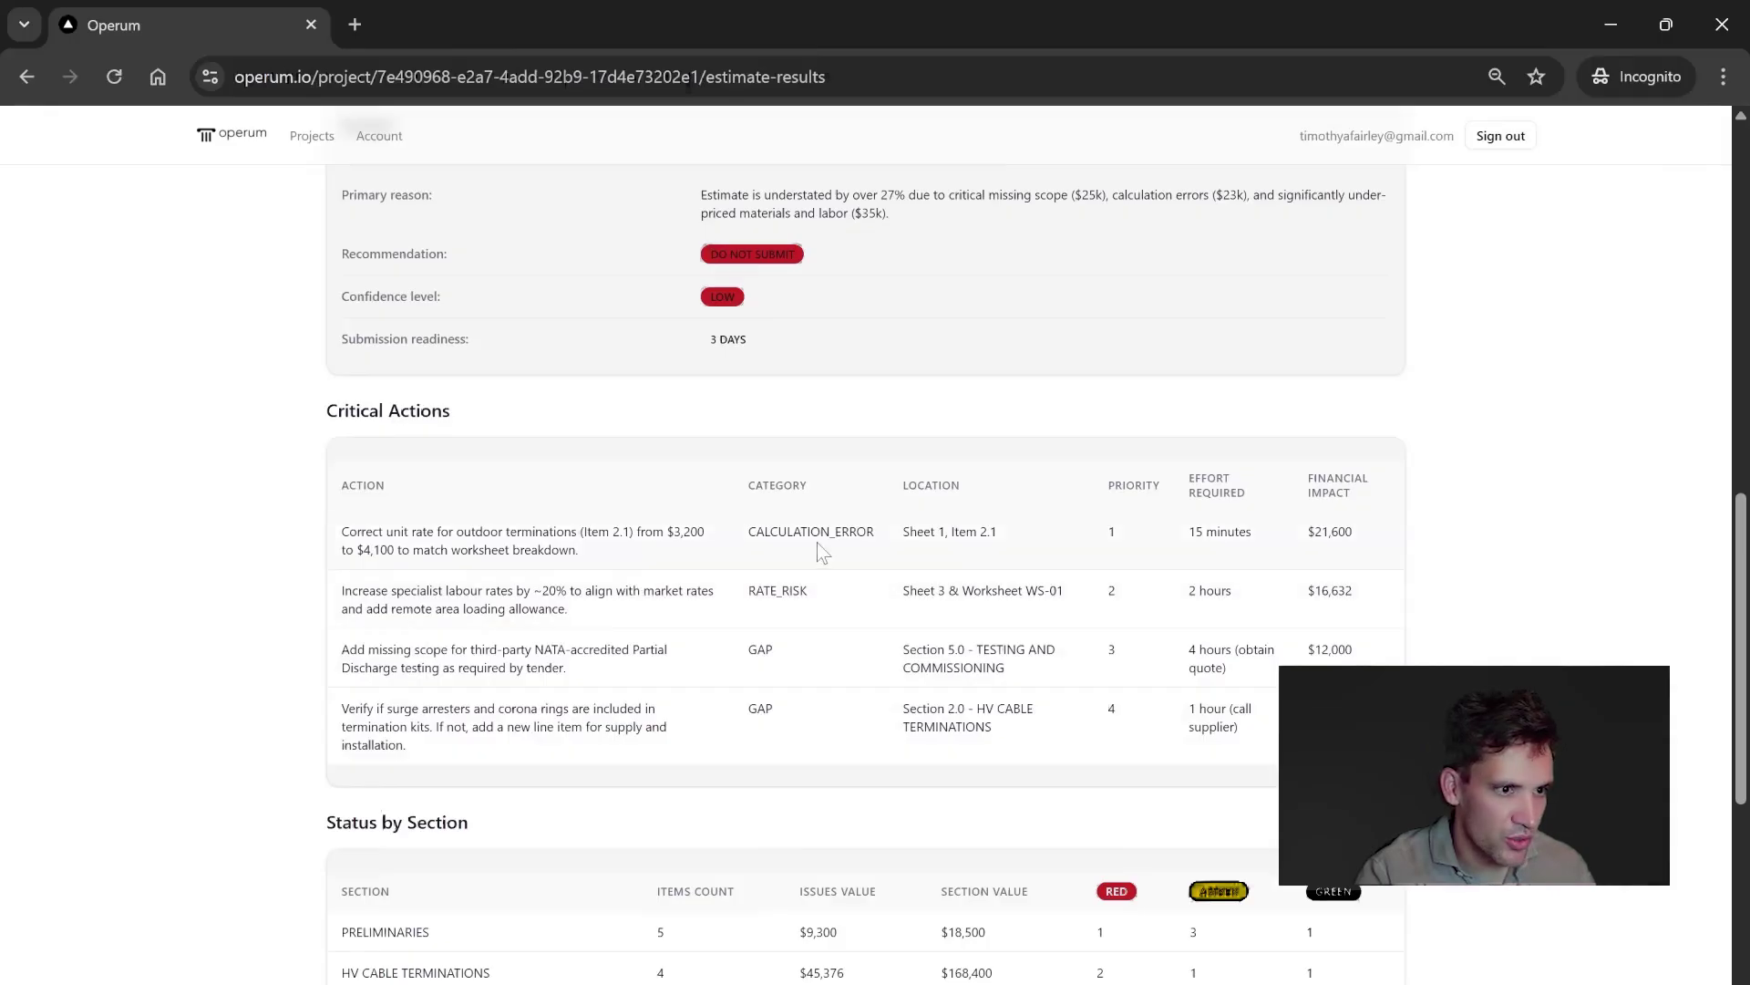
{"action": "key", "text": "alt+Tab"}
{"action": "scroll", "coordinate": [638, 757], "scroll_direction": "up", "scroll_amount": 7}
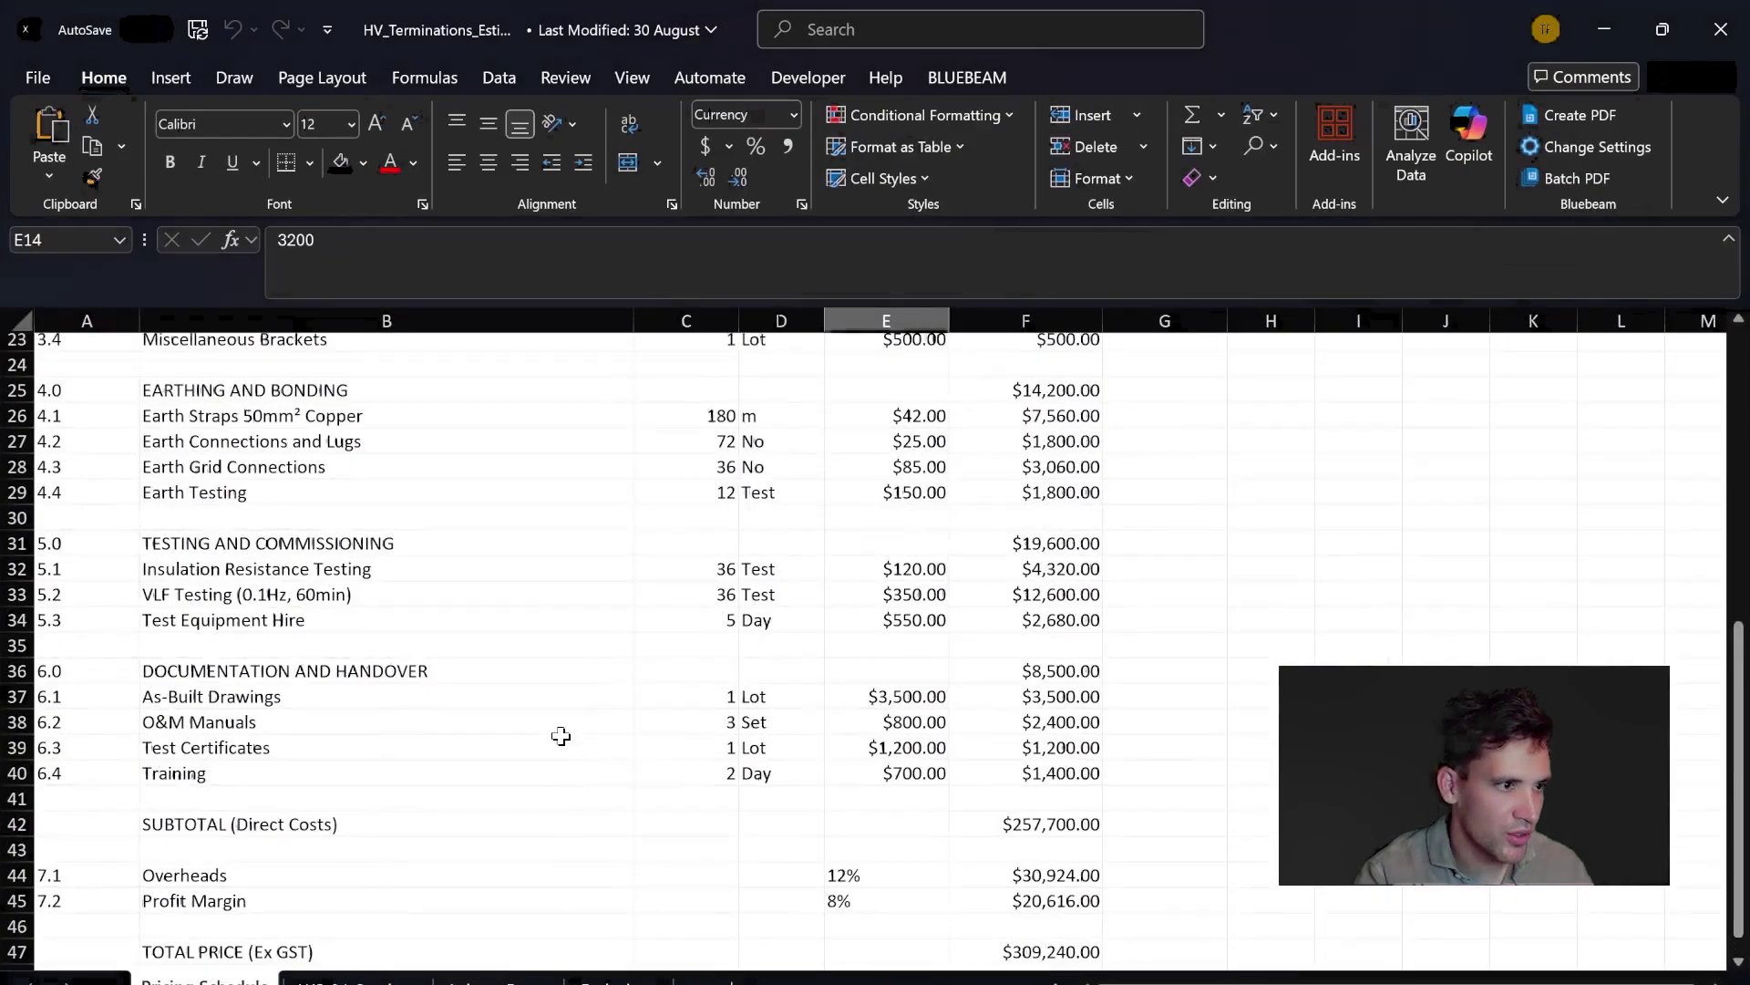
{"action": "scroll", "coordinate": [117, 618], "scroll_direction": "up", "scroll_amount": 1}
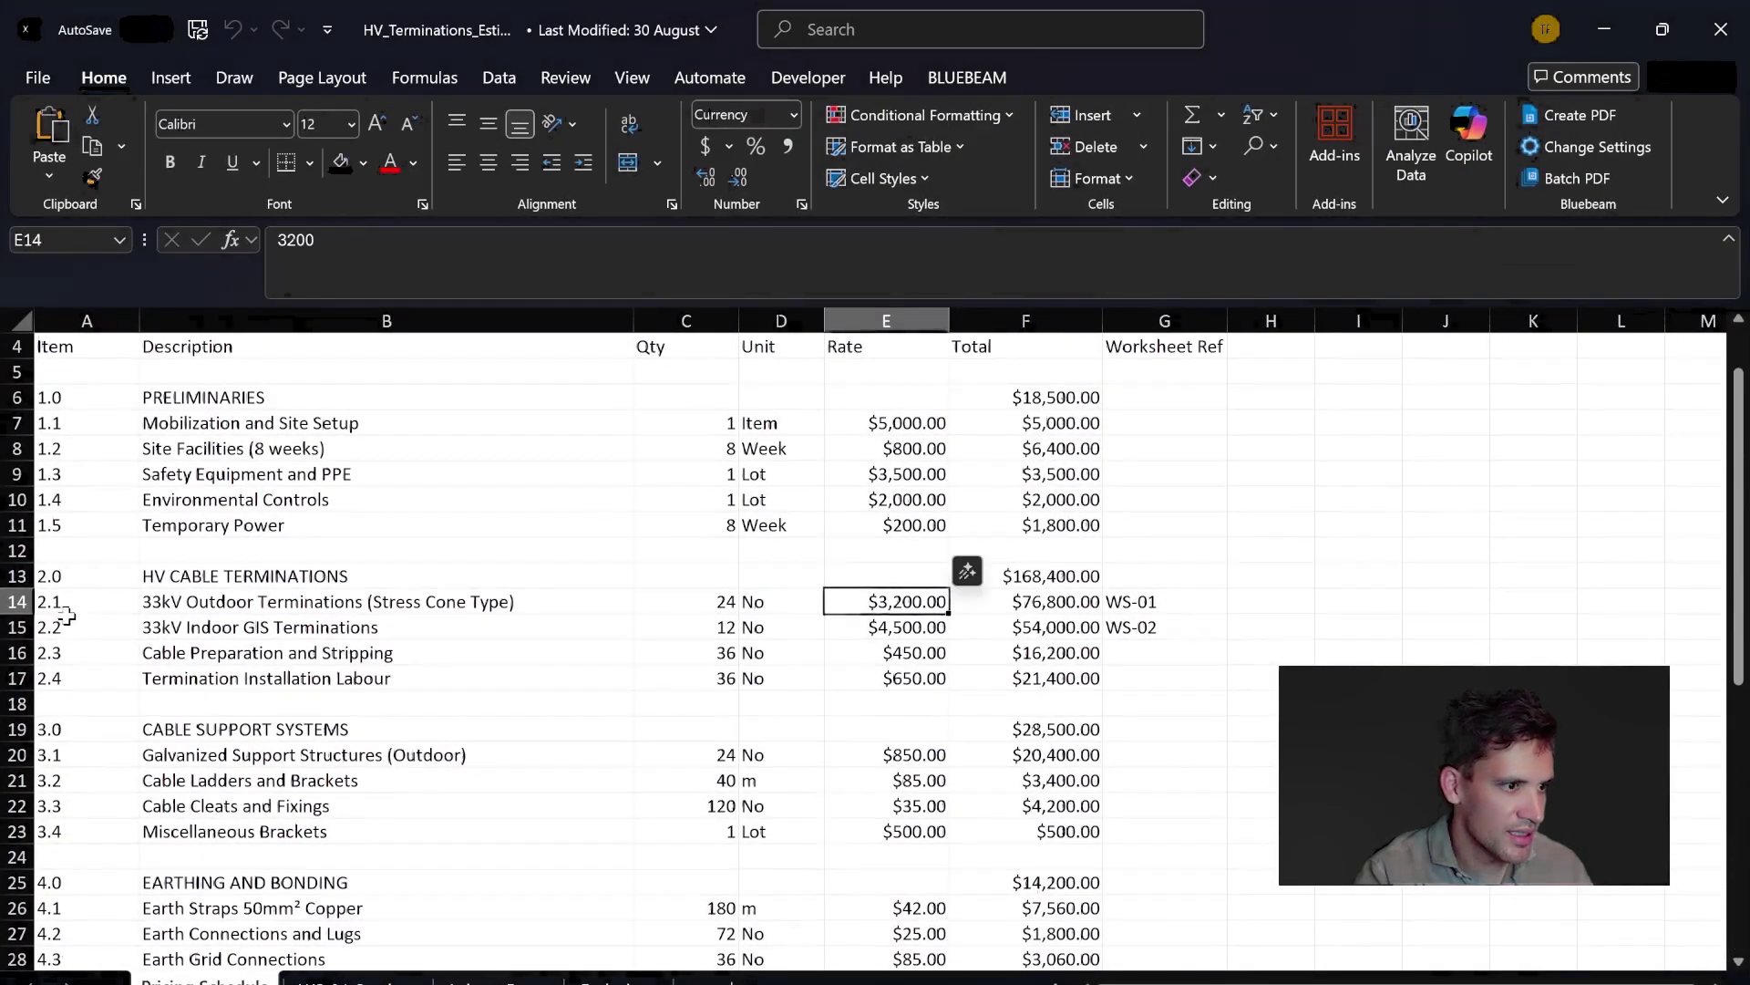
{"action": "left_click_drag", "start_coordinate": [64, 628], "coordinate": [300, 593]}
{"action": "left_click", "coordinate": [306, 602]}
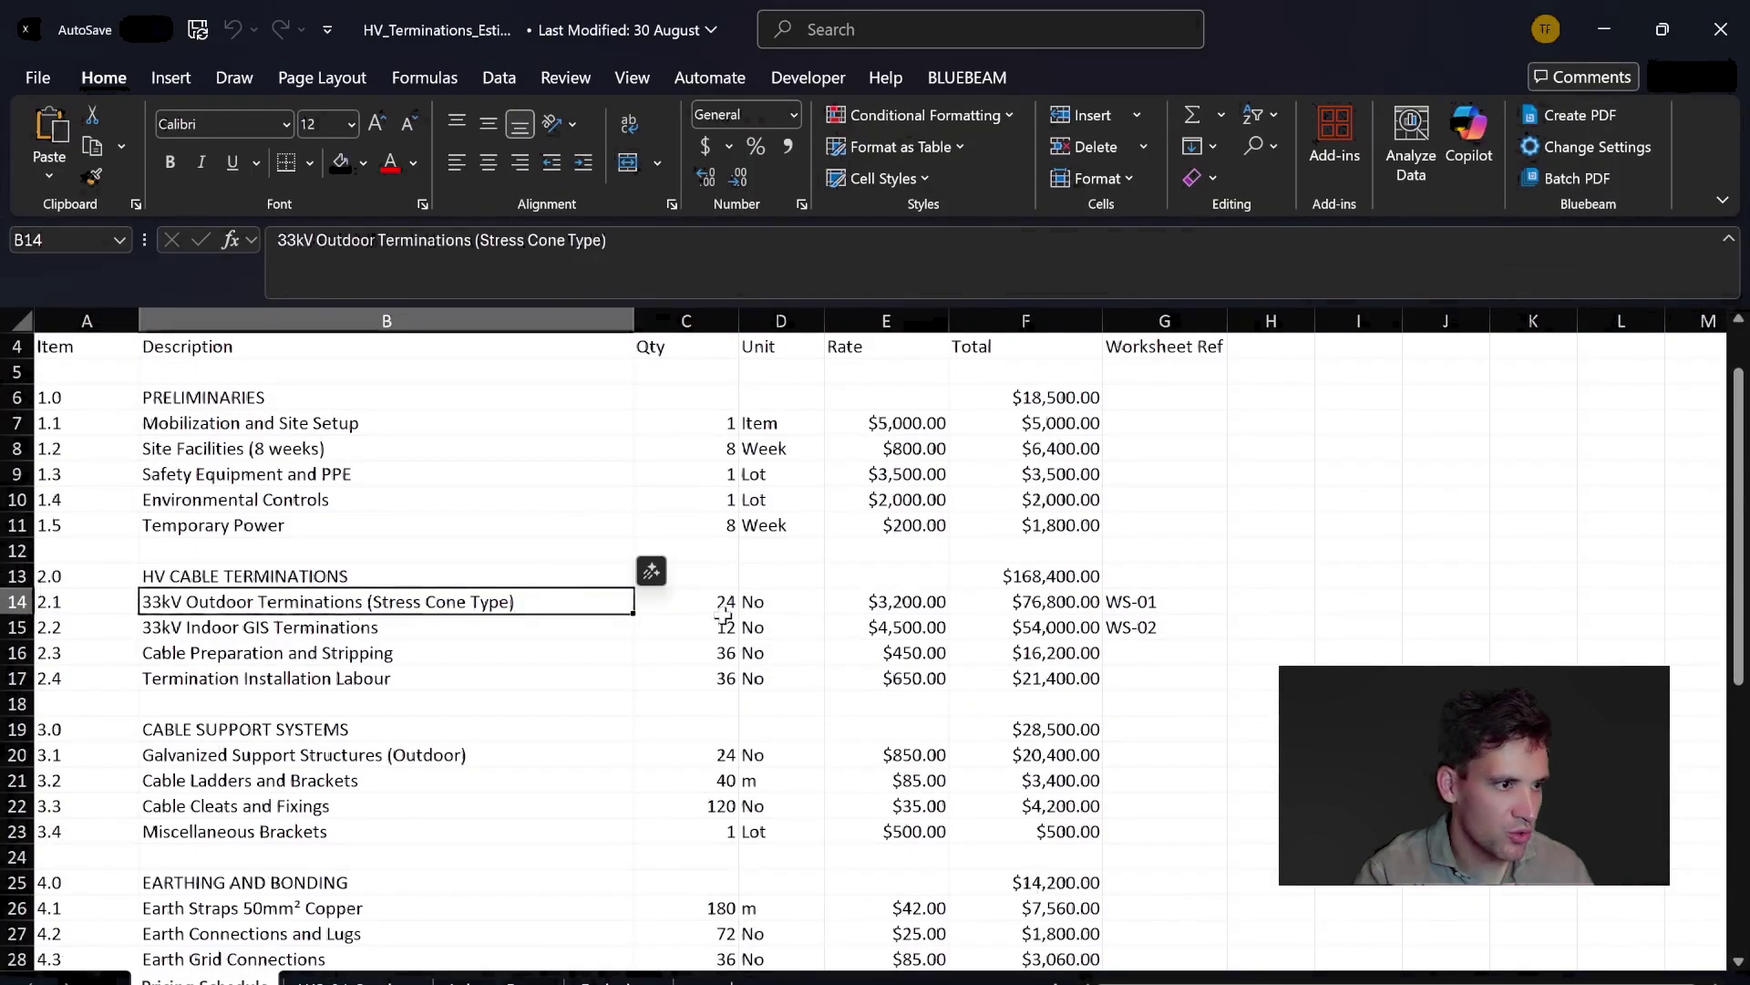
Step: Compare item 2.1's $3,200 rate with the 4100 per-termination total on worksheet WS-01
{"action": "left_click", "coordinate": [909, 604]}
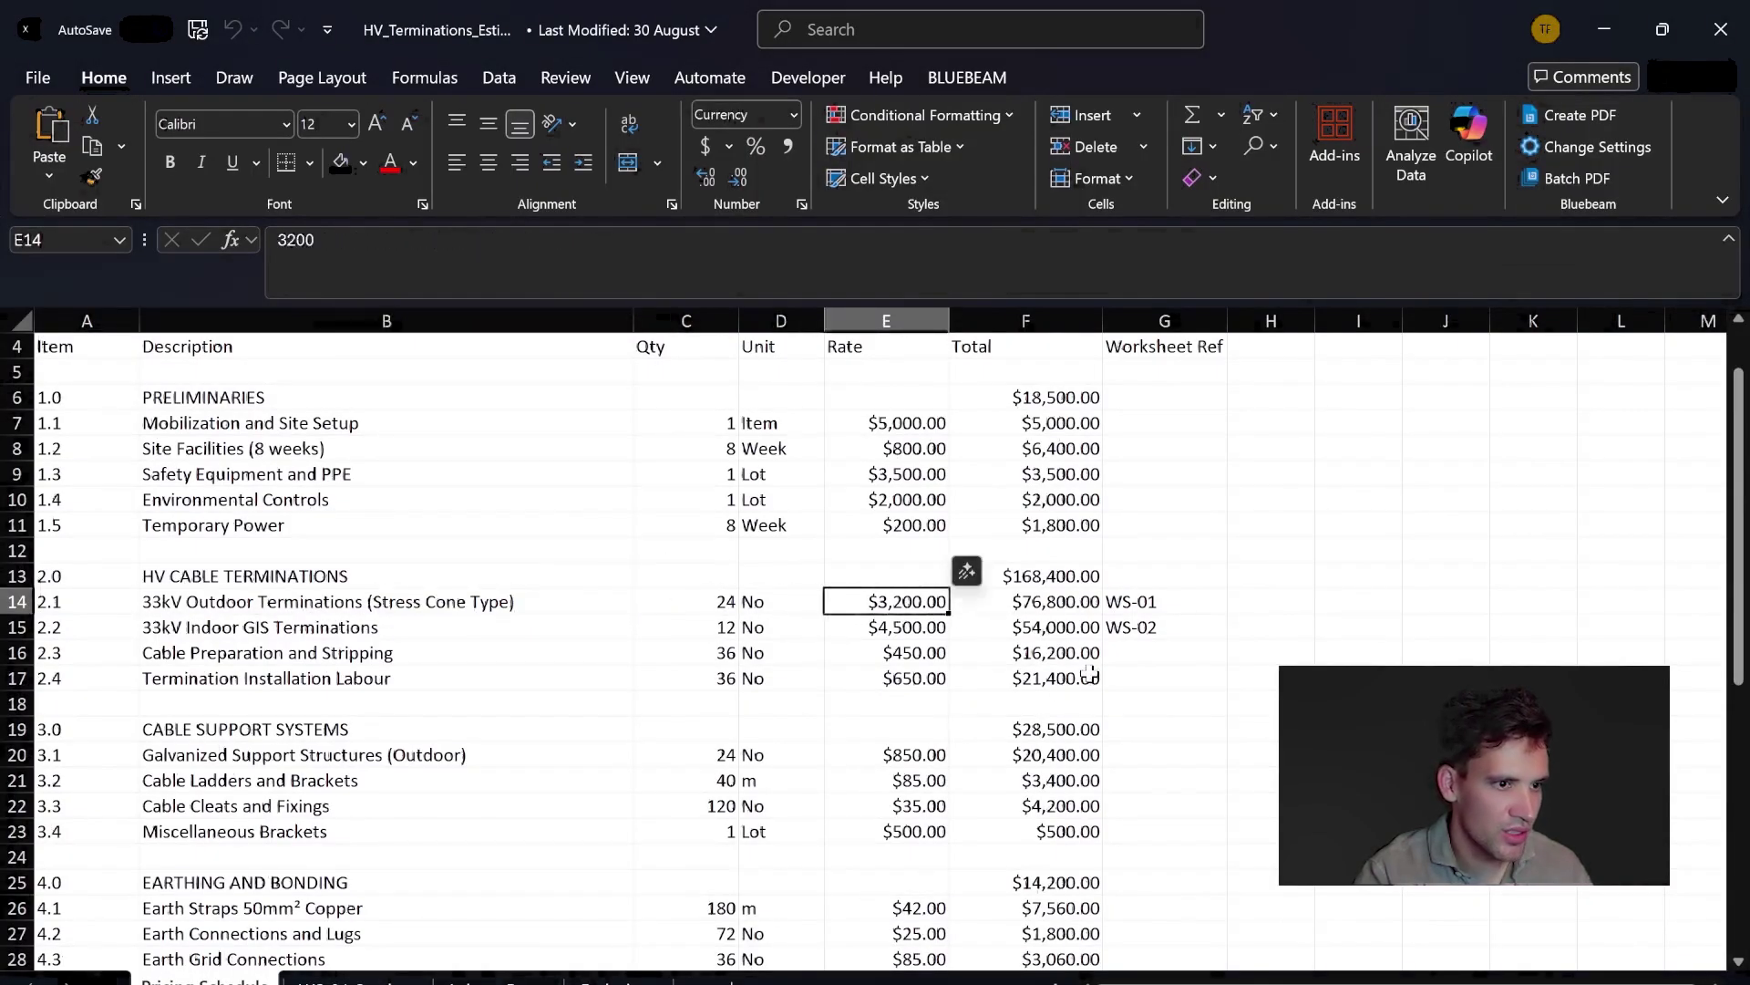
{"action": "left_click", "coordinate": [1150, 604]}
{"action": "key", "text": "ctrl+Page_Down"}
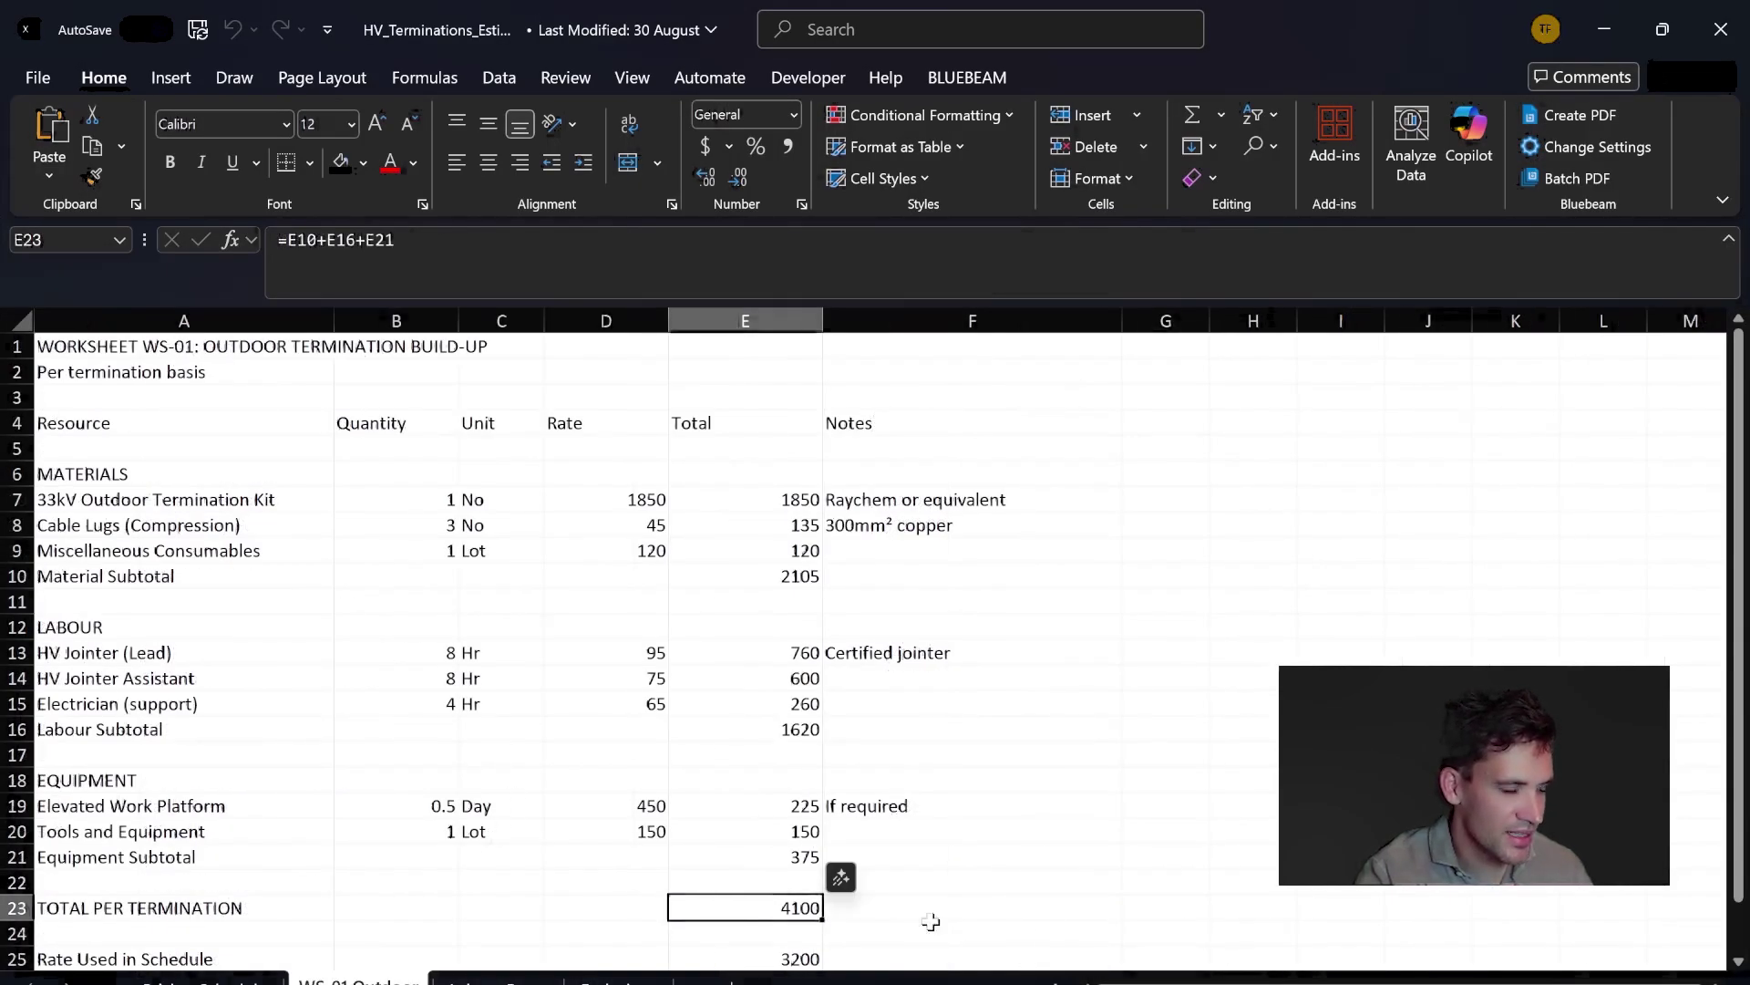
{"action": "key", "text": "ctrl+Page_Up"}
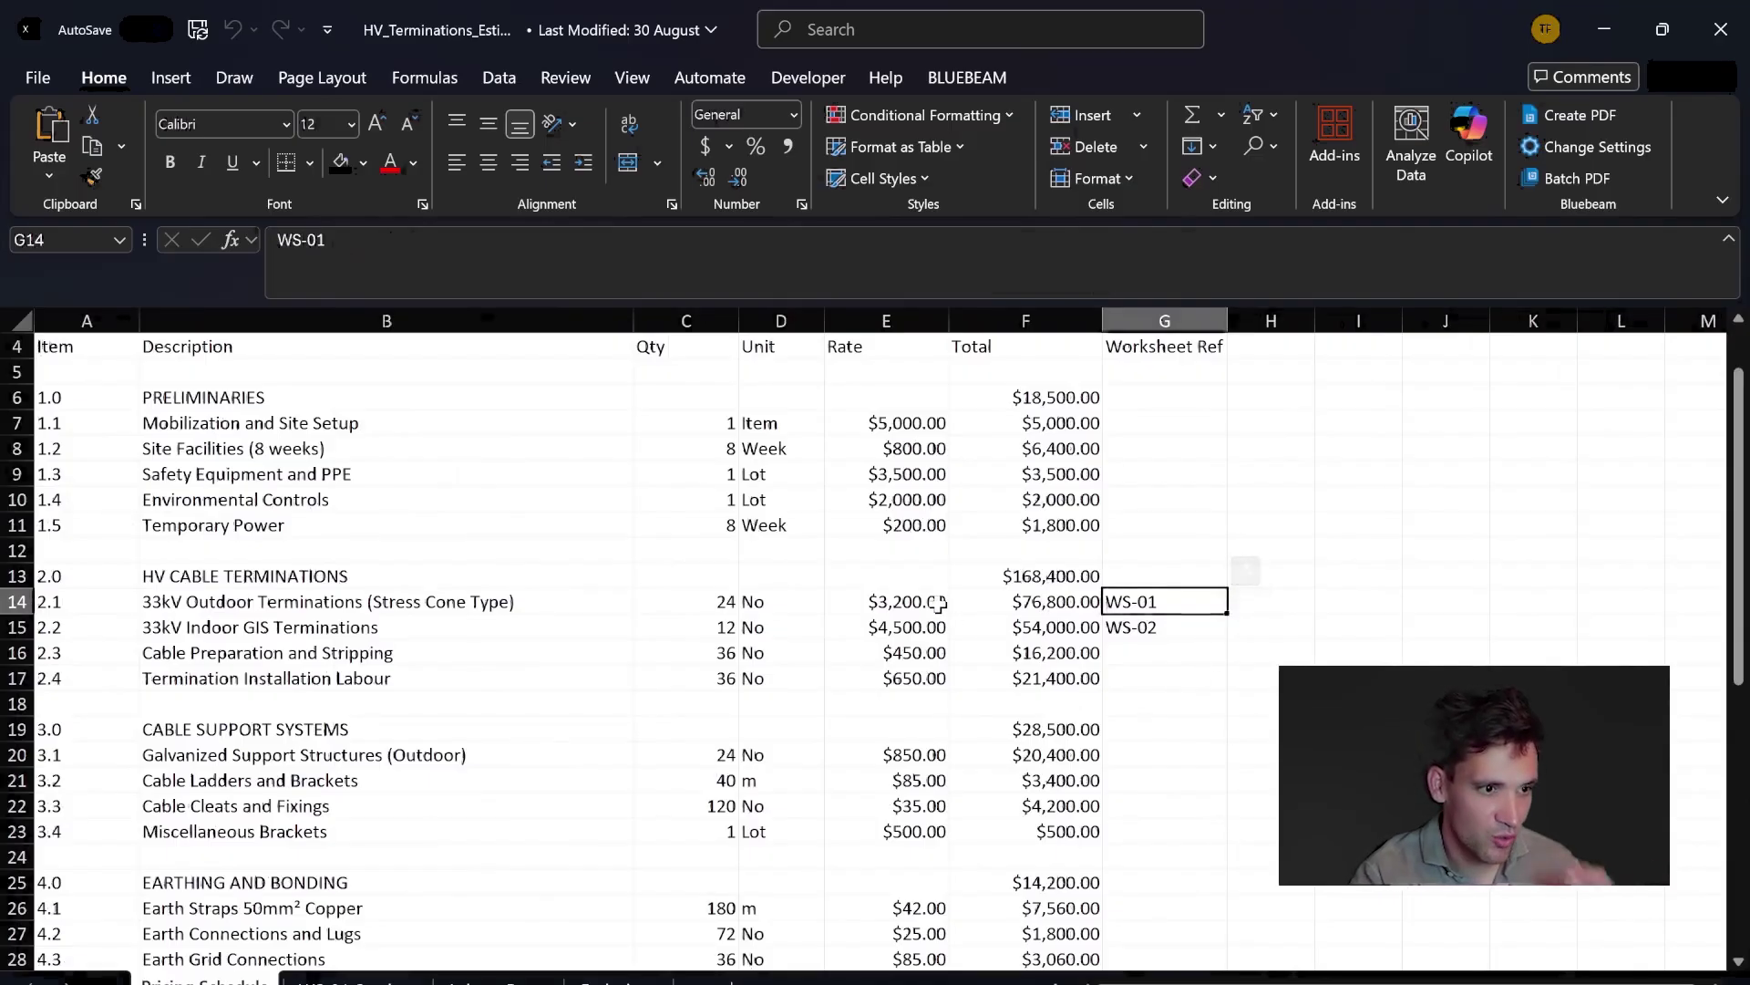
{"action": "left_click", "coordinate": [939, 602]}
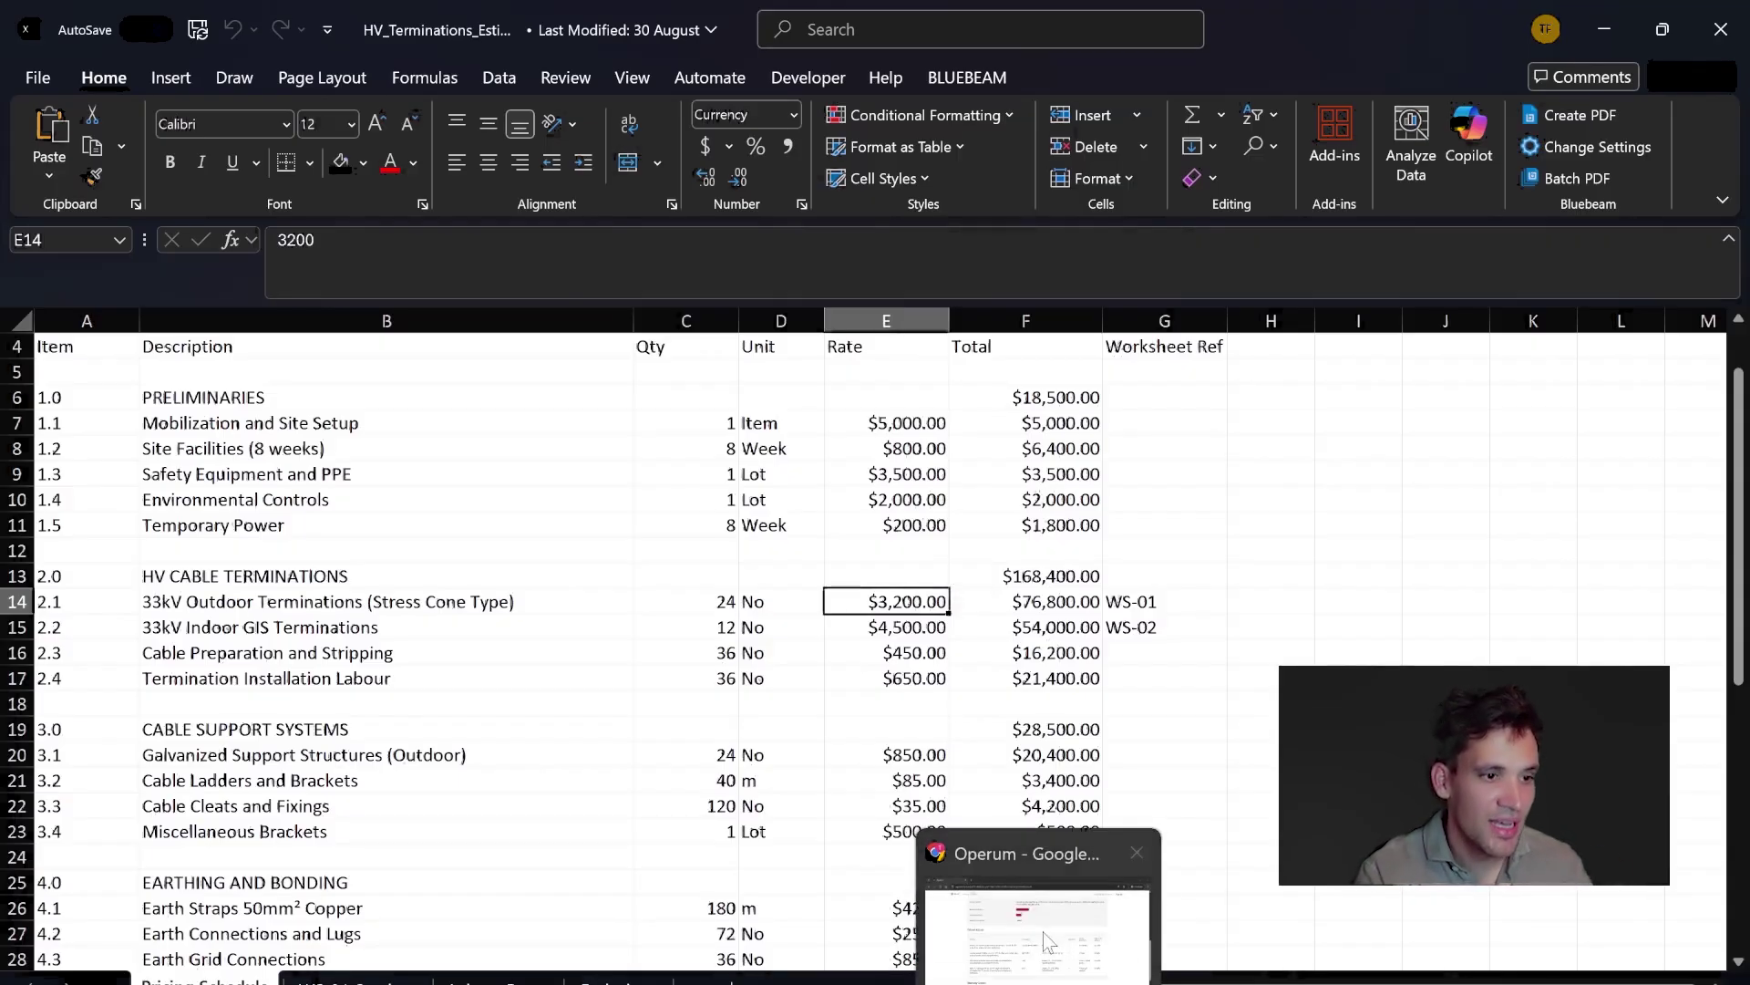
{"action": "left_click", "coordinate": [1043, 933]}
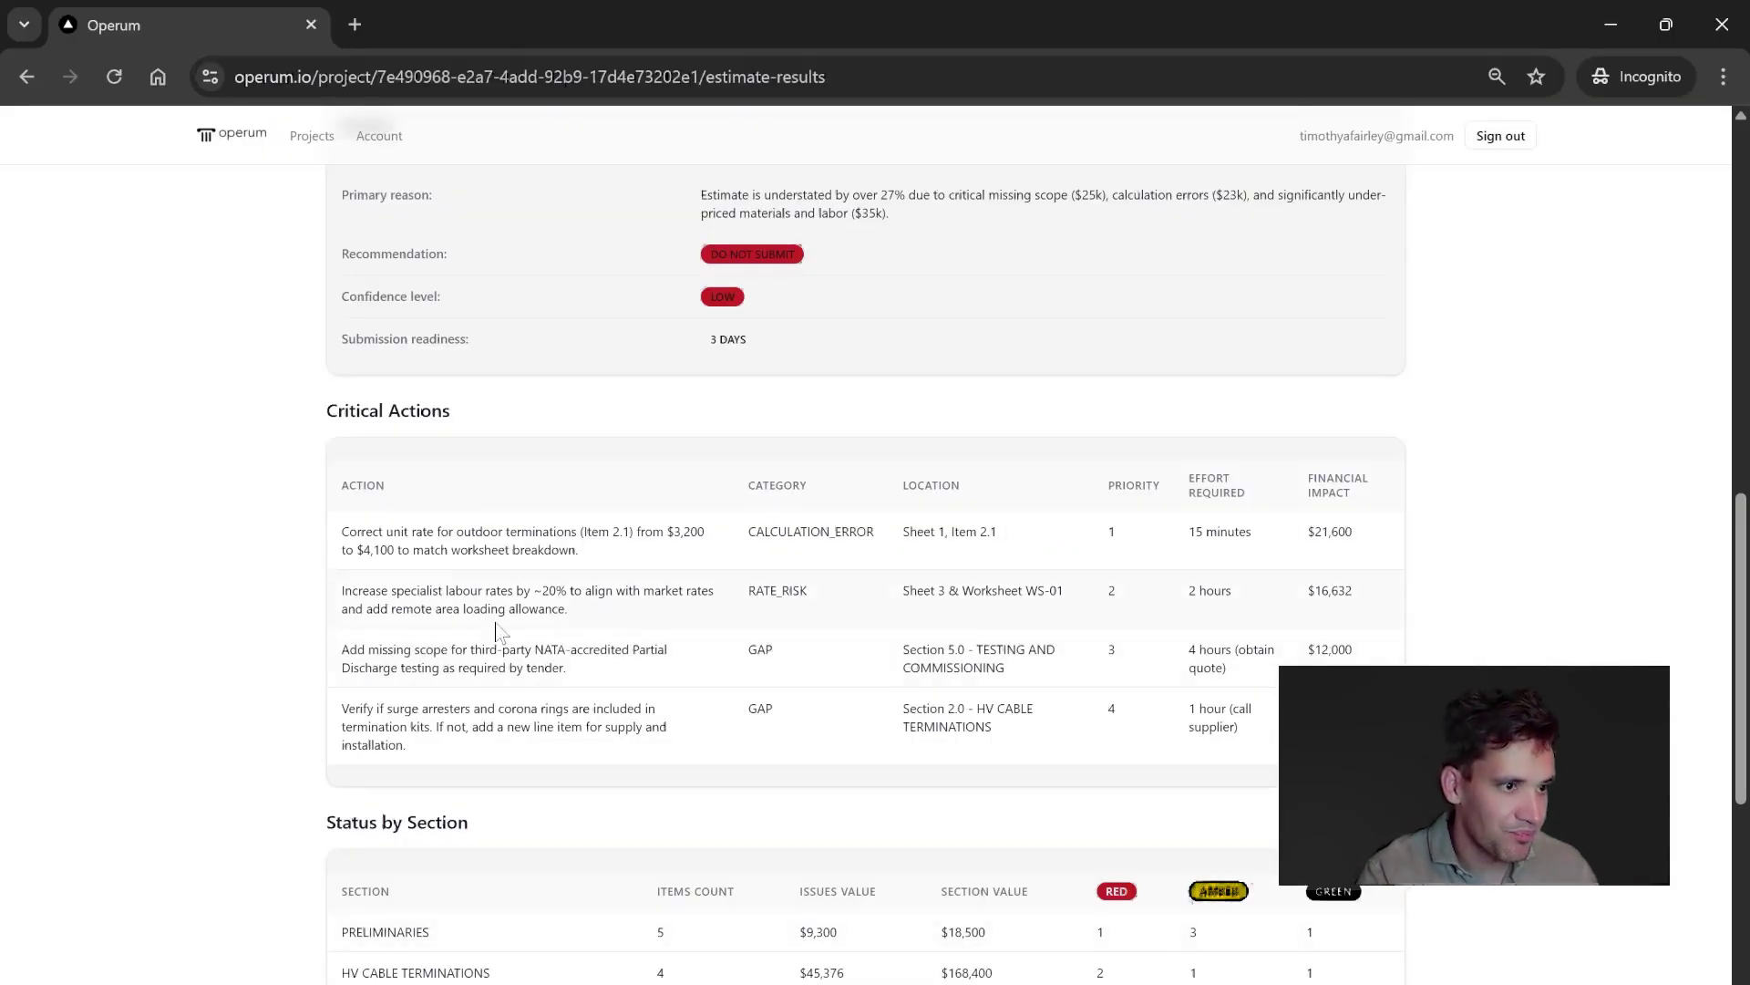
{"action": "left_click_drag", "start_coordinate": [343, 597], "coordinate": [586, 620]}
{"action": "left_click", "coordinate": [634, 620]}
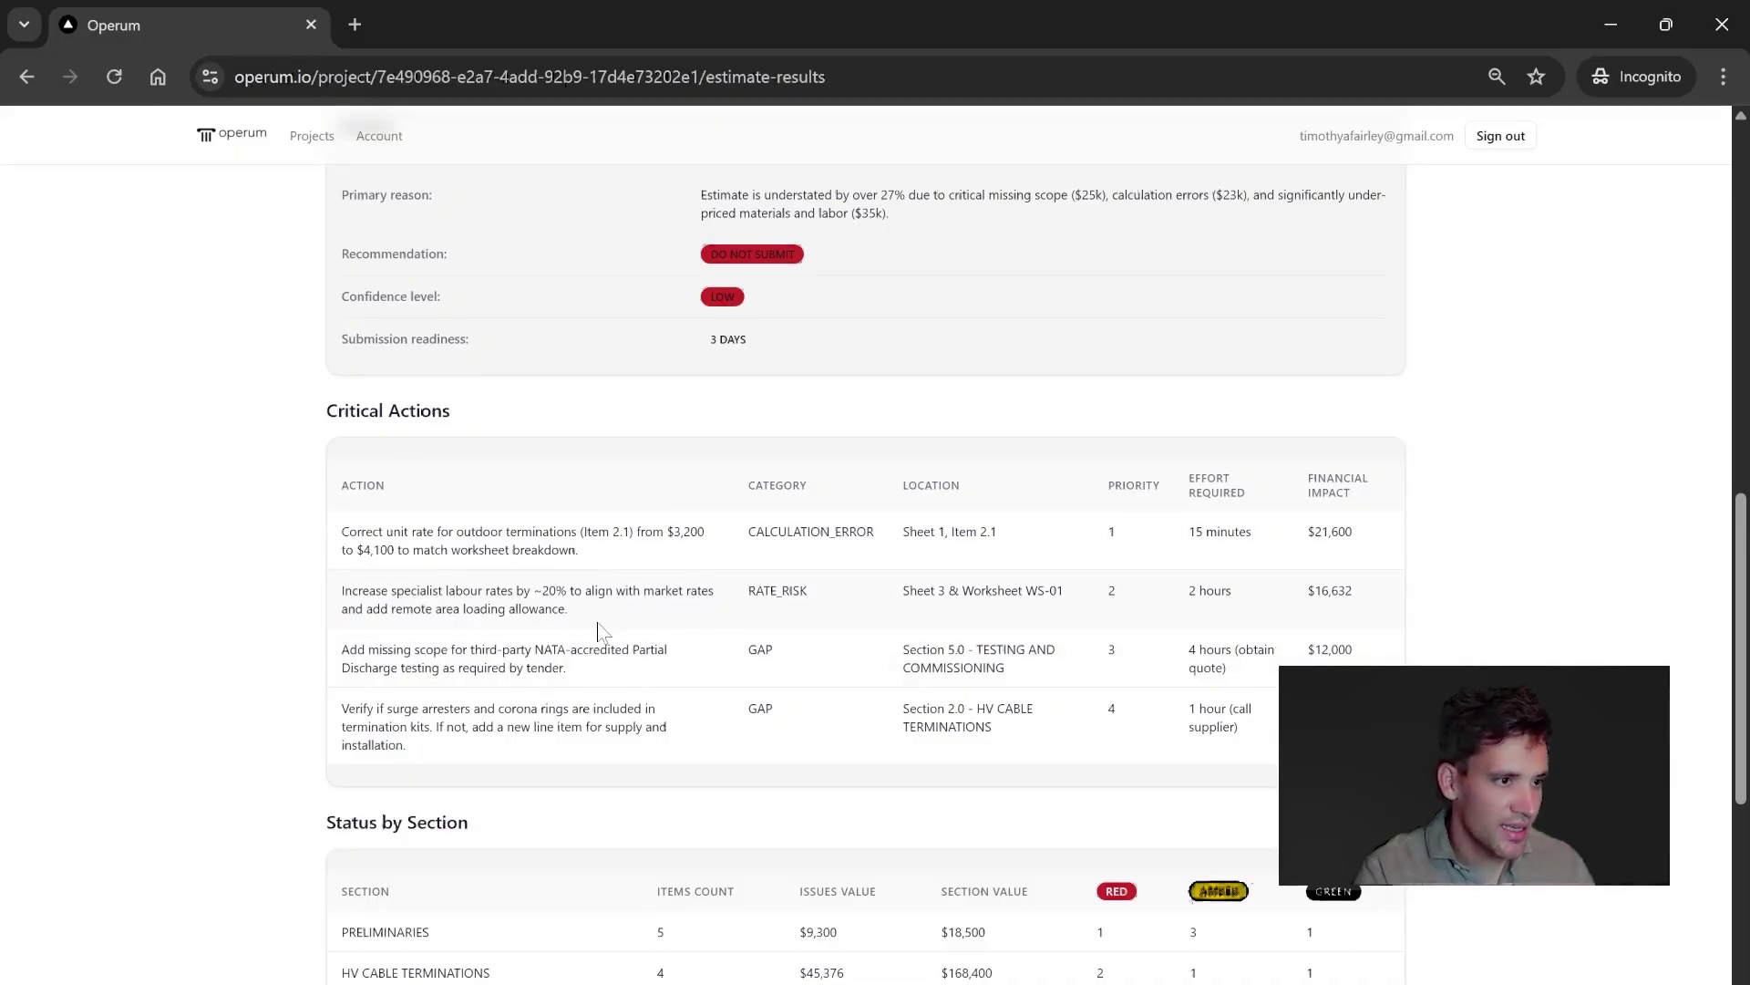
{"action": "left_click_drag", "start_coordinate": [580, 636], "coordinate": [560, 609]}
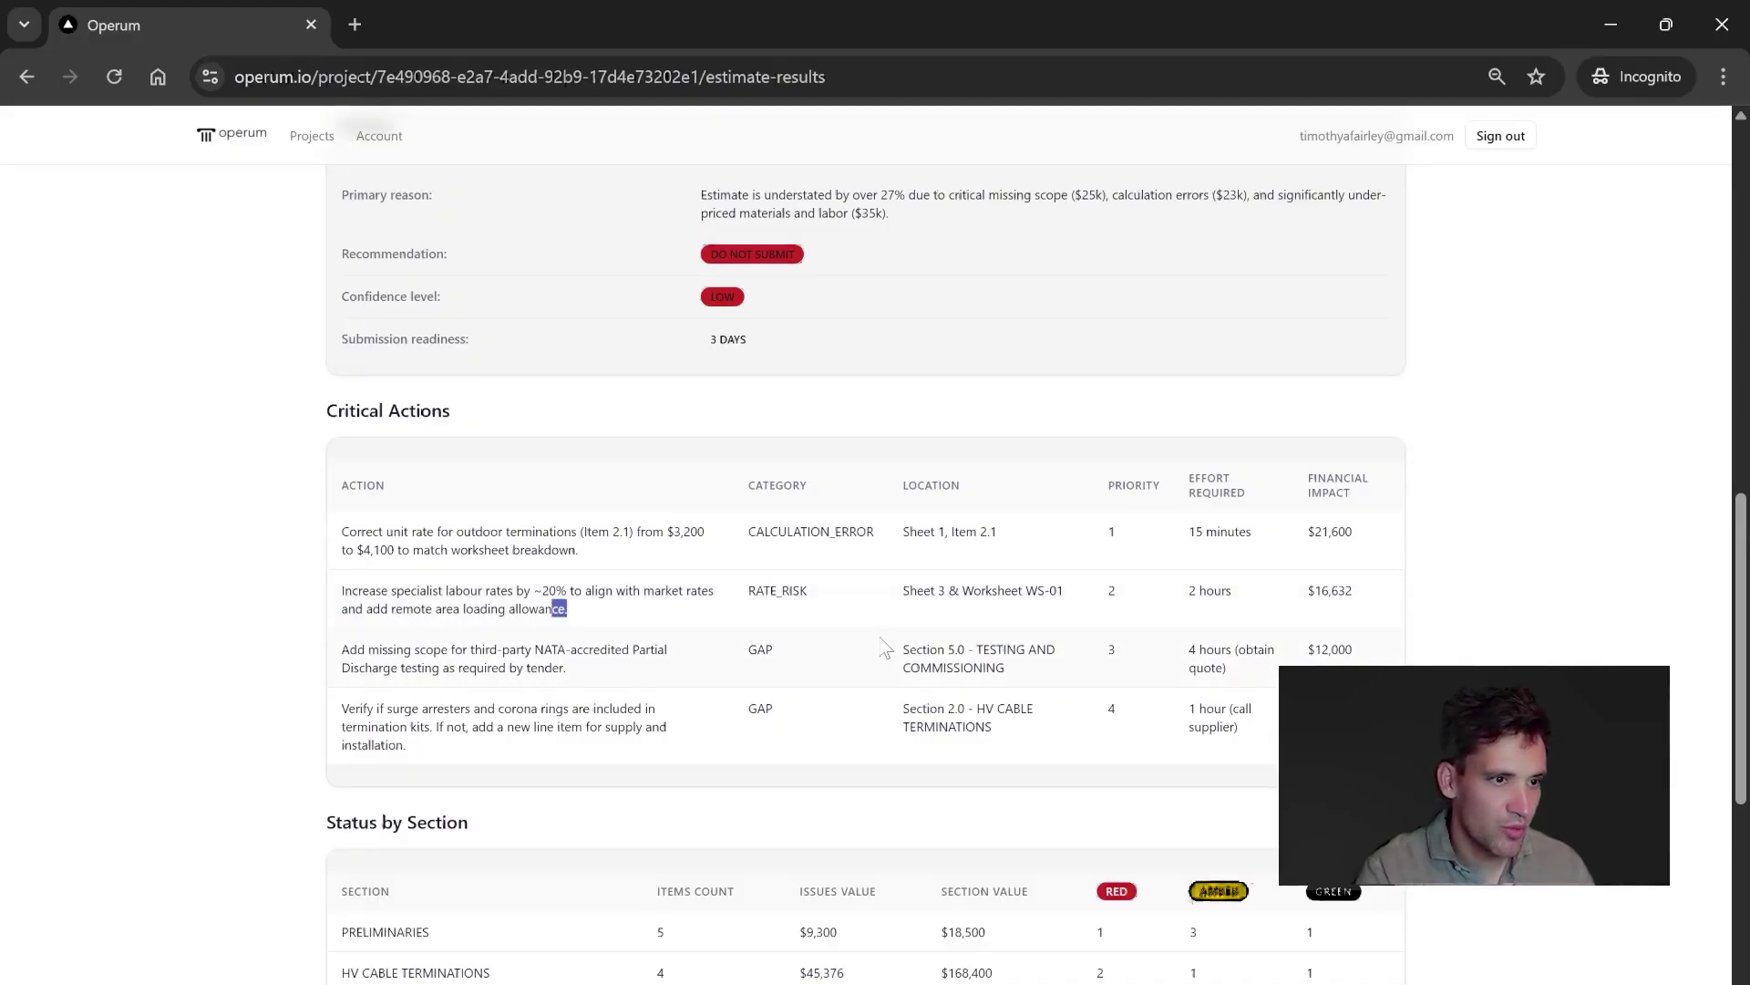
{"action": "key", "text": "alt+Tab"}
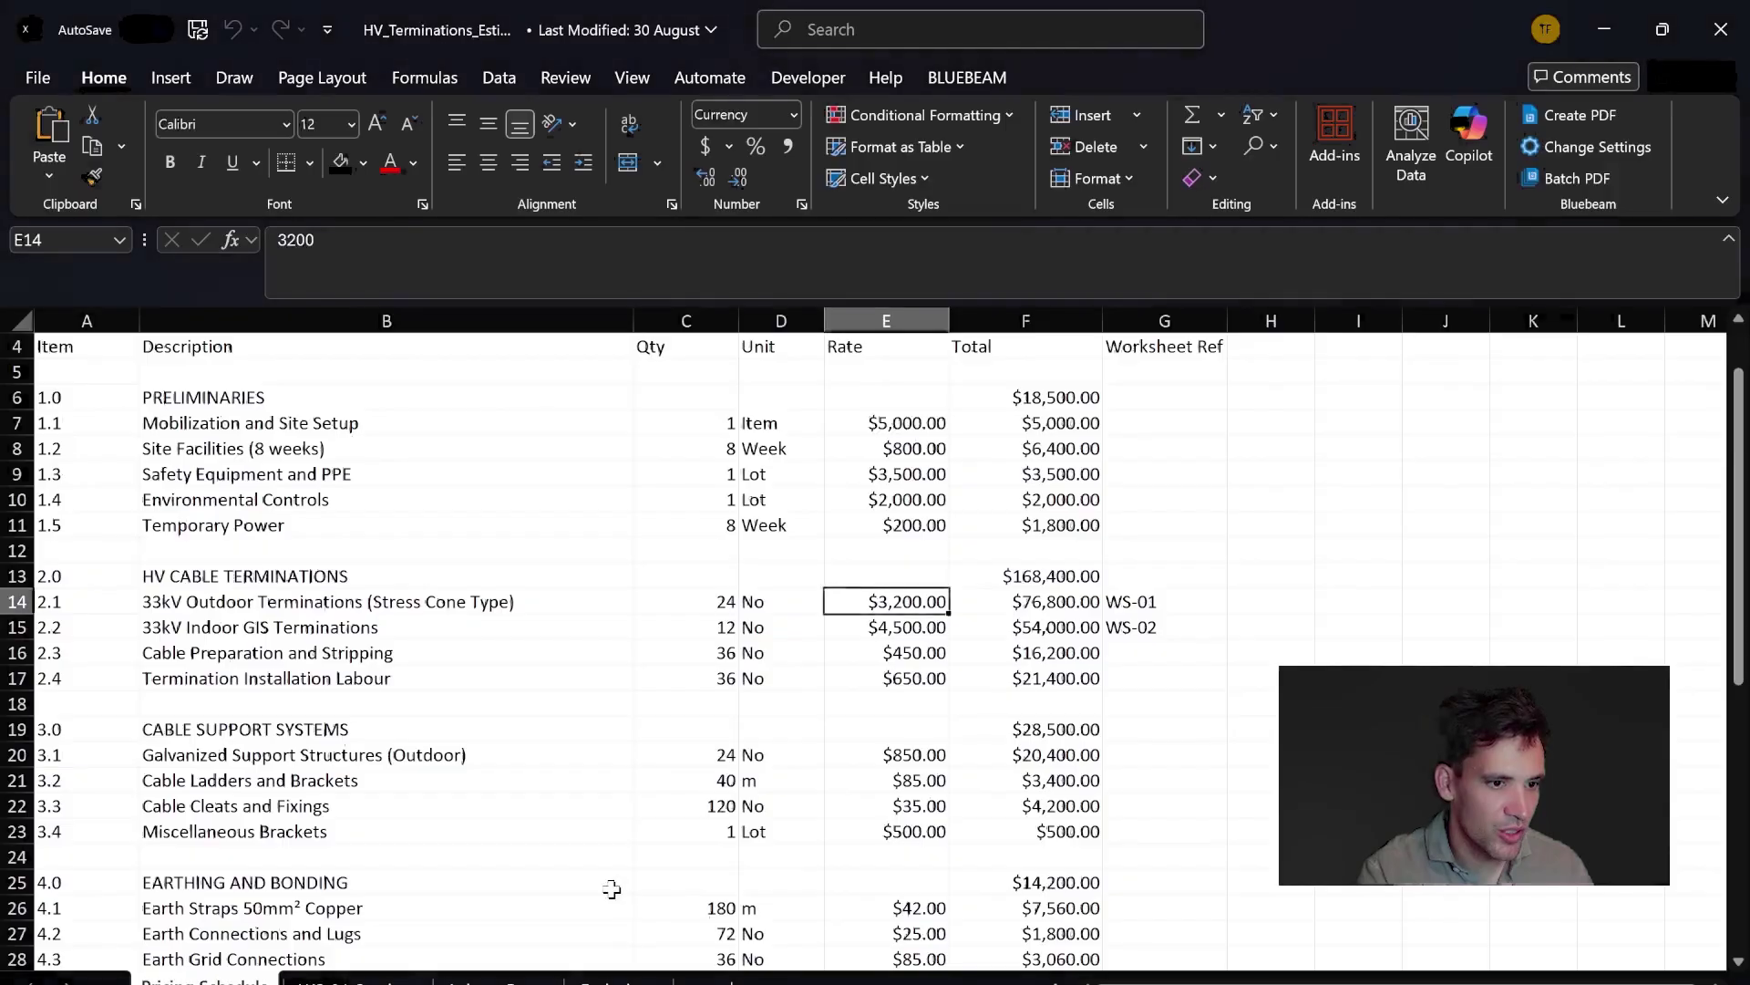
{"action": "left_click", "coordinate": [365, 979]}
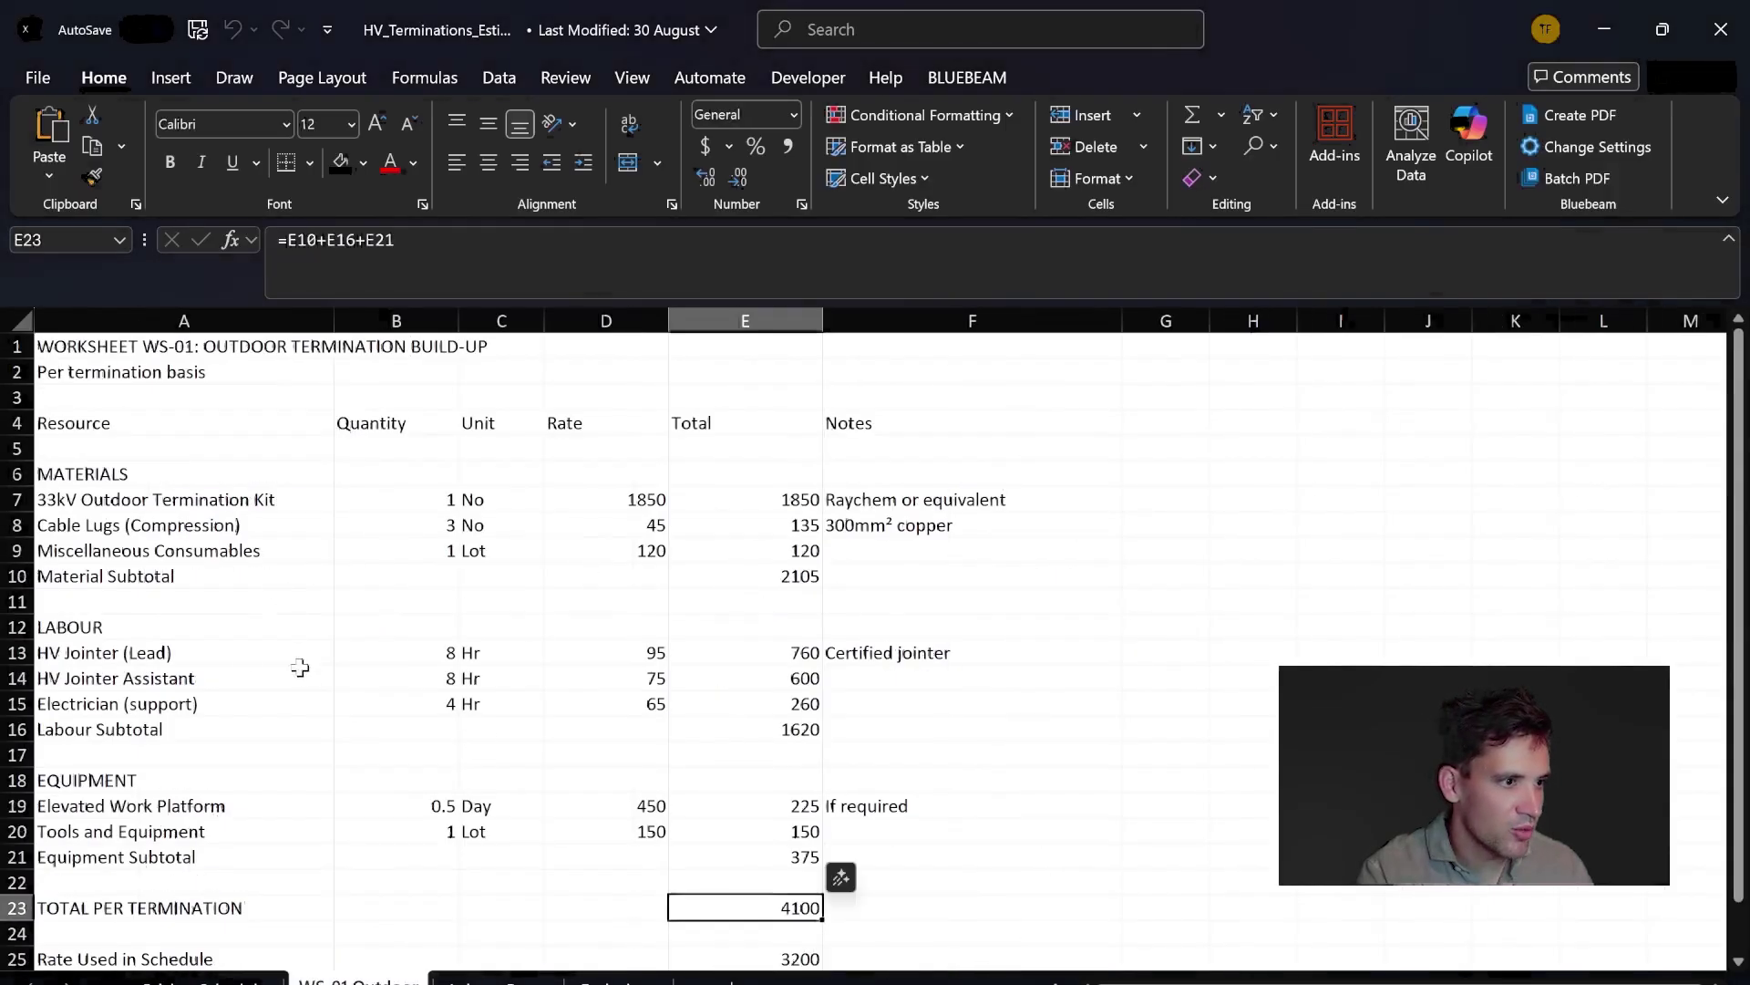
{"action": "left_click_drag", "start_coordinate": [213, 660], "coordinate": [539, 659]}
{"action": "left_click", "coordinate": [609, 660]}
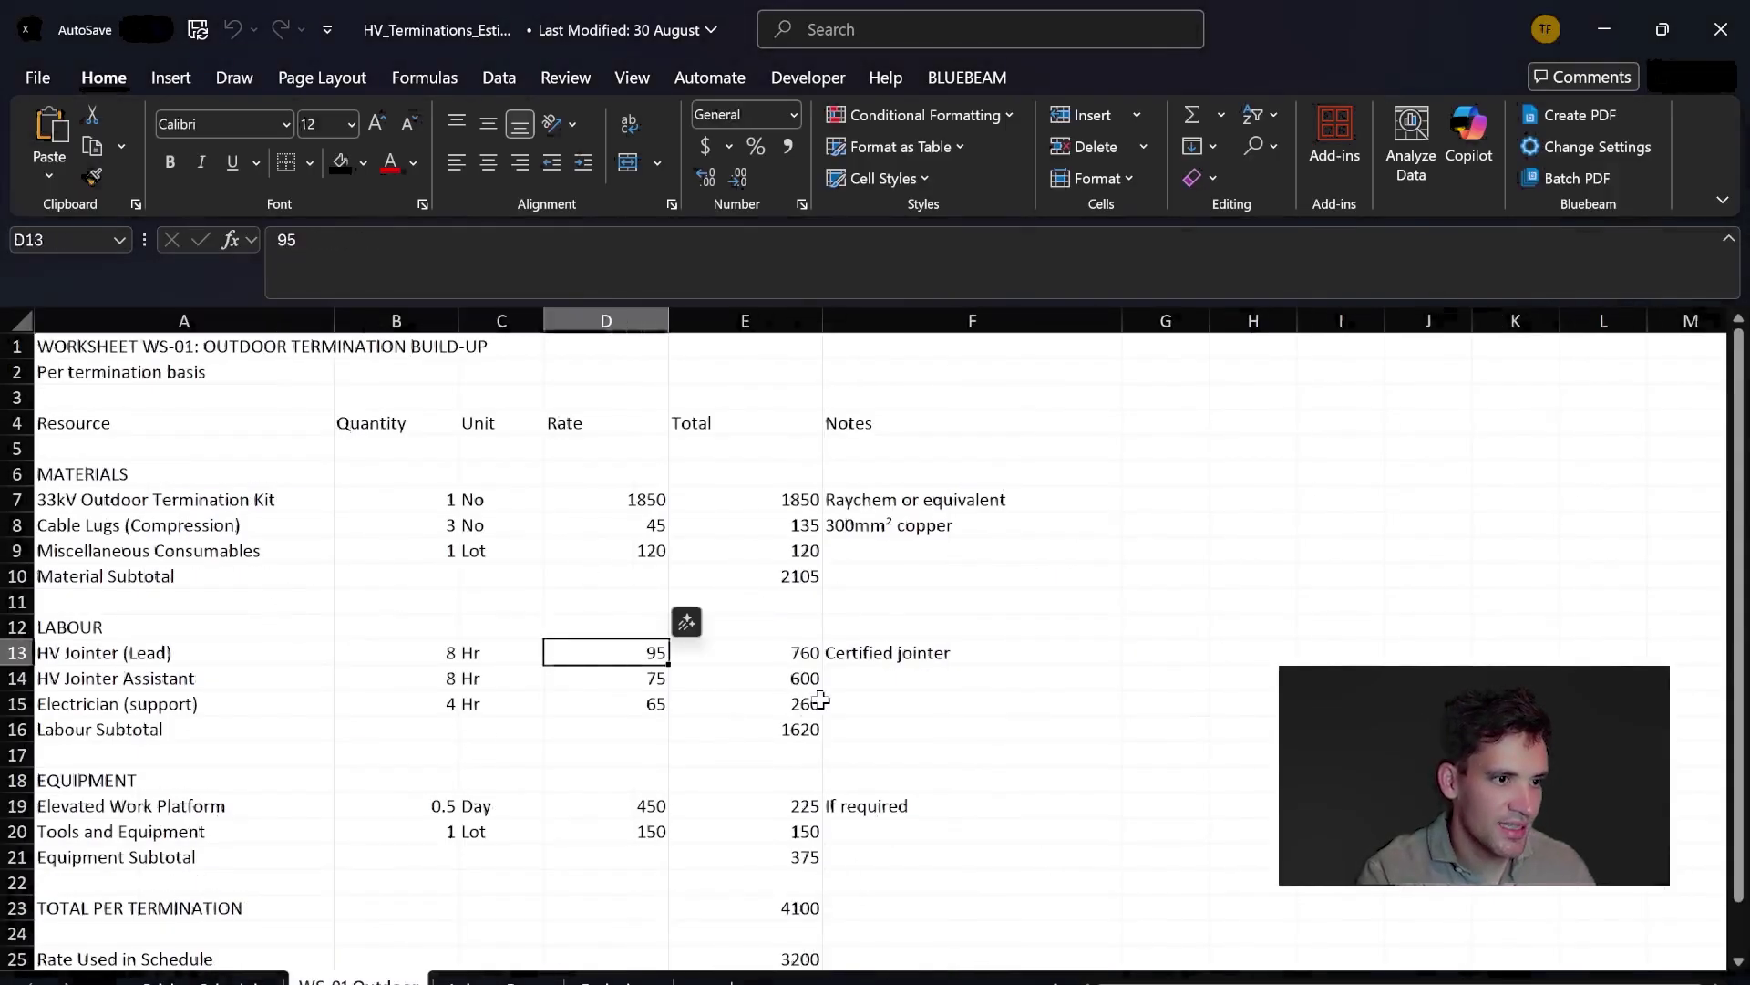
{"action": "key", "text": "ctrl+Page_Down"}
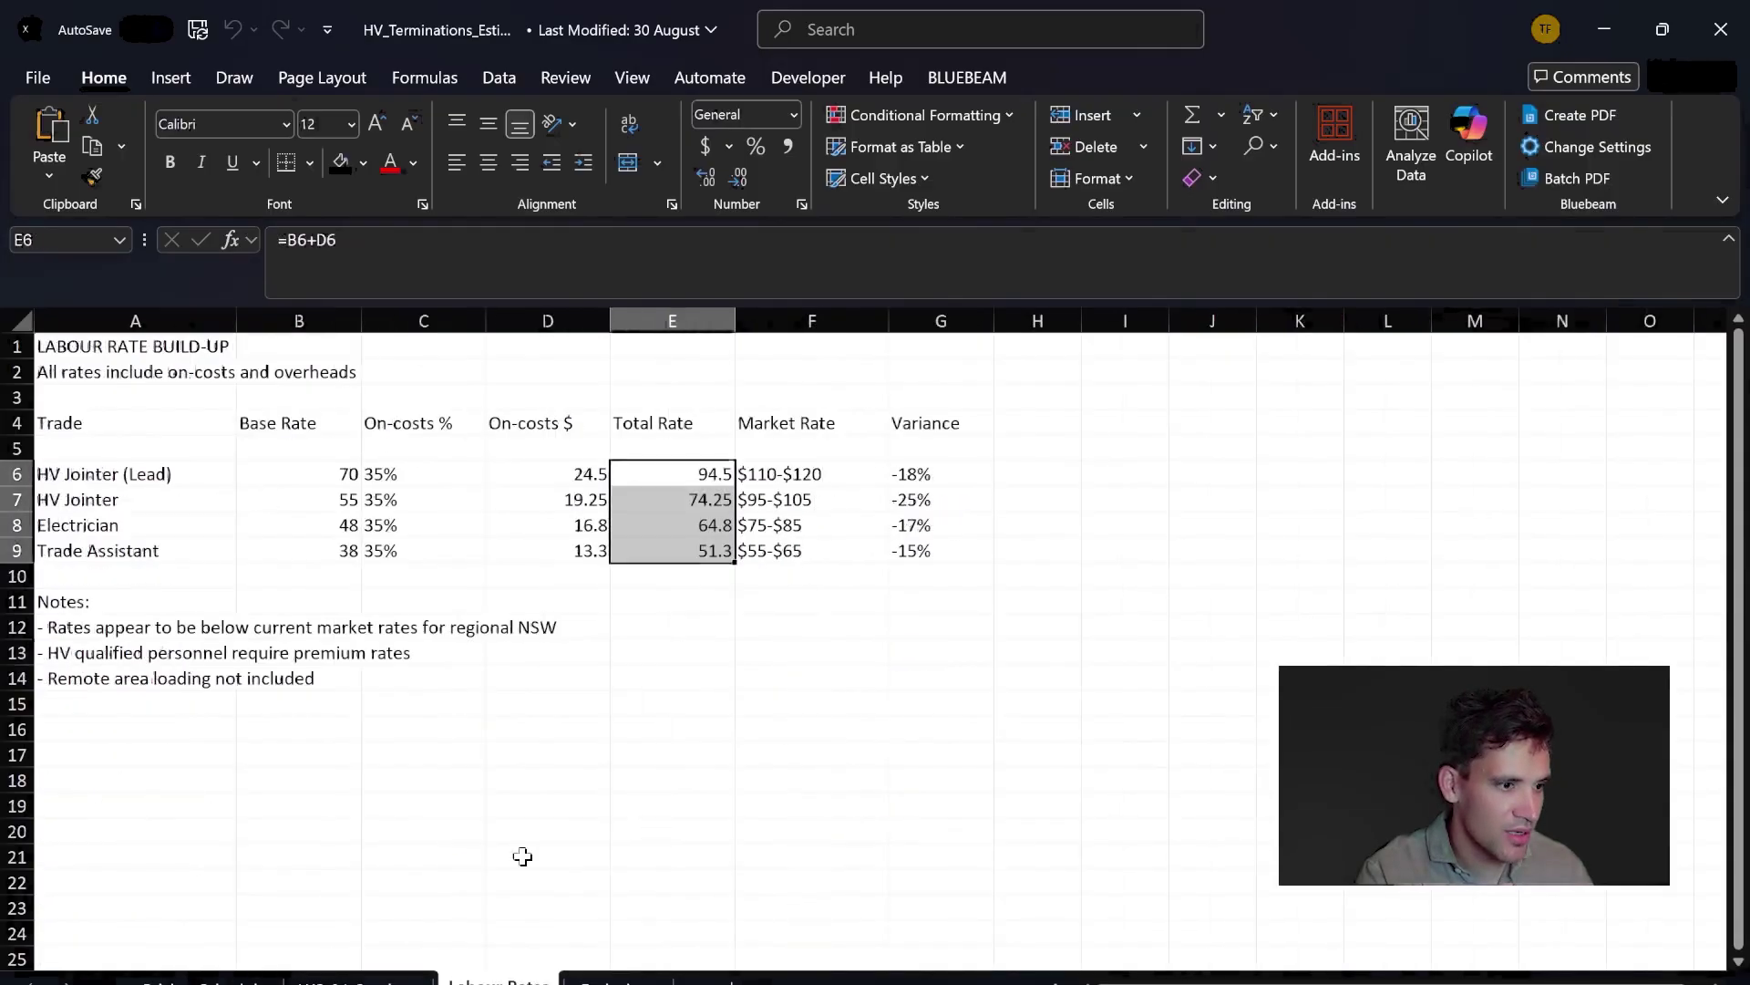
{"action": "scroll", "coordinate": [730, 613], "scroll_direction": "down", "scroll_amount": 2}
{"action": "key", "text": "ctrl+Page_Up"}
{"action": "key", "text": "ctrl+Page_Up"}
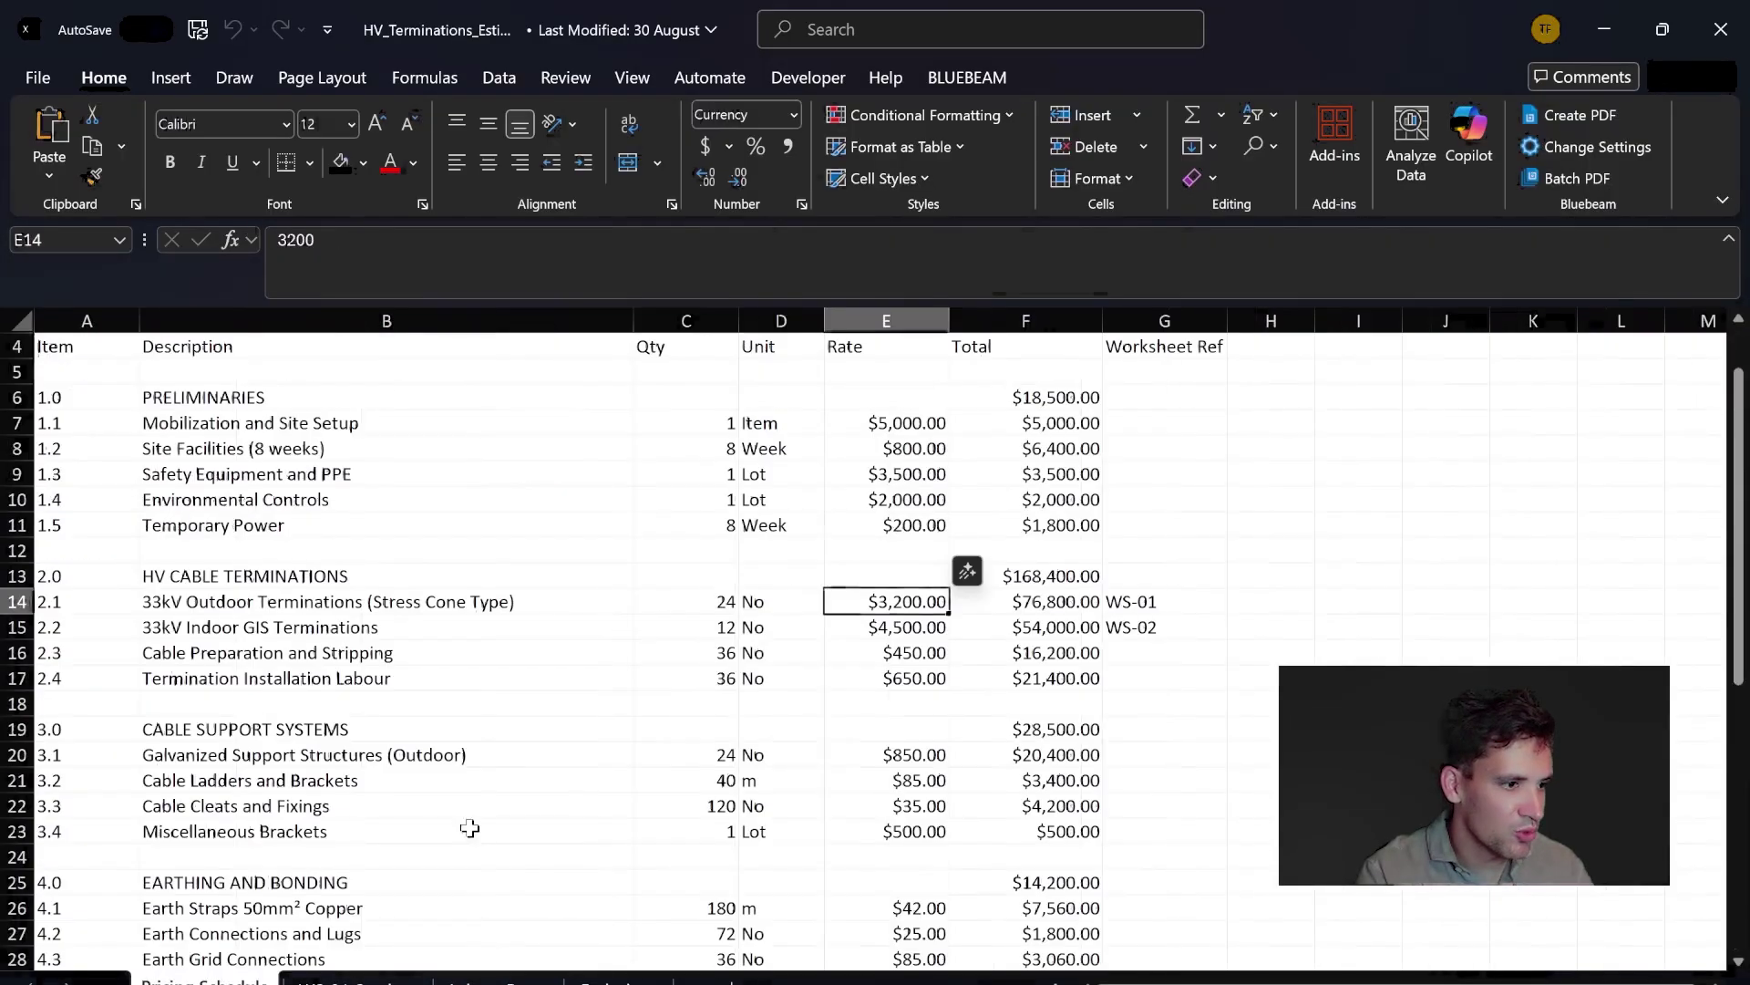
{"action": "mouse_move", "coordinate": [1040, 983]}
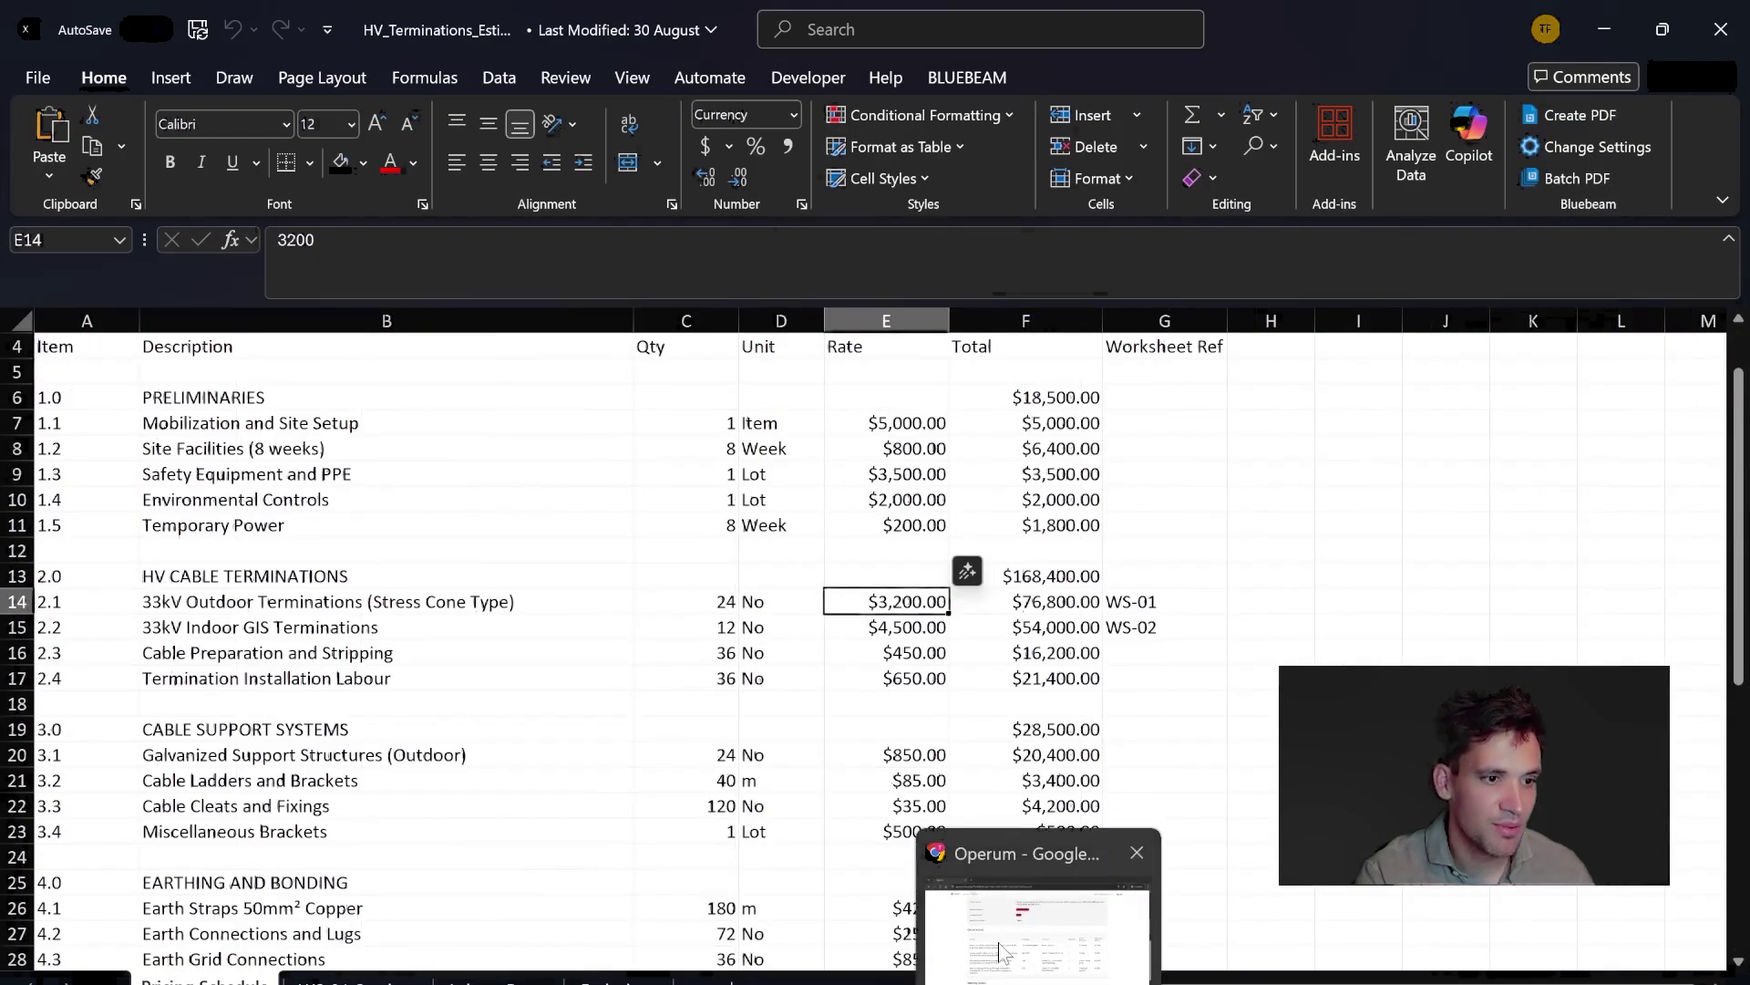
Step: Back in Operum, highlight the missing scope in the Partial Discharge testing critical action
{"action": "left_click", "coordinate": [1038, 921]}
{"action": "scroll", "coordinate": [873, 629], "scroll_direction": "up", "scroll_amount": 4}
{"action": "scroll", "coordinate": [876, 665], "scroll_direction": "down", "scroll_amount": 2}
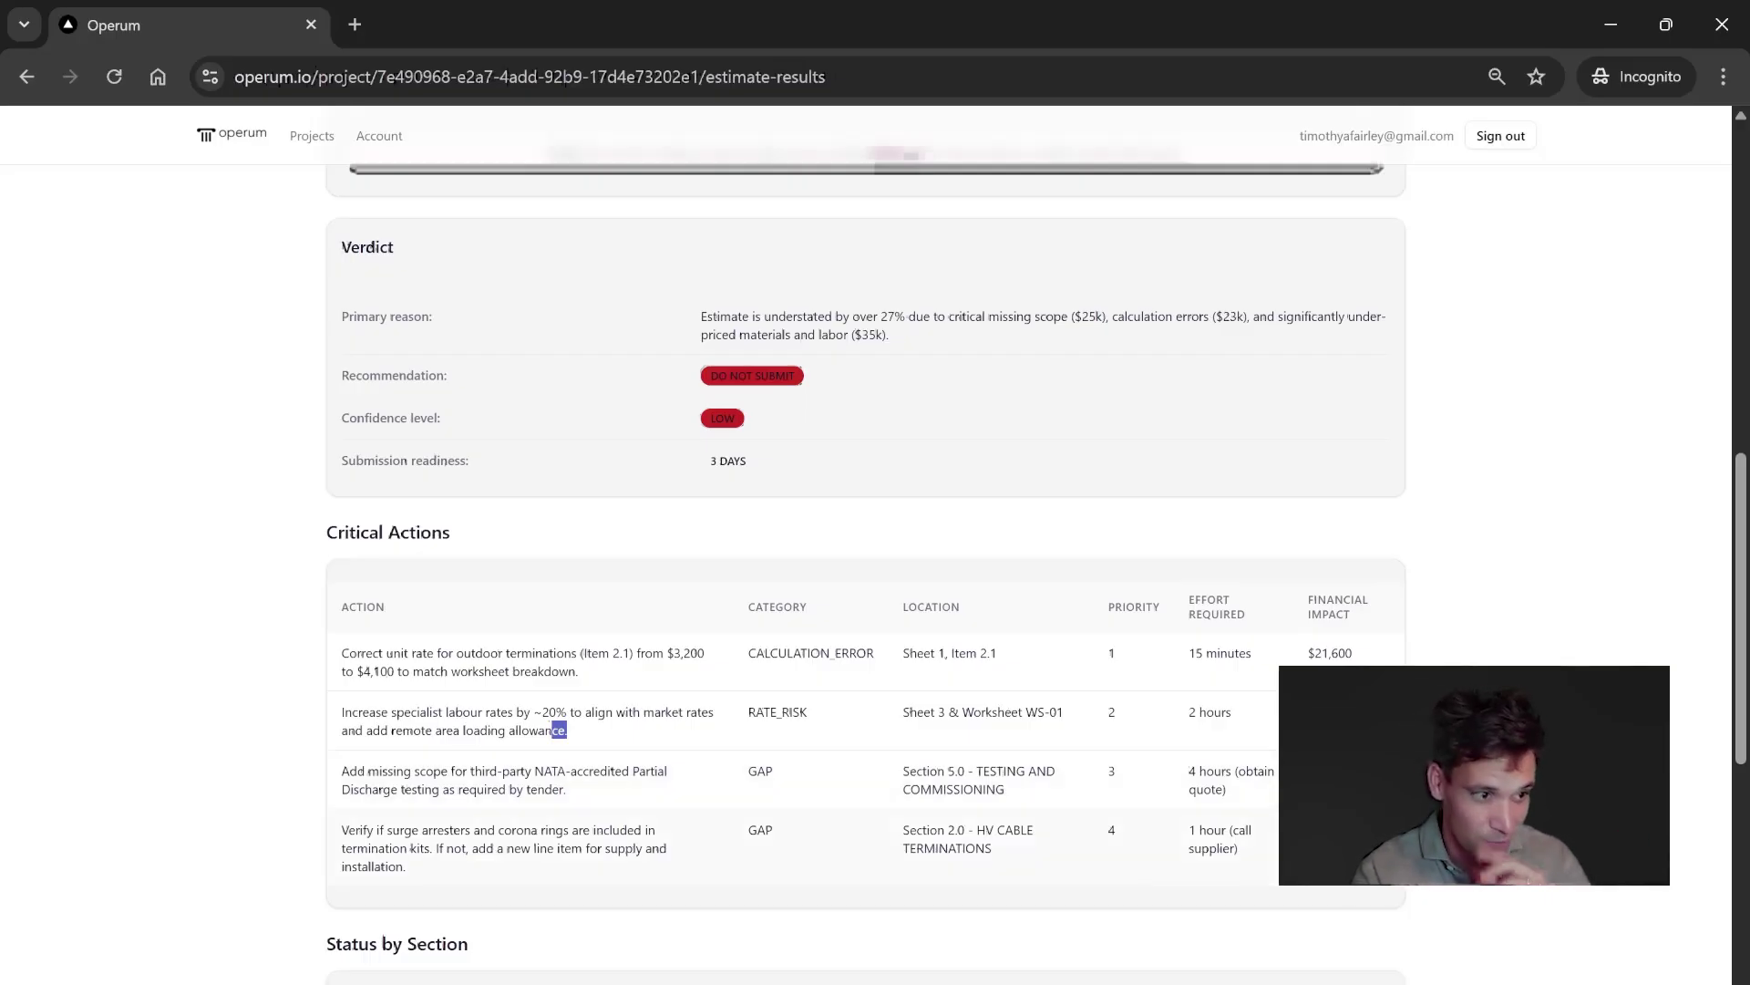
{"action": "left_click", "coordinate": [549, 804]}
{"action": "left_click_drag", "start_coordinate": [589, 804], "coordinate": [527, 789]}
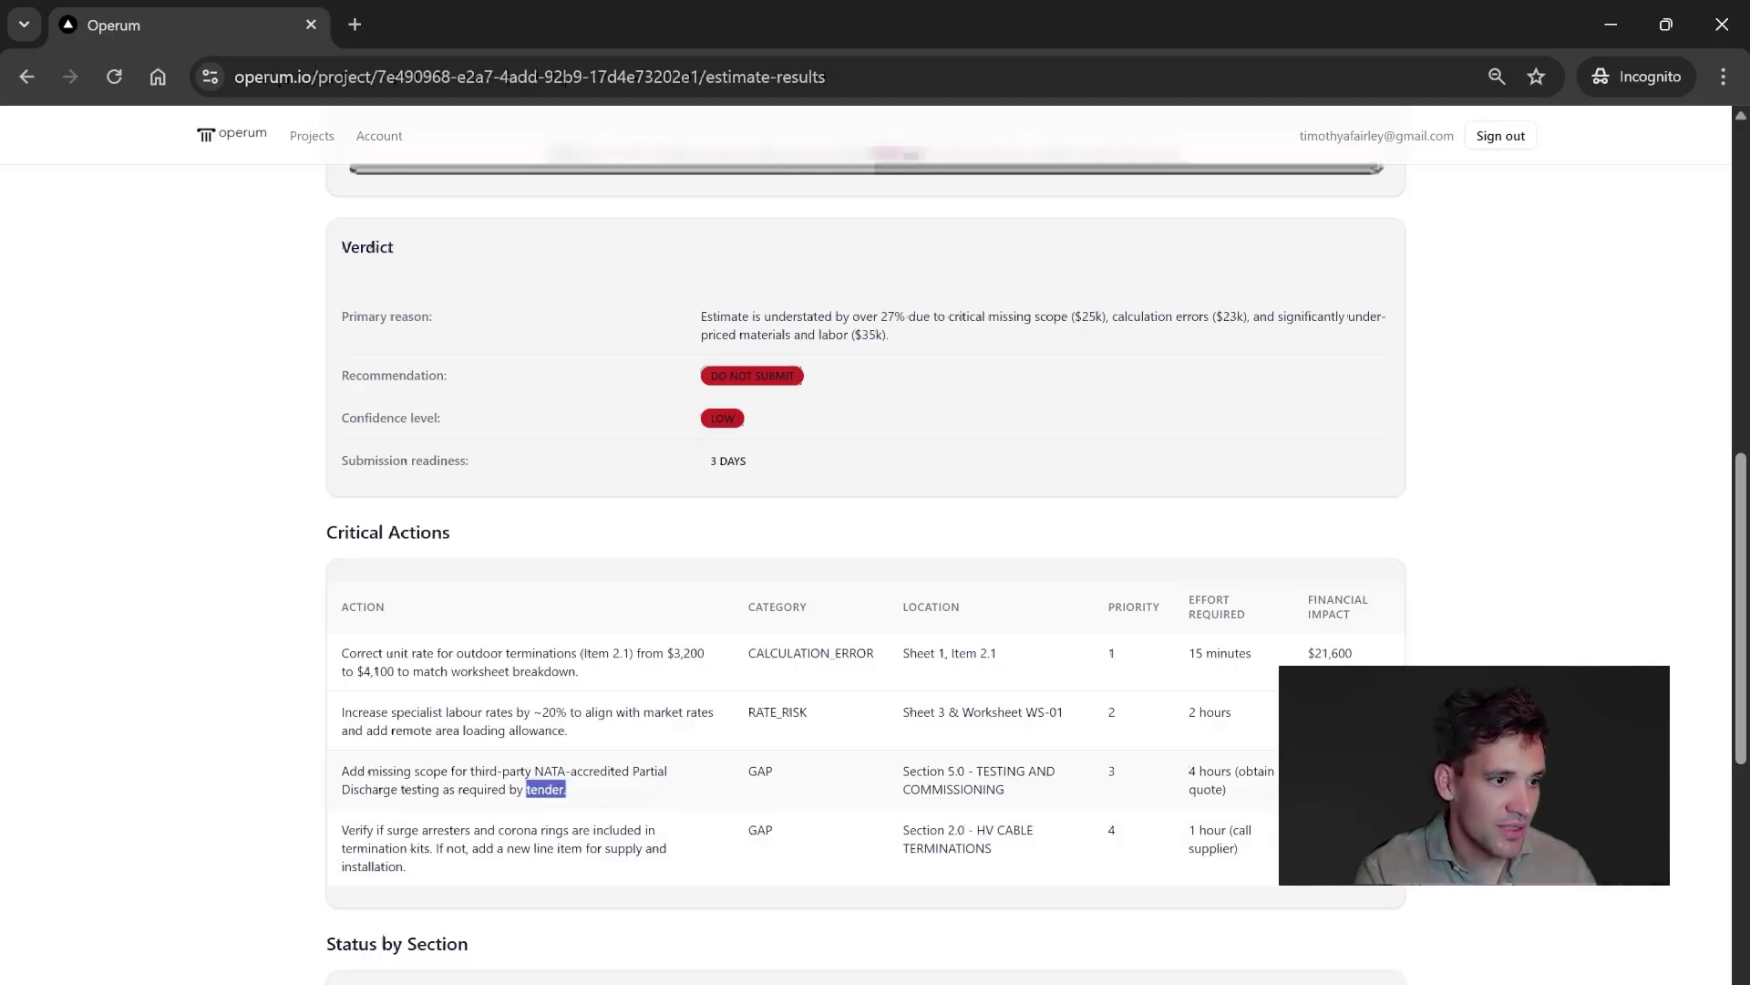
{"action": "left_click", "coordinate": [533, 811]}
{"action": "left_click_drag", "start_coordinate": [382, 771], "coordinate": [489, 772]}
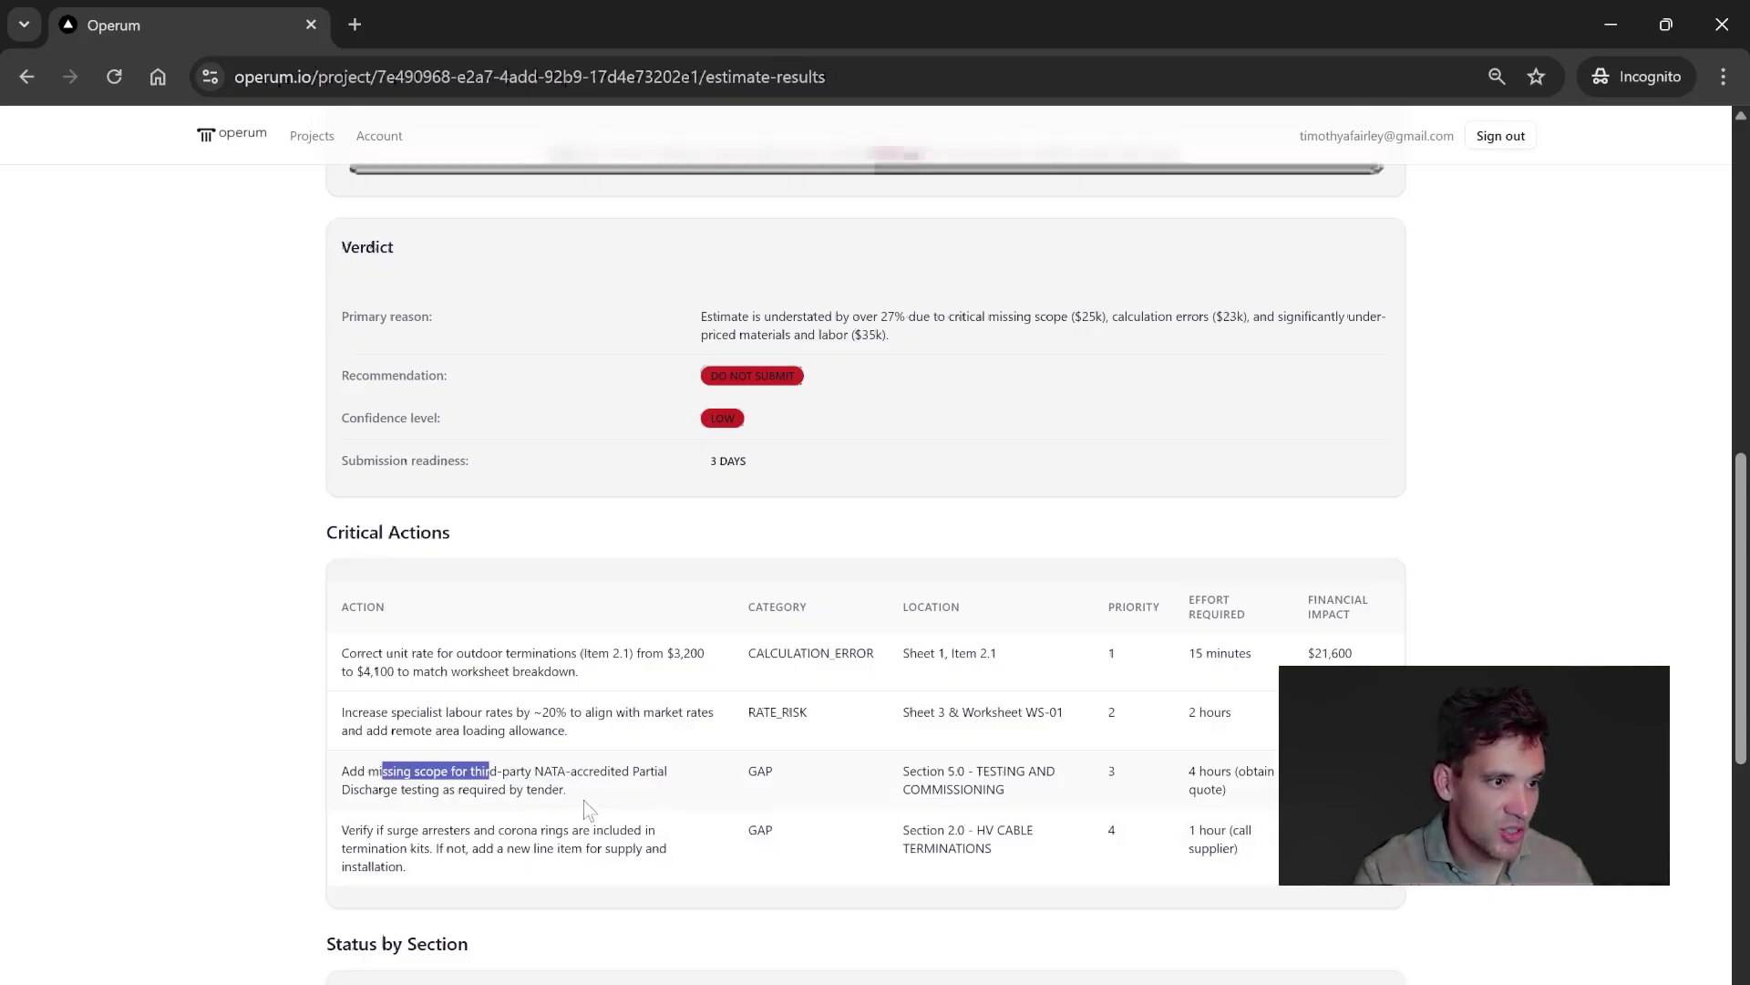
{"action": "left_click", "coordinate": [589, 802]}
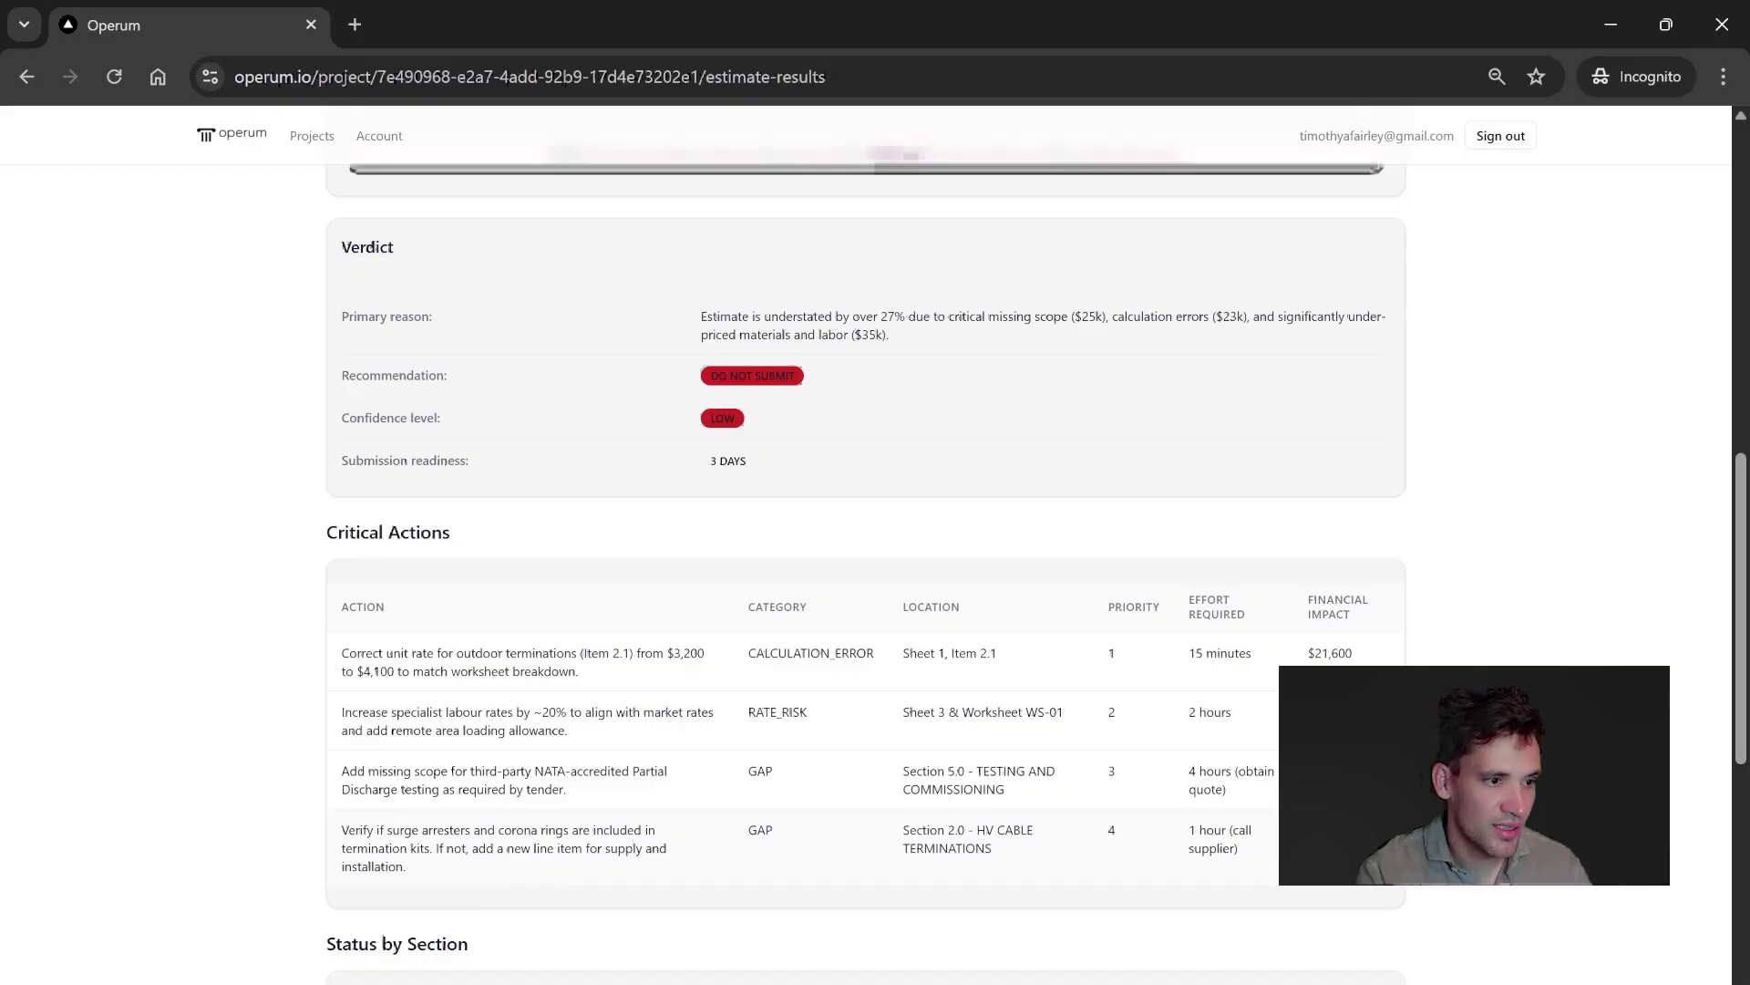
Step: Scroll through Status by Section, Strengths and Weaknesses, then back up
{"action": "scroll", "coordinate": [544, 791], "scroll_direction": "down", "scroll_amount": 1}
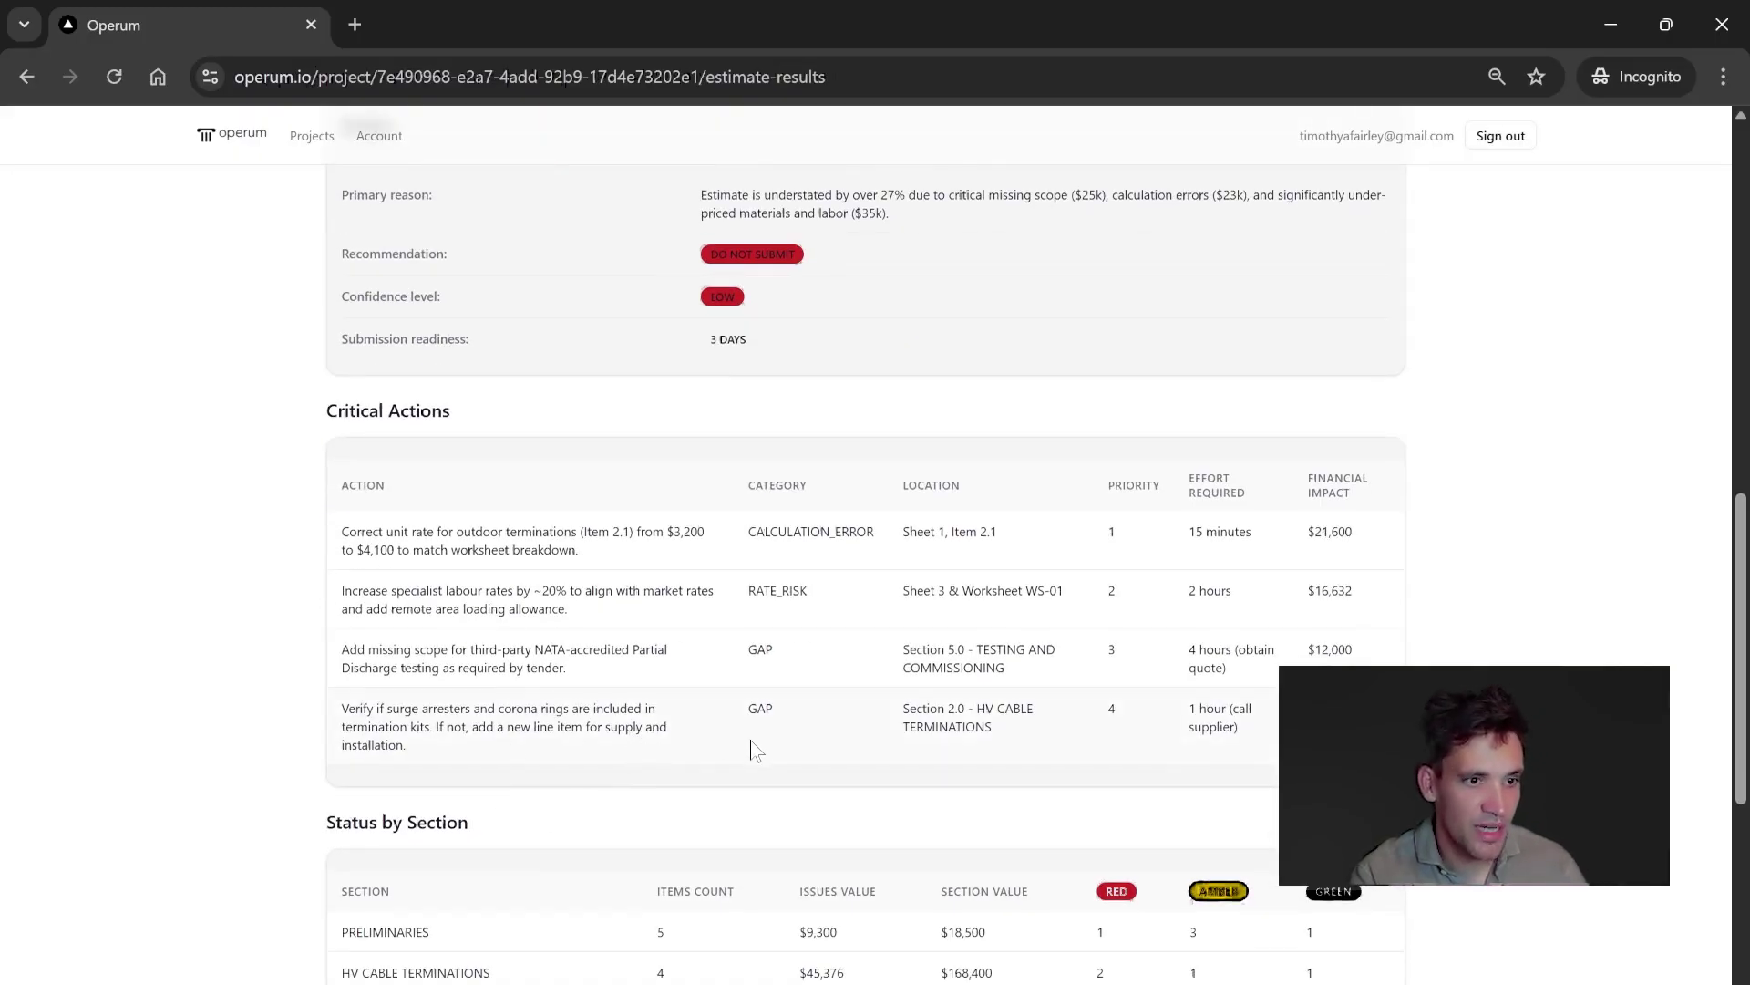
{"action": "scroll", "coordinate": [756, 756], "scroll_direction": "down", "scroll_amount": 2}
{"action": "scroll", "coordinate": [756, 814], "scroll_direction": "down", "scroll_amount": 3}
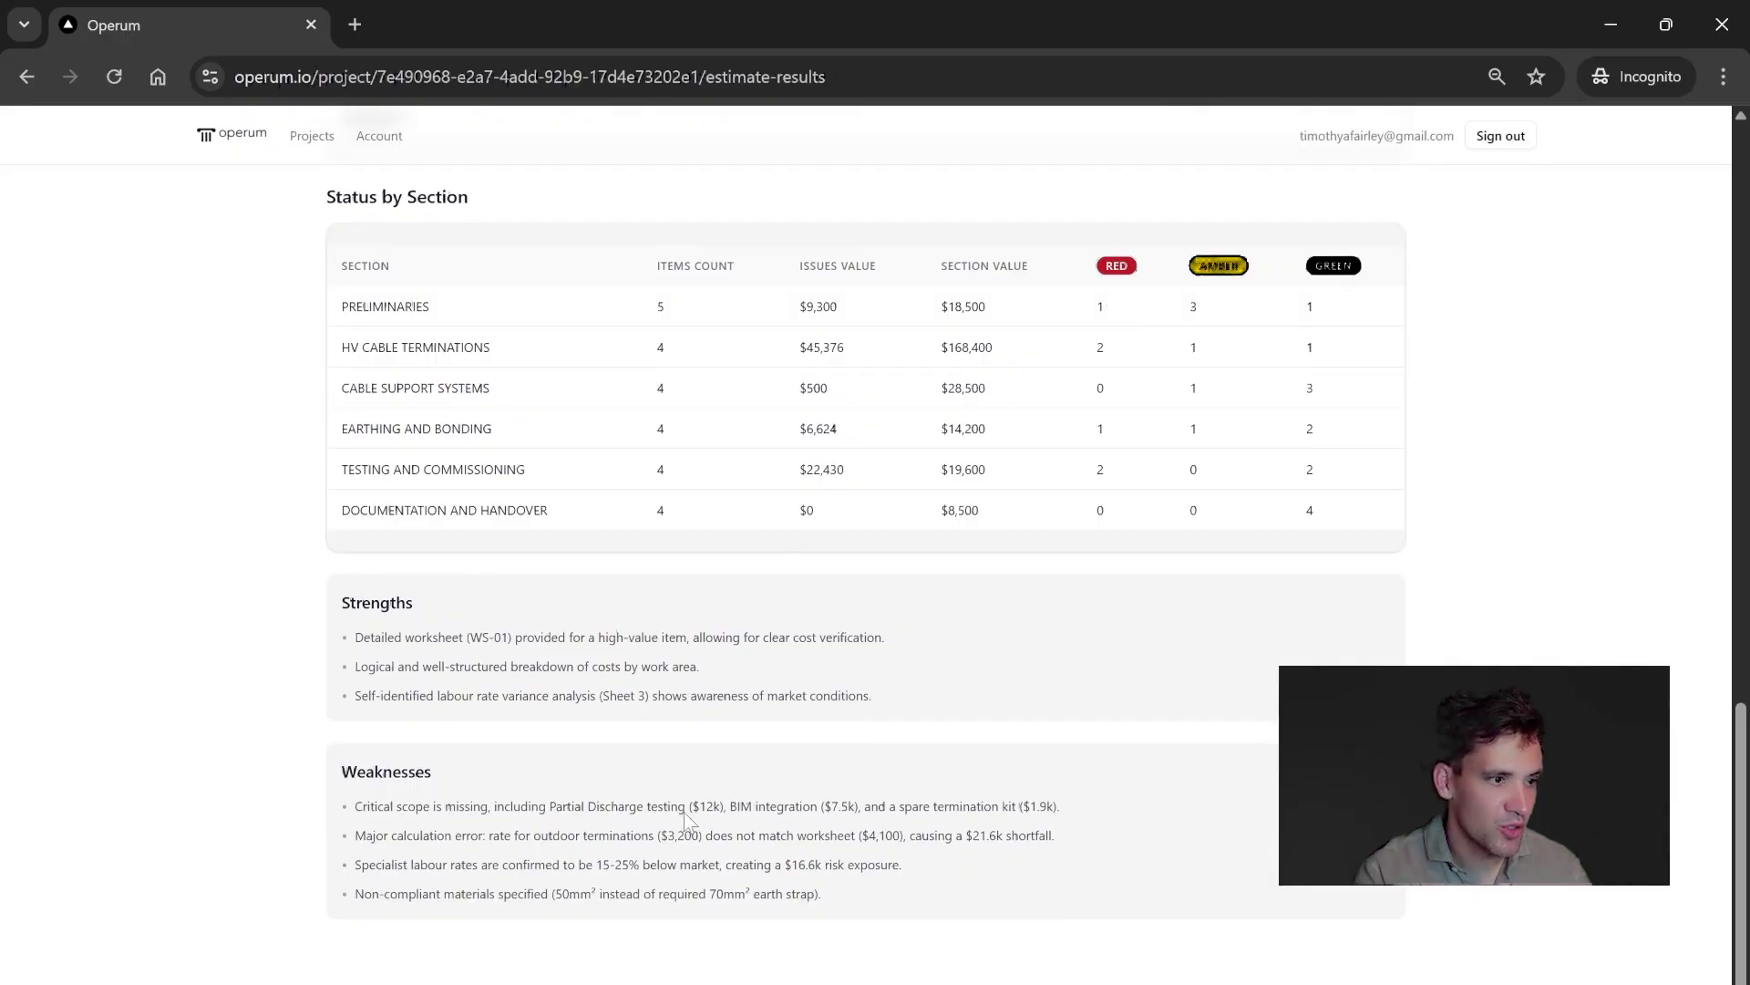
{"action": "scroll", "coordinate": [664, 872], "scroll_direction": "up", "scroll_amount": 10}
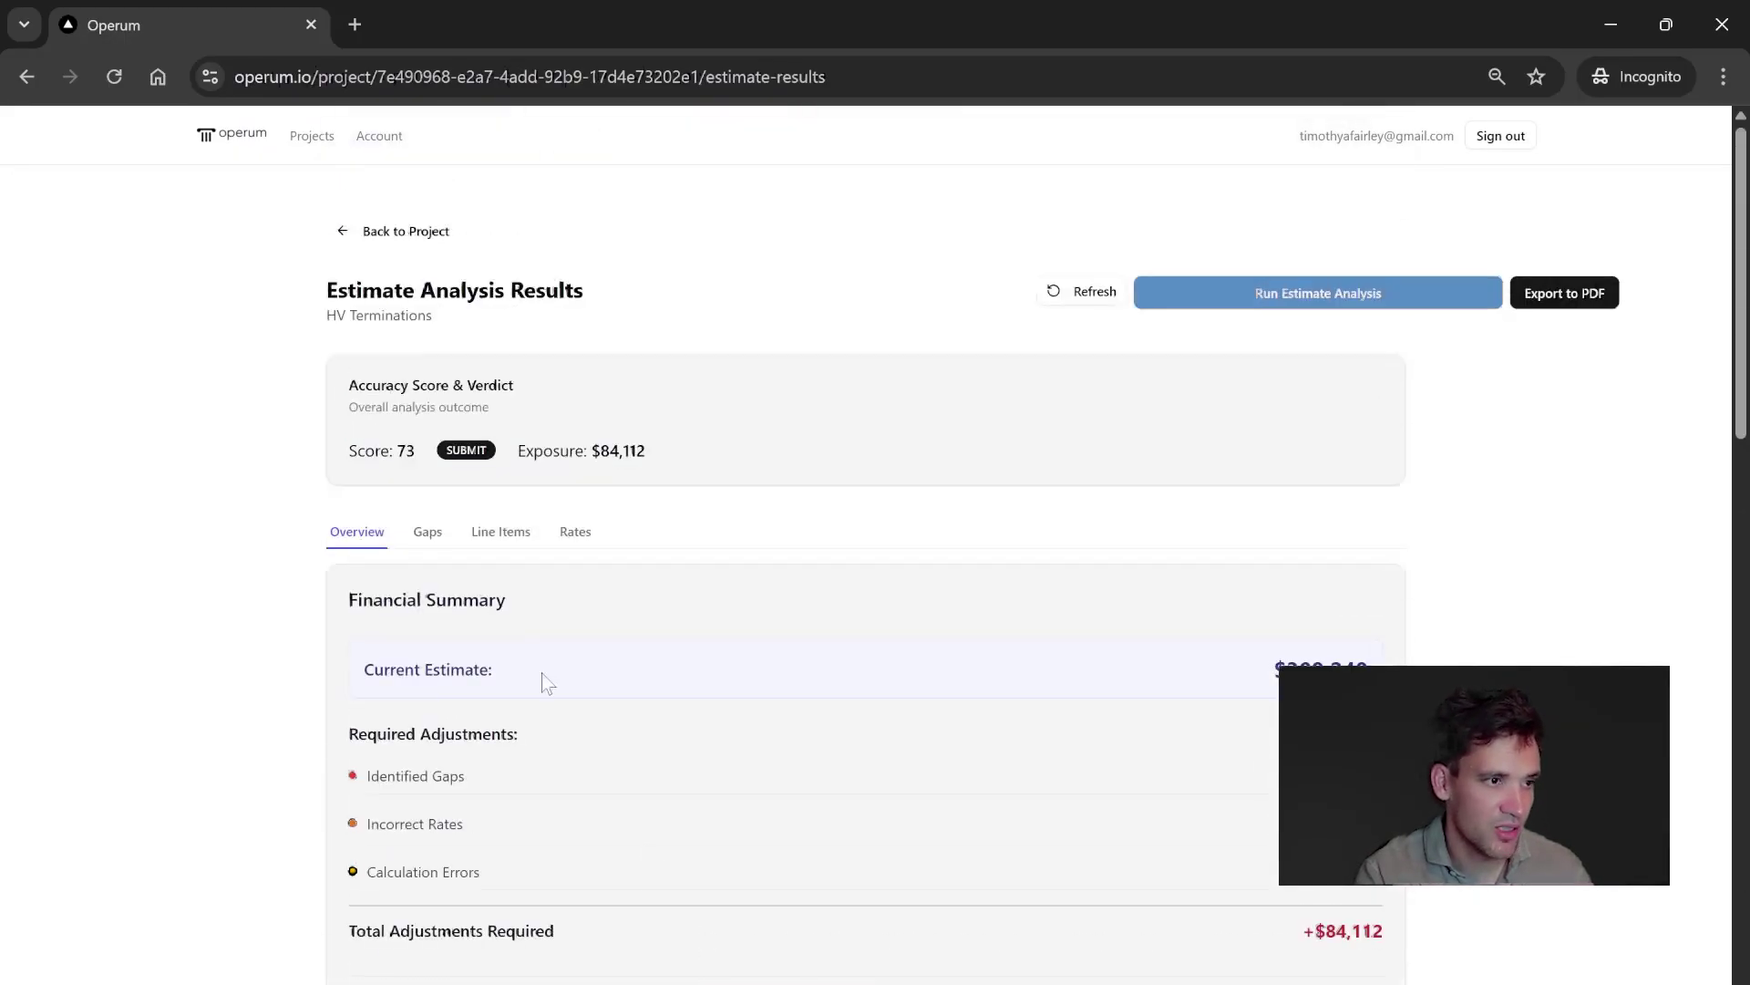
Step: Show the gaps list and scroll up to G001, under-priced specialist labour
{"action": "left_click", "coordinate": [427, 547]}
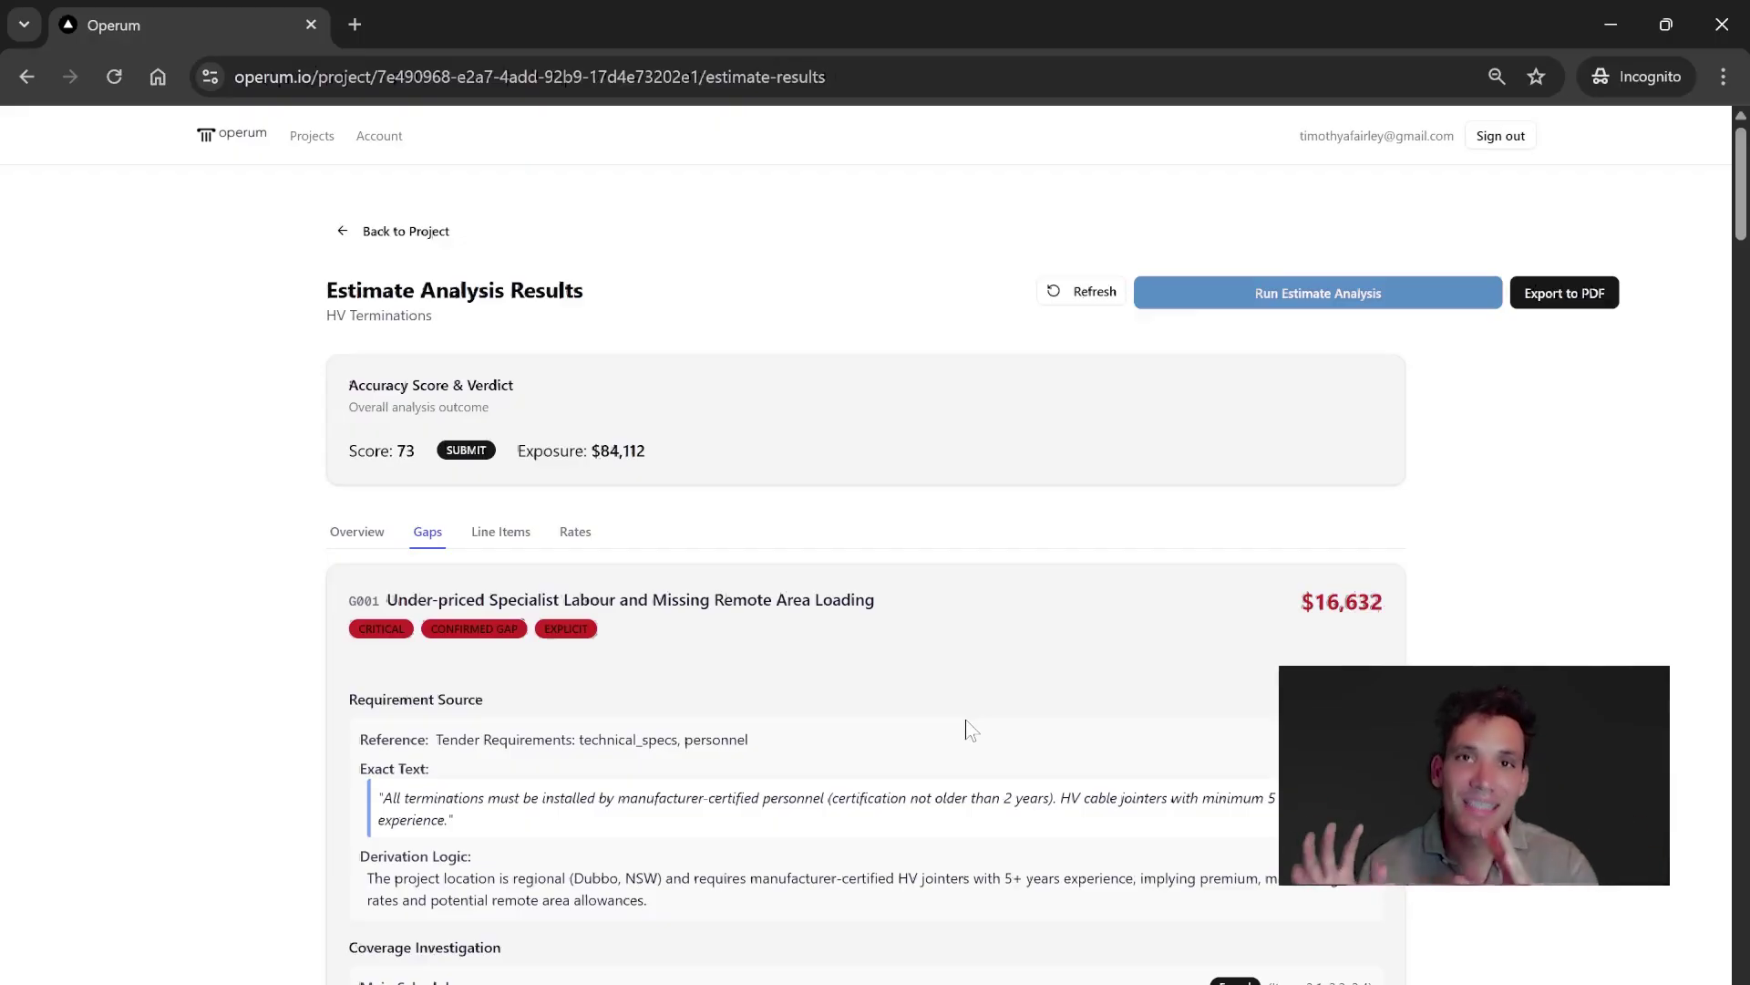
{"action": "scroll", "coordinate": [961, 695], "scroll_direction": "down", "scroll_amount": 4}
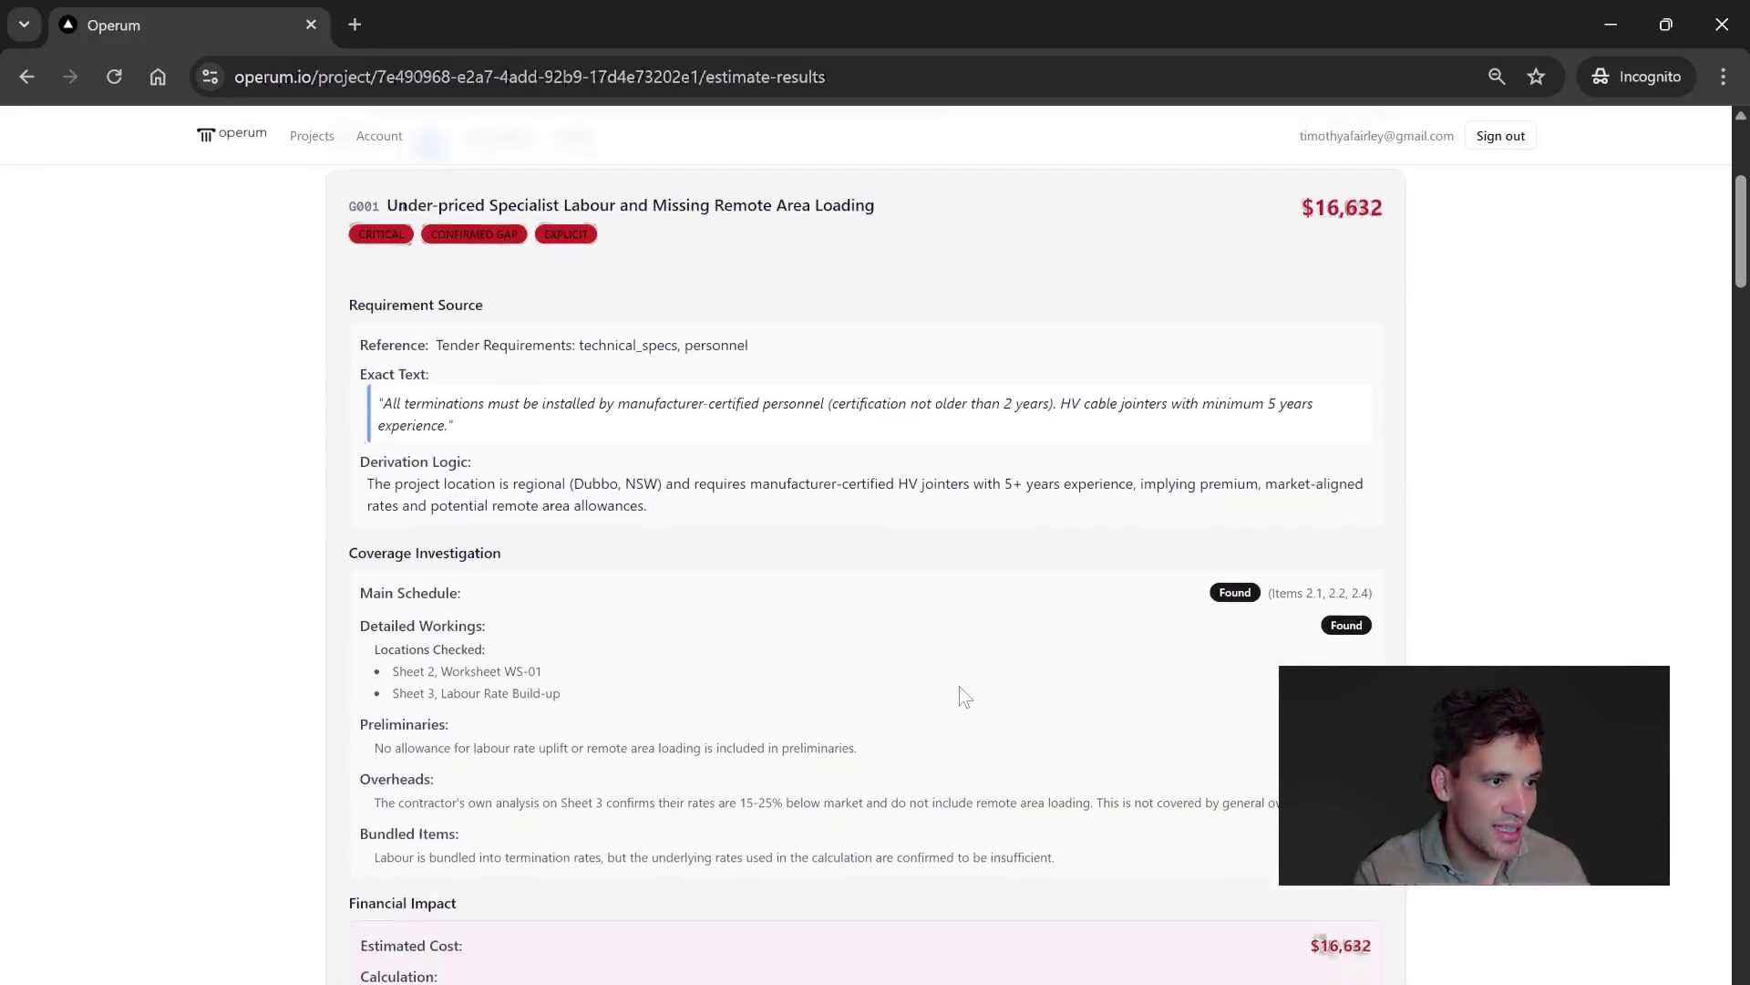
{"action": "scroll", "coordinate": [961, 696], "scroll_direction": "up", "scroll_amount": 4}
{"action": "scroll", "coordinate": [961, 696], "scroll_direction": "down", "scroll_amount": 20}
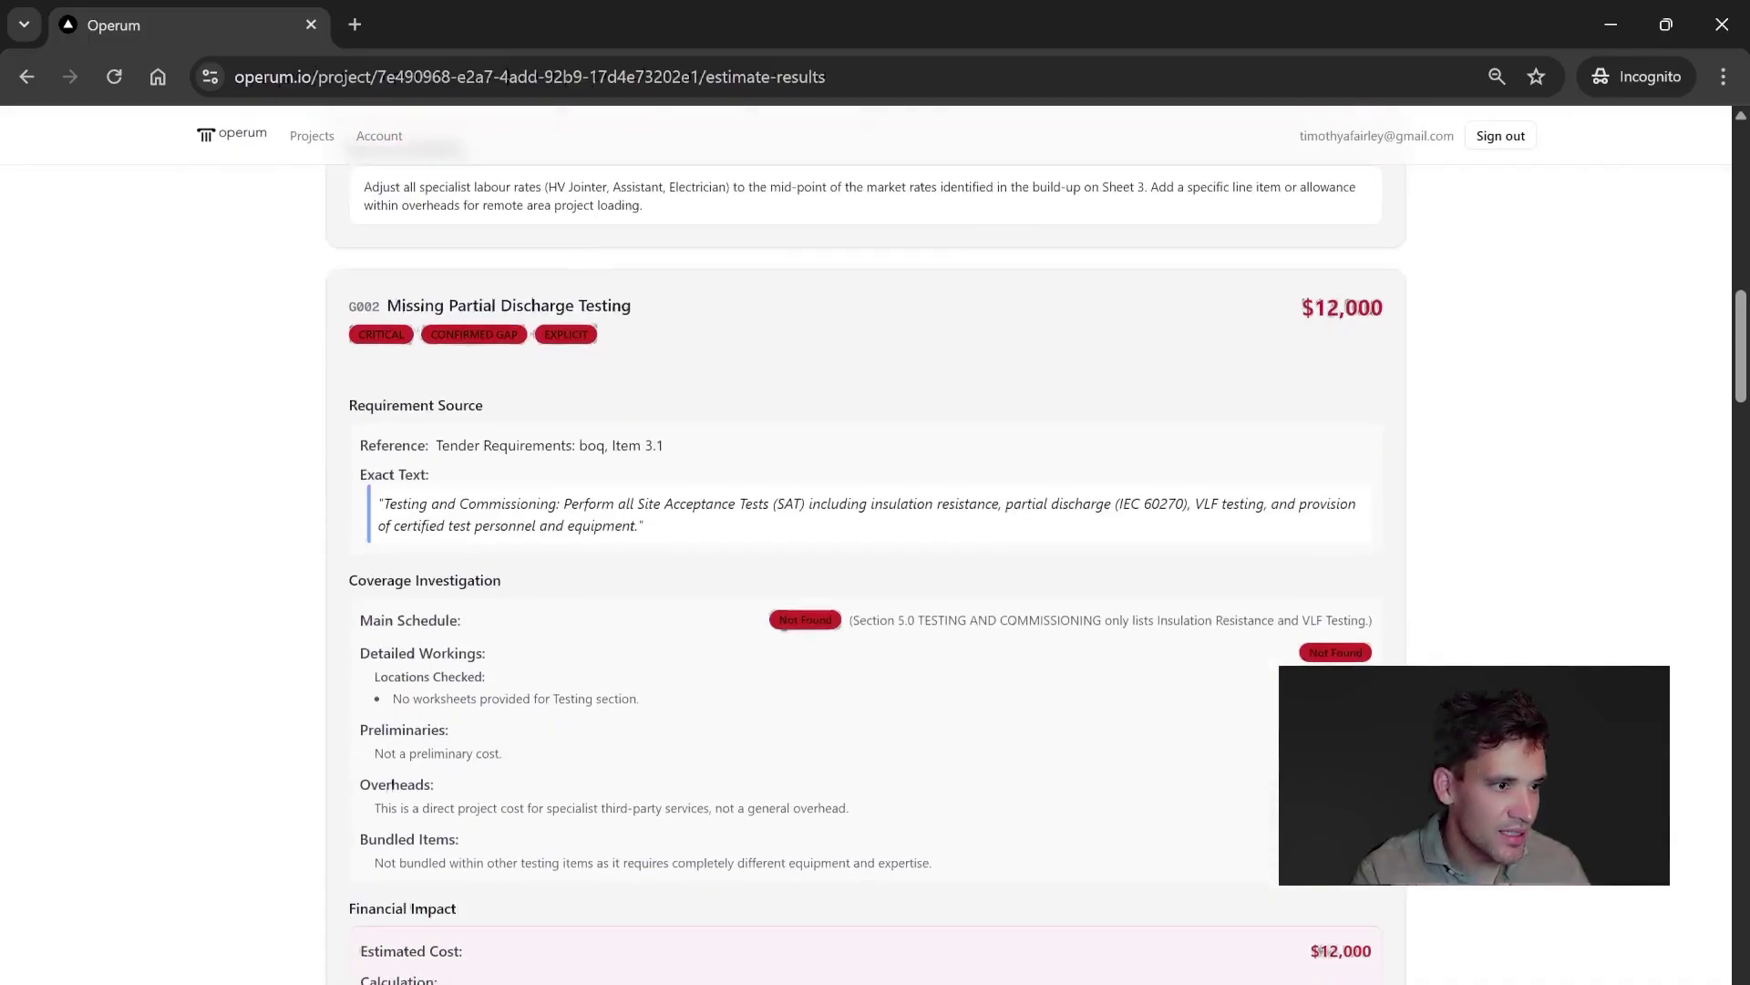
{"action": "scroll", "coordinate": [772, 860], "scroll_direction": "up", "scroll_amount": 20}
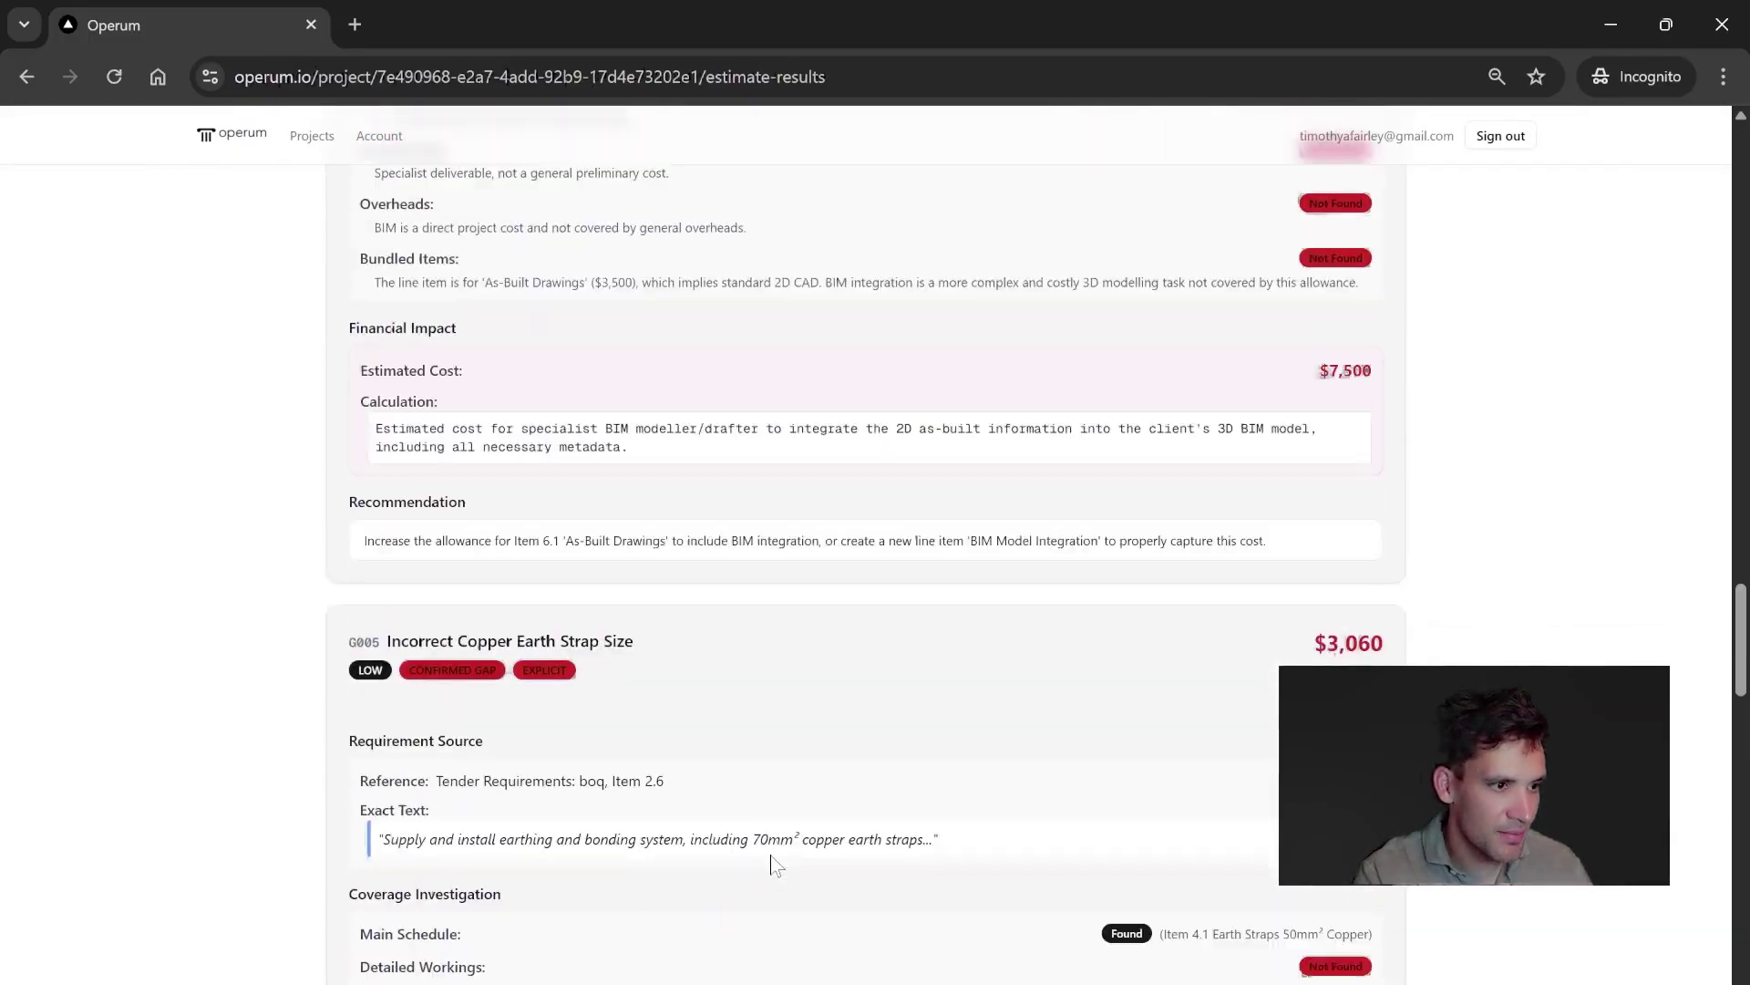
{"action": "scroll", "coordinate": [699, 715], "scroll_direction": "up", "scroll_amount": 8}
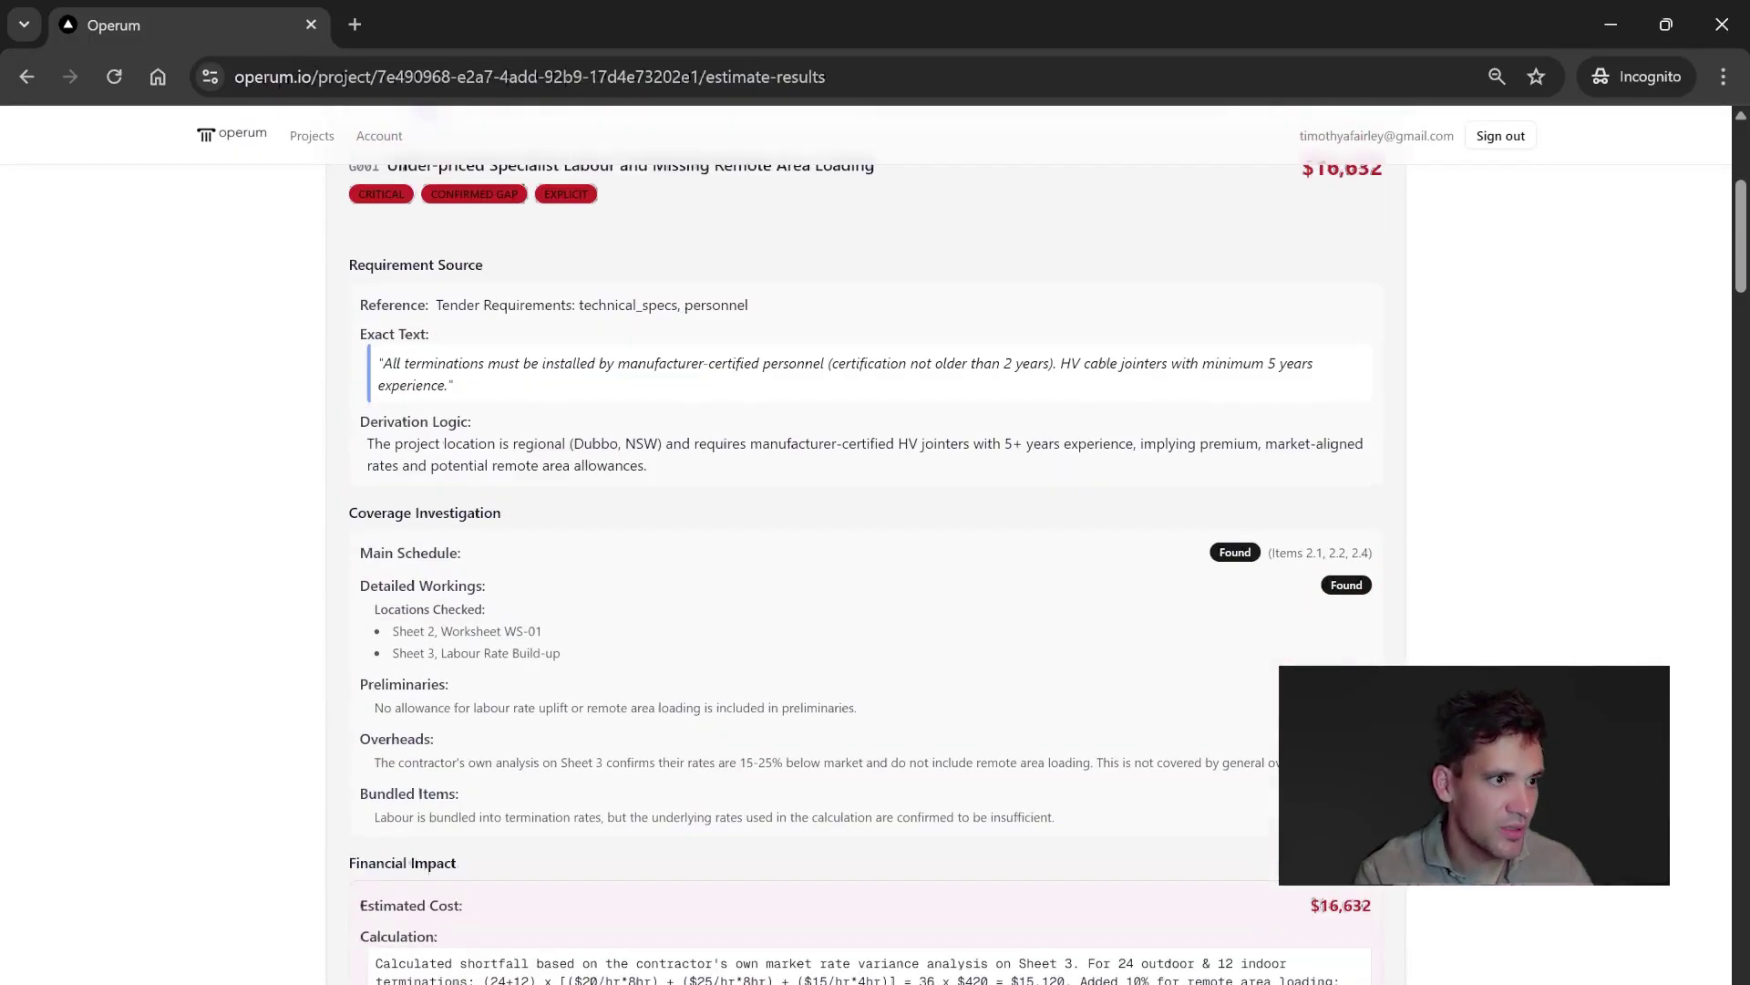
{"action": "left_click_drag", "start_coordinate": [398, 408], "coordinate": [848, 407]}
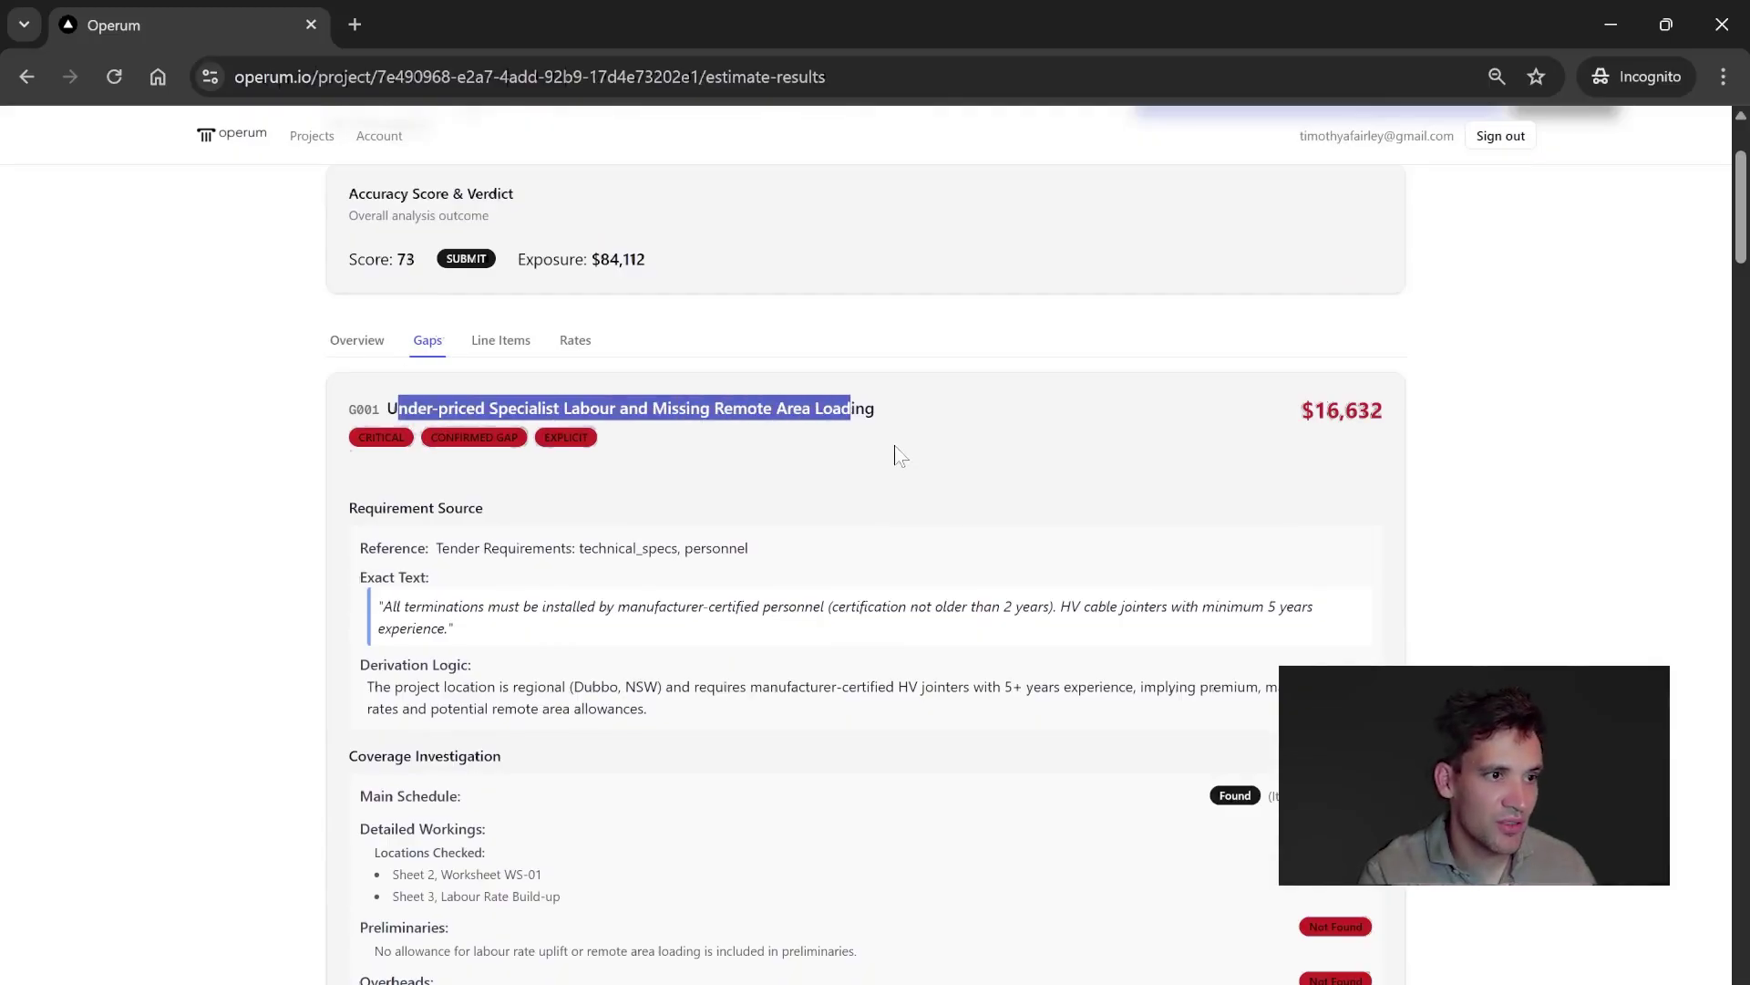
{"action": "scroll", "coordinate": [894, 453], "scroll_direction": "down", "scroll_amount": 1}
{"action": "left_click", "coordinate": [866, 460]}
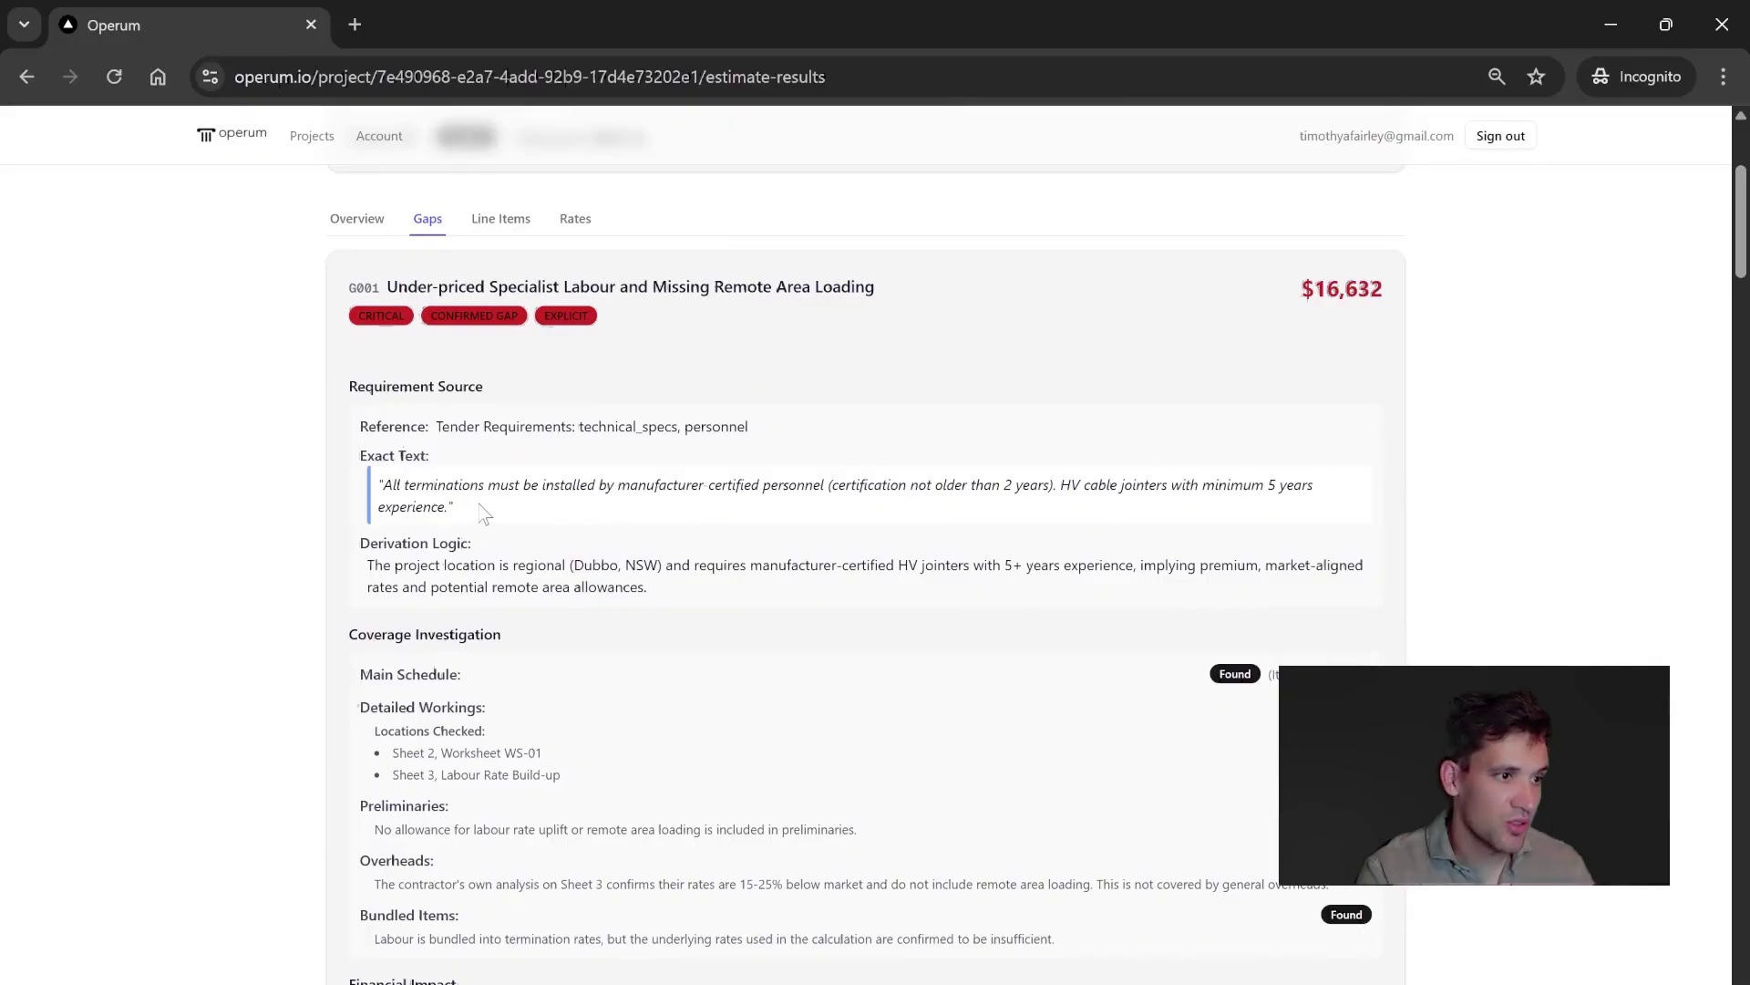
Step: Highlight G001's certified personnel and 5-year jointer experience requirements and its derivation logic
{"action": "left_click_drag", "start_coordinate": [465, 507], "coordinate": [521, 488]}
{"action": "left_click", "coordinate": [646, 499]}
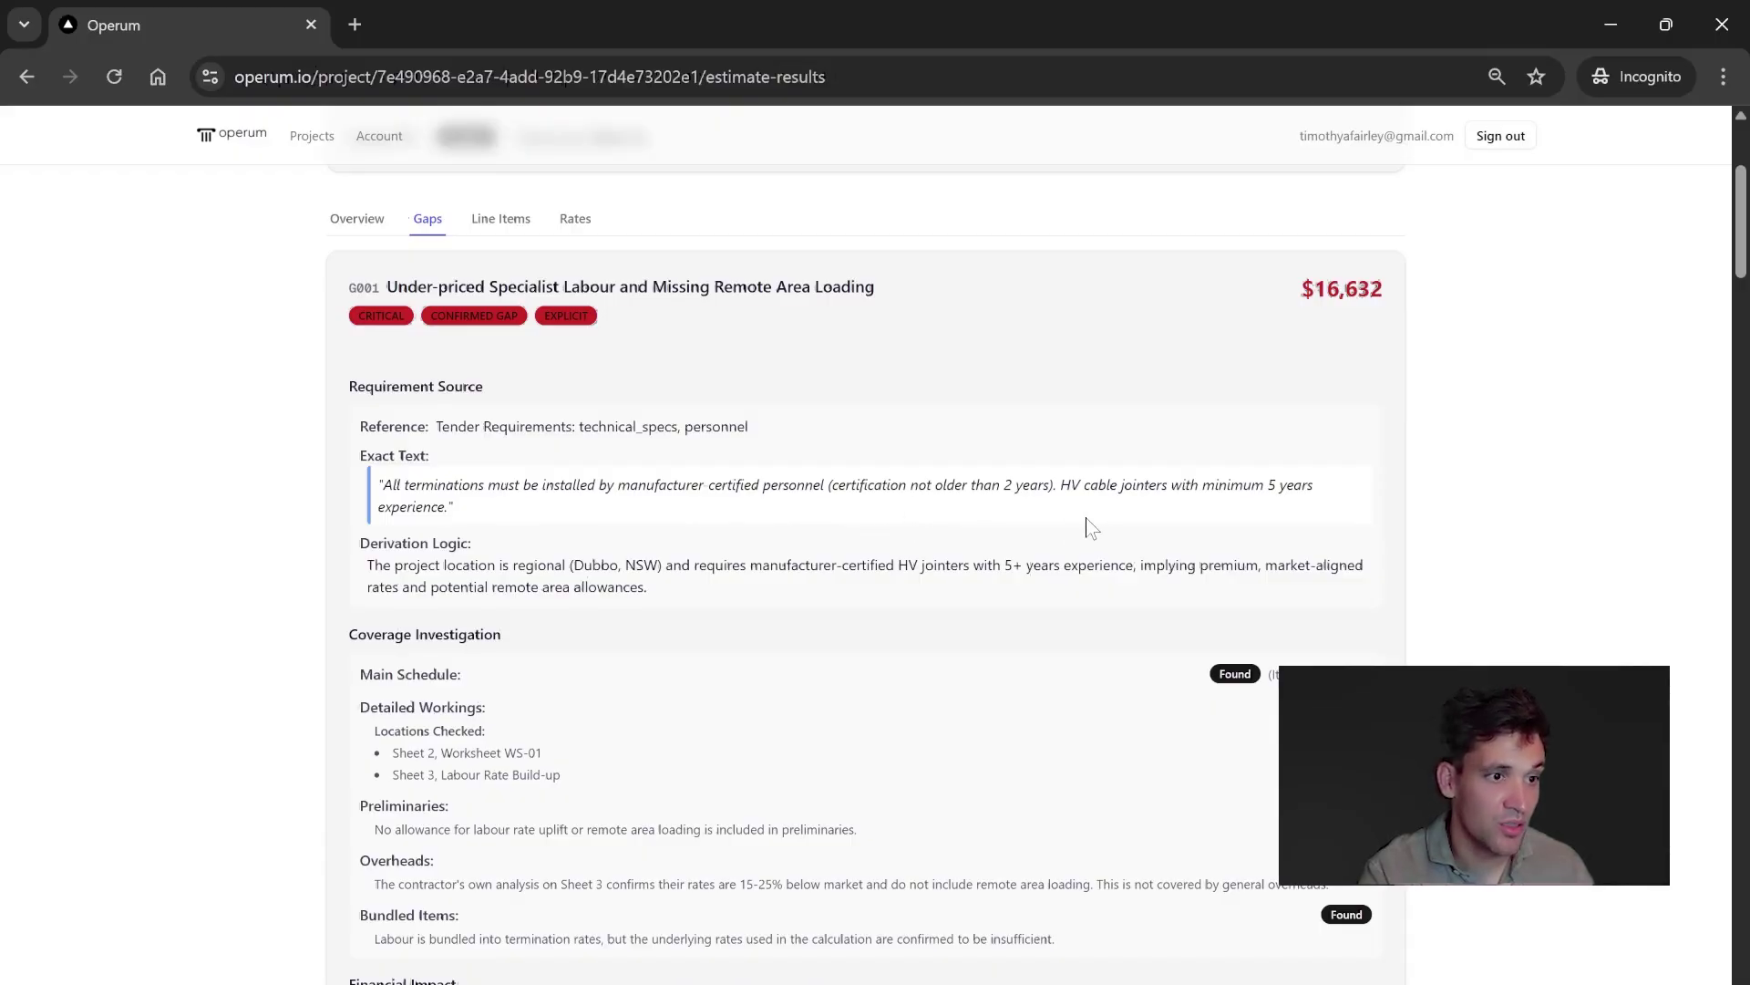
{"action": "left_click_drag", "start_coordinate": [1010, 509], "coordinate": [1140, 491]}
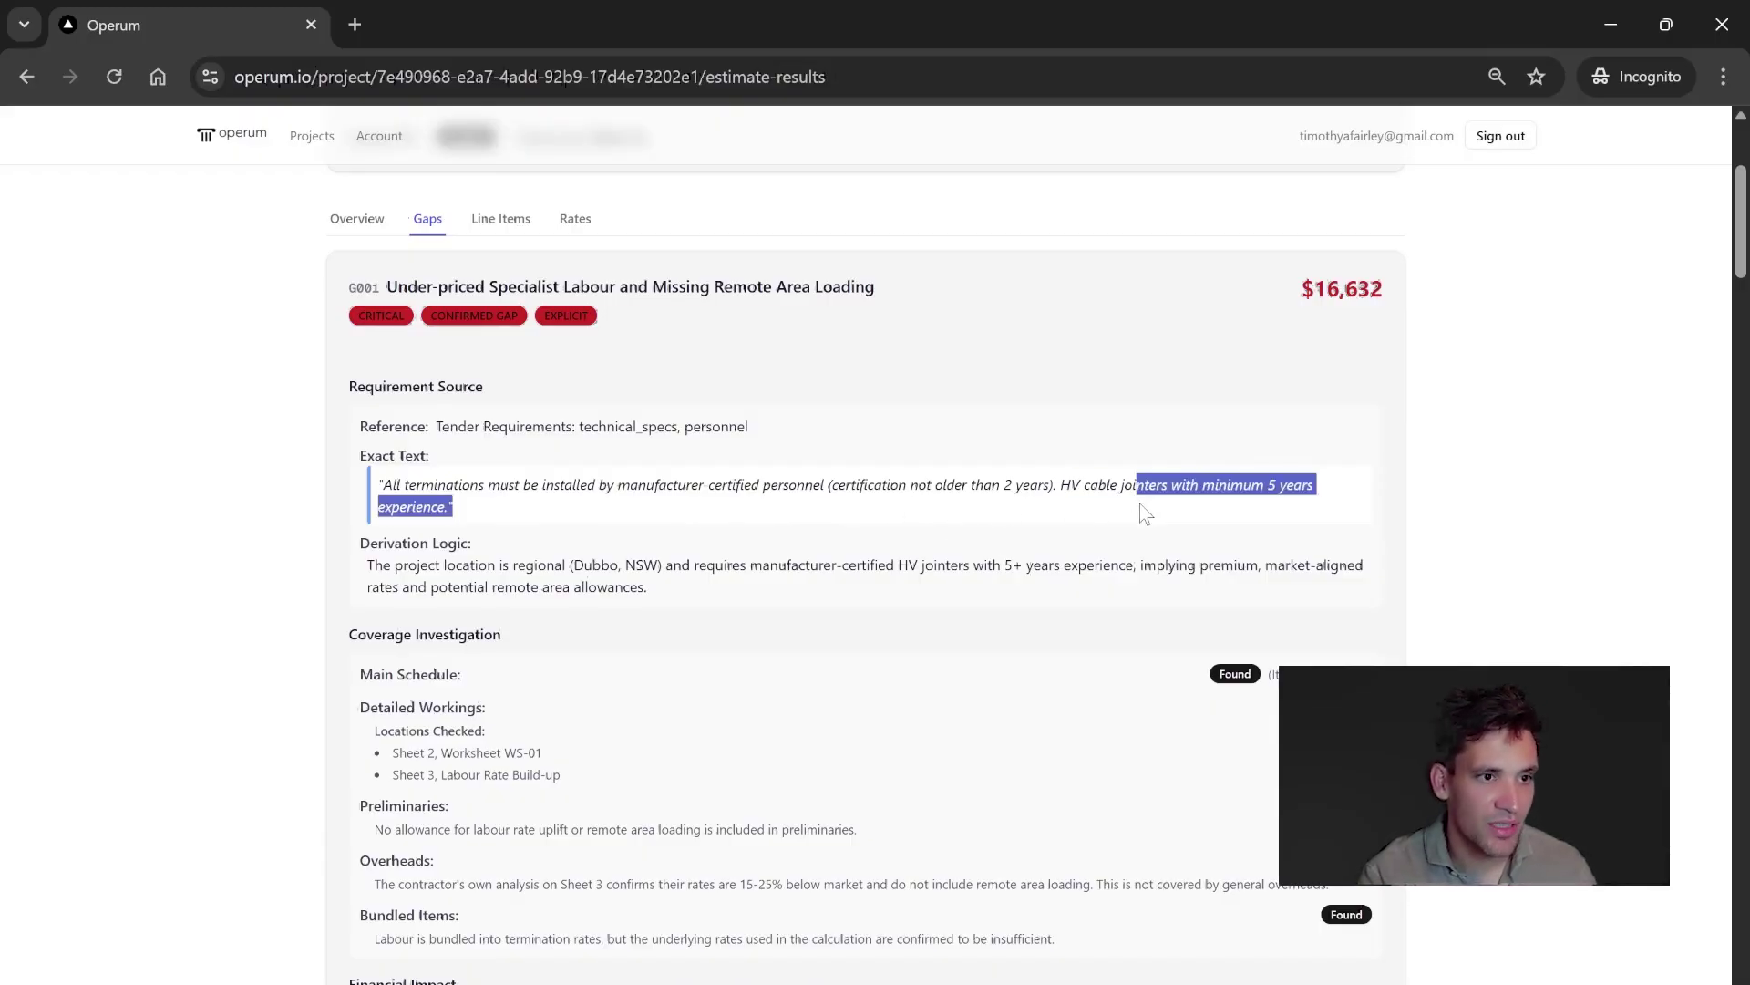
{"action": "scroll", "coordinate": [1136, 528], "scroll_direction": "down", "scroll_amount": 1}
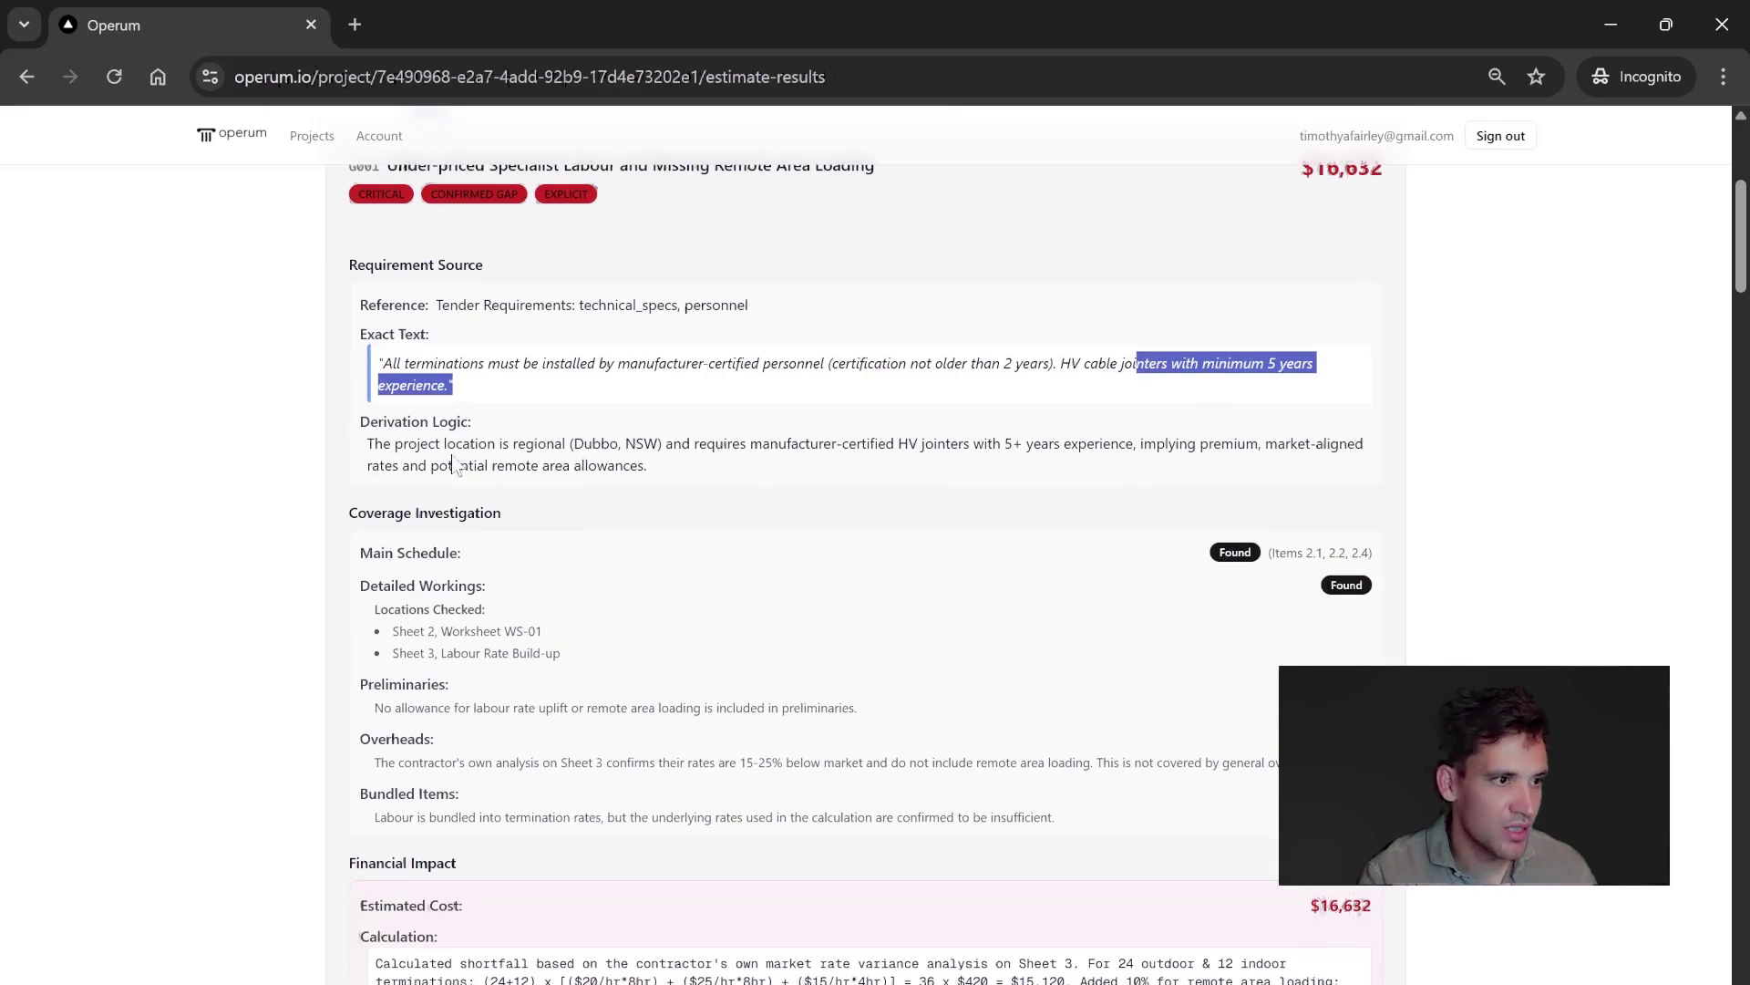
{"action": "left_click", "coordinate": [503, 466]}
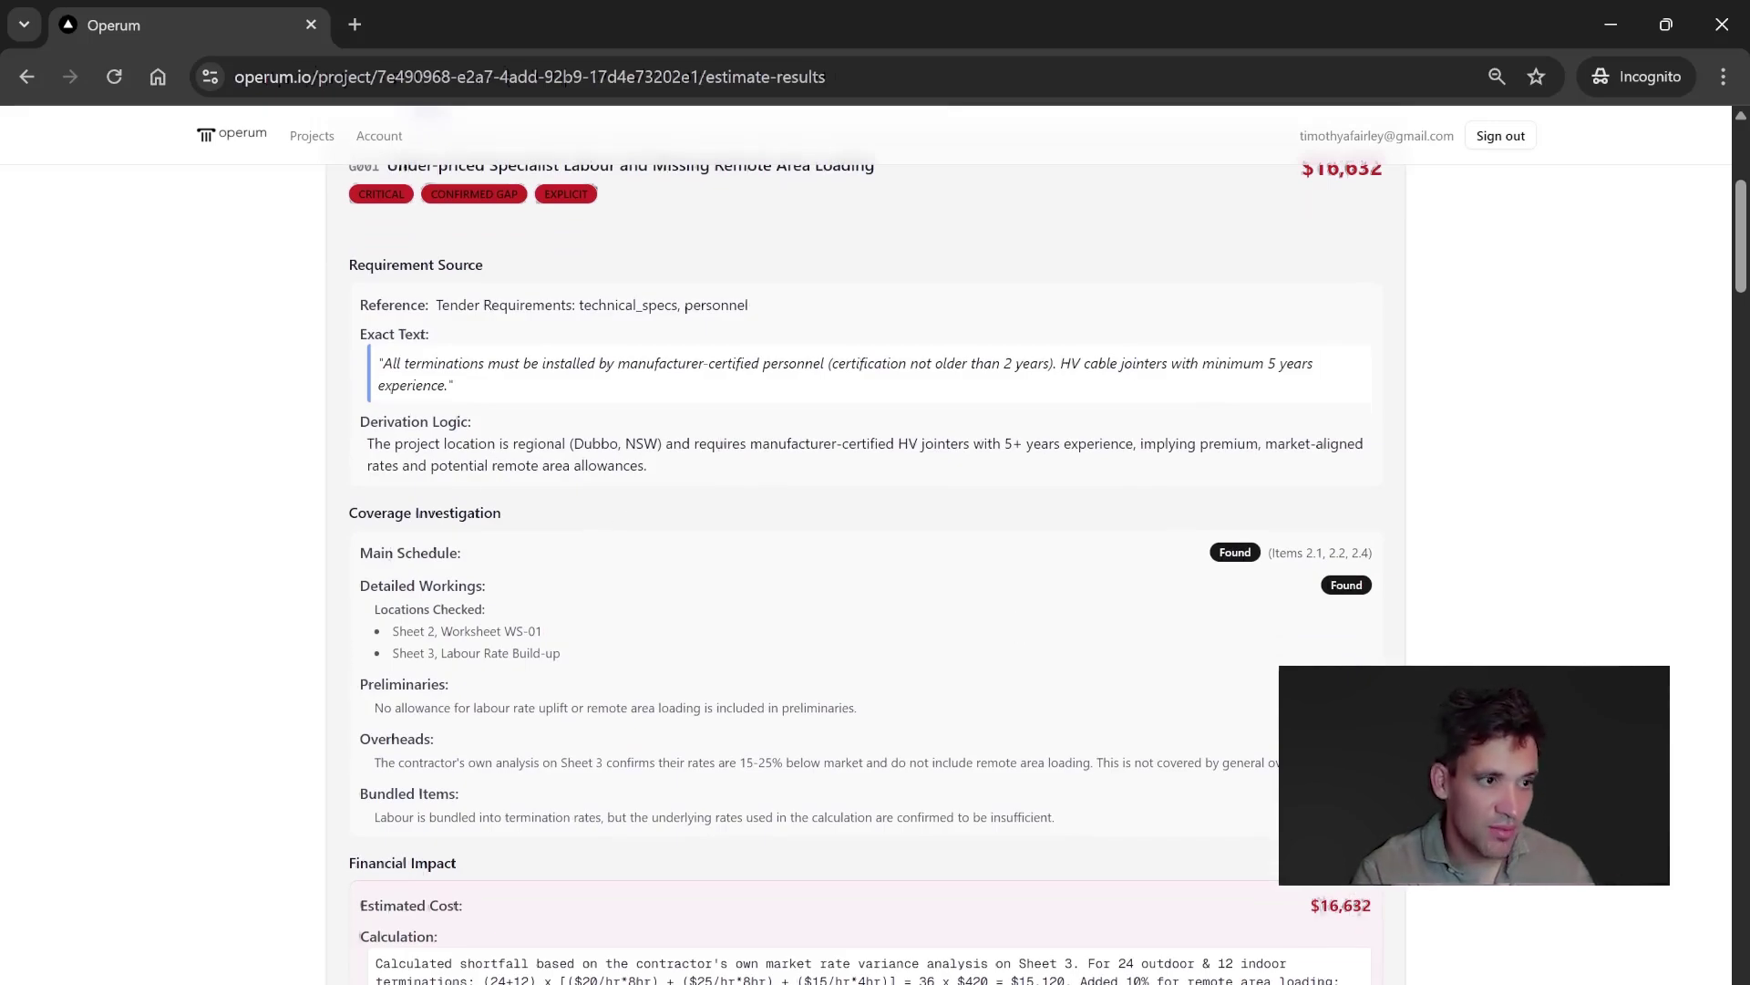
{"action": "scroll", "coordinate": [476, 510], "scroll_direction": "up", "scroll_amount": 1}
{"action": "left_click_drag", "start_coordinate": [481, 564], "coordinate": [367, 564]}
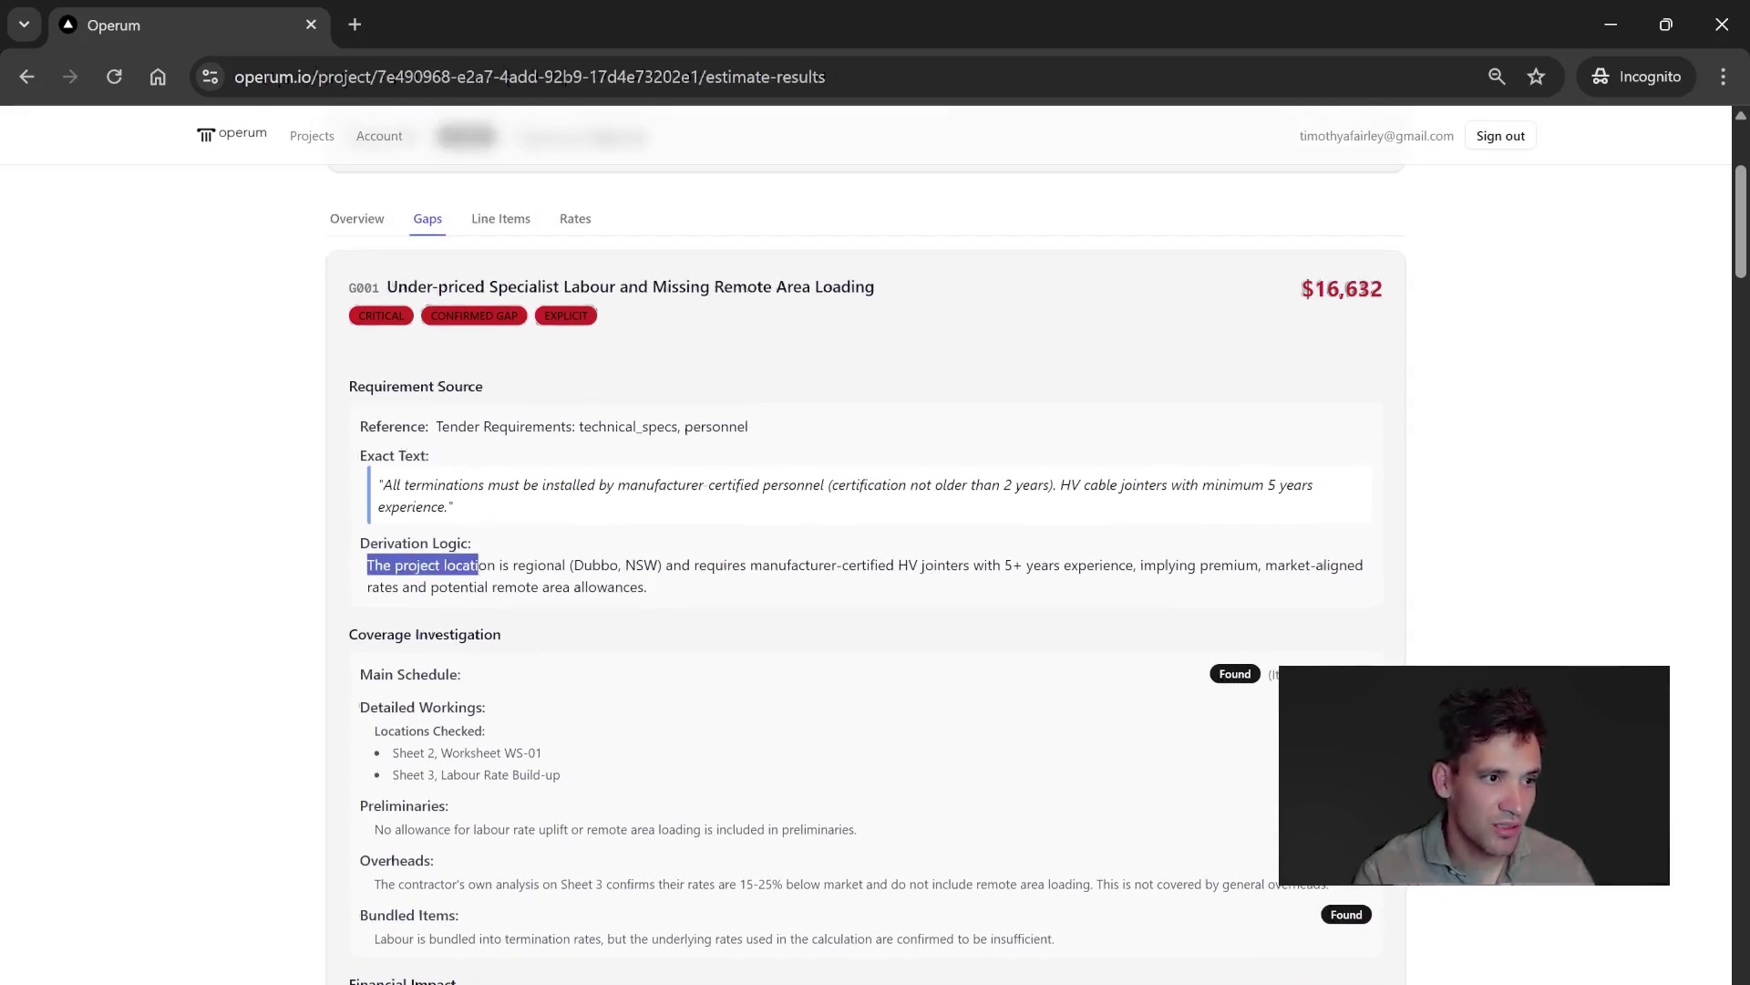
{"action": "left_click", "coordinate": [367, 565]}
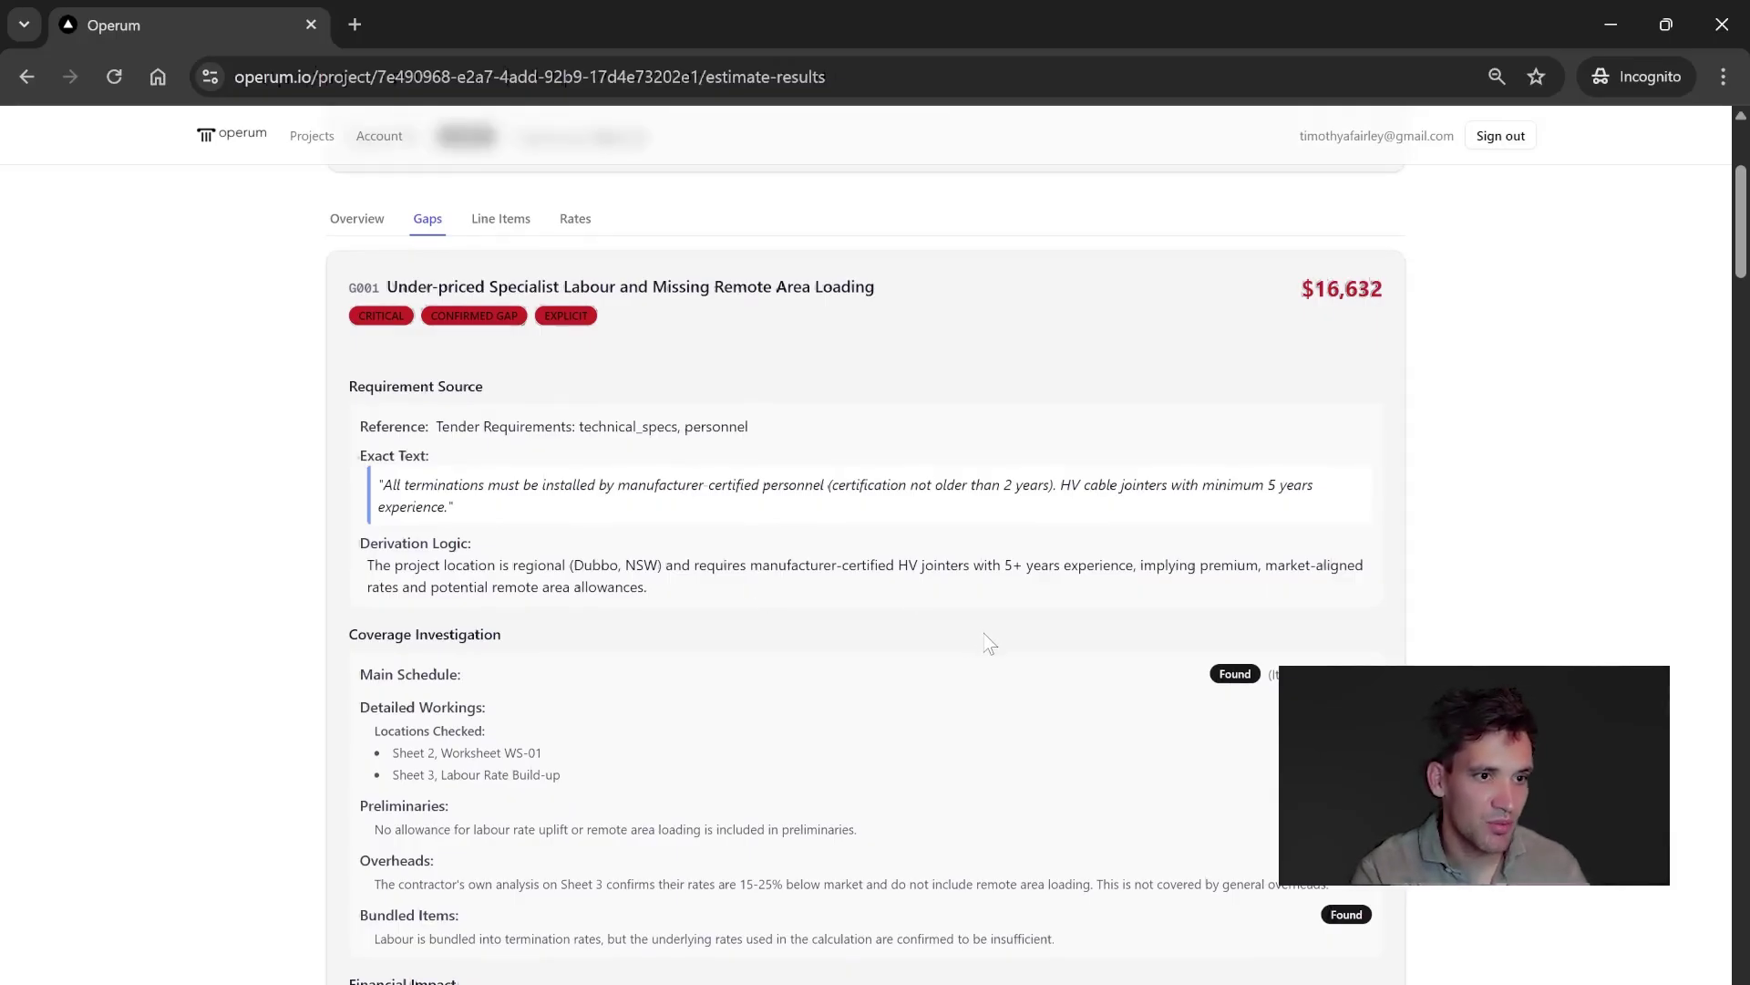
Step: Highlight G001's findings that preliminaries labour rates sit 15-25% below market
{"action": "scroll", "coordinate": [989, 643], "scroll_direction": "down", "scroll_amount": 2}
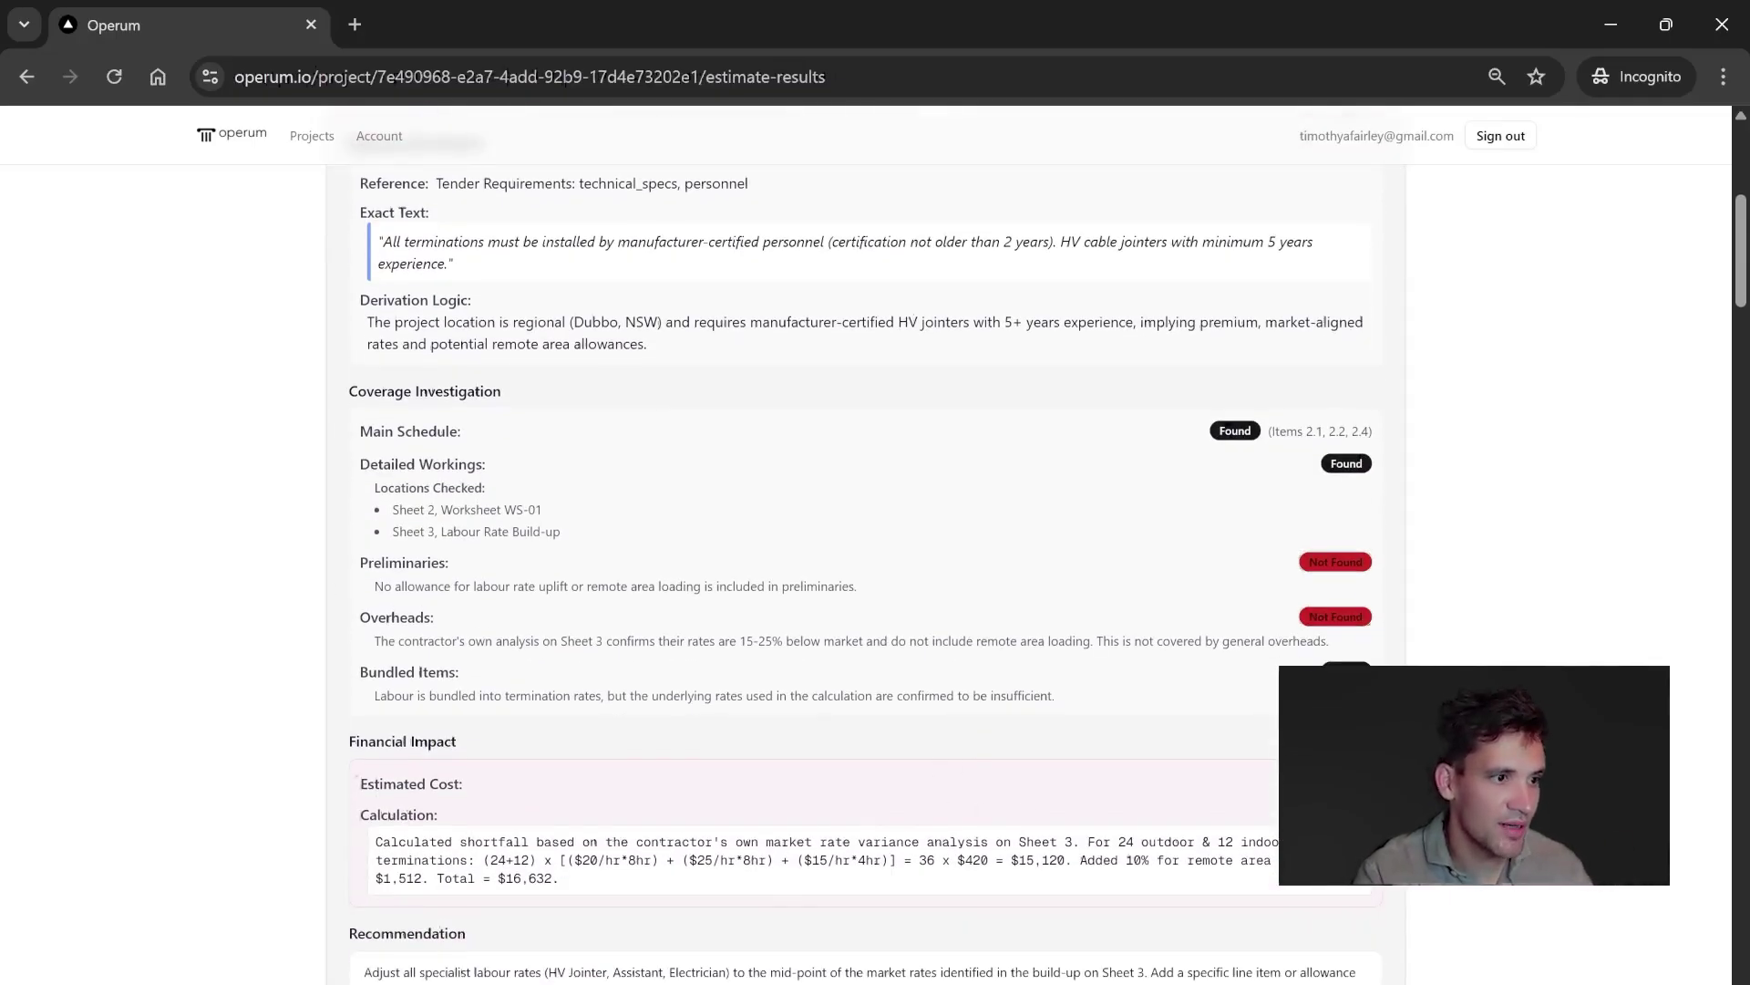
{"action": "left_click_drag", "start_coordinate": [383, 562], "coordinate": [946, 627]}
{"action": "left_click", "coordinate": [700, 641]}
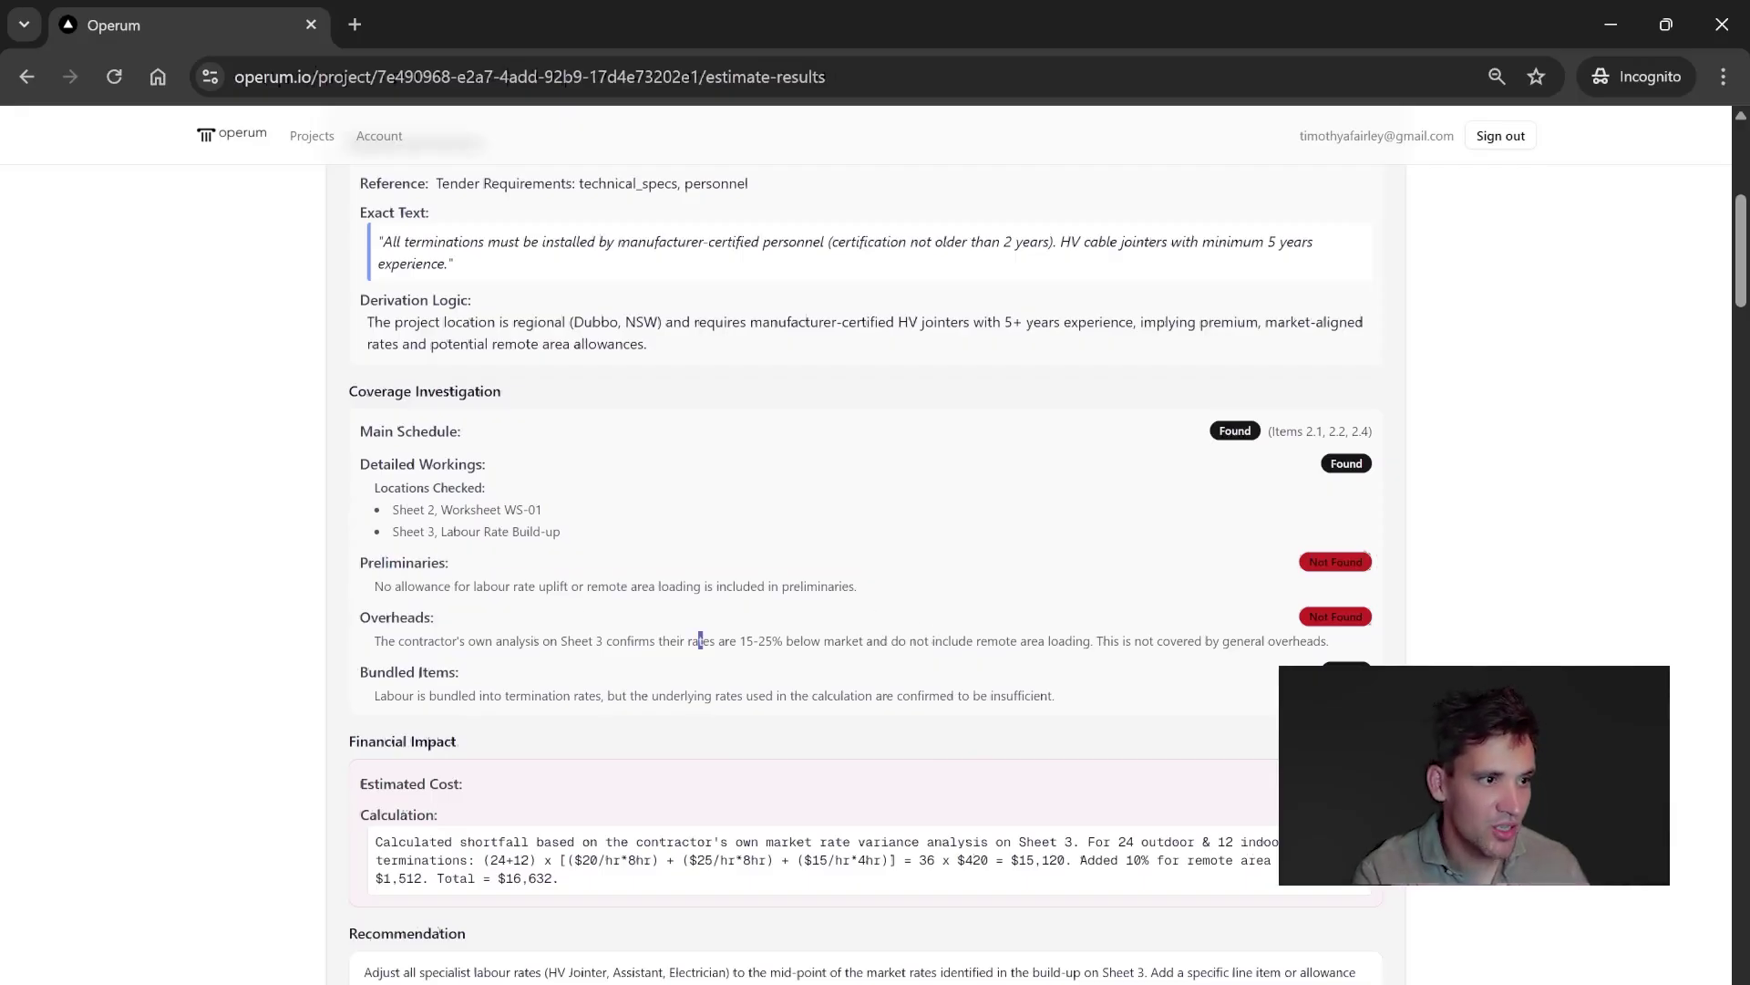
{"action": "left_click_drag", "start_coordinate": [413, 586], "coordinate": [605, 620]}
{"action": "left_click", "coordinate": [605, 659]}
{"action": "left_click_drag", "start_coordinate": [443, 641], "coordinate": [821, 640]}
{"action": "left_click", "coordinate": [821, 641]}
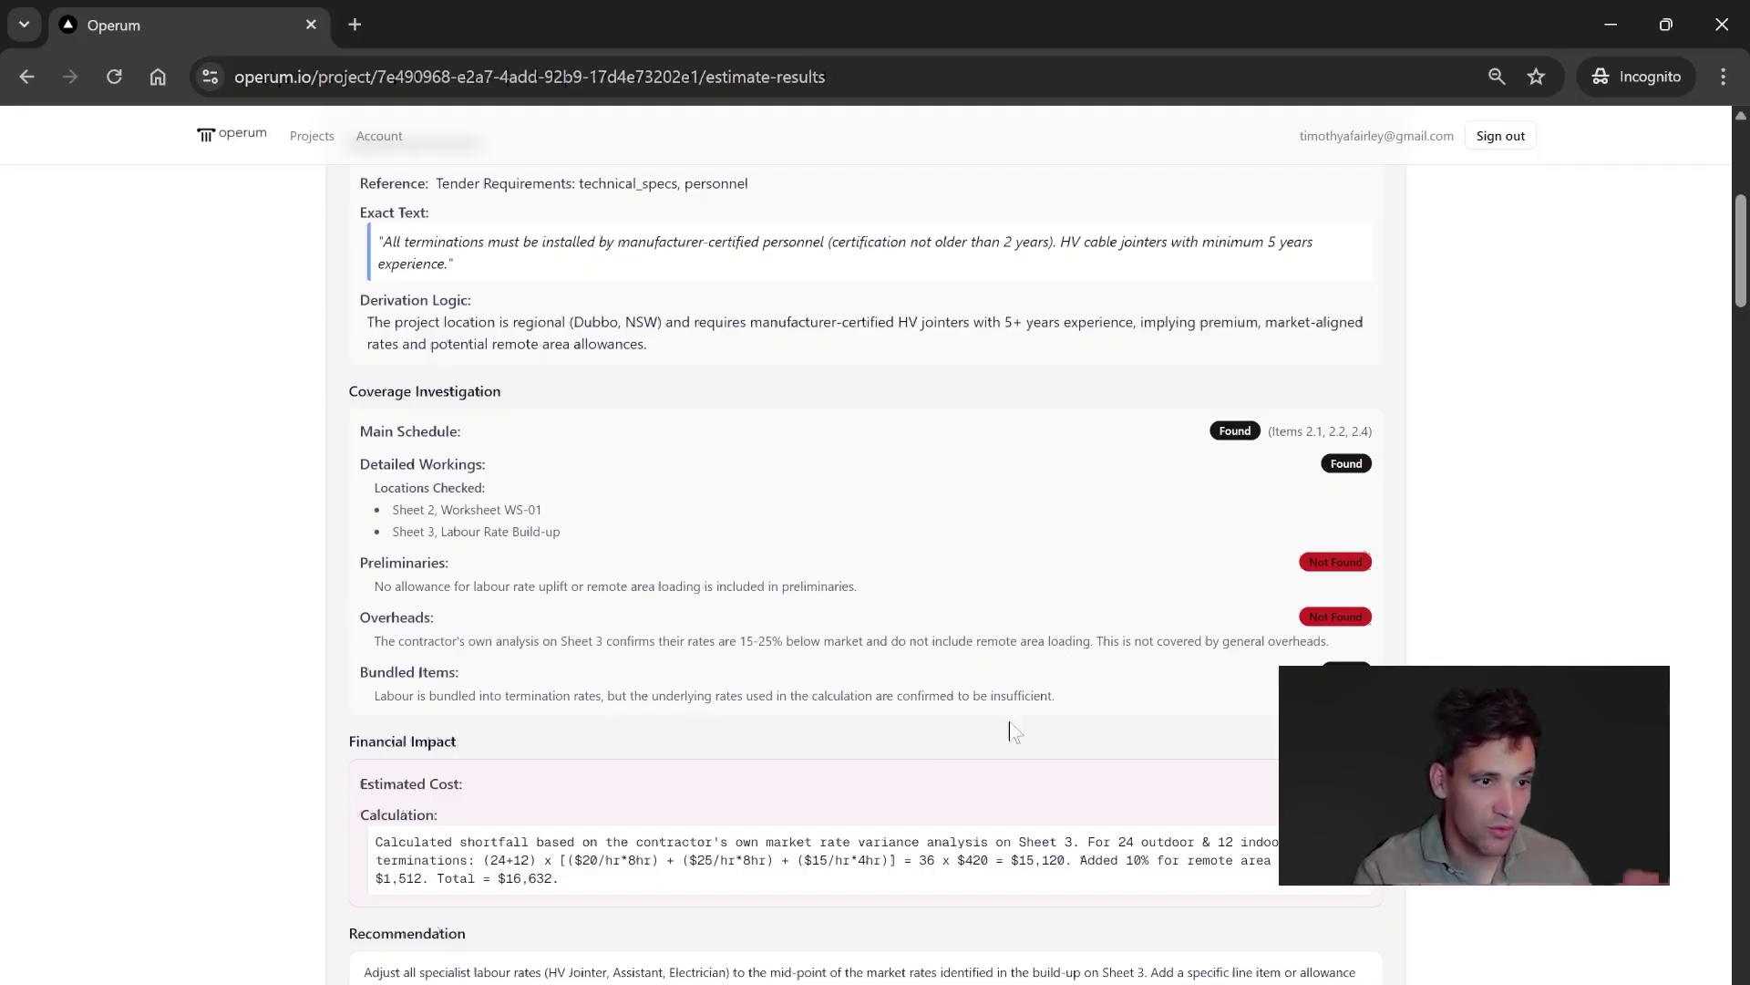
{"action": "scroll", "coordinate": [1003, 693], "scroll_direction": "up", "scroll_amount": 3}
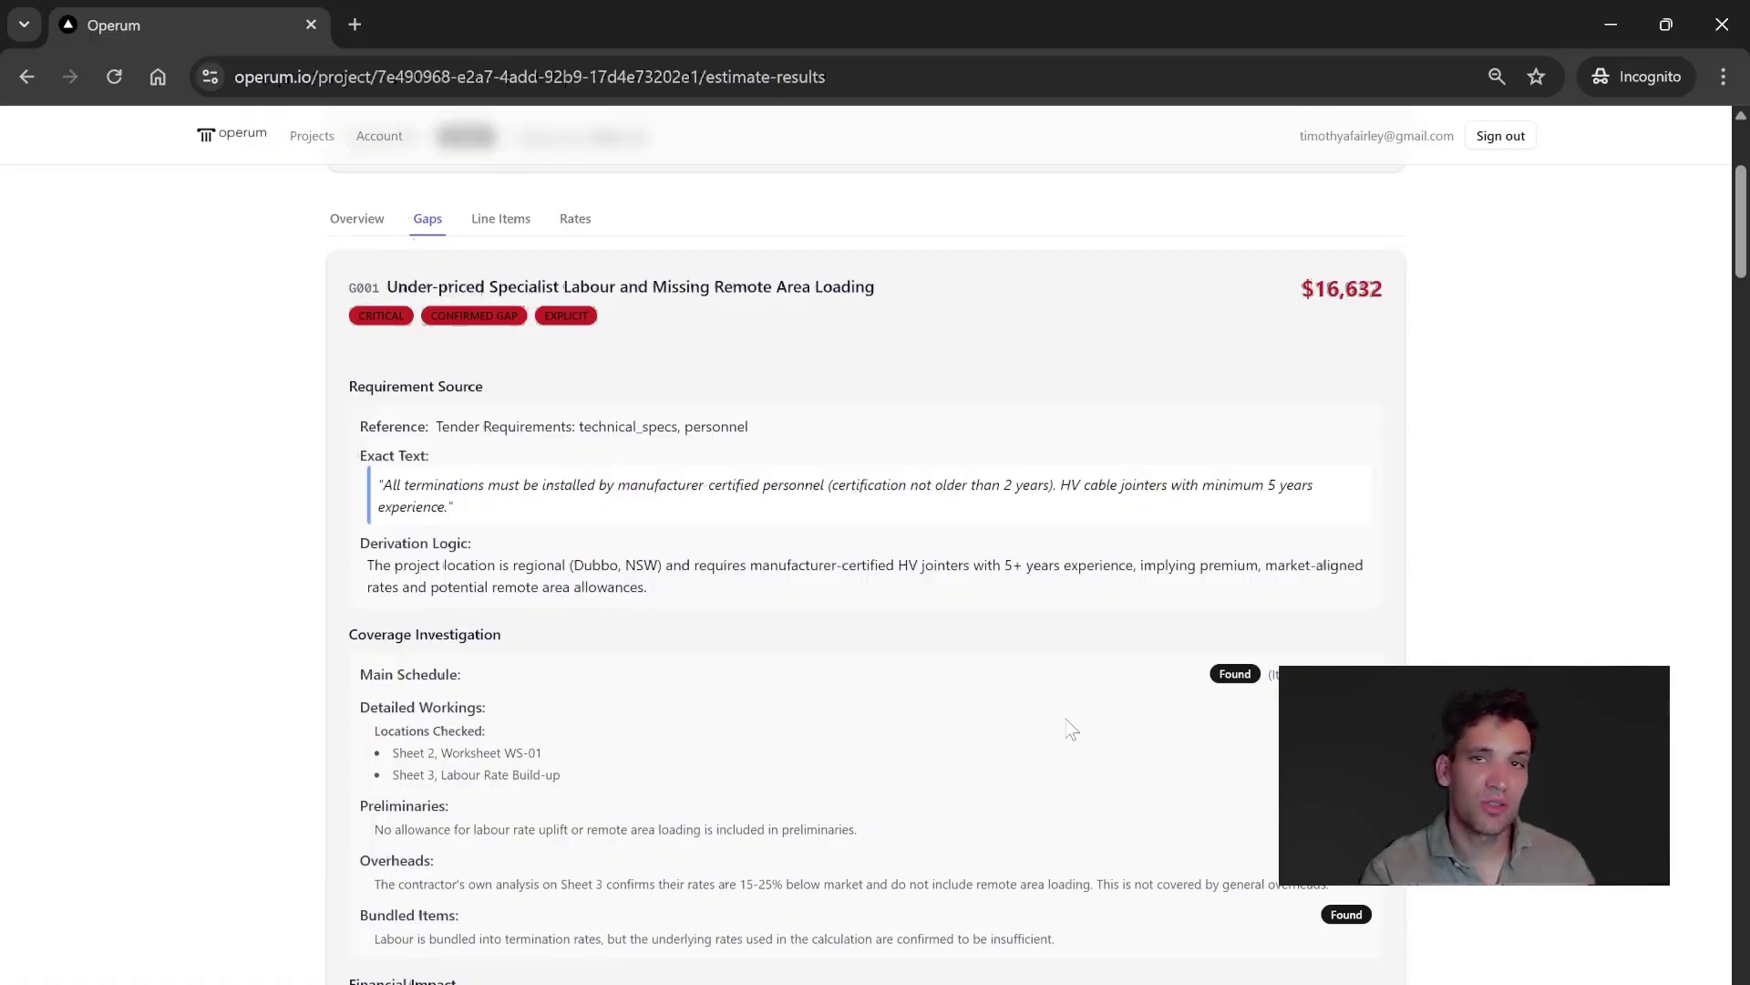
{"action": "scroll", "coordinate": [1067, 752], "scroll_direction": "down", "scroll_amount": 10}
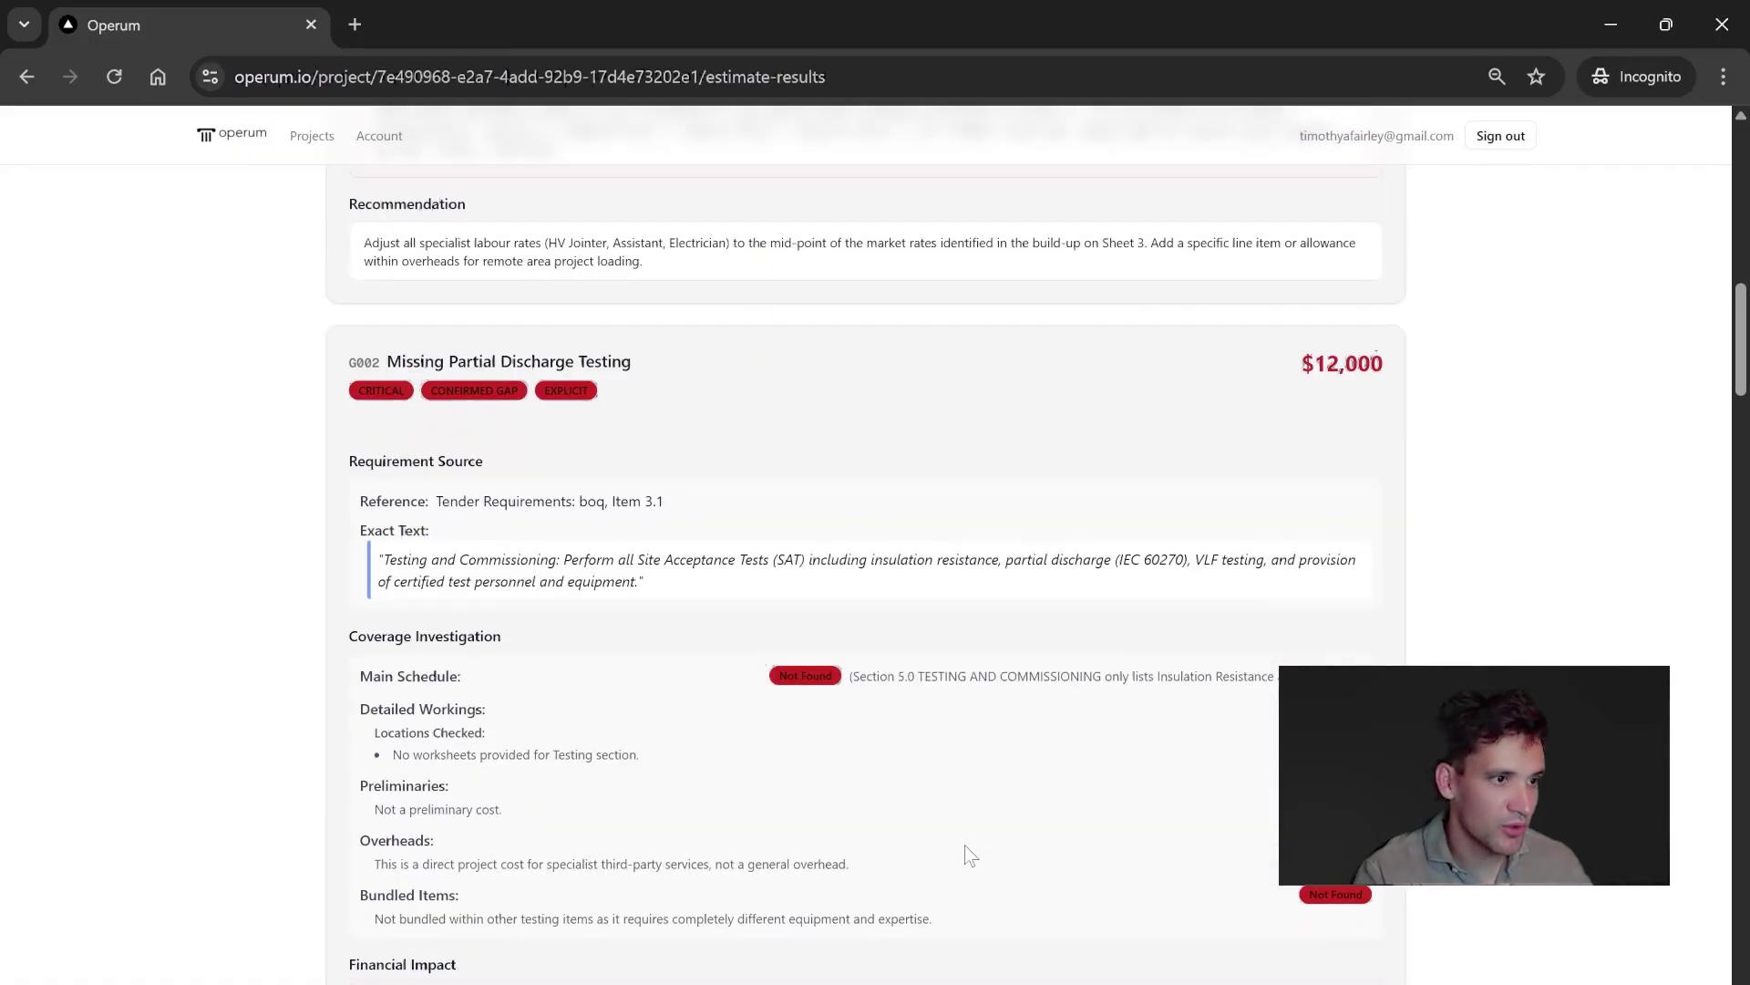
Step: Highlight G002's quoted requirement: Site Acceptance Tests, VLF testing and certified test personnel
{"action": "scroll", "coordinate": [969, 855], "scroll_direction": "down", "scroll_amount": 1}
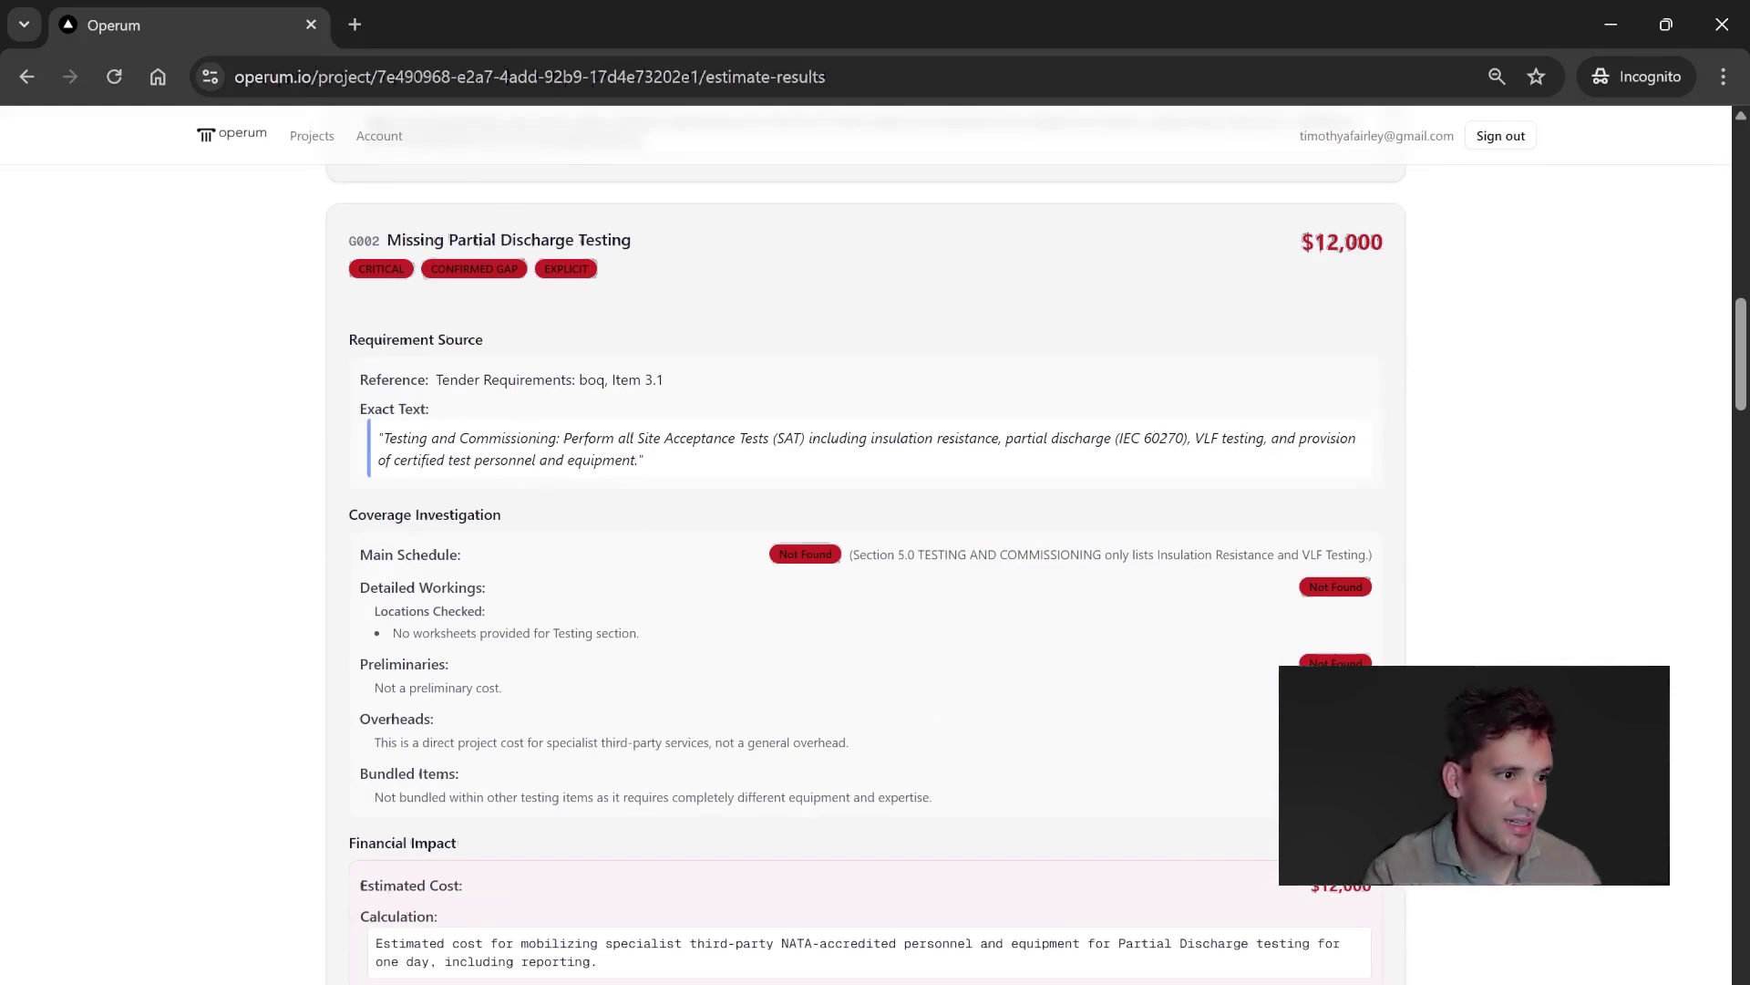
{"action": "triple_click", "coordinate": [412, 458]}
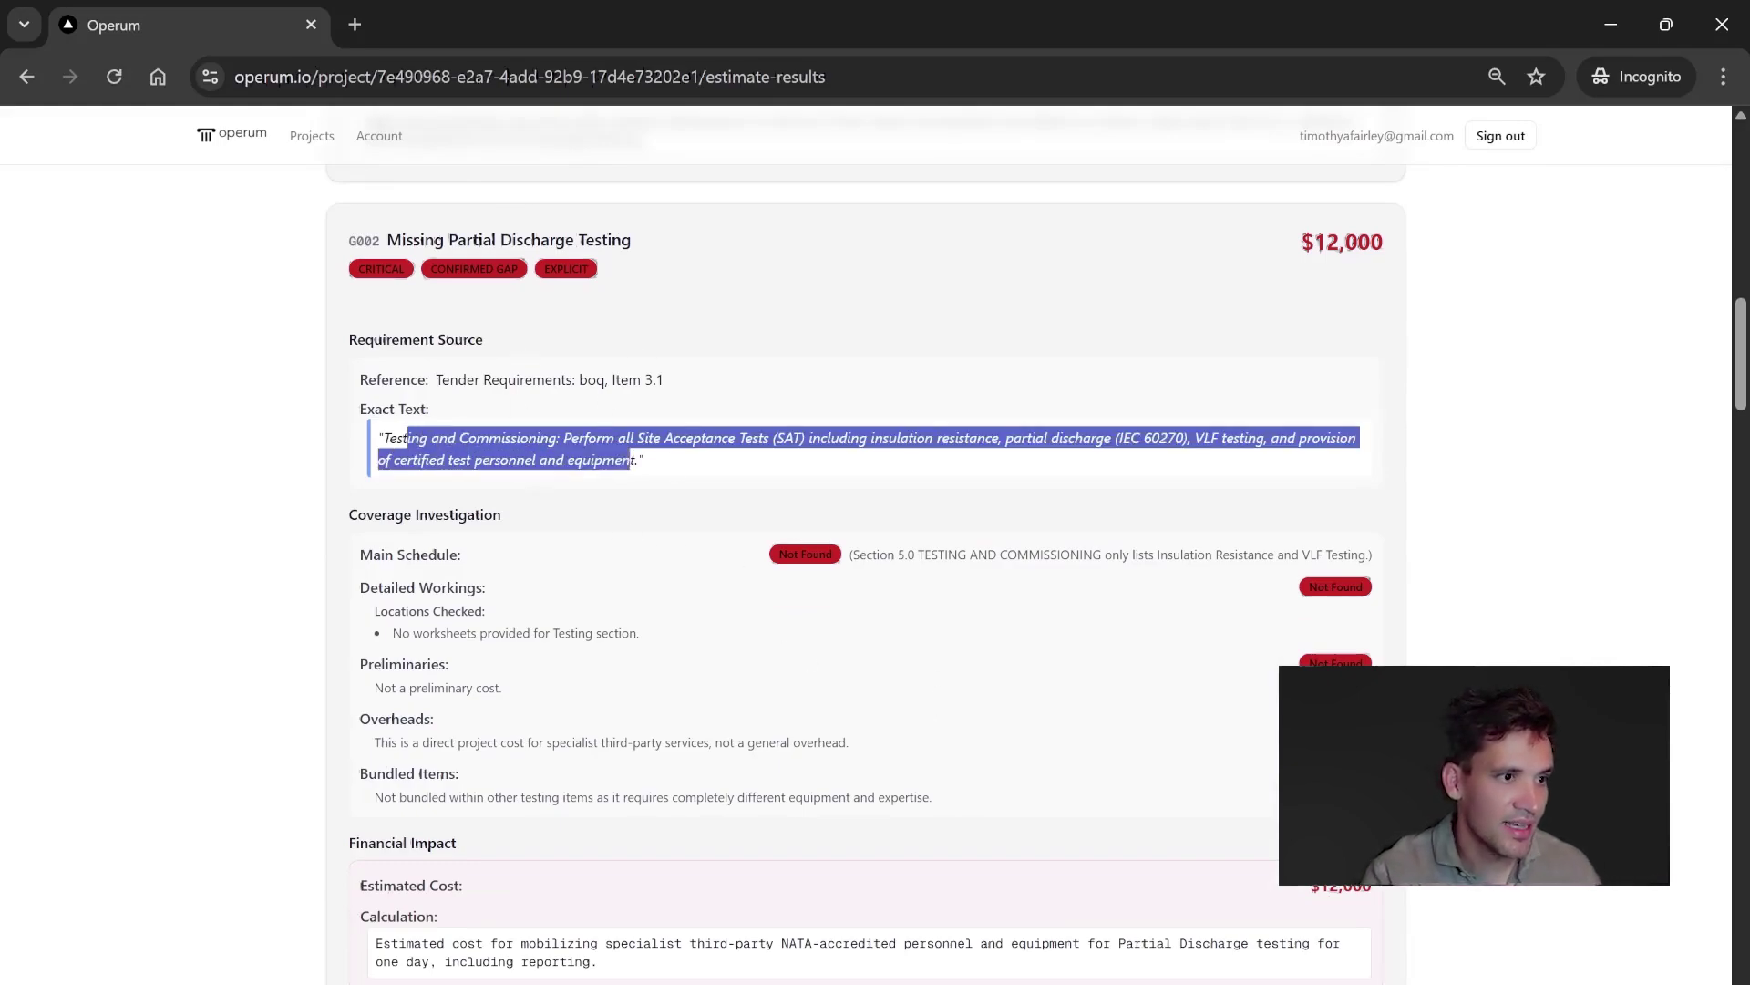
{"action": "left_click", "coordinate": [680, 461]}
{"action": "left_click_drag", "start_coordinate": [715, 437], "coordinate": [1064, 438]}
{"action": "left_click", "coordinate": [1053, 474]}
{"action": "left_click", "coordinate": [1064, 439]}
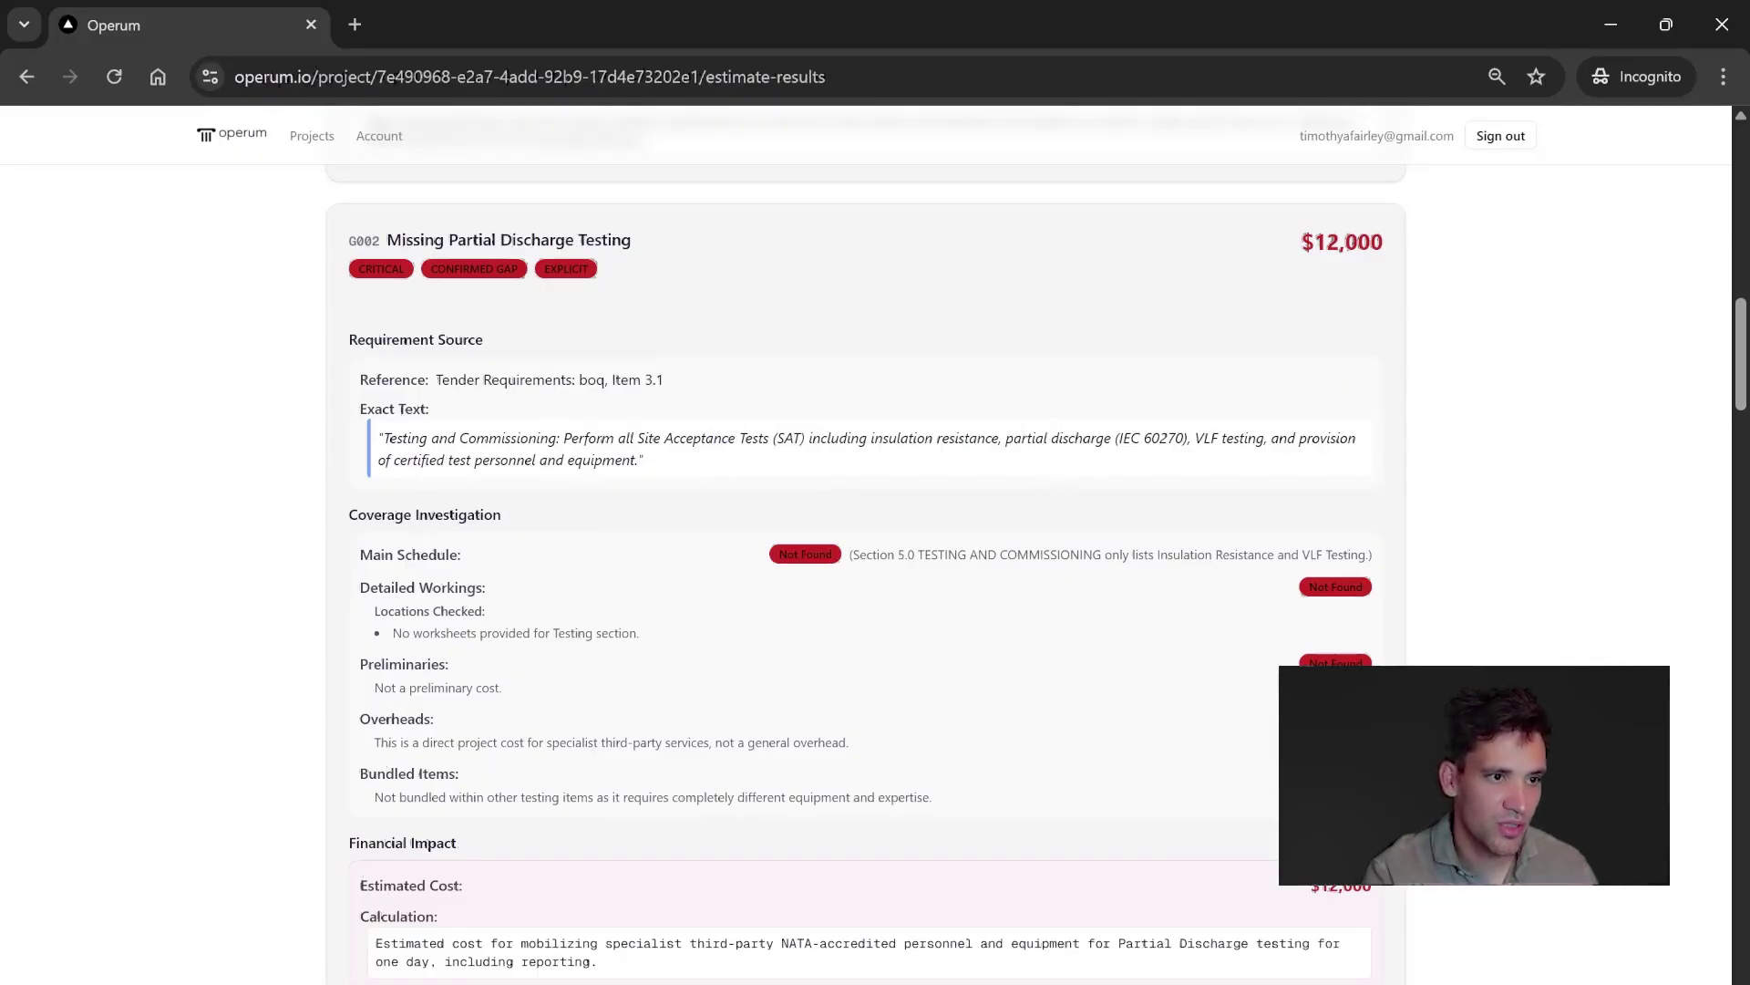
{"action": "left_click_drag", "start_coordinate": [1225, 438], "coordinate": [1321, 439]}
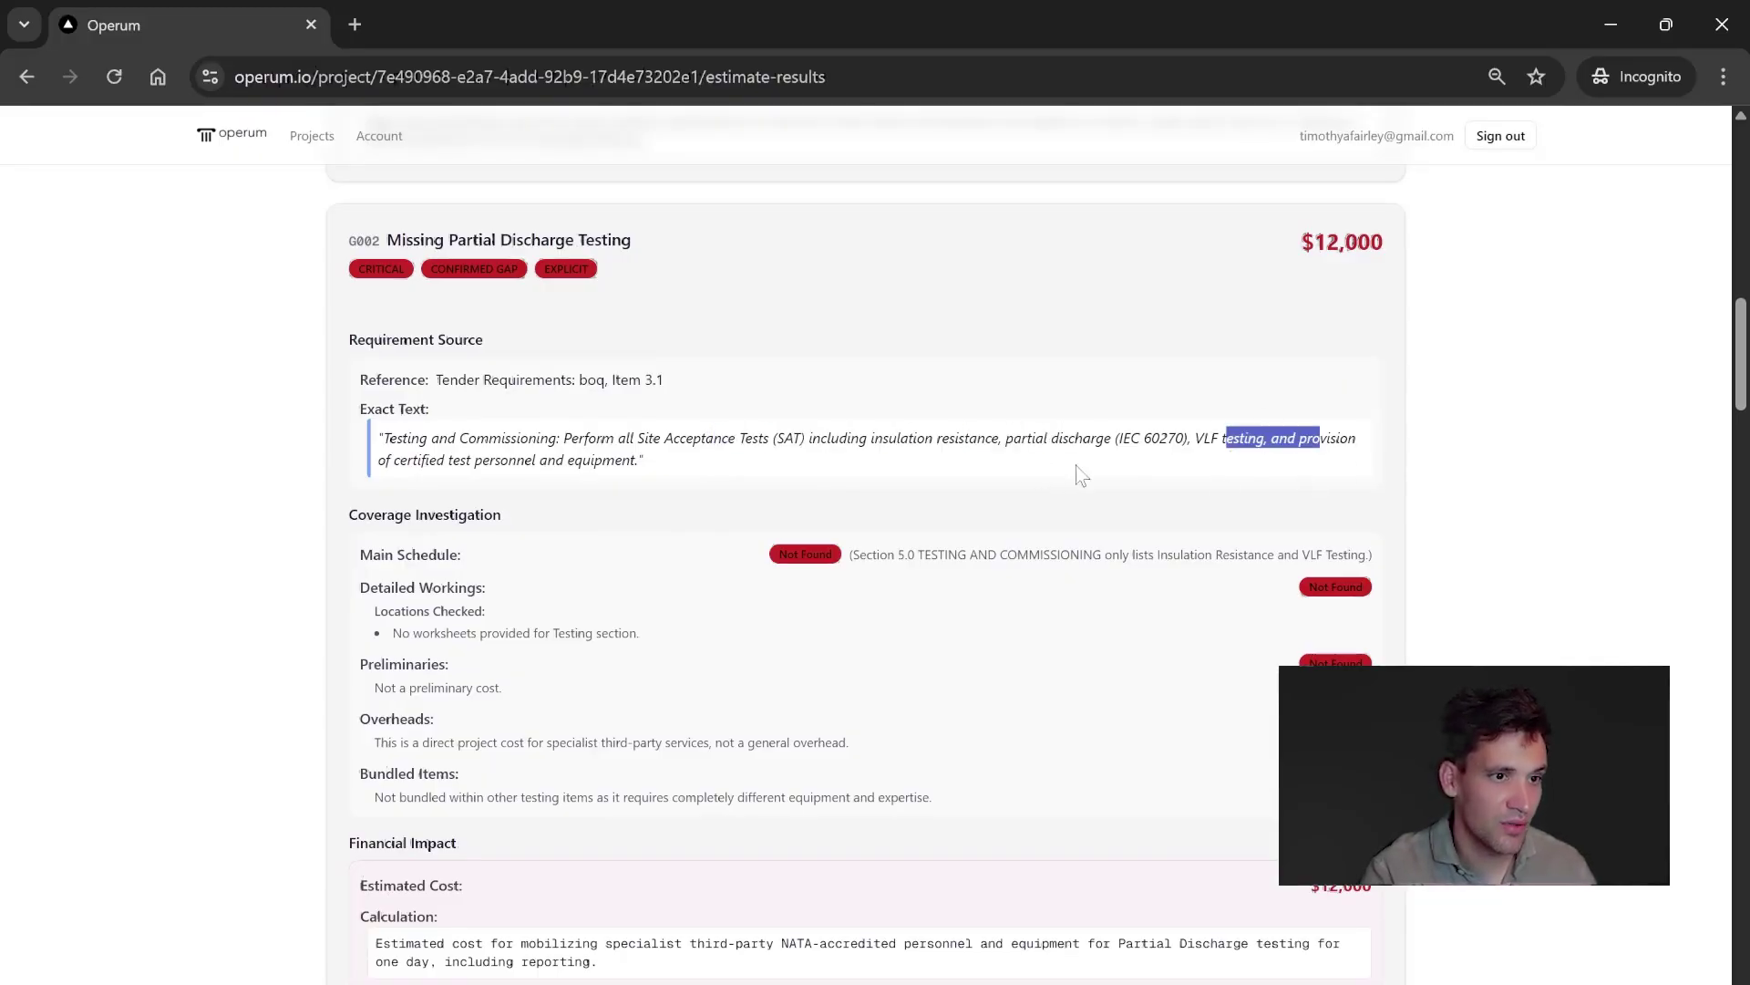
{"action": "left_click", "coordinate": [484, 481]}
{"action": "left_click_drag", "start_coordinate": [451, 461], "coordinate": [556, 461]}
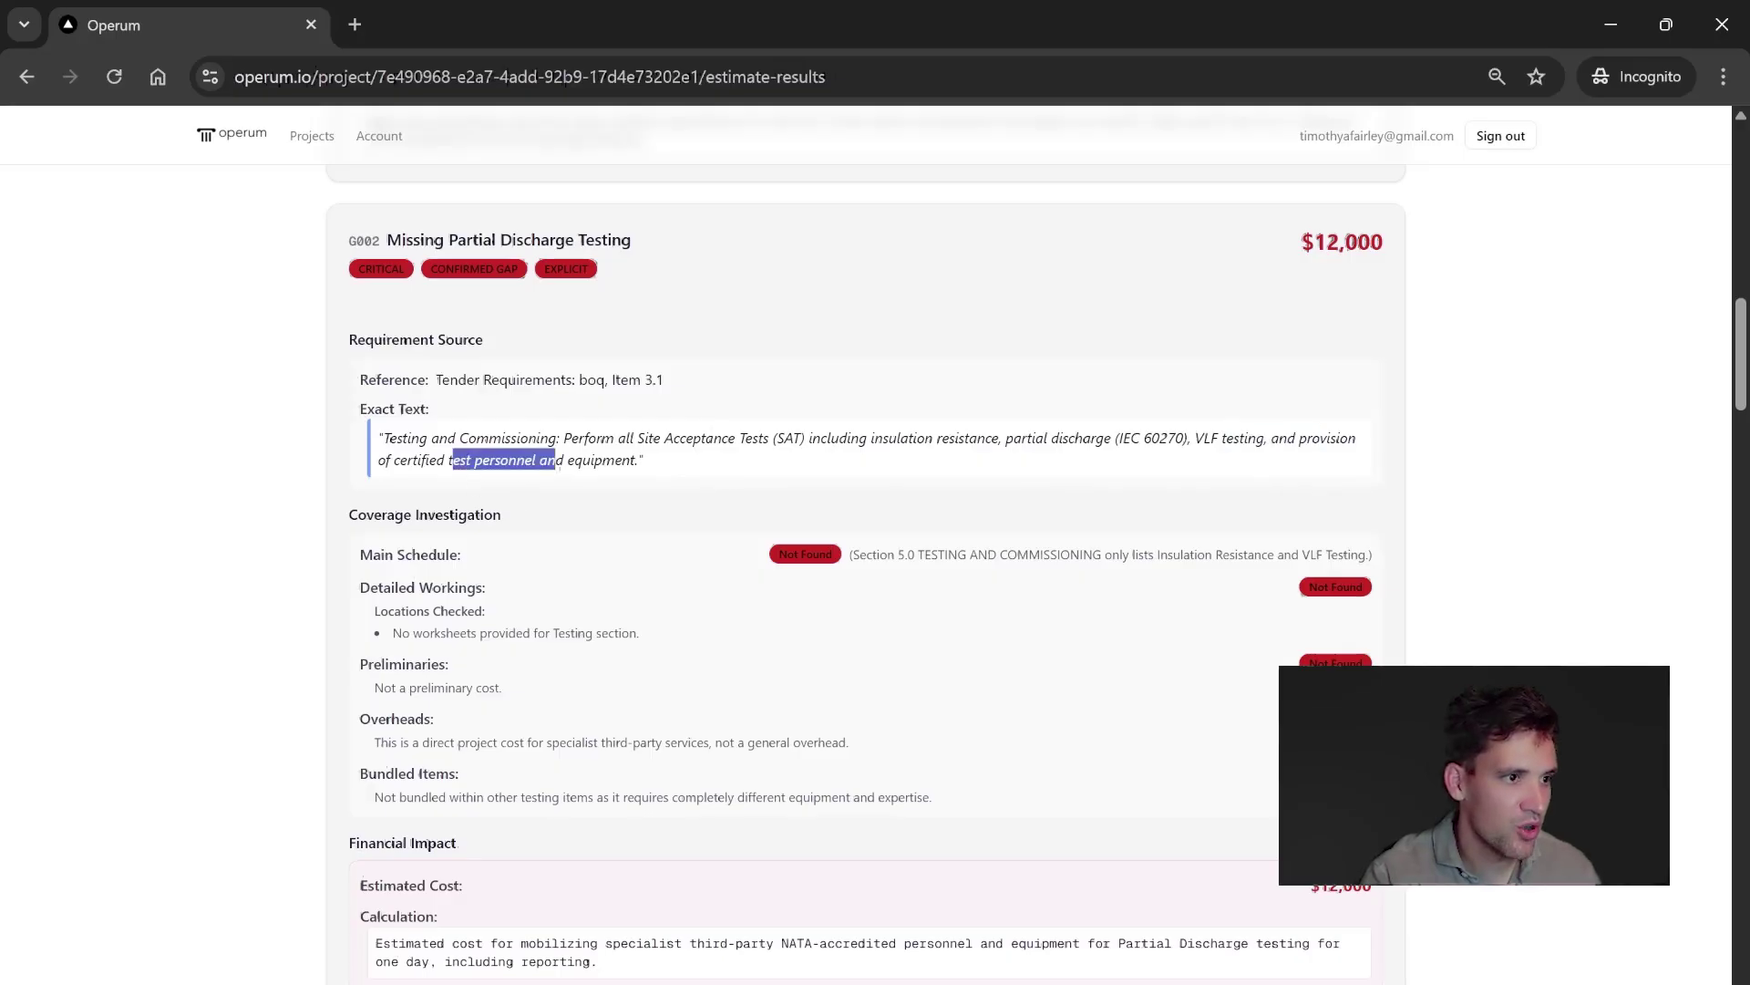
Step: Highlight G002's not-found checks in detailed workings and preliminaries, then scroll to its $12,000 cost
{"action": "scroll", "coordinate": [563, 577], "scroll_direction": "down", "scroll_amount": 1}
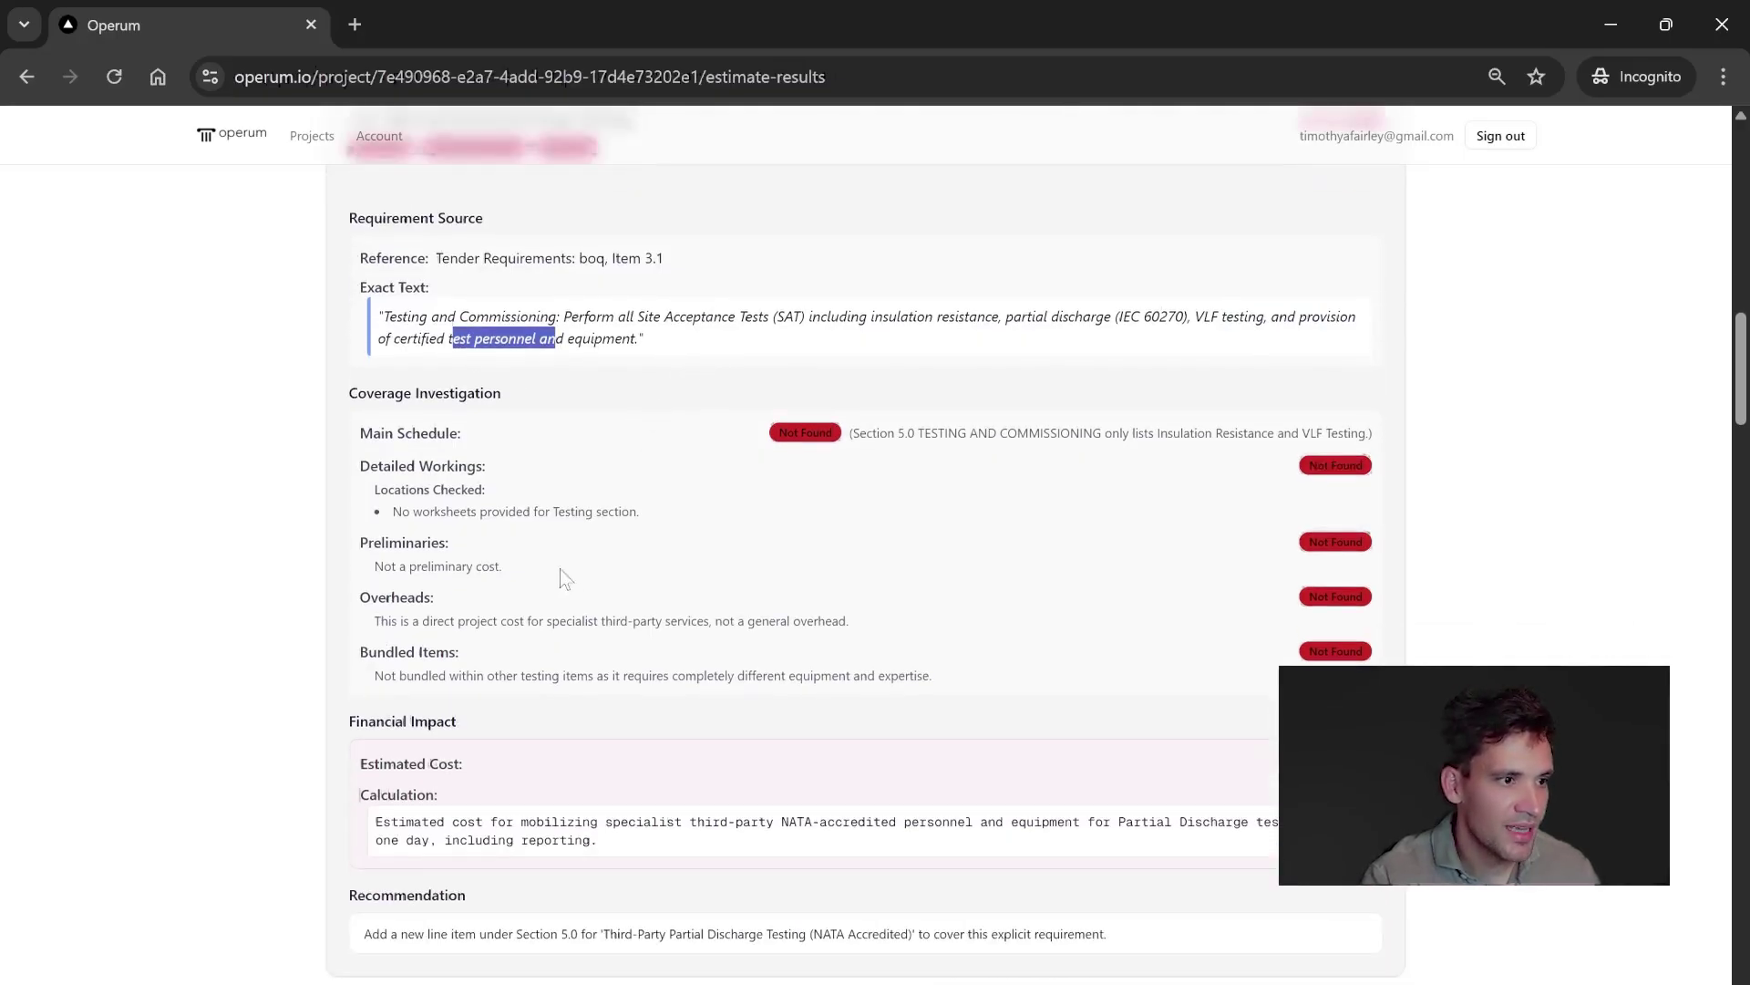
{"action": "left_click_drag", "start_coordinate": [392, 465], "coordinate": [480, 547]}
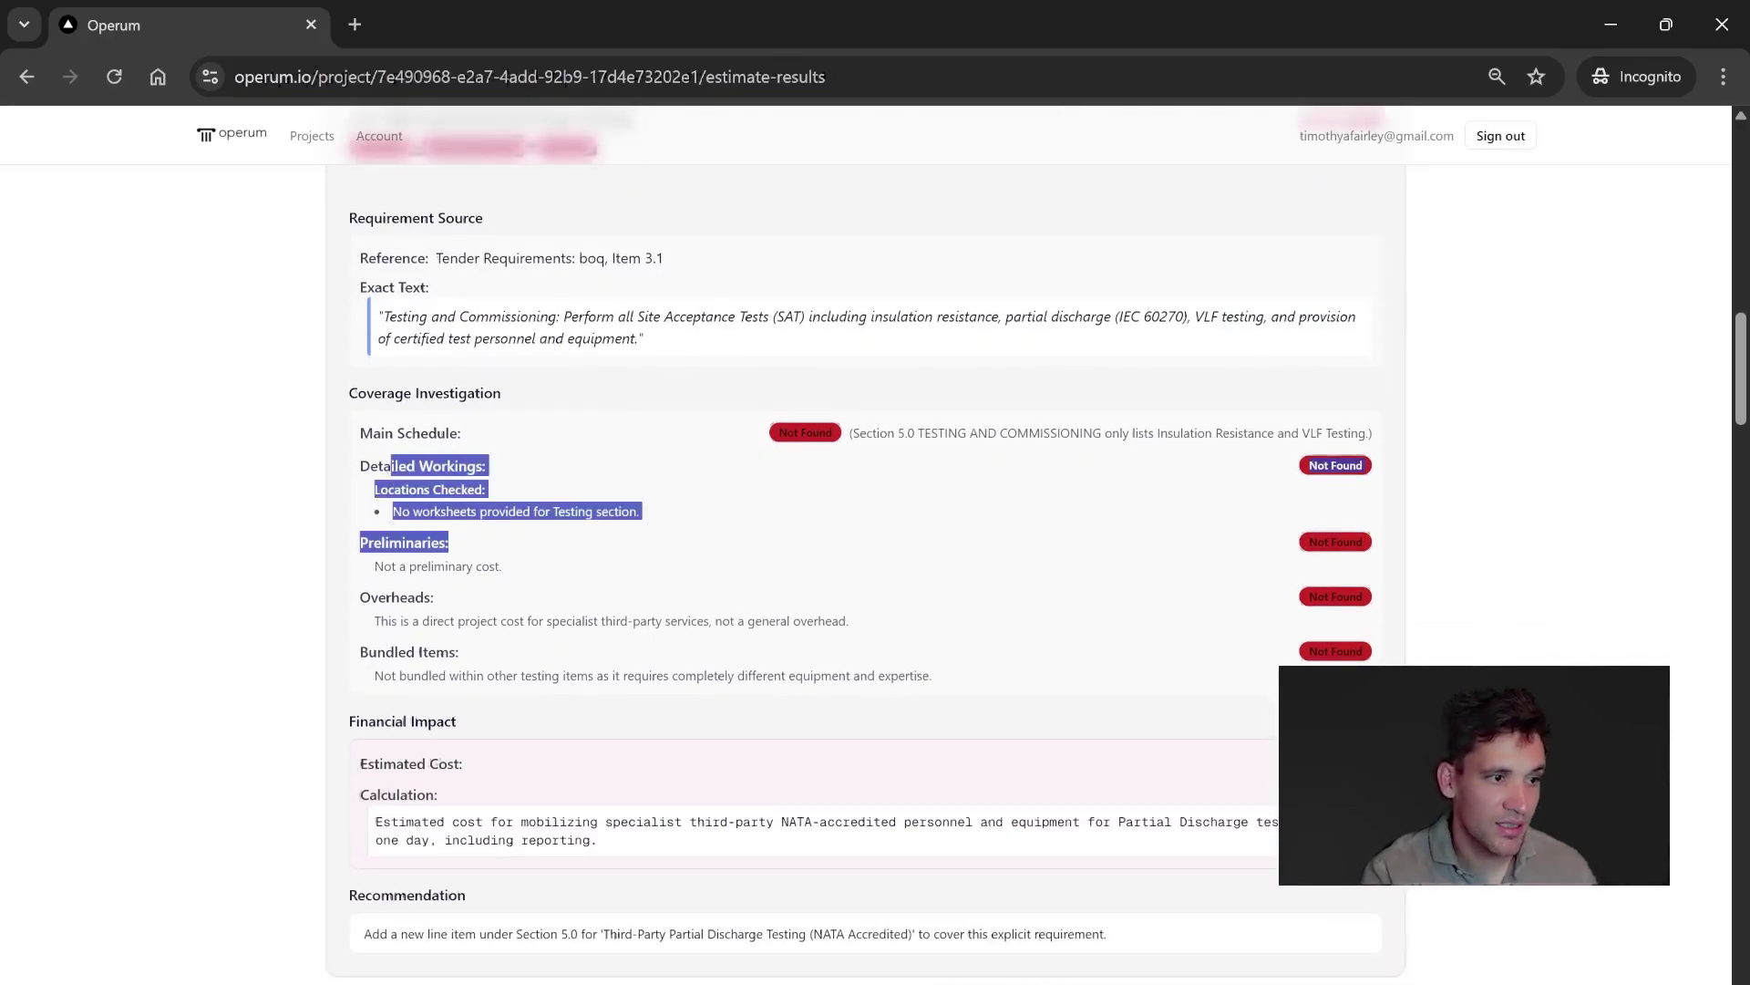
{"action": "left_click", "coordinate": [480, 547]}
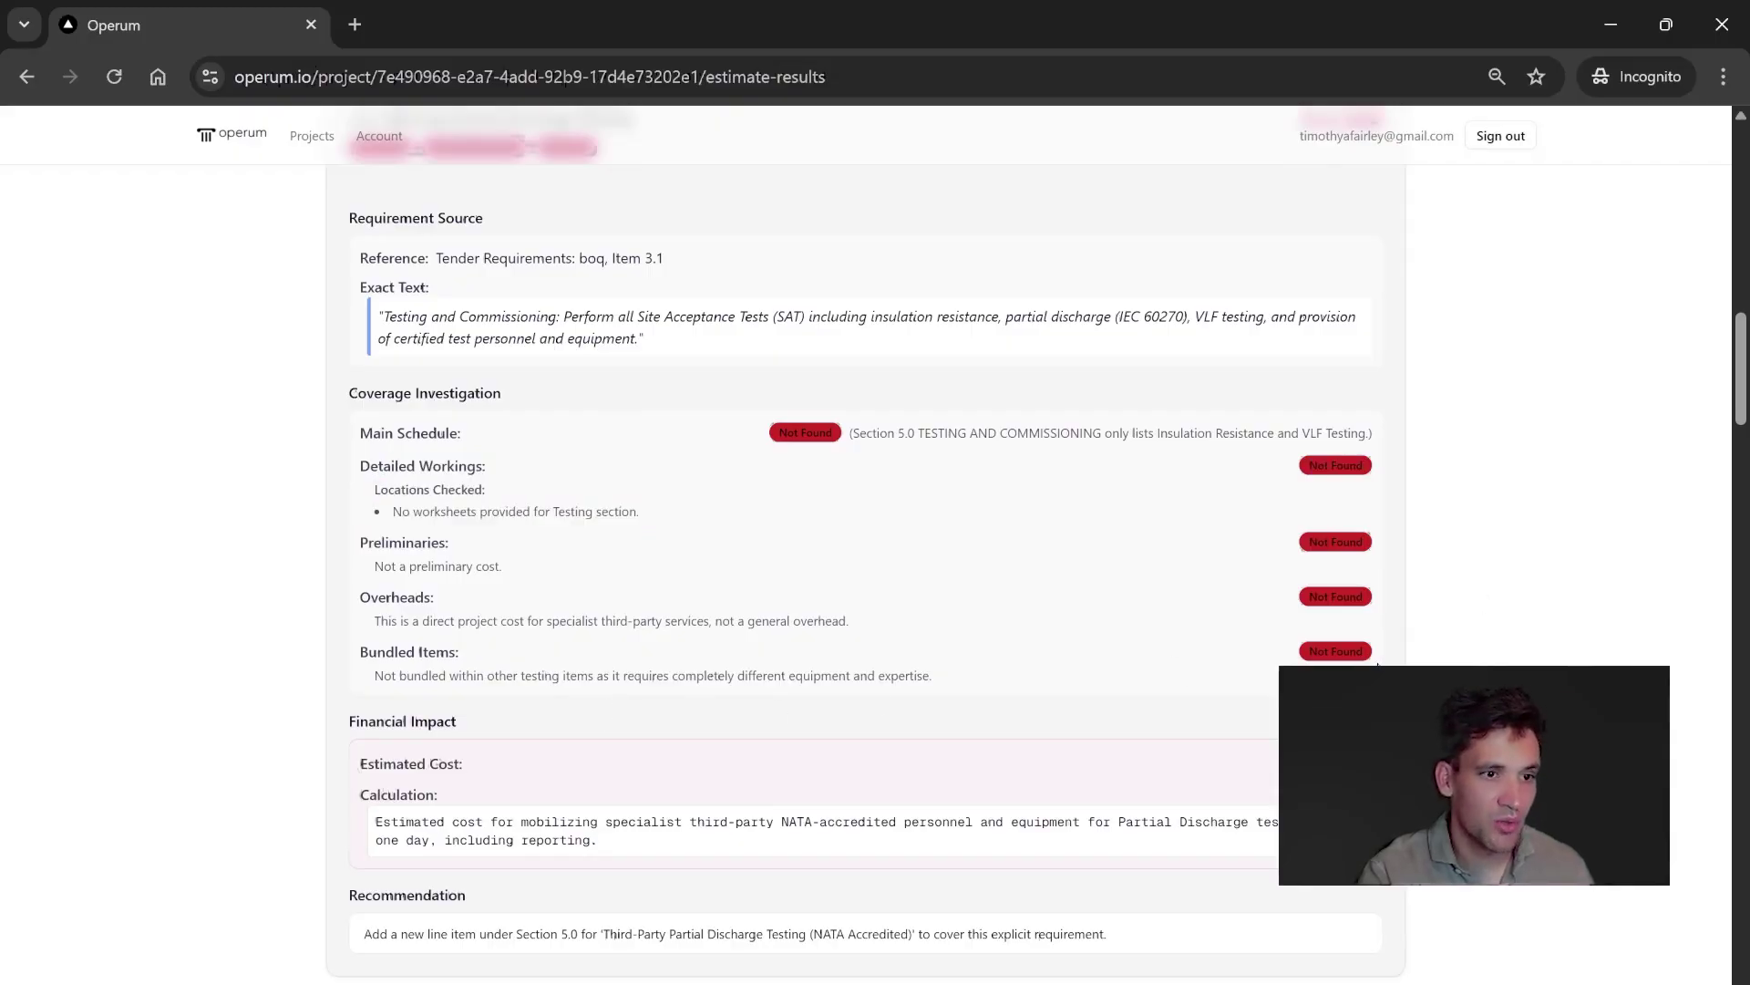
{"action": "scroll", "coordinate": [1270, 725], "scroll_direction": "down", "scroll_amount": 1}
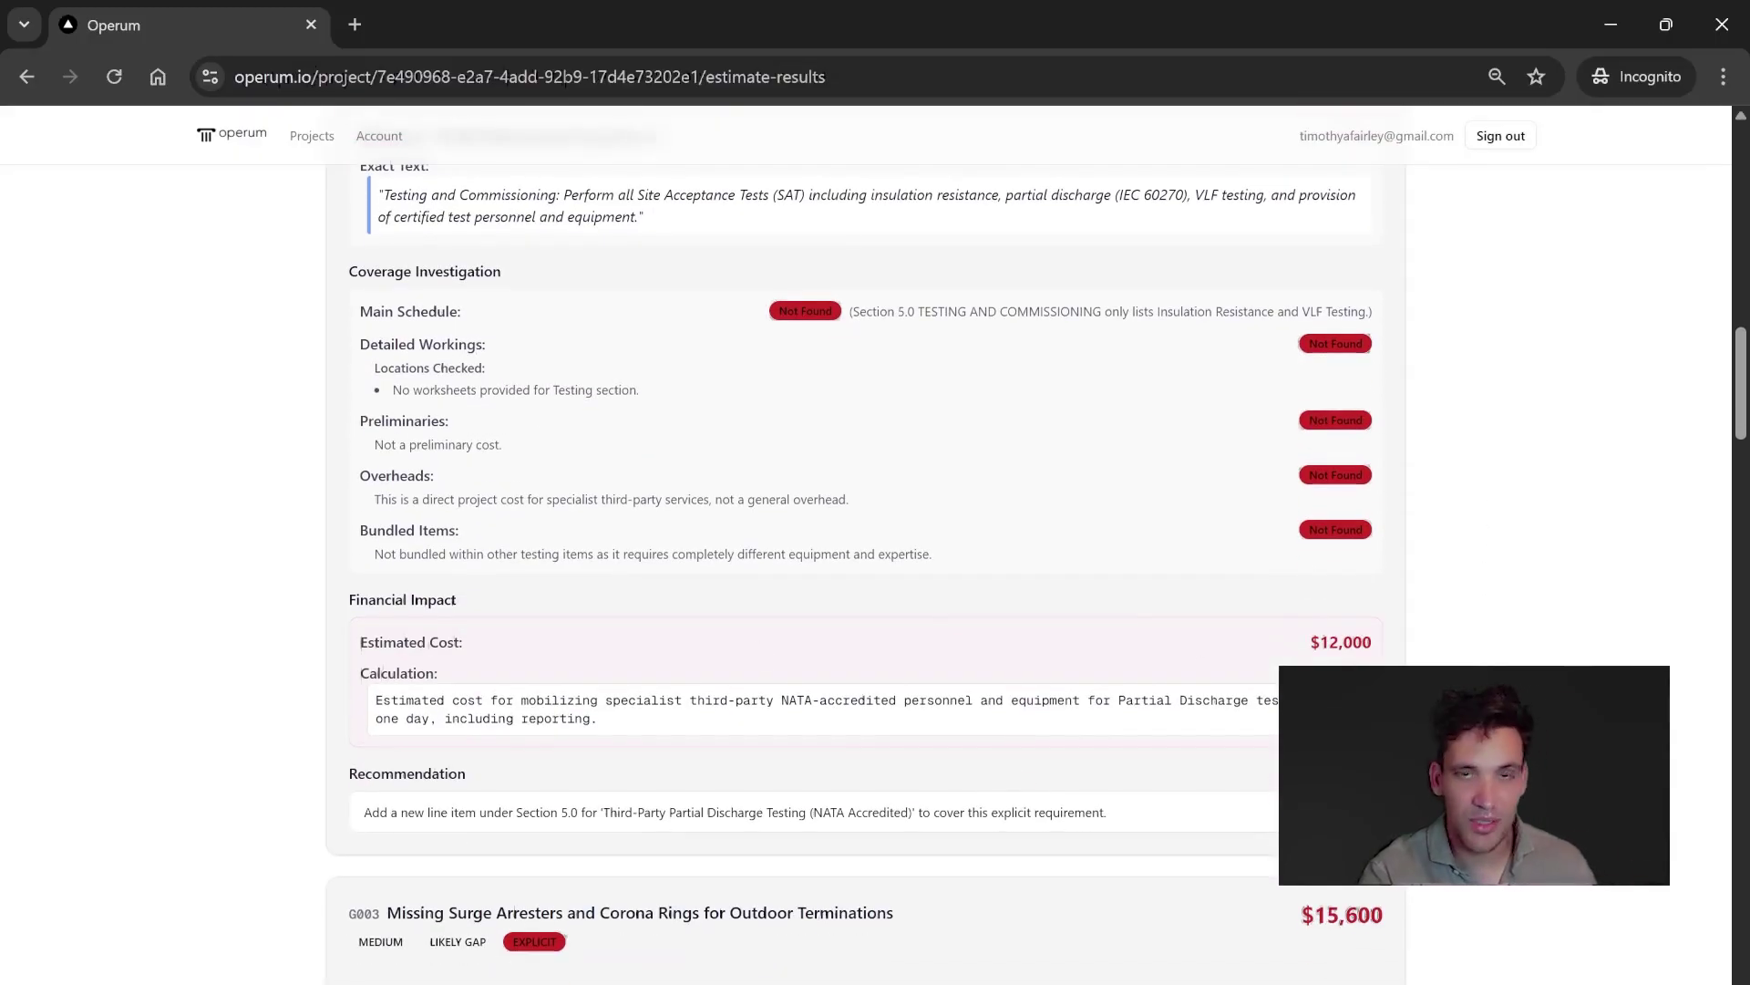
{"action": "scroll", "coordinate": [1344, 604], "scroll_direction": "down", "scroll_amount": 9}
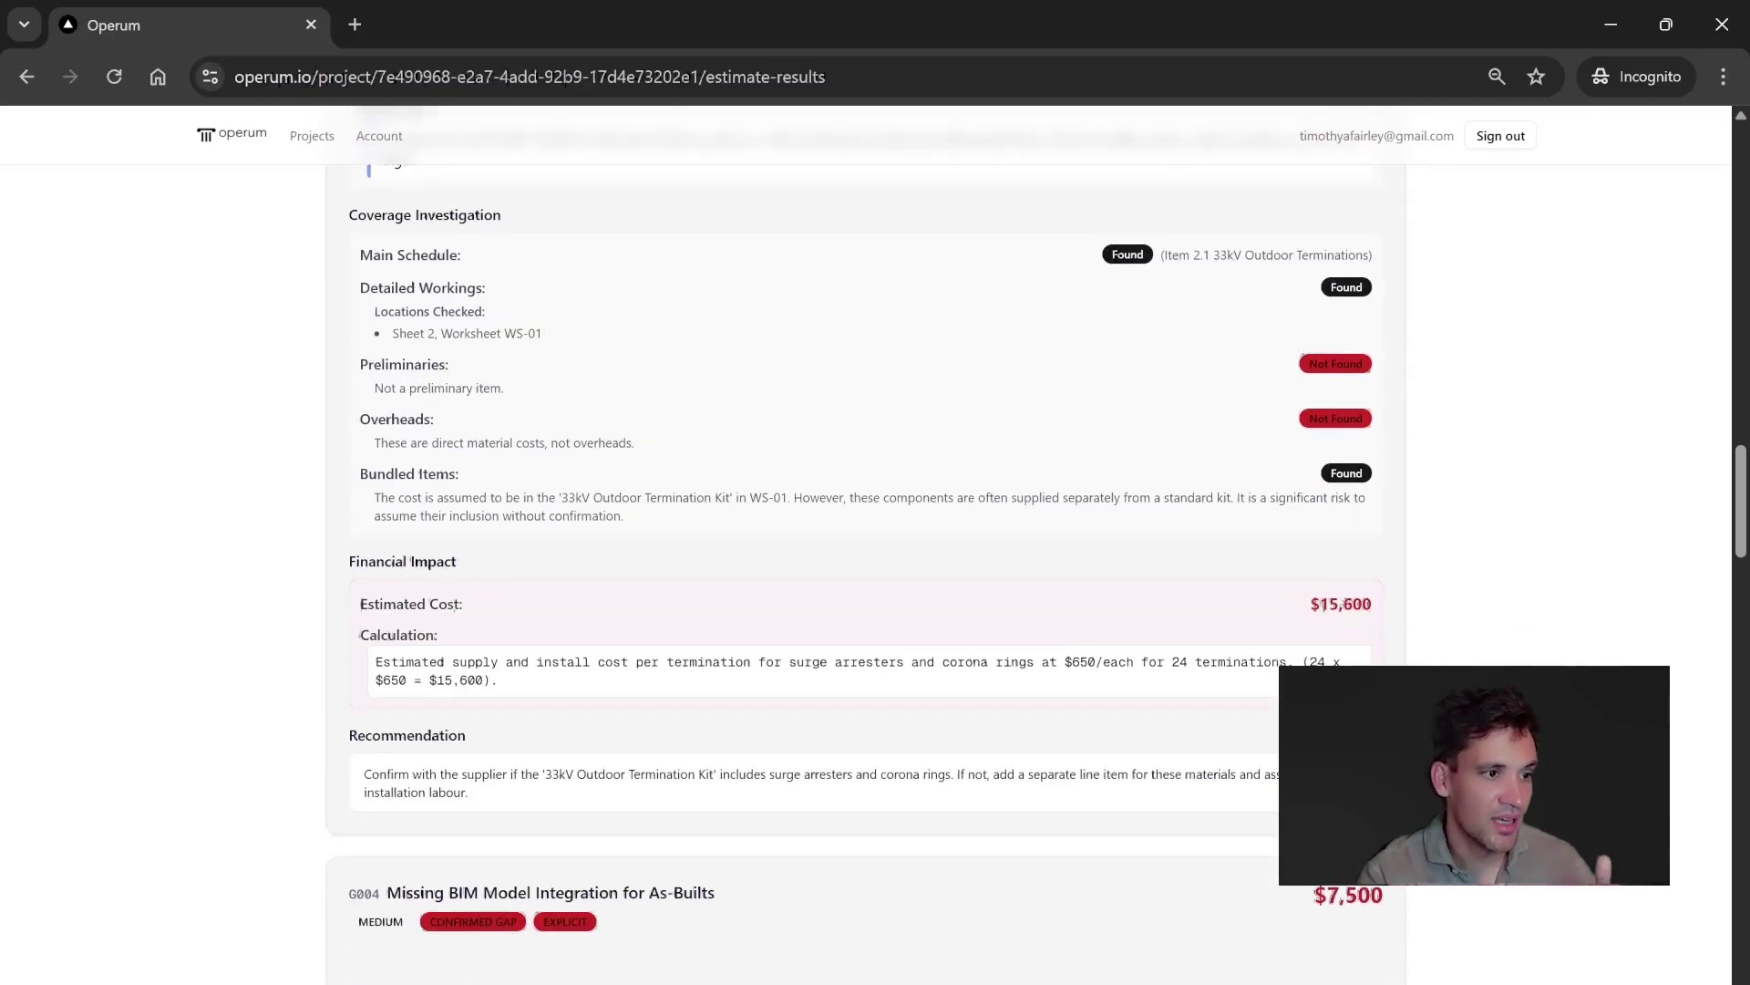
{"action": "scroll", "coordinate": [1324, 605], "scroll_direction": "down", "scroll_amount": 9}
{"action": "scroll", "coordinate": [1320, 606], "scroll_direction": "up", "scroll_amount": 9}
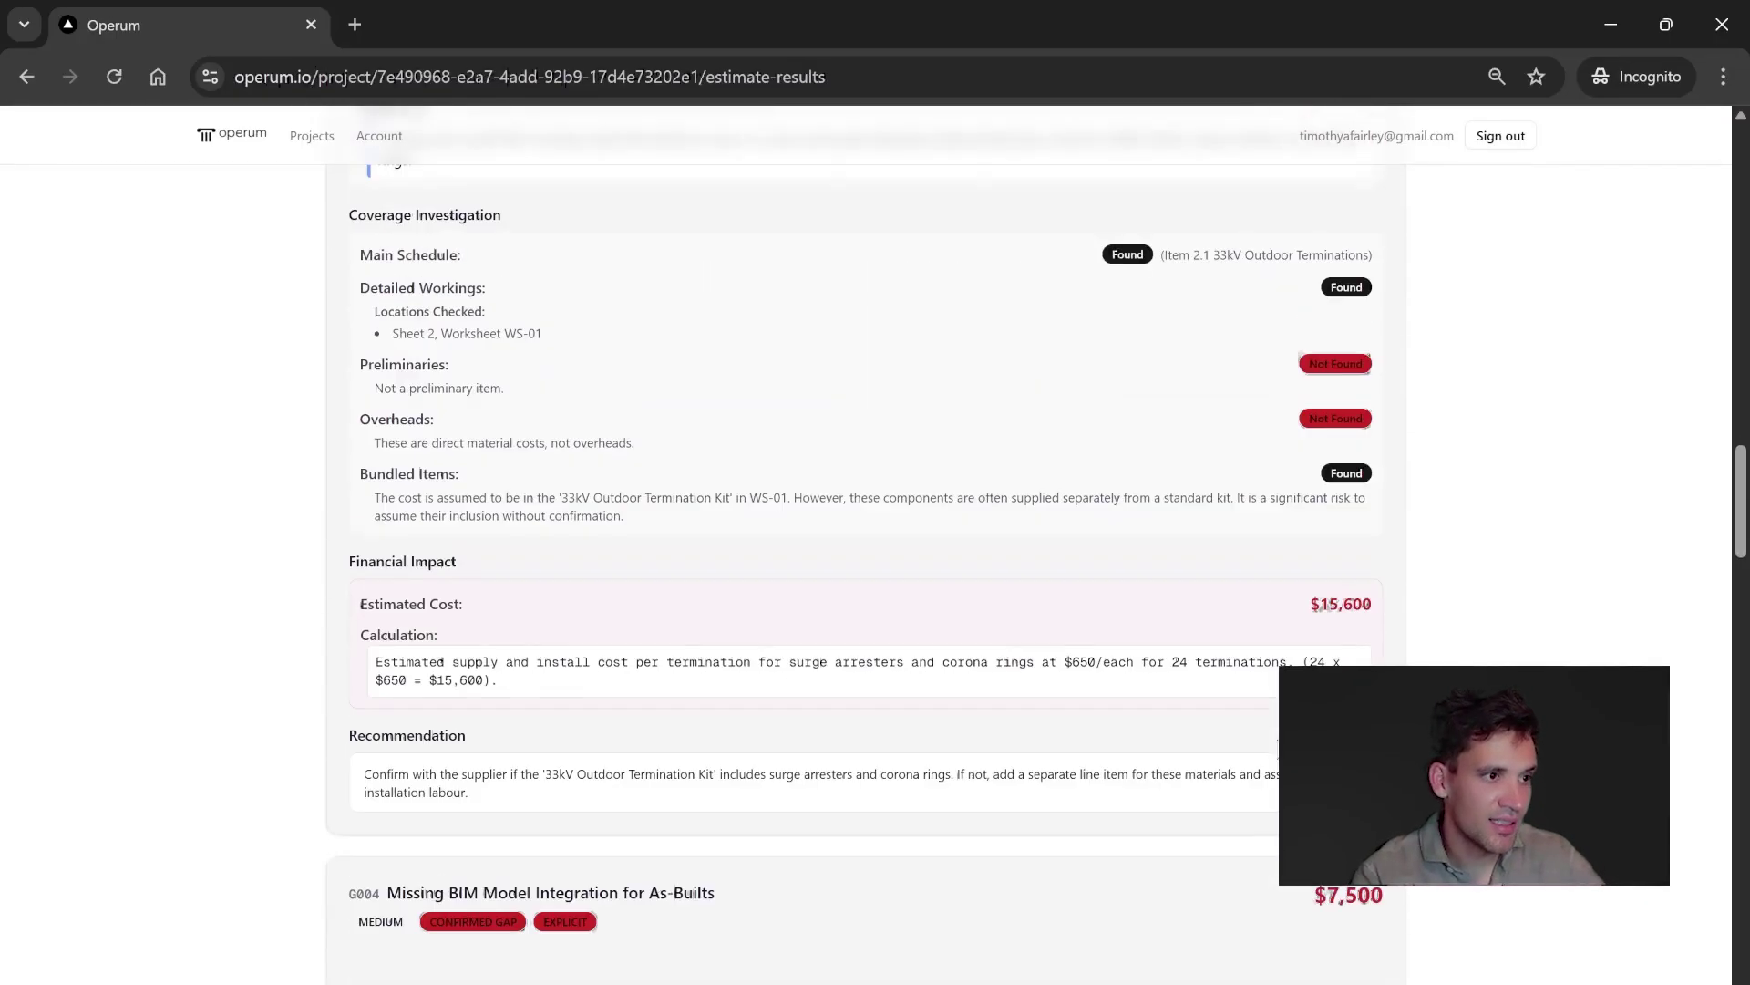
{"action": "scroll", "coordinate": [1320, 606], "scroll_direction": "up", "scroll_amount": 4}
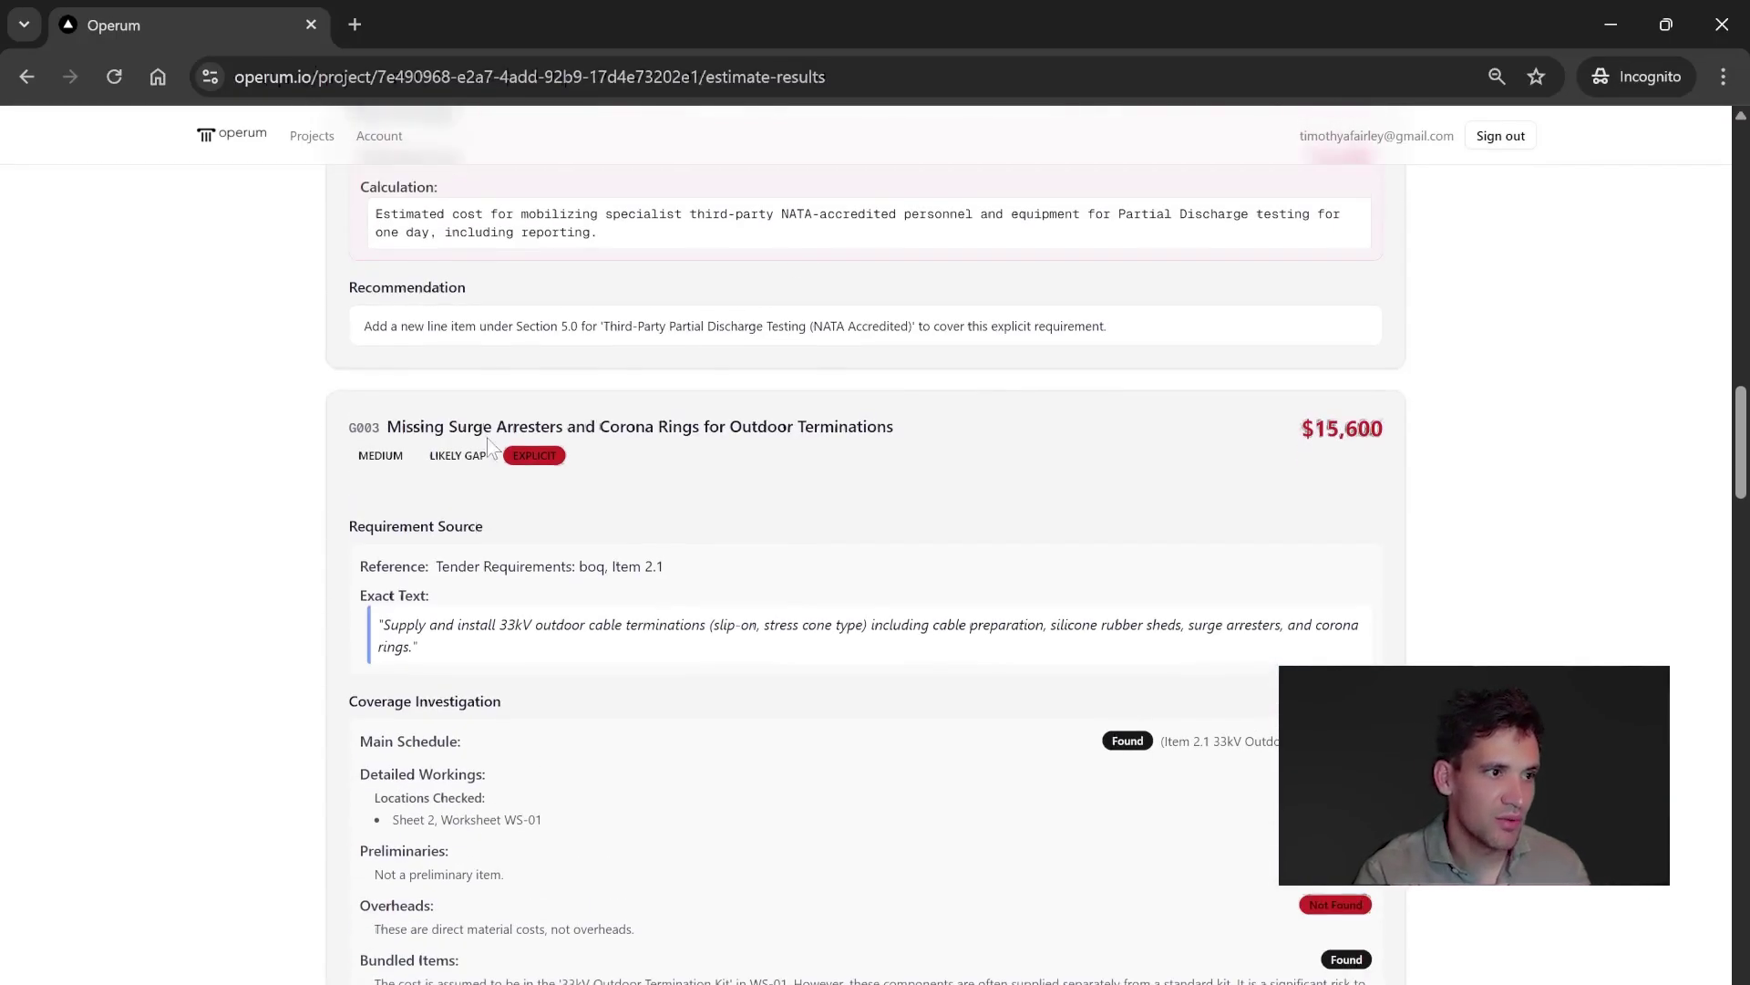
{"action": "left_click_drag", "start_coordinate": [388, 421], "coordinate": [832, 449]}
{"action": "scroll", "coordinate": [821, 451], "scroll_direction": "down", "scroll_amount": 6}
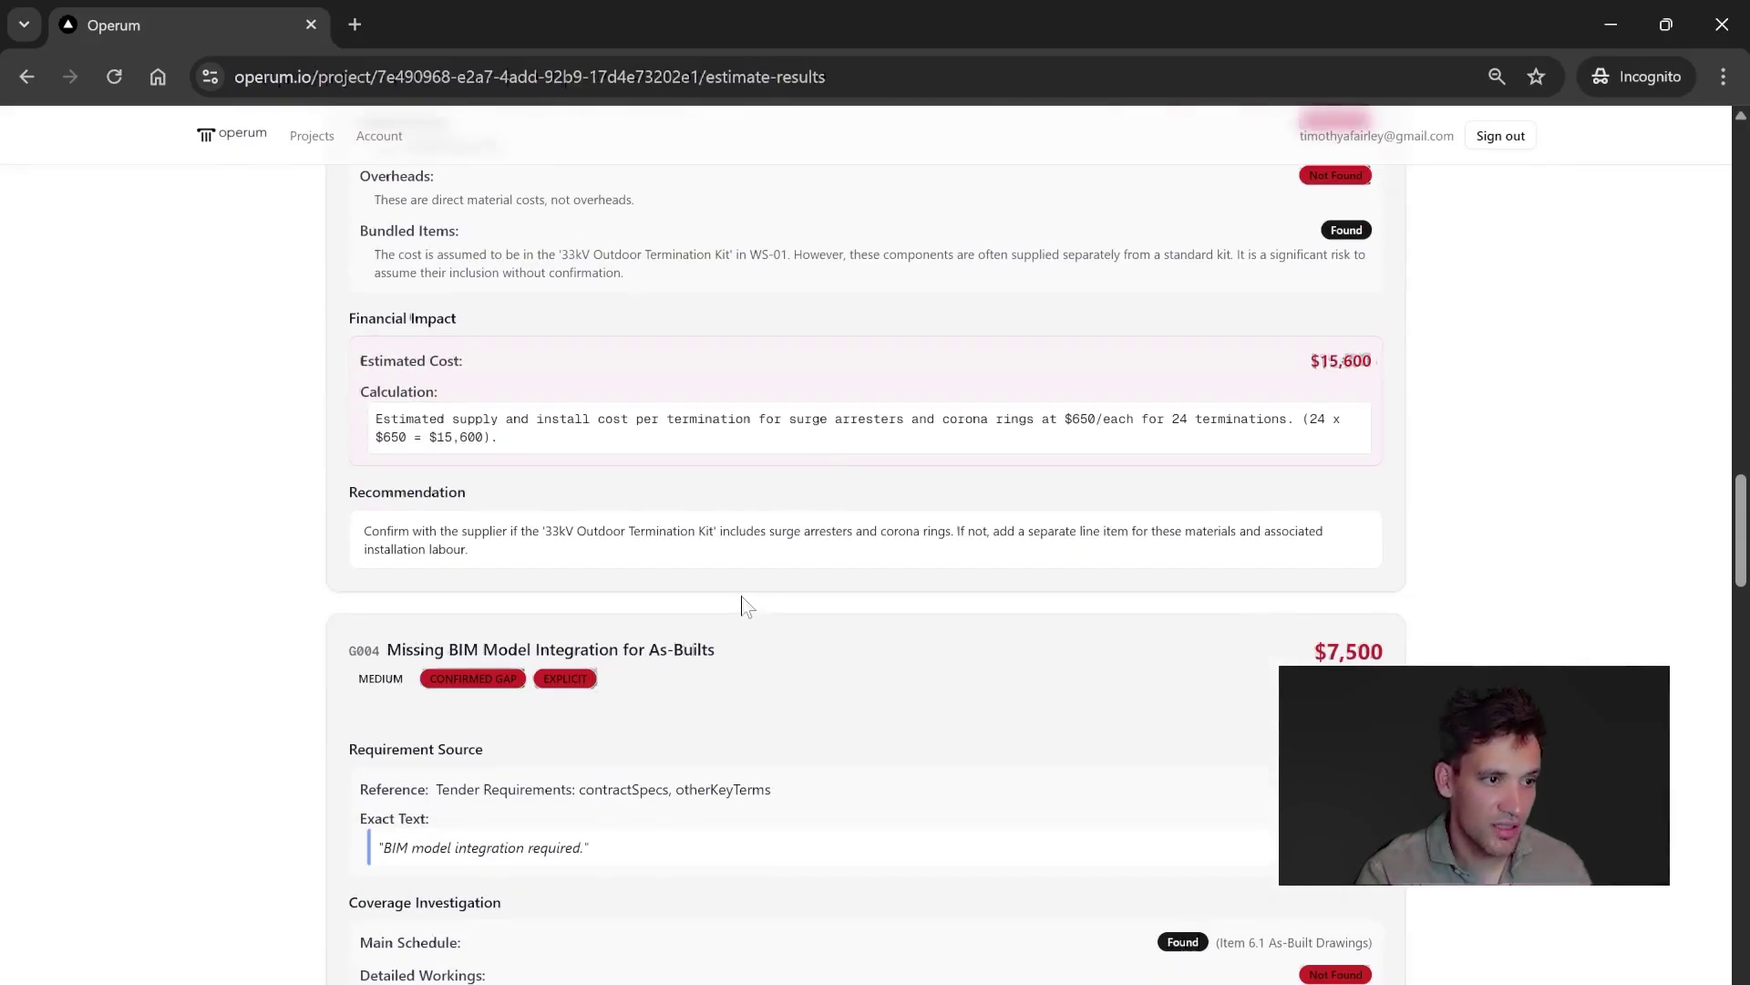
{"action": "scroll", "coordinate": [743, 604], "scroll_direction": "down", "scroll_amount": 2}
{"action": "left_click_drag", "start_coordinate": [460, 403], "coordinate": [676, 405]}
{"action": "scroll", "coordinate": [791, 503], "scroll_direction": "down", "scroll_amount": 4}
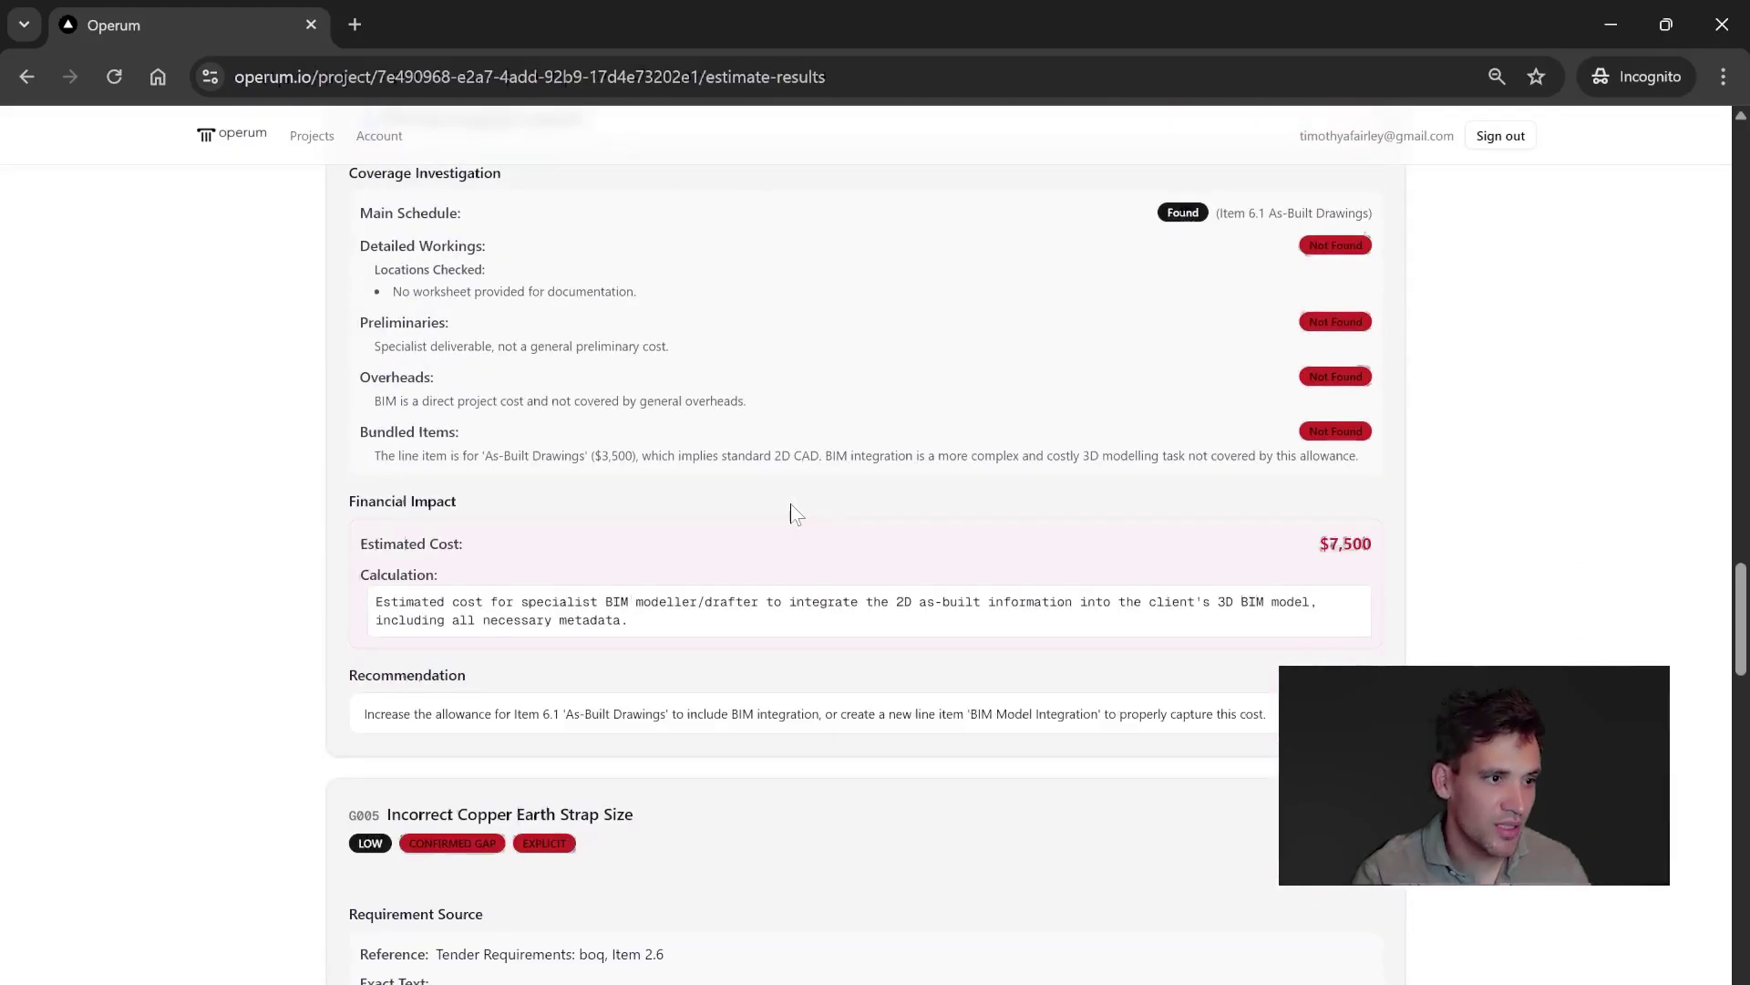
{"action": "scroll", "coordinate": [788, 506], "scroll_direction": "down", "scroll_amount": 2}
{"action": "scroll", "coordinate": [786, 511], "scroll_direction": "up", "scroll_amount": 4}
{"action": "scroll", "coordinate": [786, 511], "scroll_direction": "down", "scroll_amount": 5}
{"action": "left_click_drag", "start_coordinate": [387, 450], "coordinate": [806, 481]}
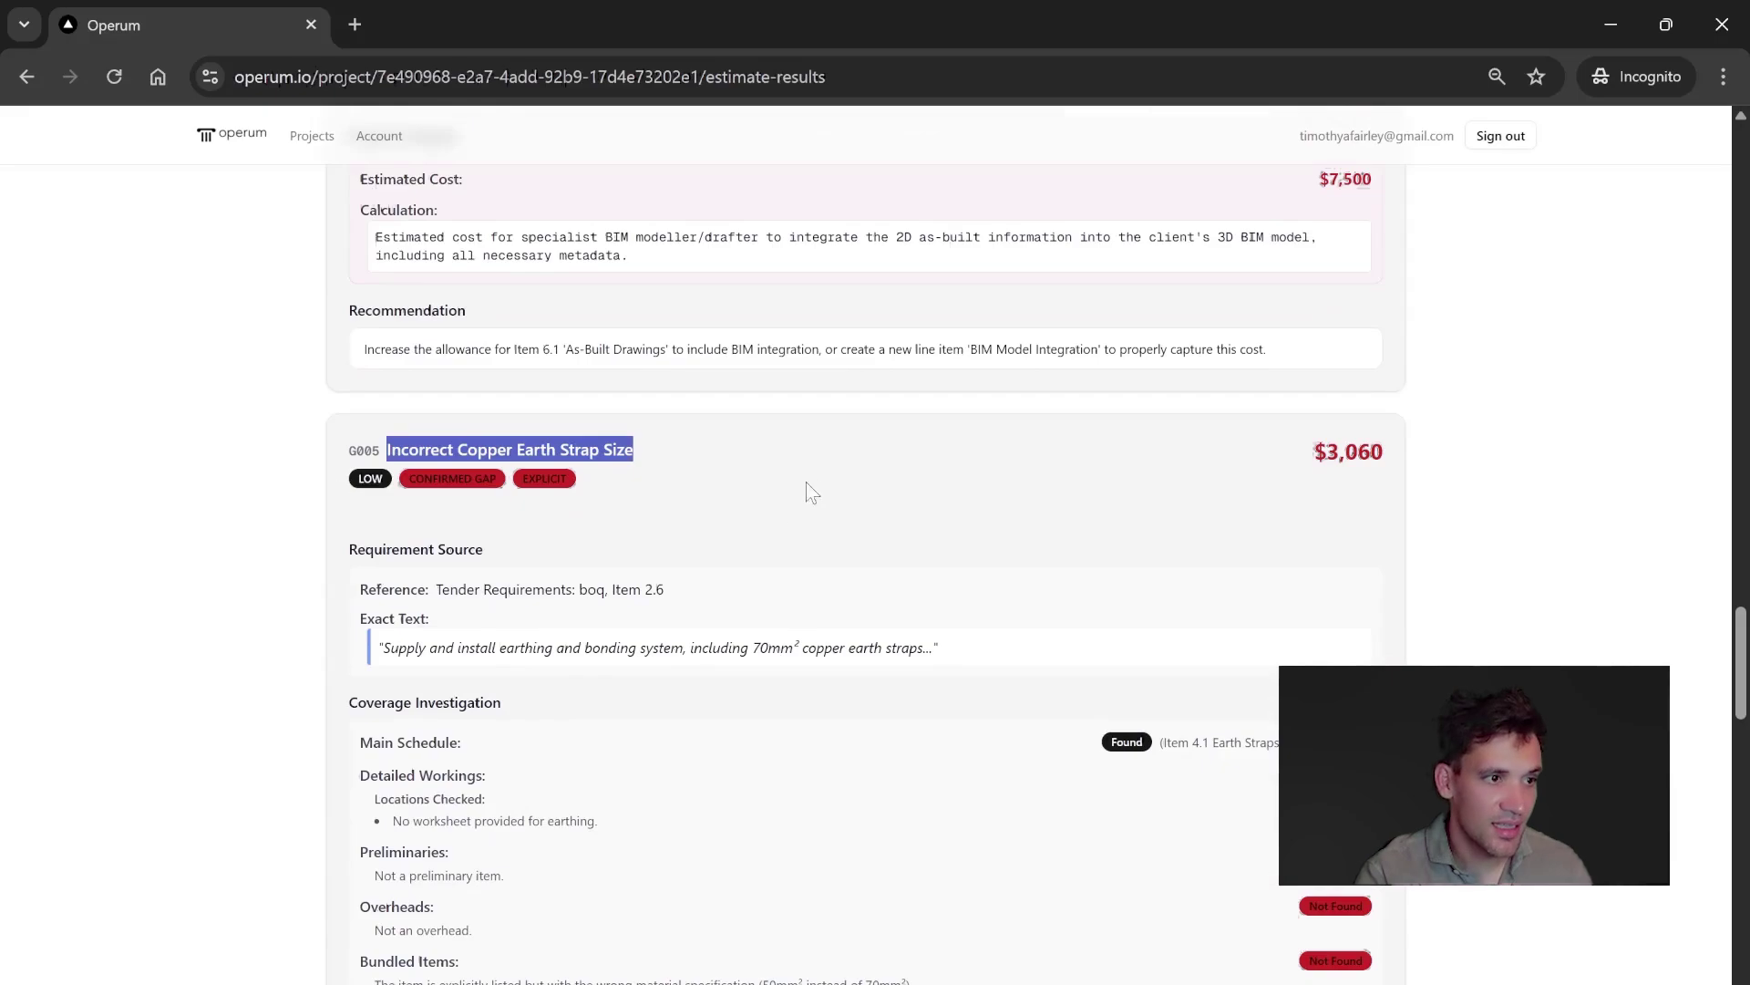
{"action": "scroll", "coordinate": [696, 365], "scroll_direction": "down", "scroll_amount": 1}
{"action": "scroll", "coordinate": [703, 371], "scroll_direction": "down", "scroll_amount": 6}
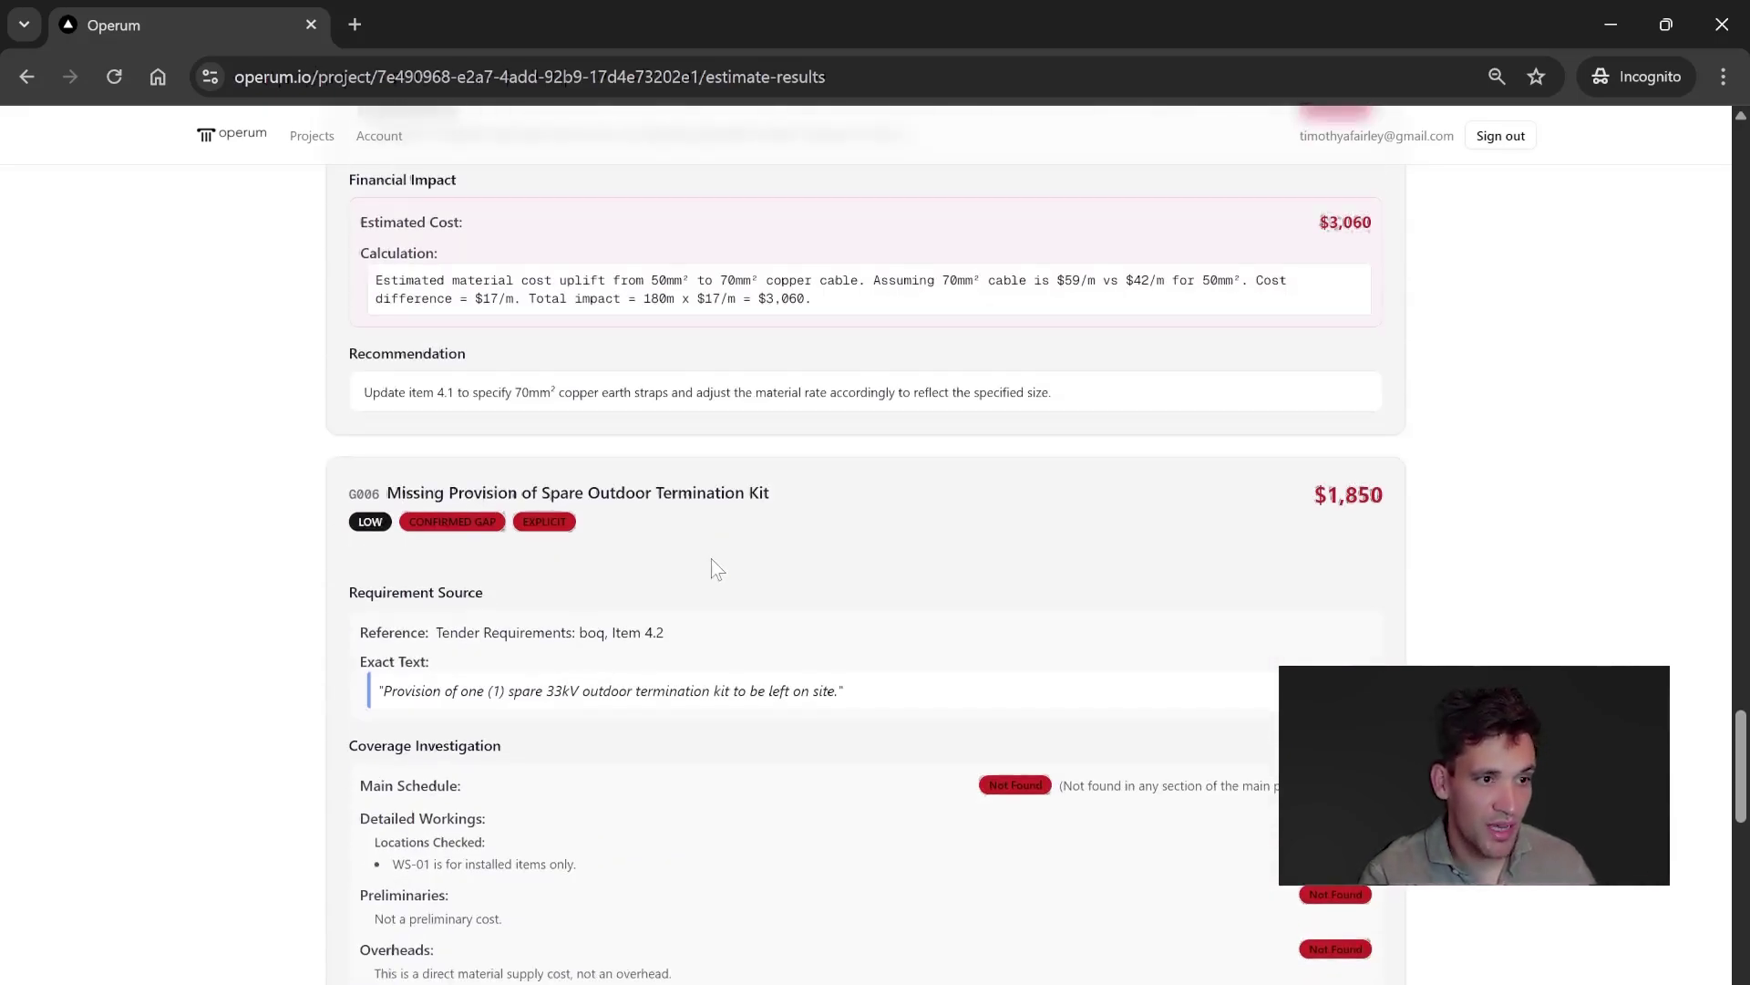
{"action": "scroll", "coordinate": [717, 569], "scroll_direction": "down", "scroll_amount": 7}
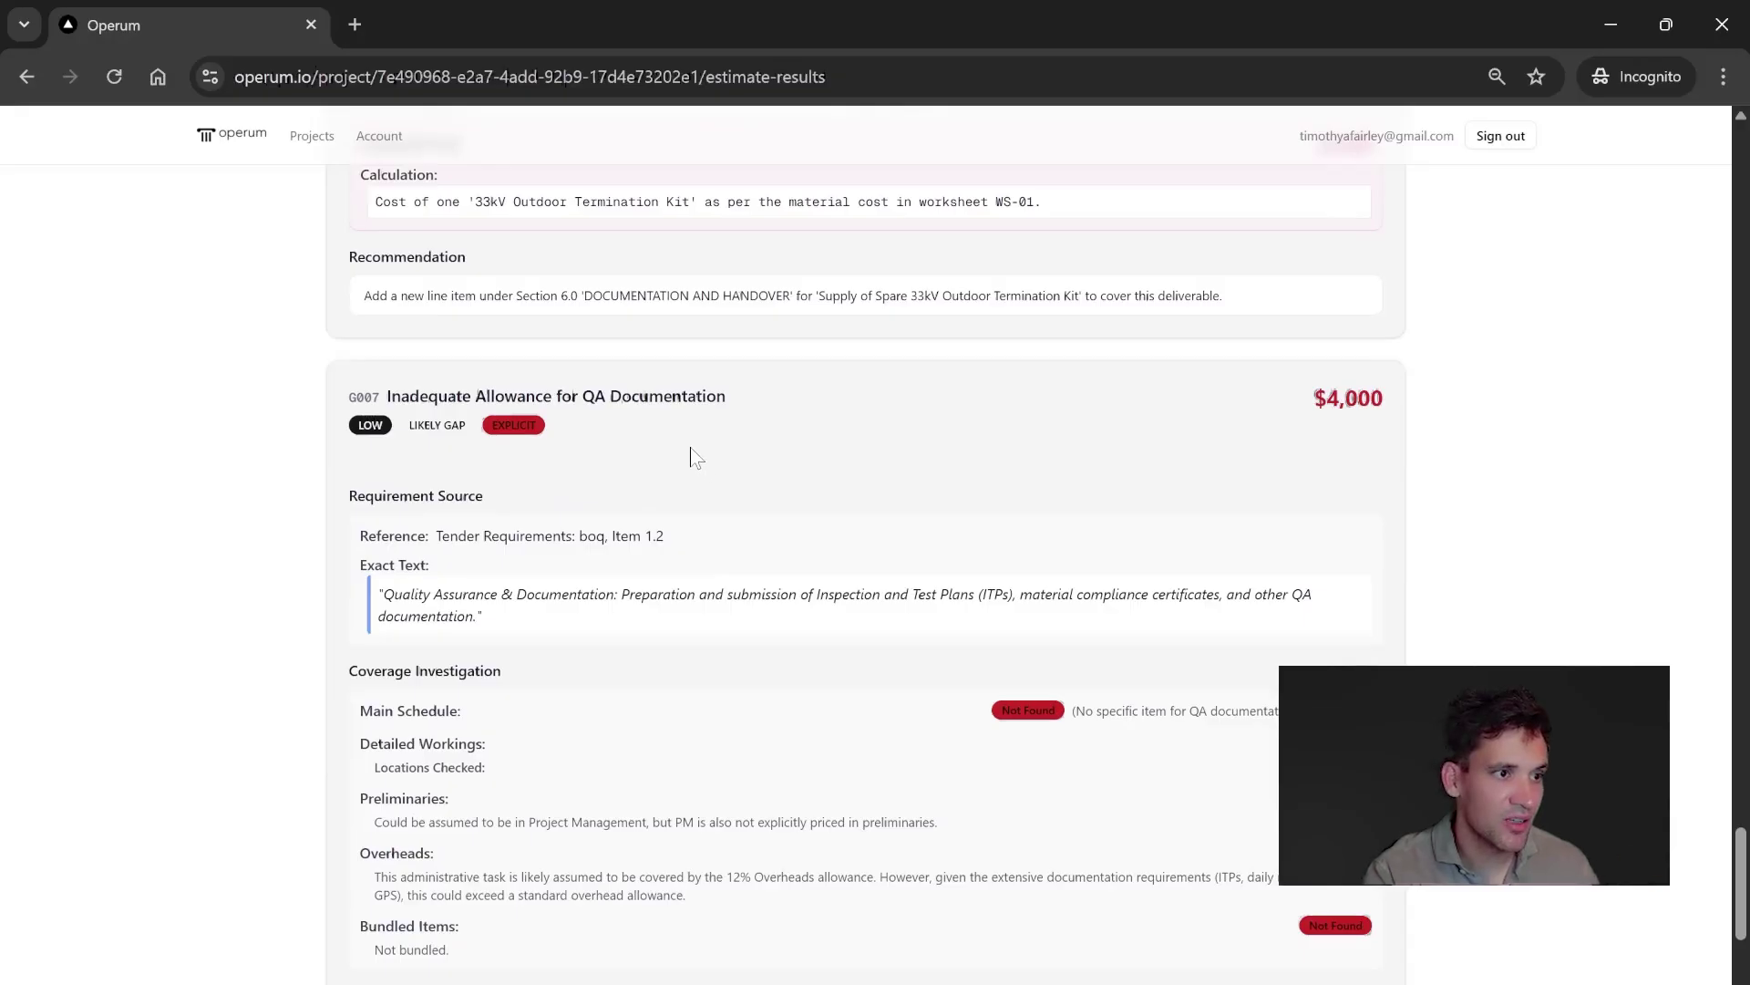
{"action": "scroll", "coordinate": [1002, 635], "scroll_direction": "down", "scroll_amount": 4}
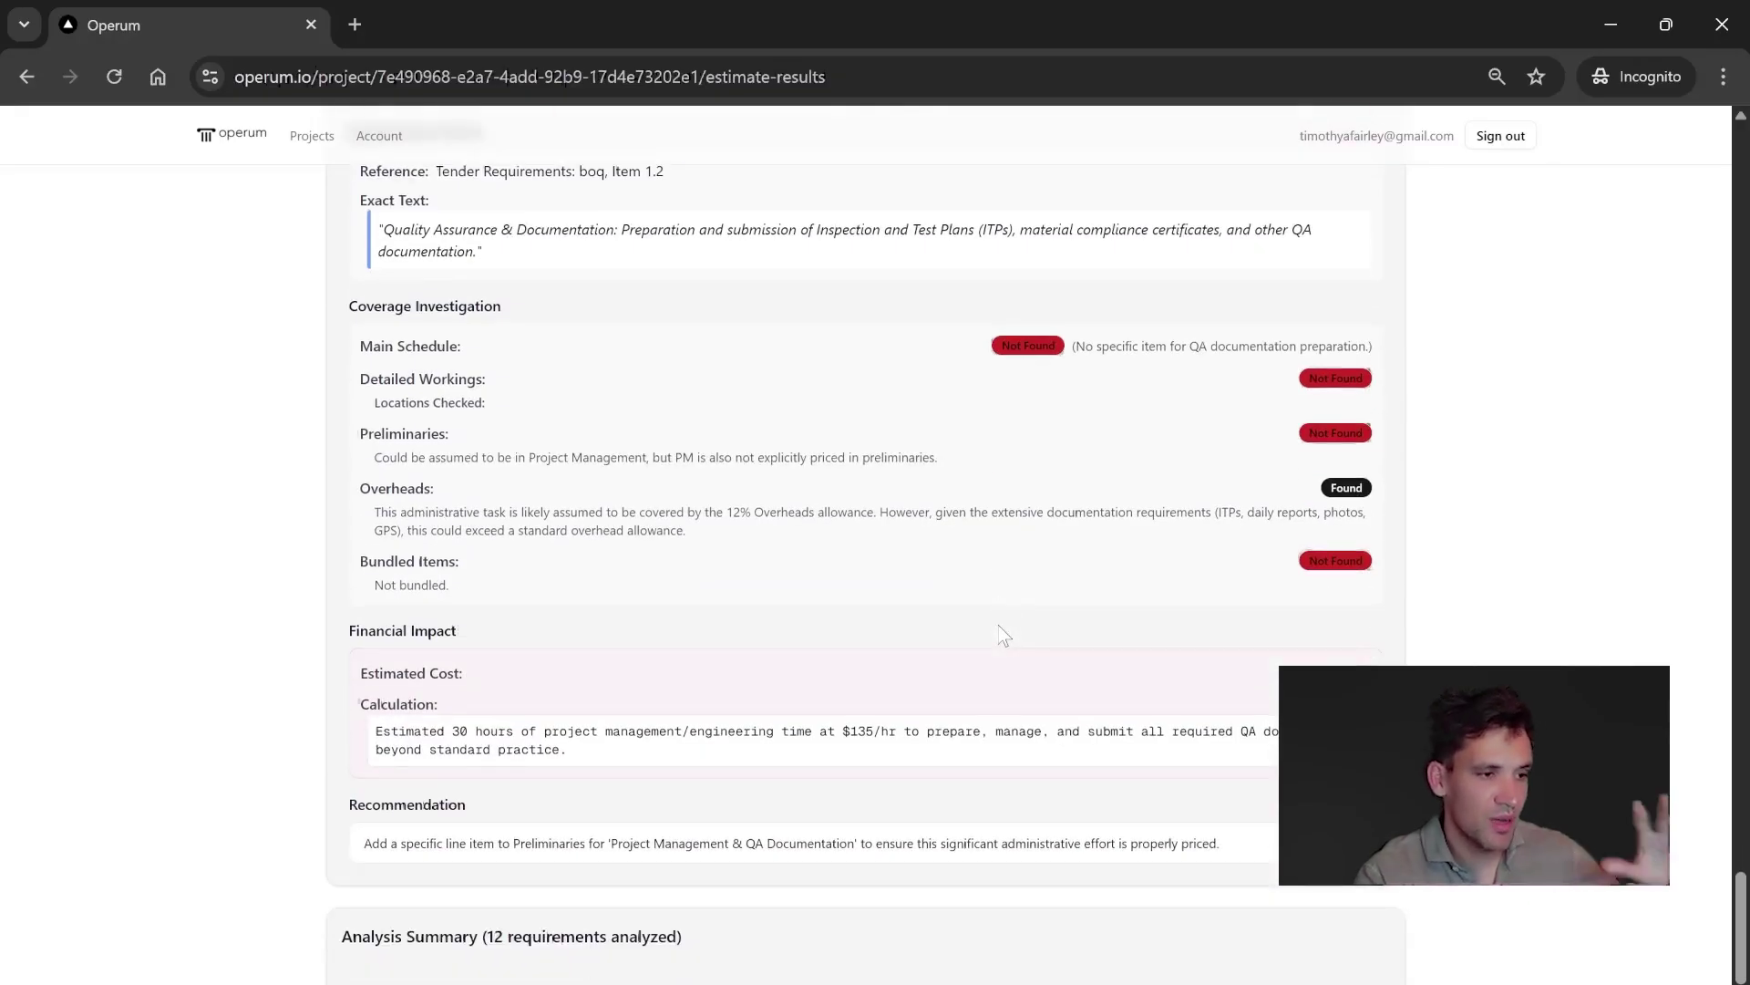
{"action": "scroll", "coordinate": [1004, 636], "scroll_direction": "down", "scroll_amount": 1}
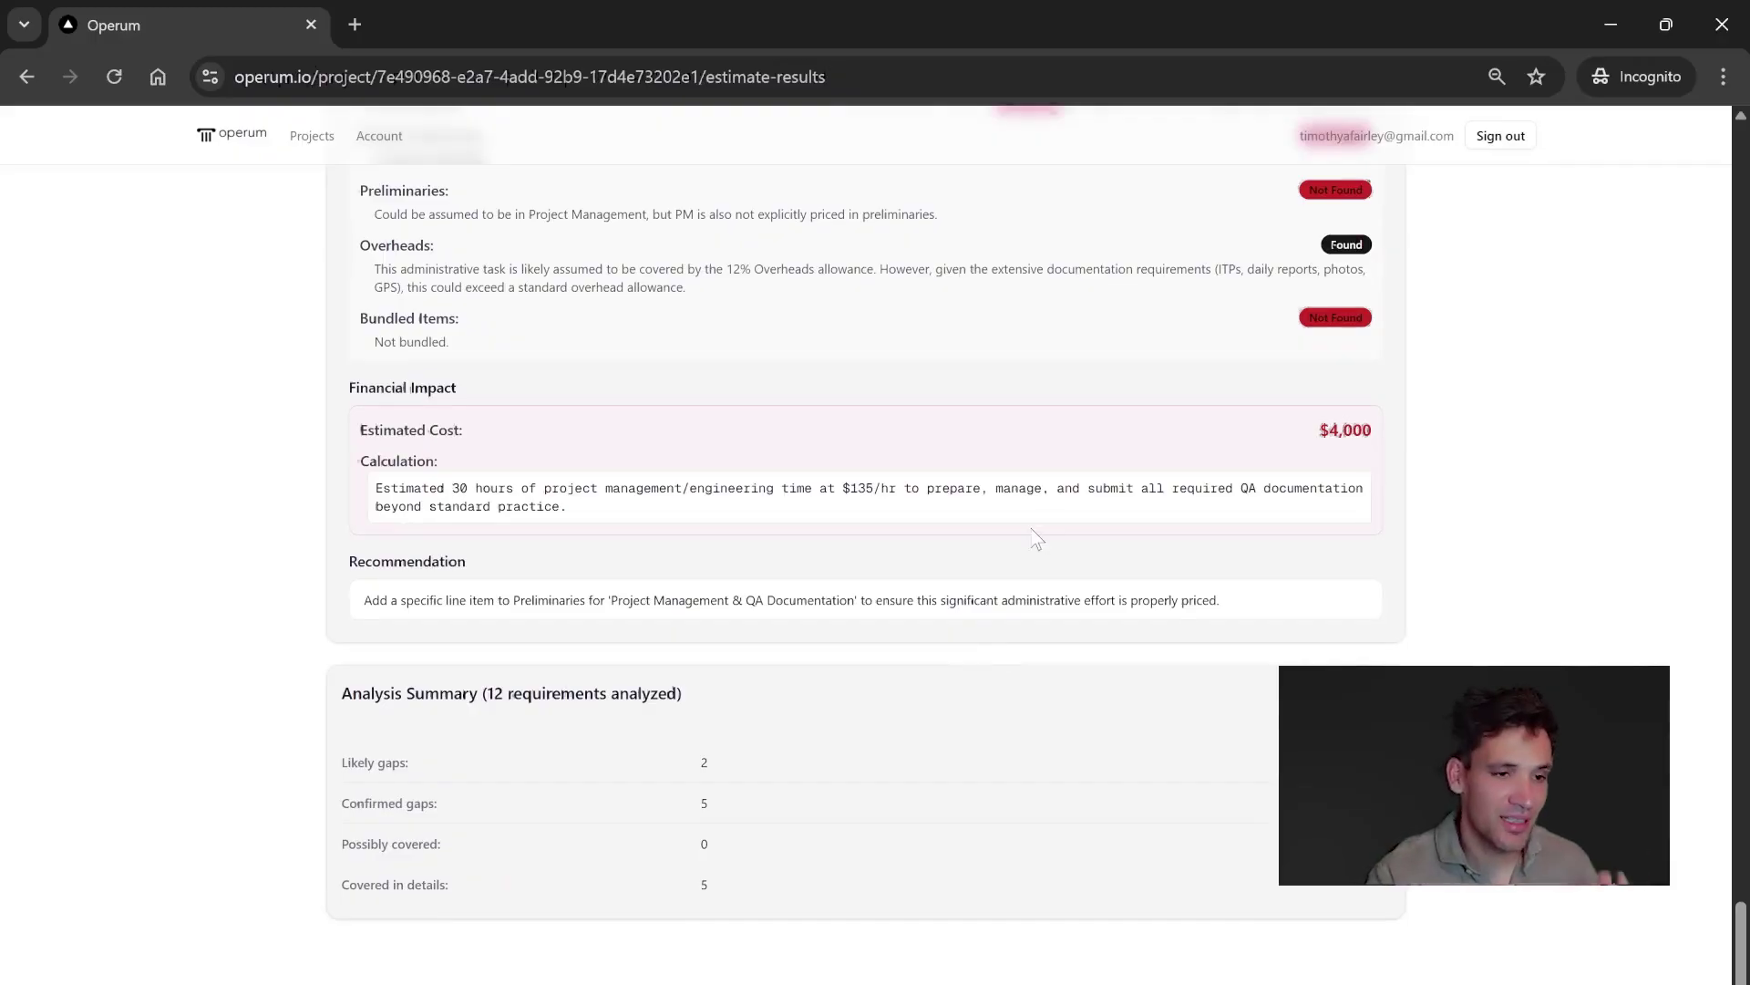
{"action": "scroll", "coordinate": [1035, 538], "scroll_direction": "up", "scroll_amount": 9}
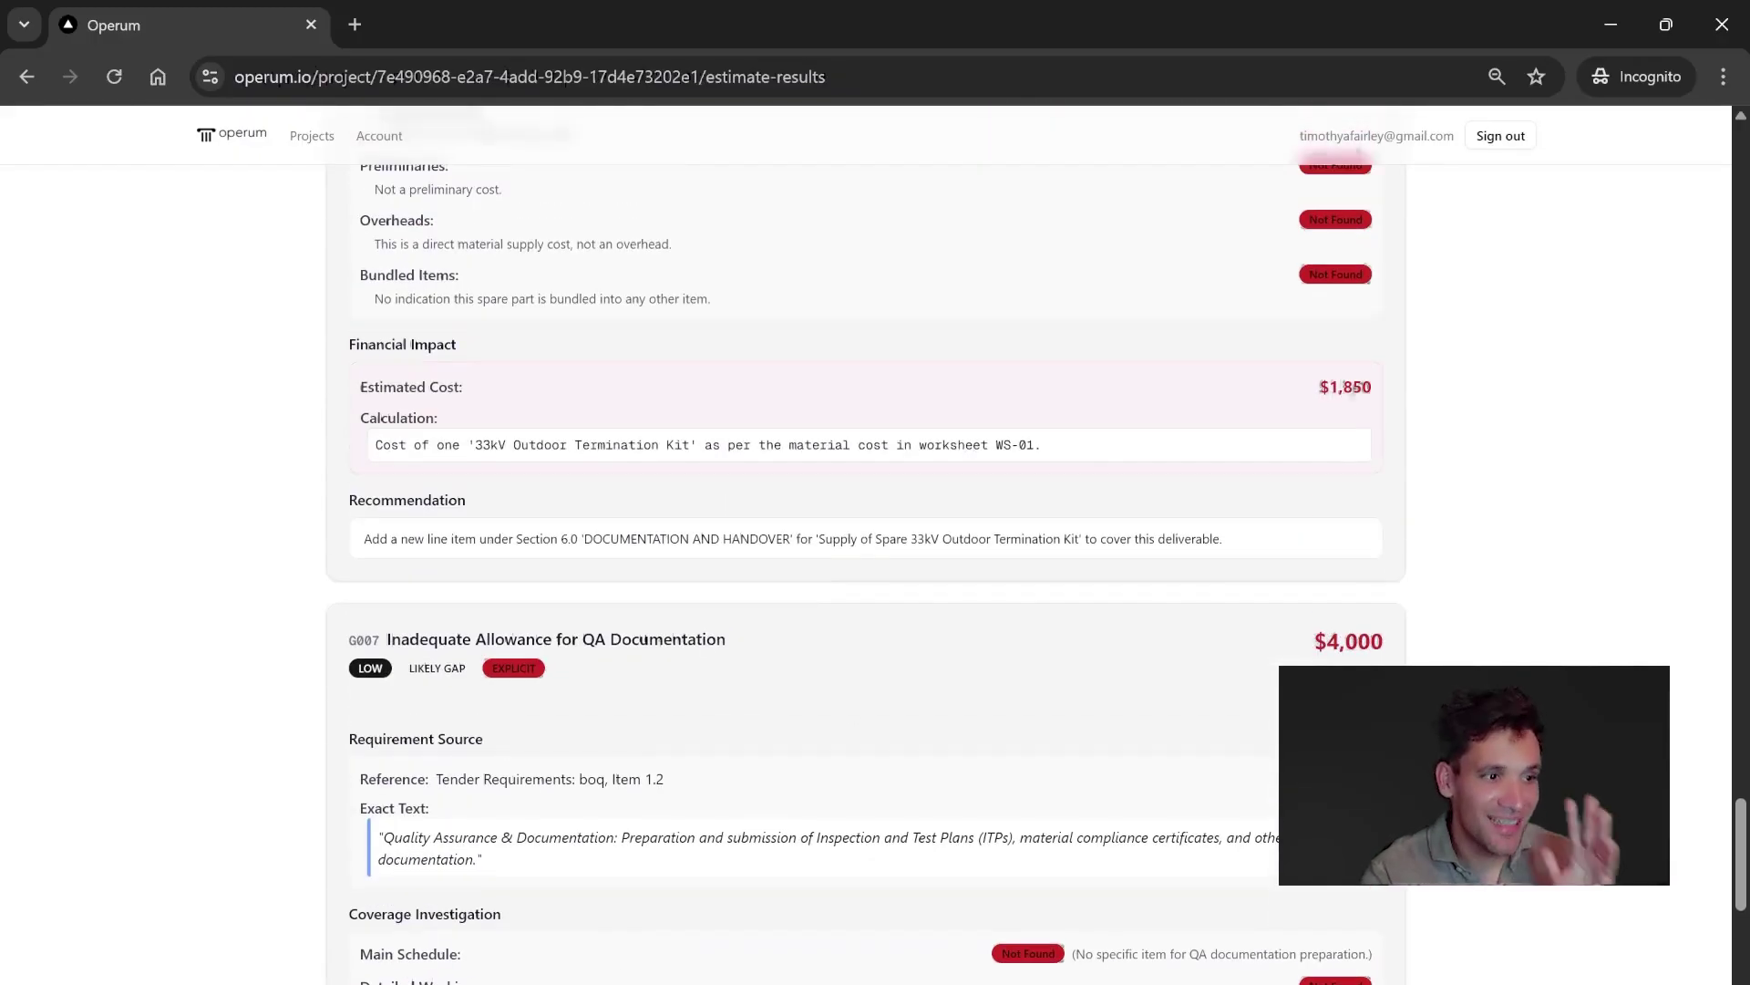
{"action": "scroll", "coordinate": [744, 693], "scroll_direction": "down", "scroll_amount": 6}
{"action": "scroll", "coordinate": [743, 695], "scroll_direction": "up", "scroll_amount": 6}
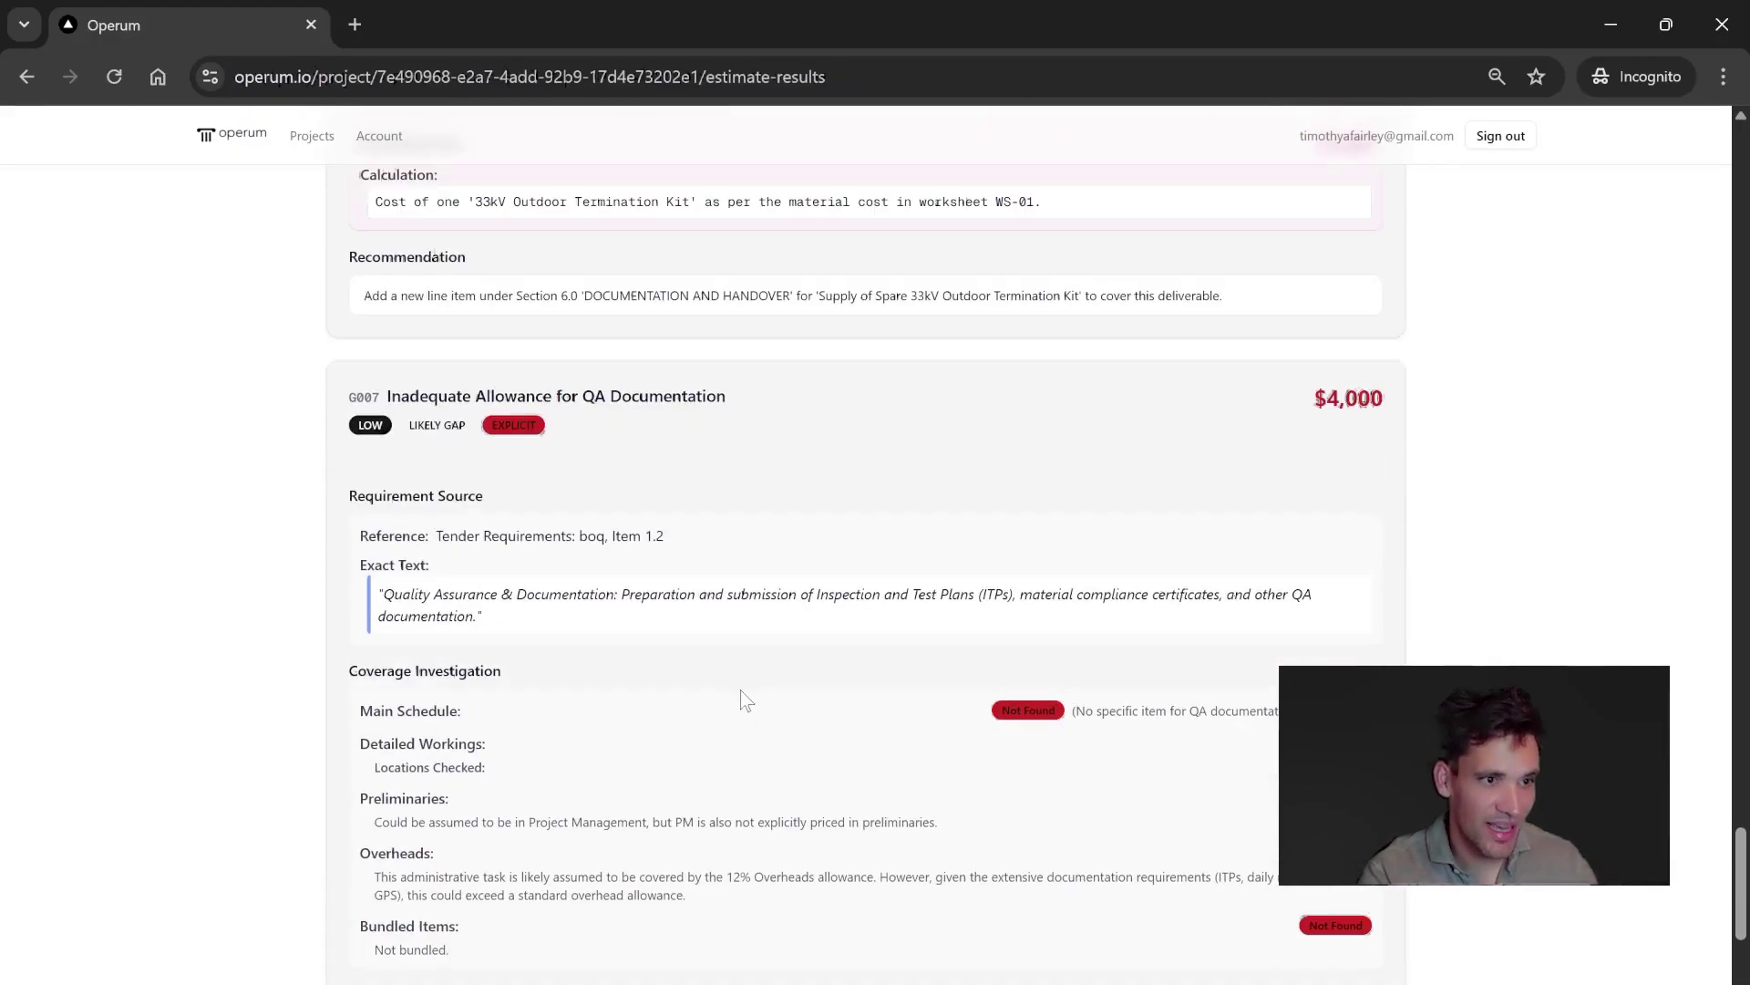
{"action": "scroll", "coordinate": [774, 714], "scroll_direction": "up", "scroll_amount": 20}
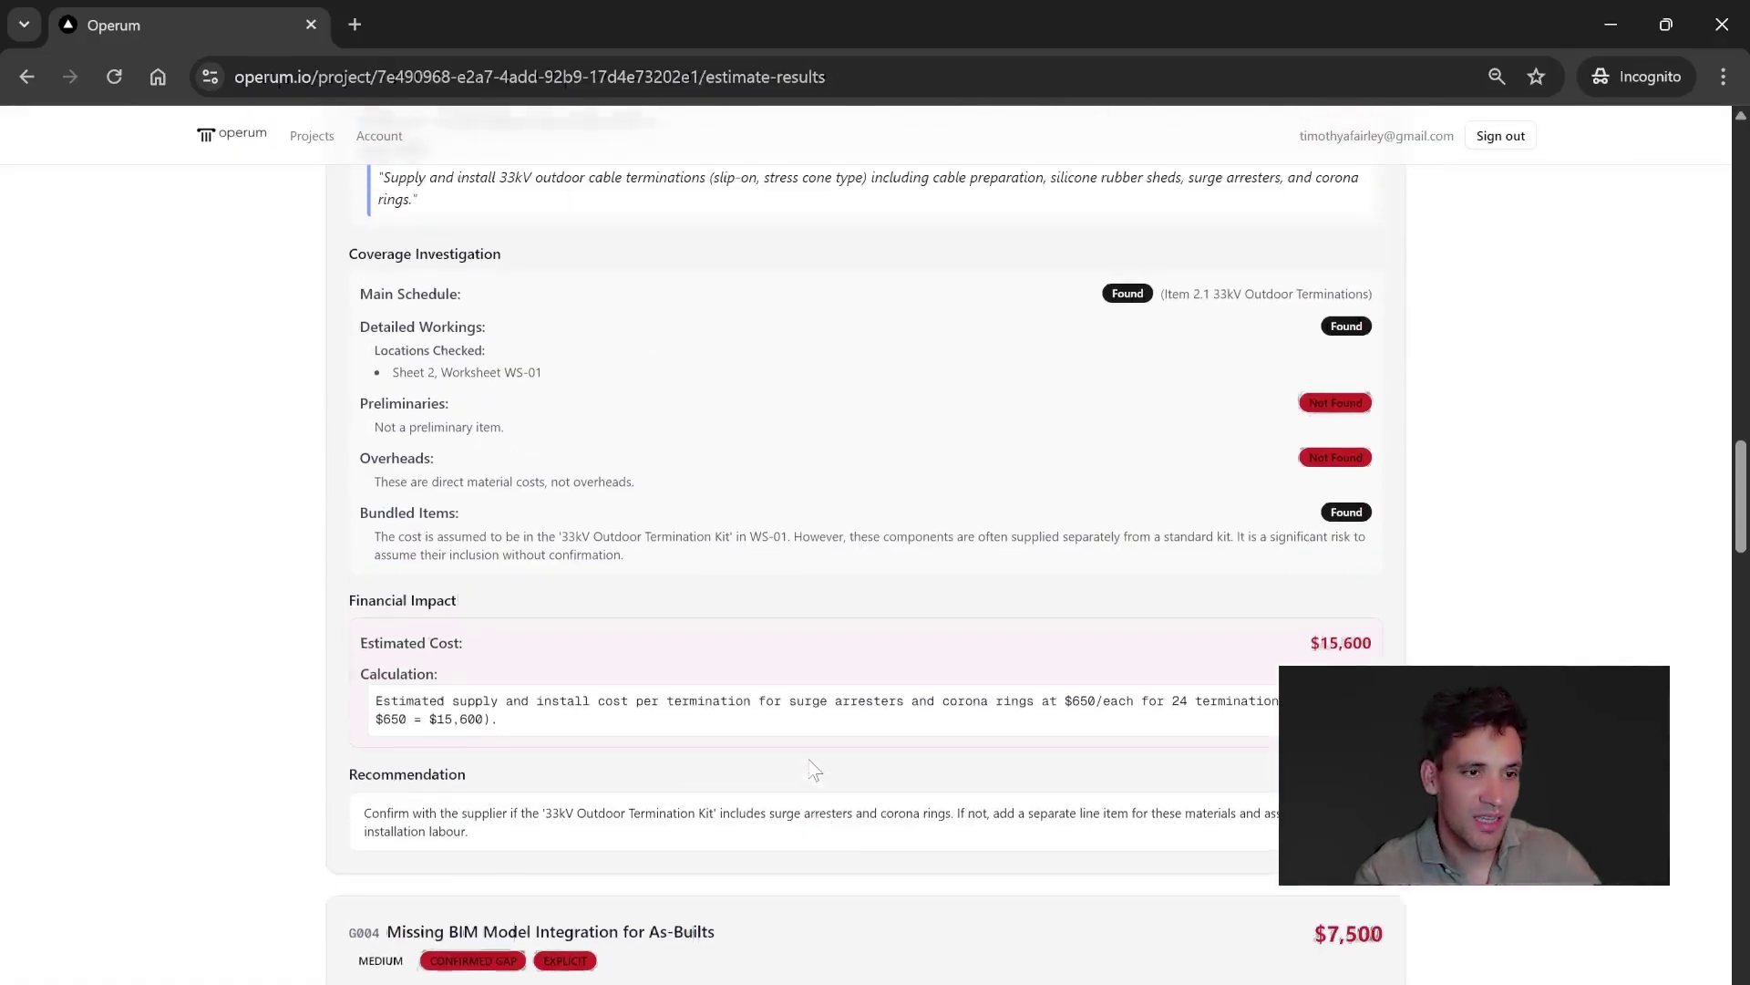
{"action": "scroll", "coordinate": [813, 768], "scroll_direction": "up", "scroll_amount": 14}
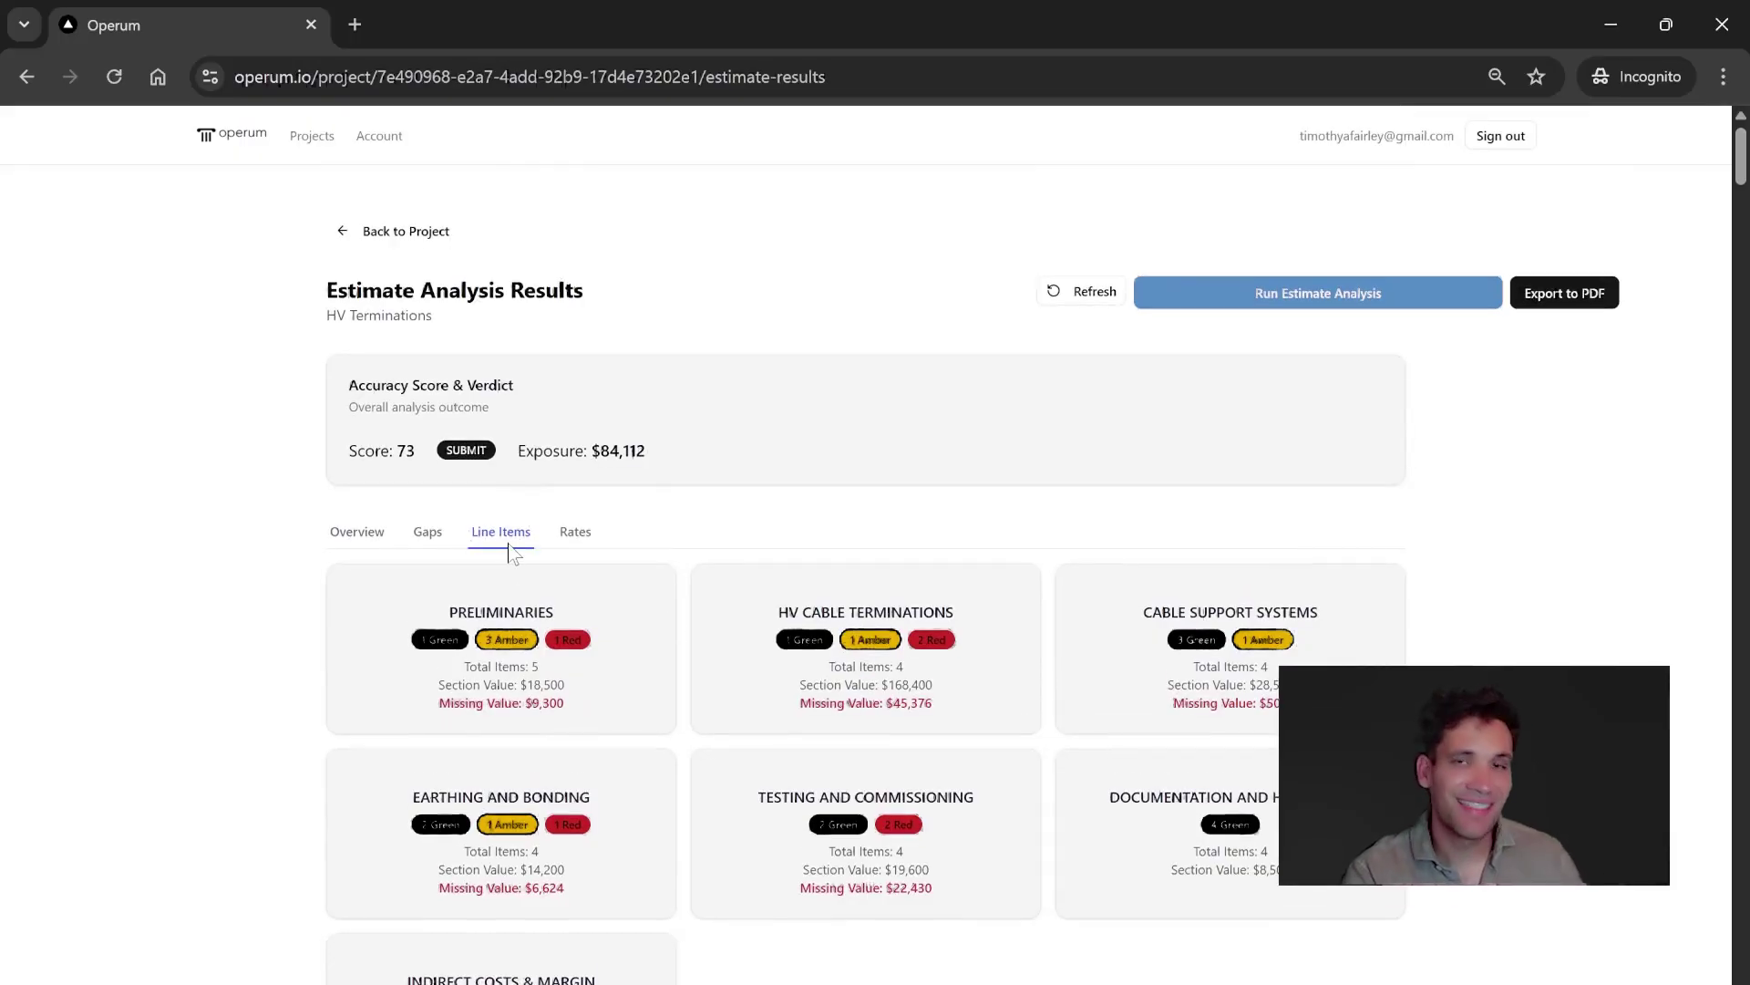
Step: Scroll Operum's line items down to Preliminaries item 1.1 Mobilization and Site Setup
{"action": "scroll", "coordinate": [579, 693], "scroll_direction": "down", "scroll_amount": 4}
{"action": "scroll", "coordinate": [764, 743], "scroll_direction": "down", "scroll_amount": 7}
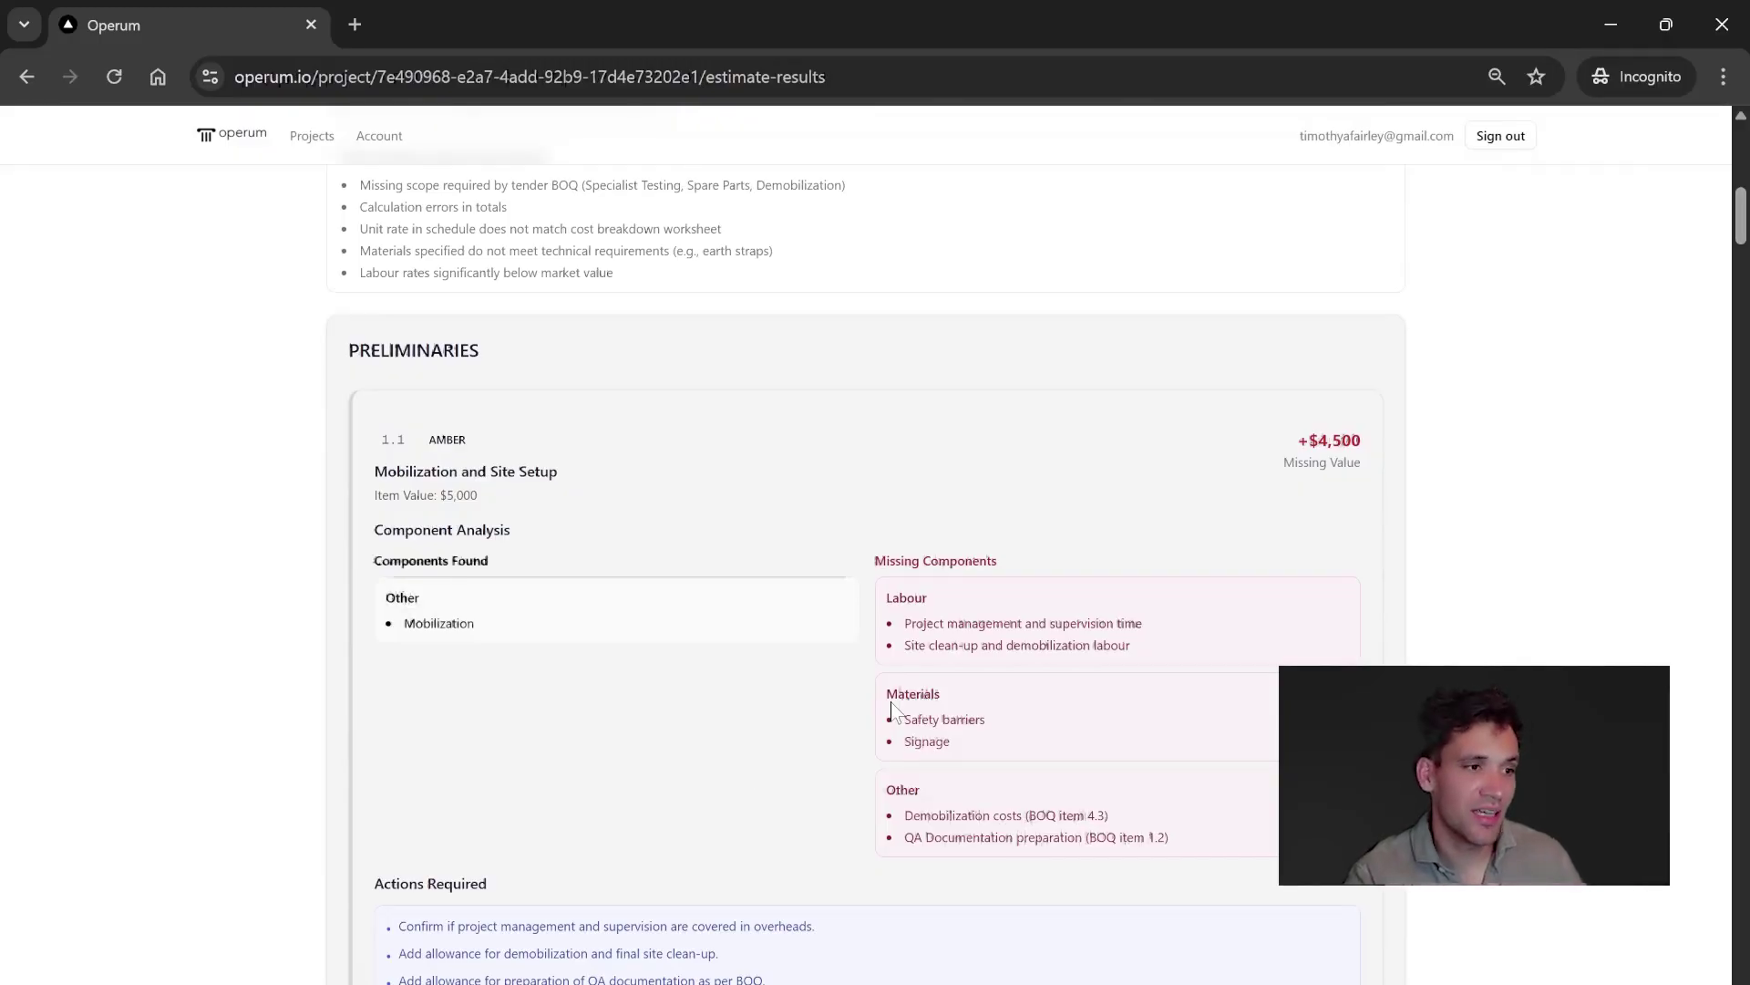
{"action": "scroll", "coordinate": [891, 705], "scroll_direction": "down", "scroll_amount": 1}
{"action": "scroll", "coordinate": [897, 675], "scroll_direction": "down", "scroll_amount": 2}
{"action": "scroll", "coordinate": [1100, 688], "scroll_direction": "up", "scroll_amount": 4}
{"action": "scroll", "coordinate": [797, 652], "scroll_direction": "down", "scroll_amount": 1}
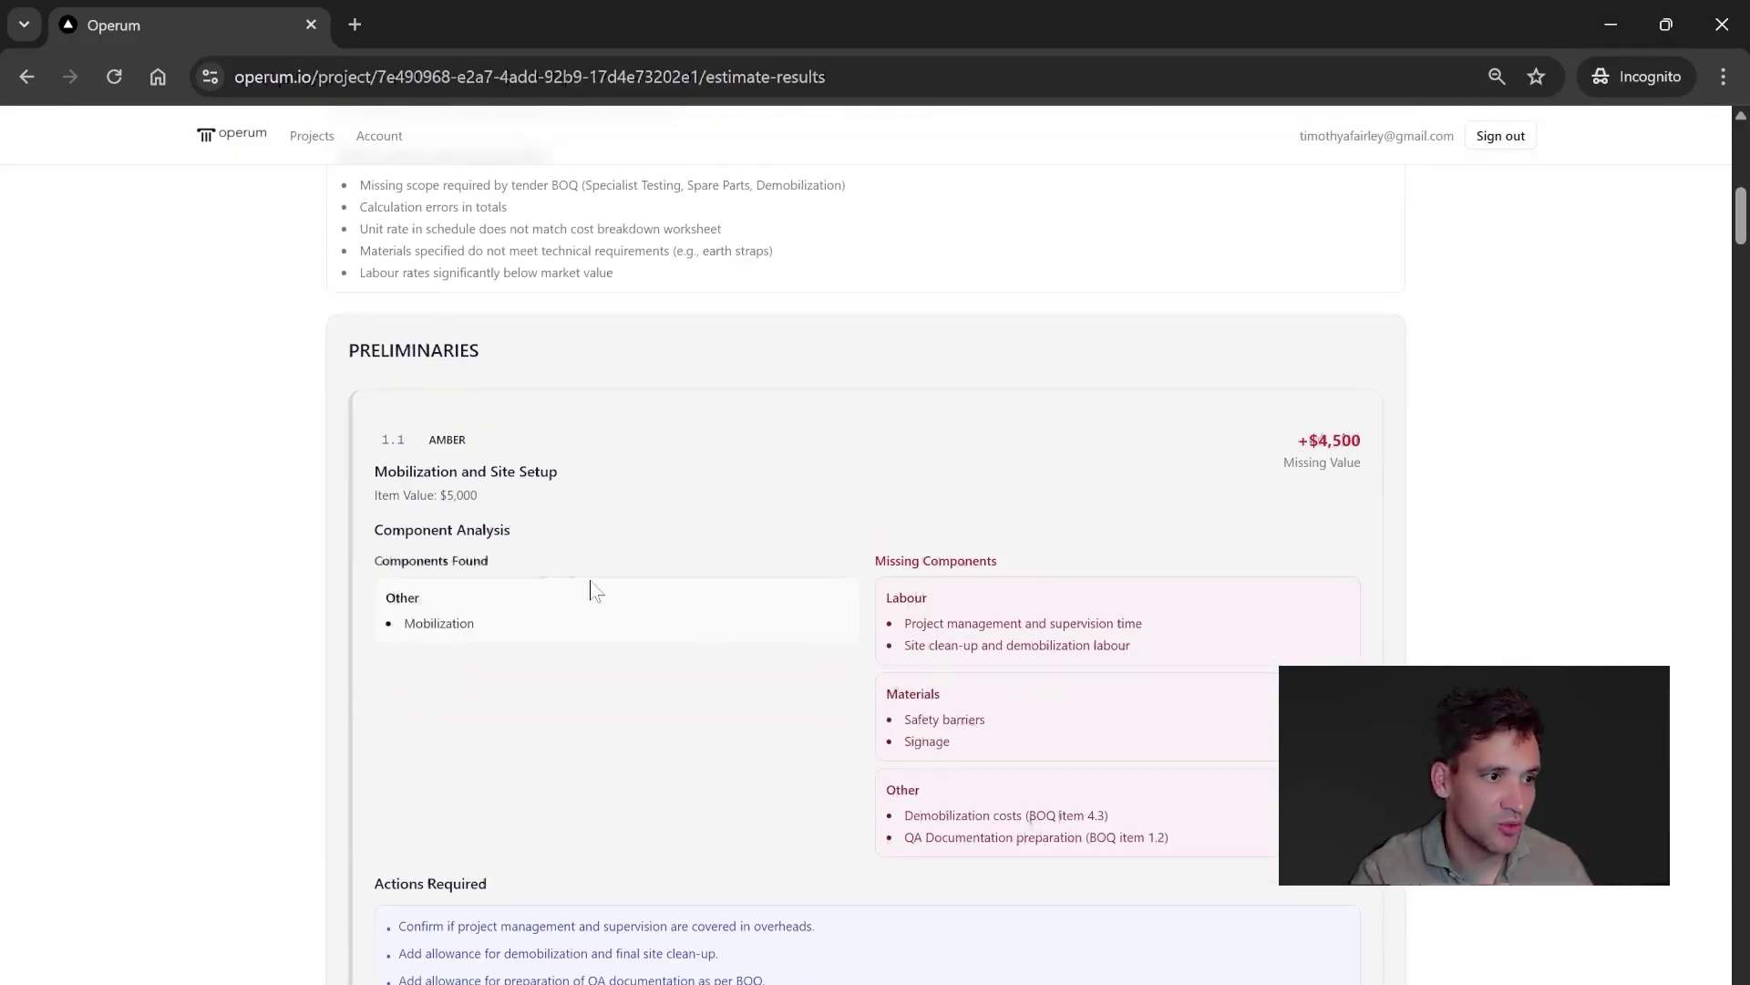
Step: Mark the matching Mobilization and Site Setup row 7 in the Excel estimate
{"action": "left_click", "coordinate": [1259, 977]}
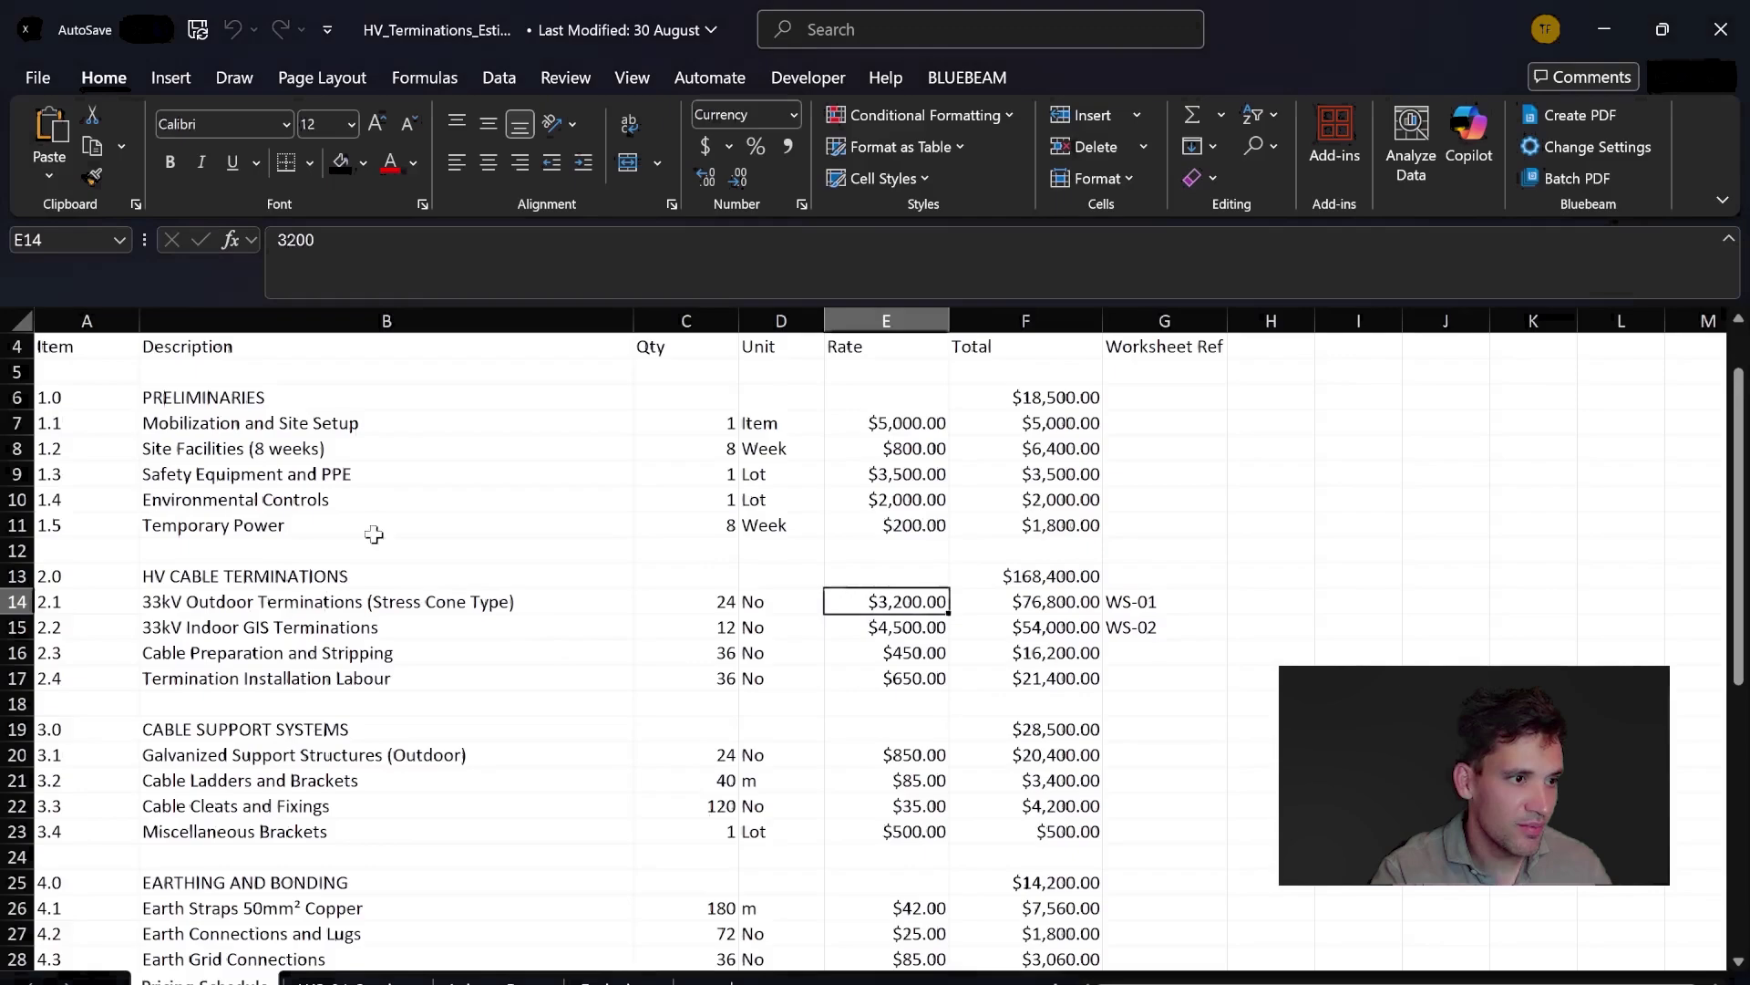
{"action": "scroll", "coordinate": [365, 537], "scroll_direction": "up", "scroll_amount": 1}
{"action": "left_click_drag", "start_coordinate": [87, 499], "coordinate": [1076, 501]}
{"action": "left_click", "coordinate": [1164, 498]}
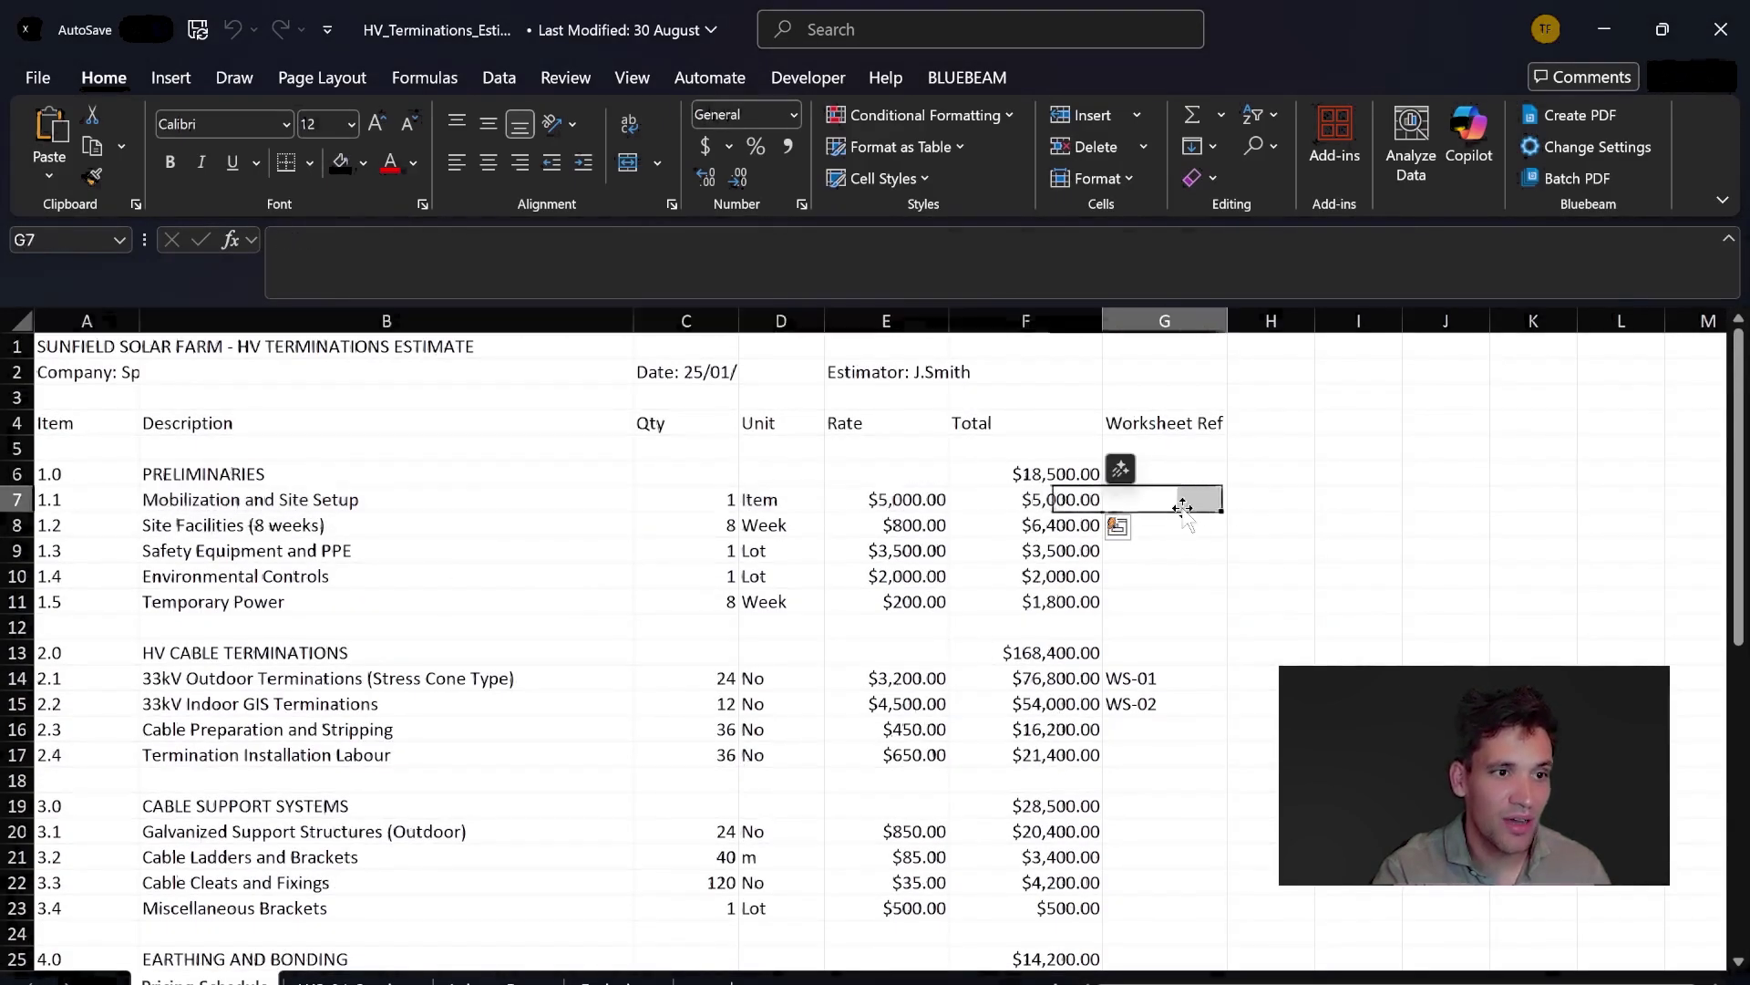
Step: Minimize Excel and highlight Preliminaries item 1.1's title in Operum's line items
{"action": "left_click", "coordinate": [1605, 25]}
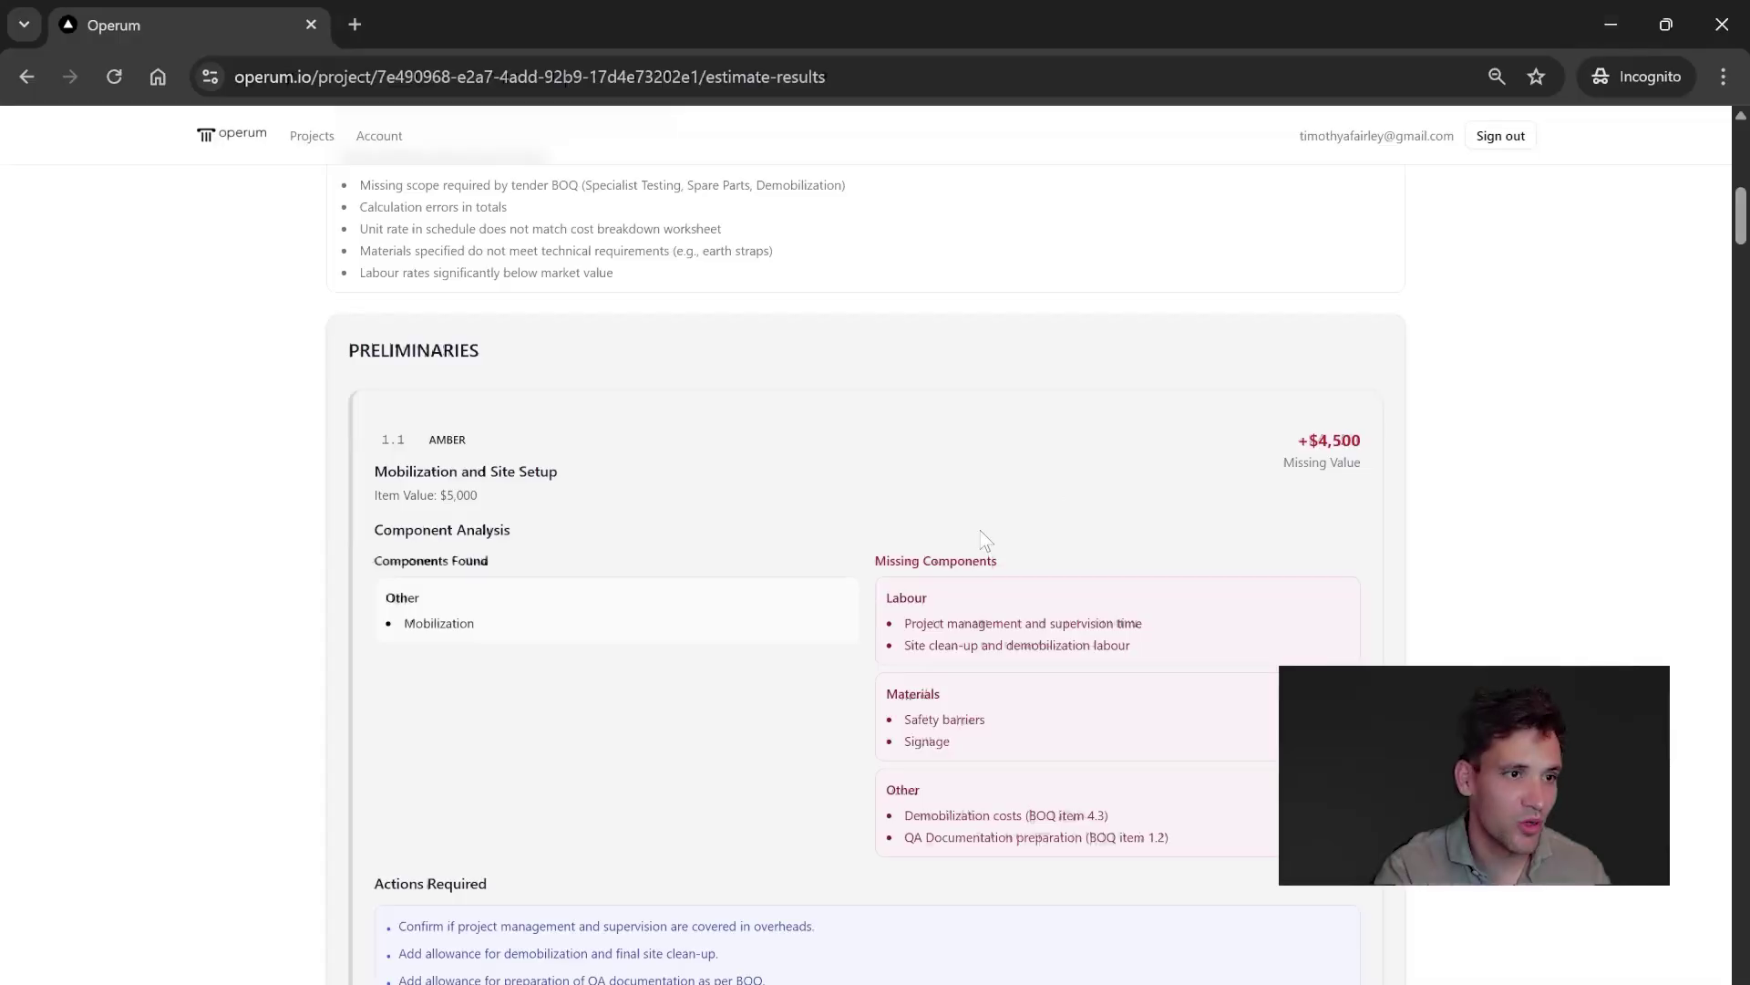
{"action": "scroll", "coordinate": [517, 545], "scroll_direction": "up", "scroll_amount": 1}
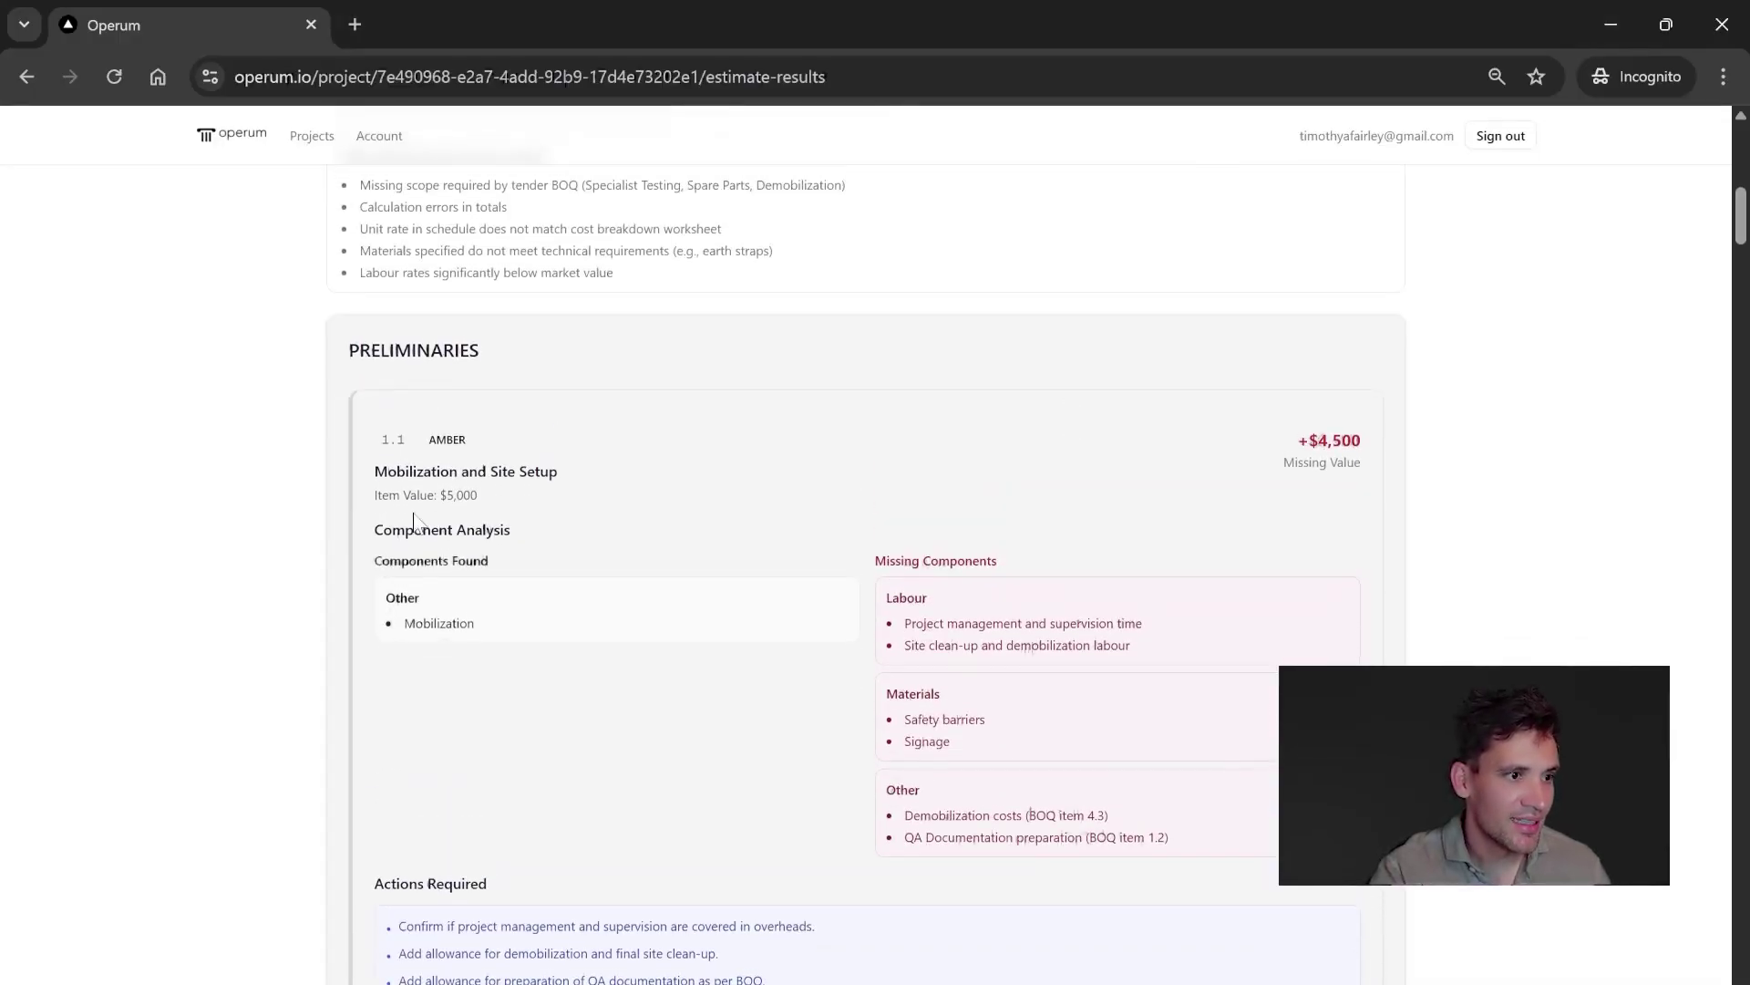
{"action": "left_click_drag", "start_coordinate": [454, 471], "coordinate": [641, 483]}
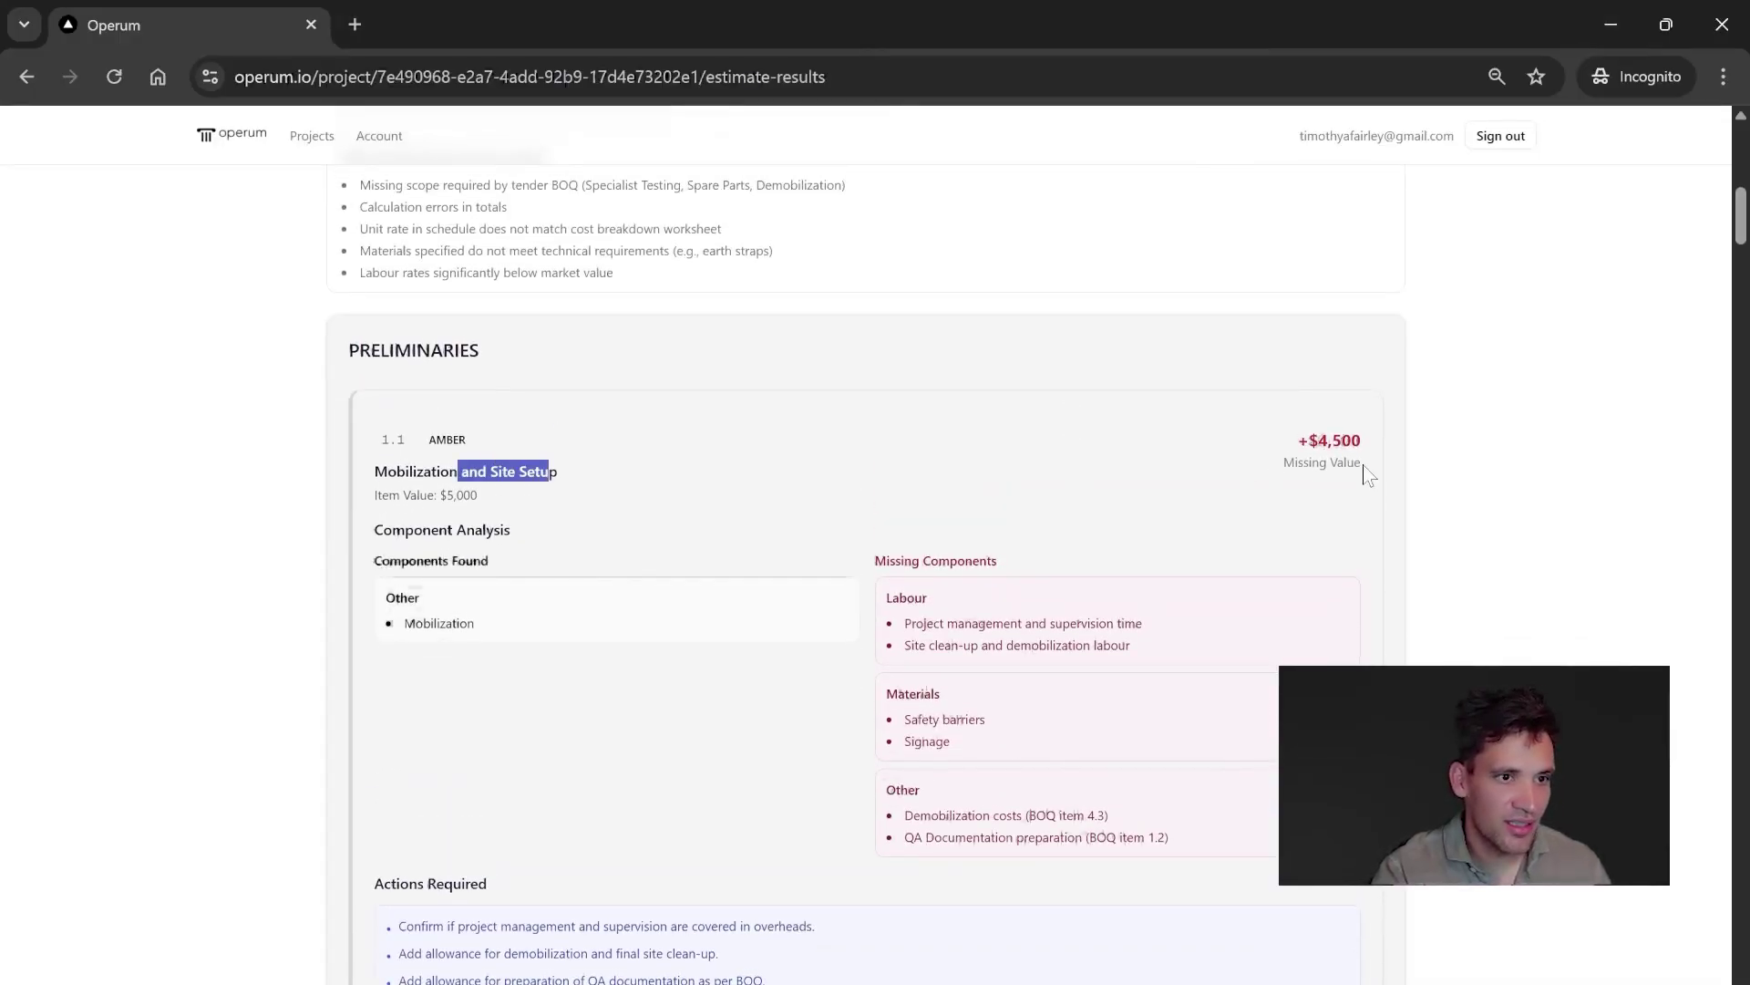
{"action": "scroll", "coordinate": [649, 437], "scroll_direction": "down", "scroll_amount": 1}
{"action": "left_click", "coordinate": [448, 503]}
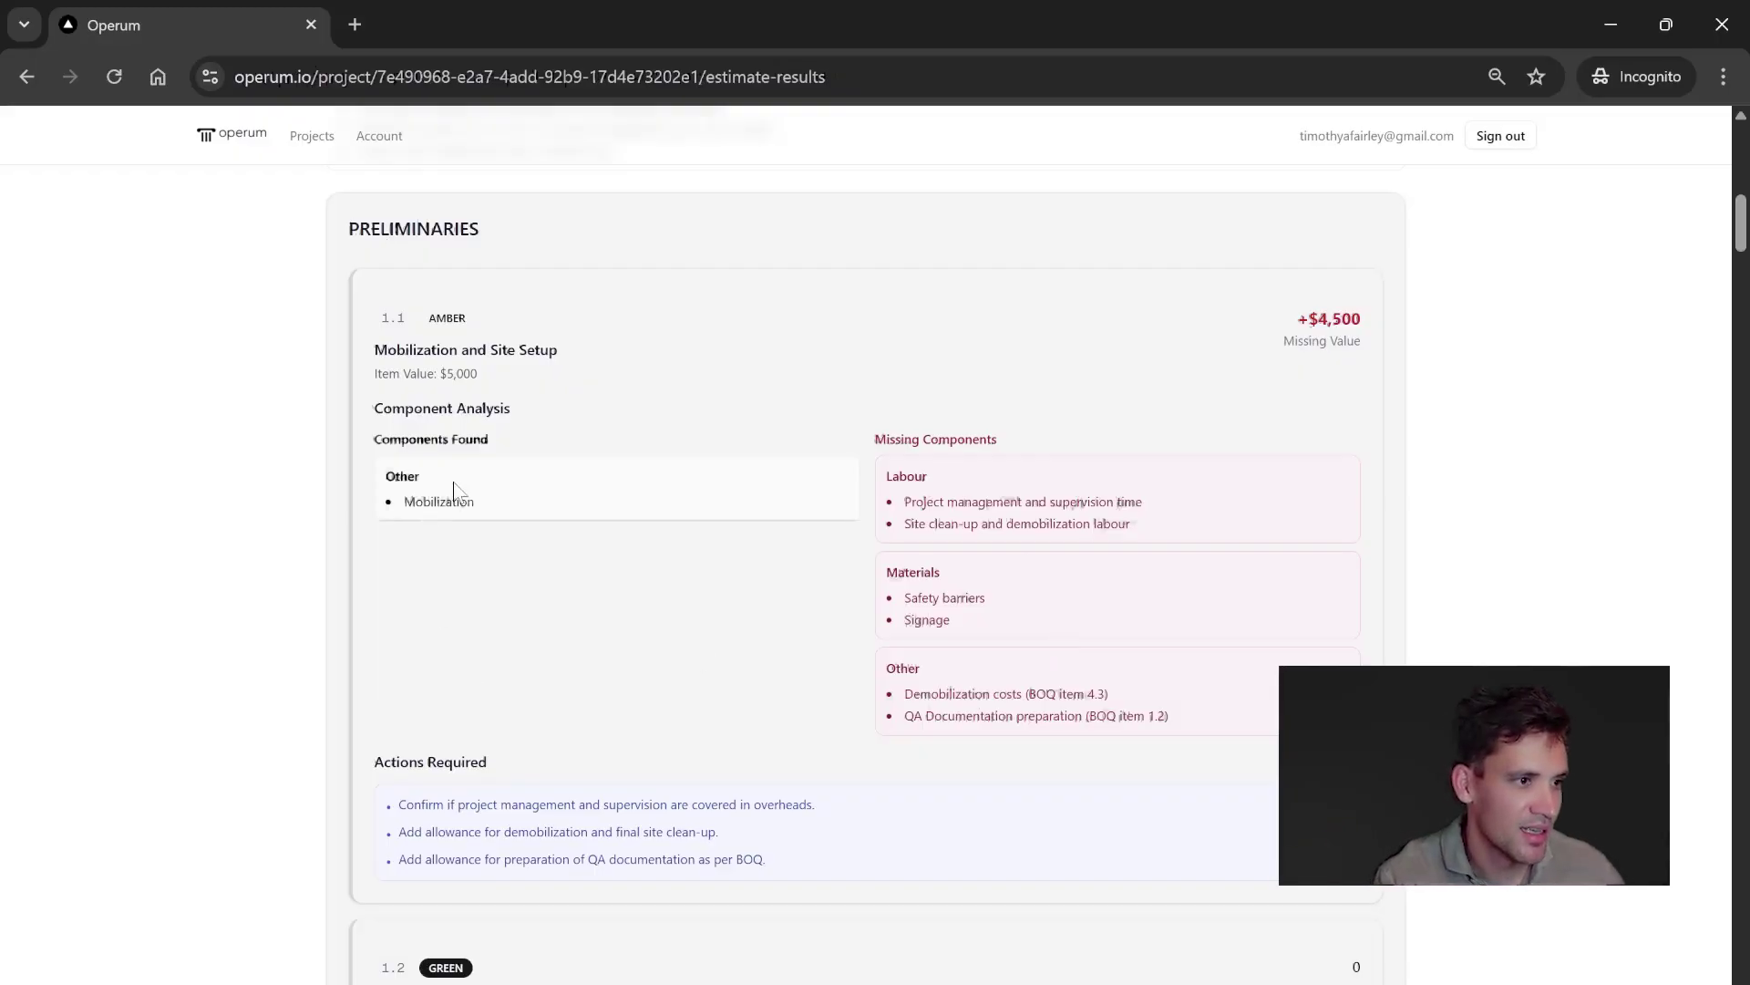
{"action": "scroll", "coordinate": [490, 548], "scroll_direction": "down", "scroll_amount": 1}
{"action": "scroll", "coordinate": [888, 468], "scroll_direction": "up", "scroll_amount": 1}
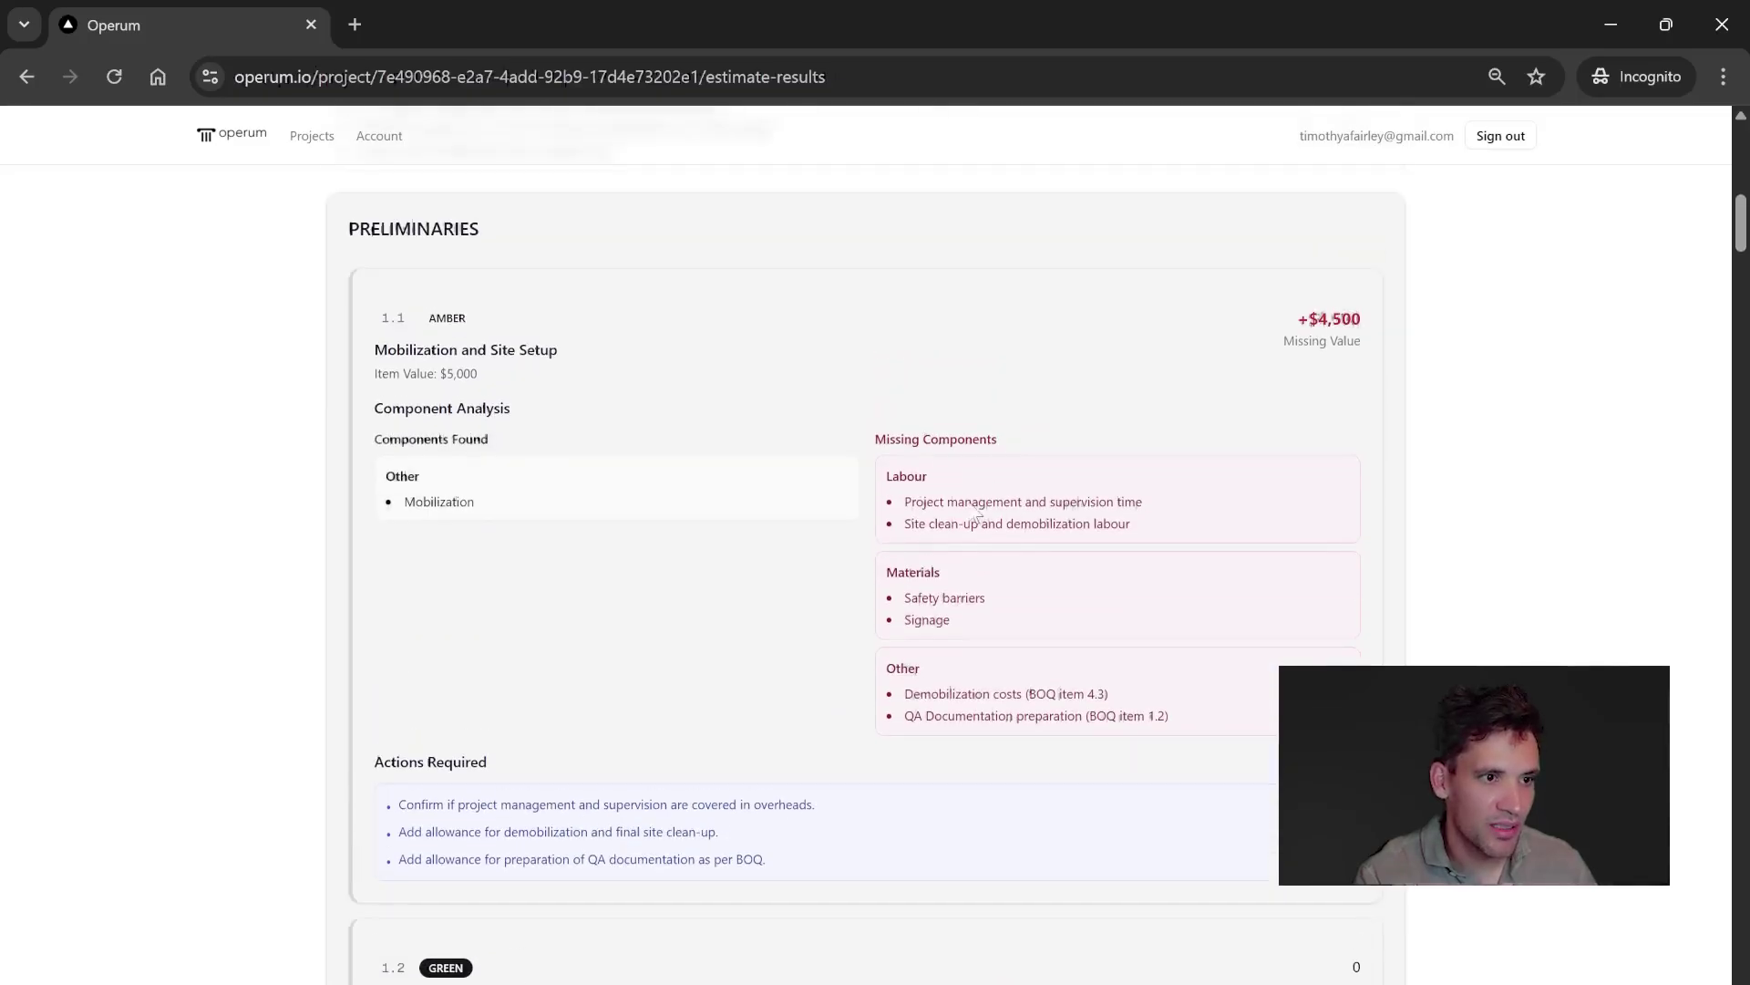
Step: Note missing site clean-up labour, safety barriers and signage across items 1.1–1.3, then return to Excel
{"action": "left_click_drag", "start_coordinate": [928, 525], "coordinate": [1013, 525]}
{"action": "left_click", "coordinate": [1150, 533]}
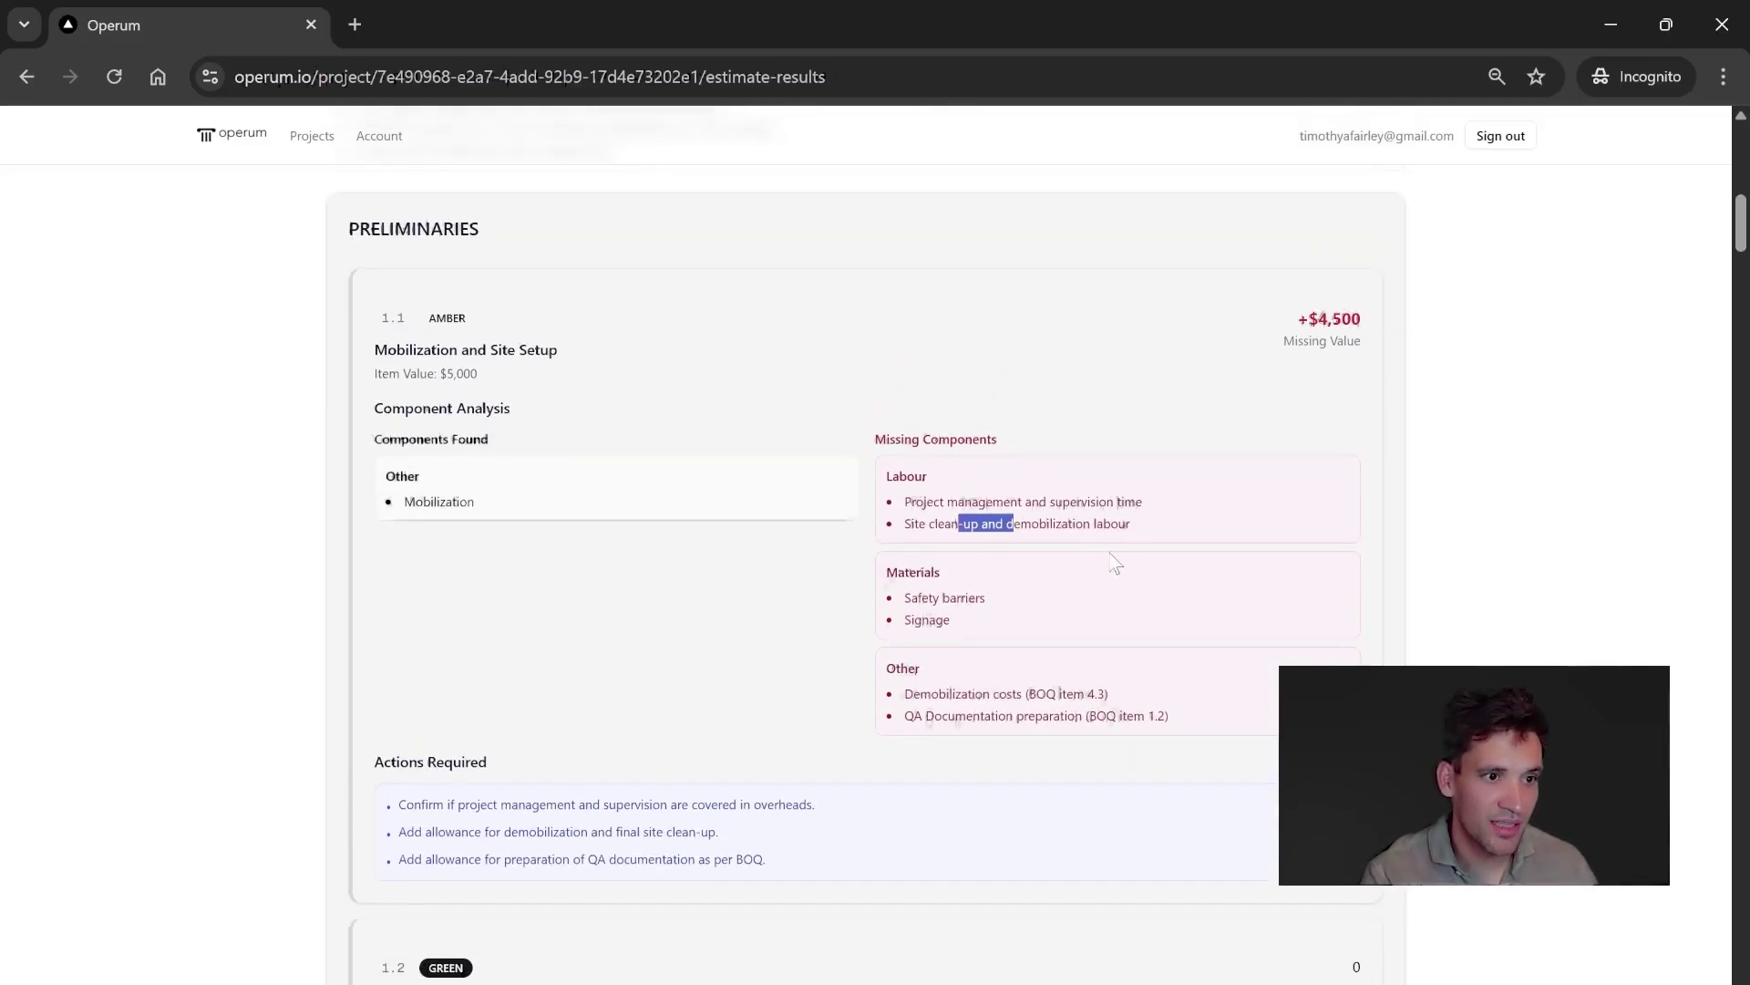
{"action": "left_click_drag", "start_coordinate": [957, 599], "coordinate": [1028, 627]}
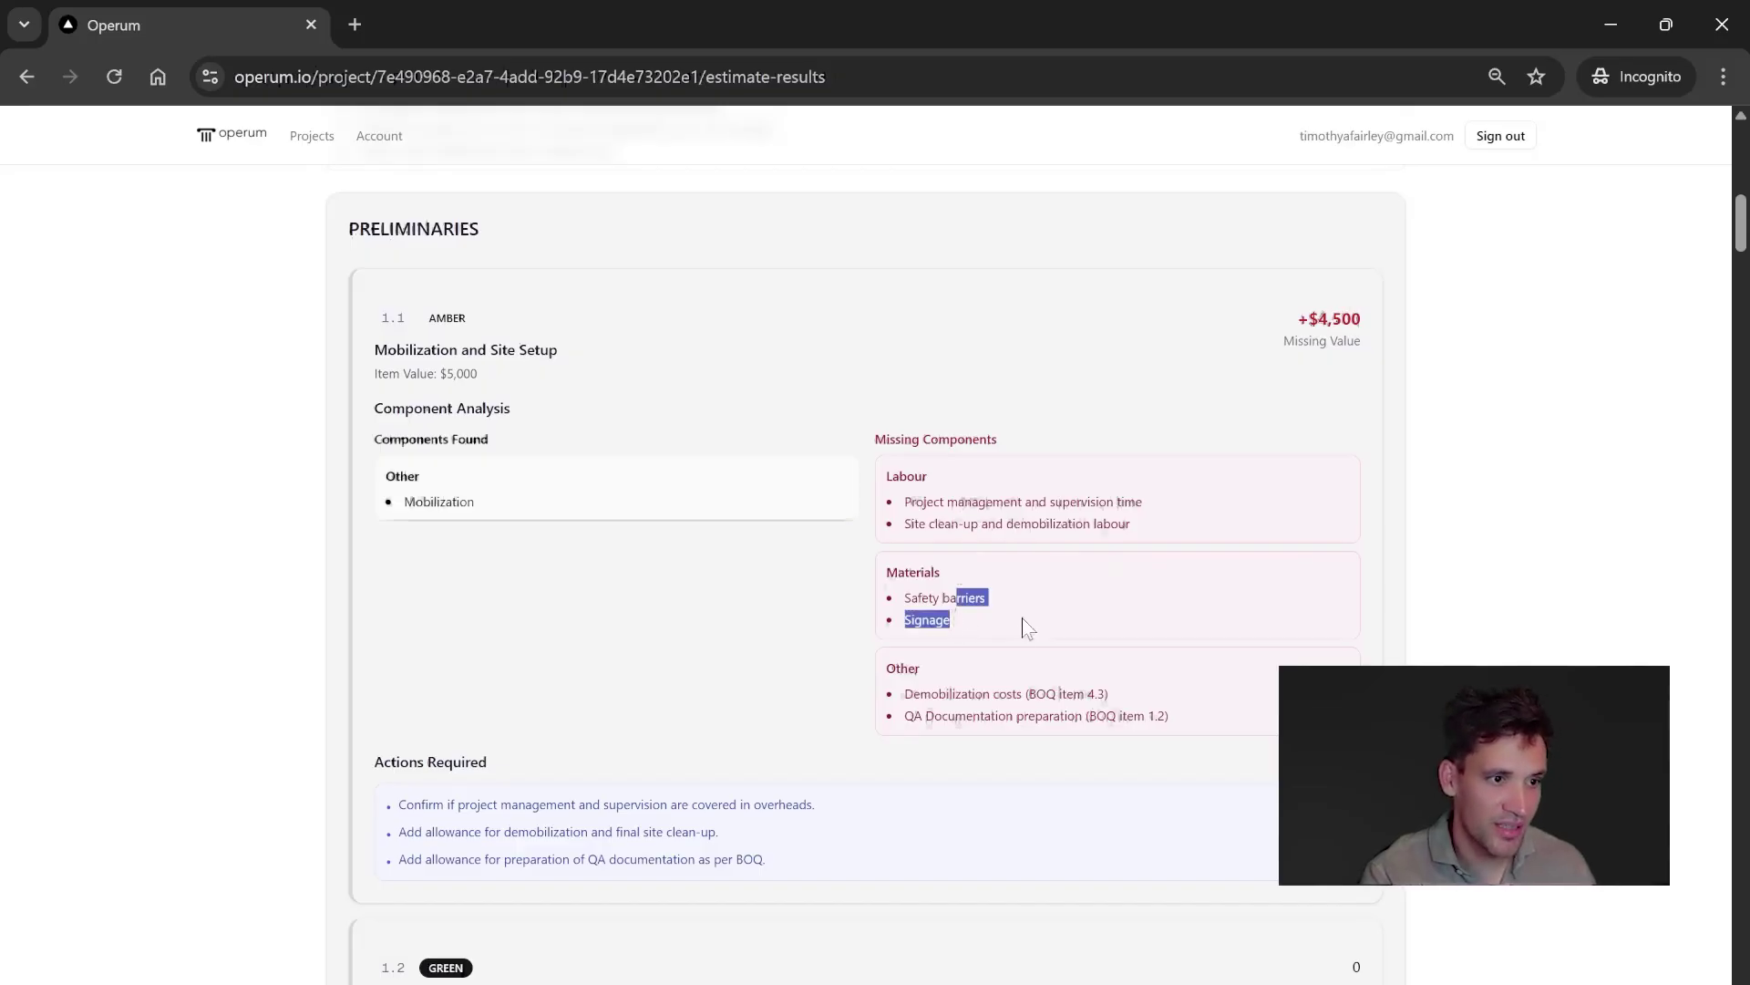
{"action": "scroll", "coordinate": [1009, 714], "scroll_direction": "down", "scroll_amount": 1}
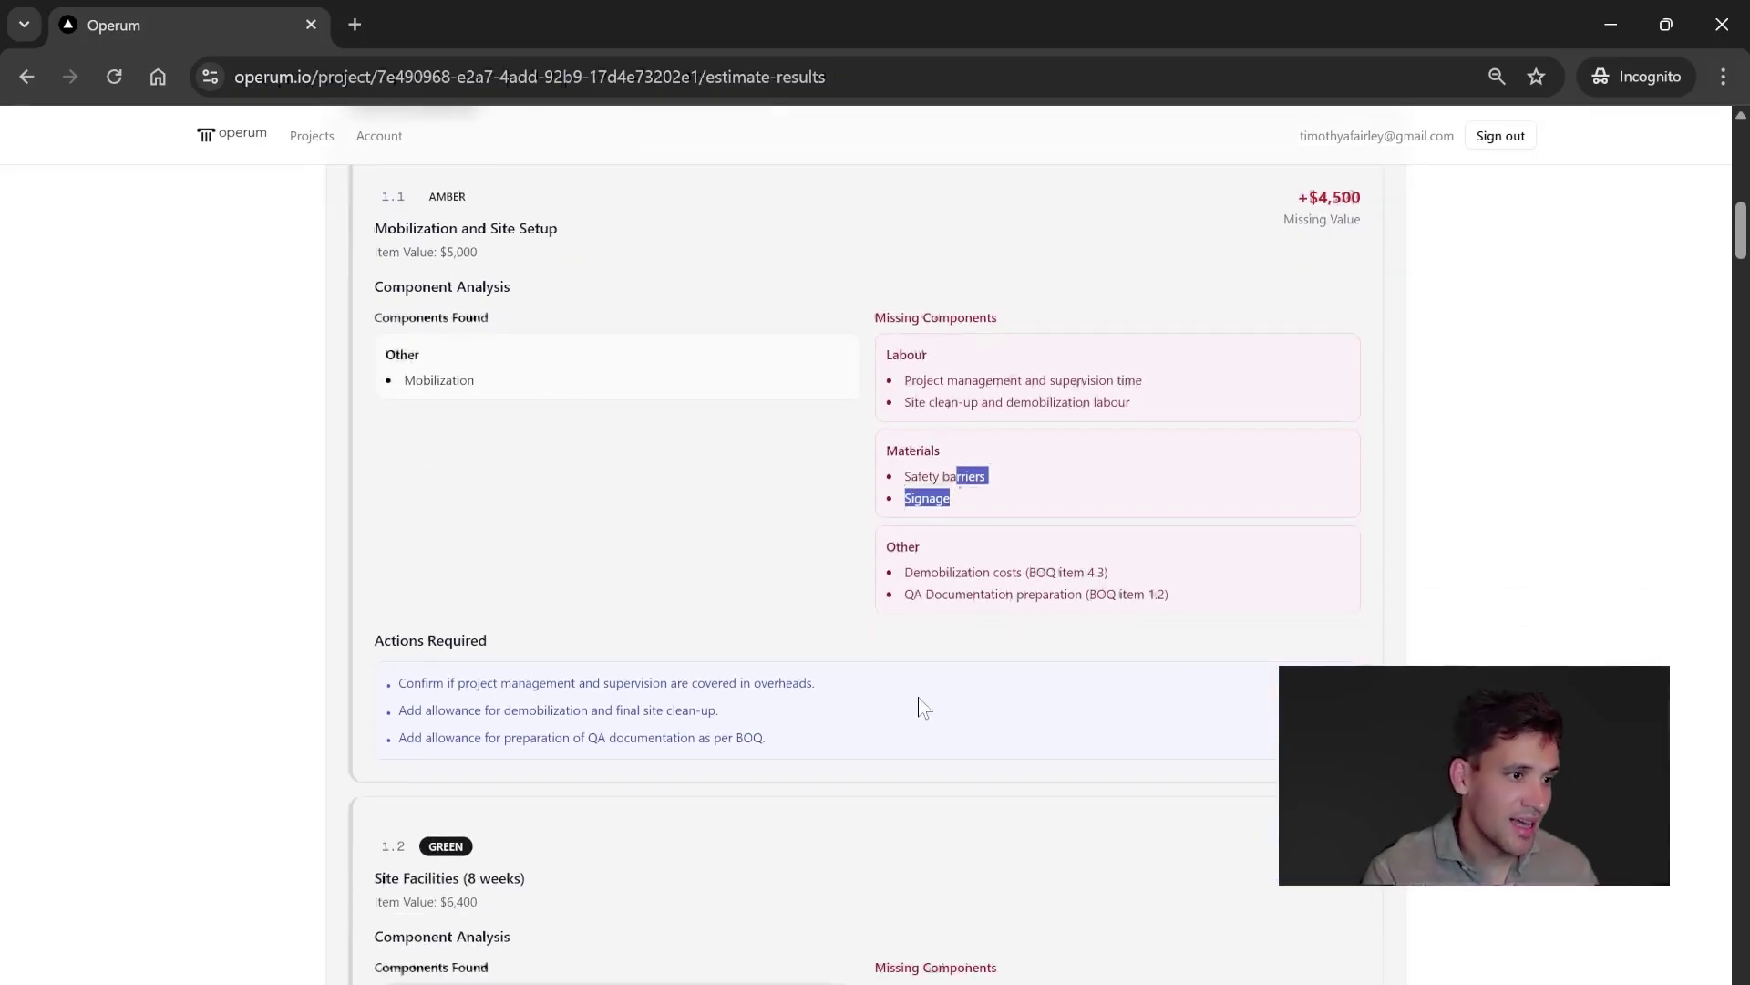
{"action": "scroll", "coordinate": [920, 704], "scroll_direction": "down", "scroll_amount": 2}
{"action": "scroll", "coordinate": [917, 700], "scroll_direction": "up", "scroll_amount": 2}
{"action": "scroll", "coordinate": [915, 700], "scroll_direction": "down", "scroll_amount": 2}
{"action": "scroll", "coordinate": [917, 707], "scroll_direction": "up", "scroll_amount": 2}
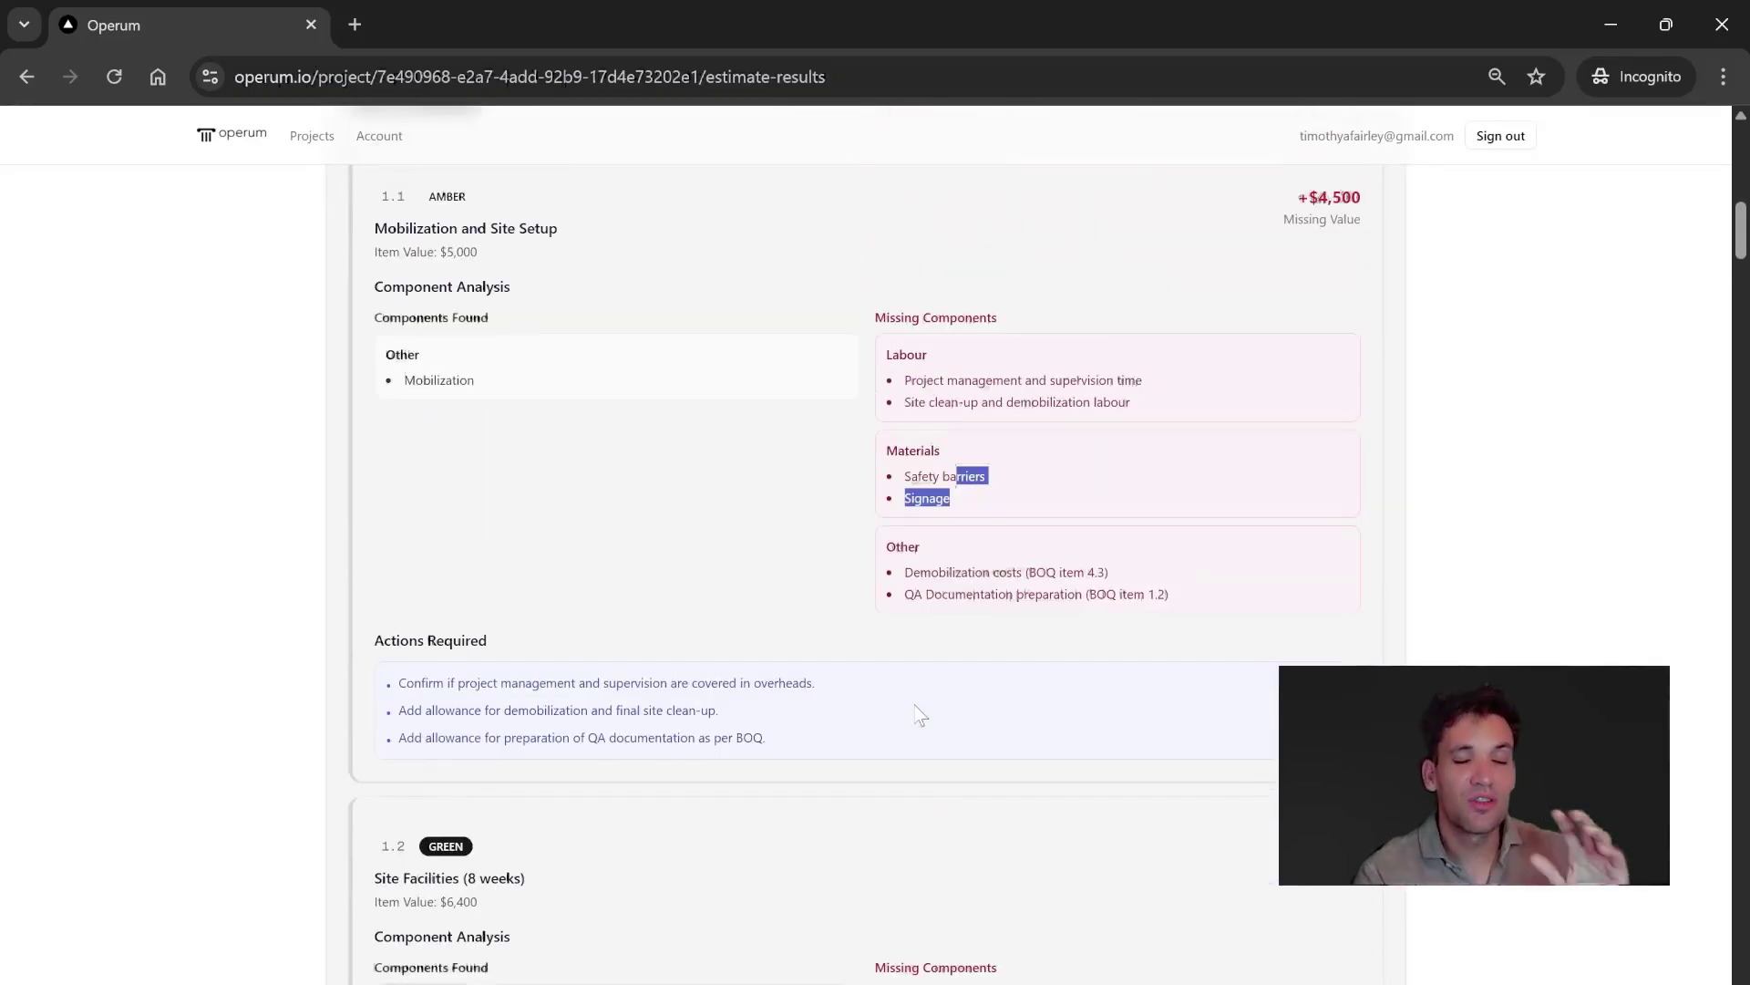
{"action": "scroll", "coordinate": [962, 688], "scroll_direction": "up", "scroll_amount": 1}
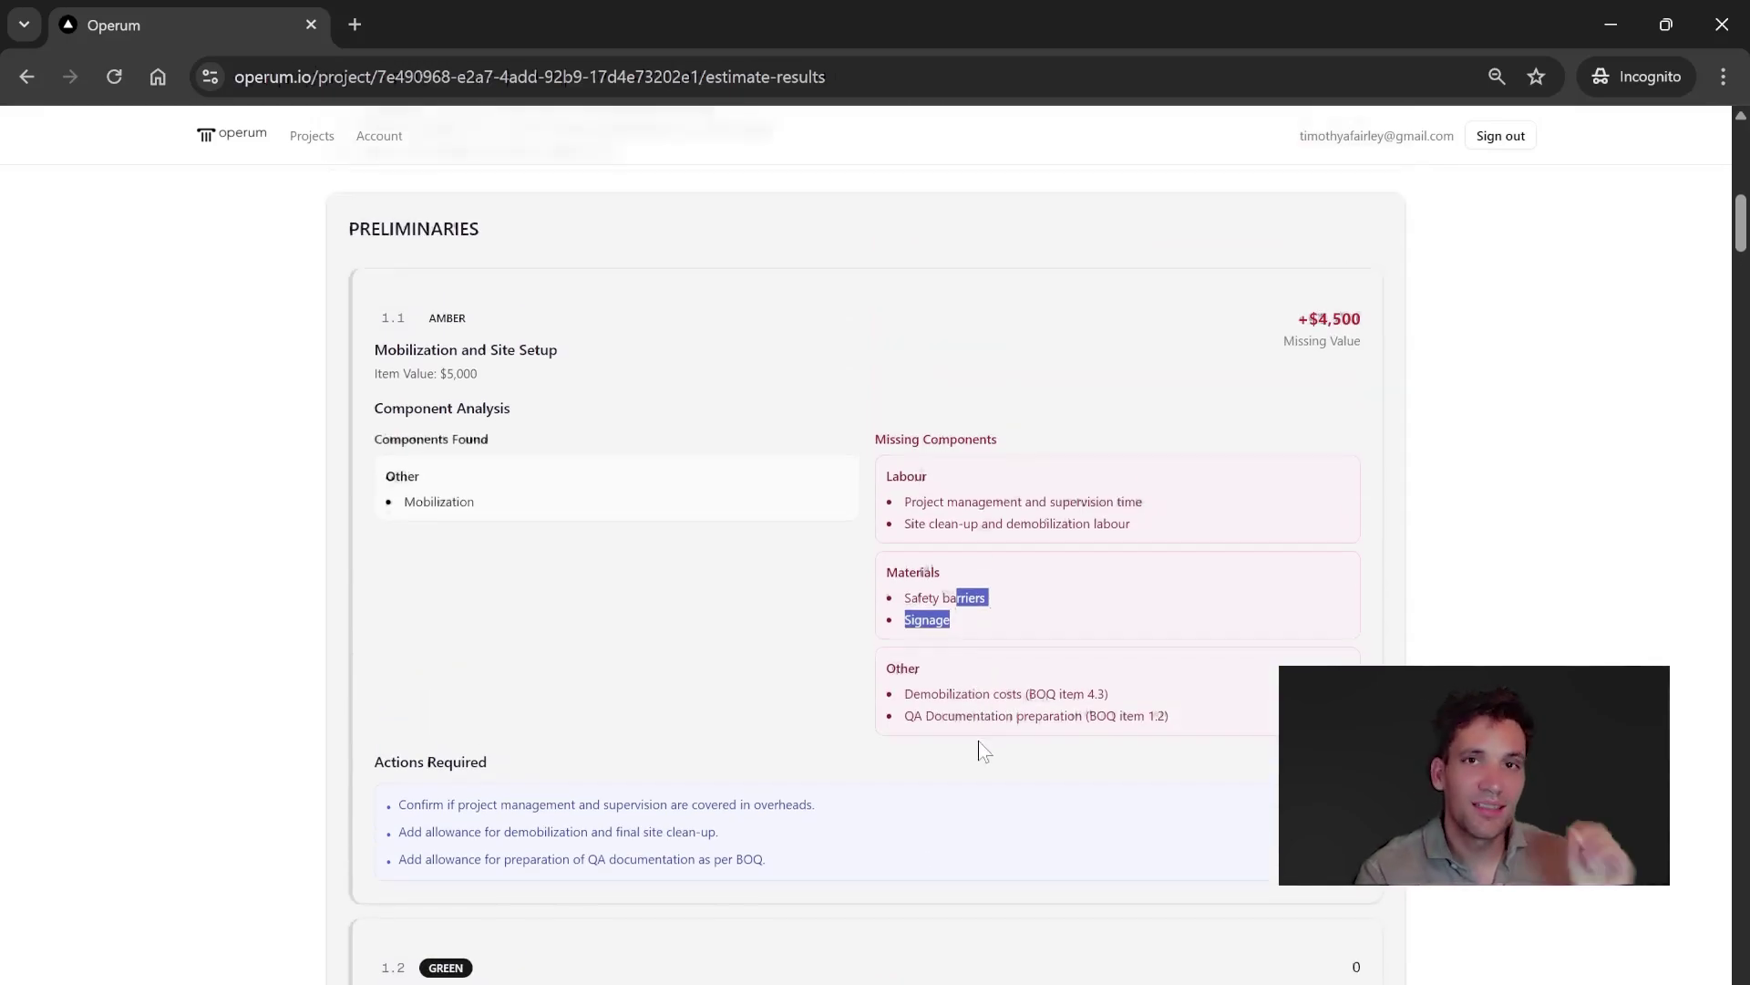
{"action": "scroll", "coordinate": [987, 756], "scroll_direction": "down", "scroll_amount": 6}
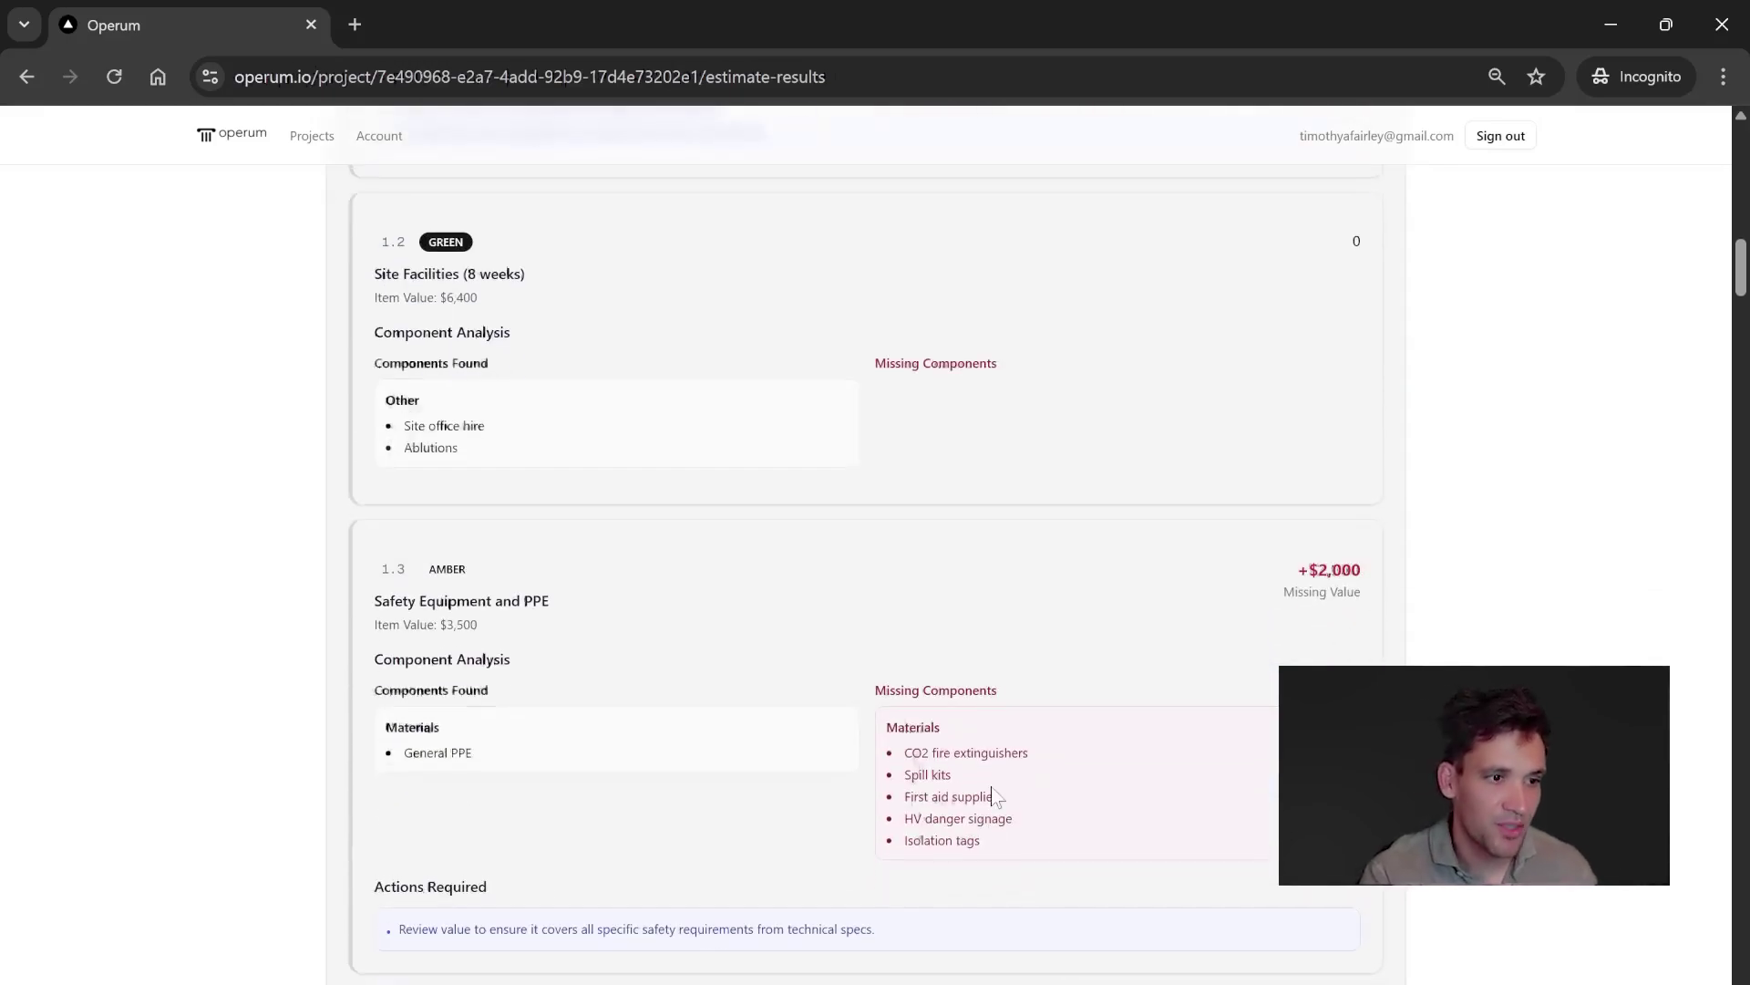
{"action": "key", "text": "alt+Tab"}
Step: Inspect the Galvanized Support line, item 2.2's total formula and the 33kV Outdoor Terminations row, then minimize Excel
{"action": "scroll", "coordinate": [363, 643], "scroll_direction": "down", "scroll_amount": 7}
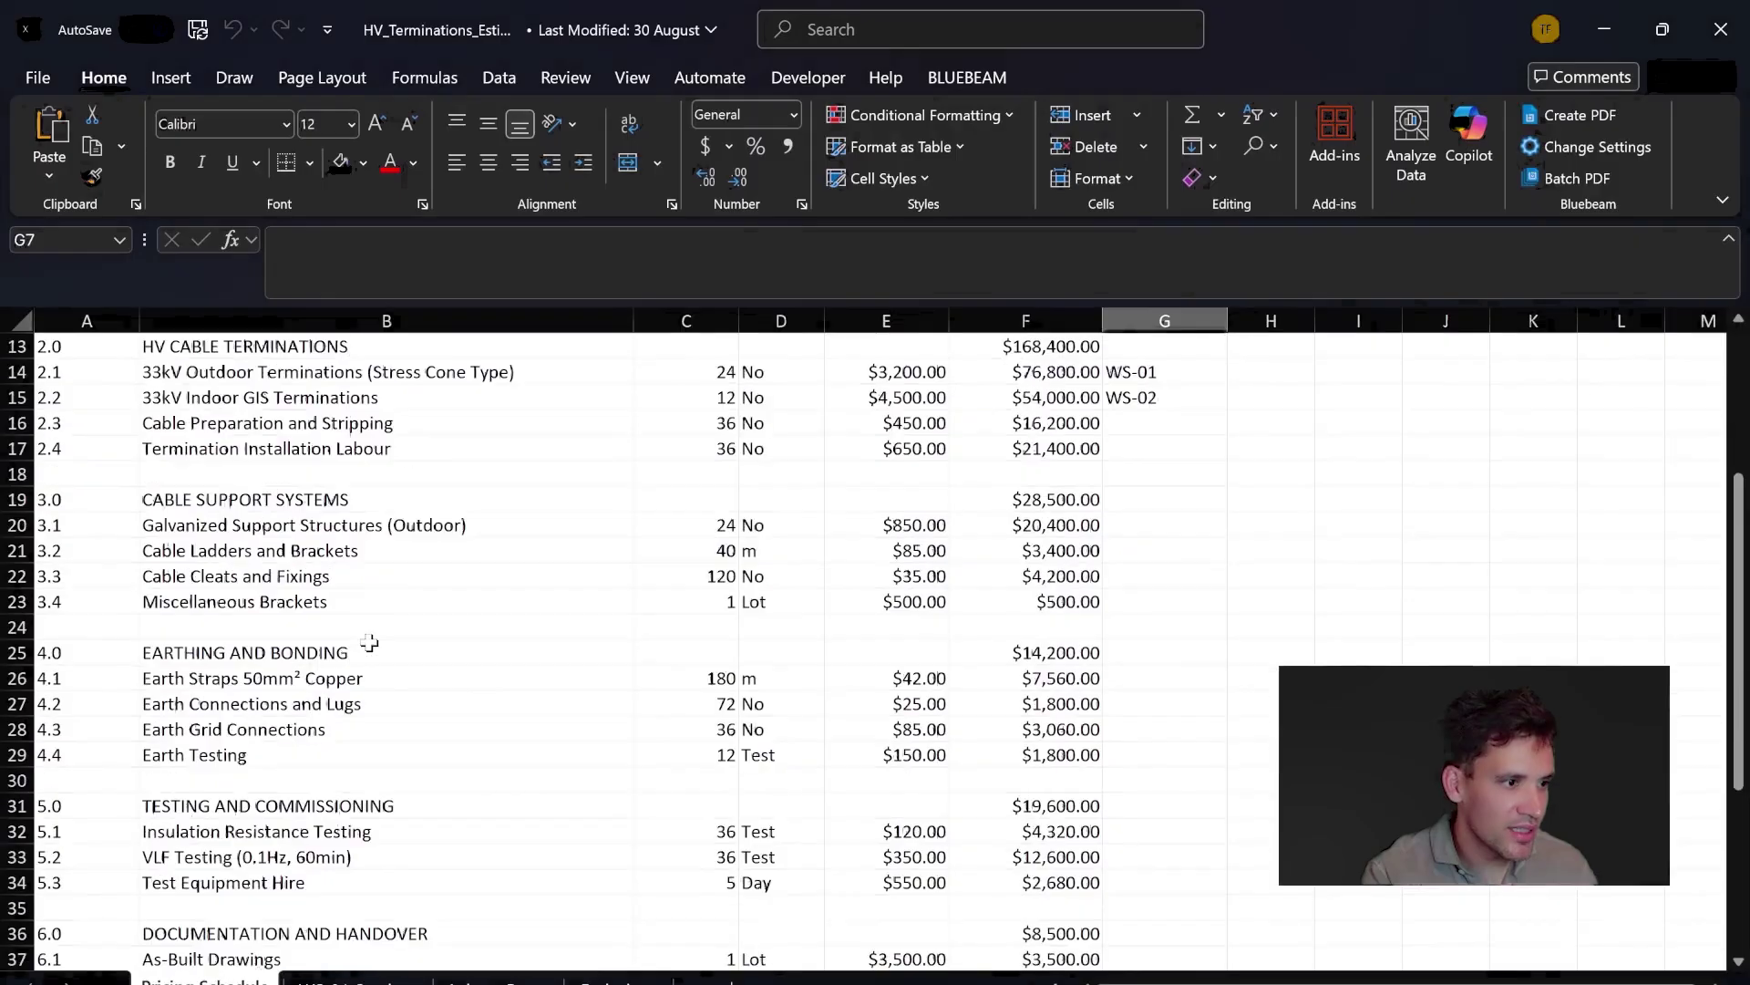
{"action": "scroll", "coordinate": [366, 649], "scroll_direction": "up", "scroll_amount": 4}
{"action": "left_click", "coordinate": [365, 598]}
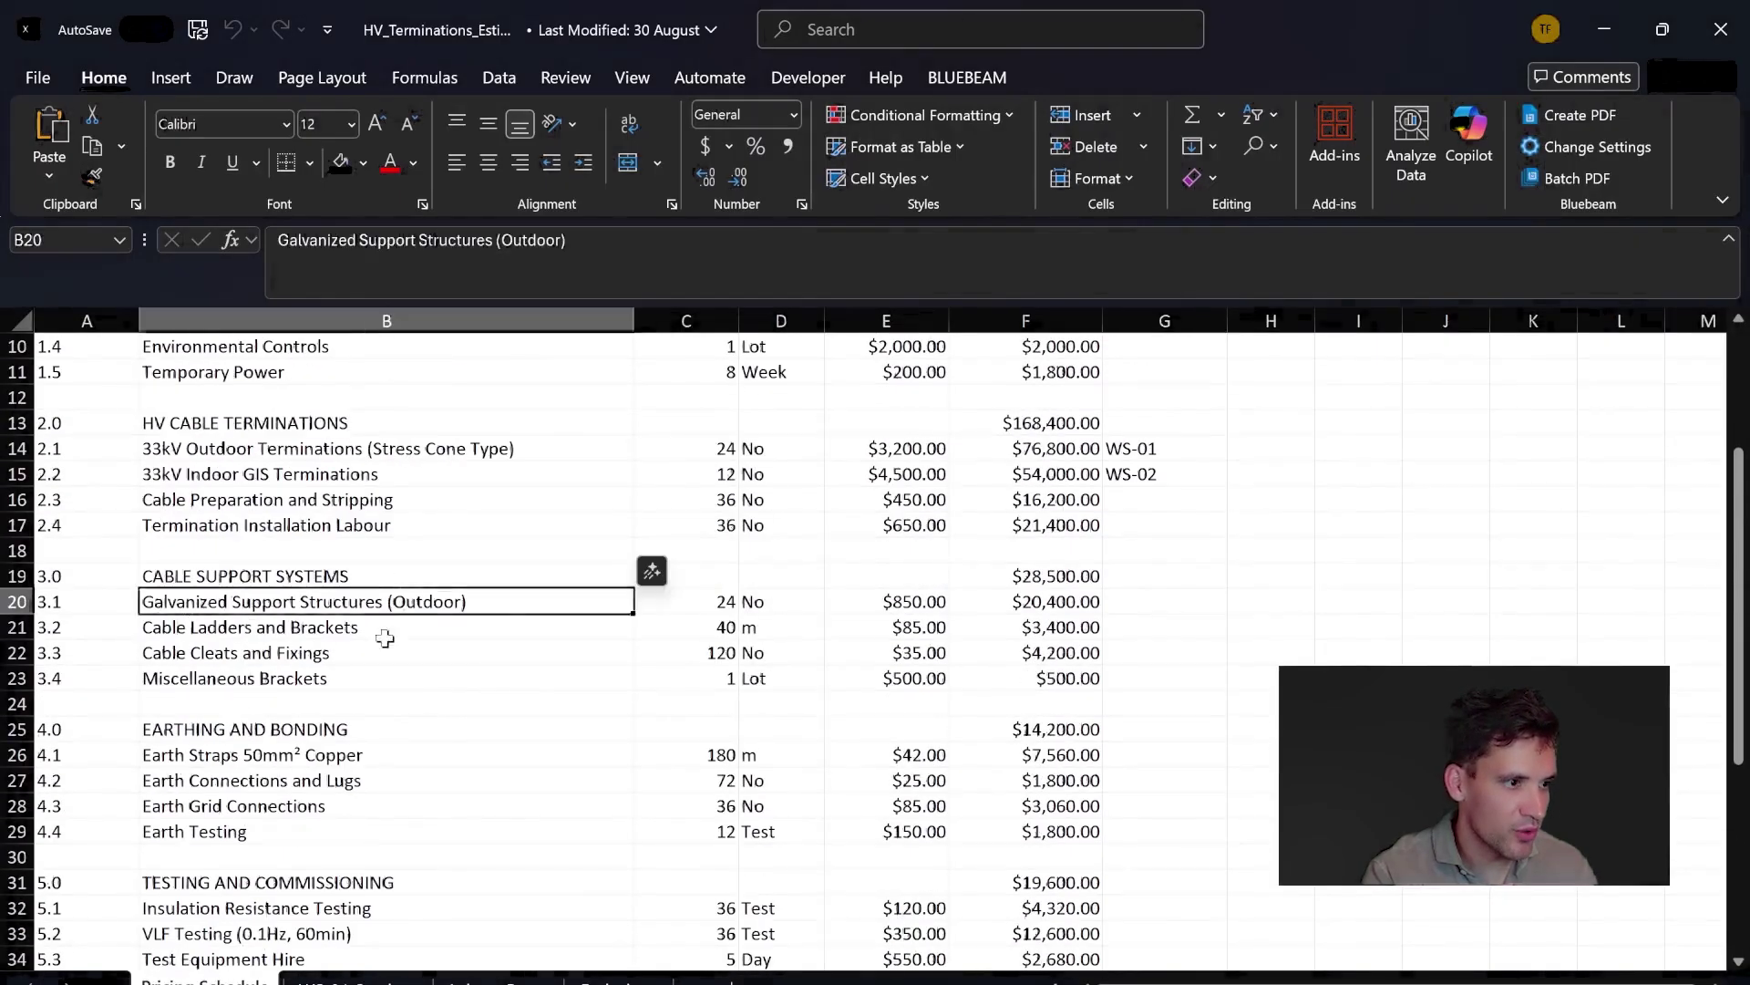
{"action": "scroll", "coordinate": [698, 622], "scroll_direction": "down", "scroll_amount": 1}
{"action": "scroll", "coordinate": [699, 623], "scroll_direction": "down", "scroll_amount": 4}
{"action": "scroll", "coordinate": [738, 723], "scroll_direction": "up", "scroll_amount": 7}
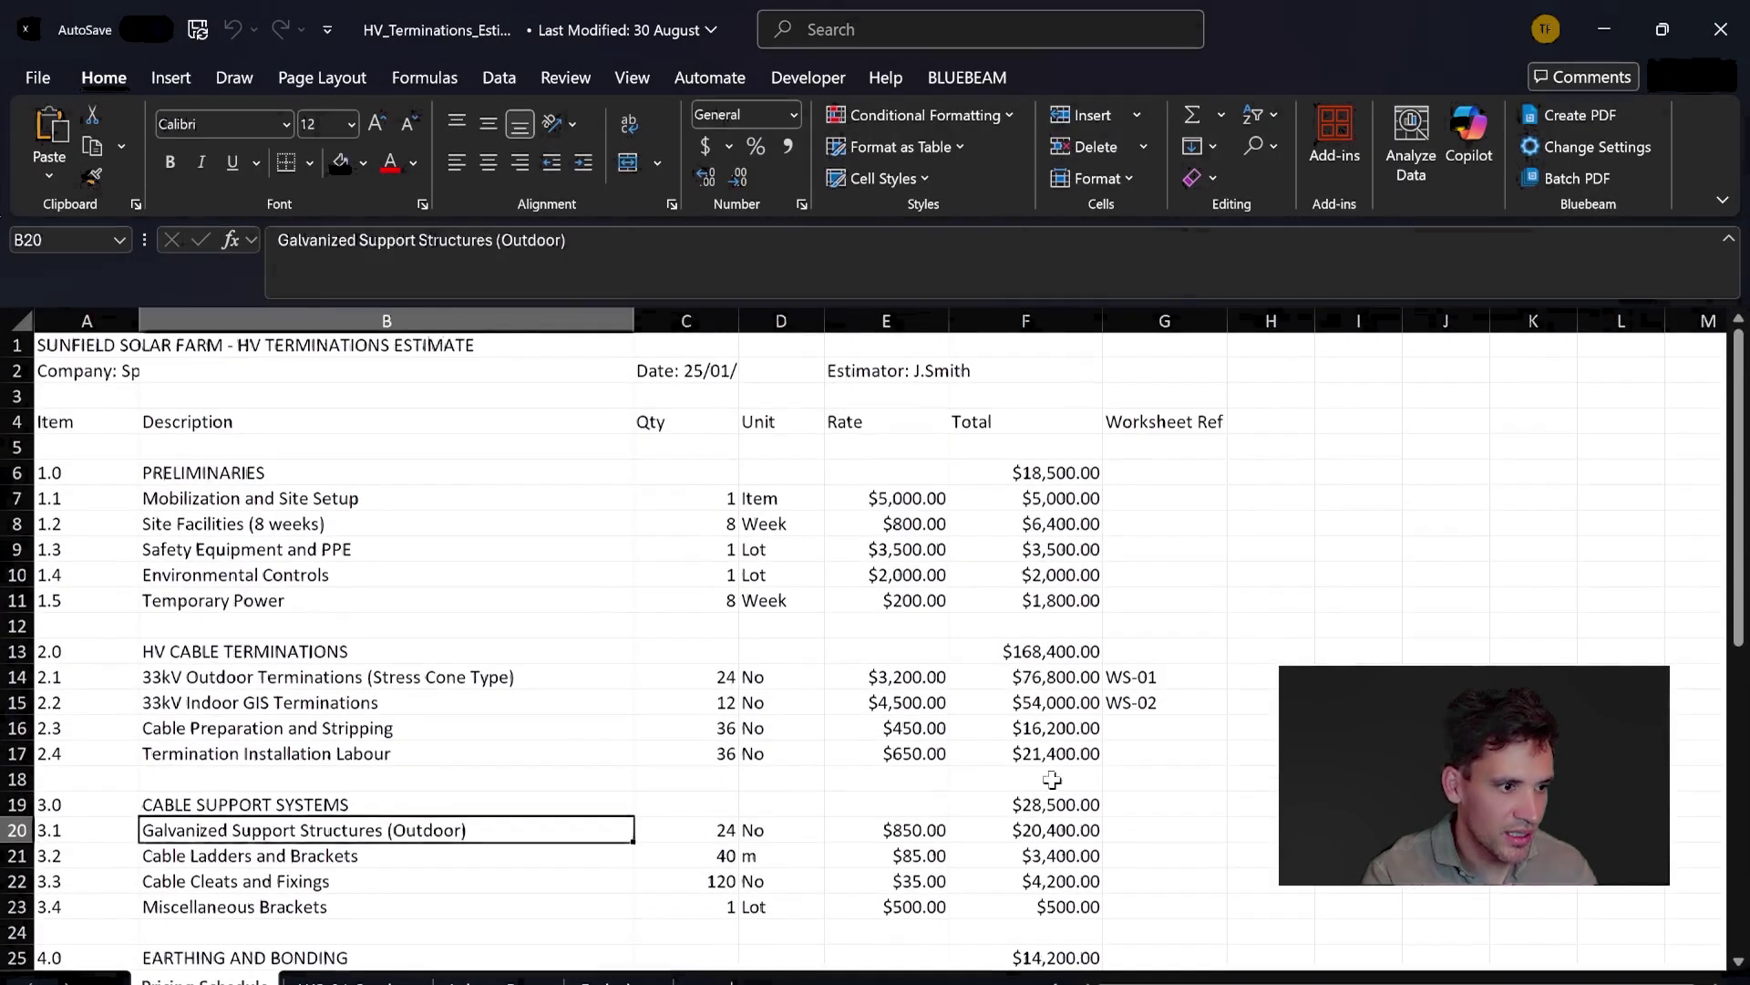
{"action": "left_click", "coordinate": [1076, 704]}
{"action": "left_click", "coordinate": [212, 704]}
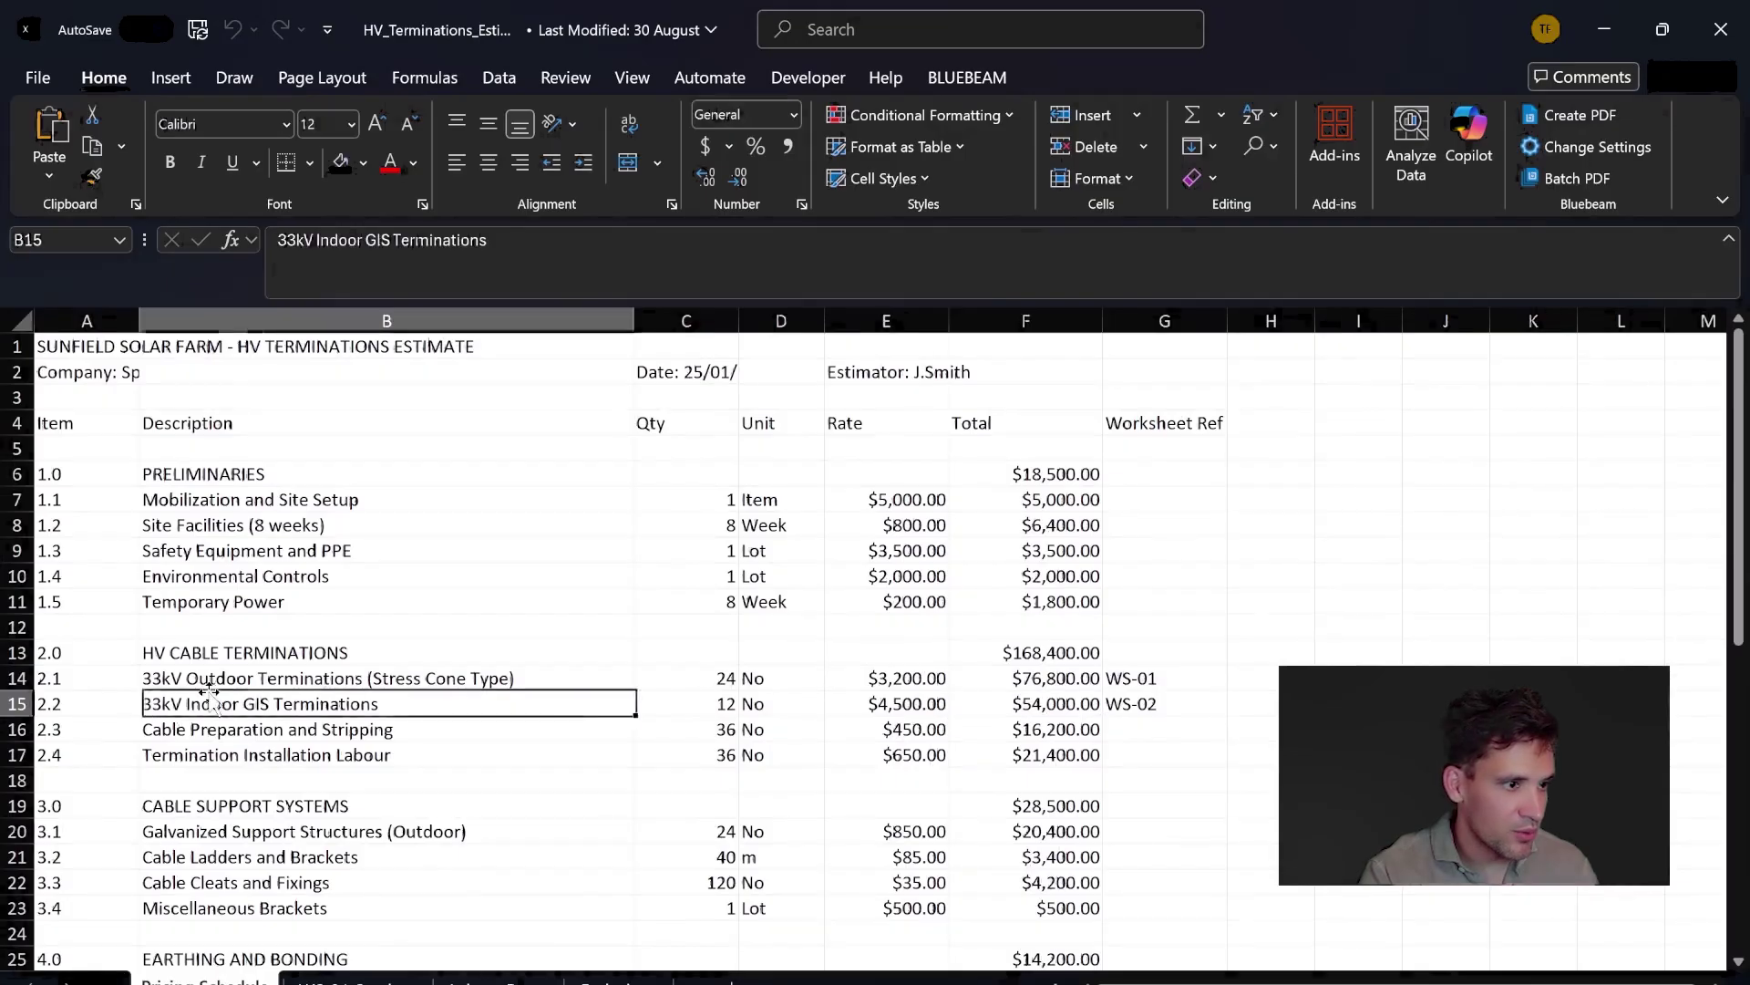
{"action": "left_click", "coordinate": [36, 679]}
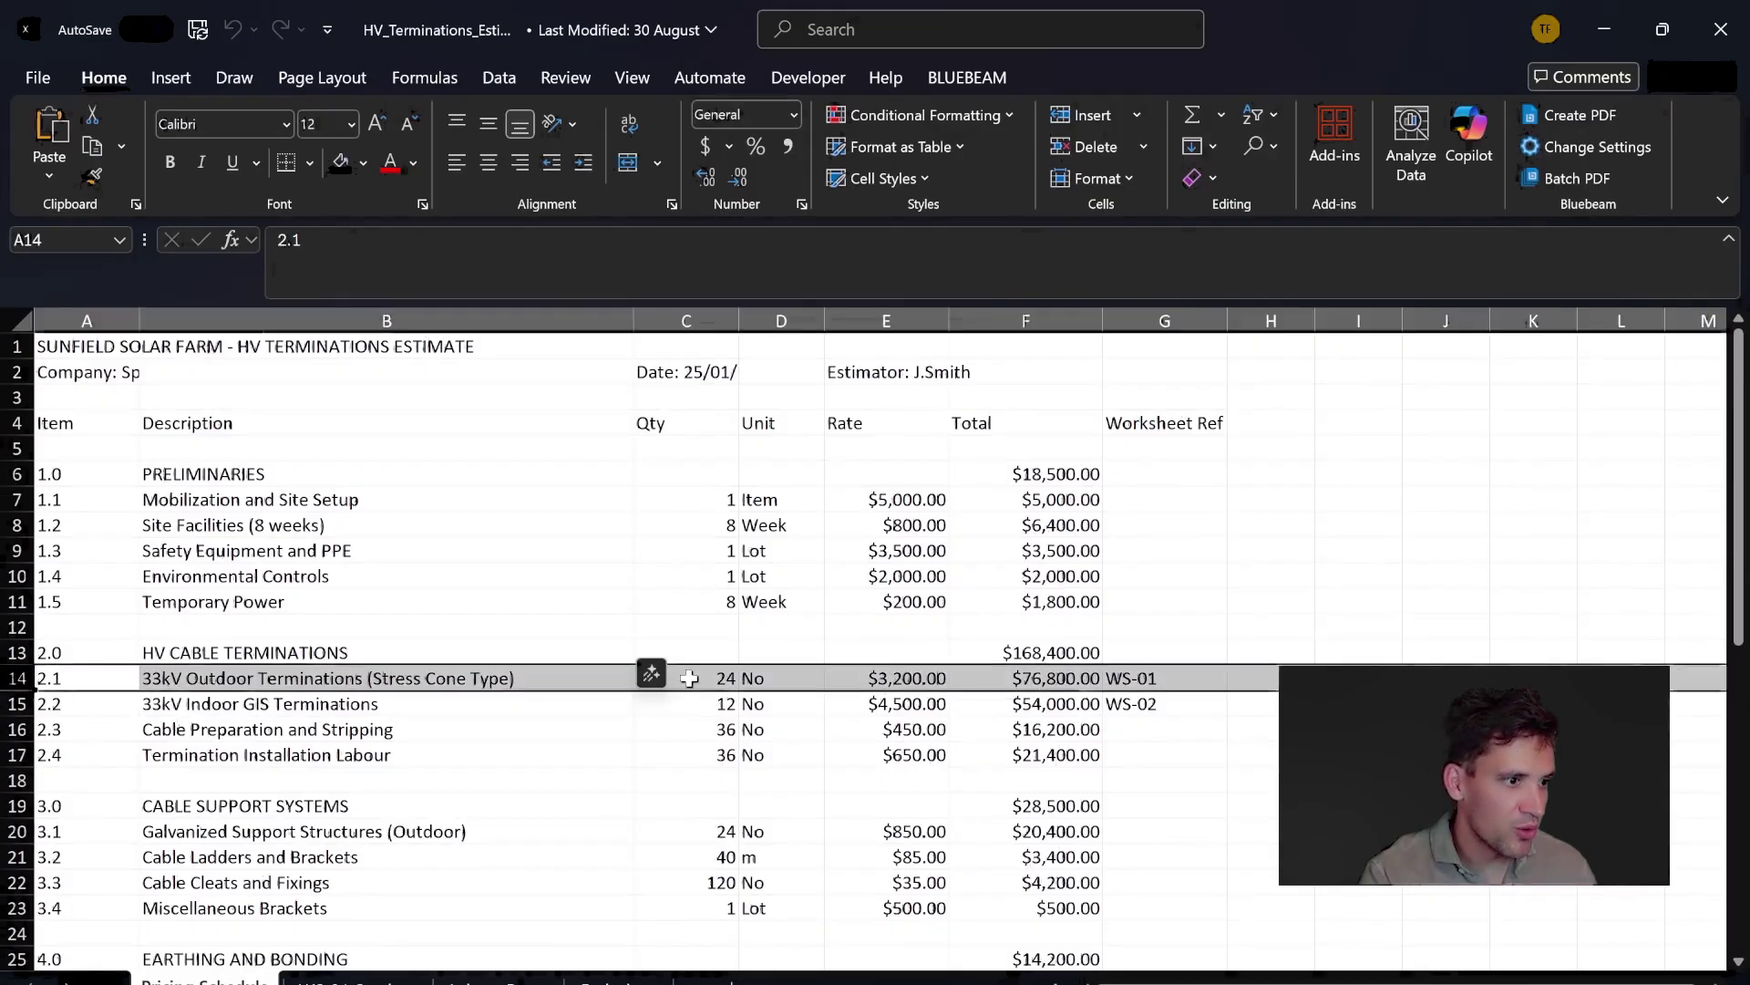
{"action": "left_click", "coordinate": [1605, 29]}
{"action": "scroll", "coordinate": [907, 627], "scroll_direction": "down", "scroll_amount": 15}
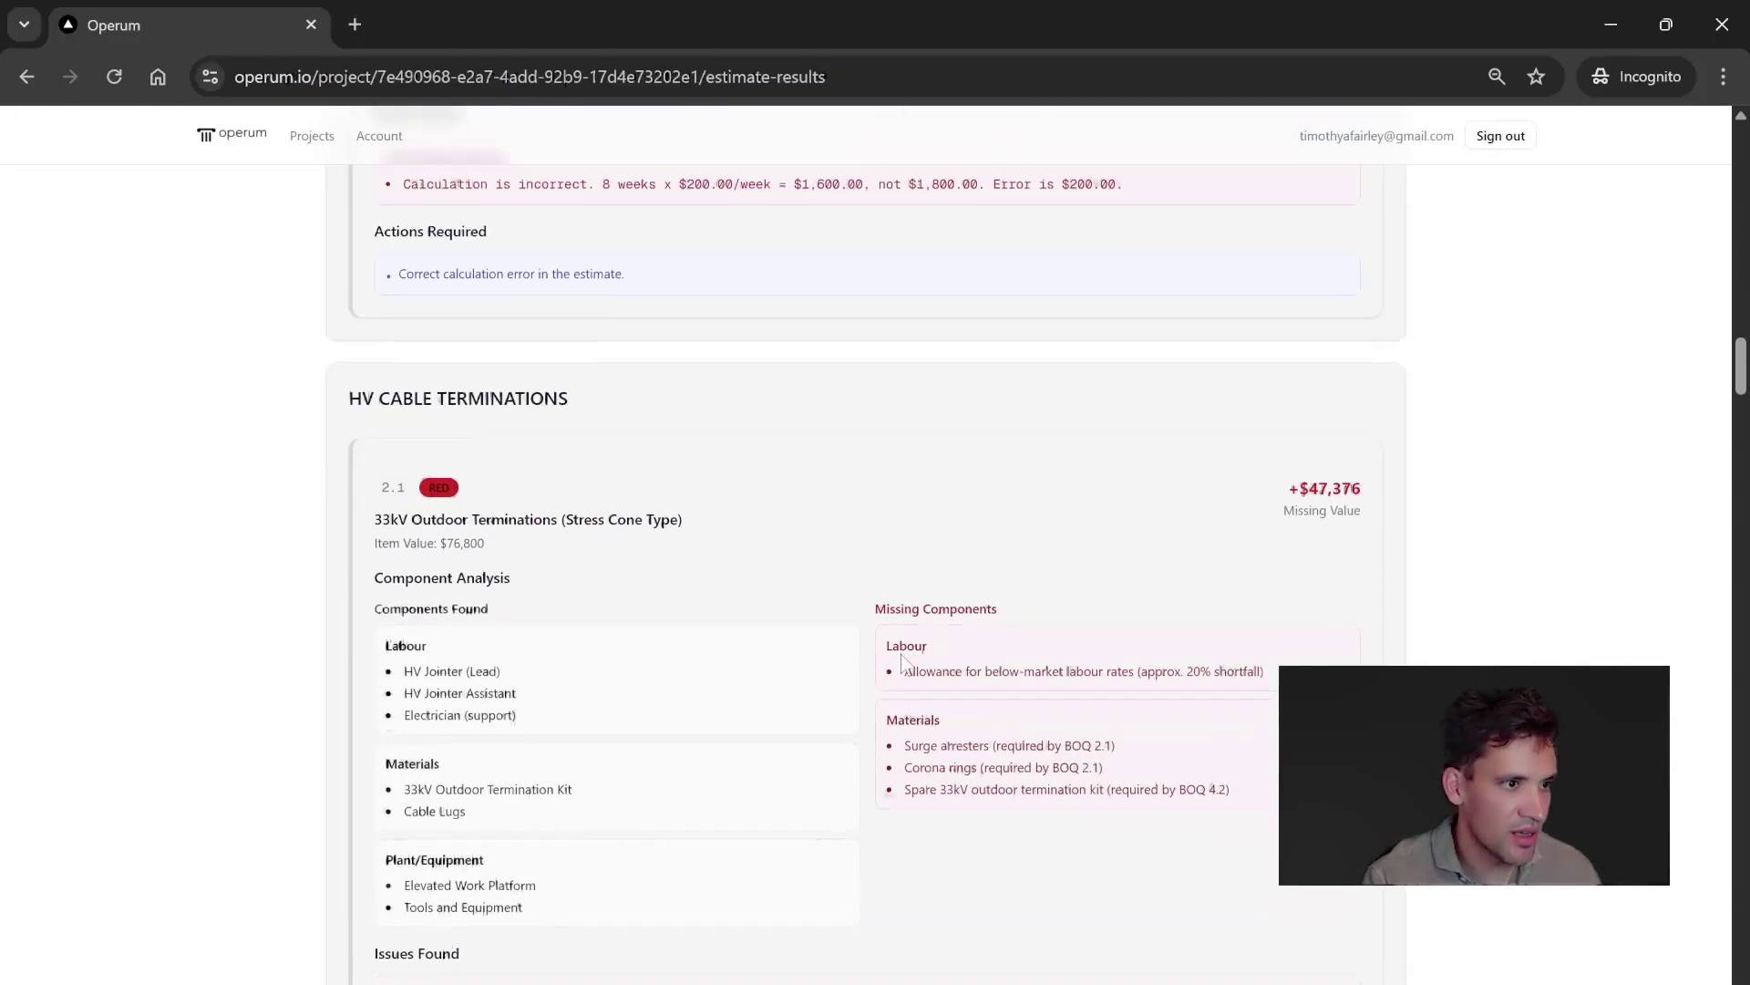
Step: Highlight item 2.1's found components: HV Jointer, Electrician support, termination kit, cable lugs, work platform
{"action": "left_click_drag", "start_coordinate": [456, 317], "coordinate": [635, 292]}
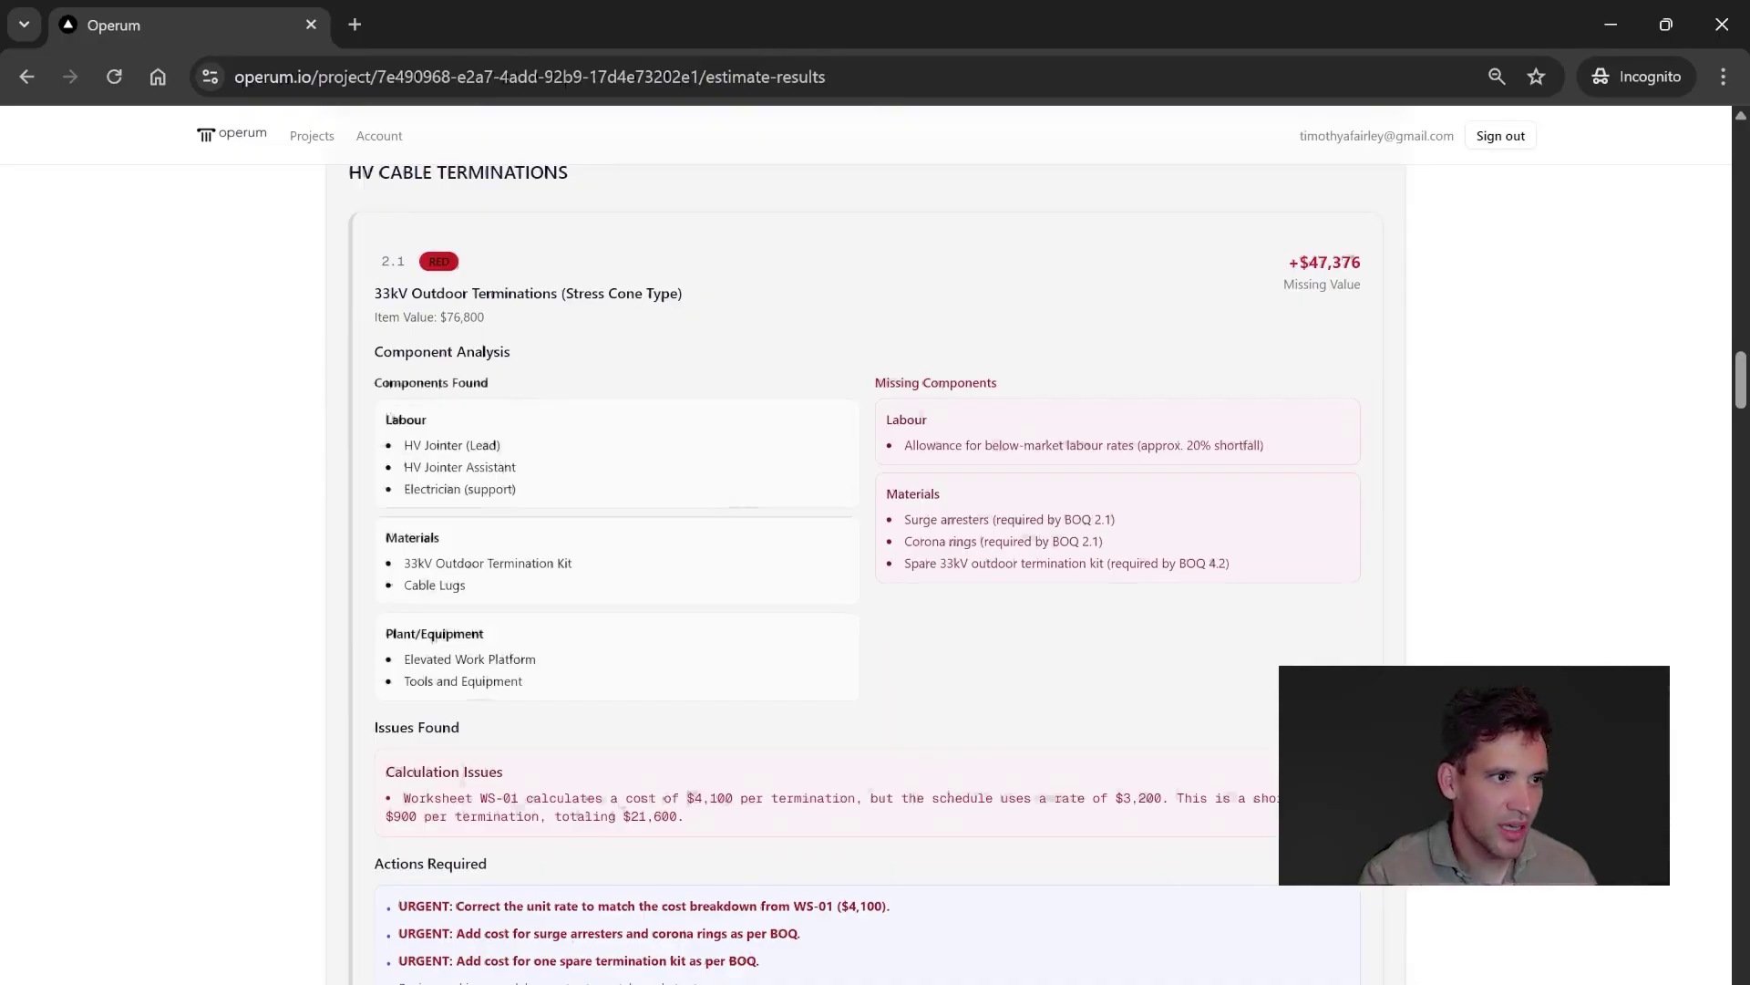
{"action": "left_click_drag", "start_coordinate": [509, 293], "coordinate": [608, 292]}
{"action": "left_click", "coordinate": [679, 330]}
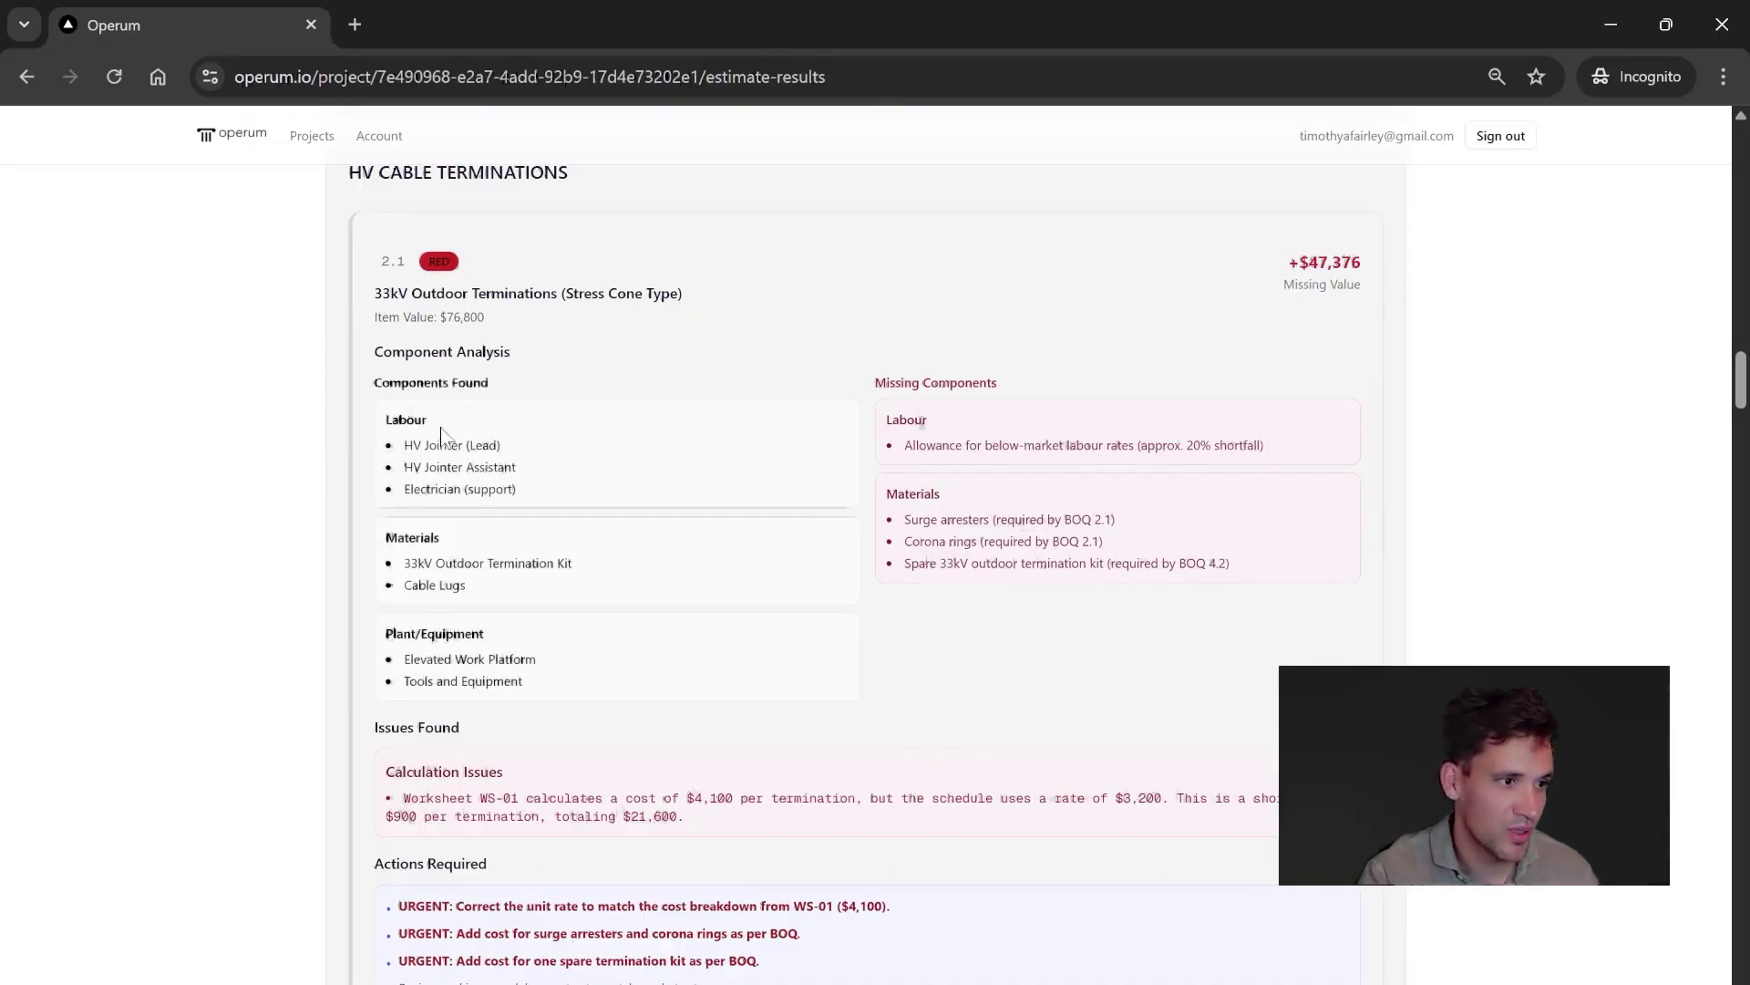
{"action": "left_click_drag", "start_coordinate": [406, 445], "coordinate": [473, 445]}
{"action": "left_click", "coordinate": [531, 479]}
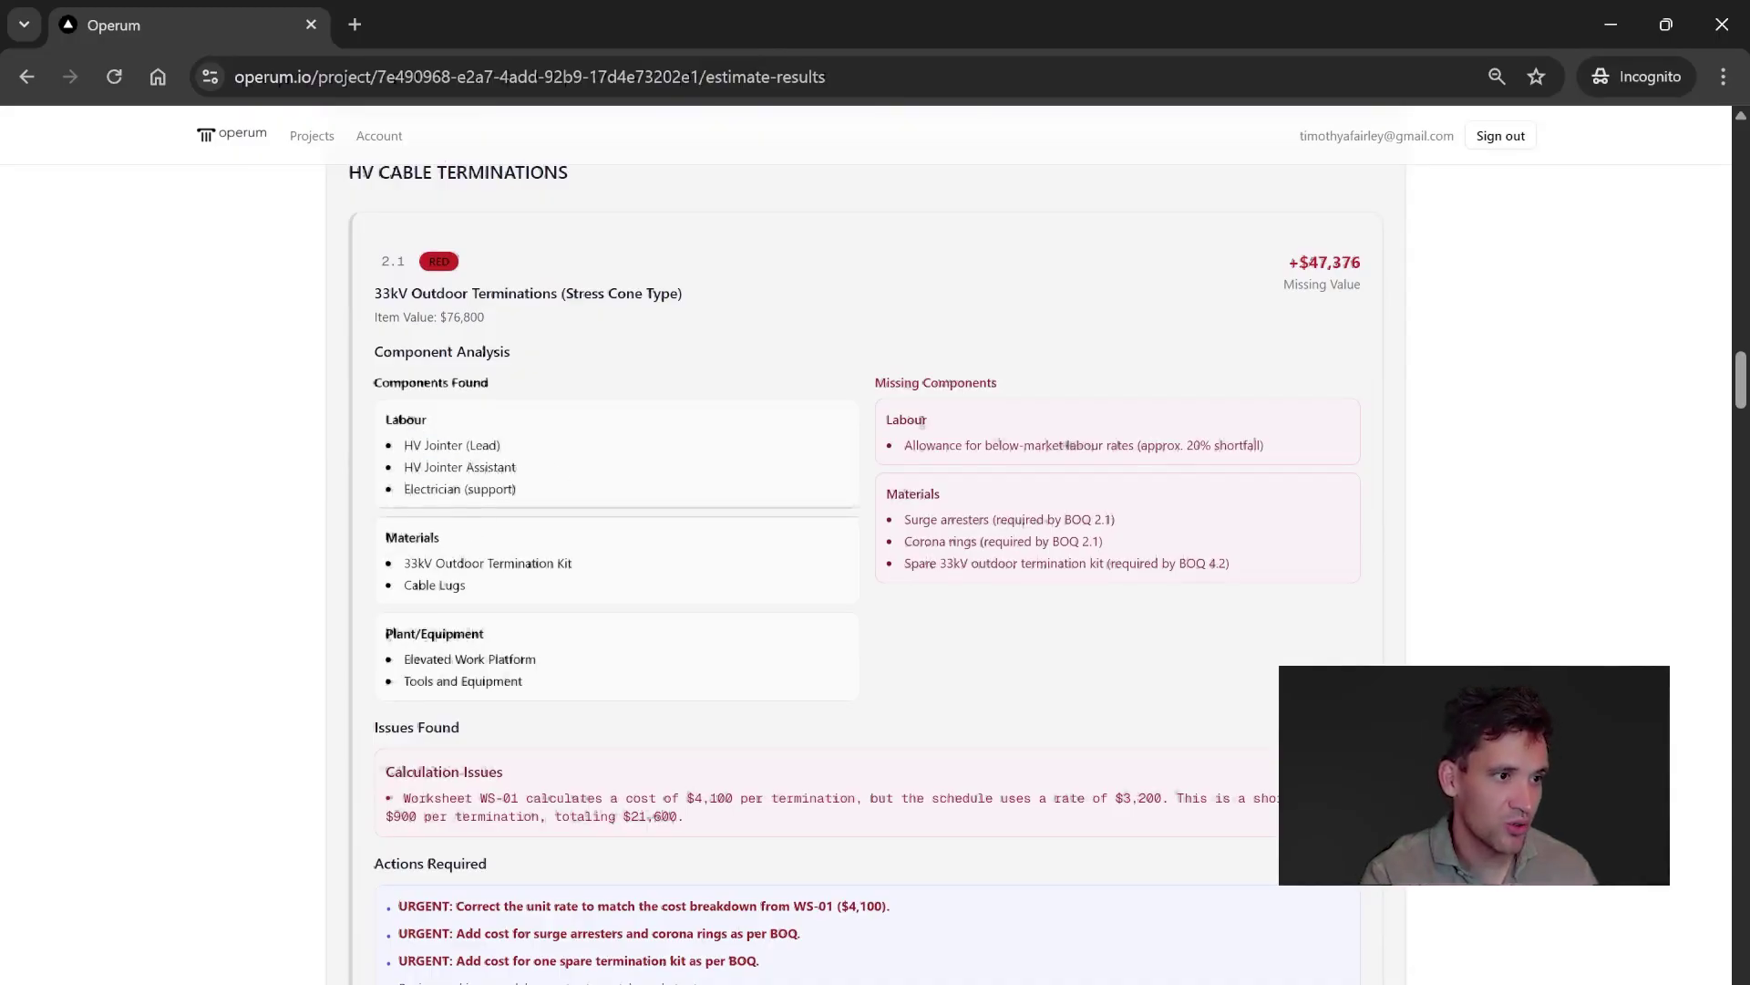
{"action": "left_click_drag", "start_coordinate": [489, 489], "coordinate": [420, 489]}
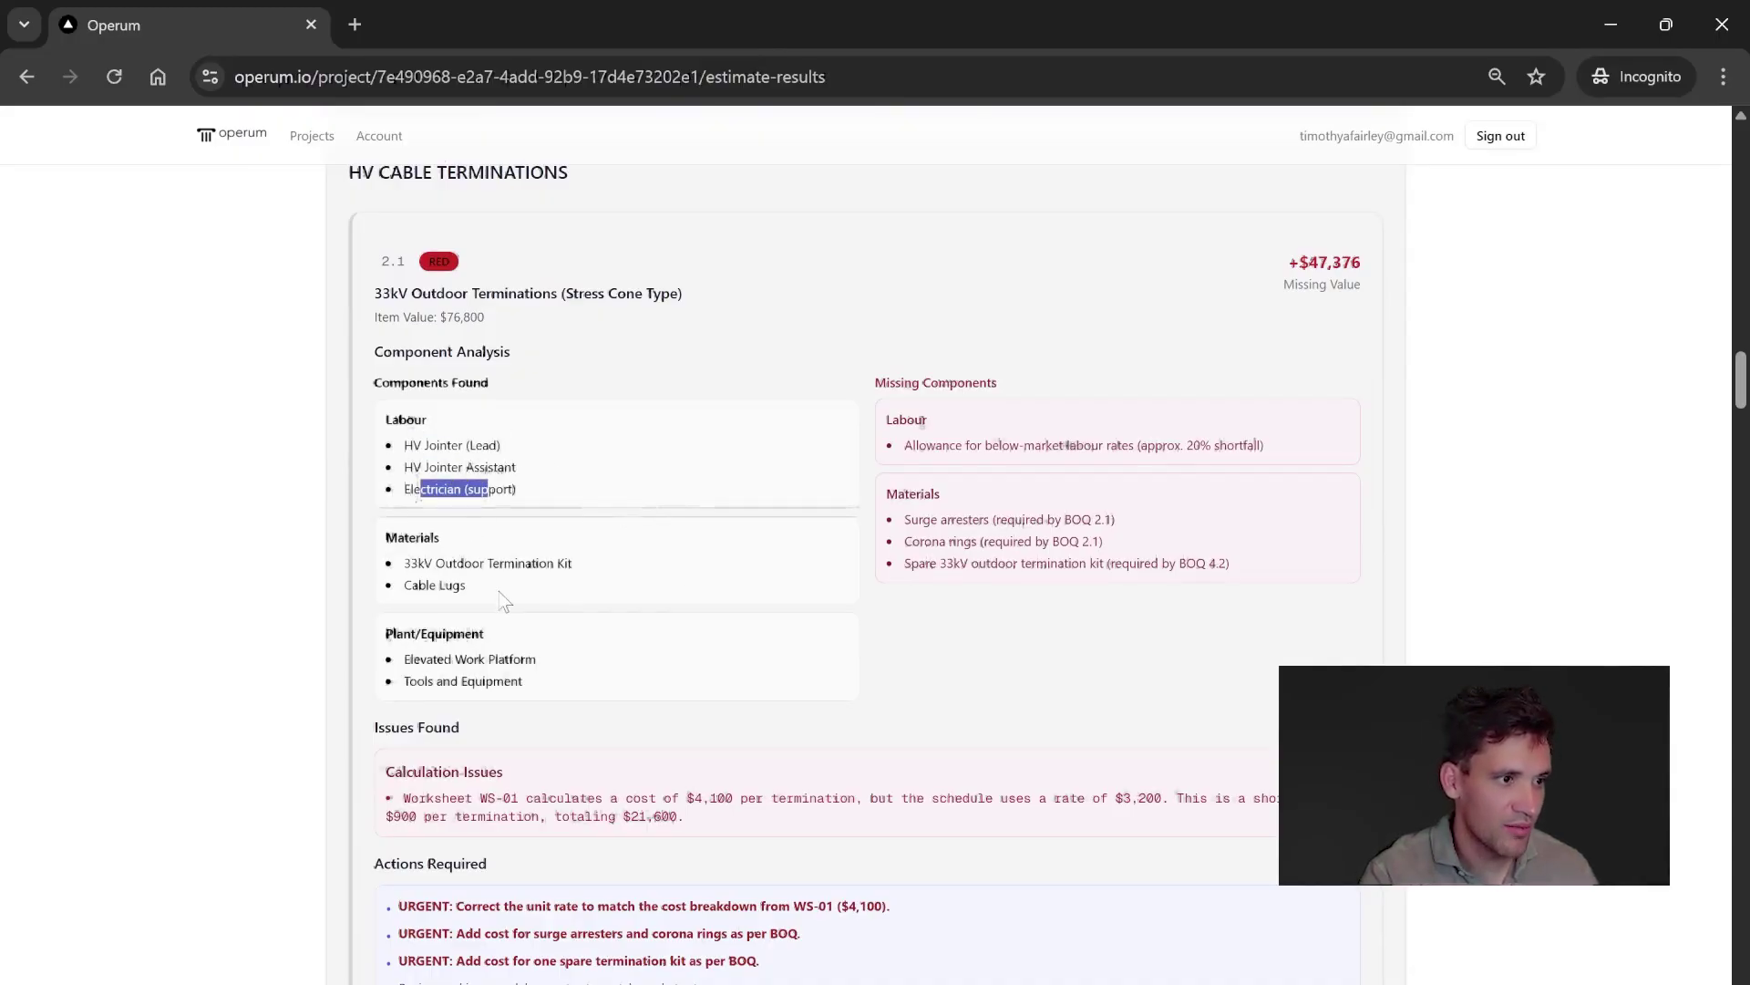
{"action": "left_click_drag", "start_coordinate": [506, 592], "coordinate": [402, 558]}
{"action": "left_click_drag", "start_coordinate": [505, 659], "coordinate": [417, 633]}
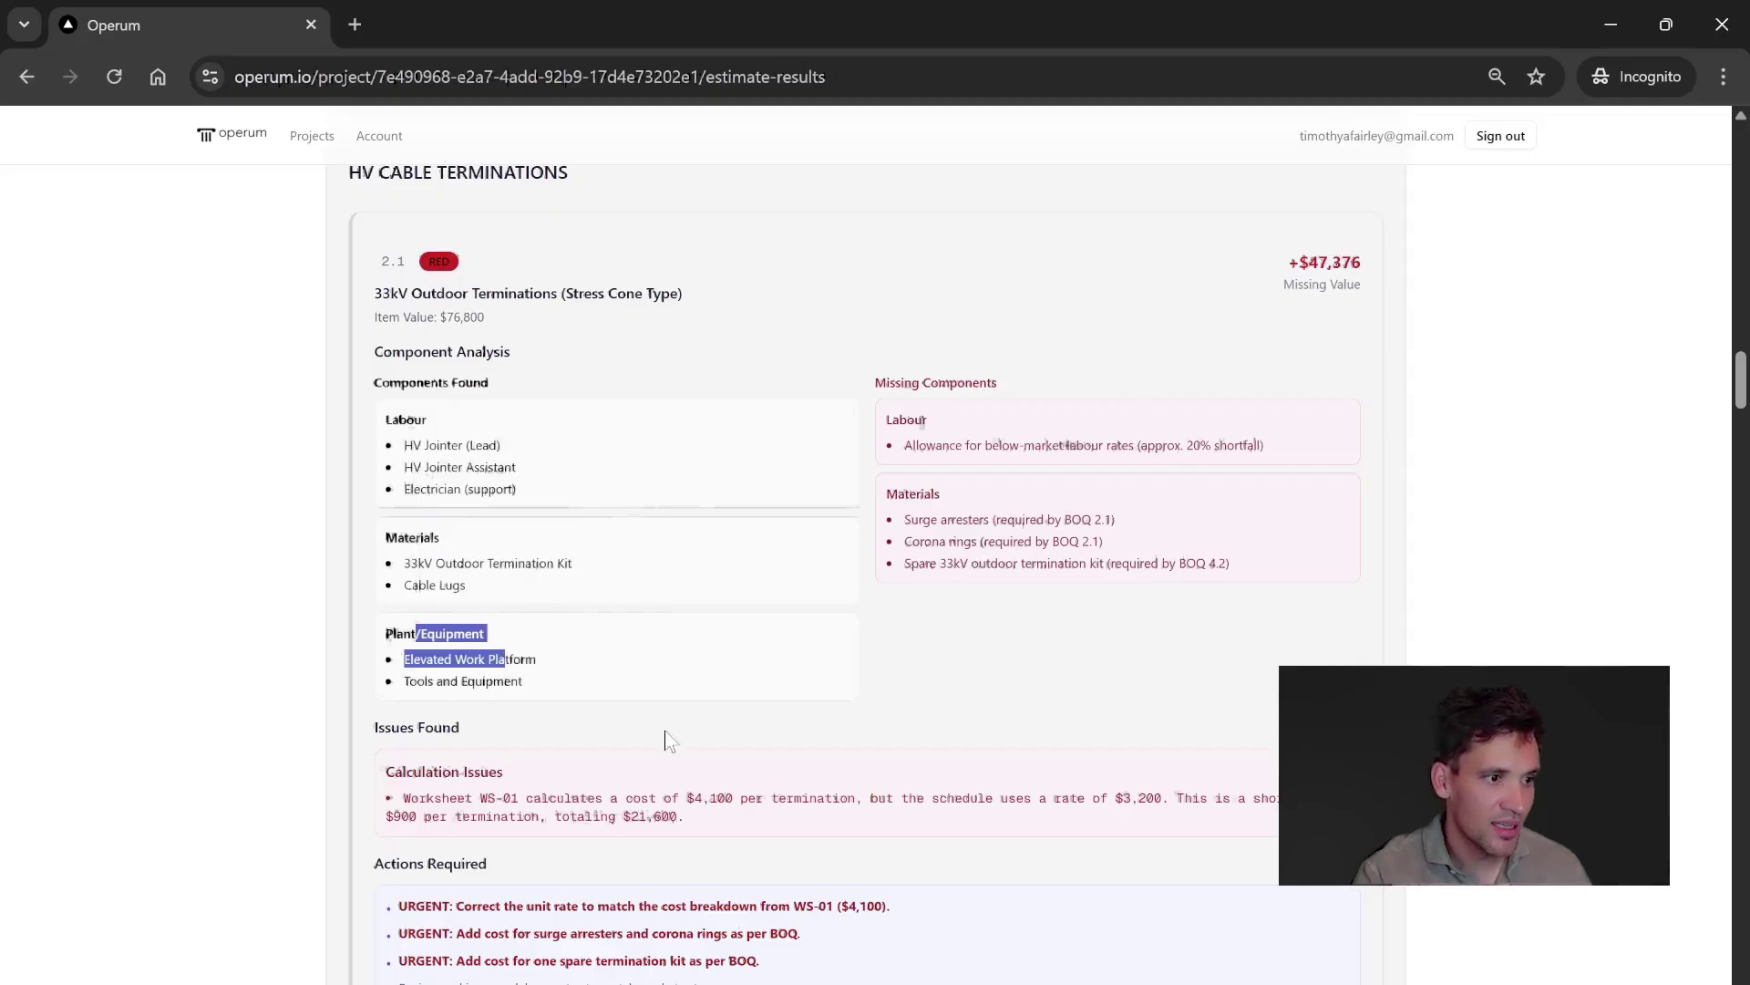
Step: Select the materials, labour and equipment rows A6:F21 on Excel's WS-01 Outdoor sheet
{"action": "key", "text": "alt+Tab"}
{"action": "left_click", "coordinate": [355, 979]}
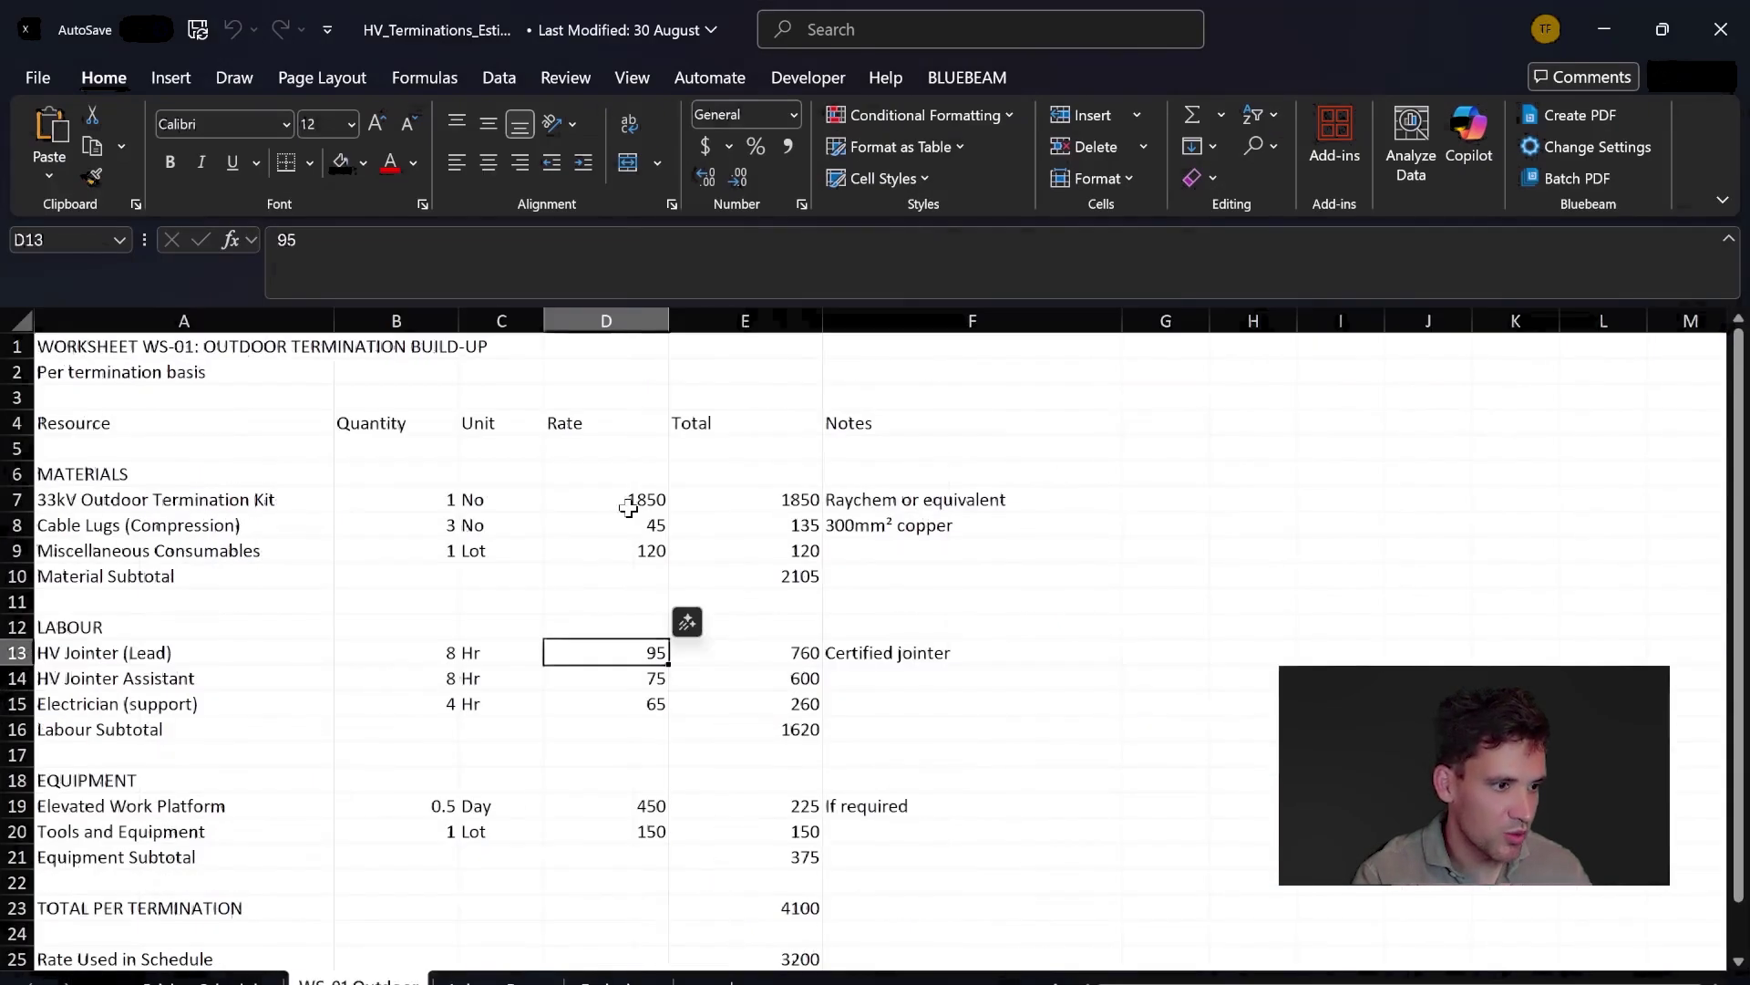
{"action": "left_click_drag", "start_coordinate": [111, 474], "coordinate": [915, 860]}
Step: Back in Operum, highlight item 2.1's missing labour allowance, surge arresters, corona rings and spare 33kV termination kit
{"action": "left_click", "coordinate": [1604, 29]}
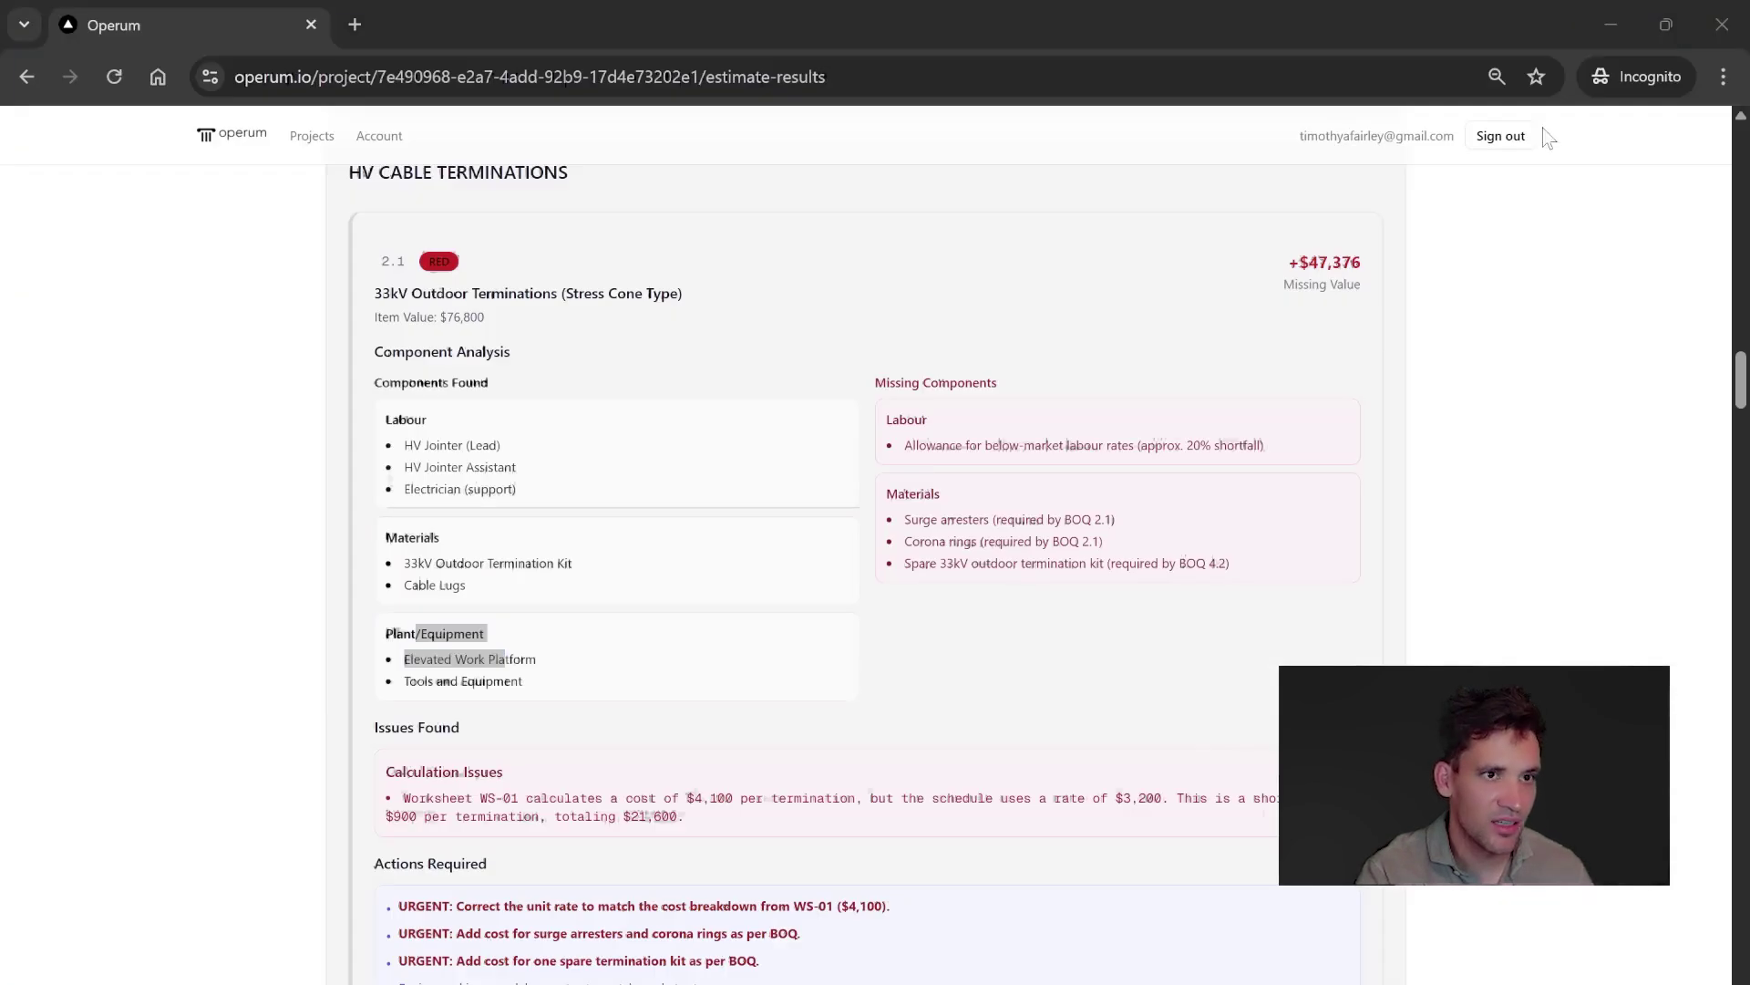
{"action": "left_click", "coordinate": [970, 454]}
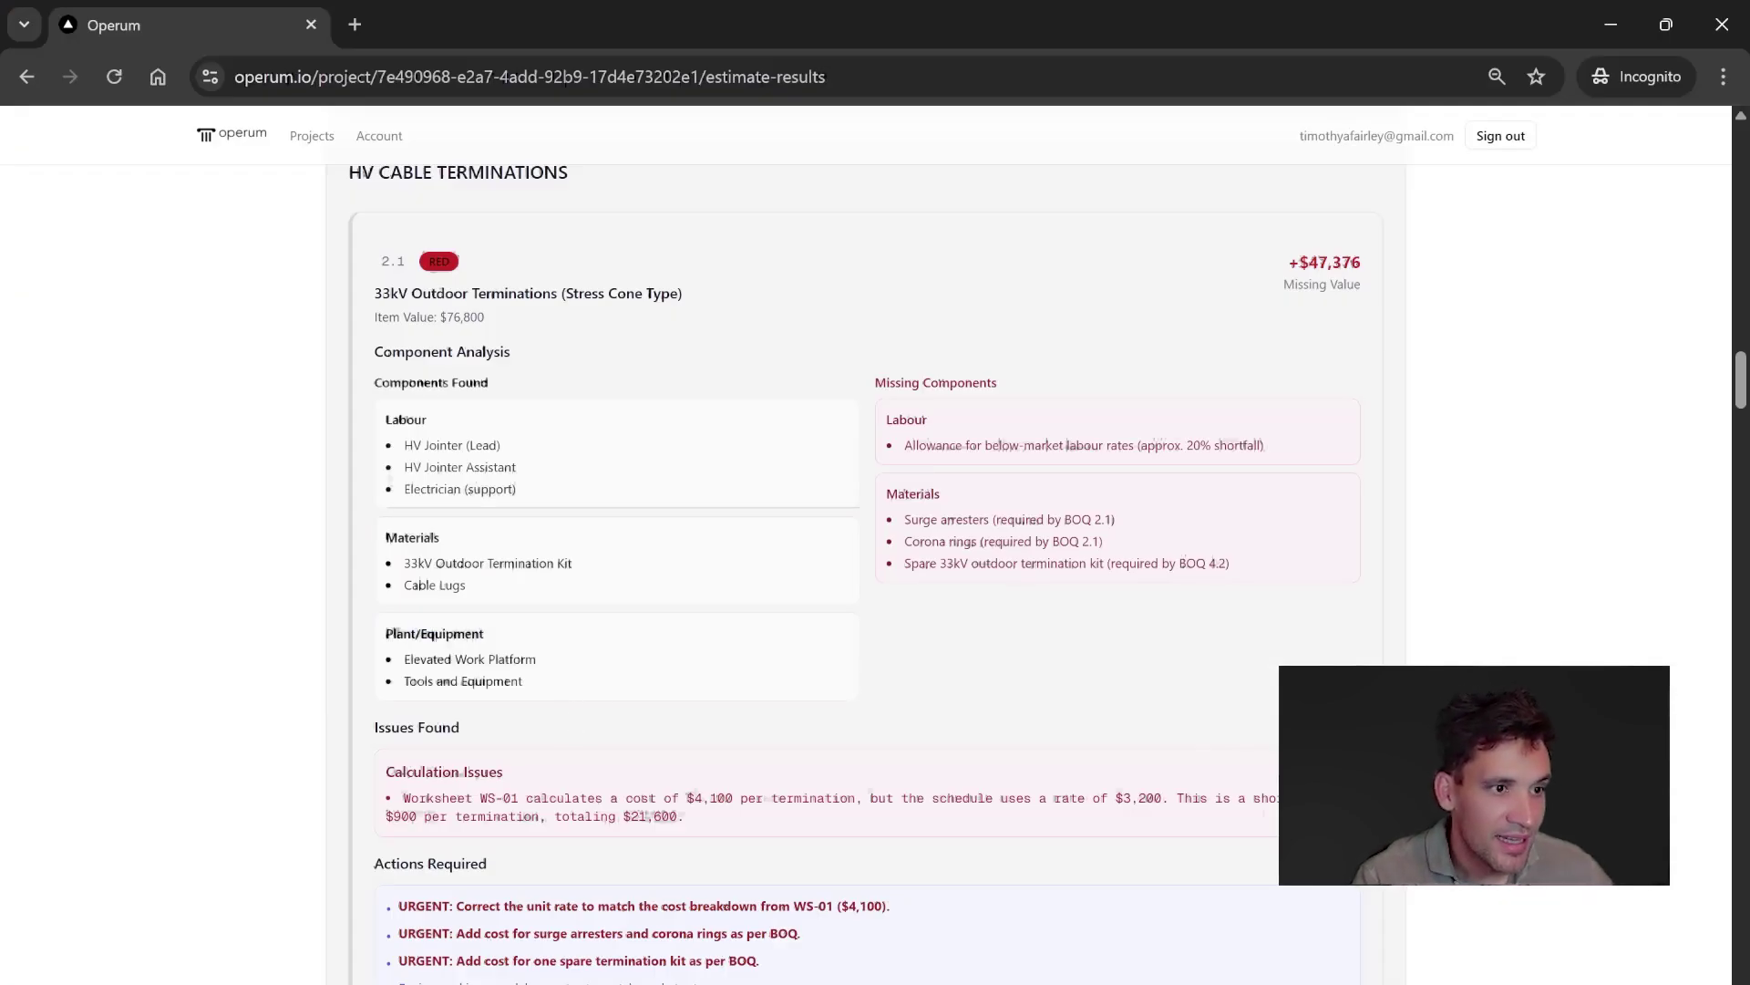
{"action": "left_click_drag", "start_coordinate": [911, 446], "coordinate": [1107, 446]}
{"action": "left_click", "coordinate": [1310, 463]}
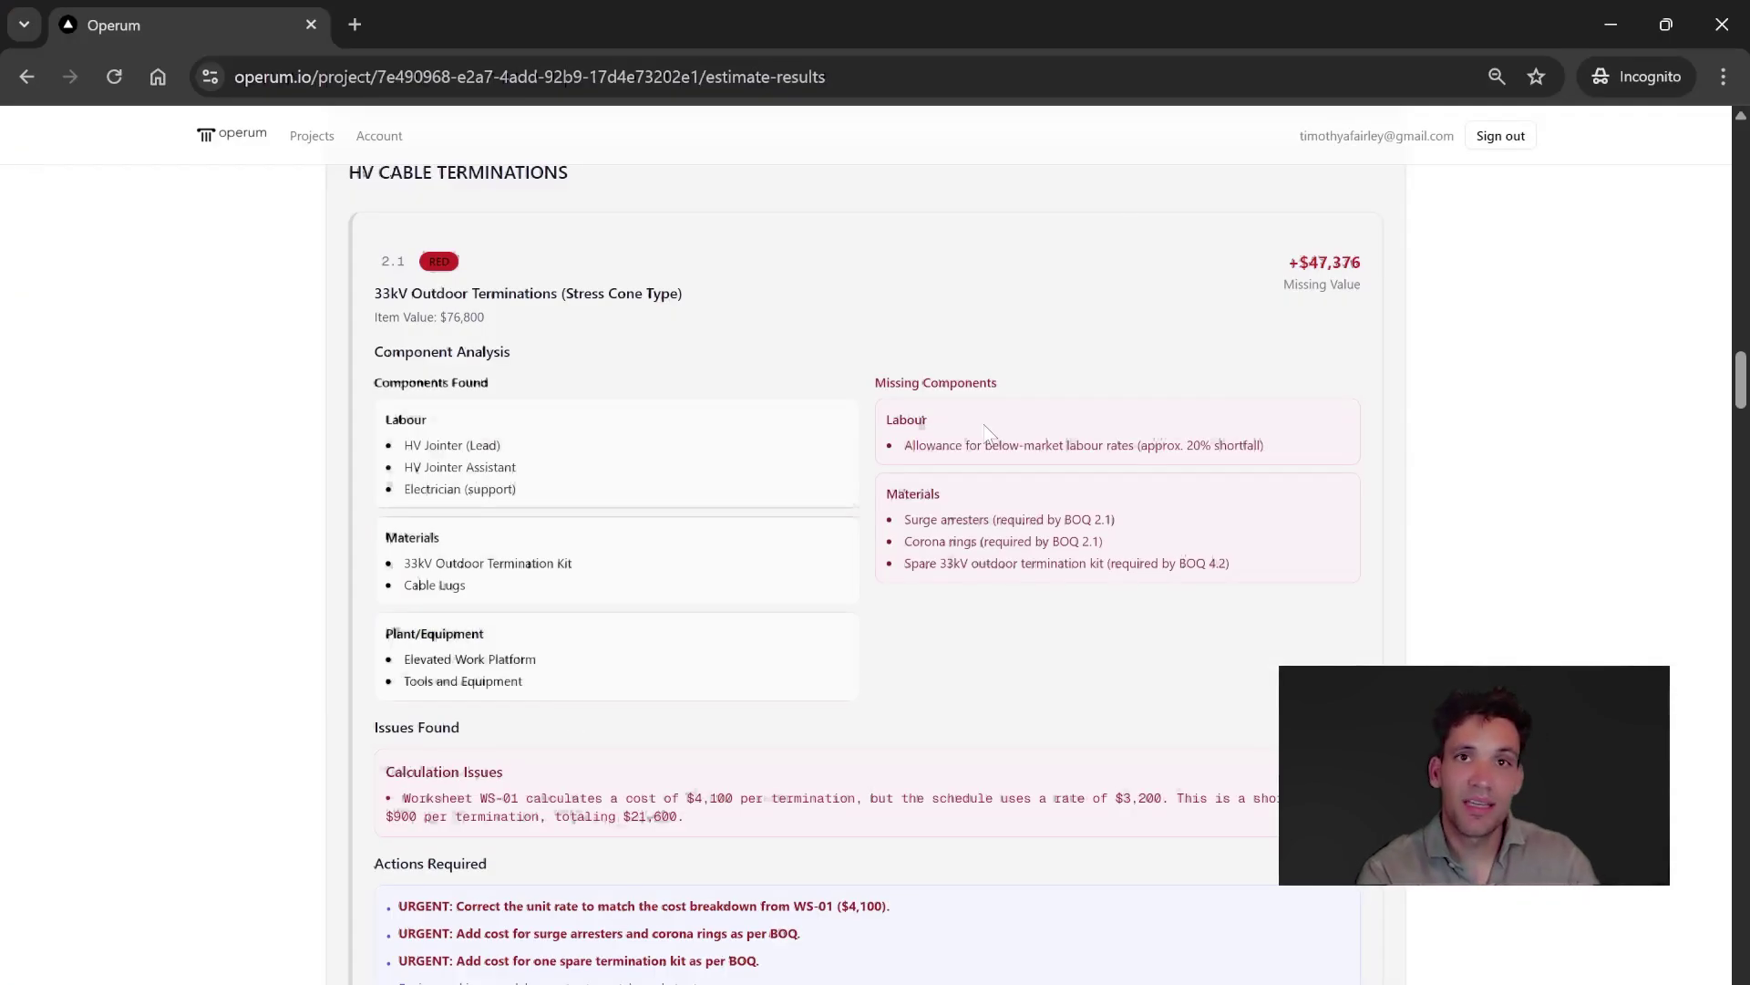
{"action": "left_click_drag", "start_coordinate": [946, 423], "coordinate": [962, 447]}
{"action": "left_click", "coordinate": [989, 467]}
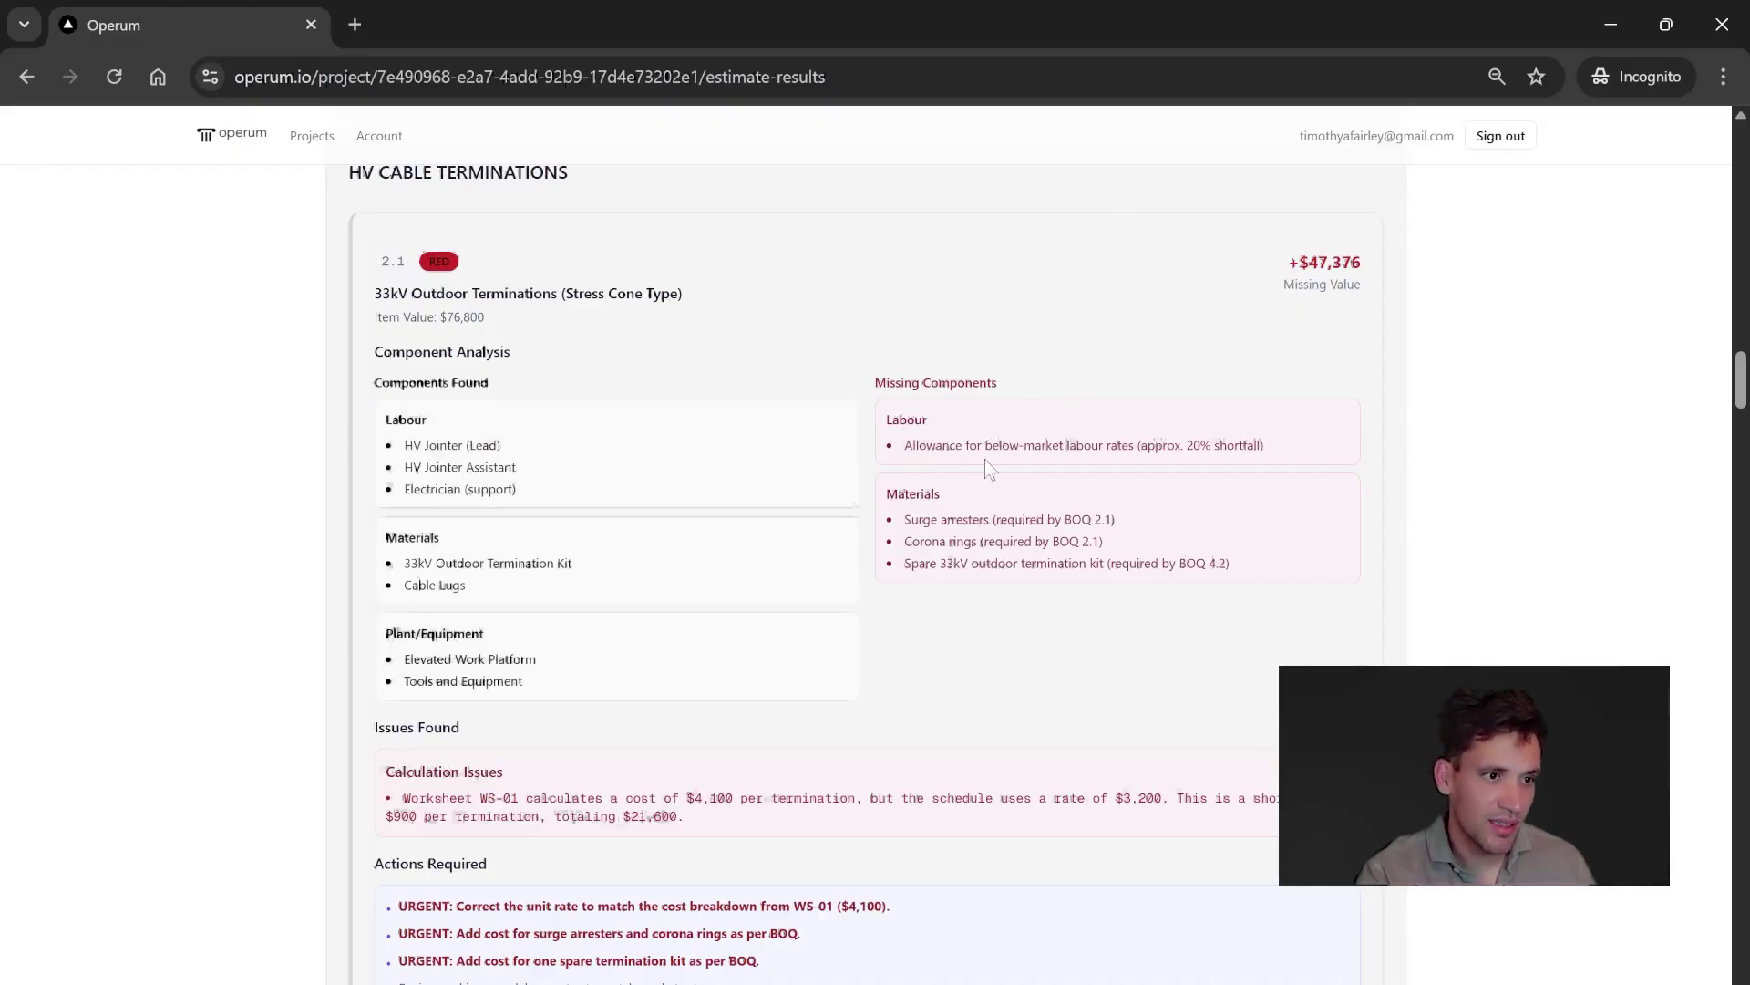
{"action": "left_click_drag", "start_coordinate": [910, 490], "coordinate": [995, 541]}
{"action": "left_click", "coordinate": [923, 420]}
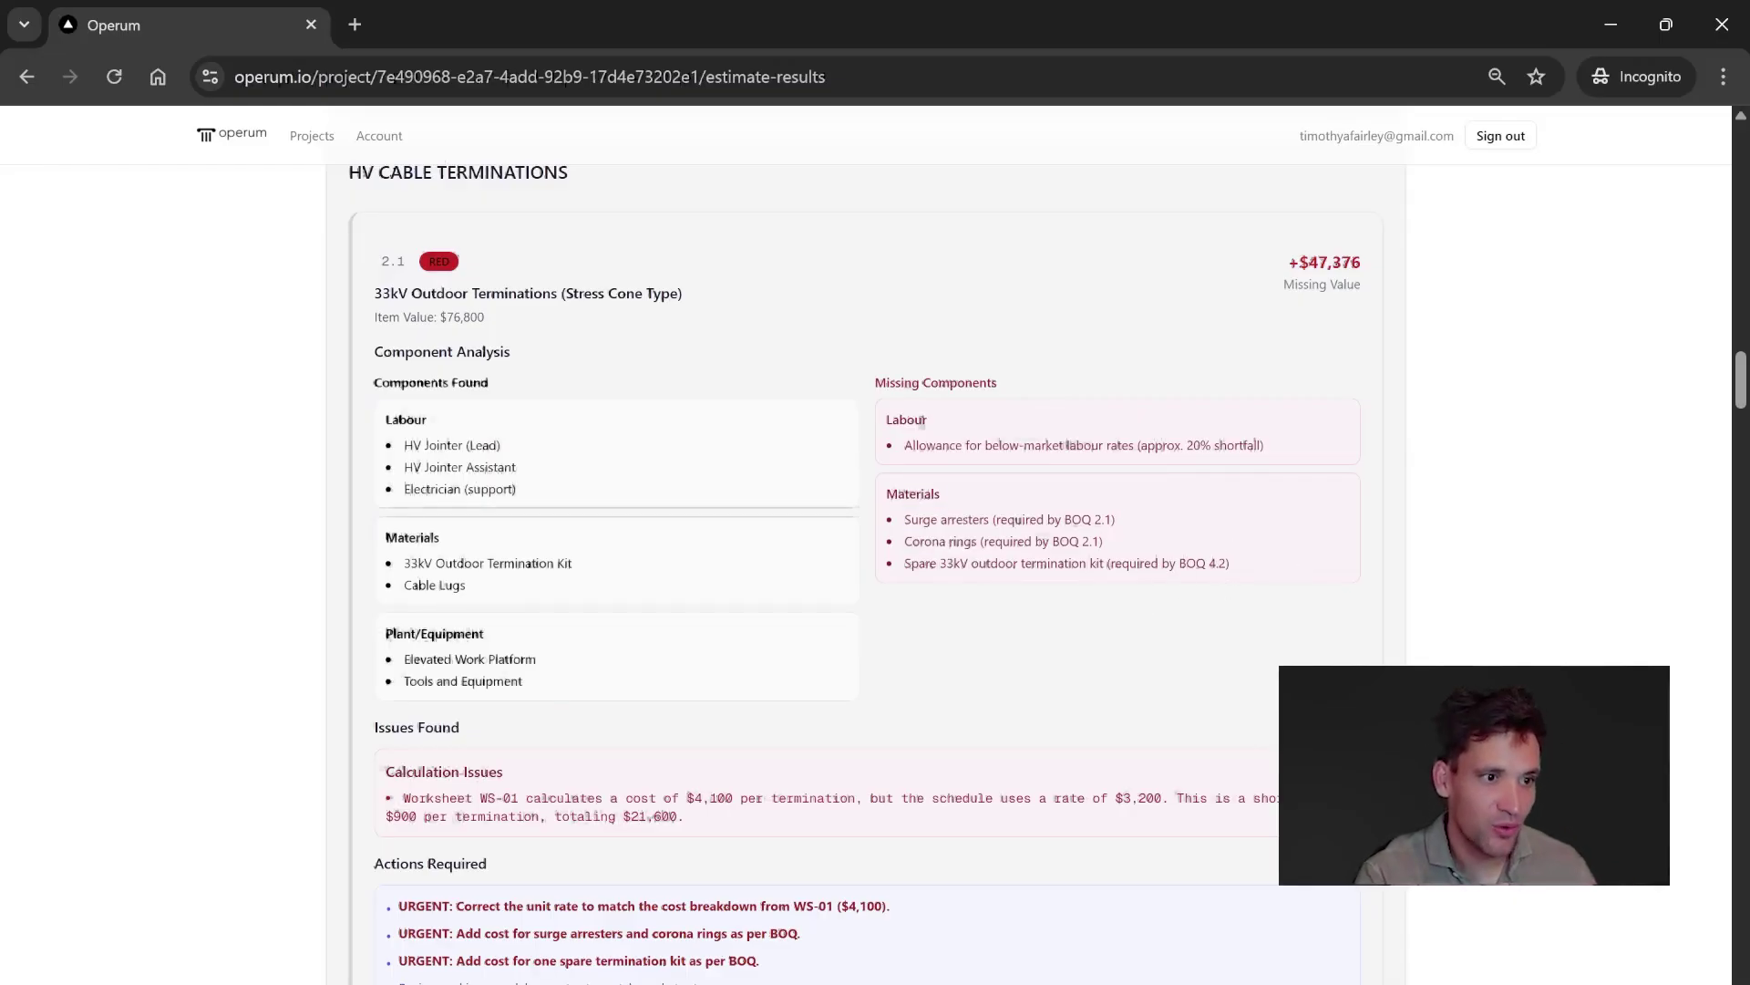
{"action": "left_click_drag", "start_coordinate": [928, 520], "coordinate": [1026, 519]}
{"action": "left_click_drag", "start_coordinate": [903, 541], "coordinate": [1114, 564]}
Step: Highlight item 2.1's calculation issue comparing the WS-01 cost against the schedule rate
{"action": "scroll", "coordinate": [1171, 627], "scroll_direction": "up", "scroll_amount": 1}
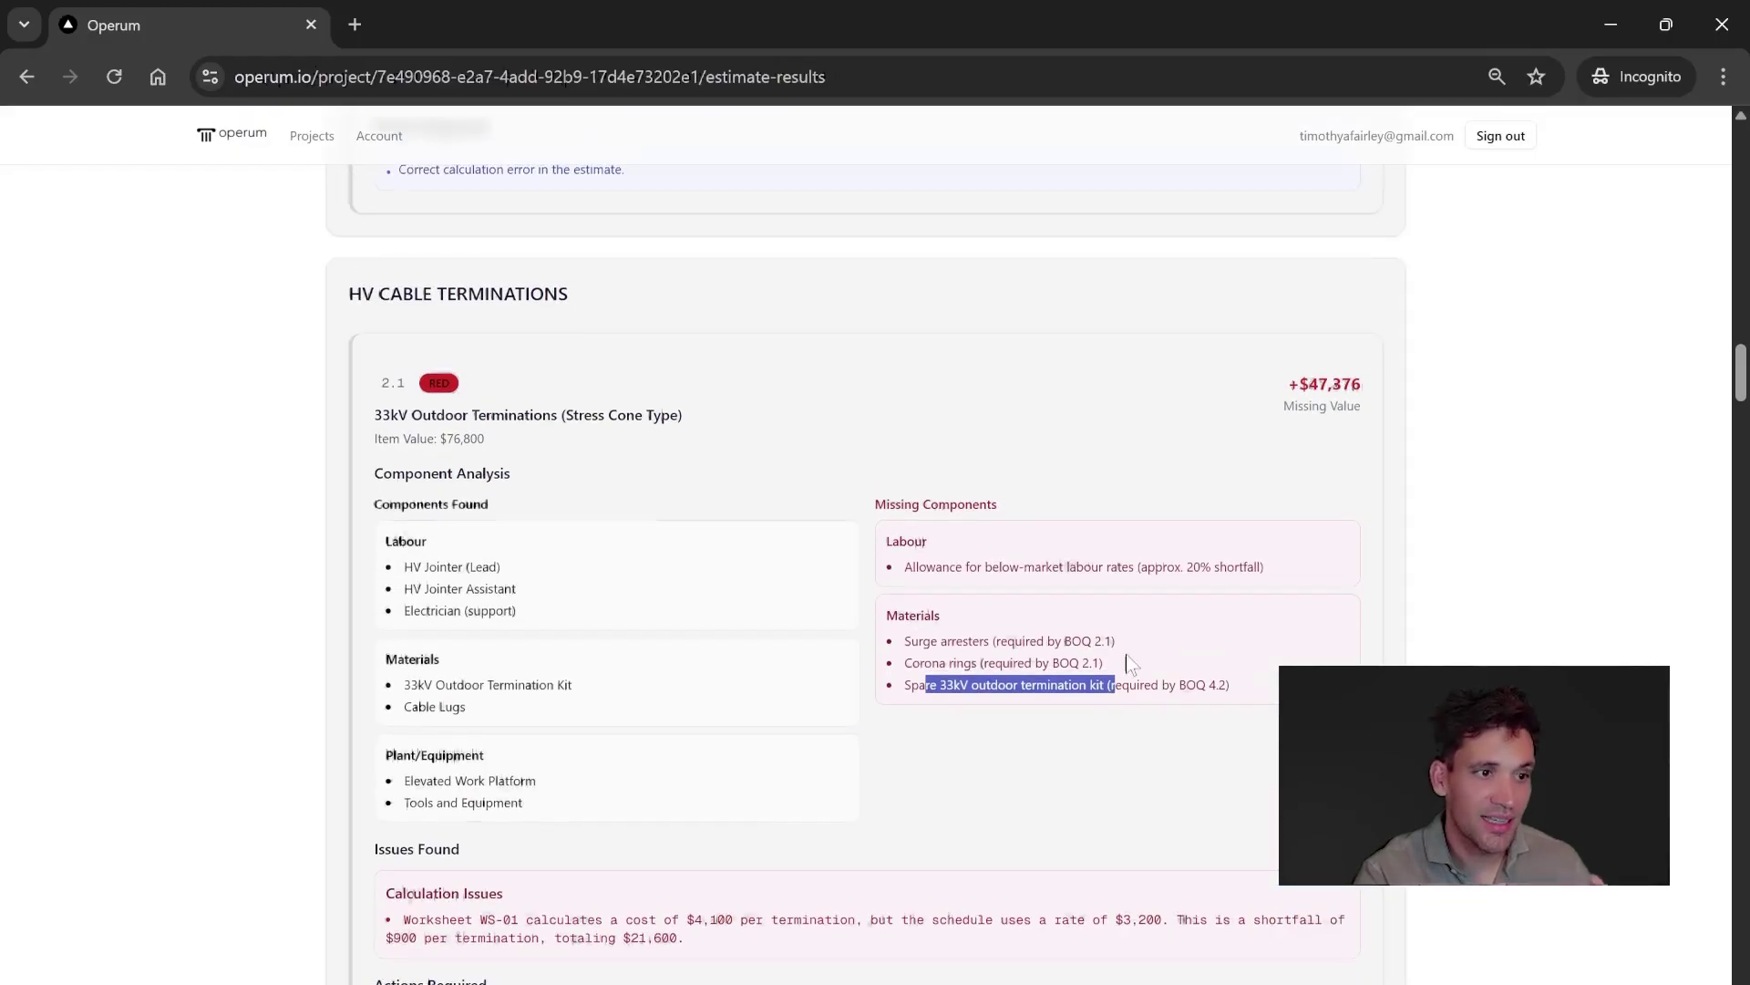
{"action": "scroll", "coordinate": [680, 490], "scroll_direction": "down", "scroll_amount": 2}
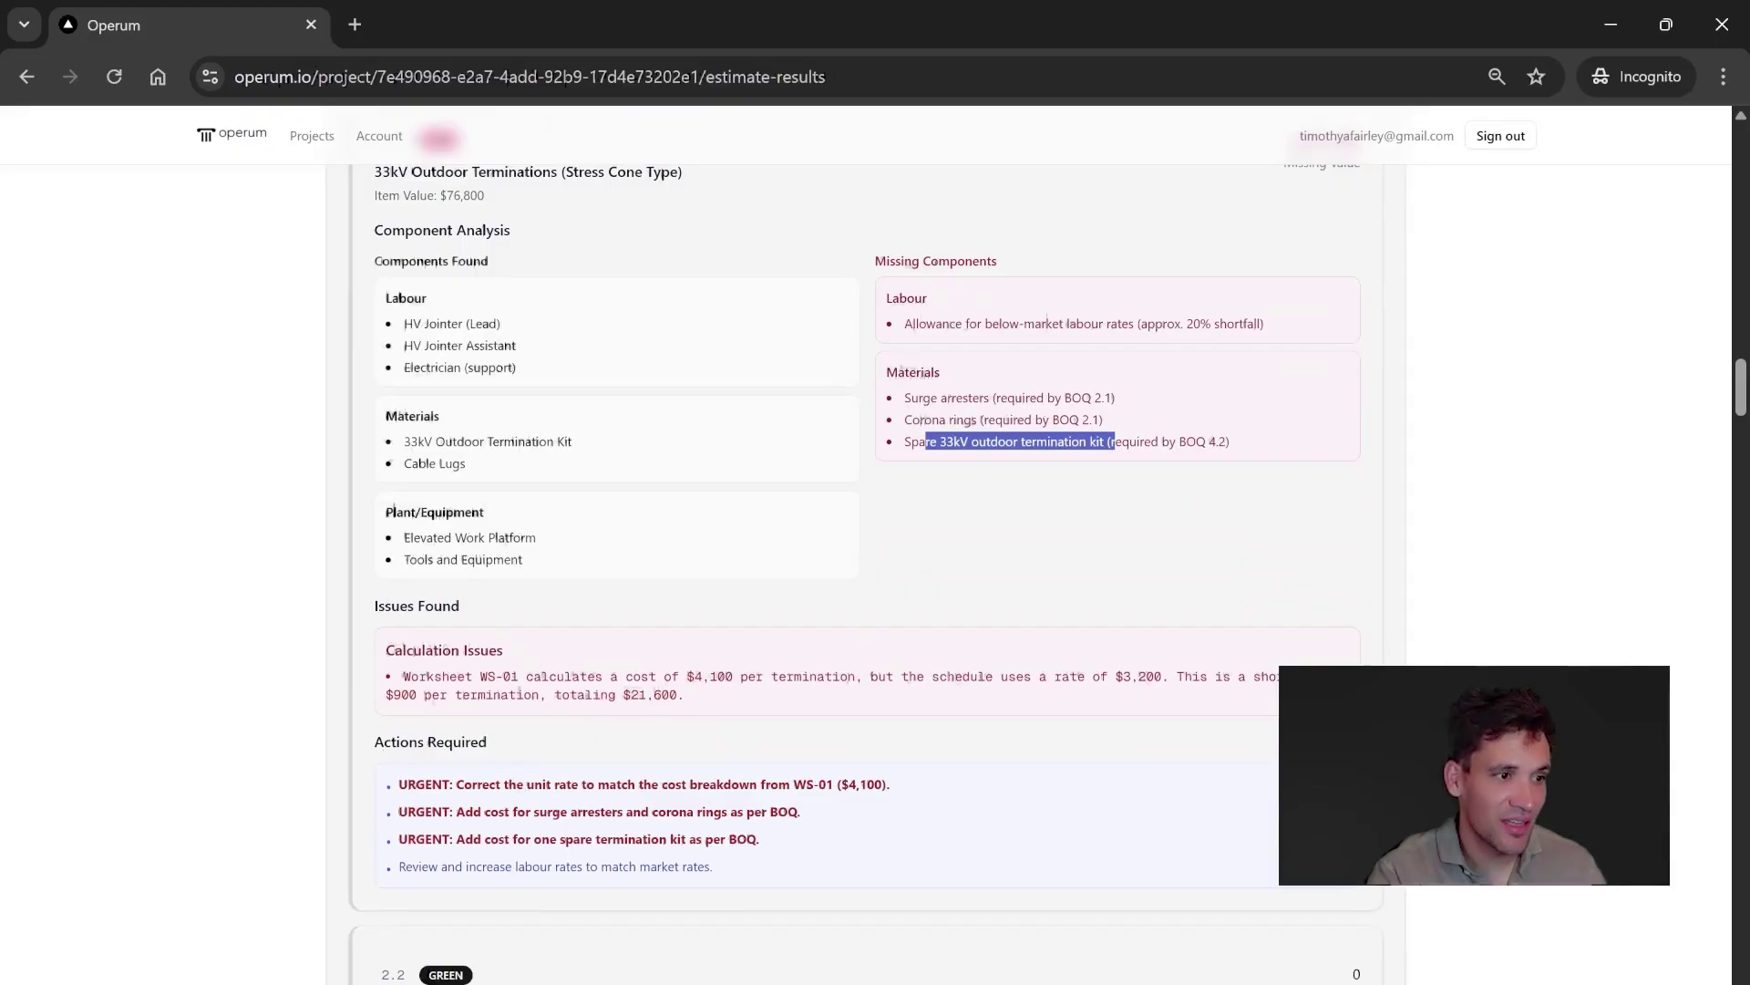
{"action": "left_click_drag", "start_coordinate": [436, 676], "coordinate": [1023, 679]}
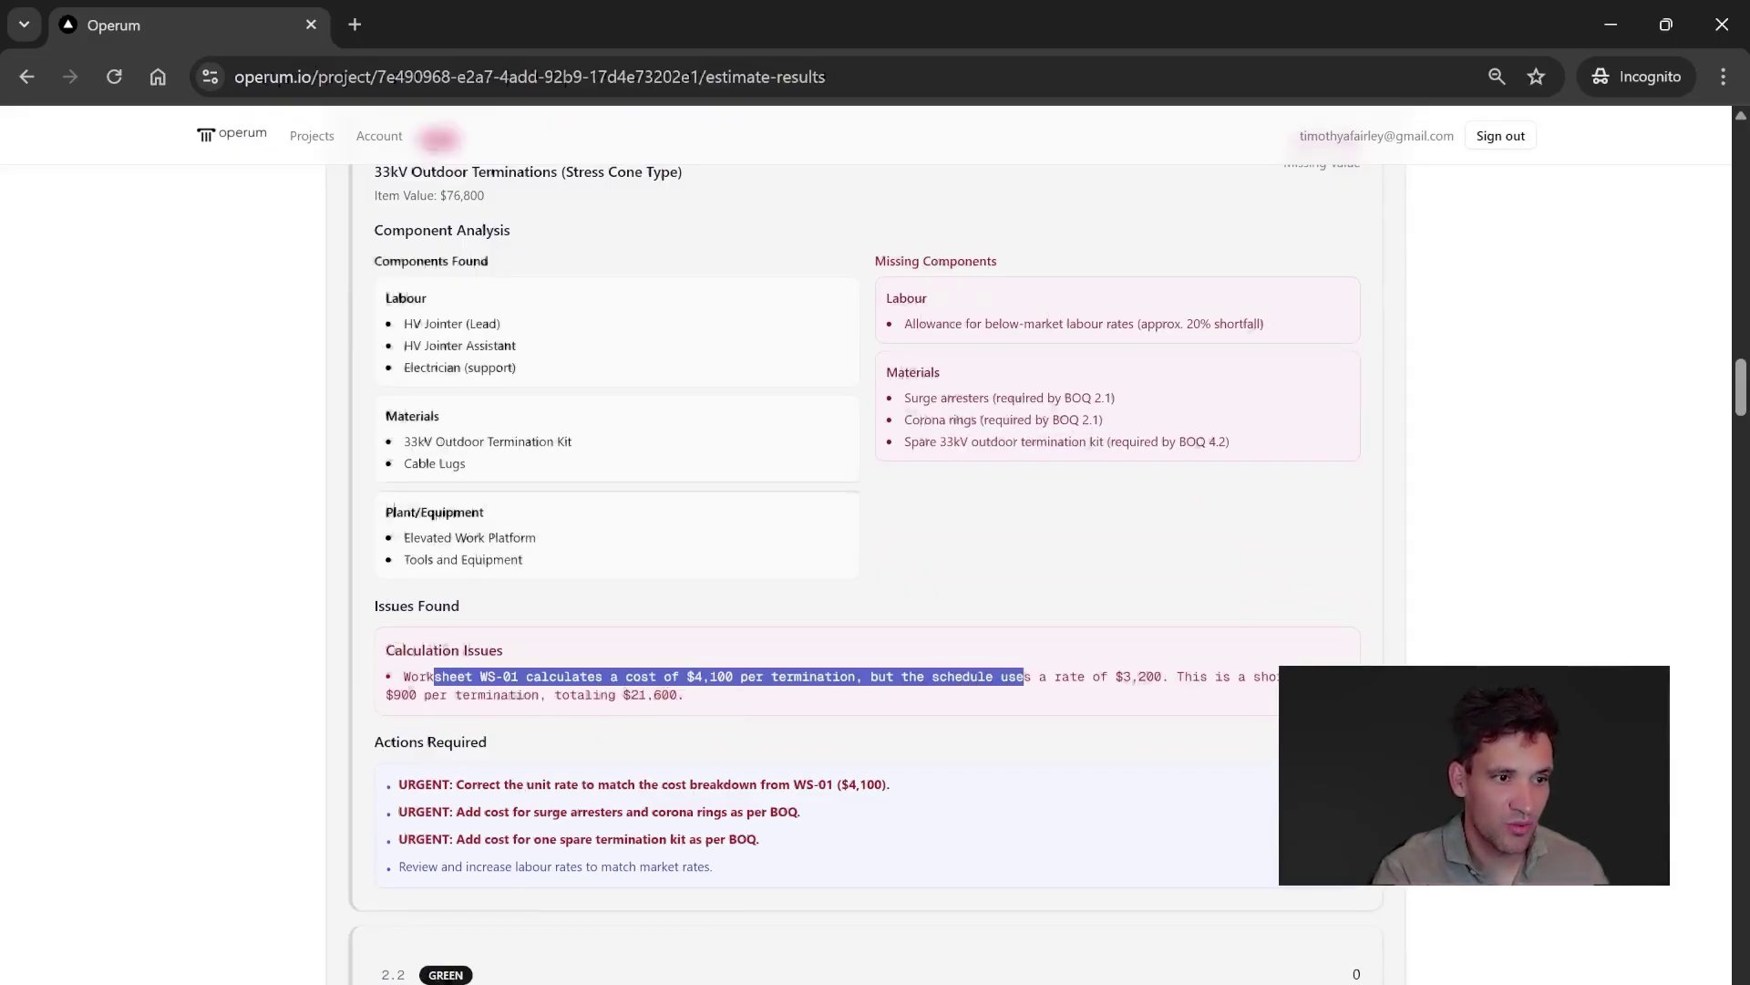
{"action": "left_click", "coordinate": [1070, 707]}
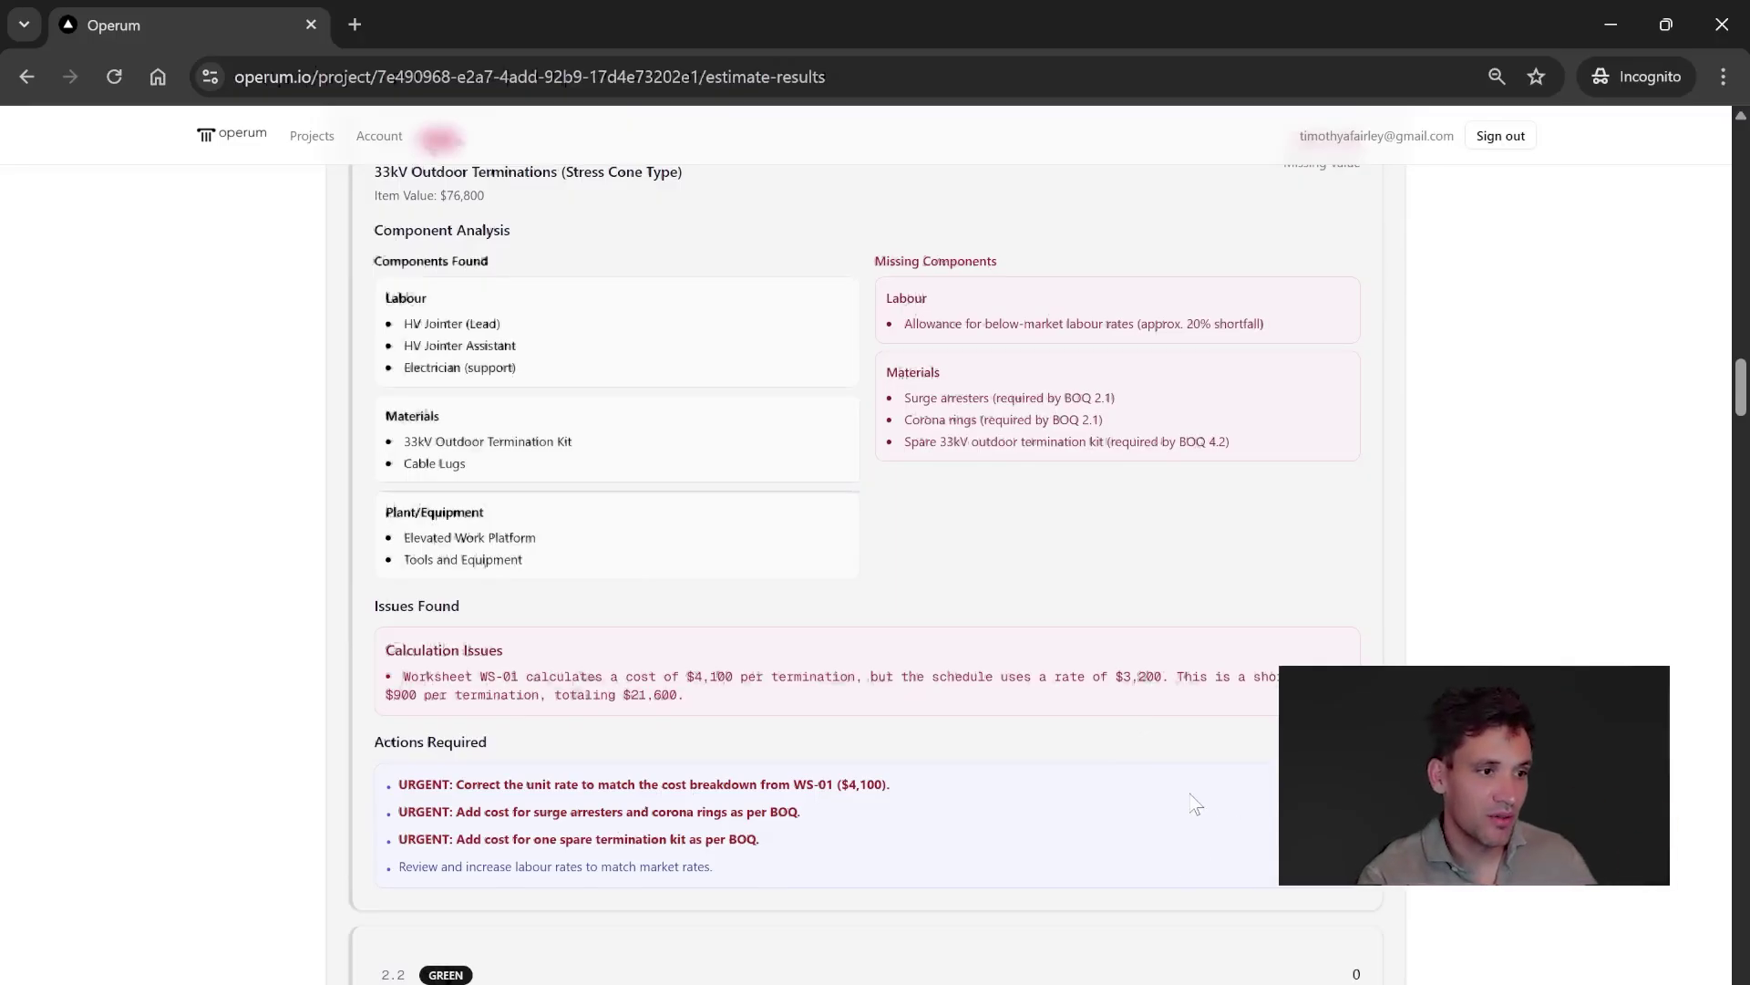
Step: Scroll through items 2.2–2.4, settling on 2.2 33kV Indoor GIS Terminations at $54,000
{"action": "scroll", "coordinate": [1176, 809], "scroll_direction": "down", "scroll_amount": 1}
{"action": "scroll", "coordinate": [948, 741], "scroll_direction": "up", "scroll_amount": 2}
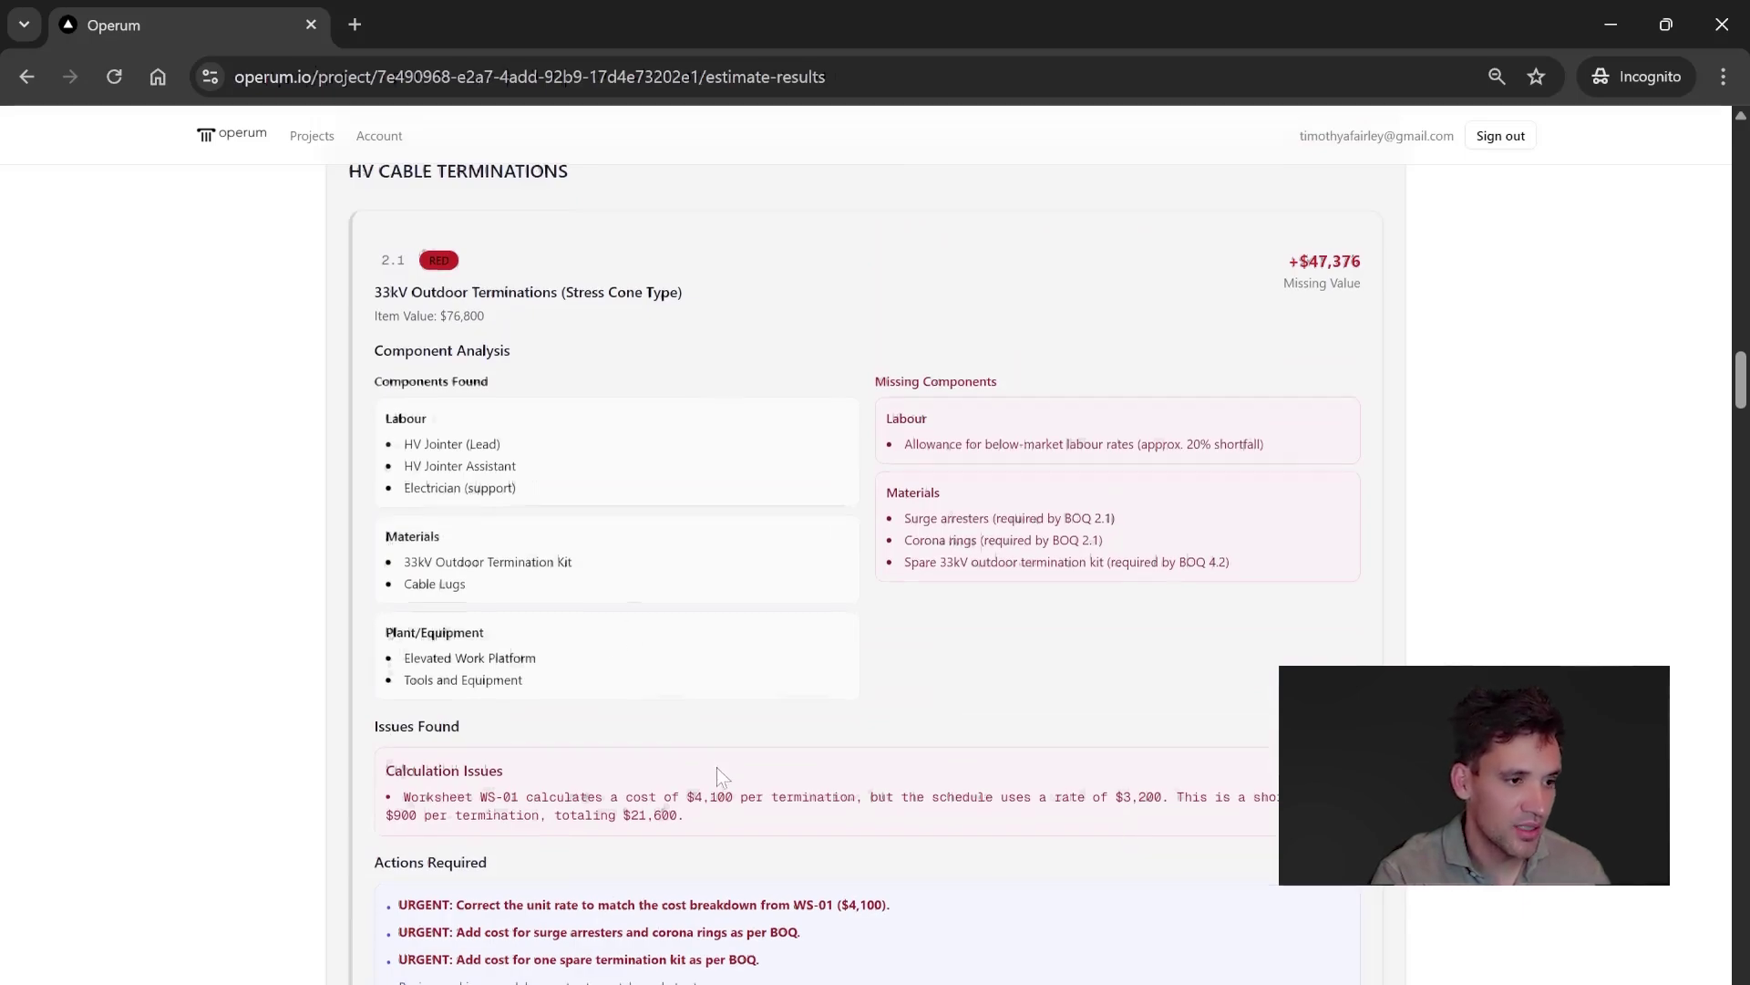
{"action": "scroll", "coordinate": [617, 672], "scroll_direction": "up", "scroll_amount": 1}
{"action": "scroll", "coordinate": [616, 672], "scroll_direction": "down", "scroll_amount": 15}
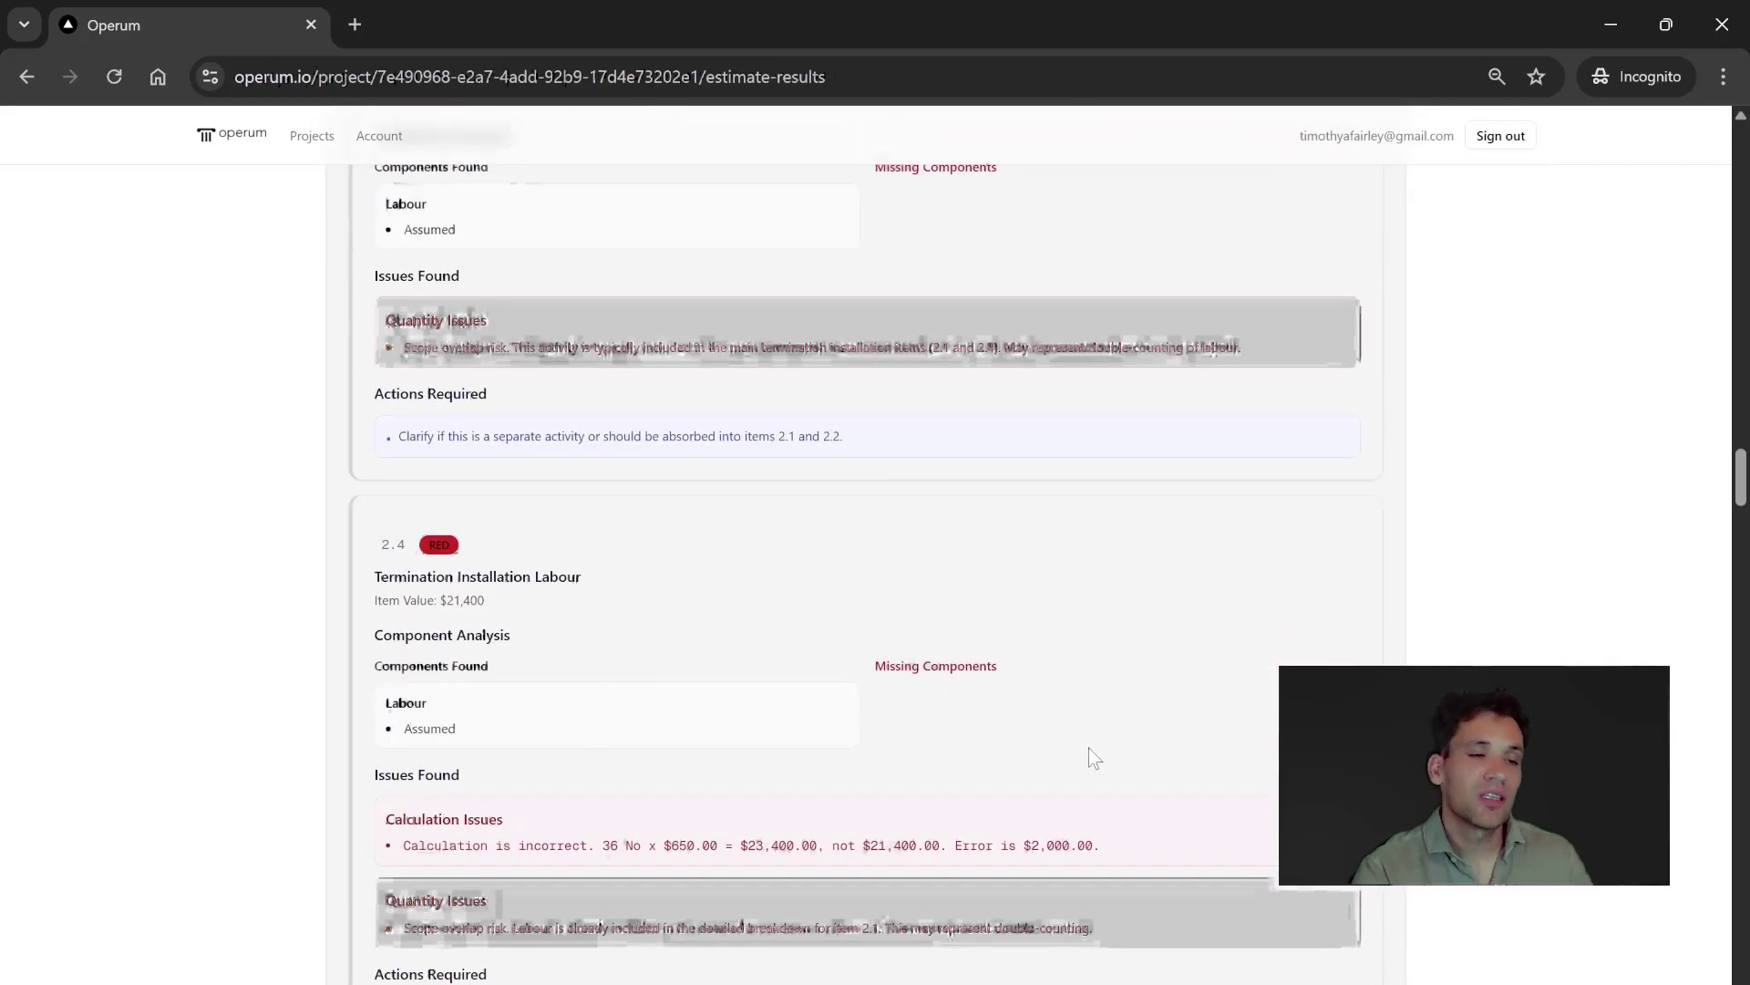
{"action": "scroll", "coordinate": [1016, 804], "scroll_direction": "down", "scroll_amount": 4}
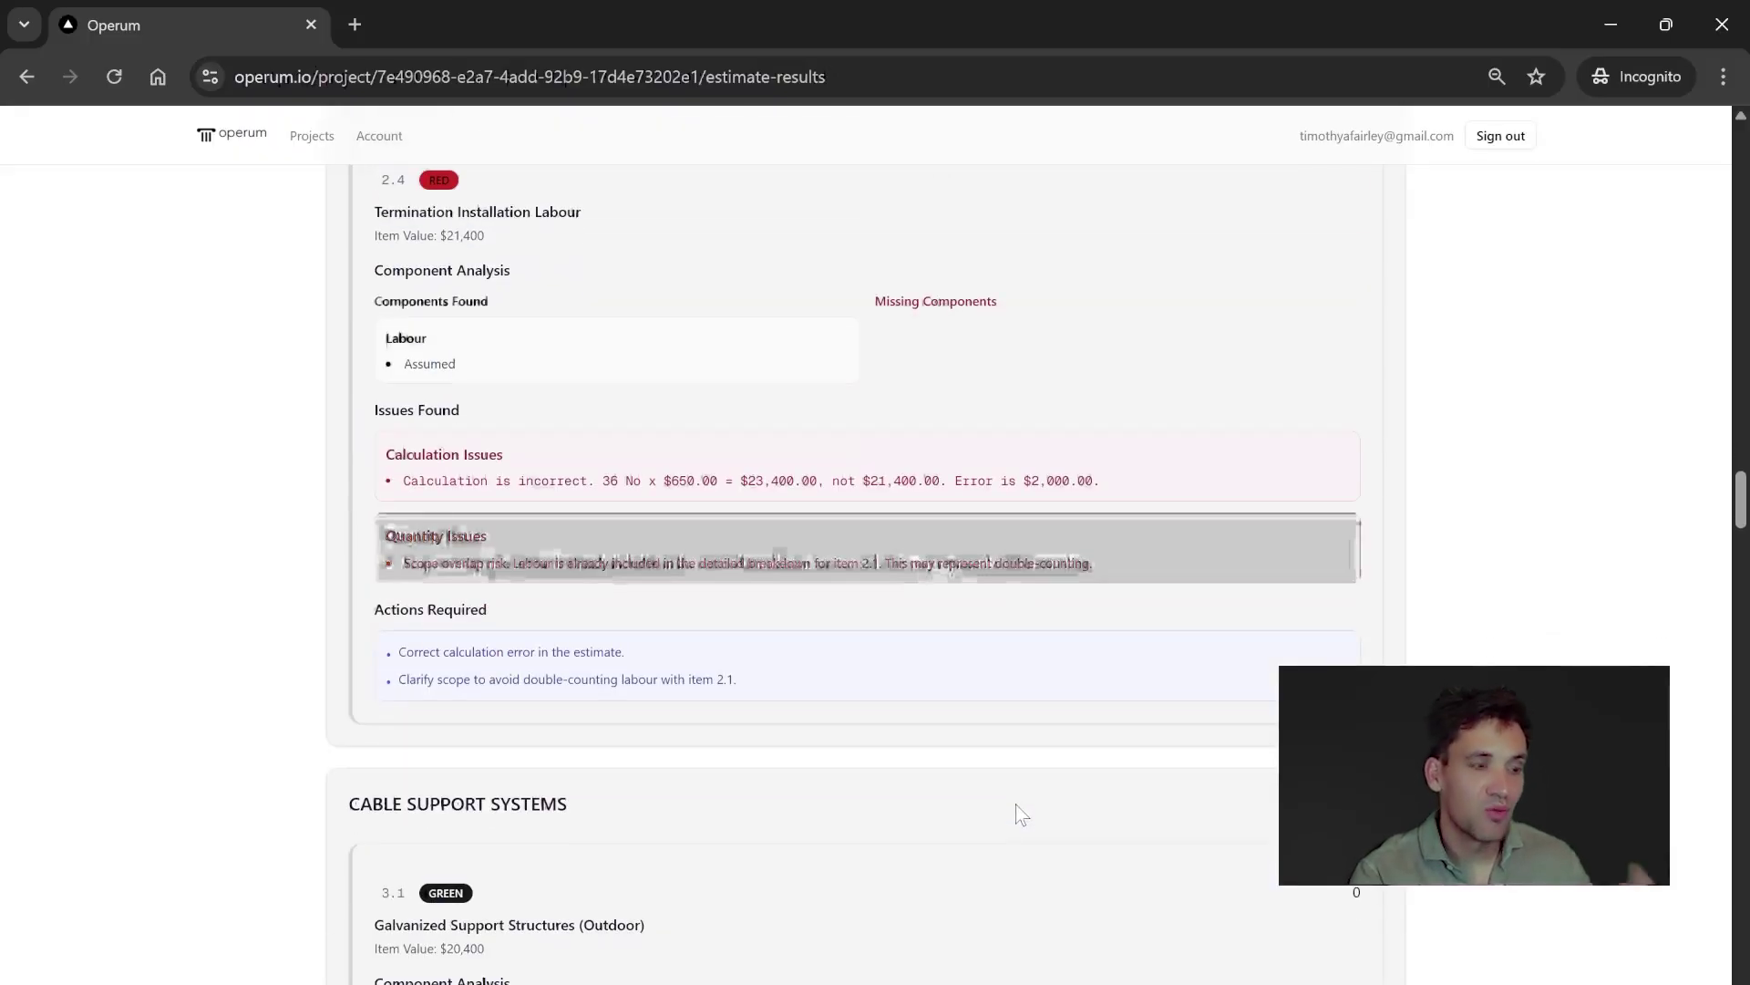
{"action": "scroll", "coordinate": [1016, 805], "scroll_direction": "up", "scroll_amount": 10}
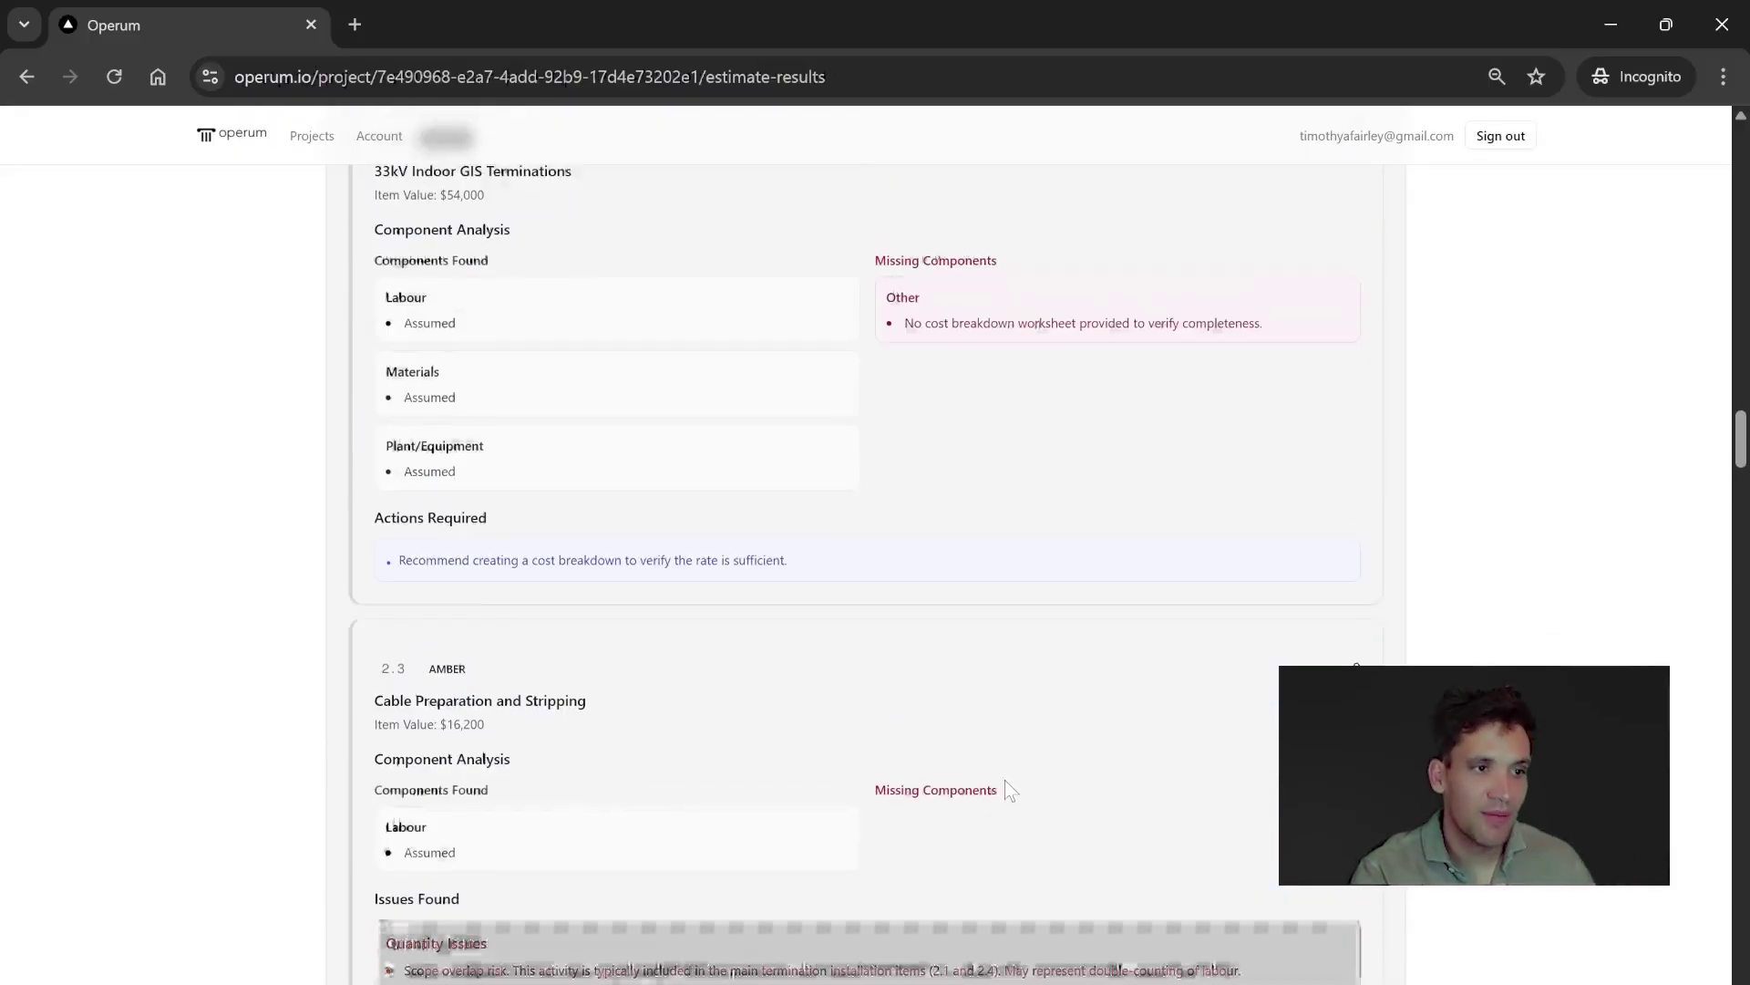
Step: Review the Rates tab's Labor, Preliminaries, Other and All Rates Summary tables ($34,200 exposure)
{"action": "scroll", "coordinate": [1005, 786], "scroll_direction": "up", "scroll_amount": 15}
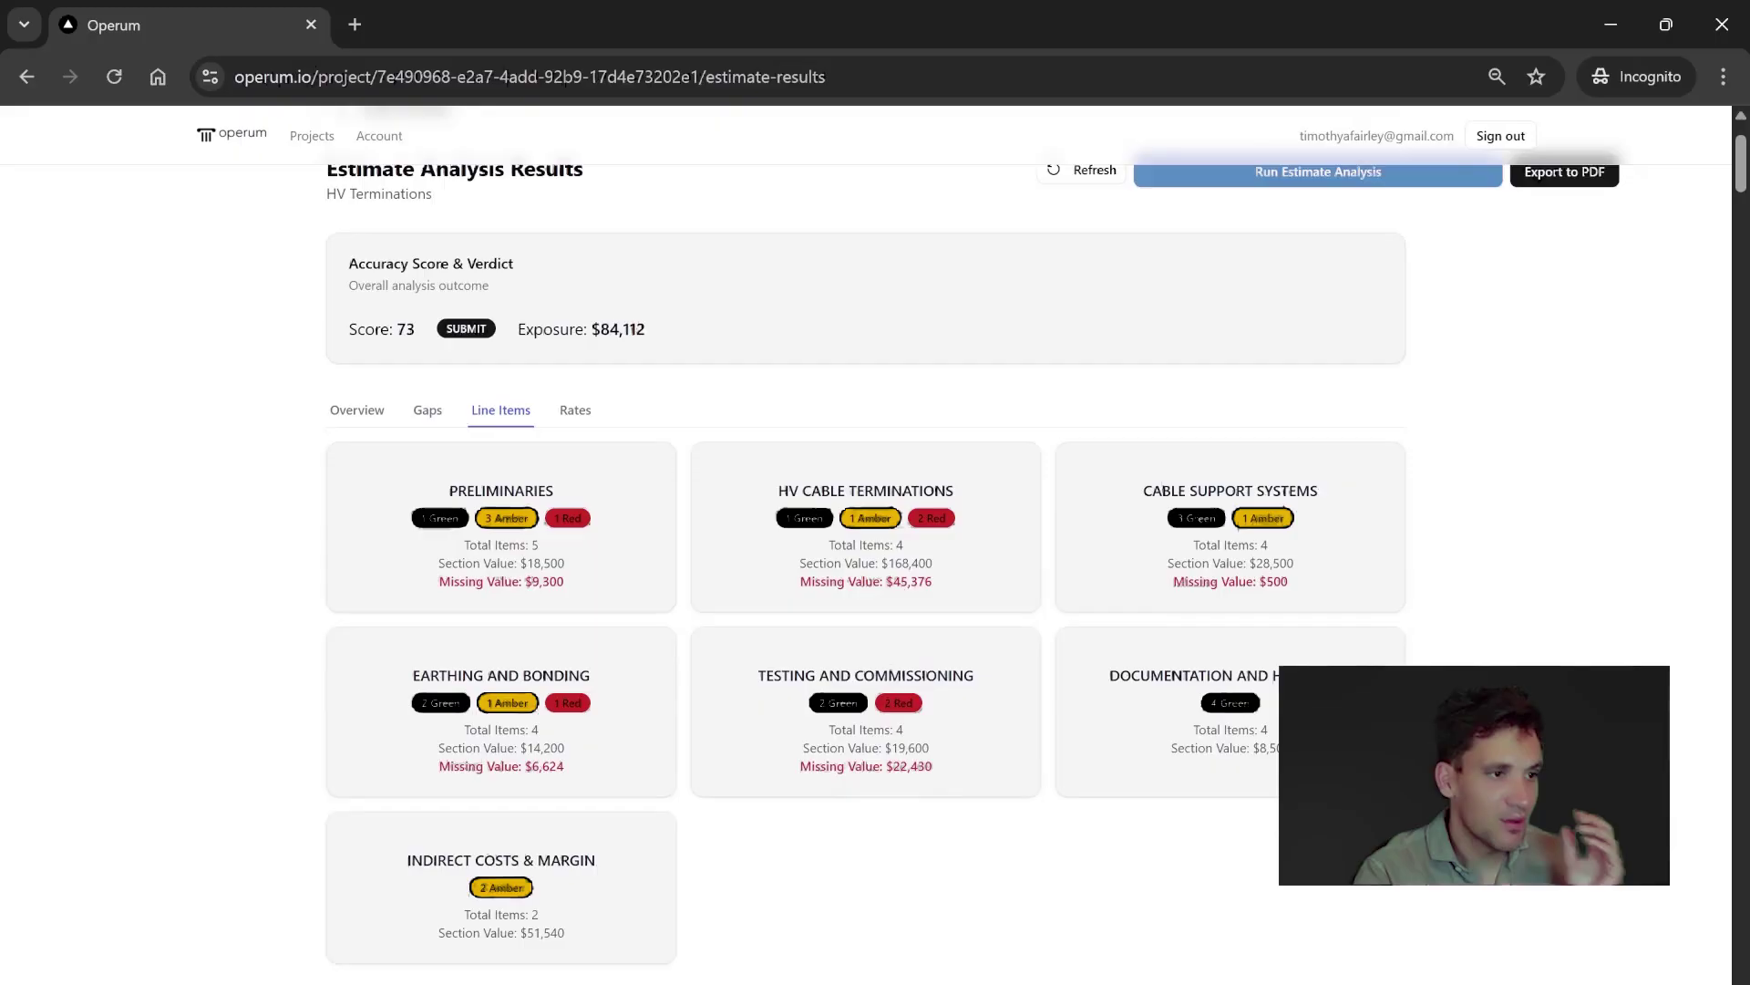
{"action": "left_click", "coordinate": [575, 410]}
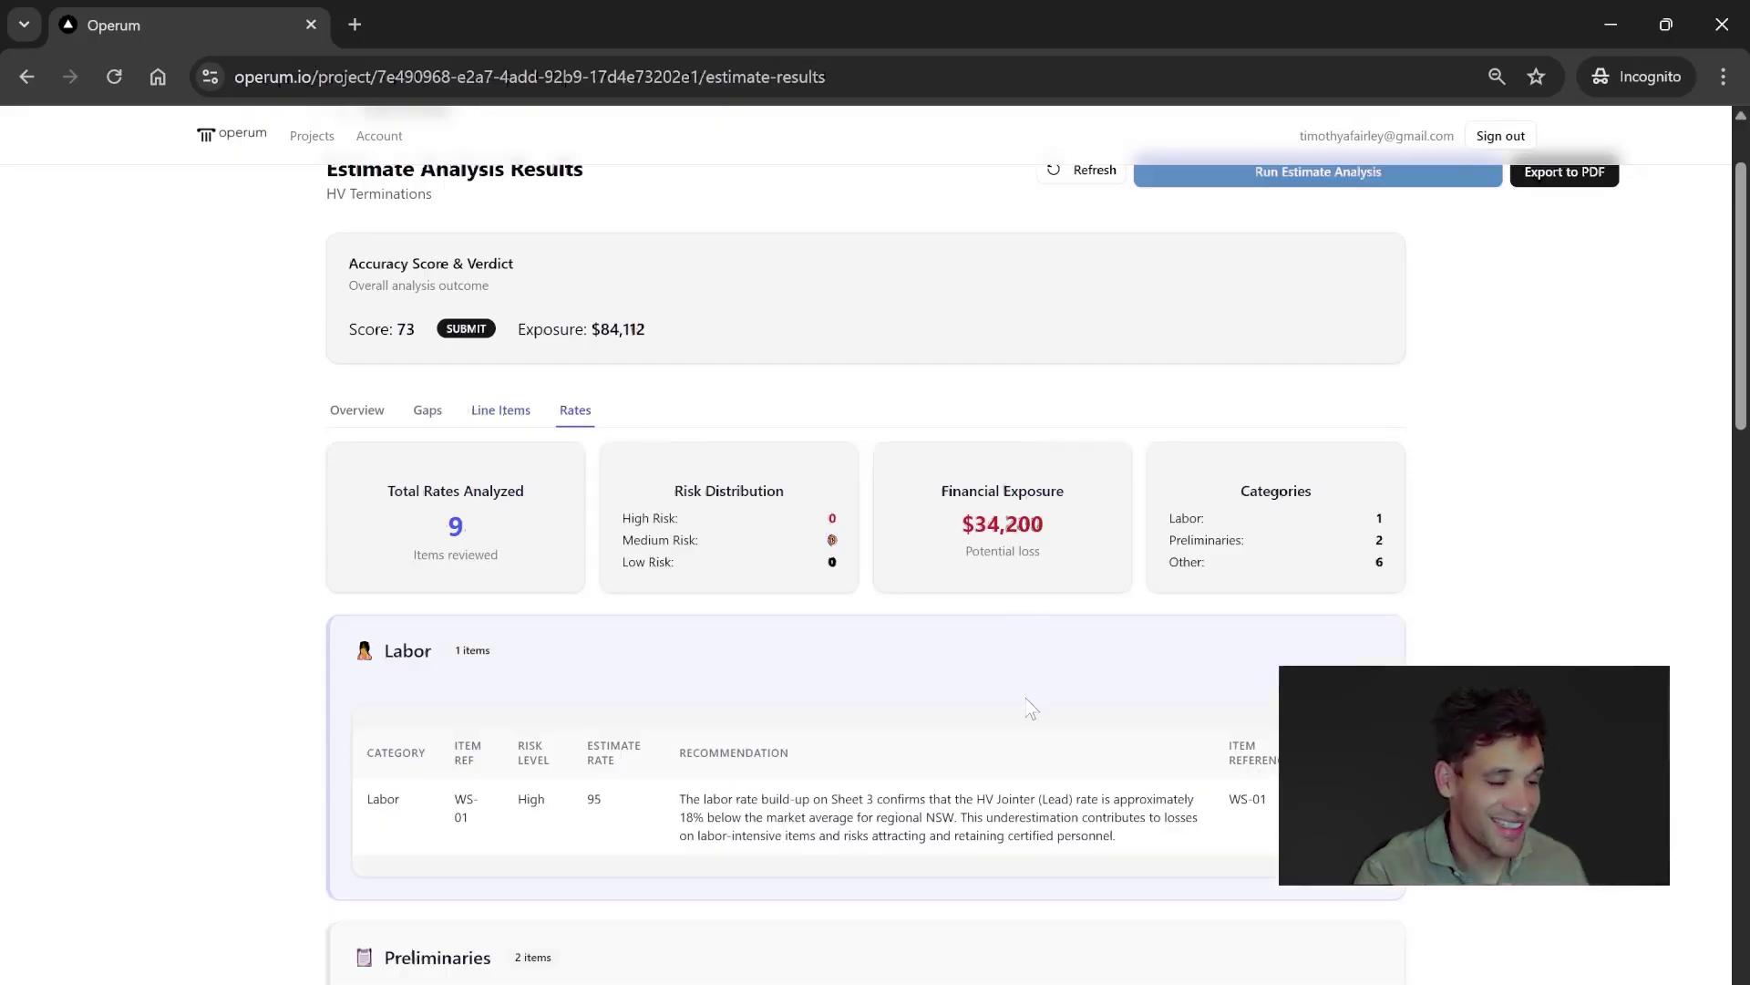
{"action": "scroll", "coordinate": [821, 729], "scroll_direction": "down", "scroll_amount": 3}
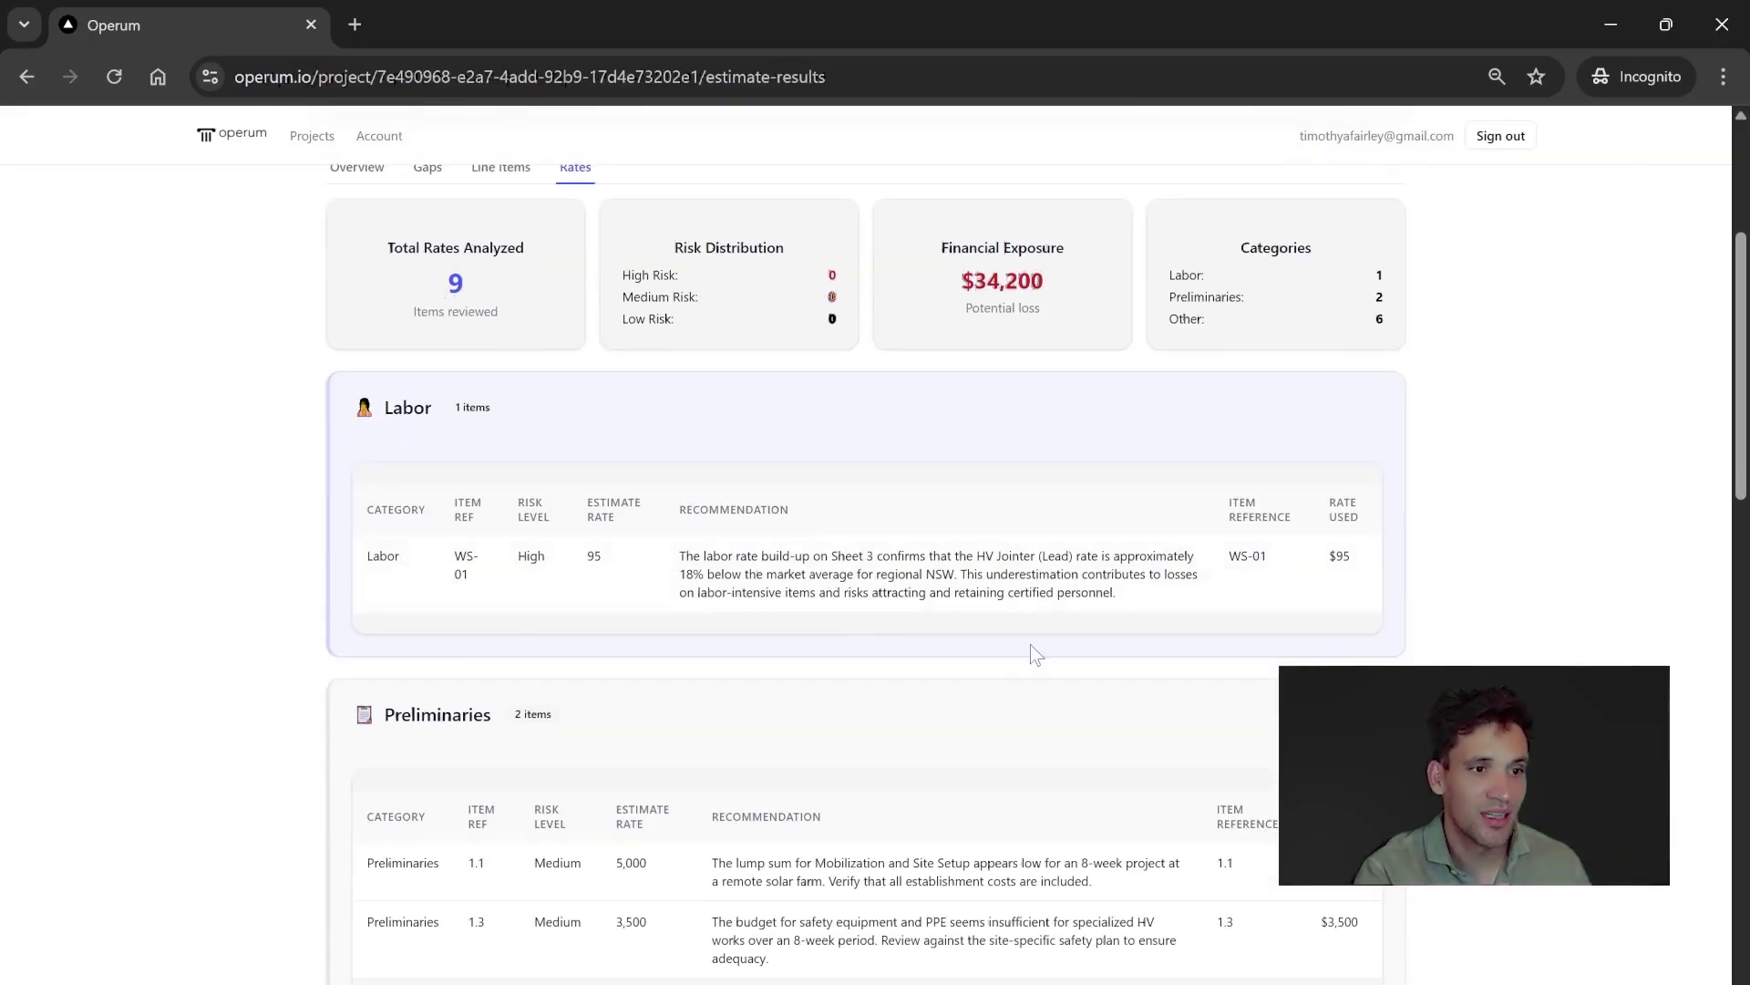
{"action": "scroll", "coordinate": [1031, 645], "scroll_direction": "down", "scroll_amount": 3}
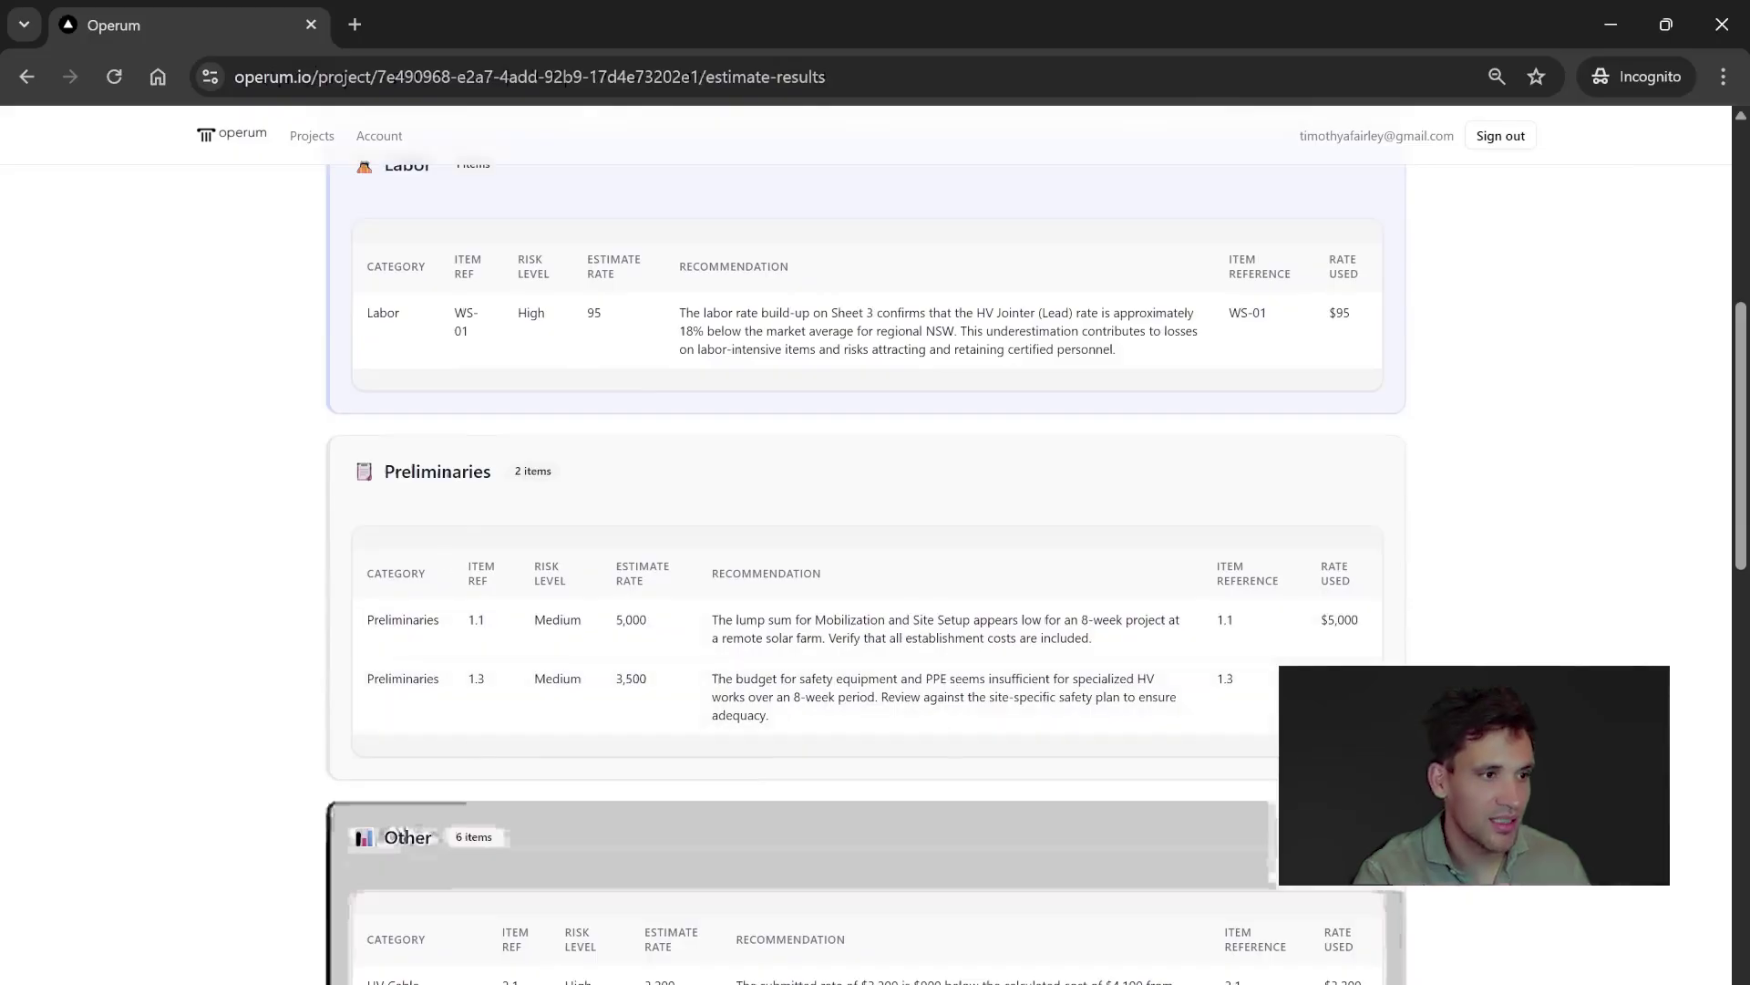
{"action": "scroll", "coordinate": [520, 496], "scroll_direction": "down", "scroll_amount": 4}
{"action": "scroll", "coordinate": [531, 695], "scroll_direction": "down", "scroll_amount": 3}
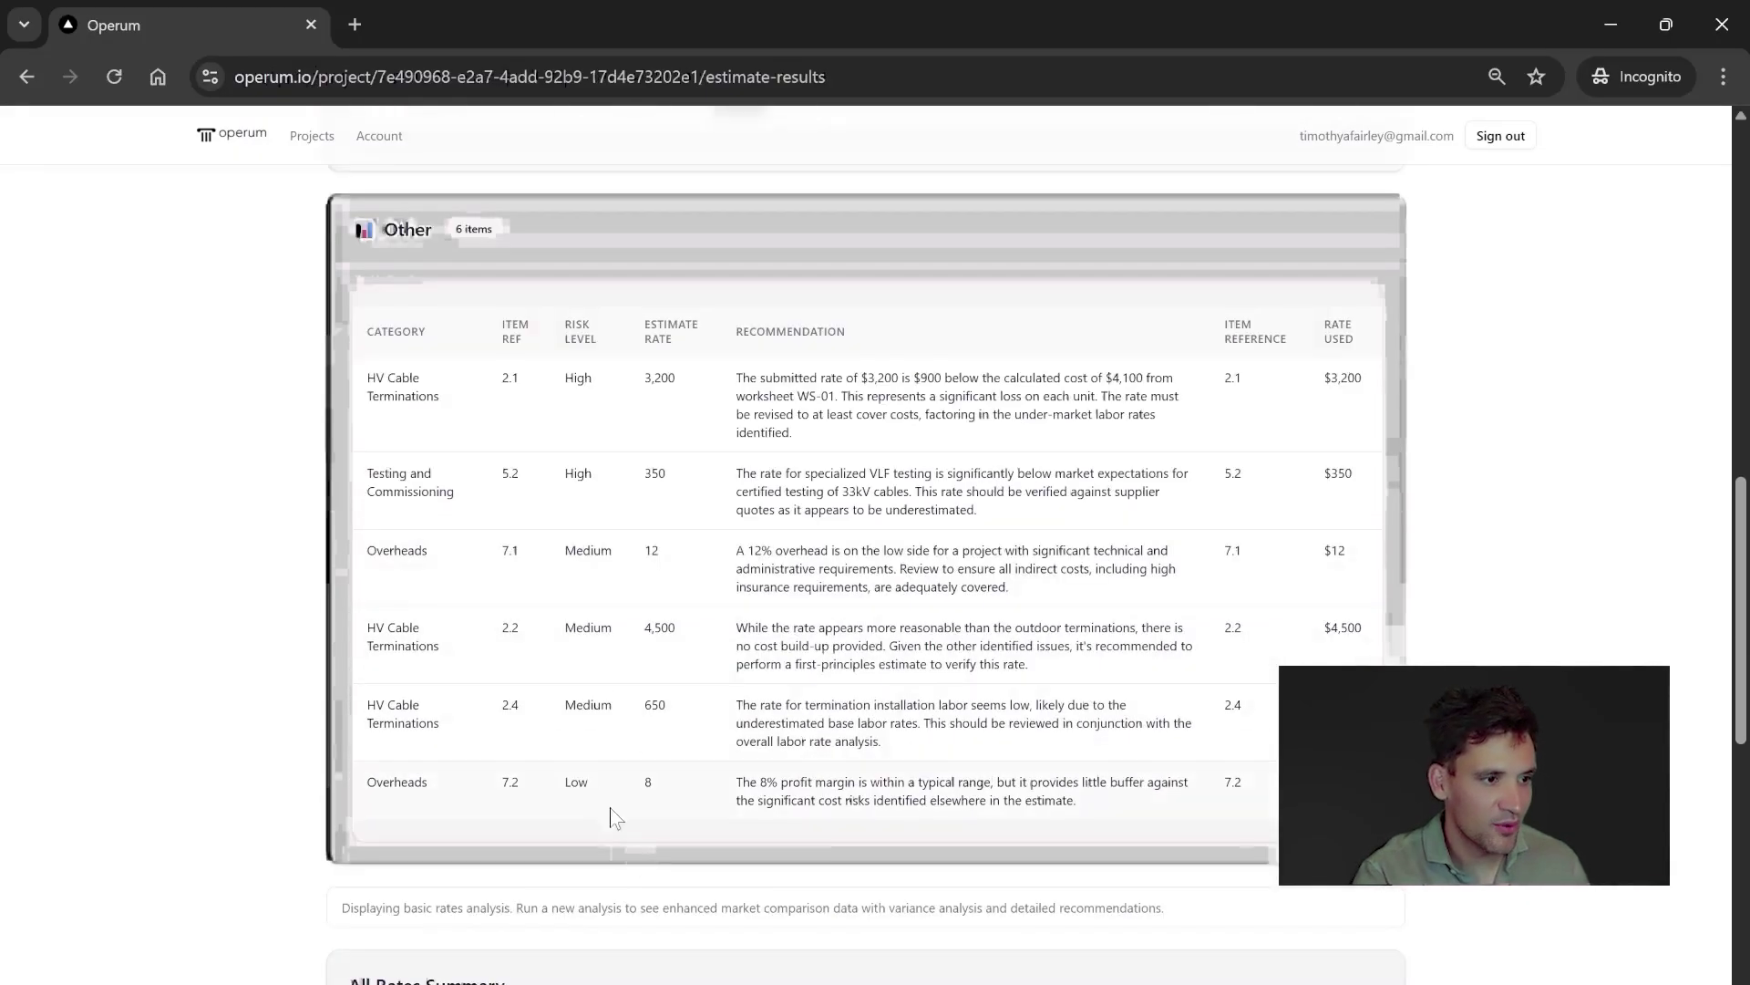
{"action": "scroll", "coordinate": [611, 809], "scroll_direction": "down", "scroll_amount": 8}
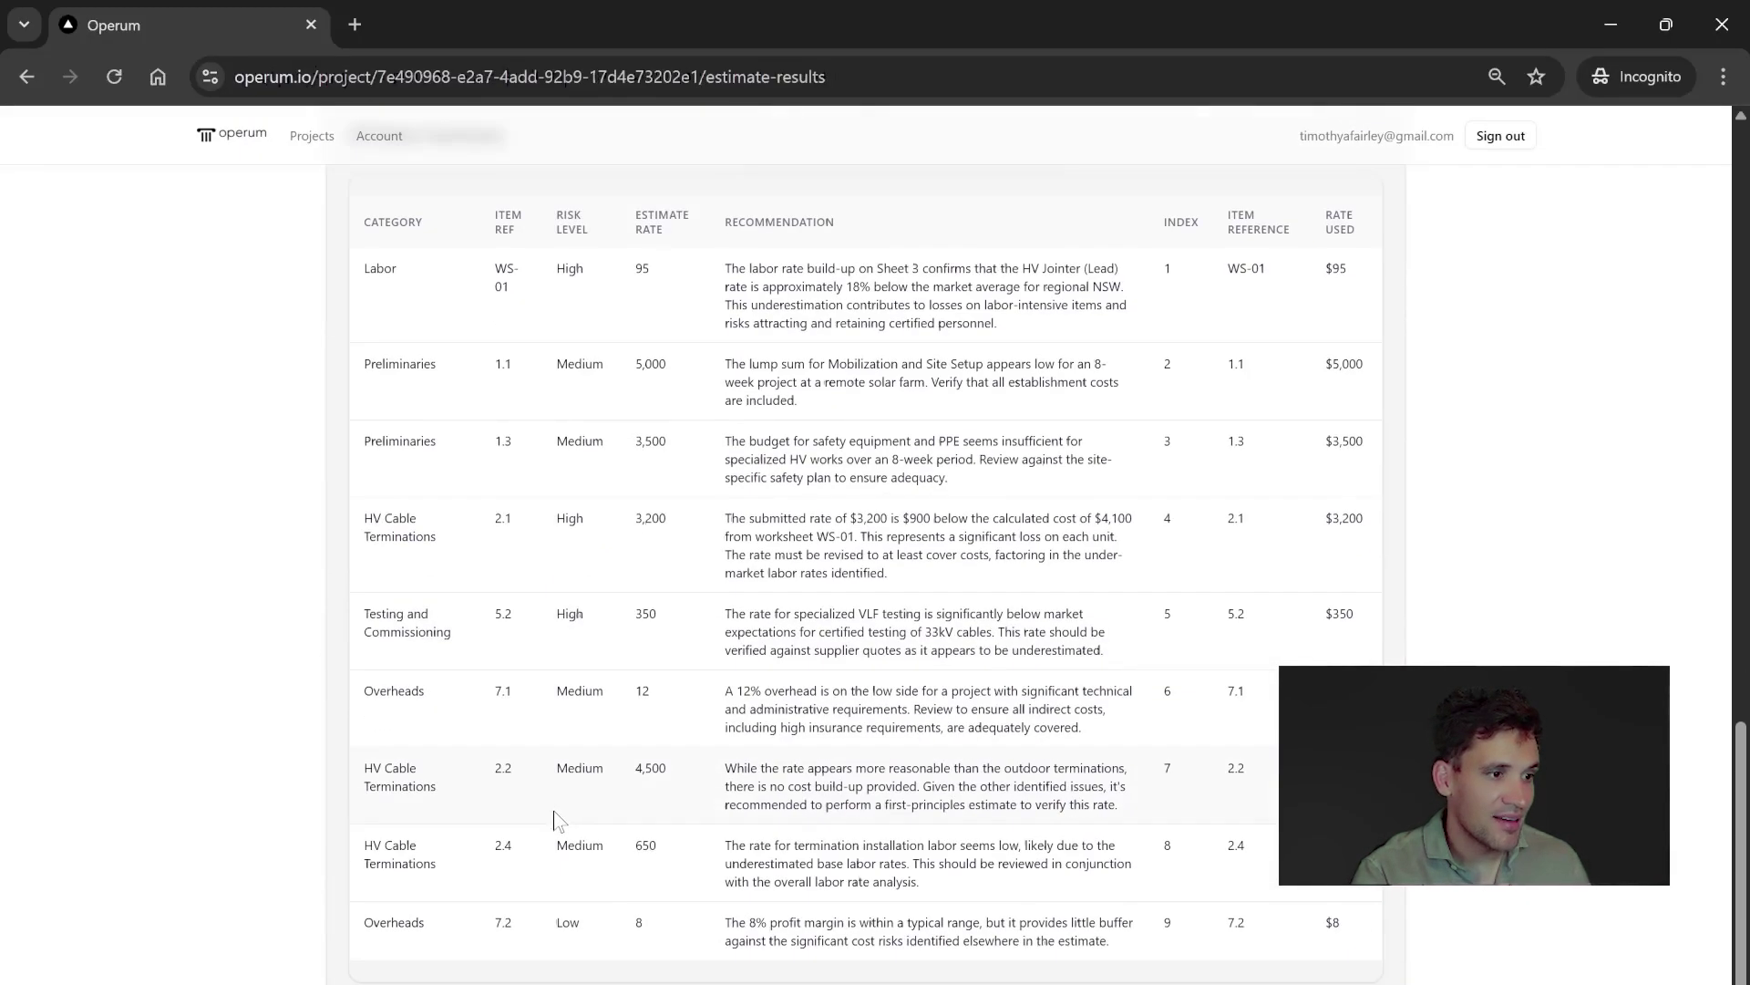
{"action": "scroll", "coordinate": [556, 821], "scroll_direction": "up", "scroll_amount": 5}
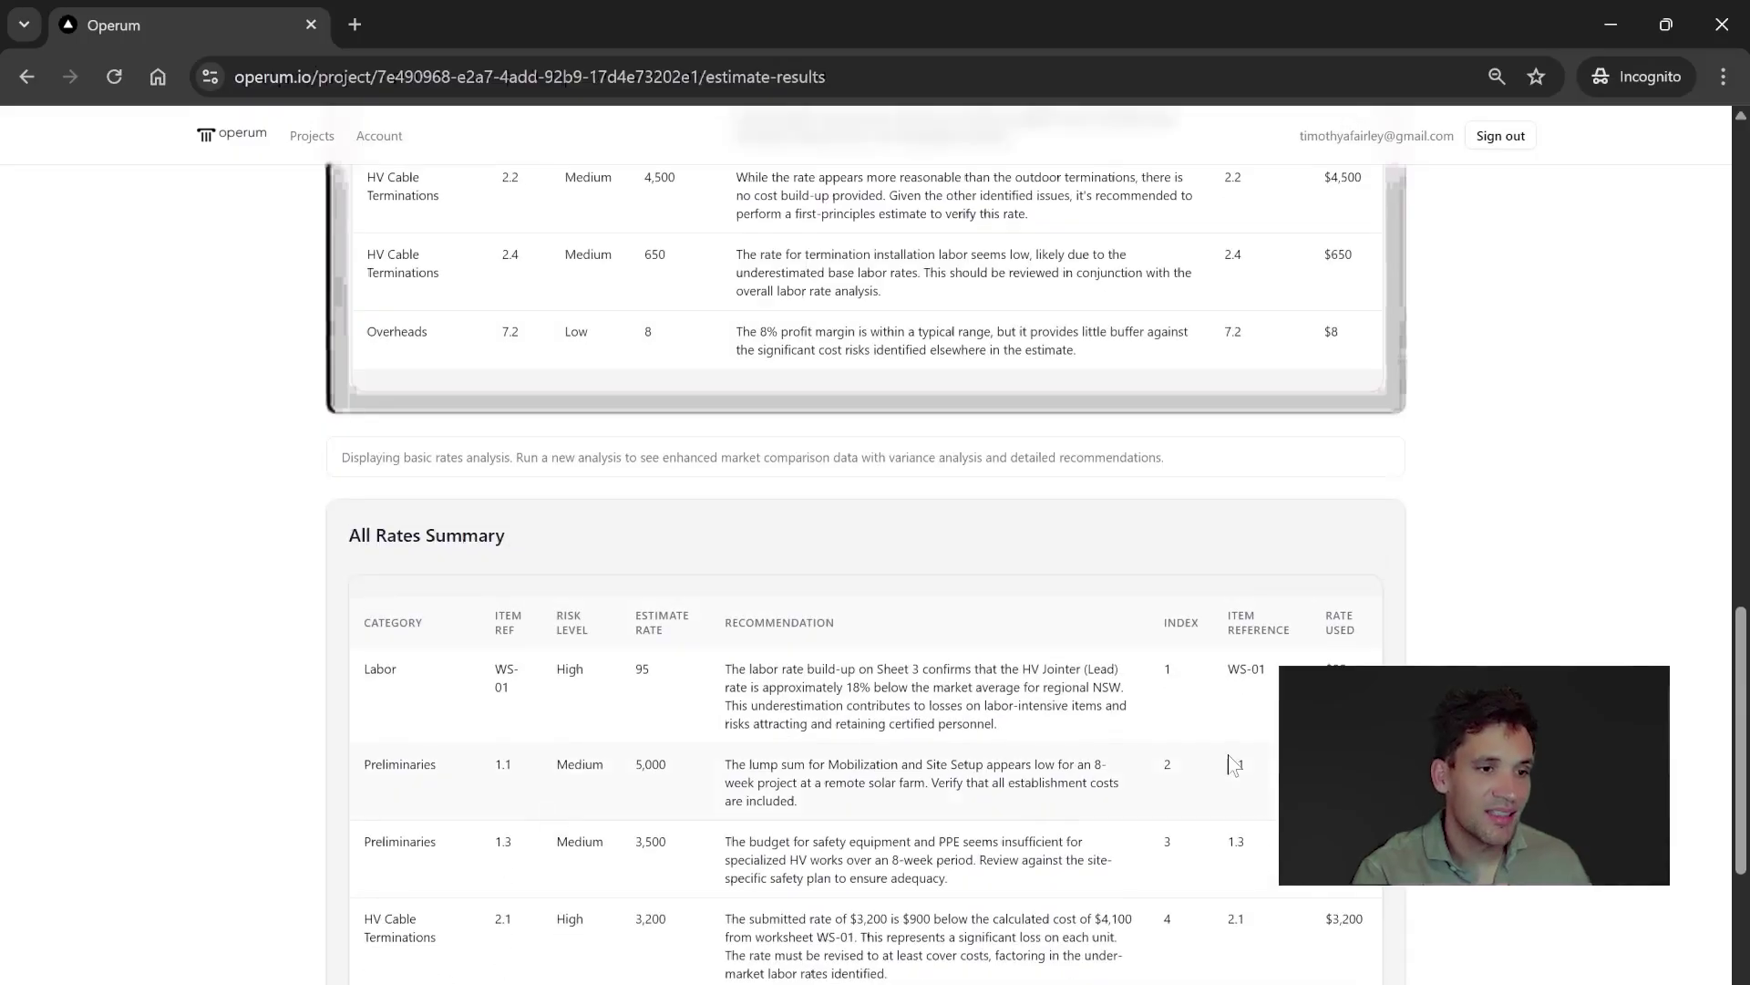
{"action": "scroll", "coordinate": [1238, 700], "scroll_direction": "up", "scroll_amount": 20}
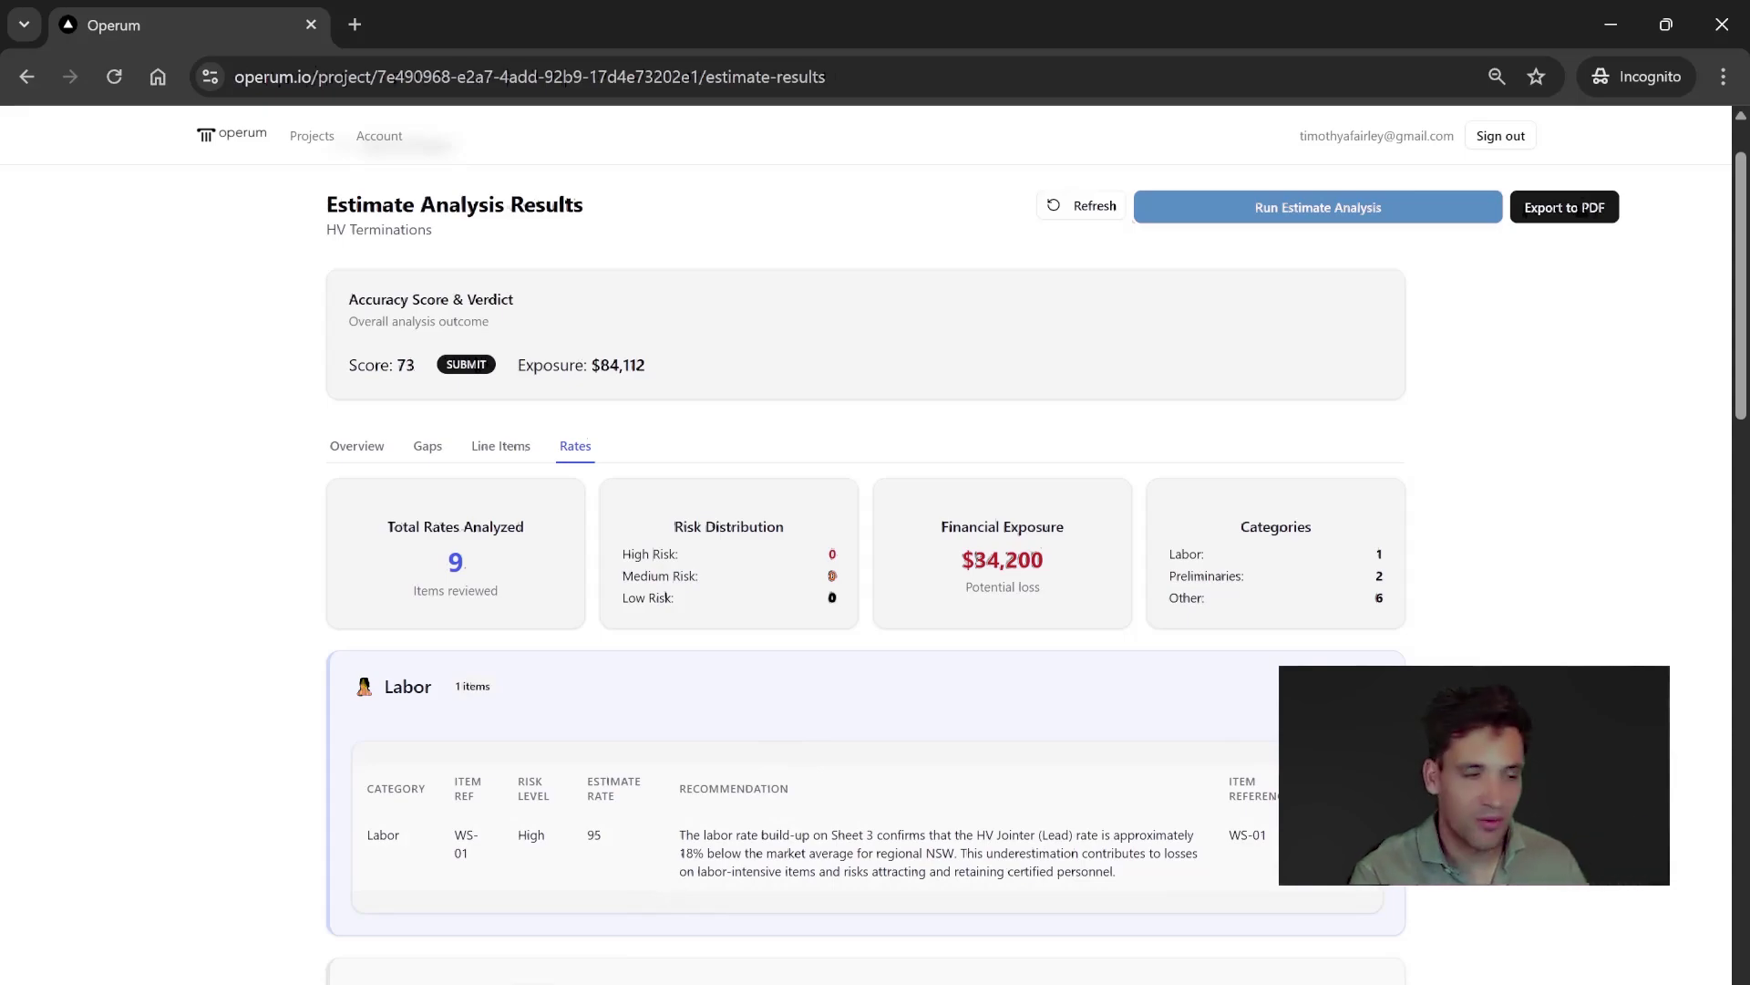
{"action": "right_click", "coordinate": [731, 356]}
Step: Dismiss the page menu and look over the operum.io homepage headlined 'Never Underquote Again'
{"action": "key", "text": "Escape"}
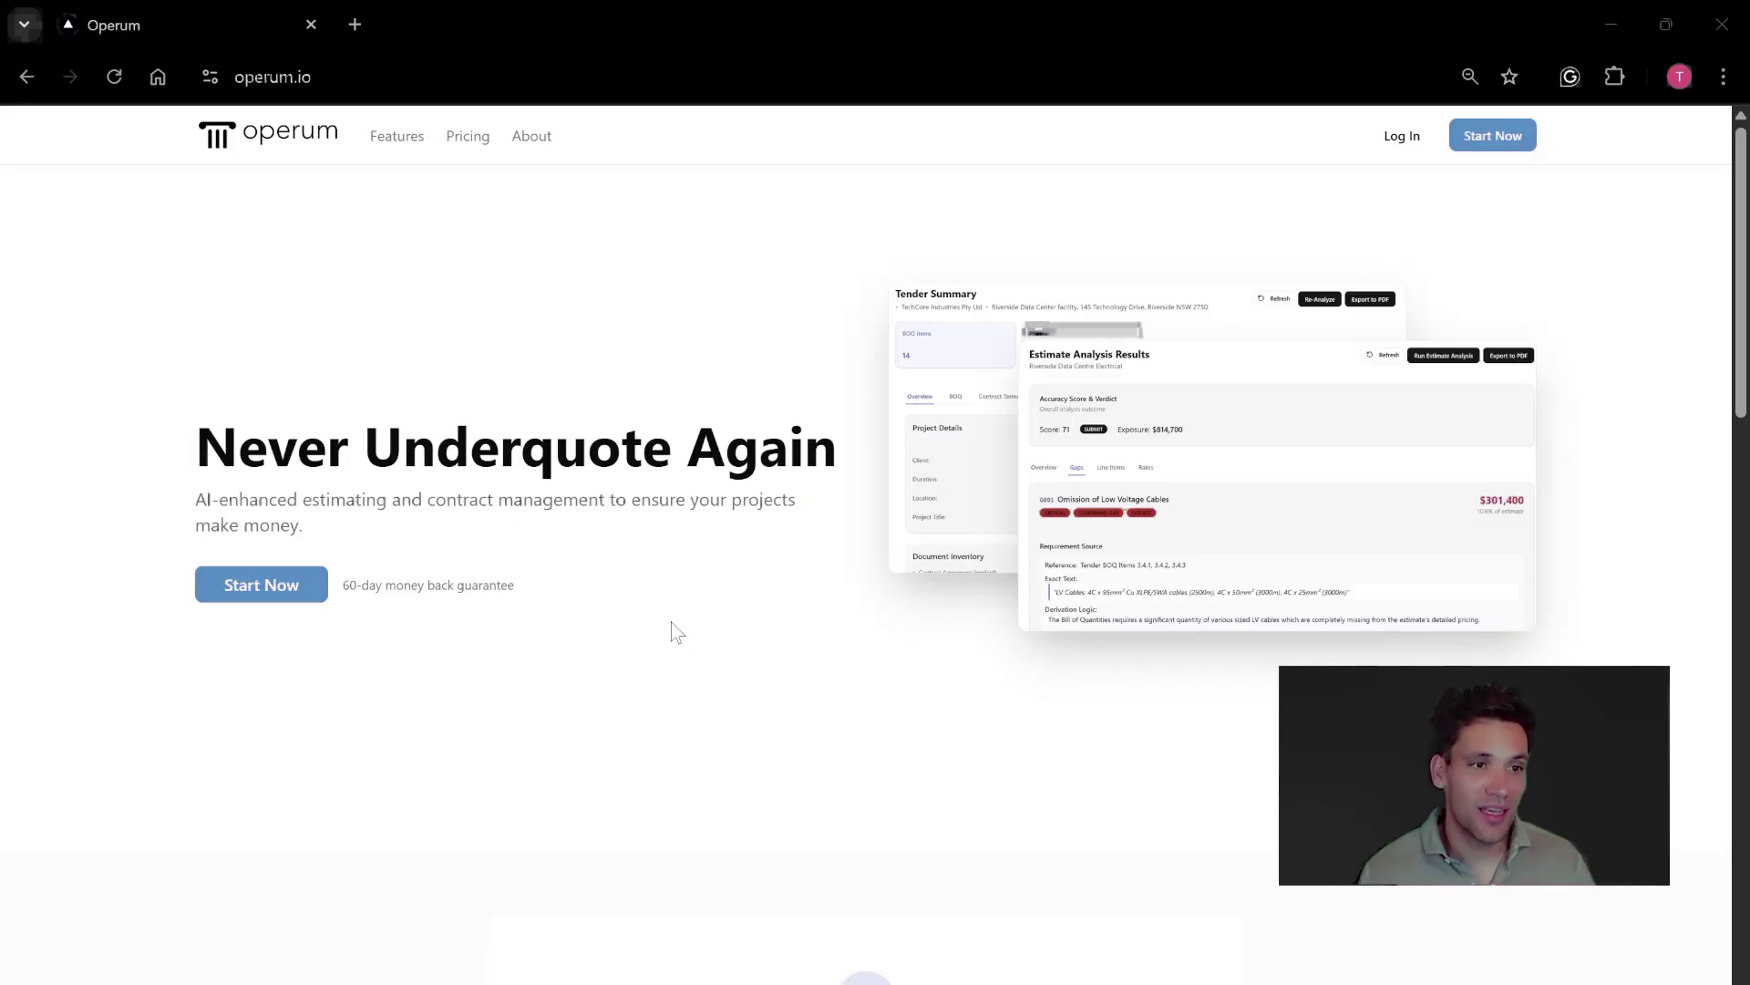
{"action": "scroll", "coordinate": [711, 624], "scroll_direction": "down", "scroll_amount": 2}
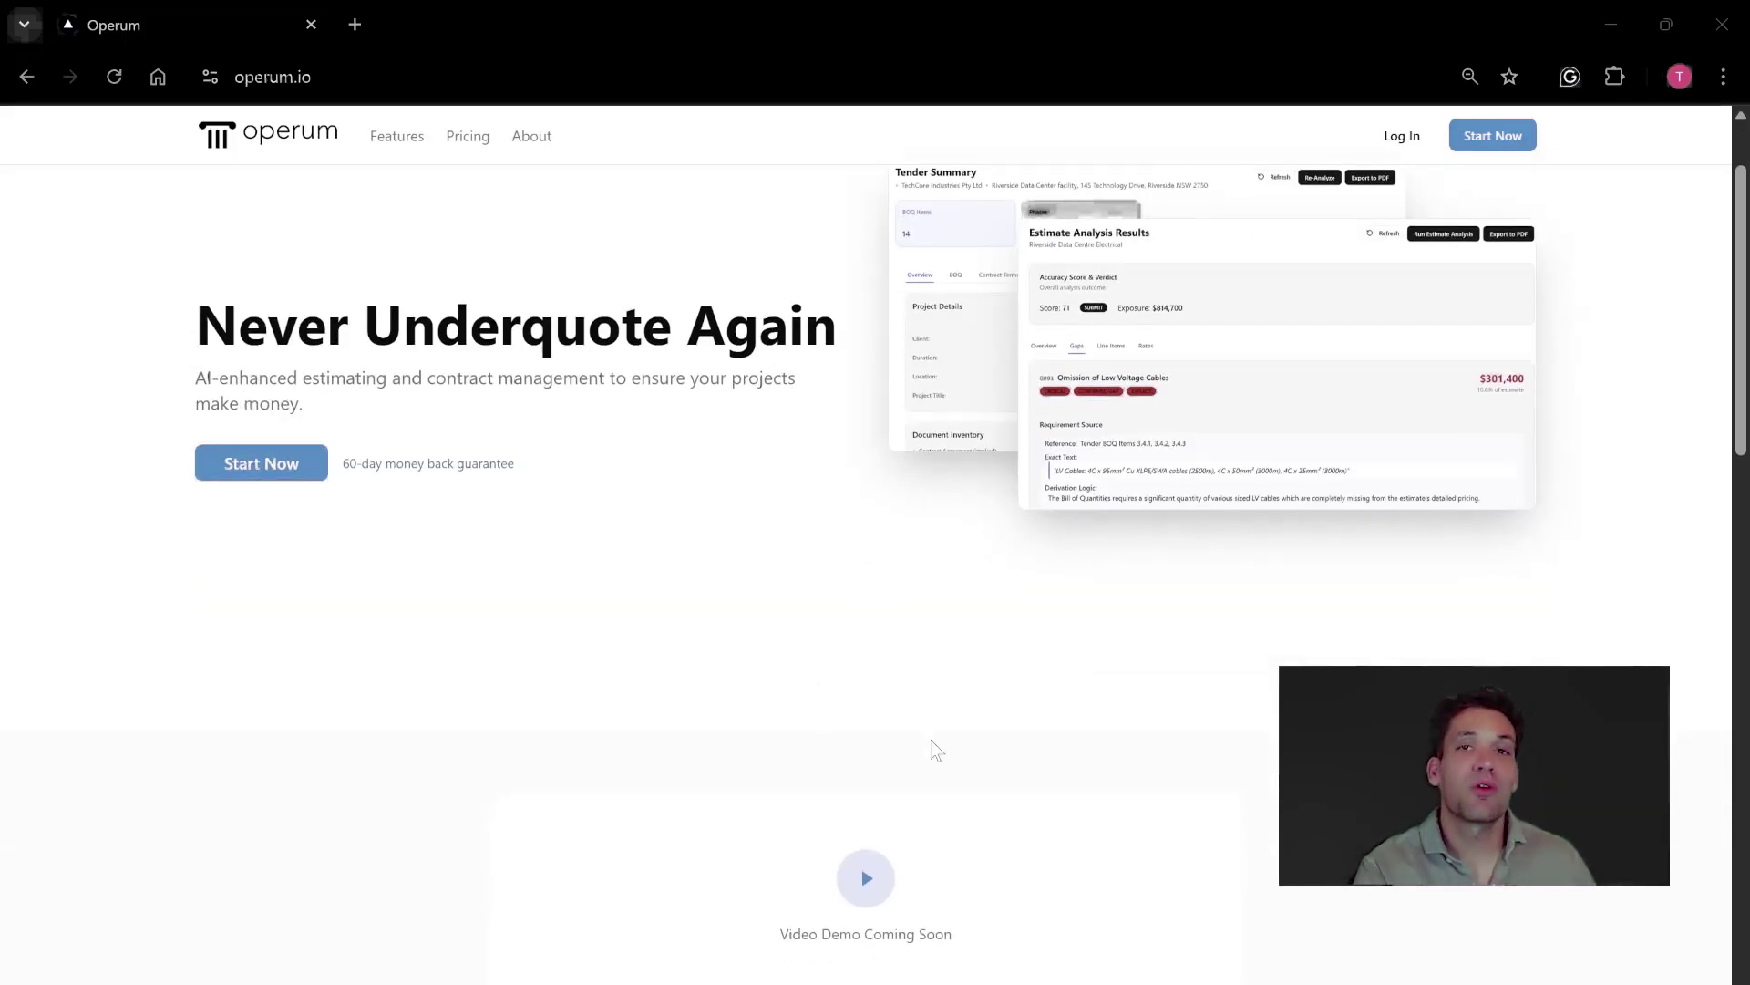
{"action": "scroll", "coordinate": [945, 726], "scroll_direction": "up", "scroll_amount": 2}
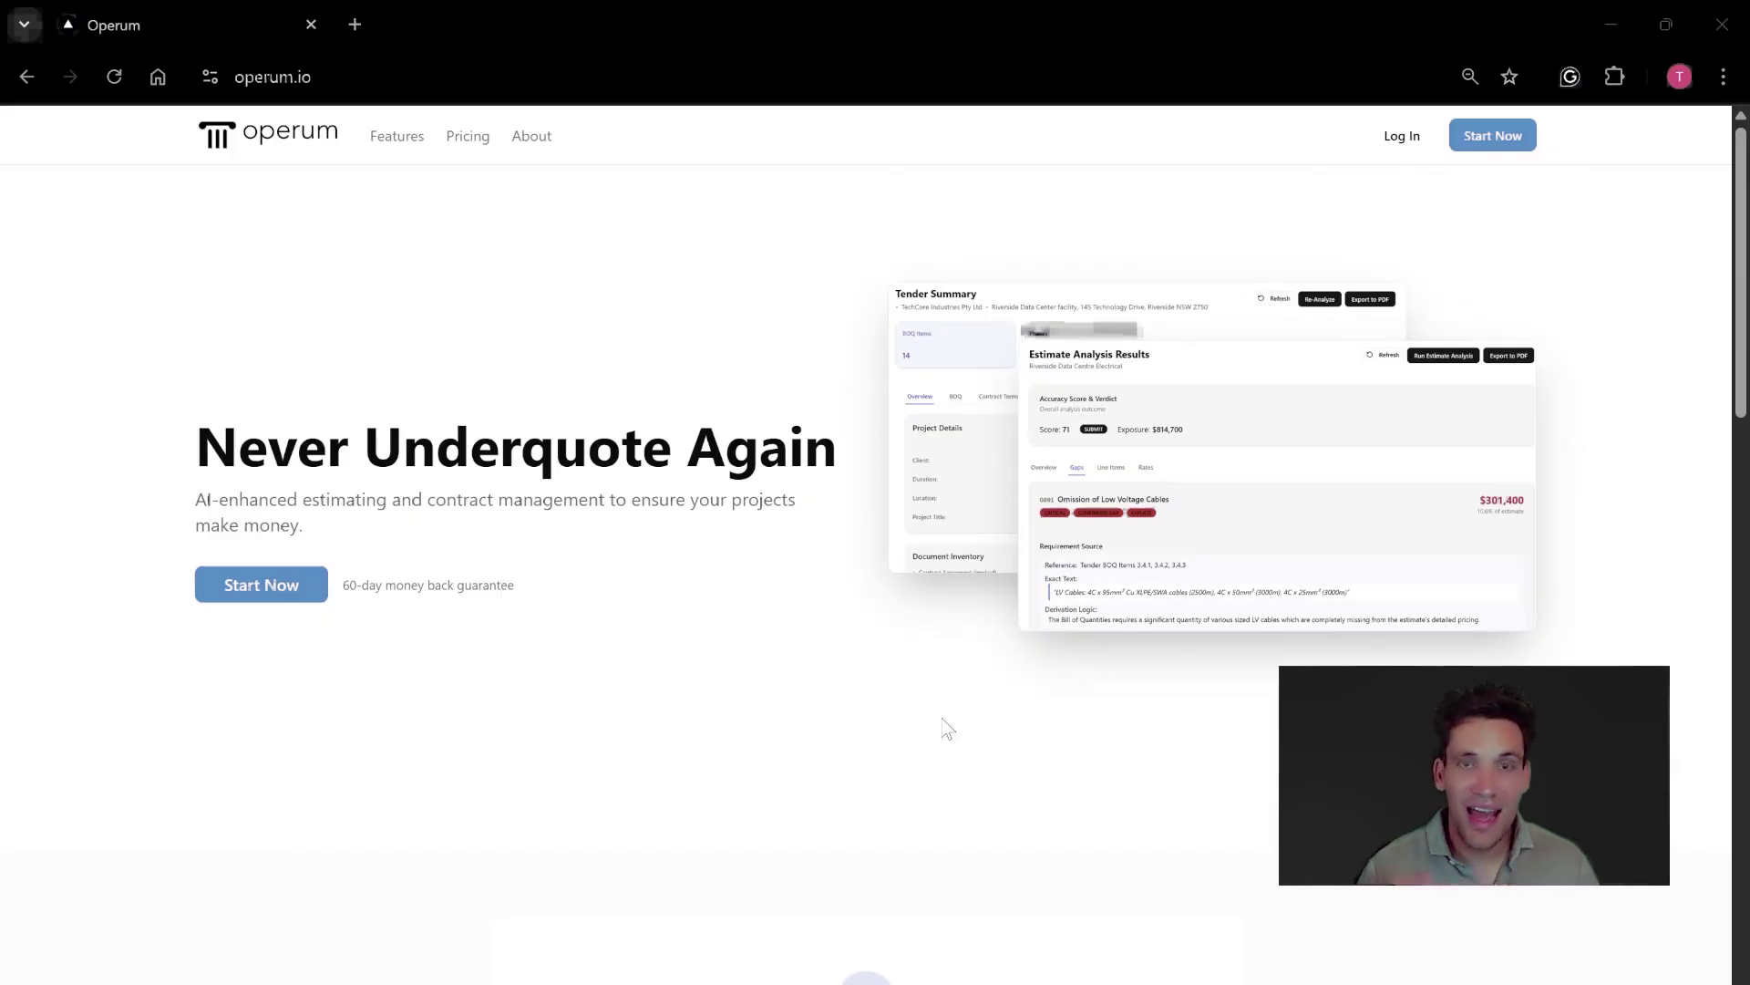